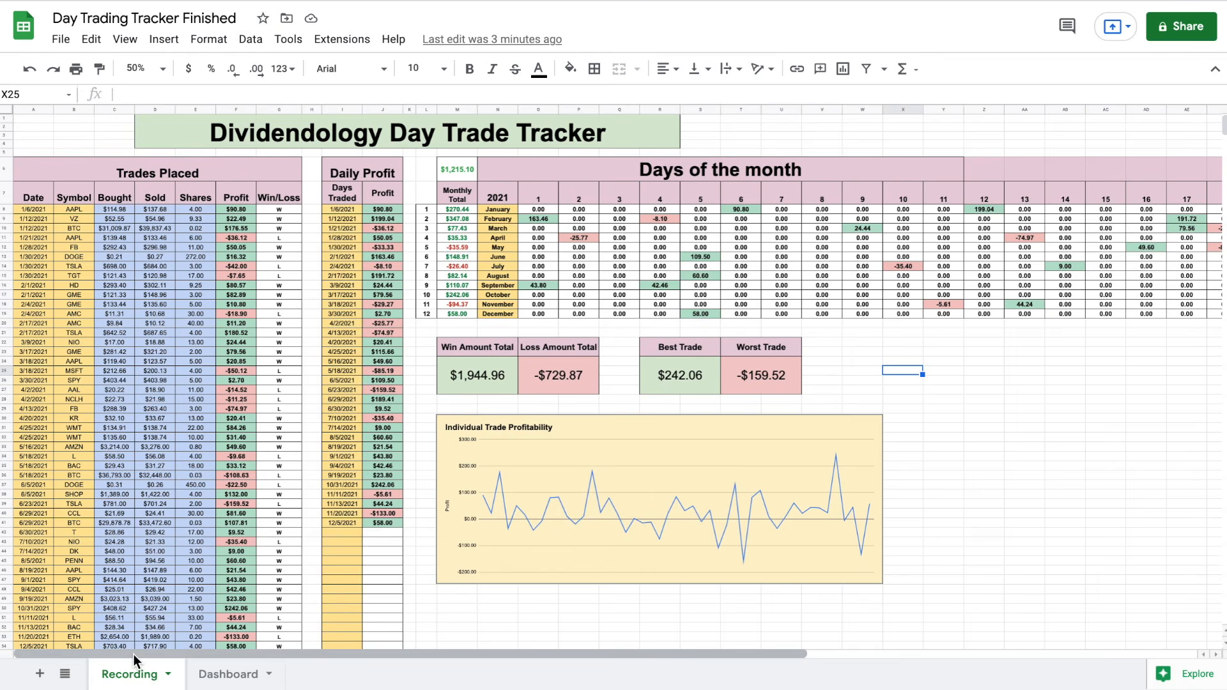
Look over the Dashboard sheet, return to the Recording sheet and inspect the formula totalling the Monthly Total column
click(232, 673)
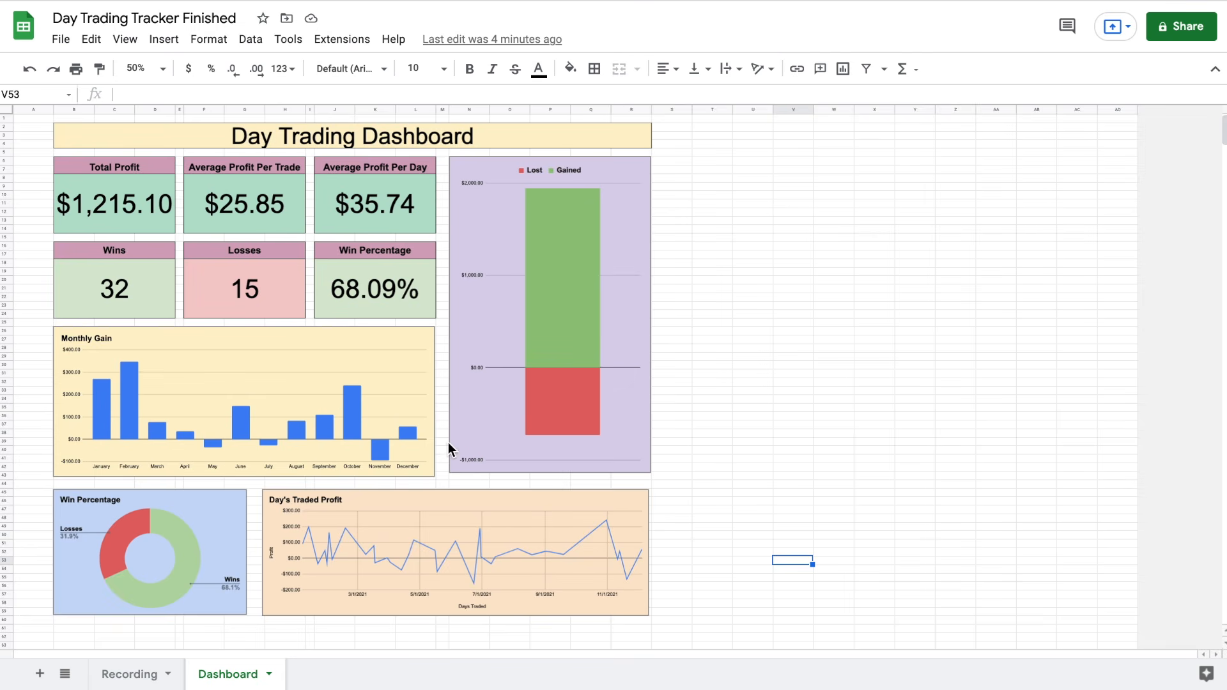
click(125, 668)
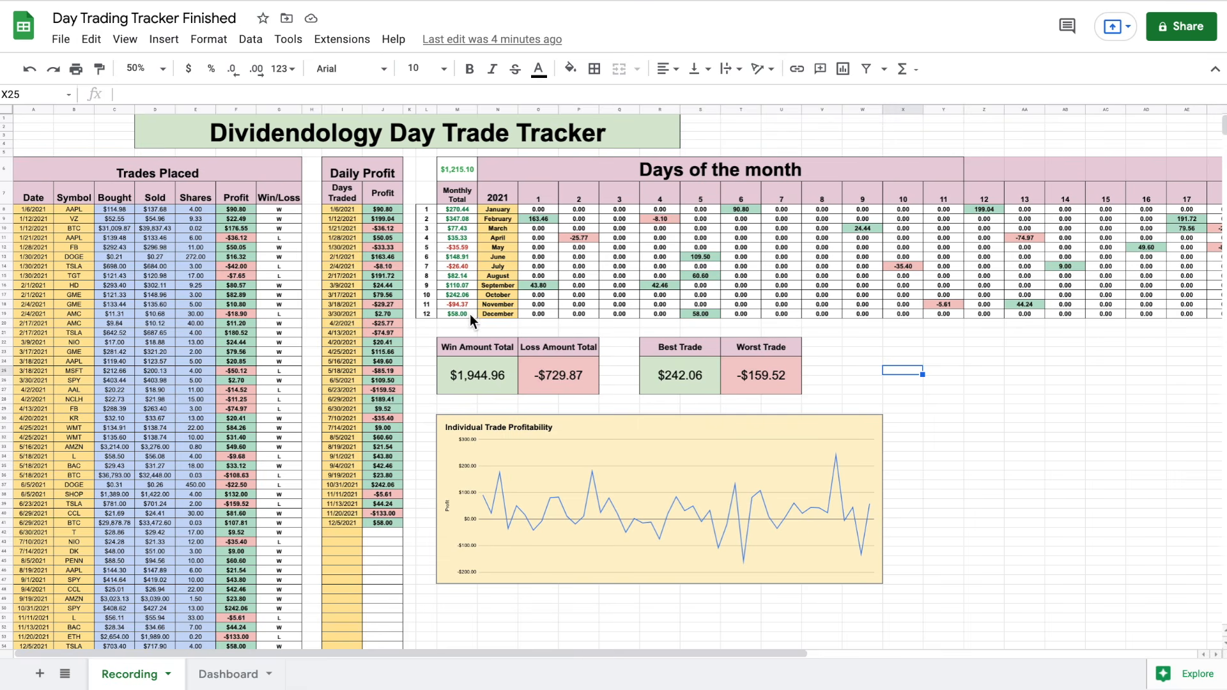
click(463, 173)
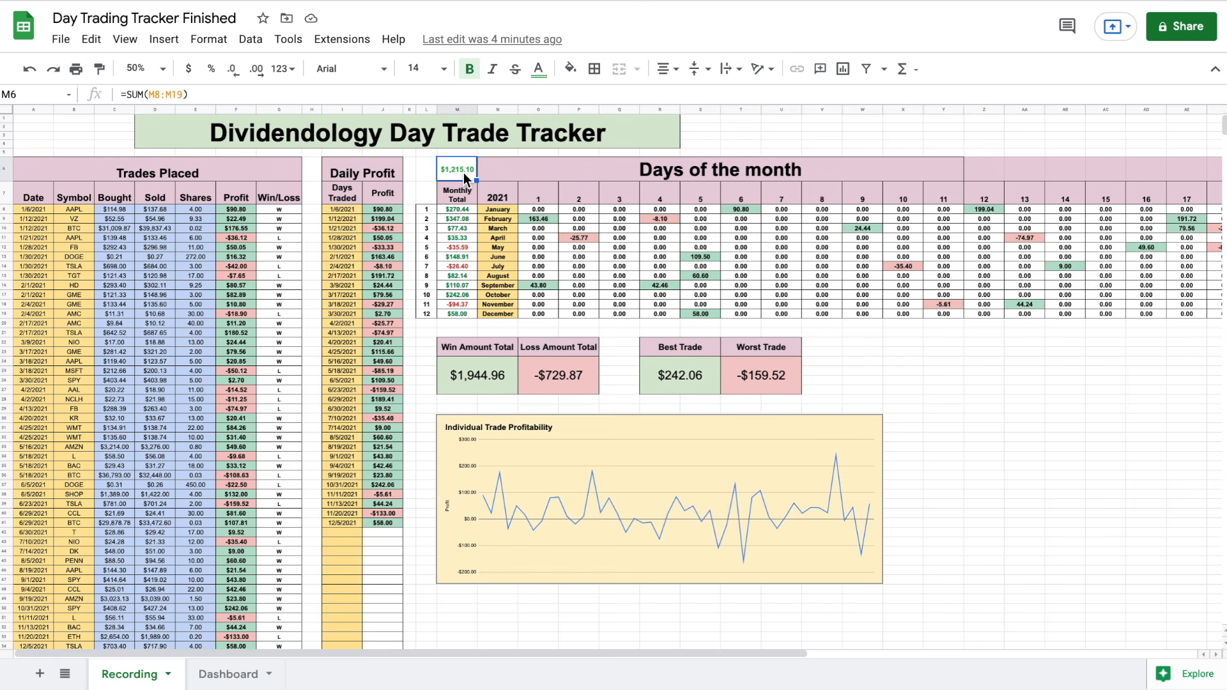
click(953, 371)
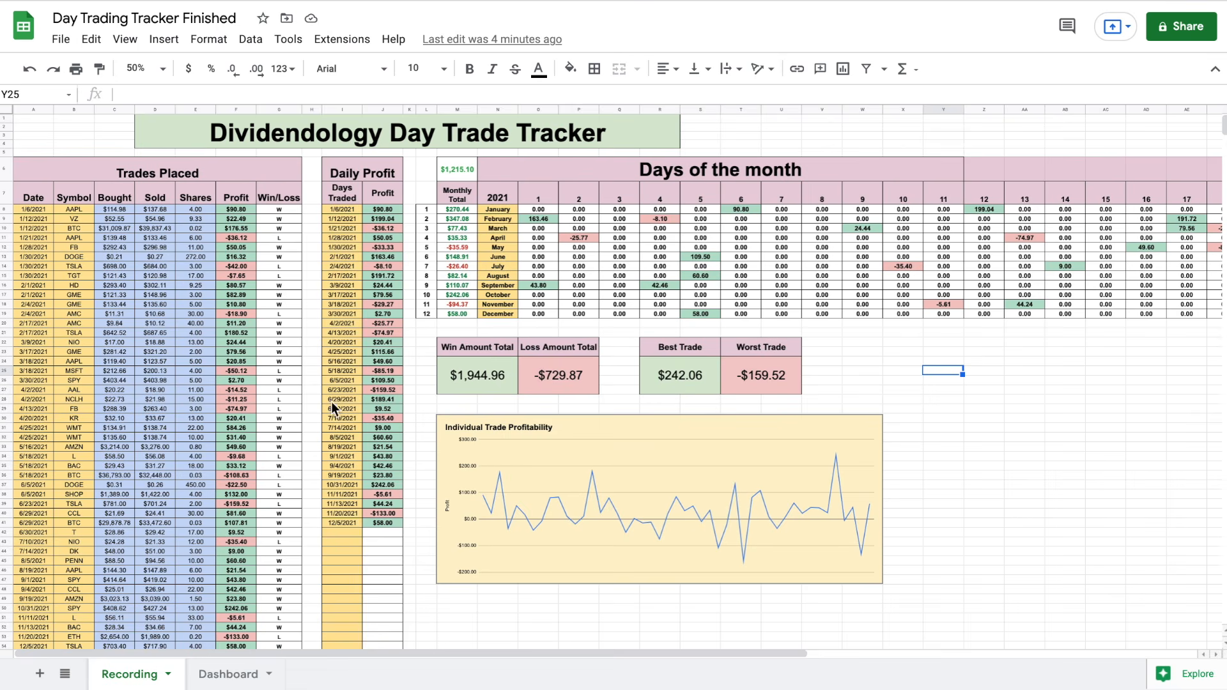
Begin a new trade in the first empty row of Trades Placed with date 12/15/2021 and symbol BTC
click(161, 69)
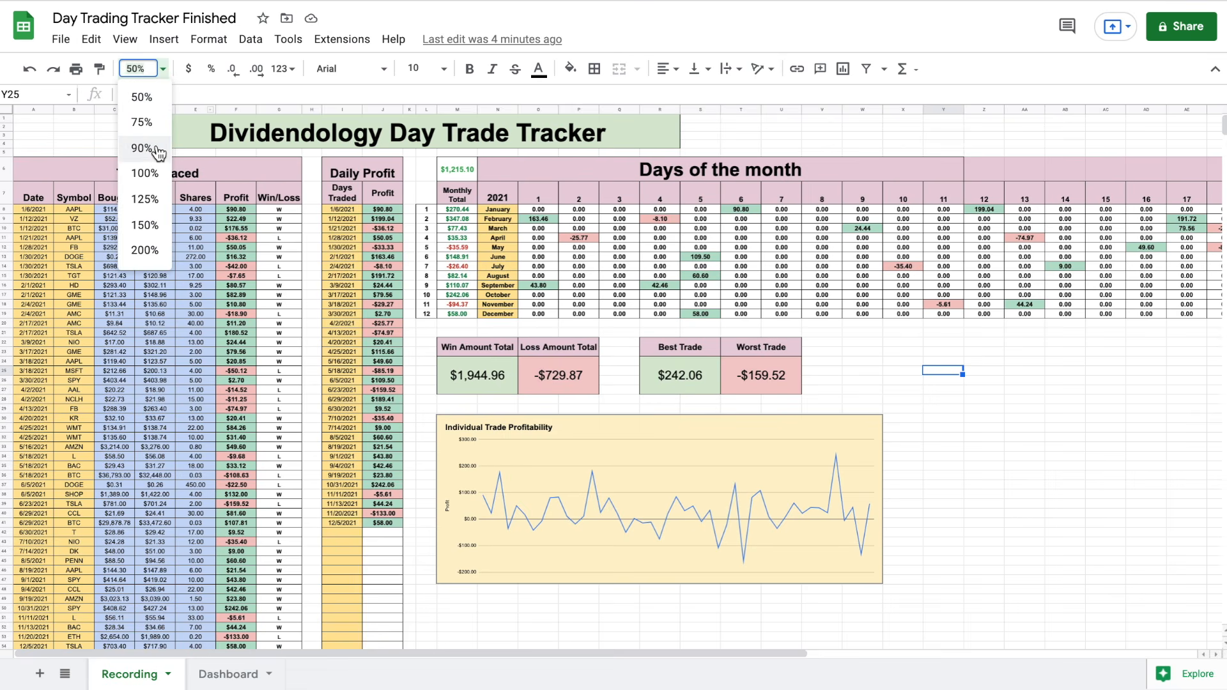
click(158, 157)
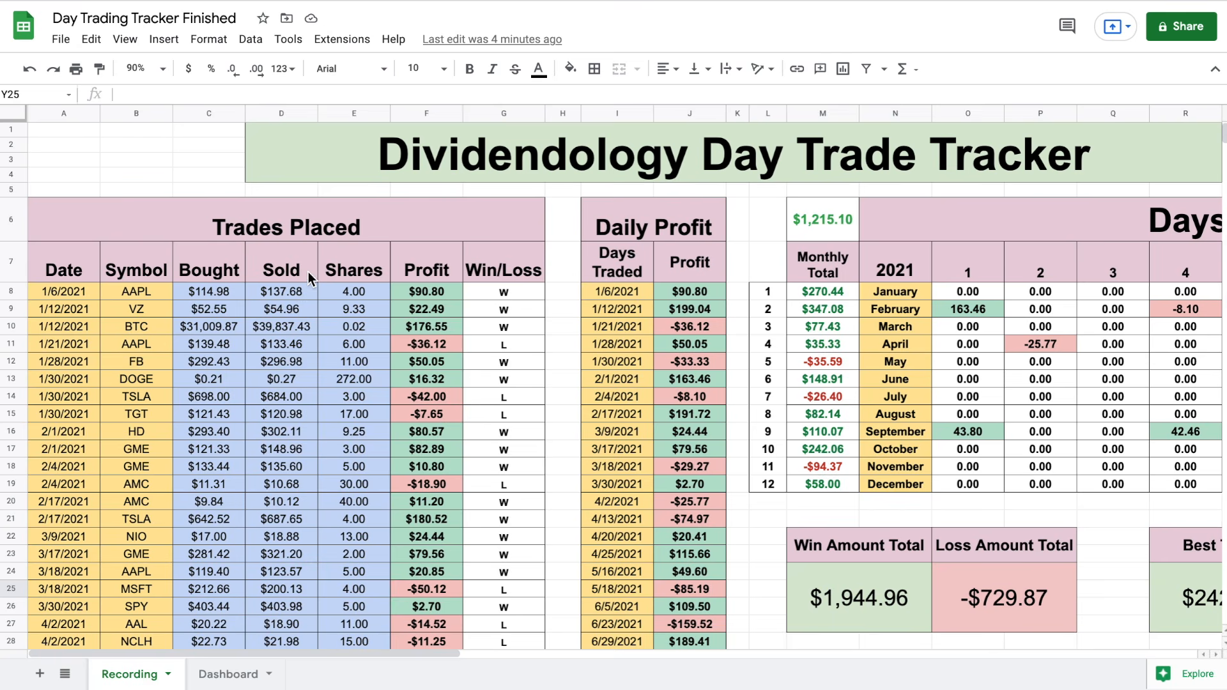
scroll(356, 438, down, 10)
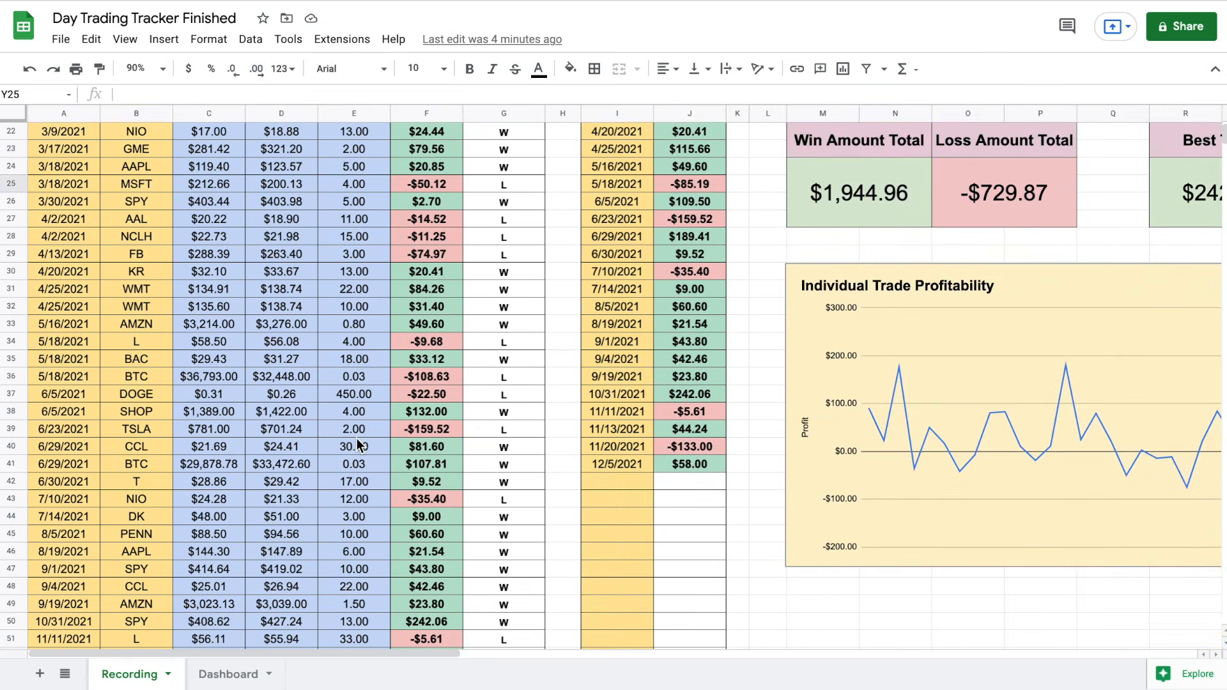
scroll(357, 445, down, 2)
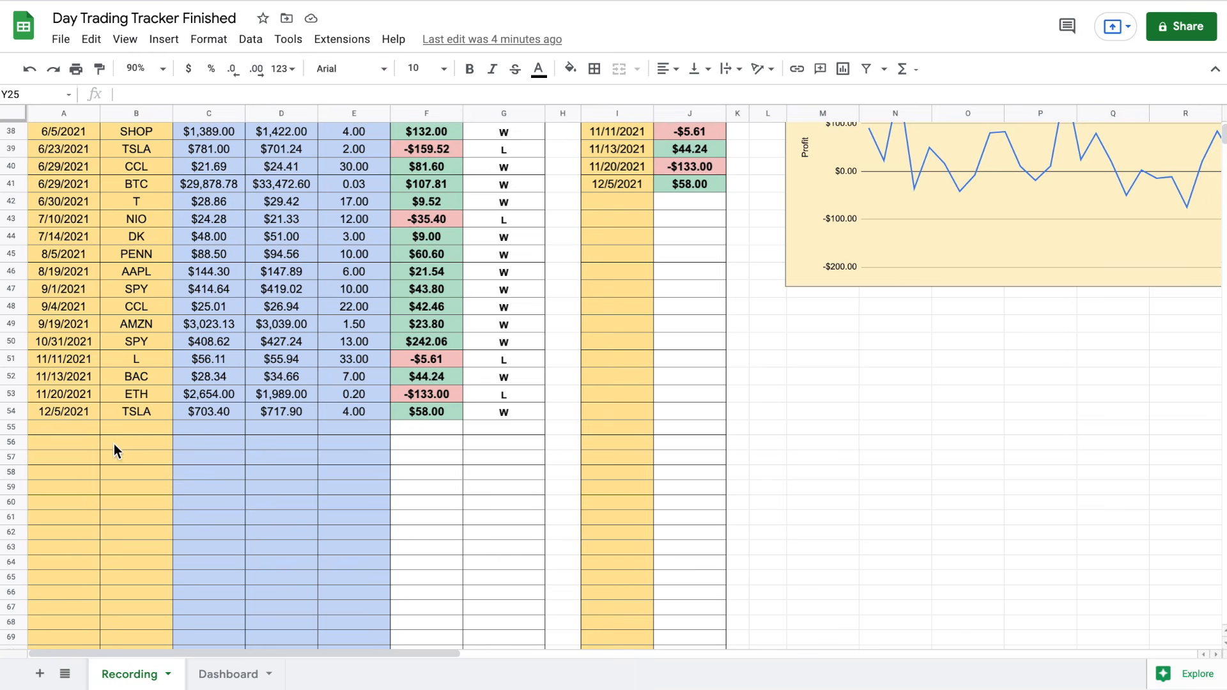
click(75, 427)
text(12)
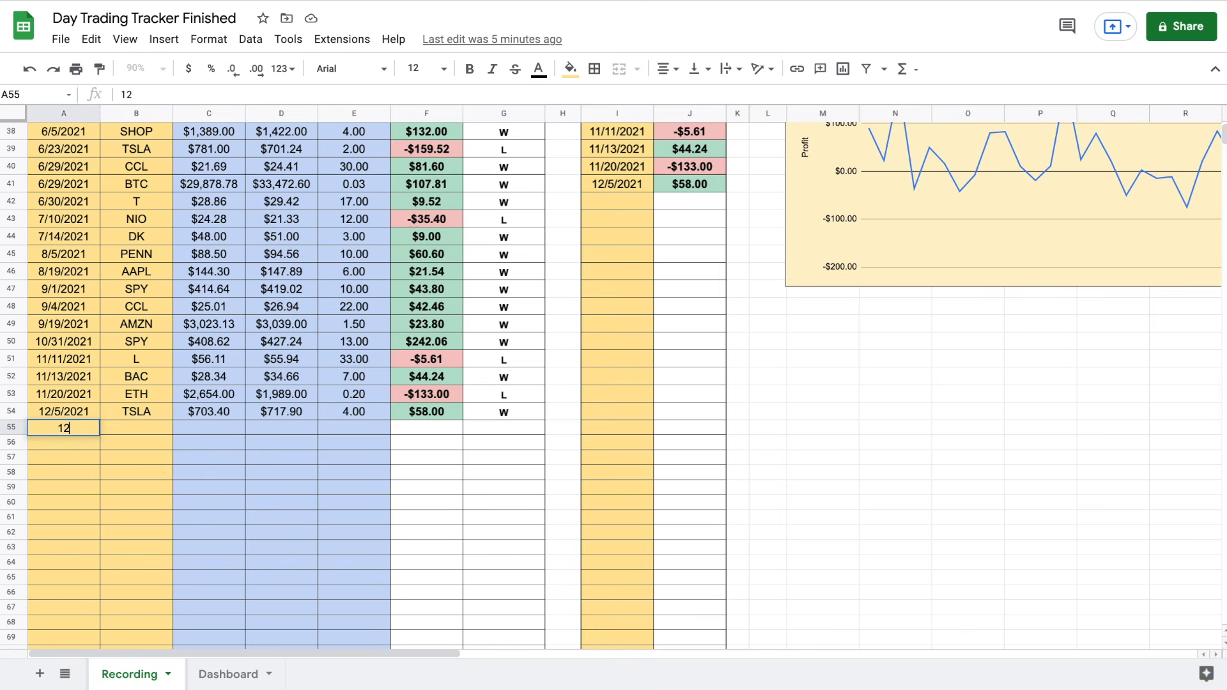
text(/15/2021)
key(Tab)
text(BTC)
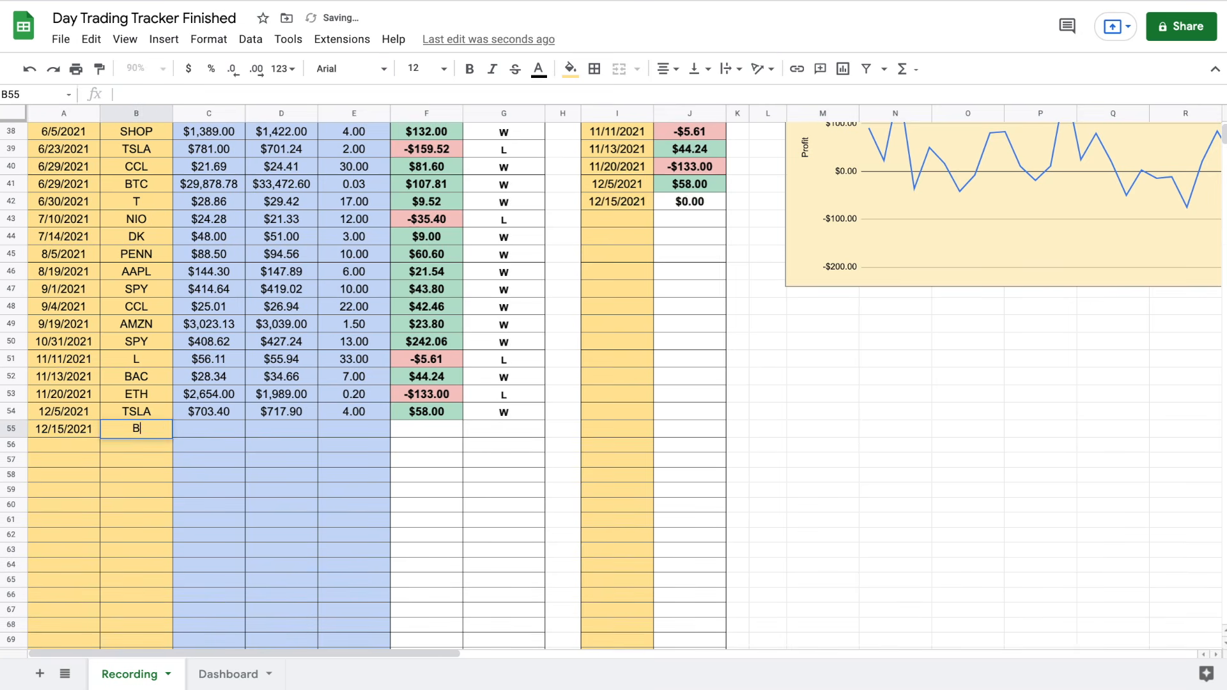
key(Tab)
Complete the BTC trade with a bought price of 40000, a sold price of 41000 and .02 shares
text(40,)
text(0000)
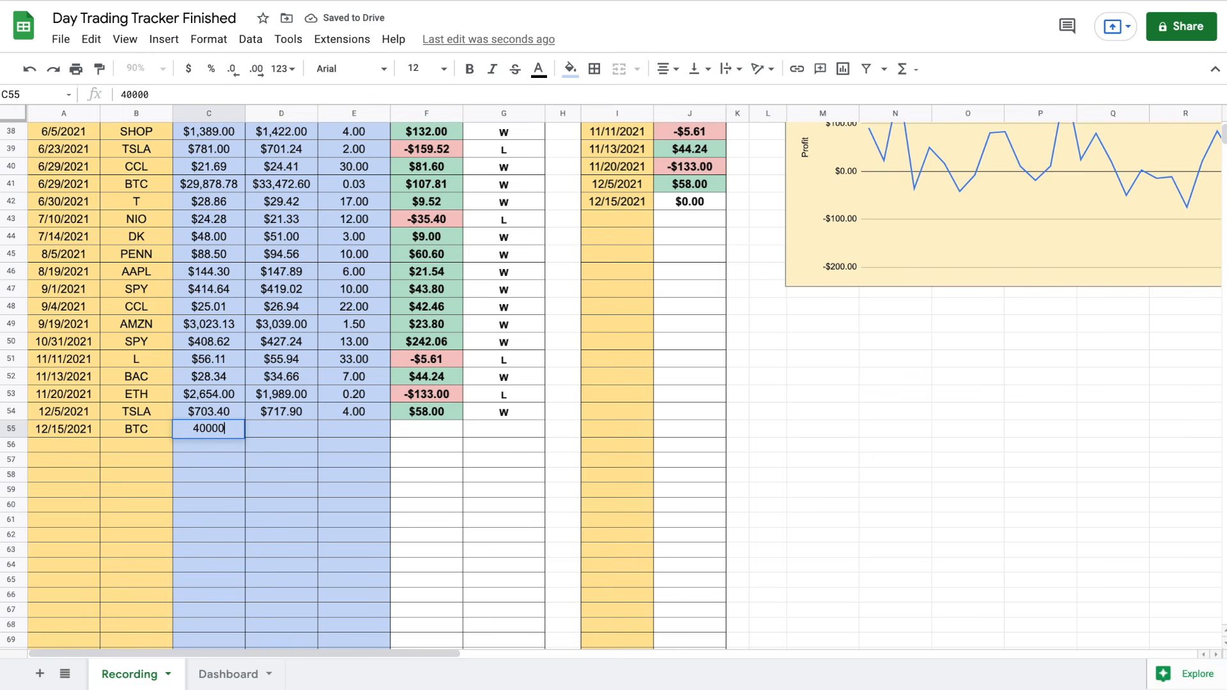
key(Tab)
text(41000)
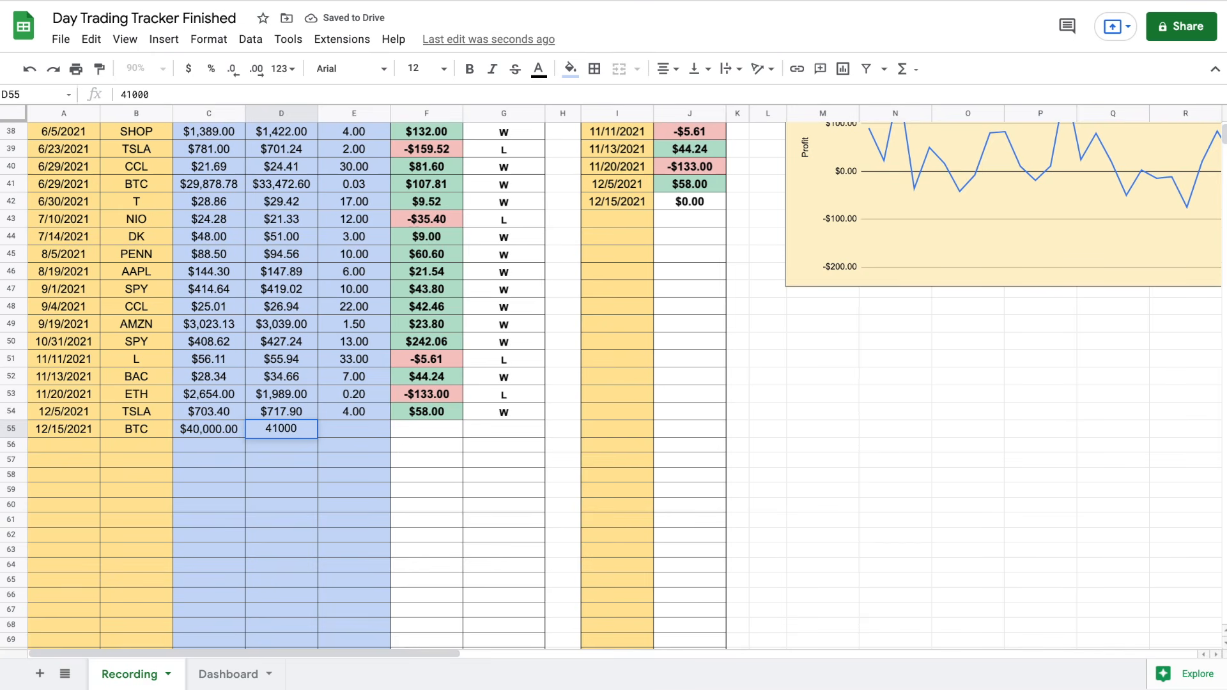
key(Tab)
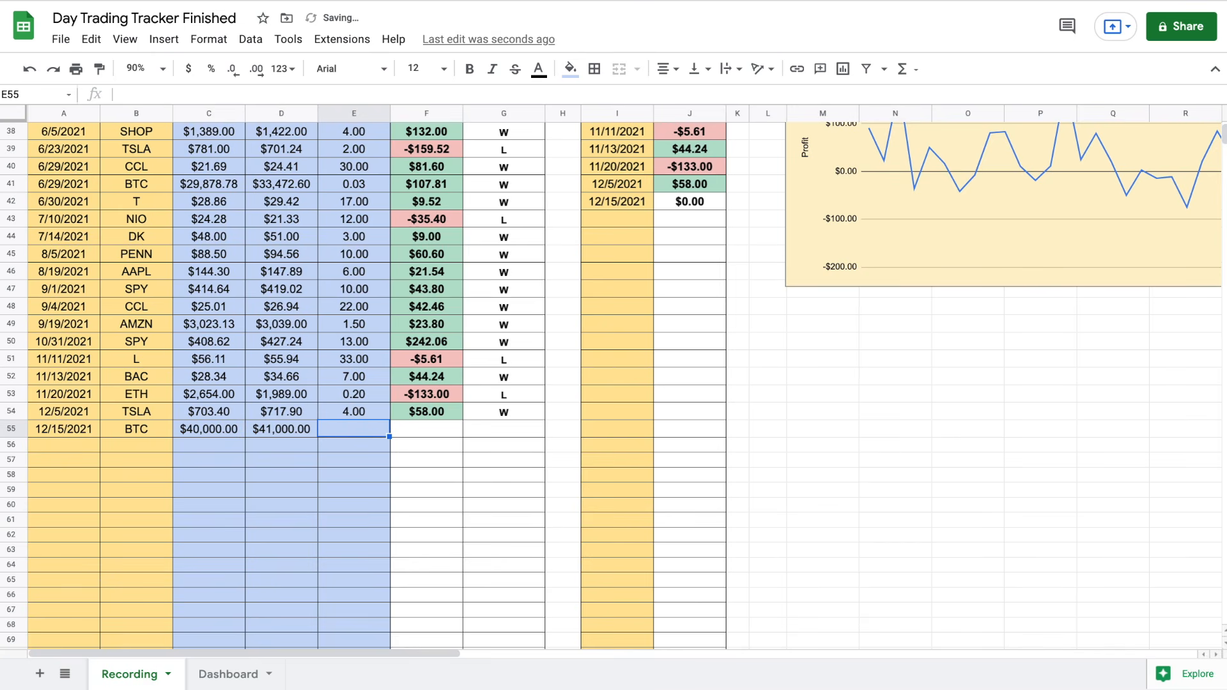
text(.02)
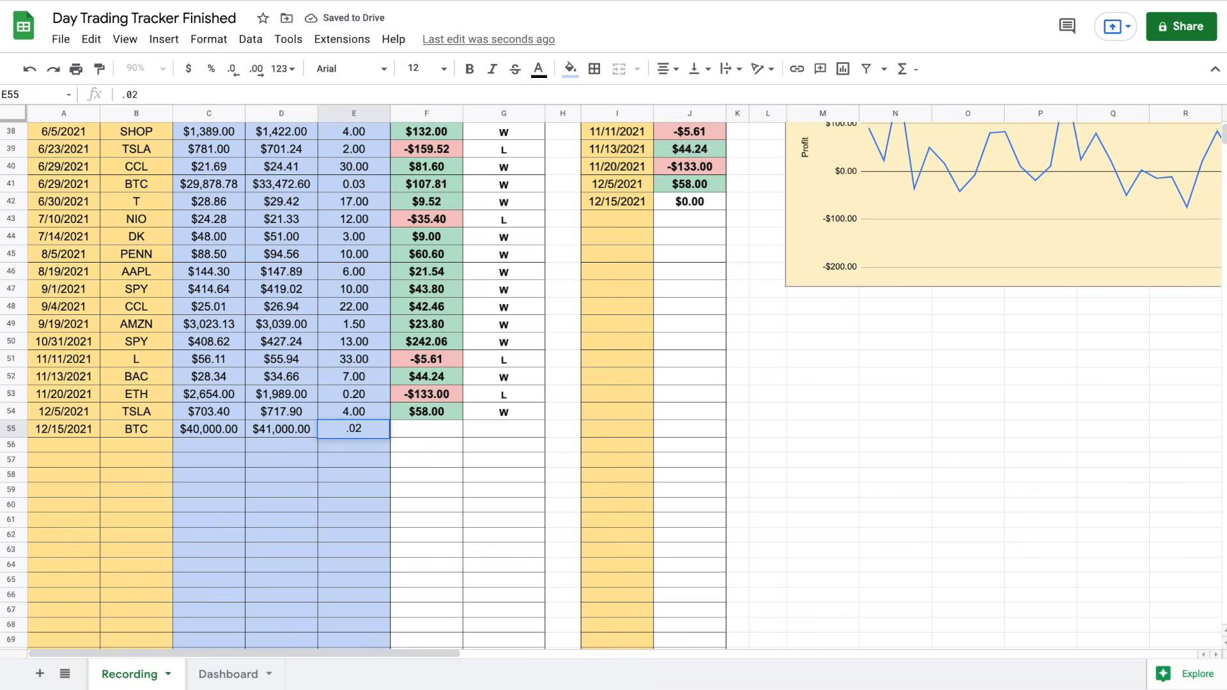
key(Return)
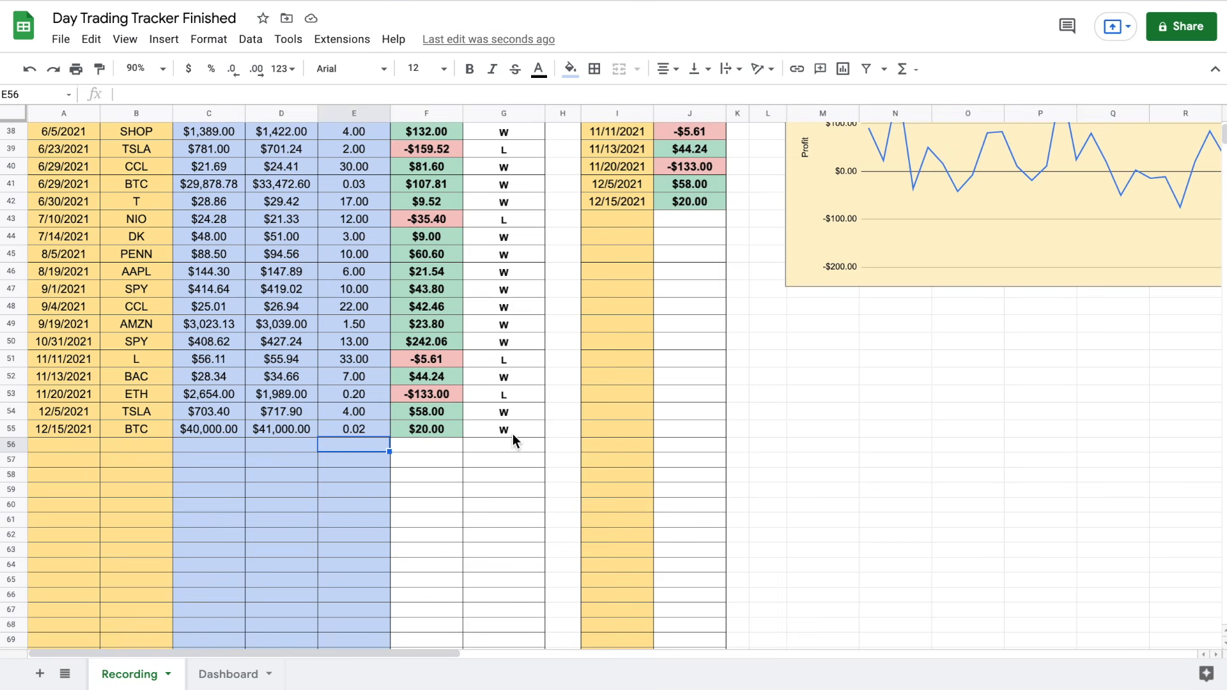
Begin another trade in the row below the BTC trade with date 12/15/2021 and symbol T
click(64, 446)
text(12/15.2021)
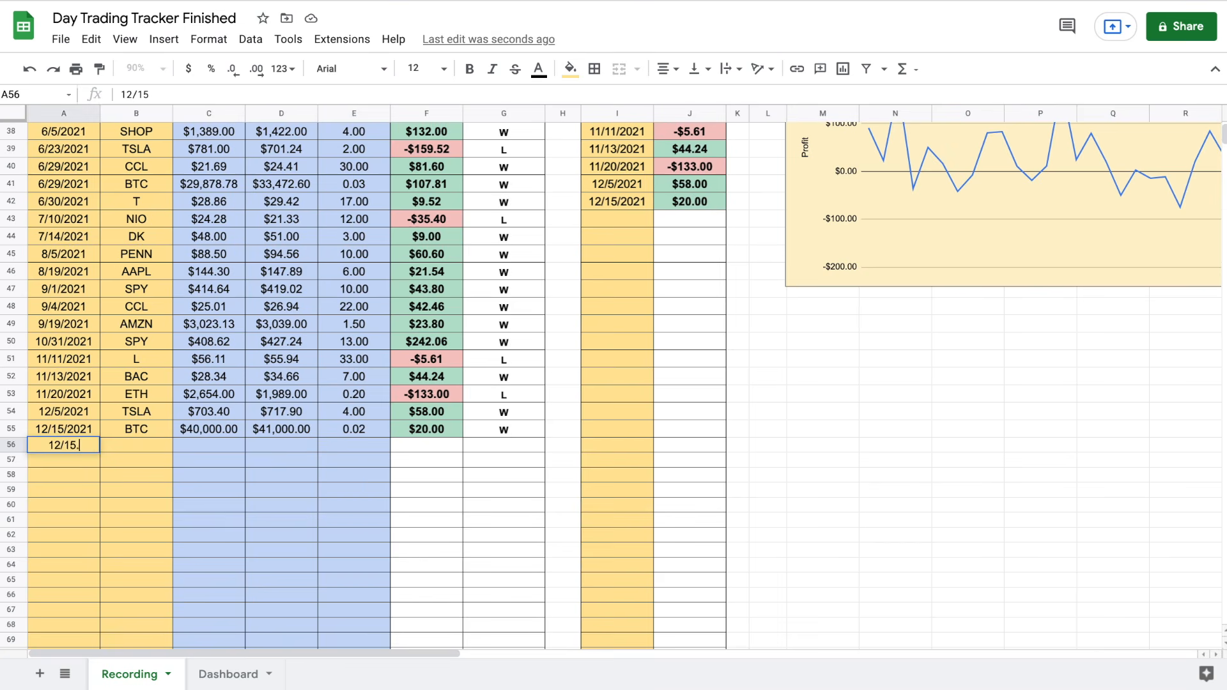
key(BackSpace)
key(BackSpace)
key(BackSpace)
key(BackSpace)
key(BackSpace)
text(/2021)
key(Tab)
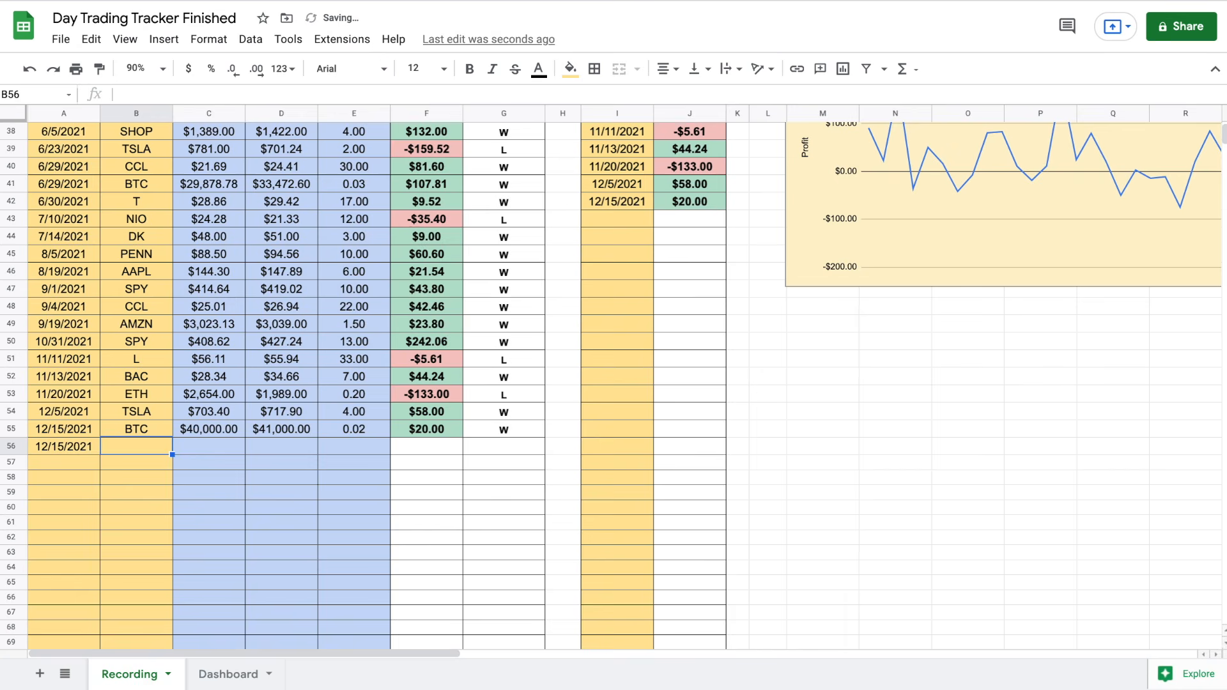
text(T)
key(Tab)
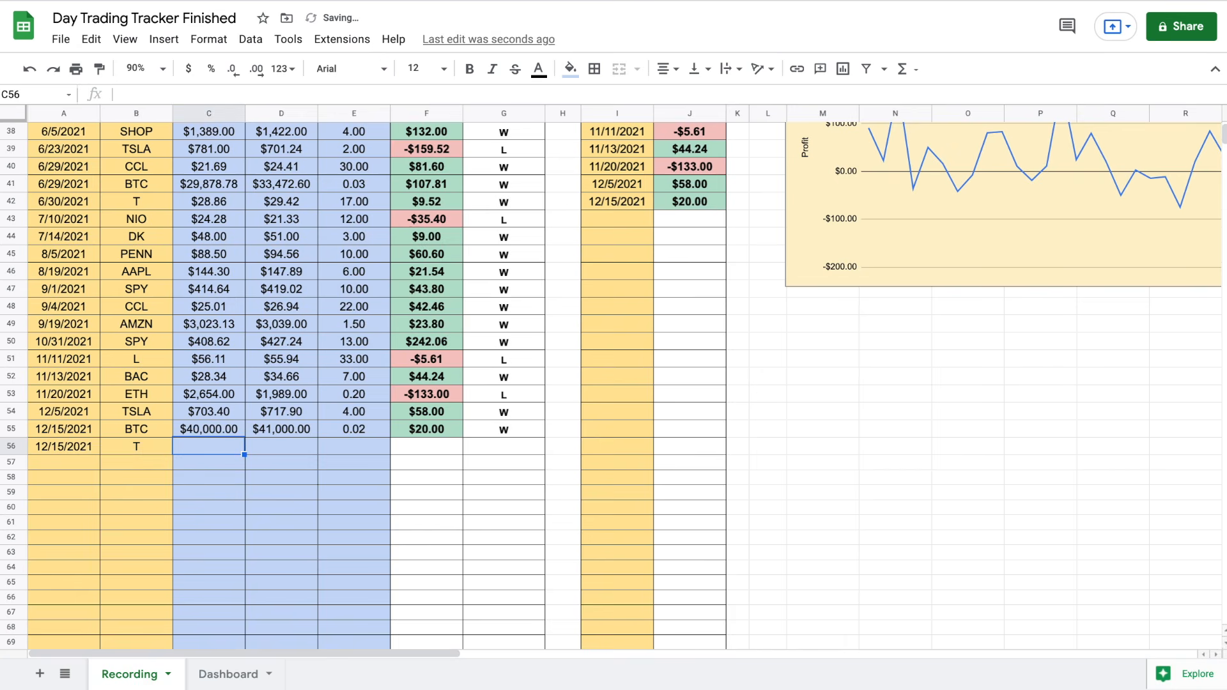
Complete the T trade with a bought price of 28.6, a sold price of 28.9 and 11 shares
text(28)
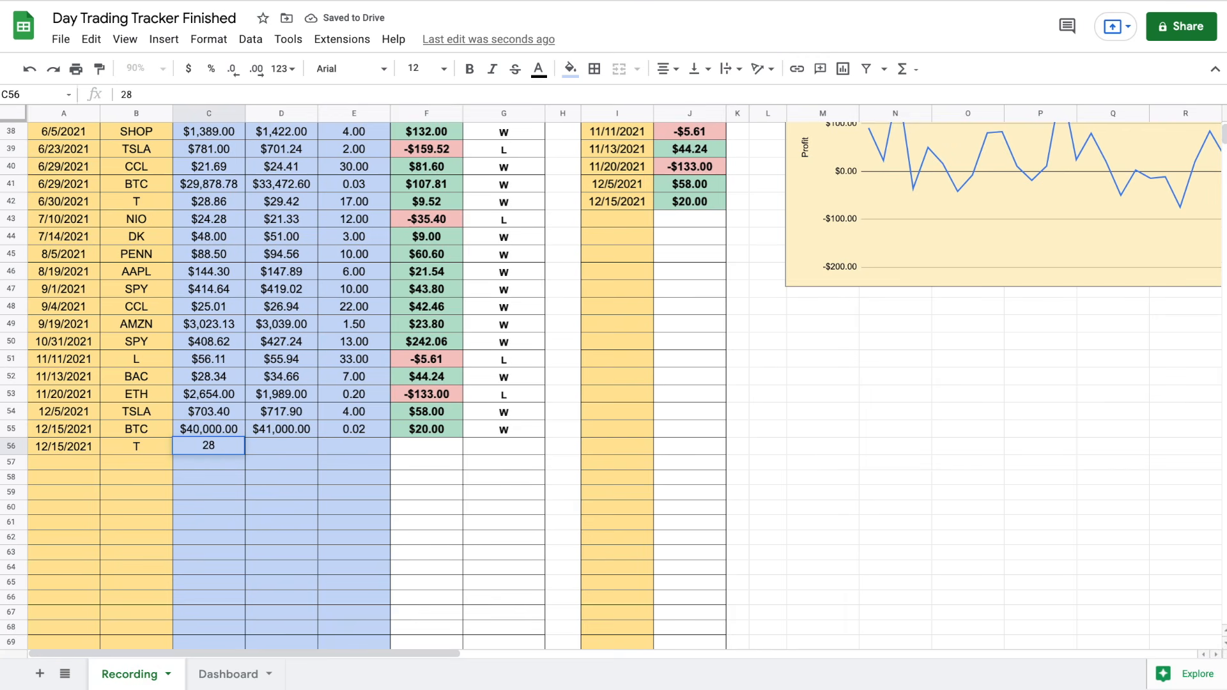
text(.6)
key(Tab)
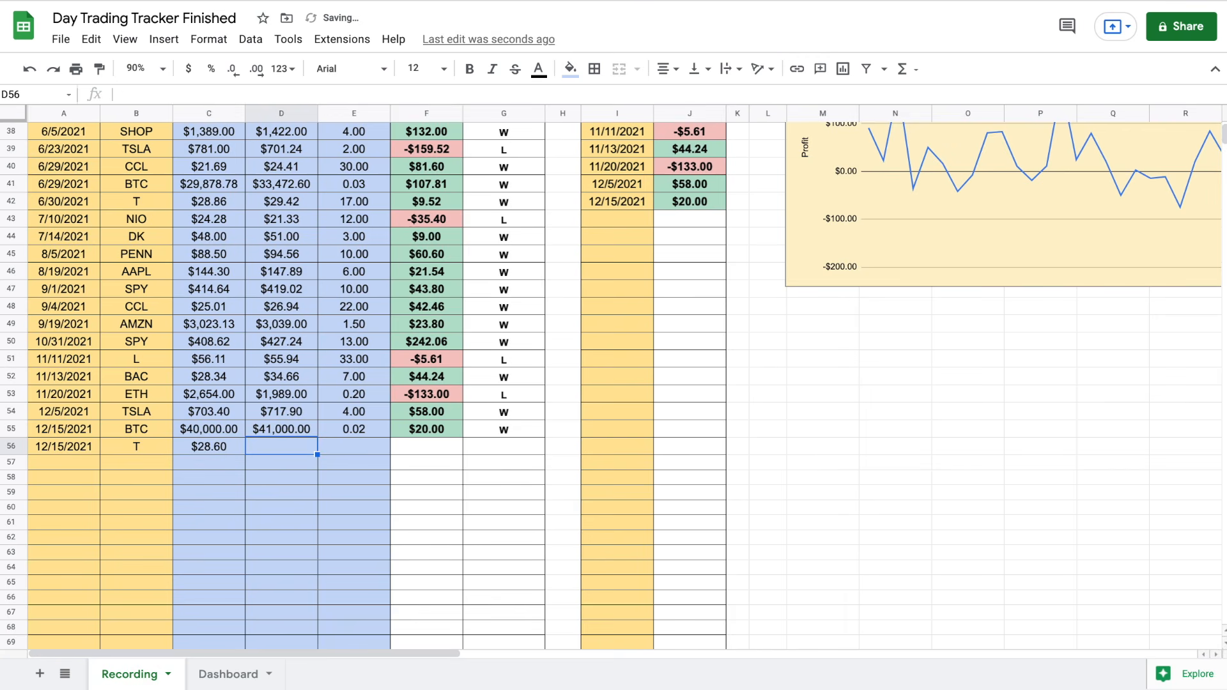
text(28.9)
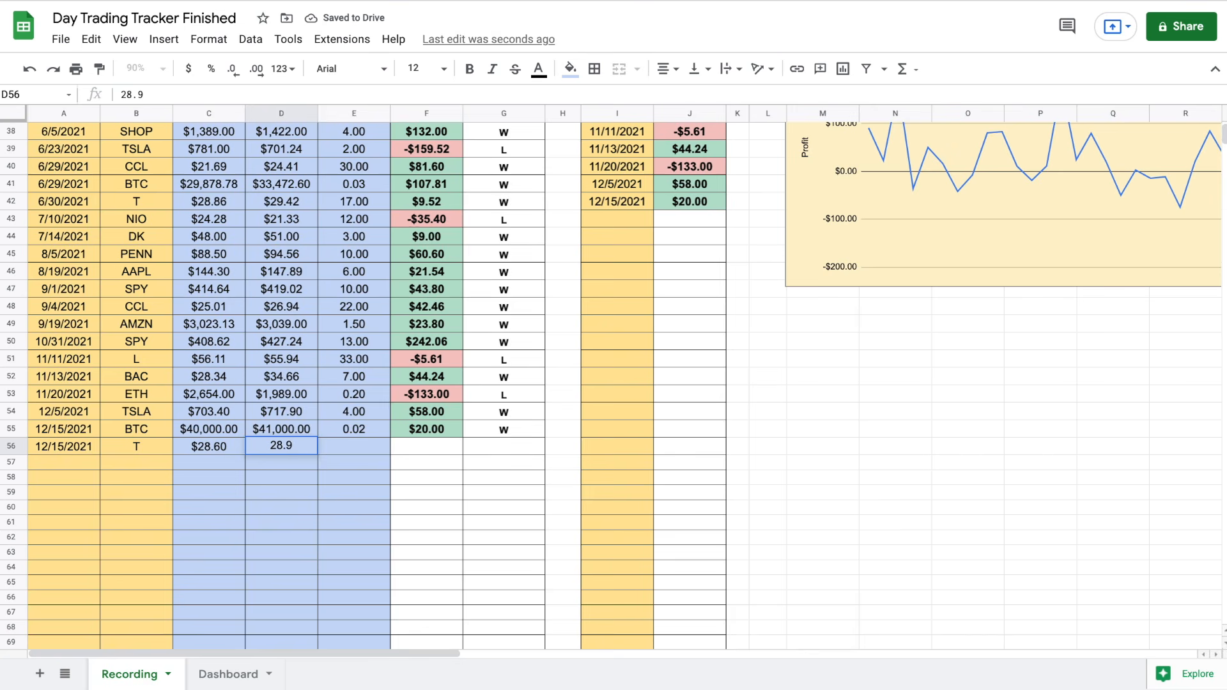
key(Tab)
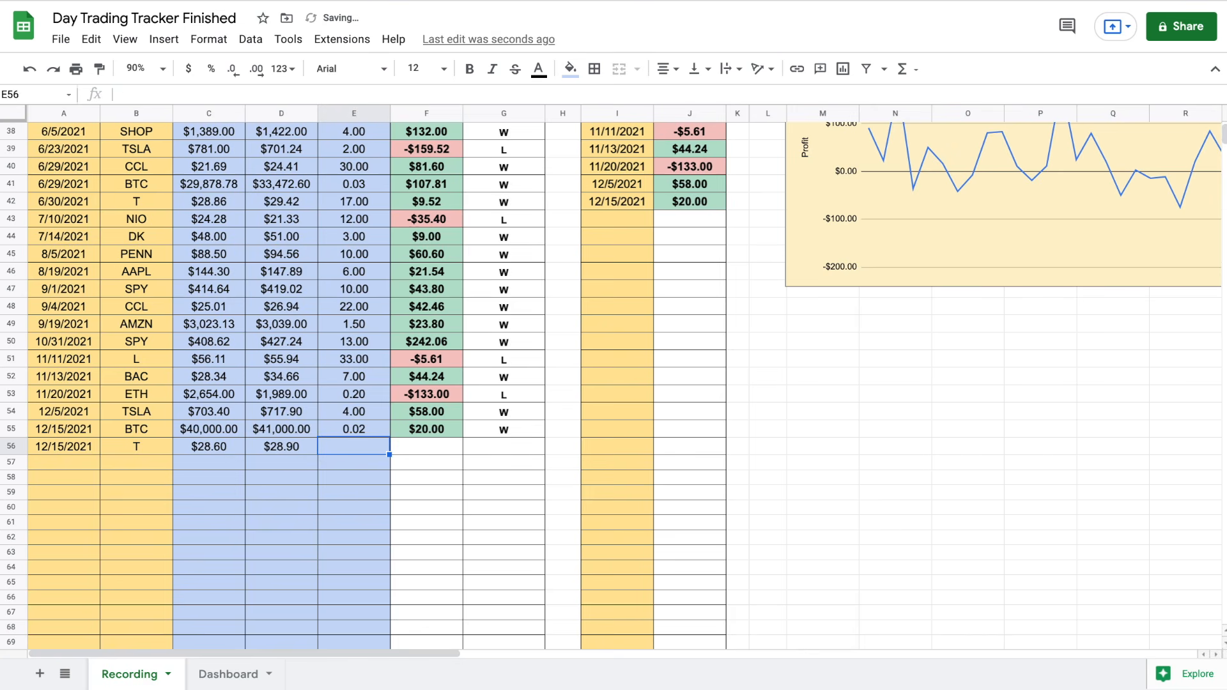
text(11)
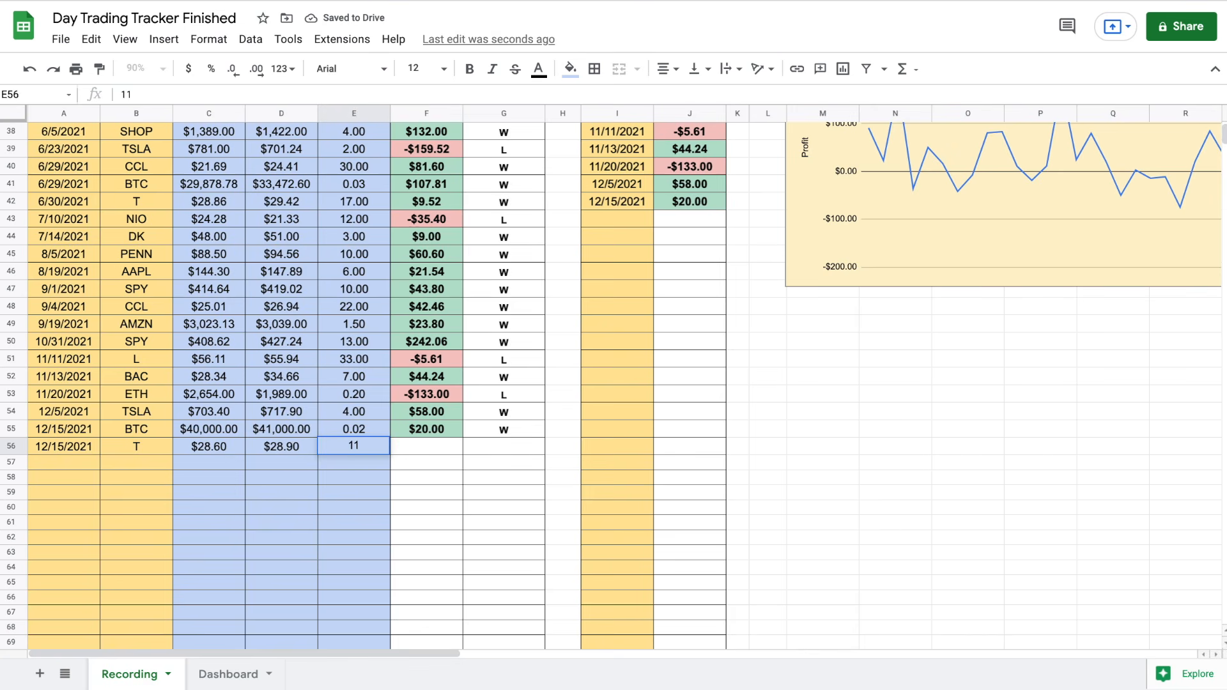
key(Return)
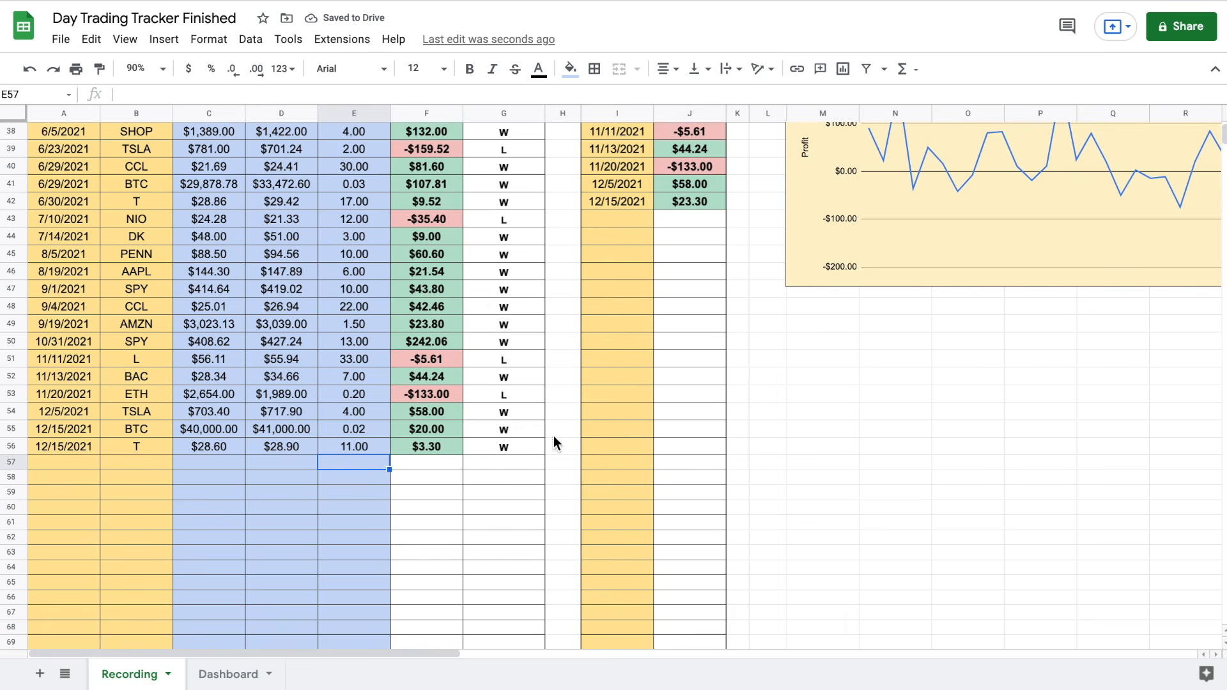
Inspect the 12/15/2021 entry in the Daily Profit table and the formula behind its profit
click(161, 71)
click(157, 125)
scroll(558, 256, up, 10)
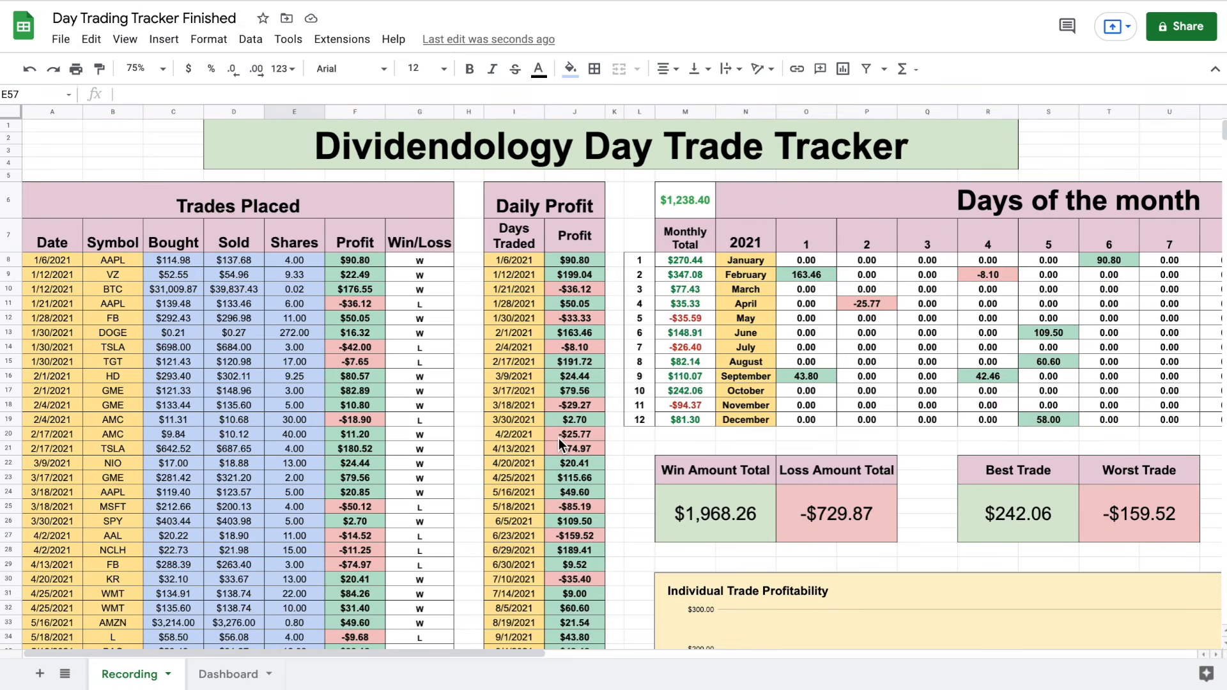
scroll(559, 439, down, 5)
scroll(559, 438, down, 3)
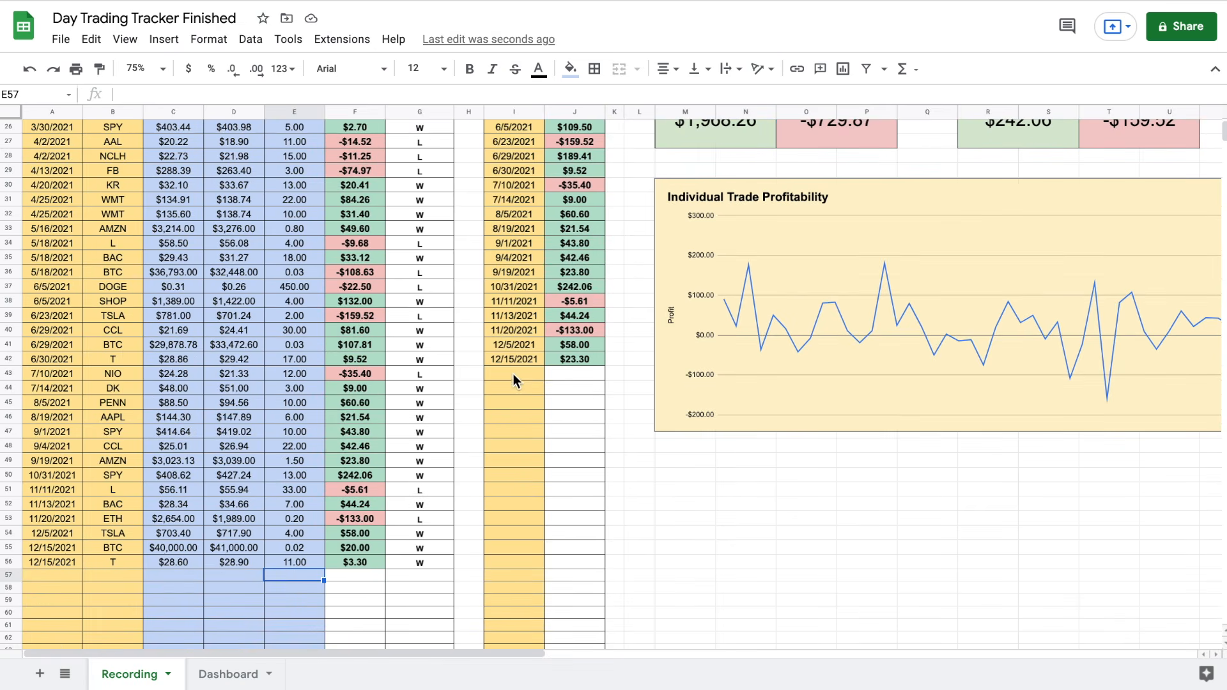
click(521, 361)
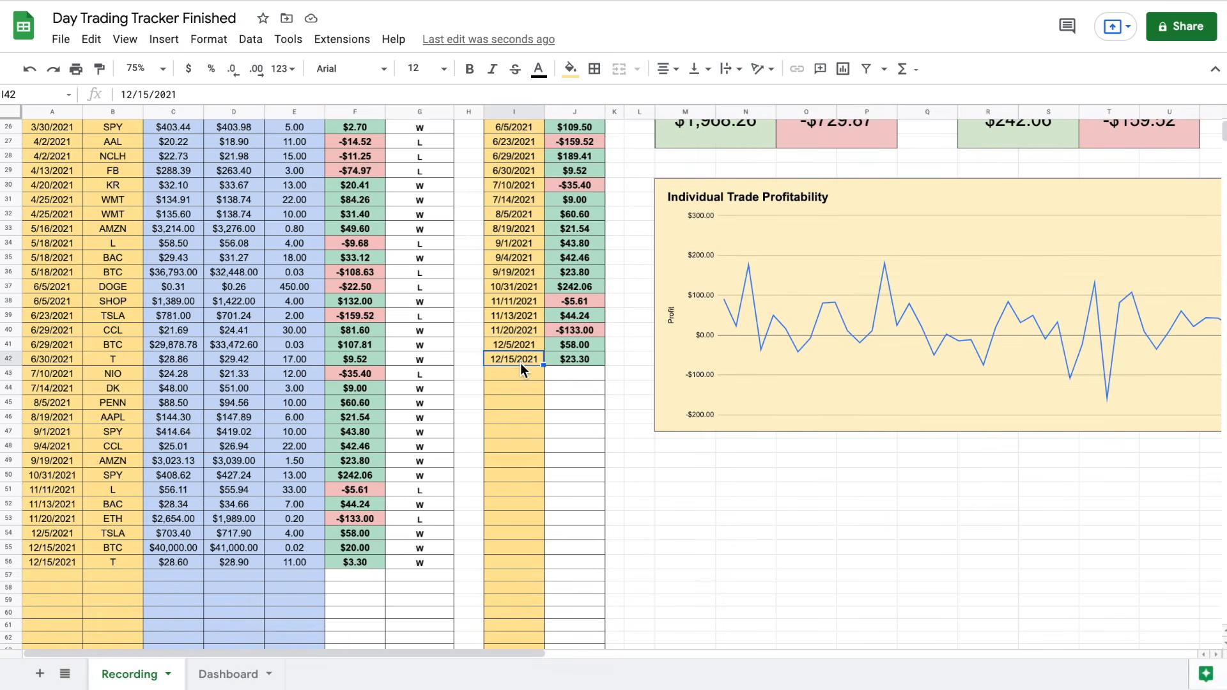
click(579, 363)
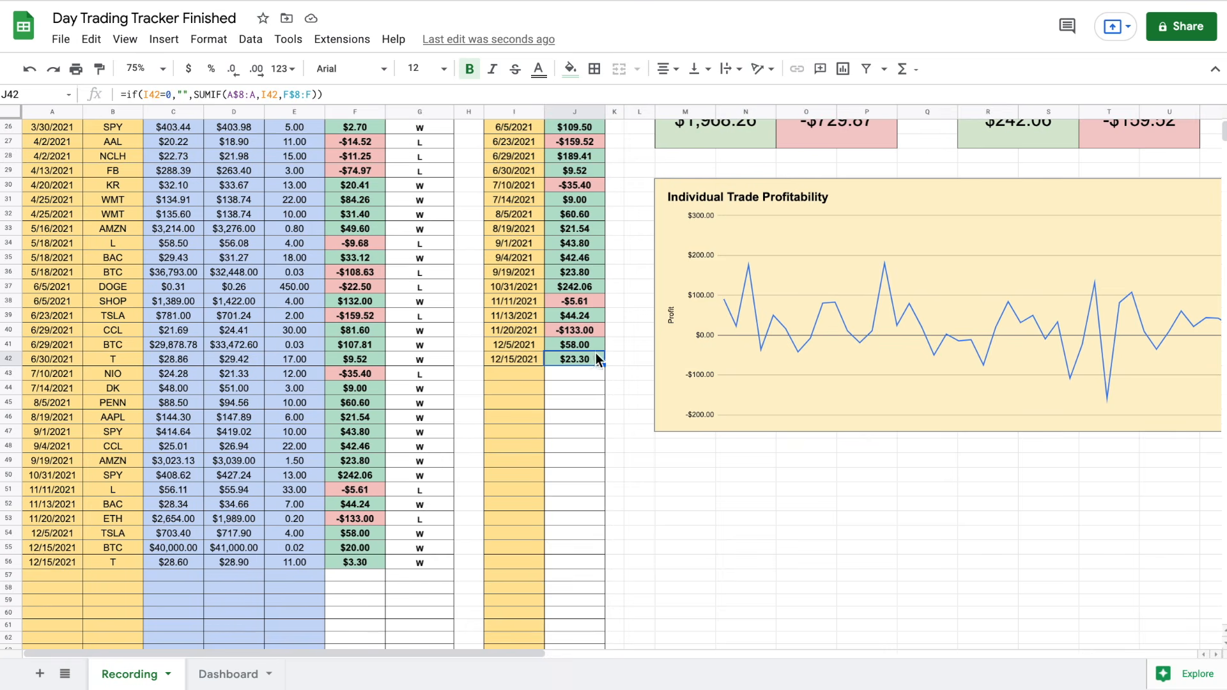
Inspect the formula in the December, day 15 cell of the Days of the month grid
scroll(617, 341, up, 5)
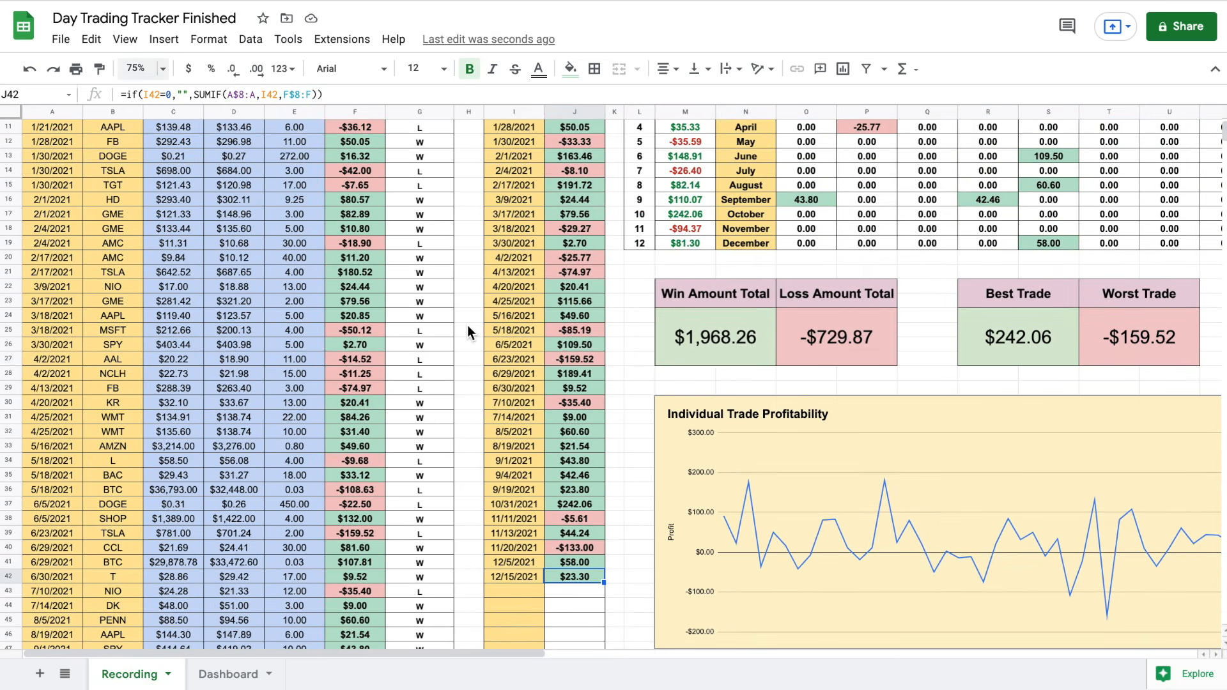
scroll(467, 325, right, 3)
scroll(782, 364, right, 5)
scroll(782, 364, up, 1)
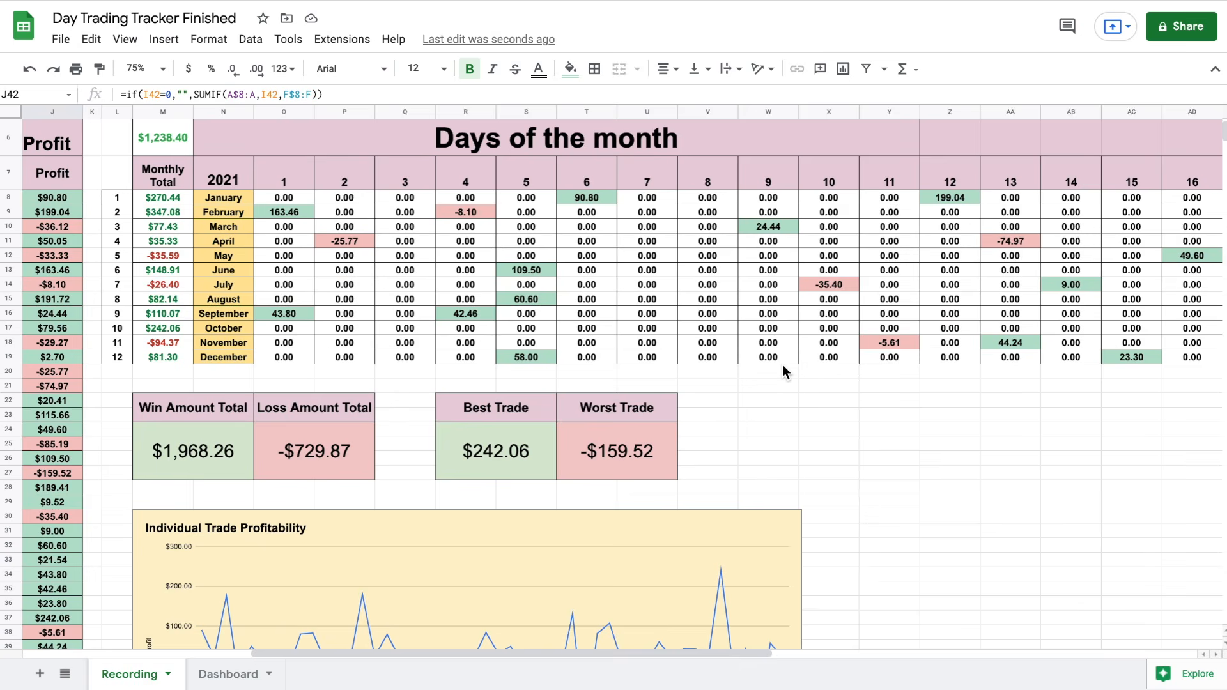
scroll(783, 364, right, 3)
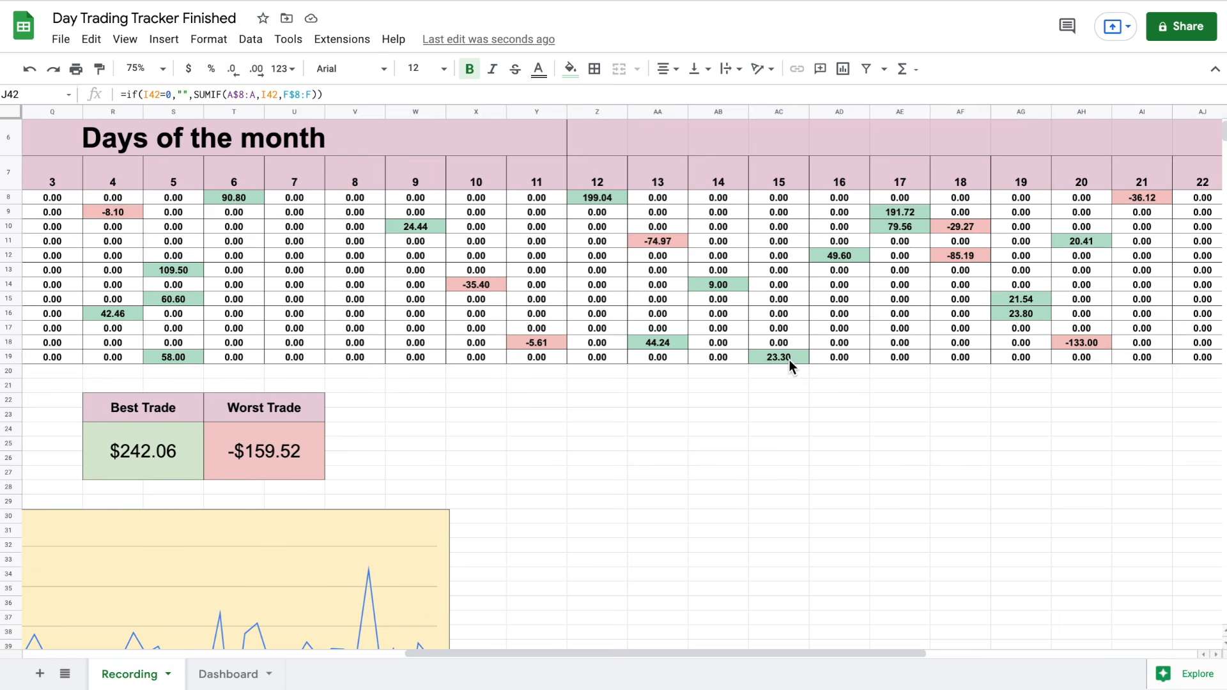
click(789, 361)
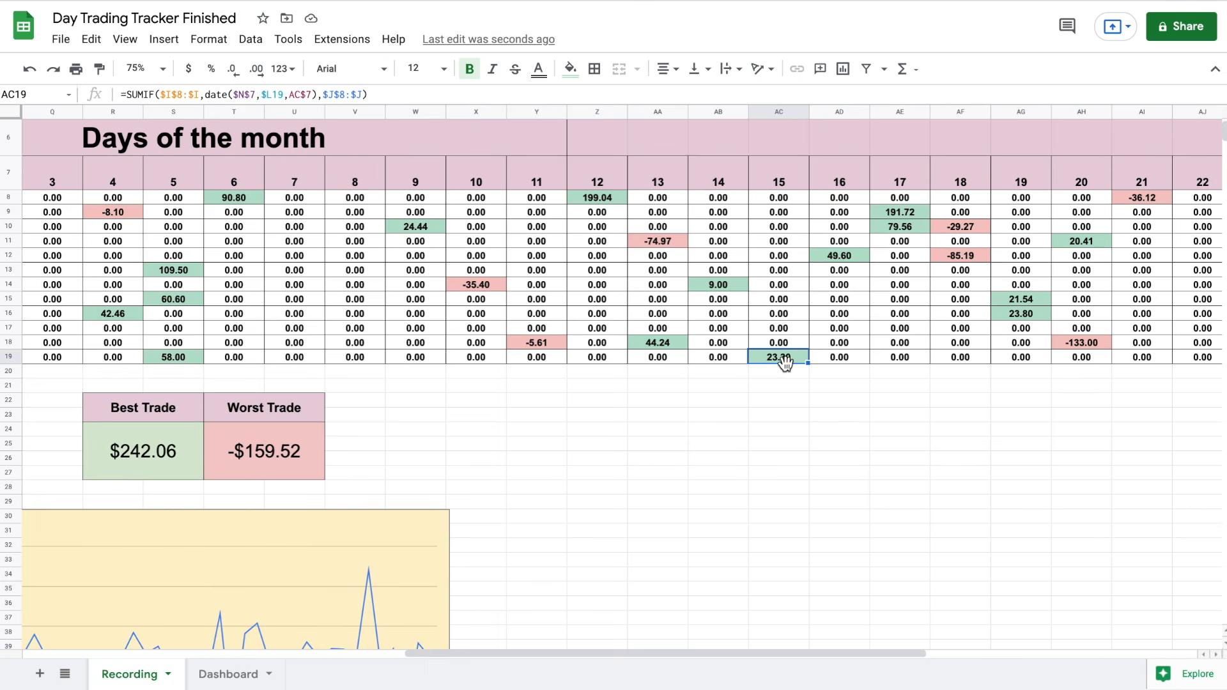
Review the win/loss totals, best and worst trades and profitability chart, then view the Dashboard sheet's updated figures
scroll(445, 416, left, 10)
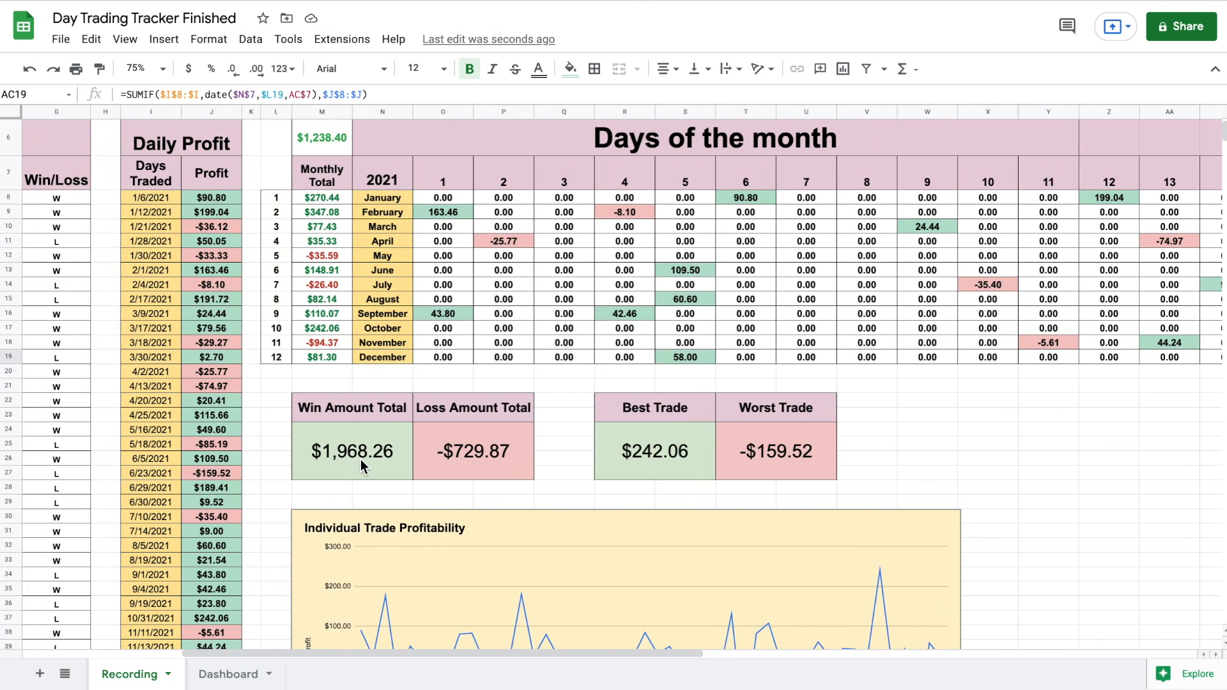
scroll(523, 443, down, 5)
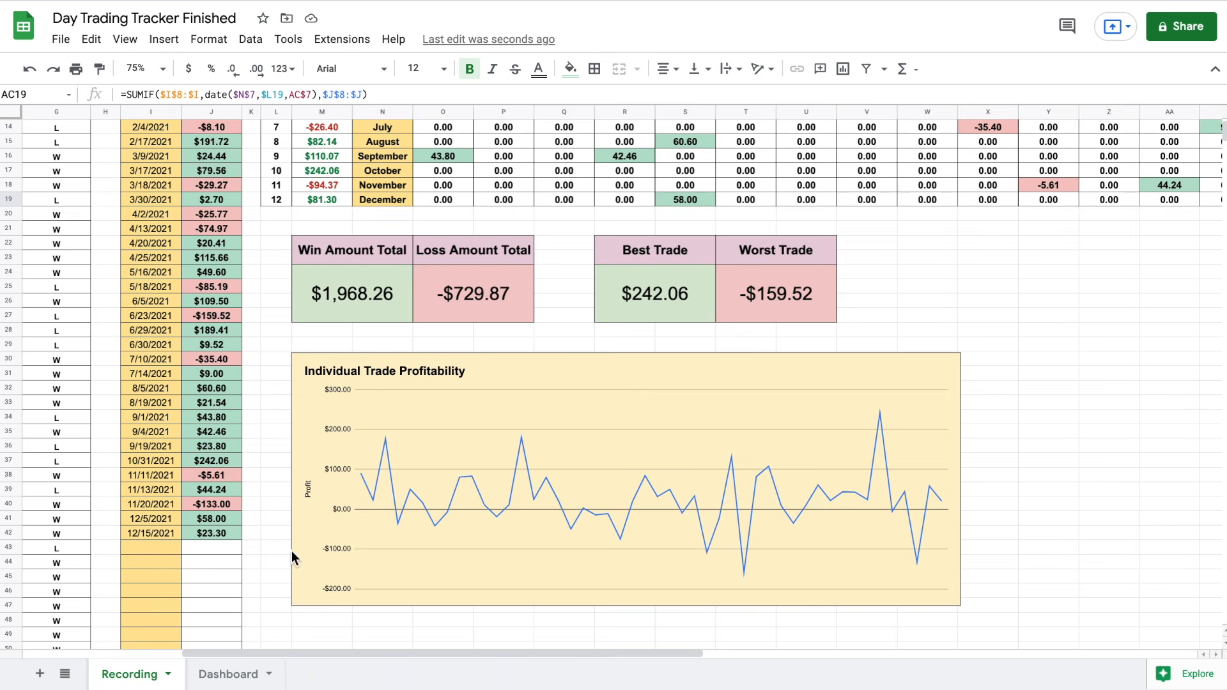
click(240, 673)
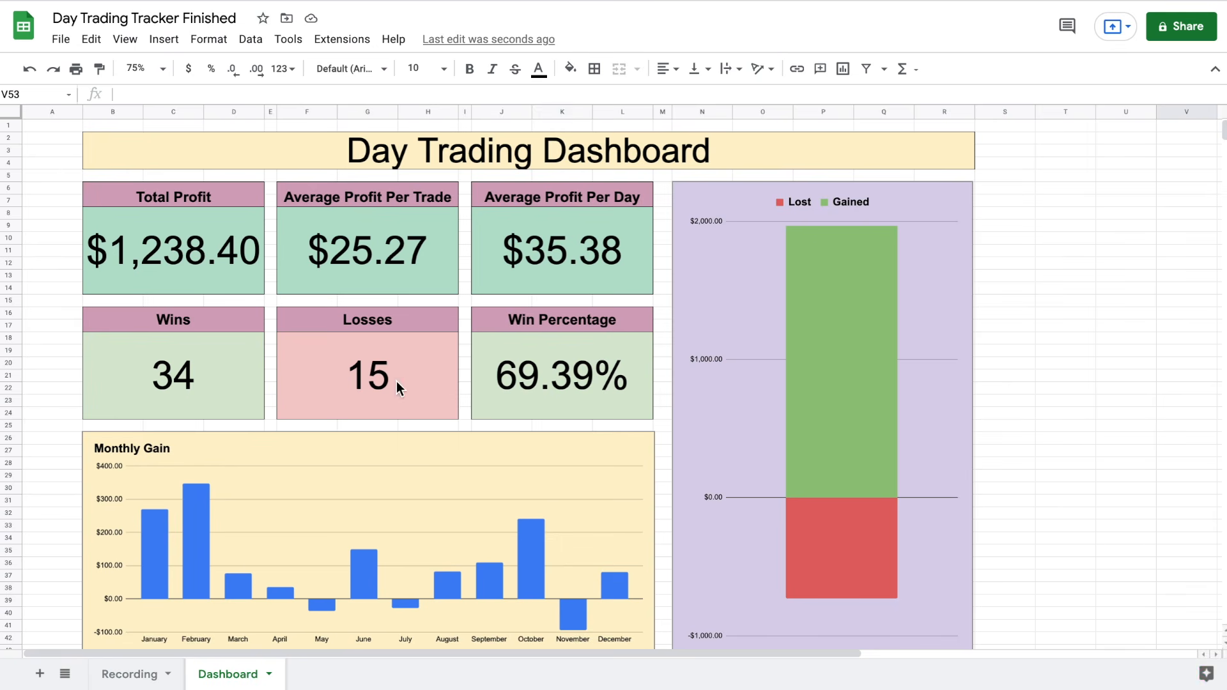
Review the Dashboard's profit and win/loss figures together with the Monthly Gain and Lost/Gained charts
scroll(625, 404, down, 2)
scroll(625, 404, up, 2)
scroll(478, 463, down, 3)
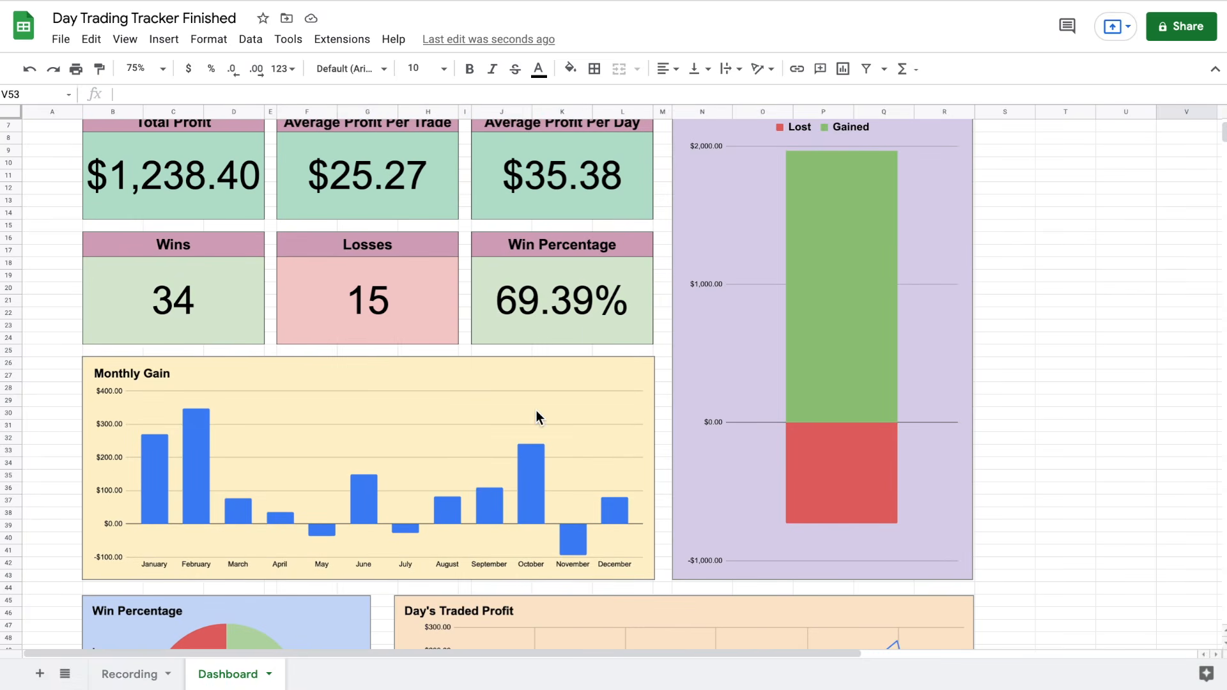
scroll(536, 412, up, 3)
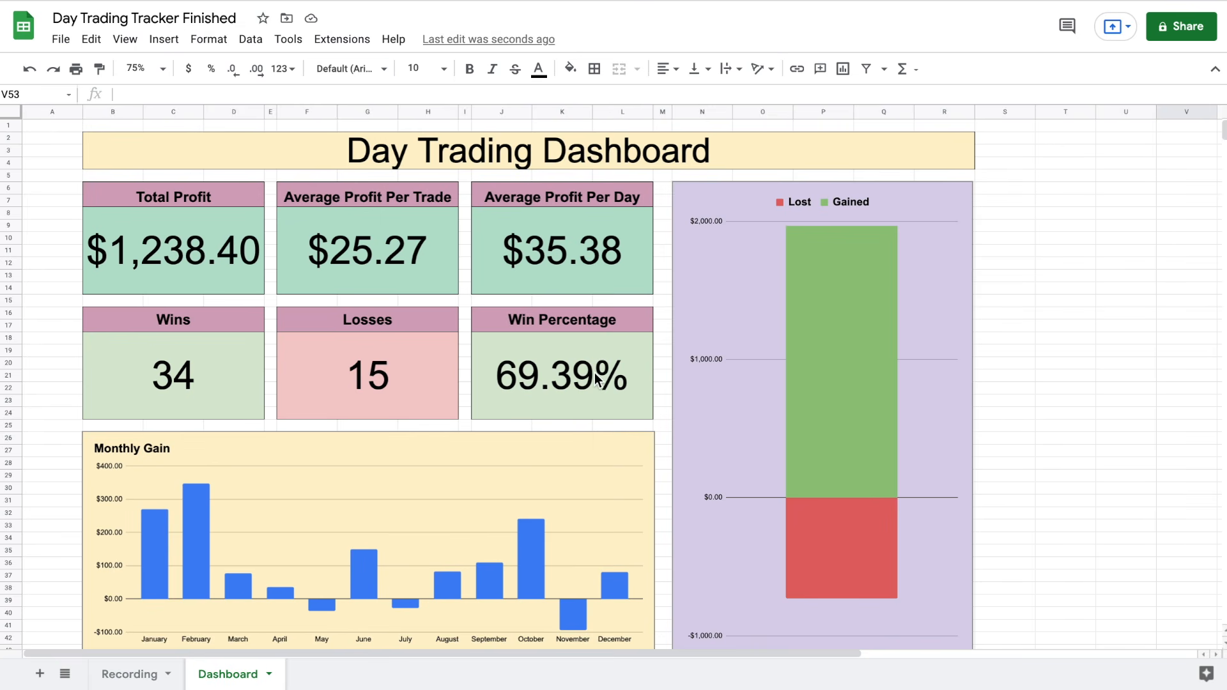
Return to the Recording sheet and view the trades, daily profit and monthly grid together at 50% zoom
click(122, 672)
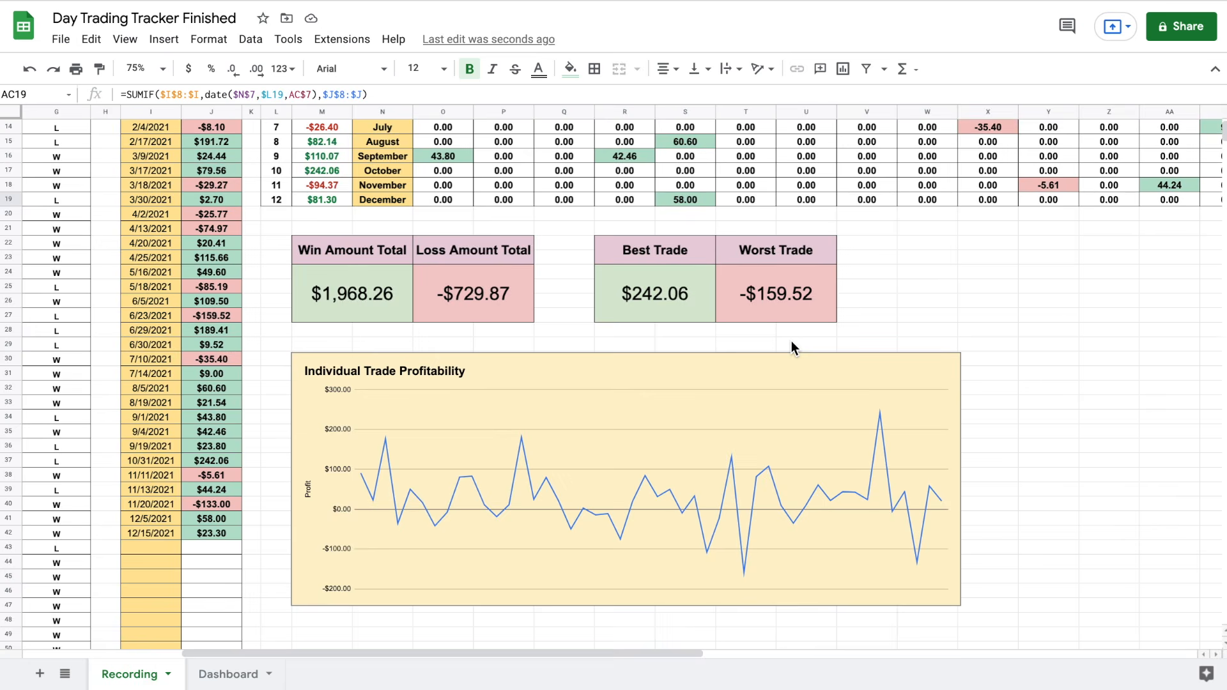
scroll(791, 340, up, 3)
click(164, 68)
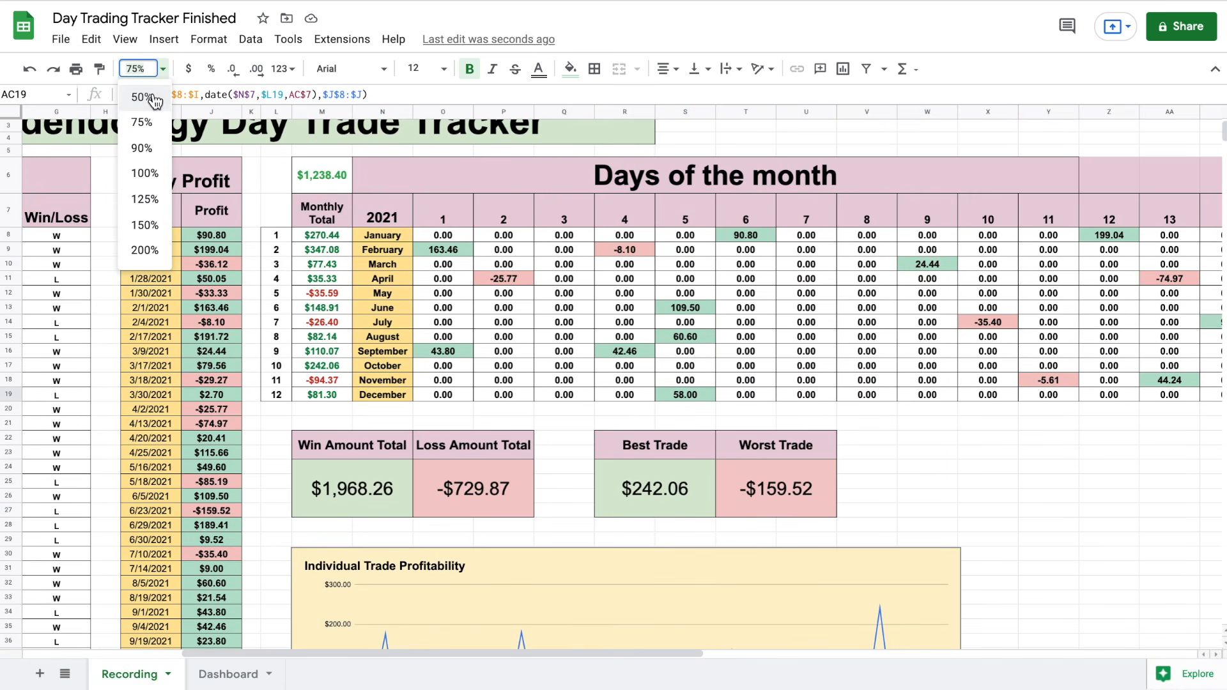
click(141, 97)
scroll(316, 351, left, 2)
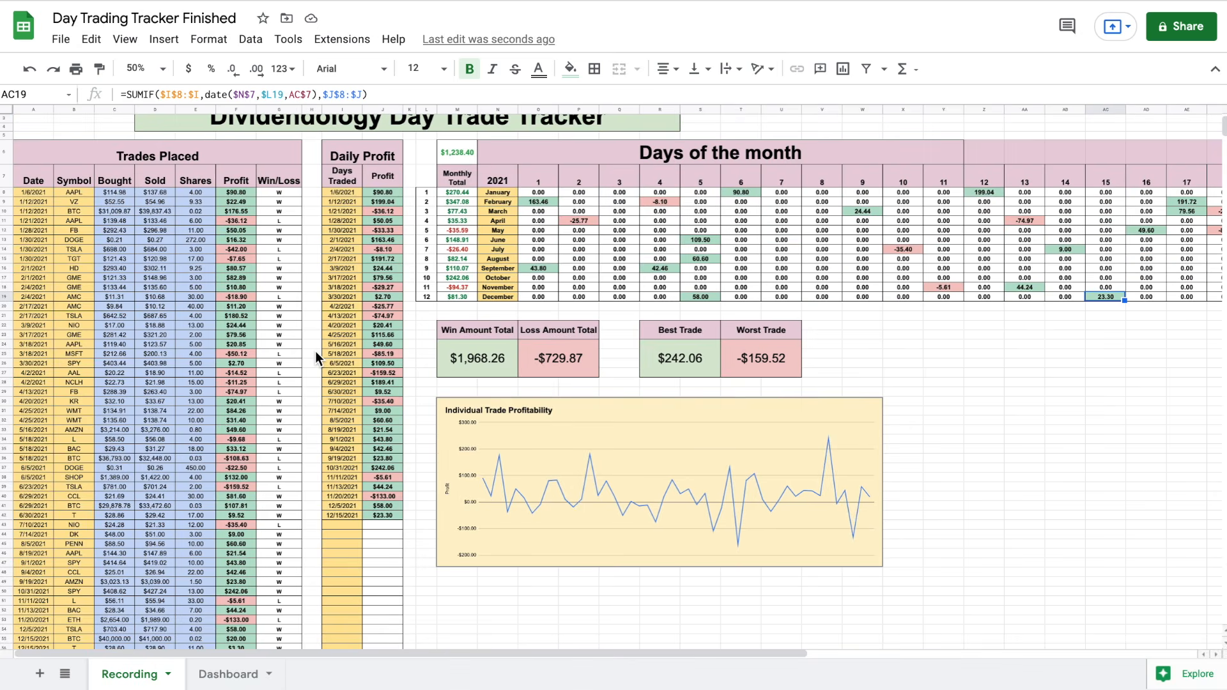
scroll(316, 351, up, 1)
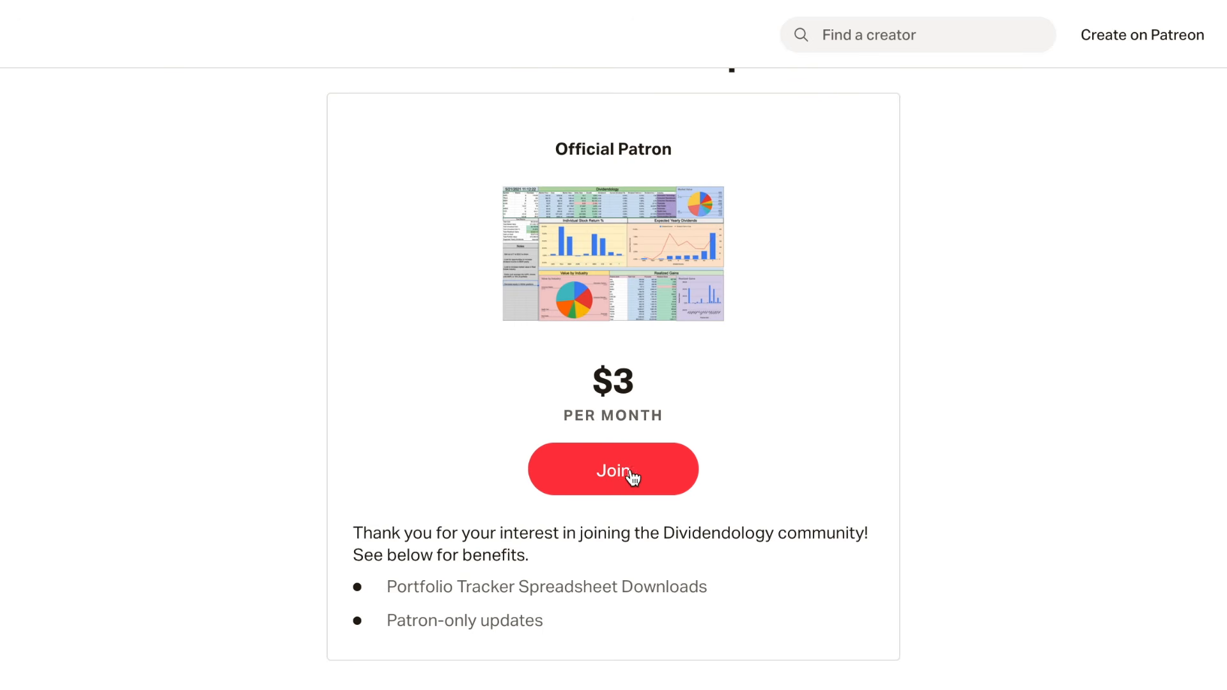
Name the new blank spreadsheet "Day Trade Tracker" and set its zoom to 75%
text(Day )
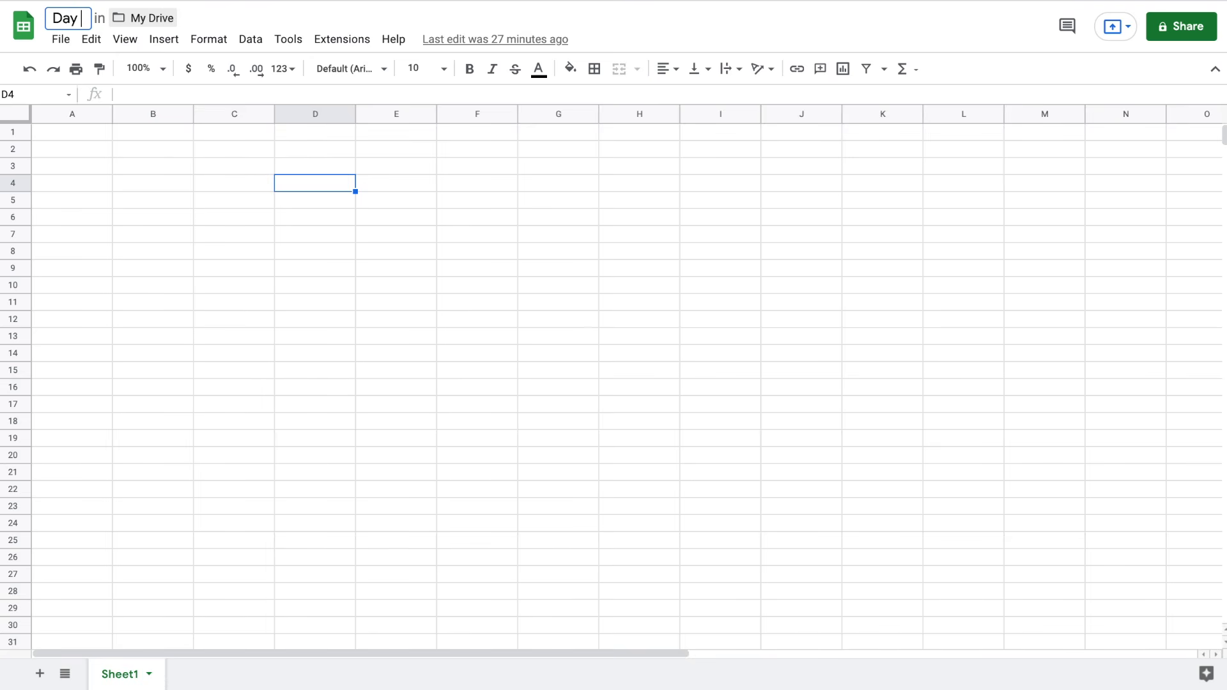
text(Trade Tracker)
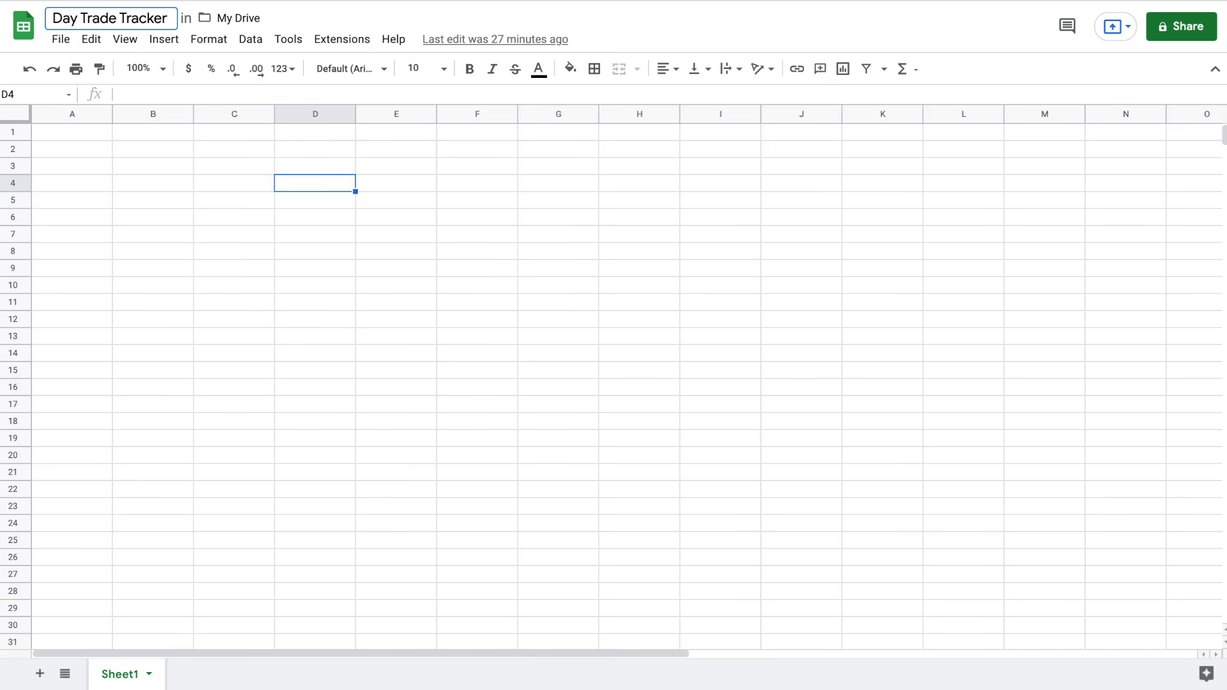
key(Return)
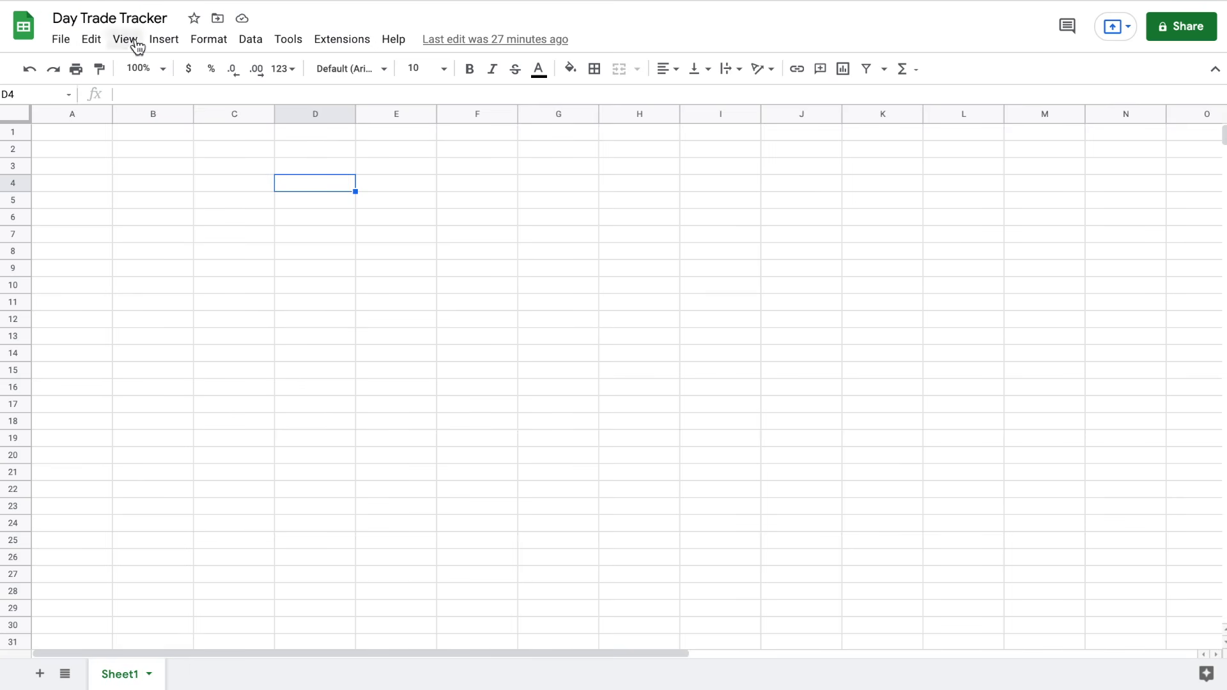
click(162, 69)
click(159, 122)
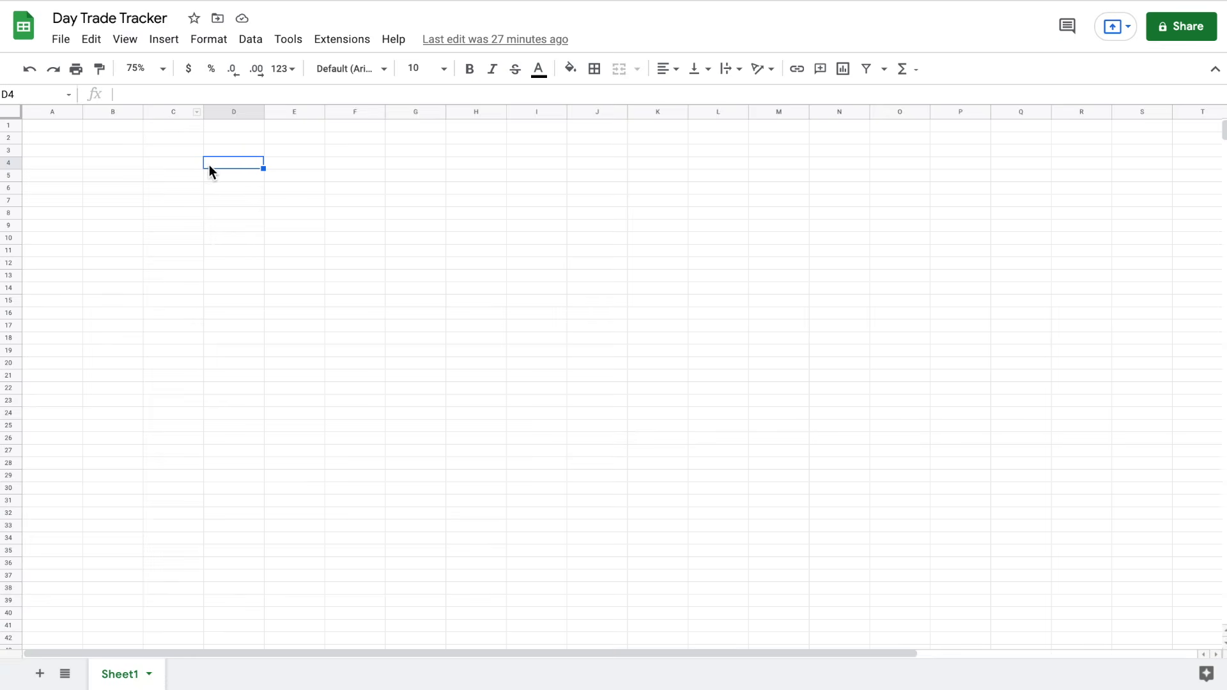
Merge cells D1:R4 into one title block and give it an outer border
drag(240, 126, 1093, 161)
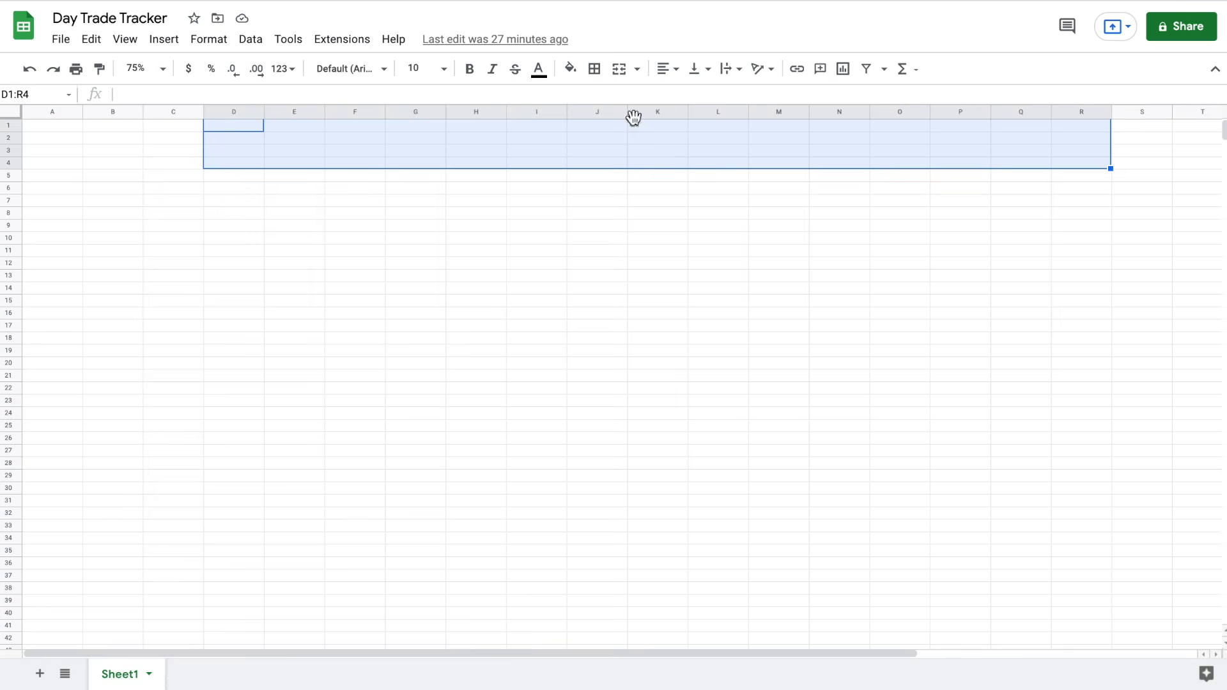
click(619, 70)
click(597, 69)
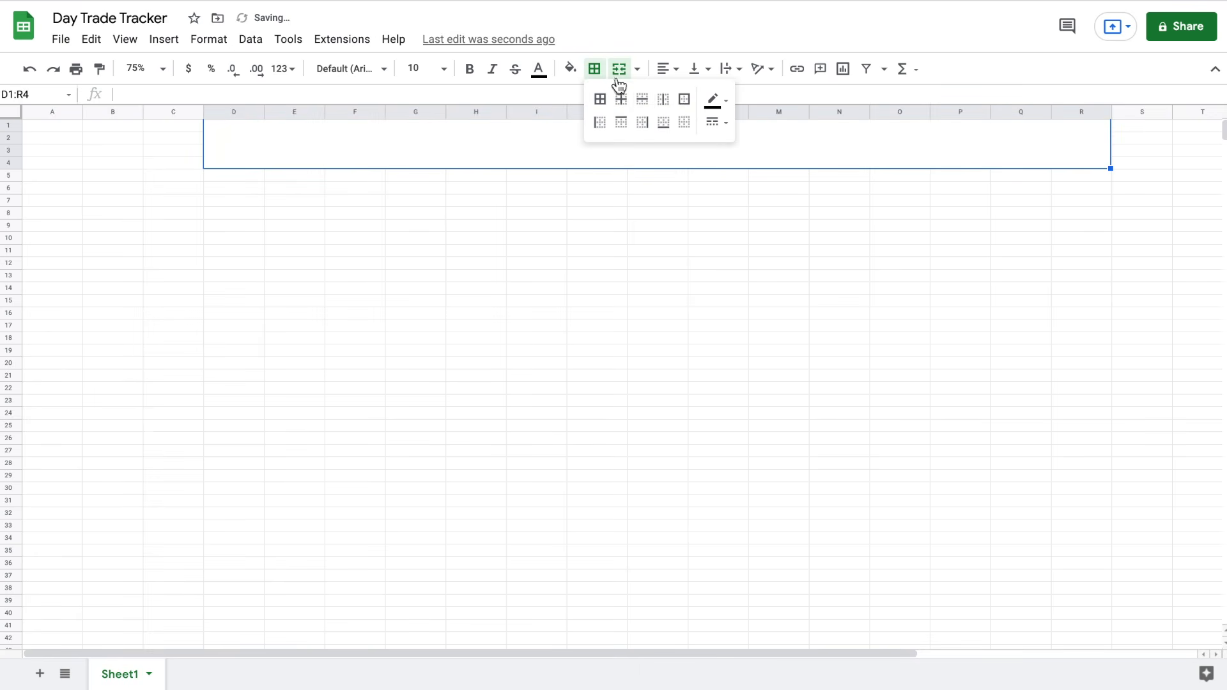
click(684, 99)
Enter "Dividendology Day Trade Tracker" as the title in the merged block D1:R4
click(503, 134)
double_click(503, 139)
text(Dividednd)
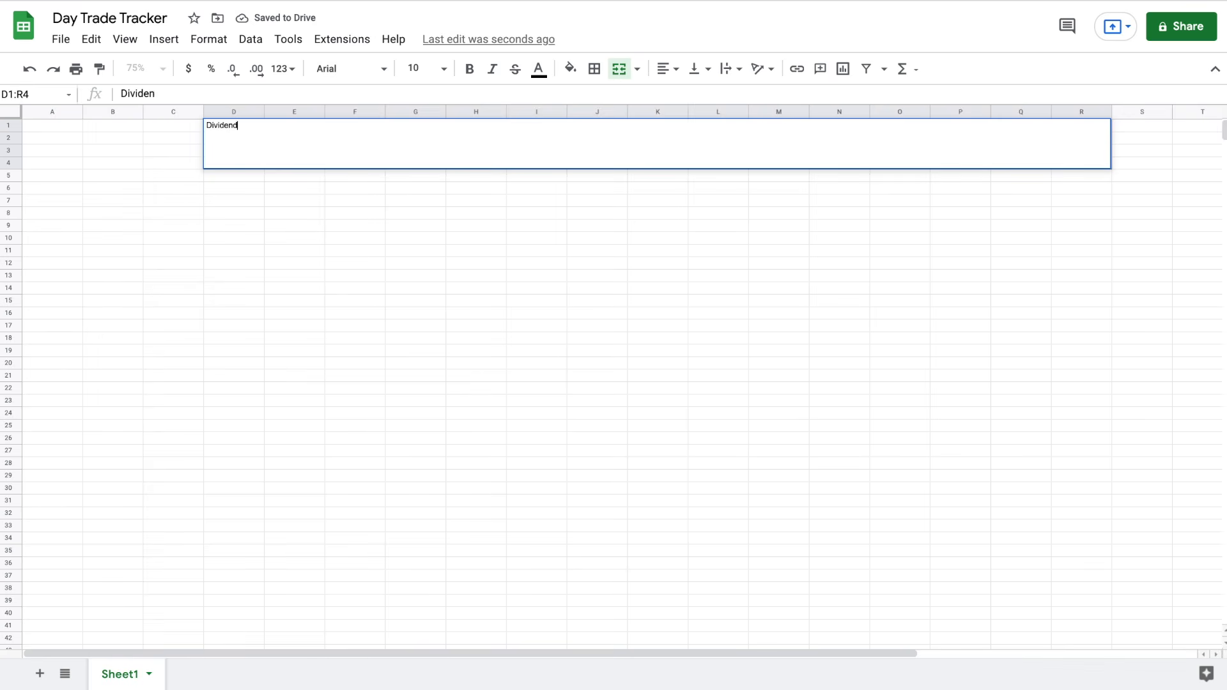
text(ology Da)
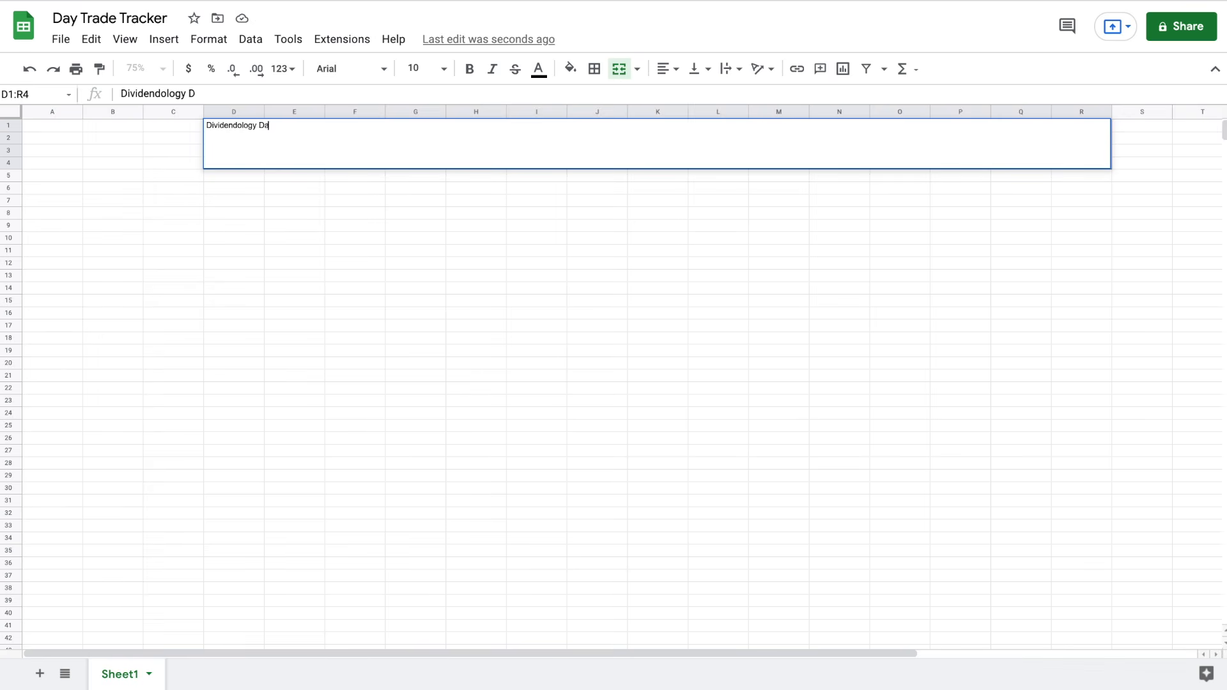
text(y Trade Tracker)
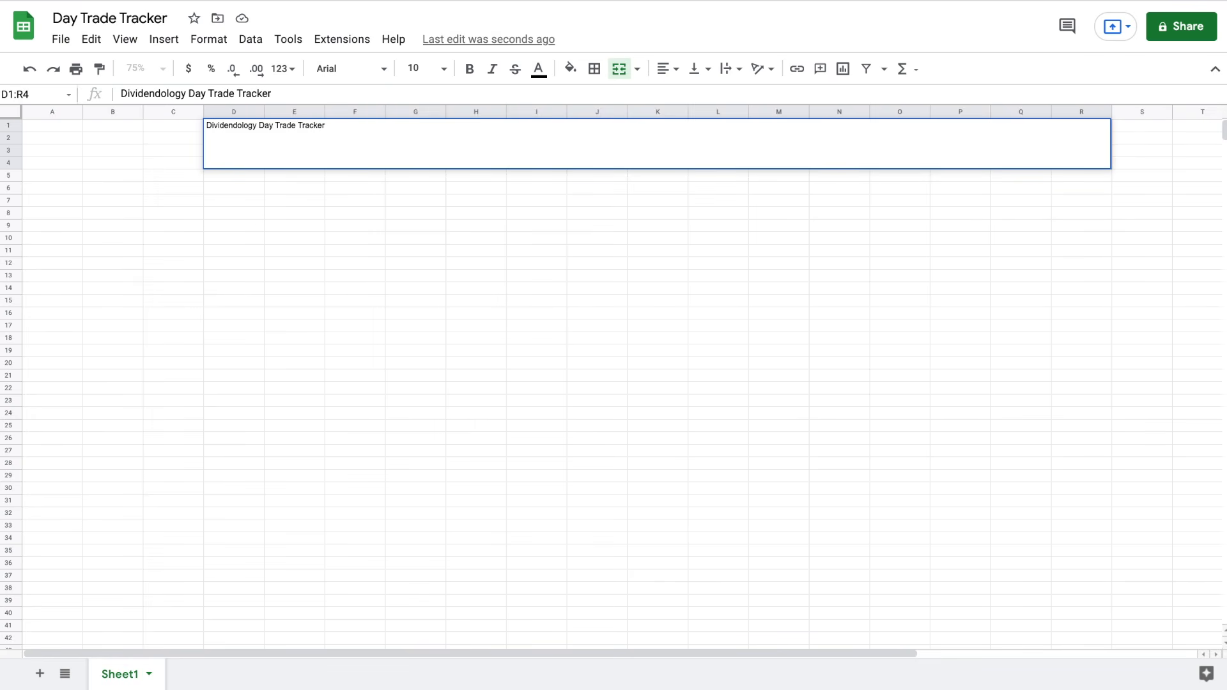
click(550, 169)
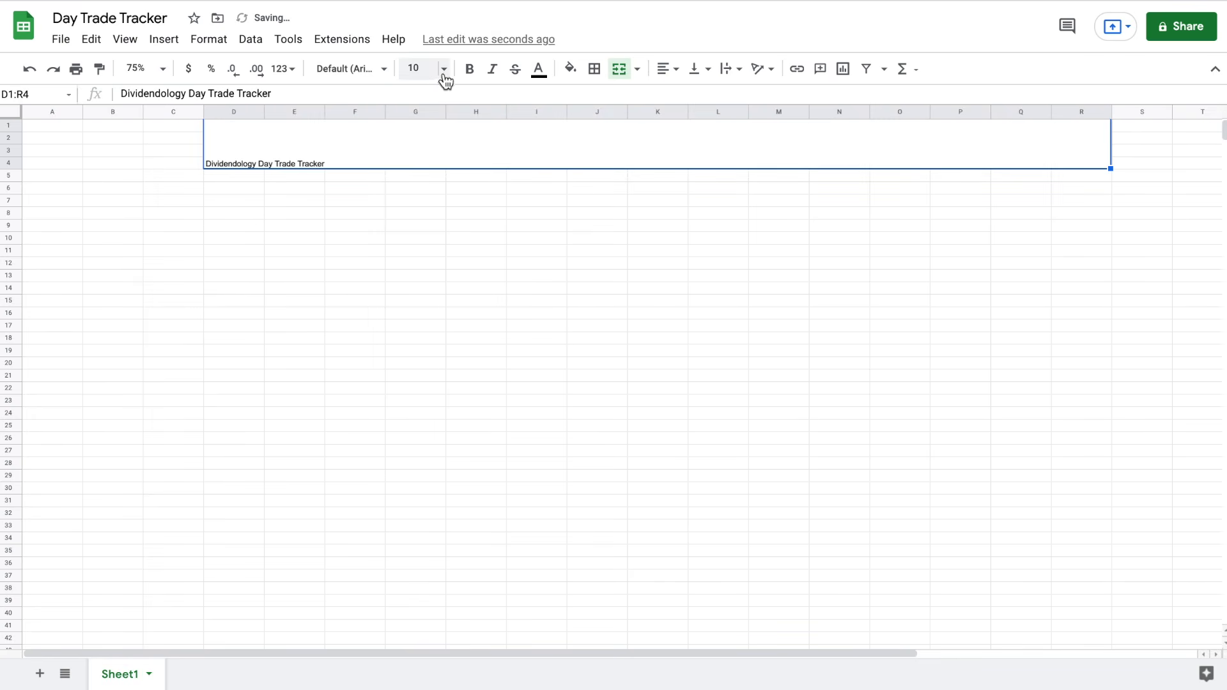
Centre the sheet title horizontally and set its font size to 36
click(670, 72)
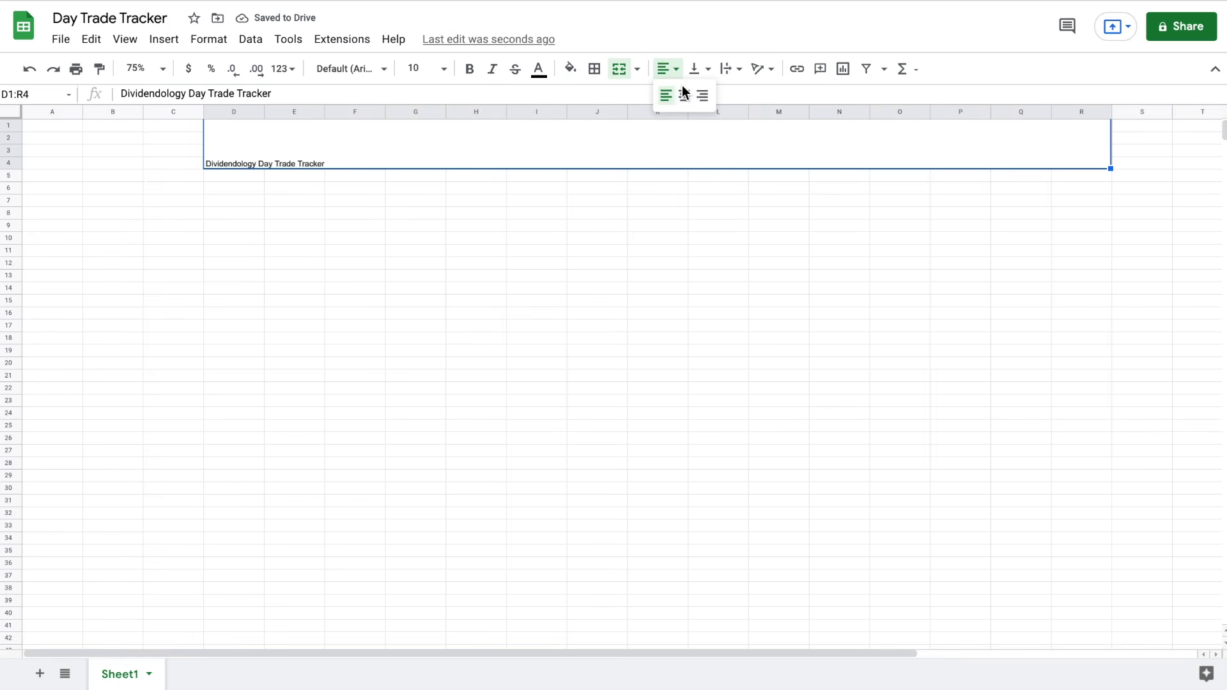
click(684, 95)
click(443, 70)
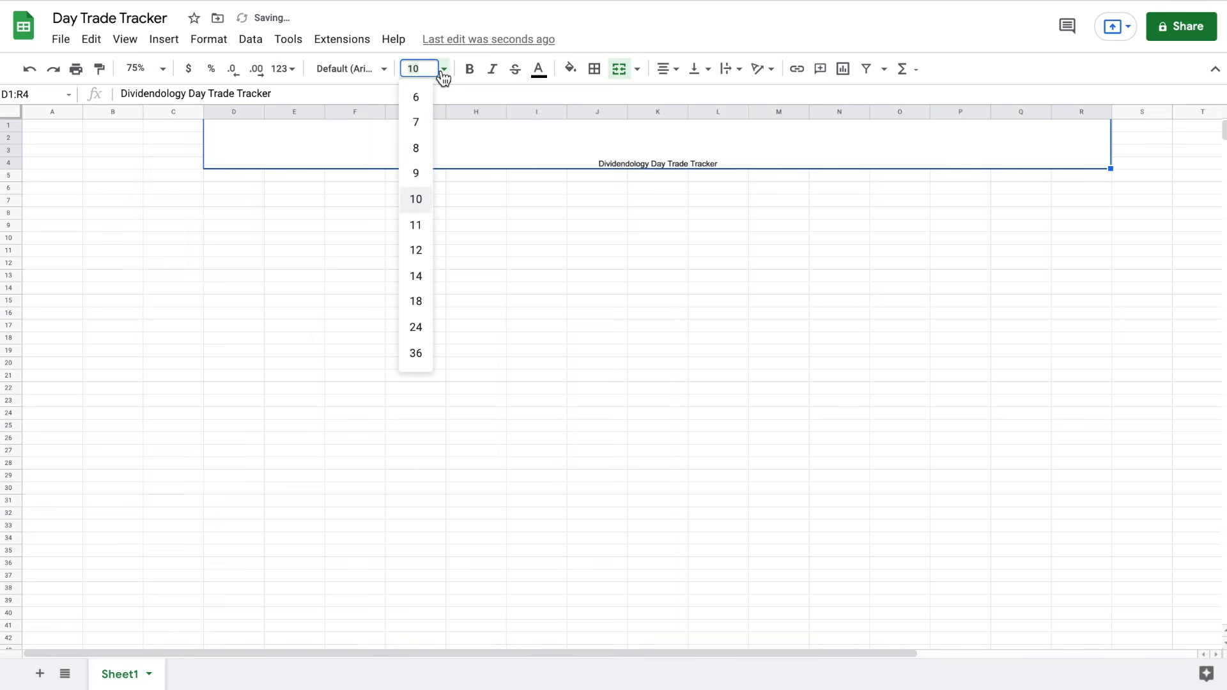
click(418, 351)
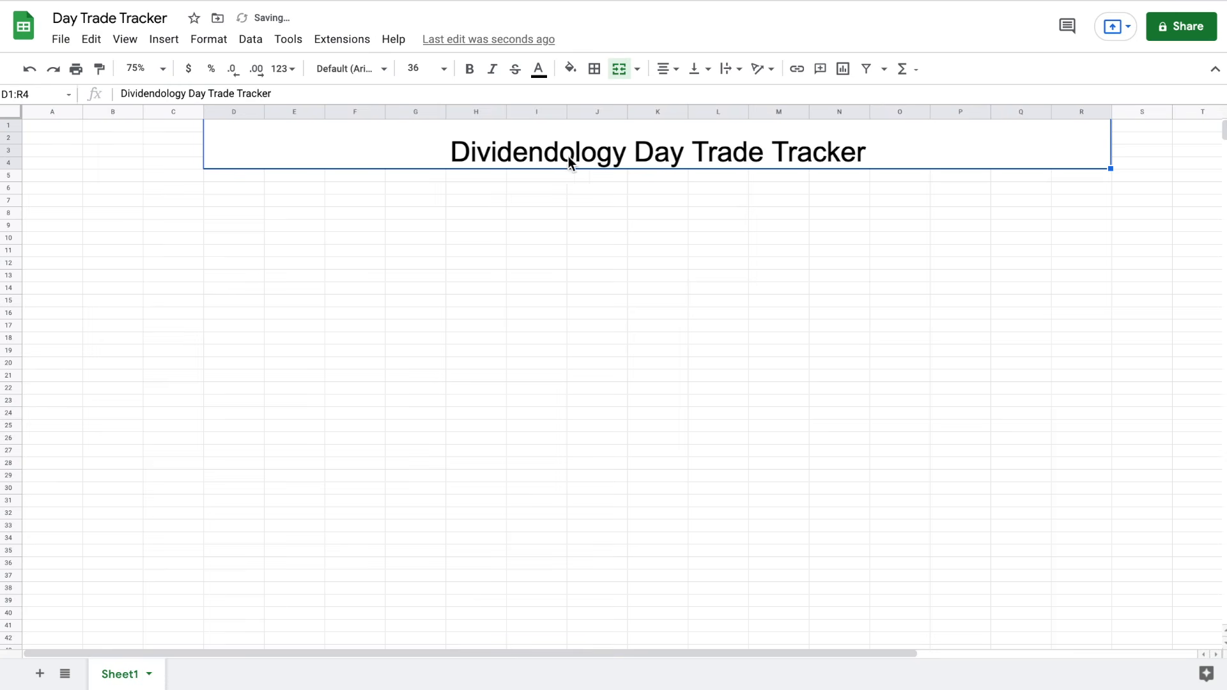
Set the sheet title's font size to 48
click(401, 66)
key(BackSpace)
key(BackSpace)
text(48)
key(Return)
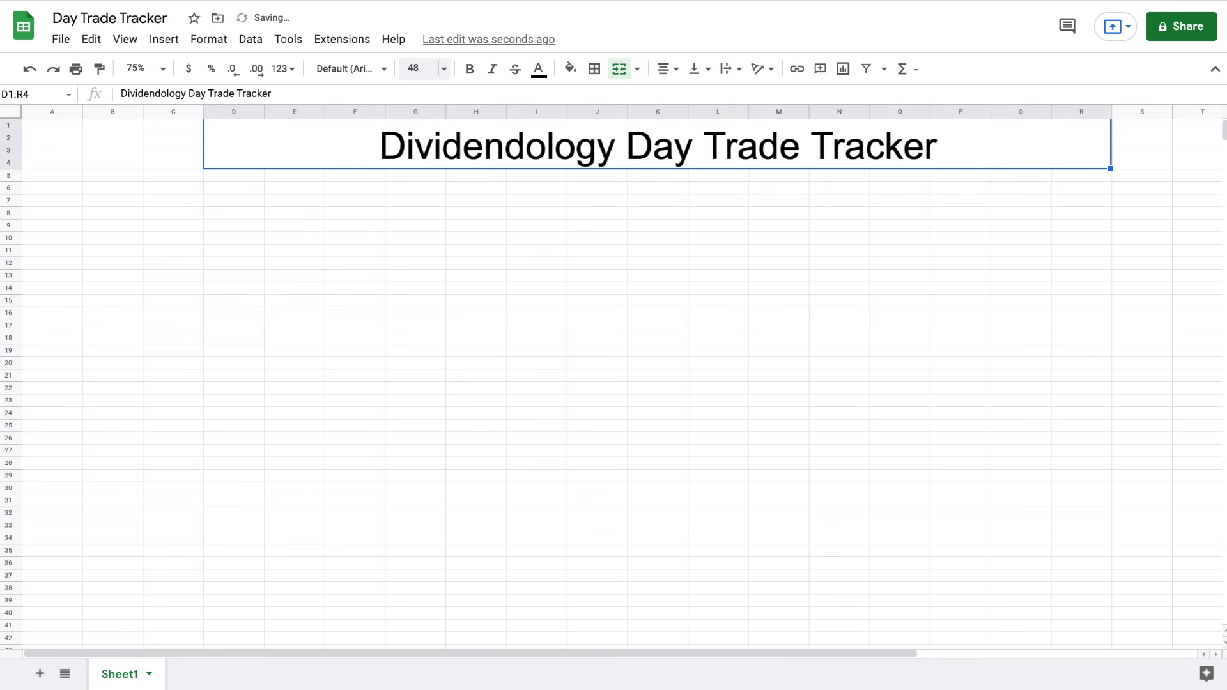
Set the font size of the title in D1:R4 to 52
click(404, 68)
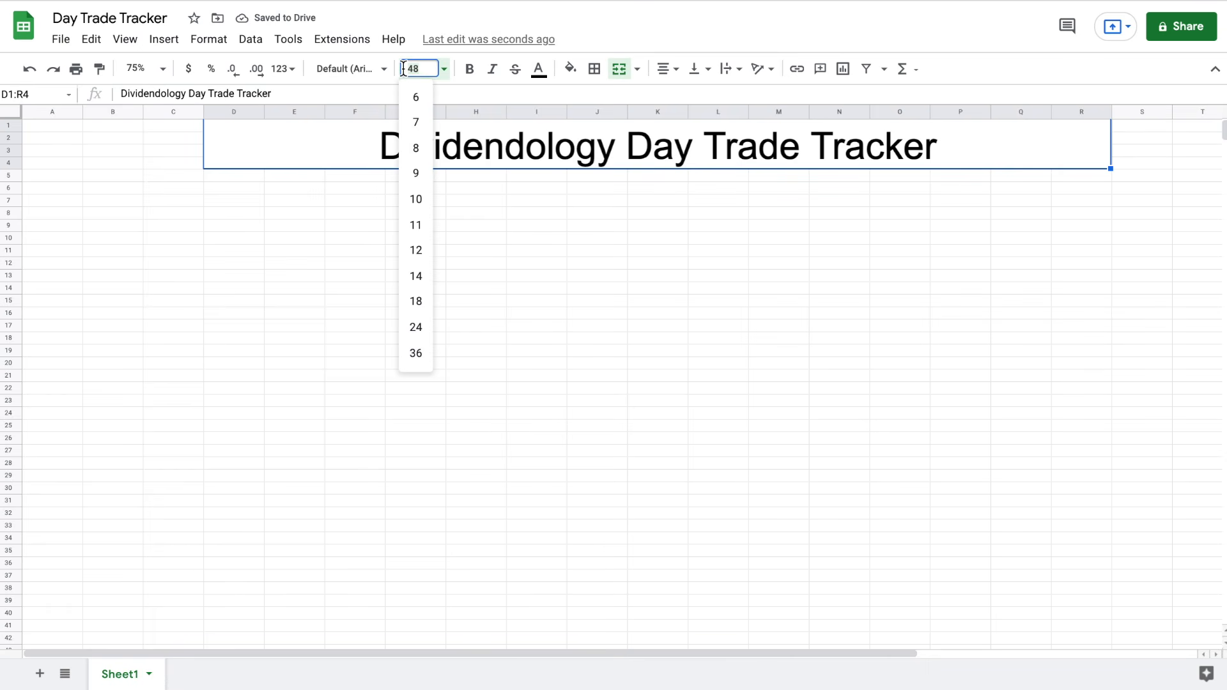
key(BackSpace)
key(BackSpace)
text(52)
key(Return)
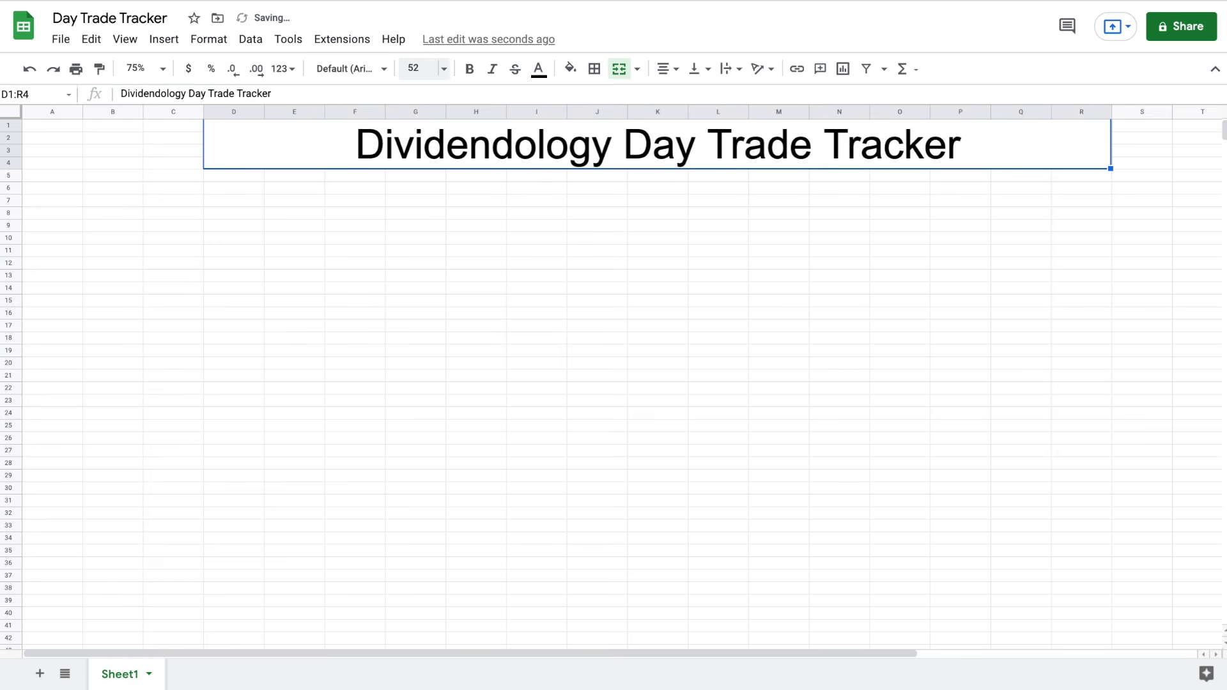
click(477, 216)
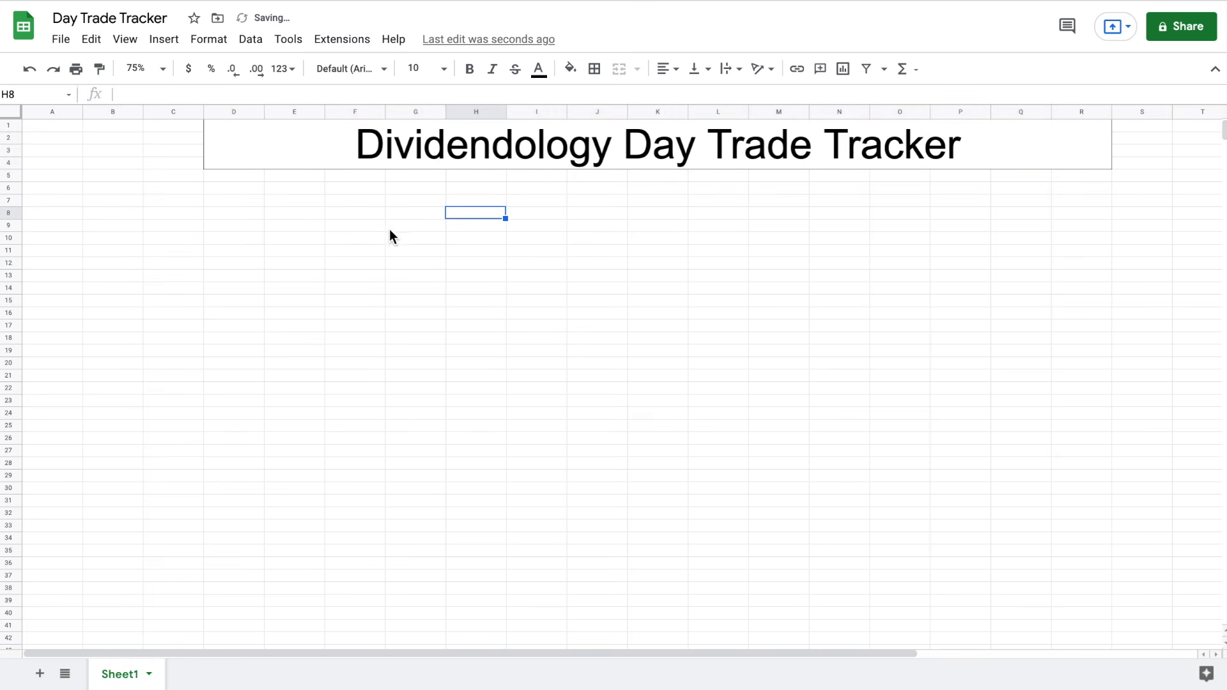
Merge cells A6:G6 and enter the table heading "Trades Placed" in them
click(73, 200)
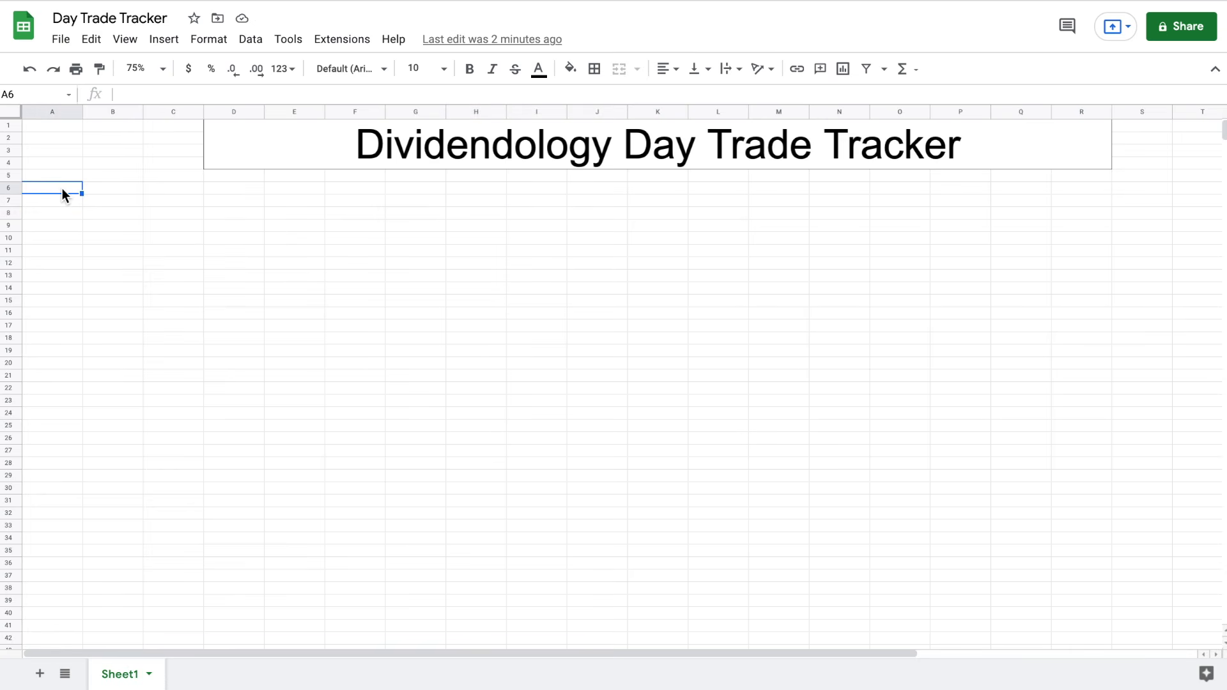
drag(63, 188, 420, 189)
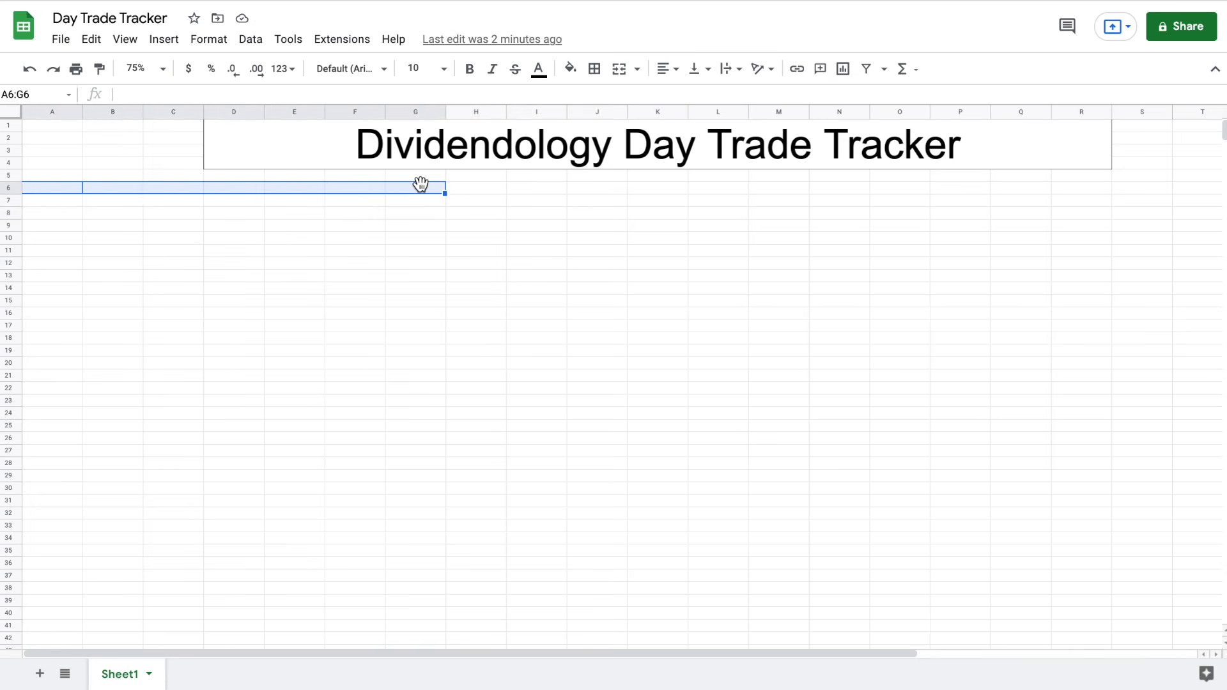
click(619, 69)
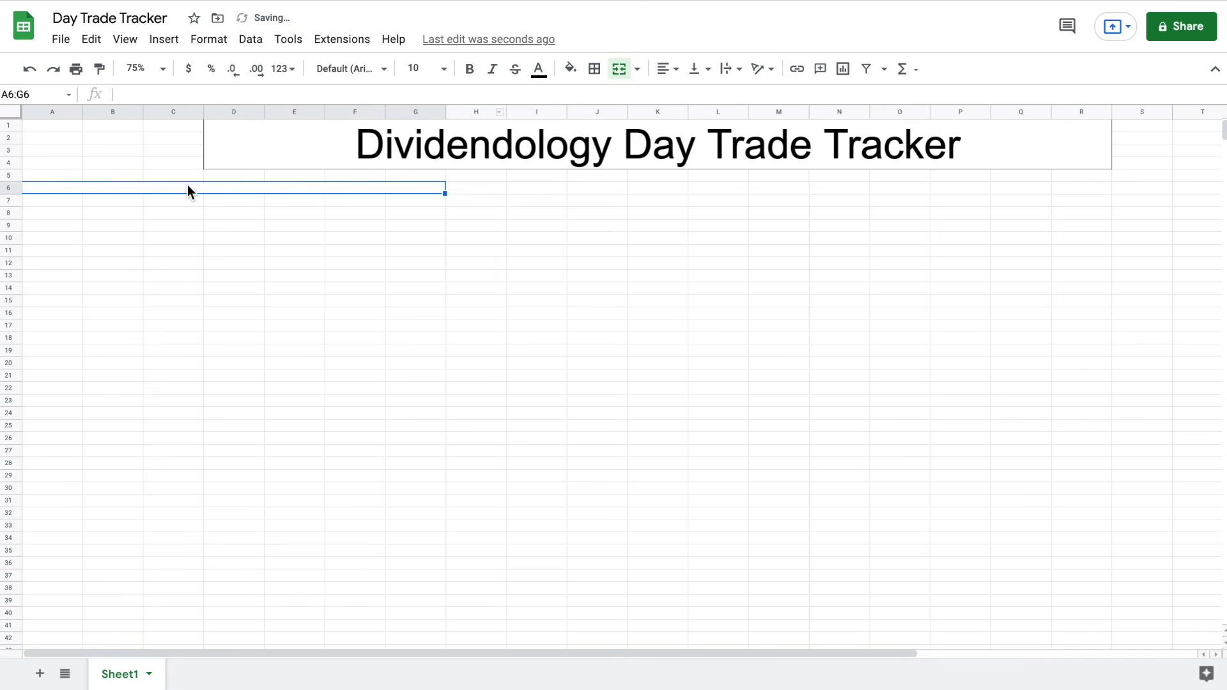
double_click(189, 187)
text(T)
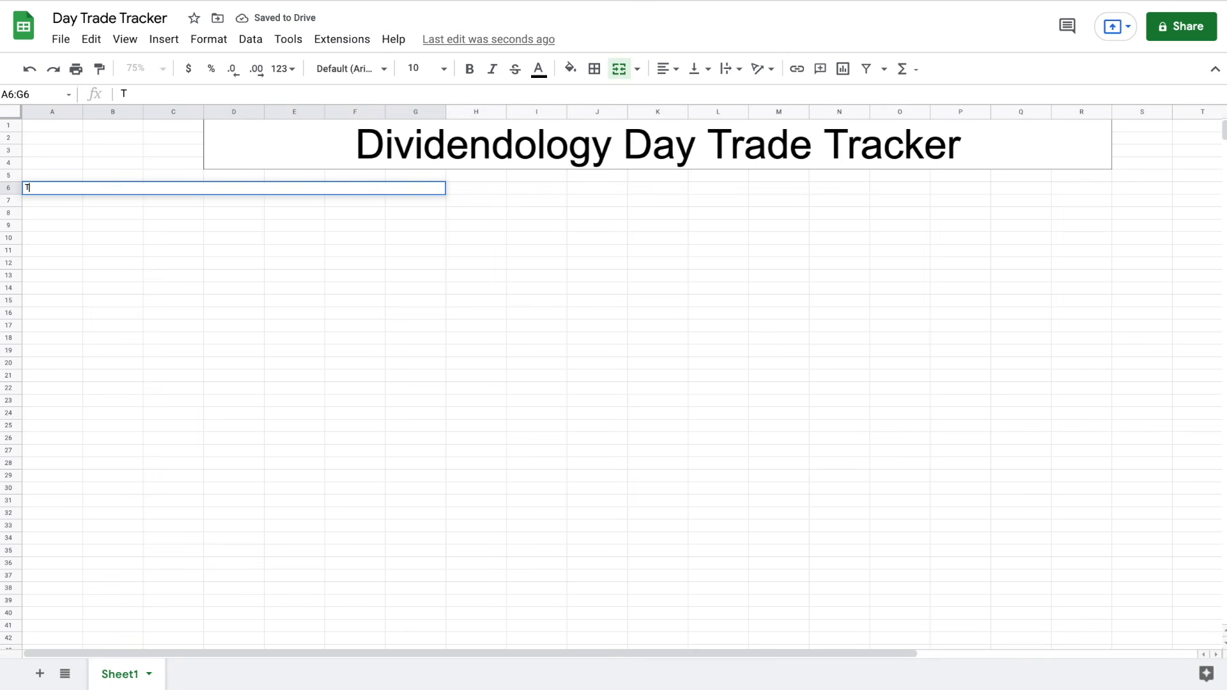
text(rades Placed)
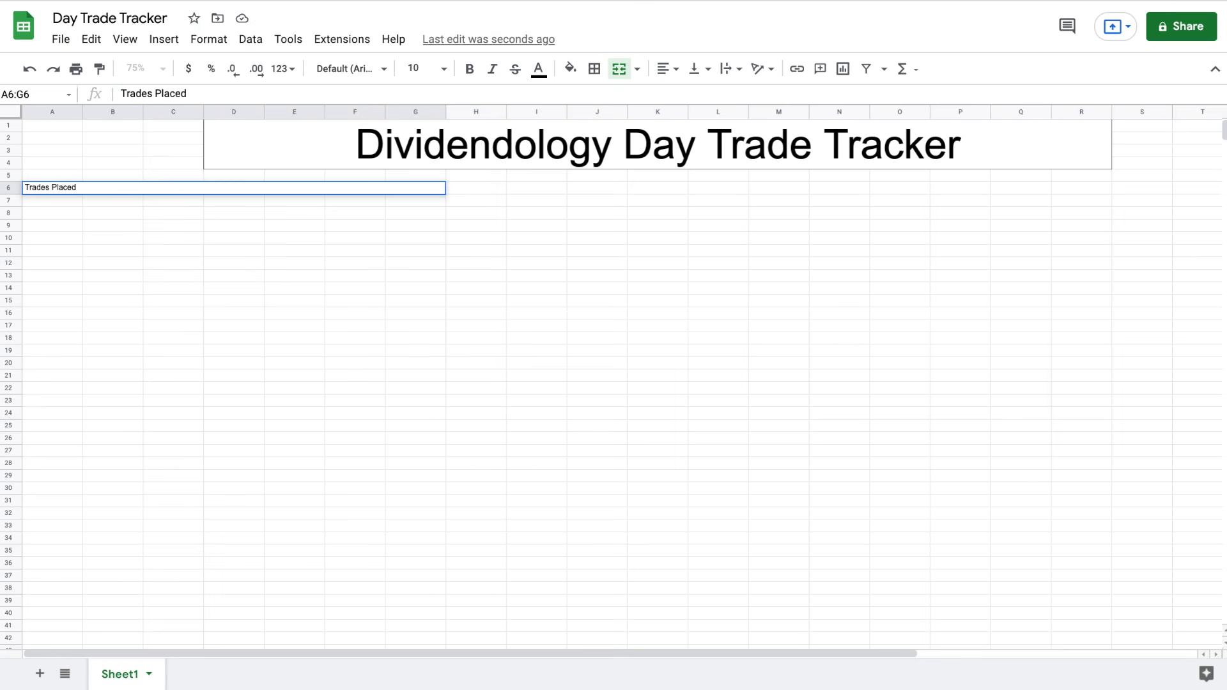
key(Return)
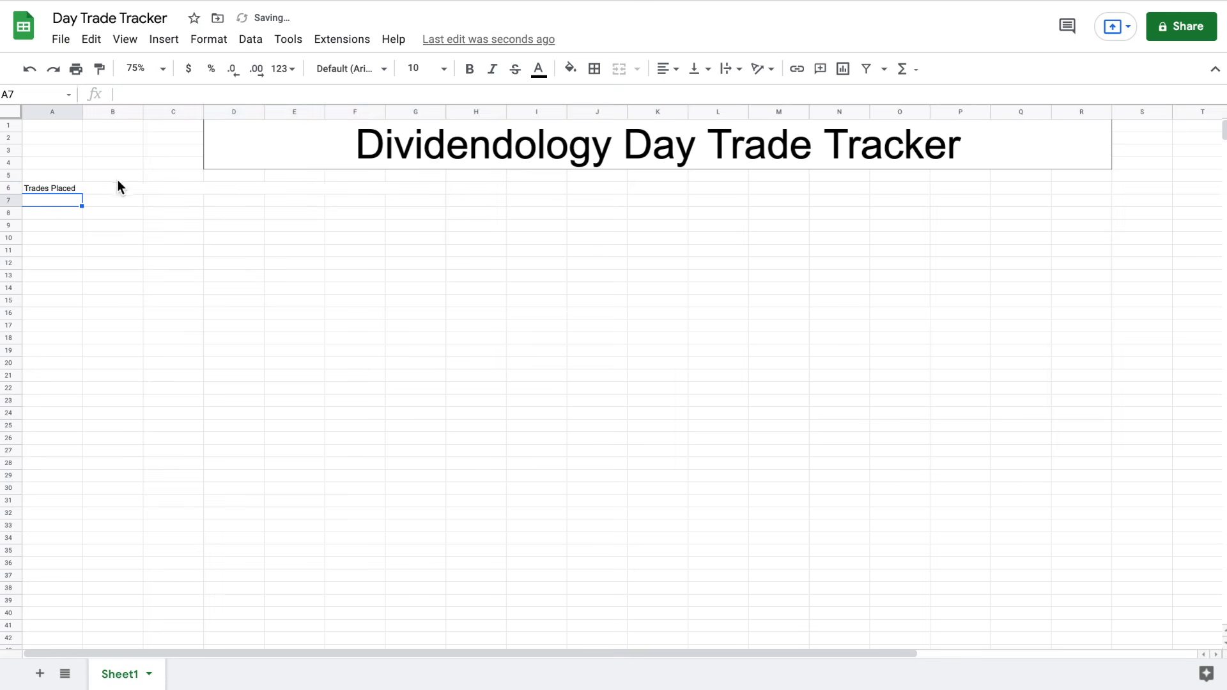
Make row 6 about two and a half times as tall and centre the Trades Placed heading horizontally
click(63, 186)
drag(11, 192, 12, 210)
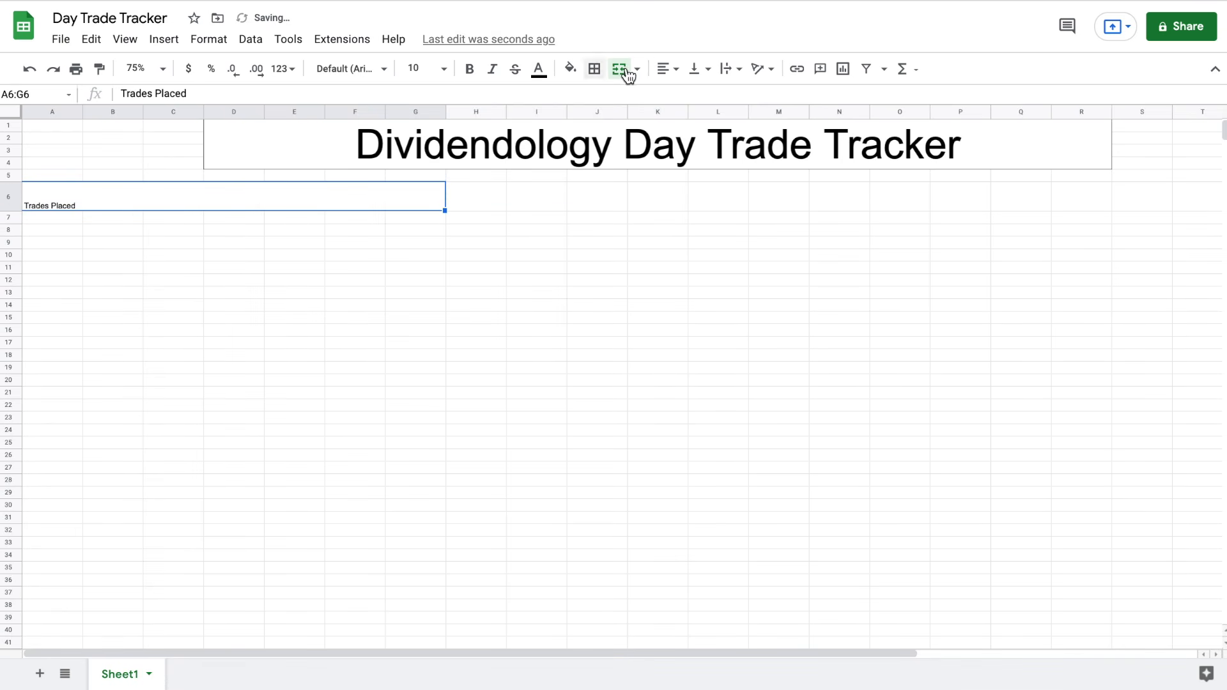
click(668, 69)
click(685, 95)
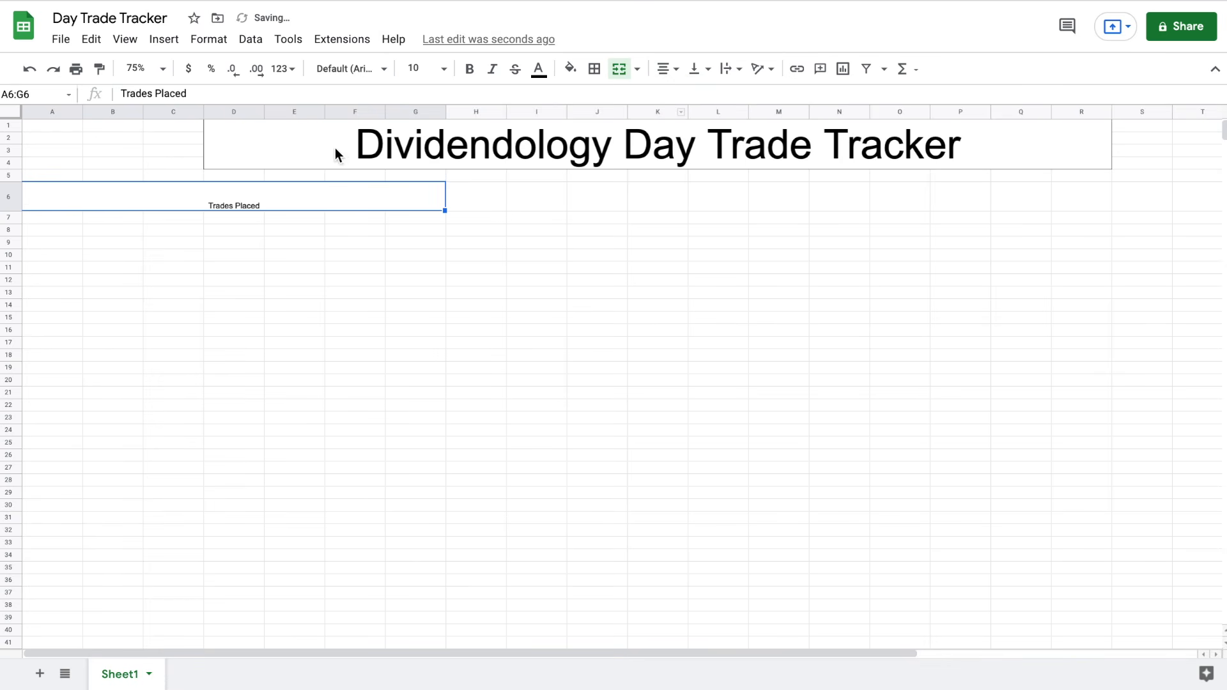
Try font size 24 on the Trades Placed heading, and settle on size 36
click(446, 71)
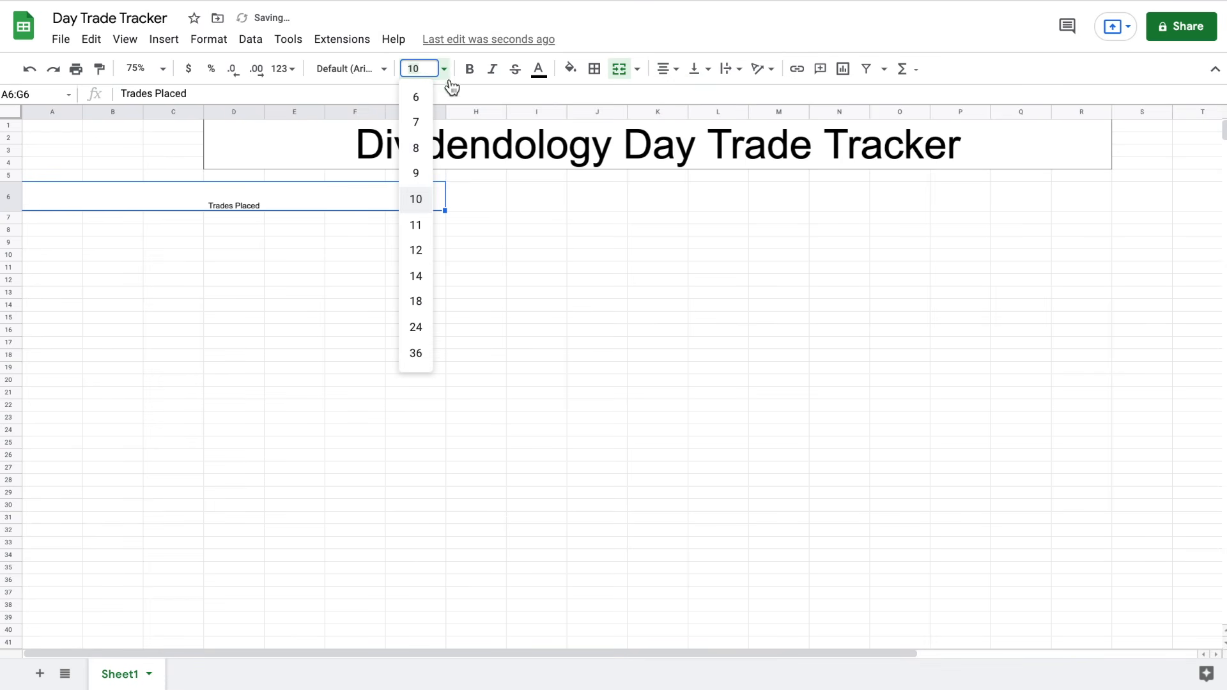
click(414, 327)
click(451, 74)
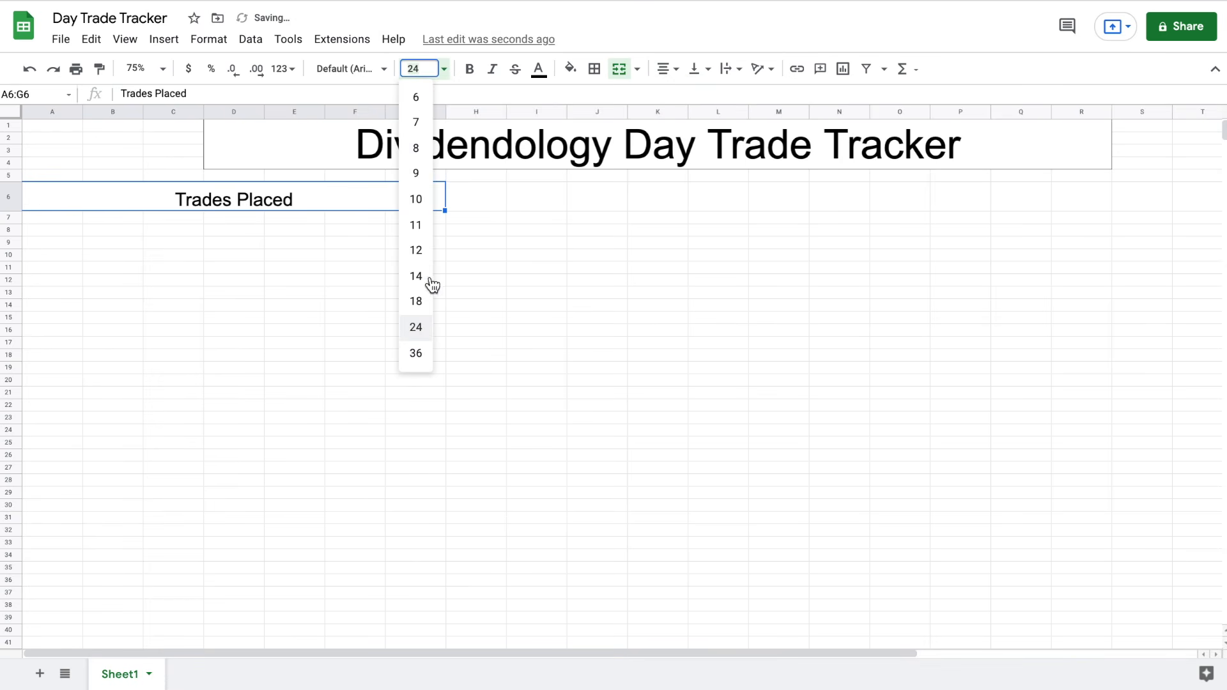
click(419, 353)
click(392, 230)
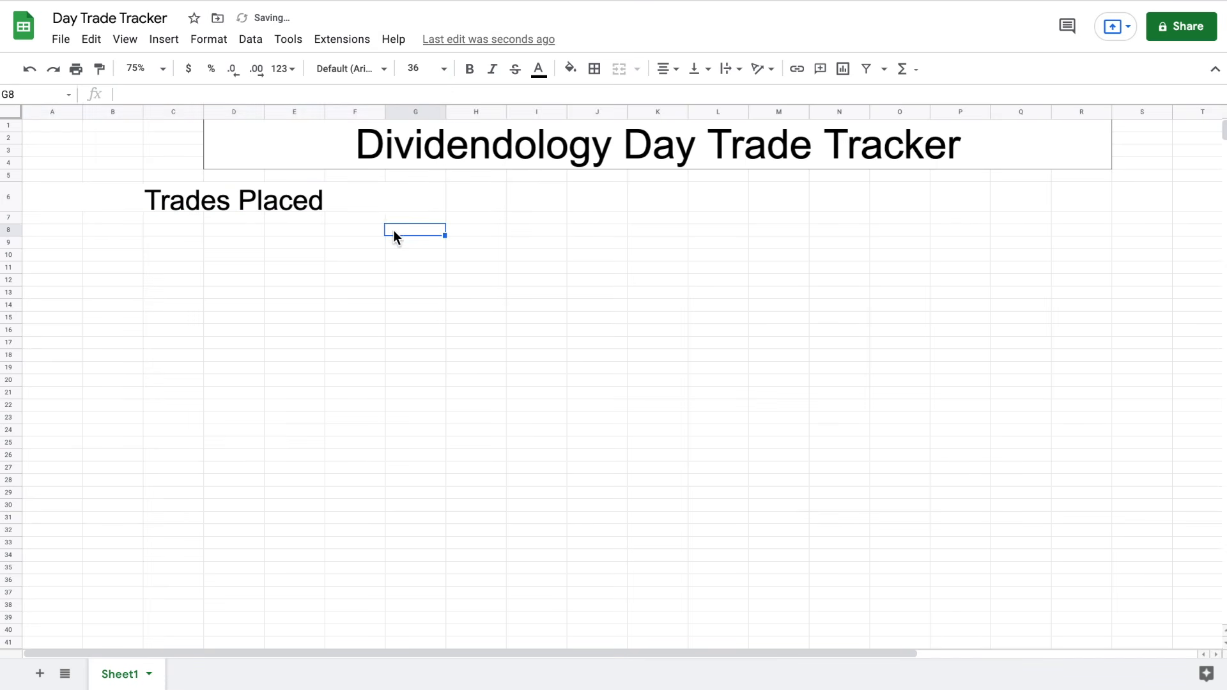
click(374, 198)
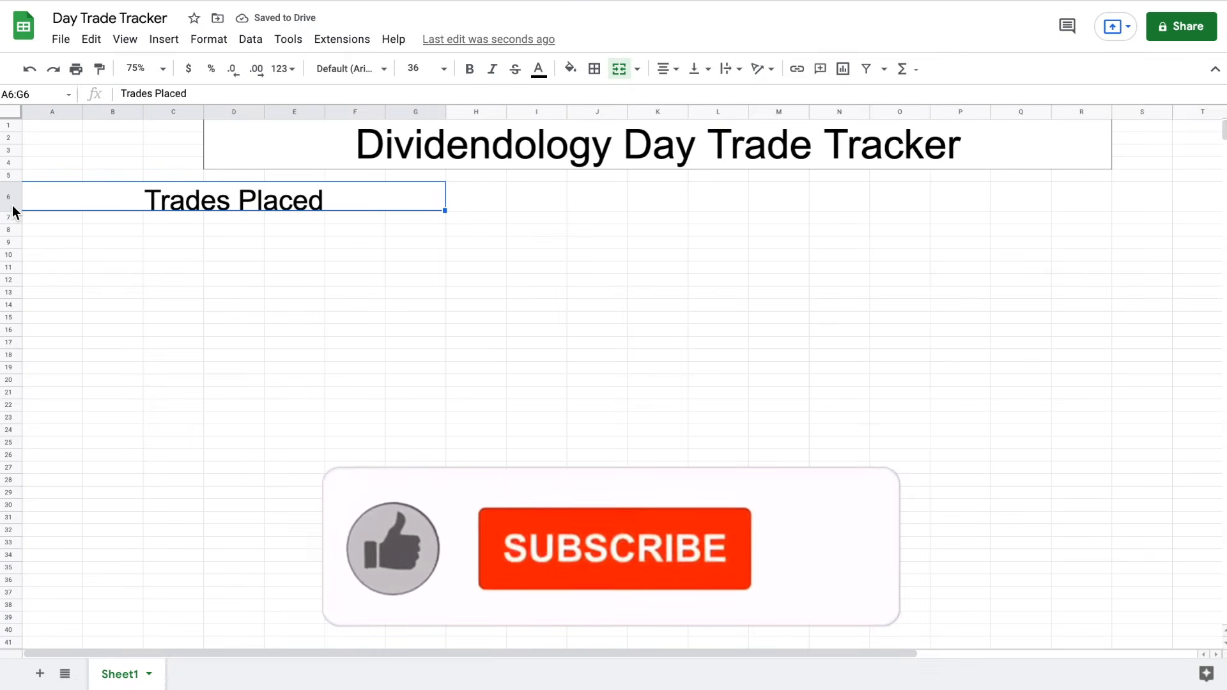
Make row 6 slightly taller and put an outer border around the Trades Placed heading
drag(14, 210, 14, 215)
click(595, 69)
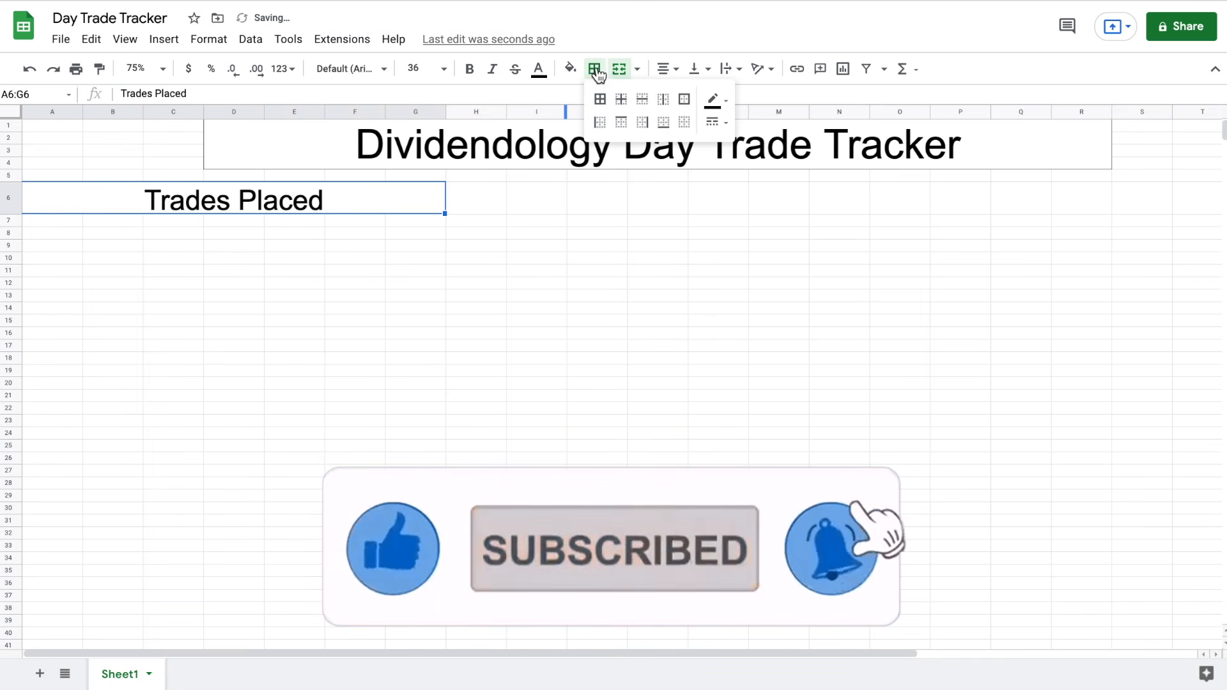
click(684, 99)
click(454, 245)
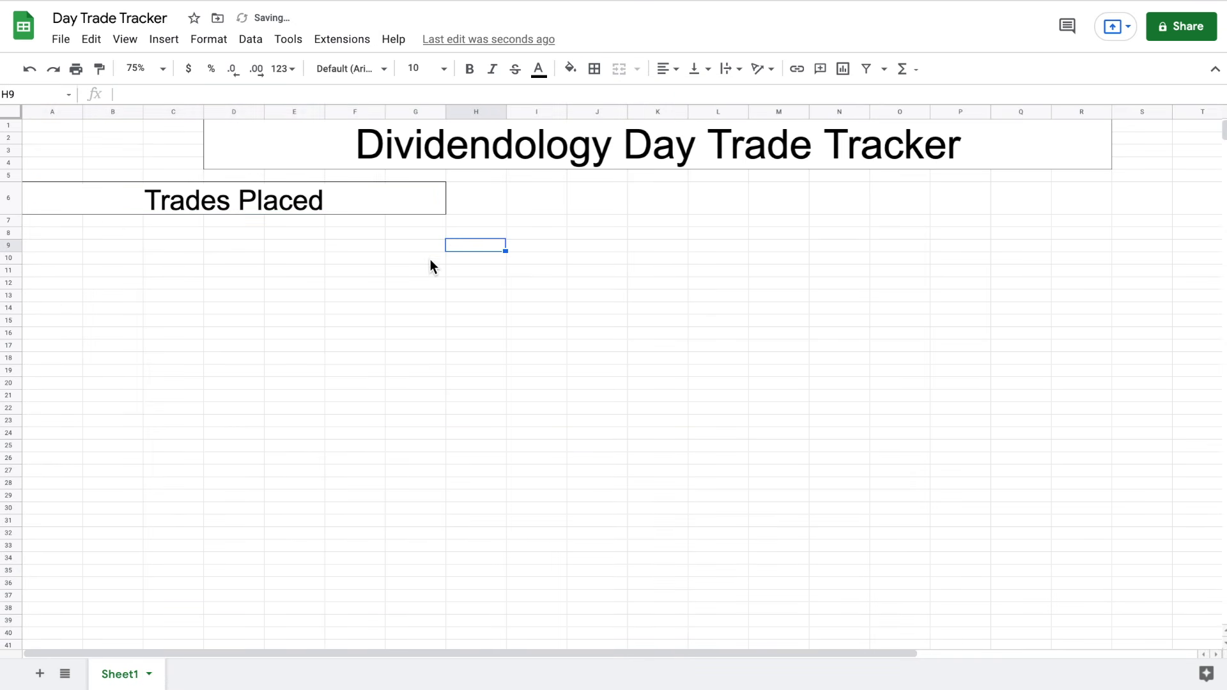
Enter the column headings Date in A7 and Symbol in B7 under the Trades Placed heading
click(67, 217)
text(Da)
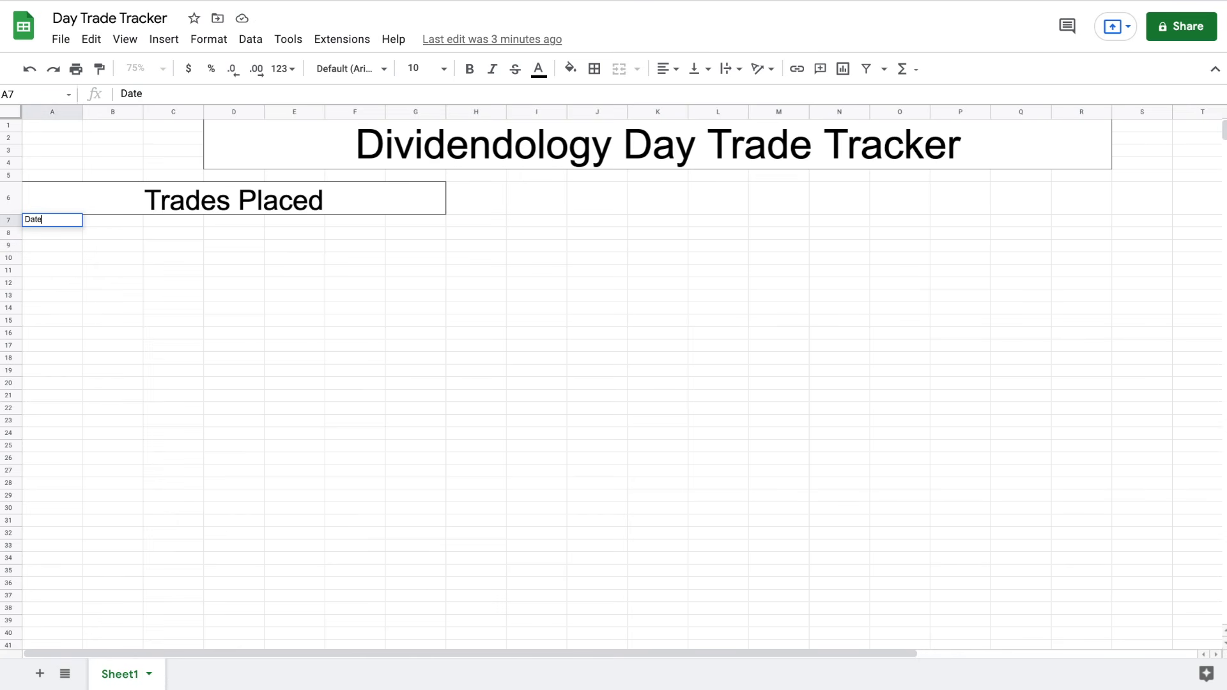
text(te)
key(Return)
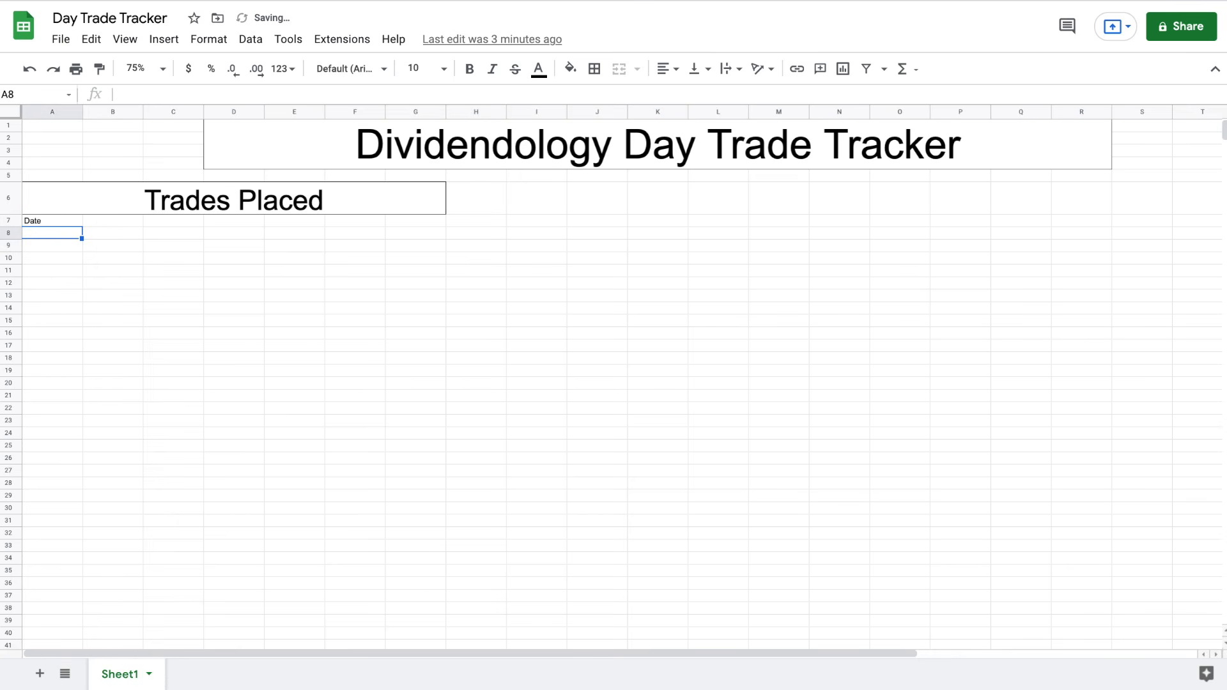
key(Right)
key(Up)
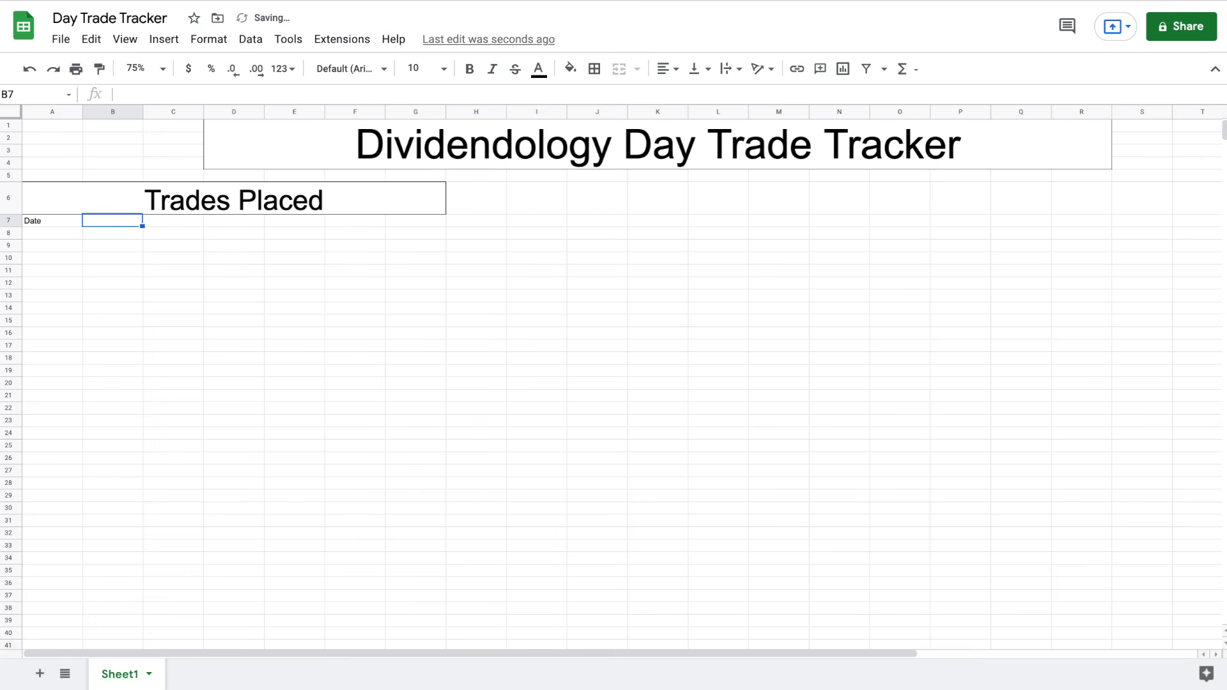
text(Symbol)
key(Tab)
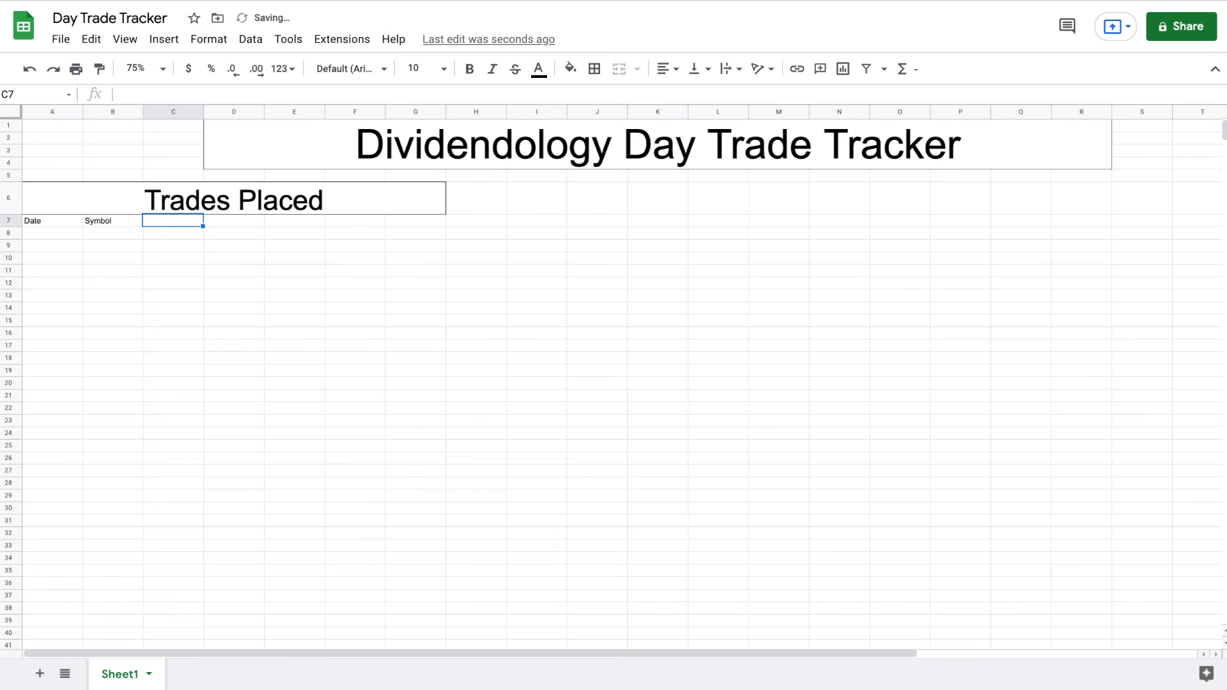
Enter the column headings Bought, Sold, Shares, Profit and Win/Loss in cells C7 to G7
text(Bought)
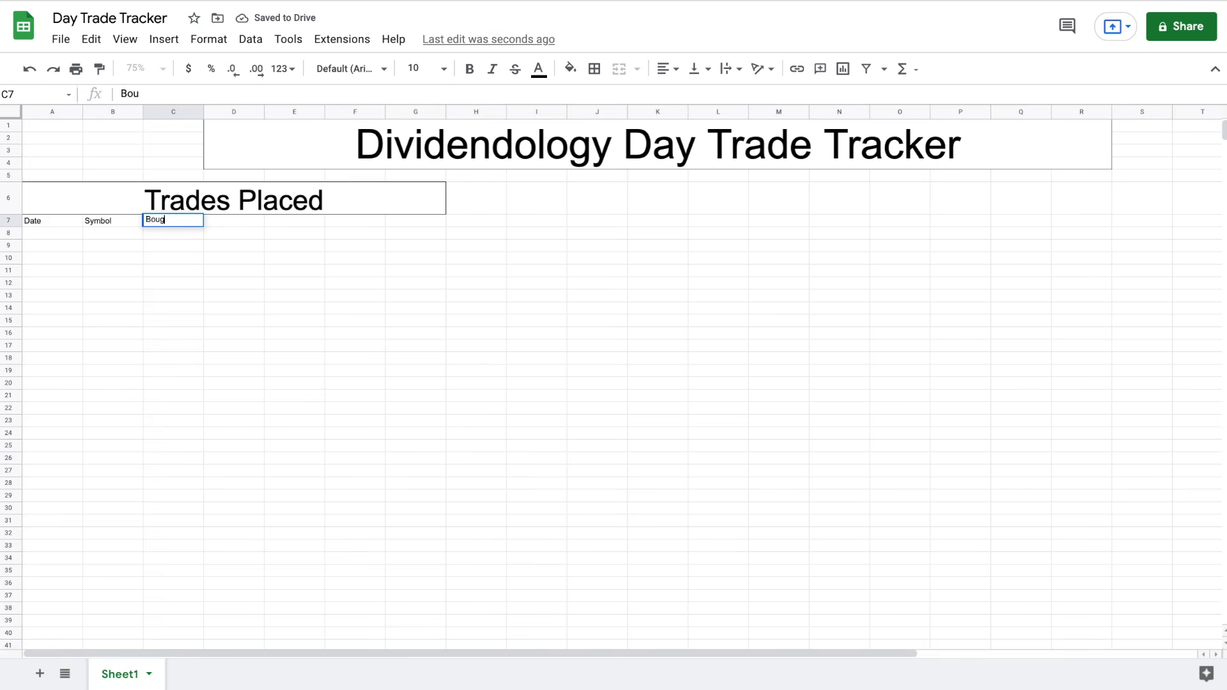
key(Tab)
text(Sold)
key(Tab)
text(Shares)
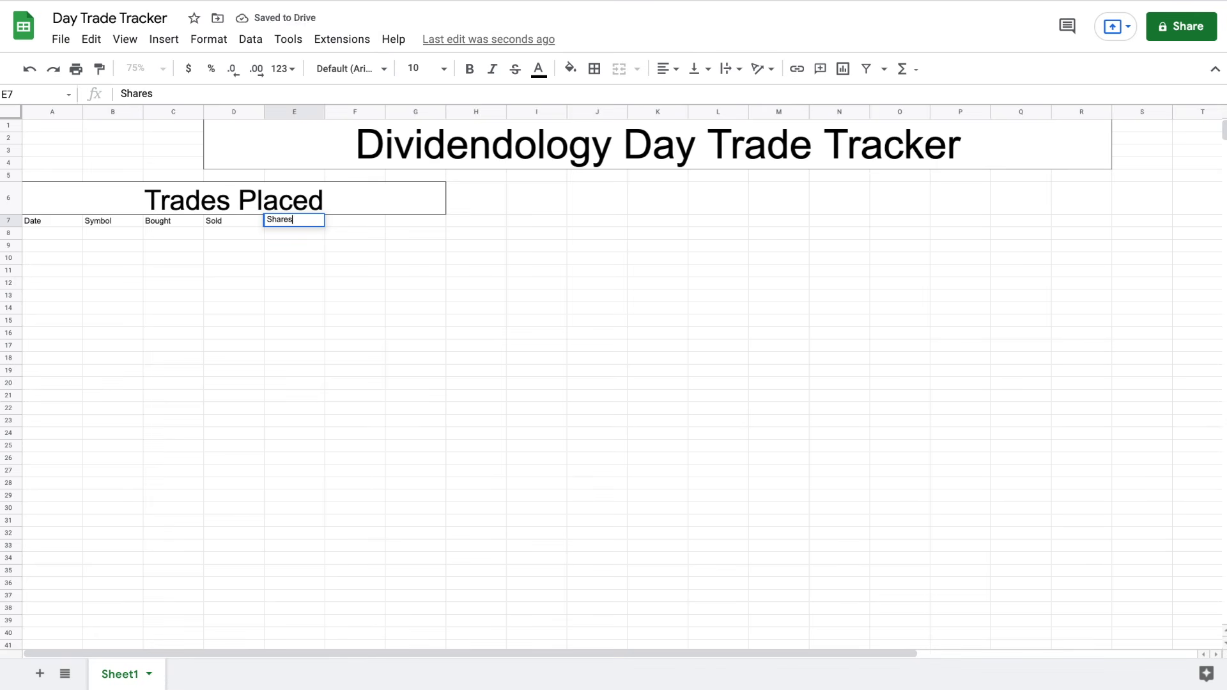
key(Tab)
text(Profi)
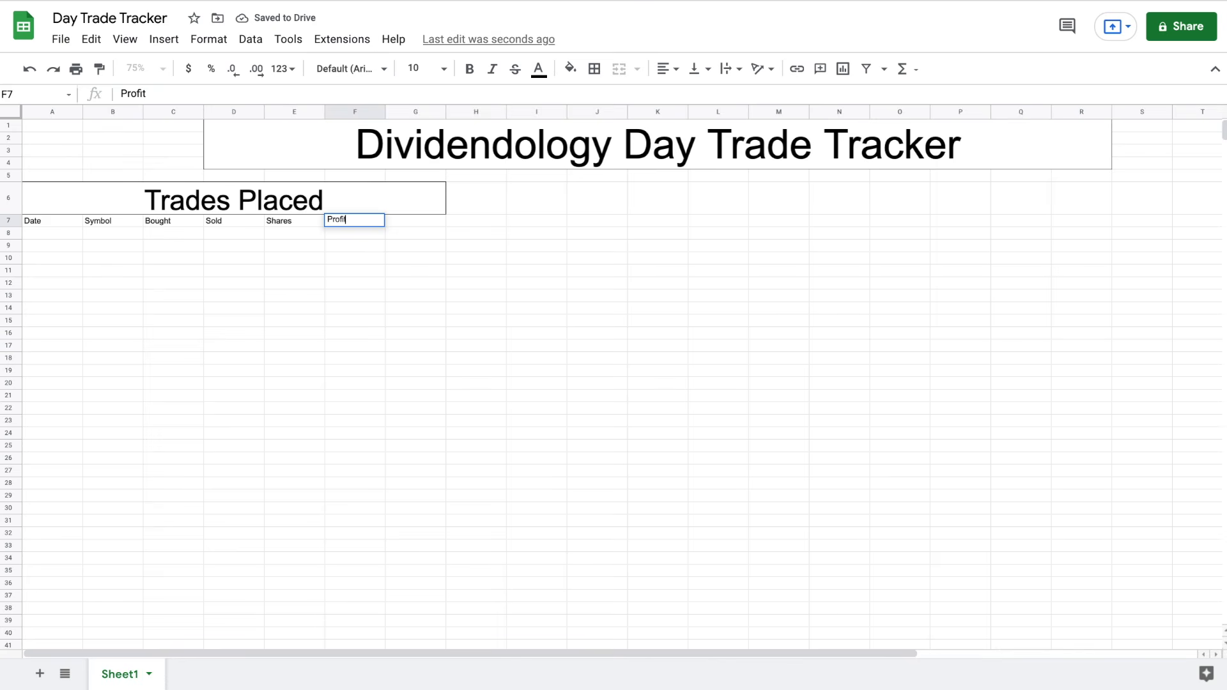
key(Tab)
text(Win/Loss)
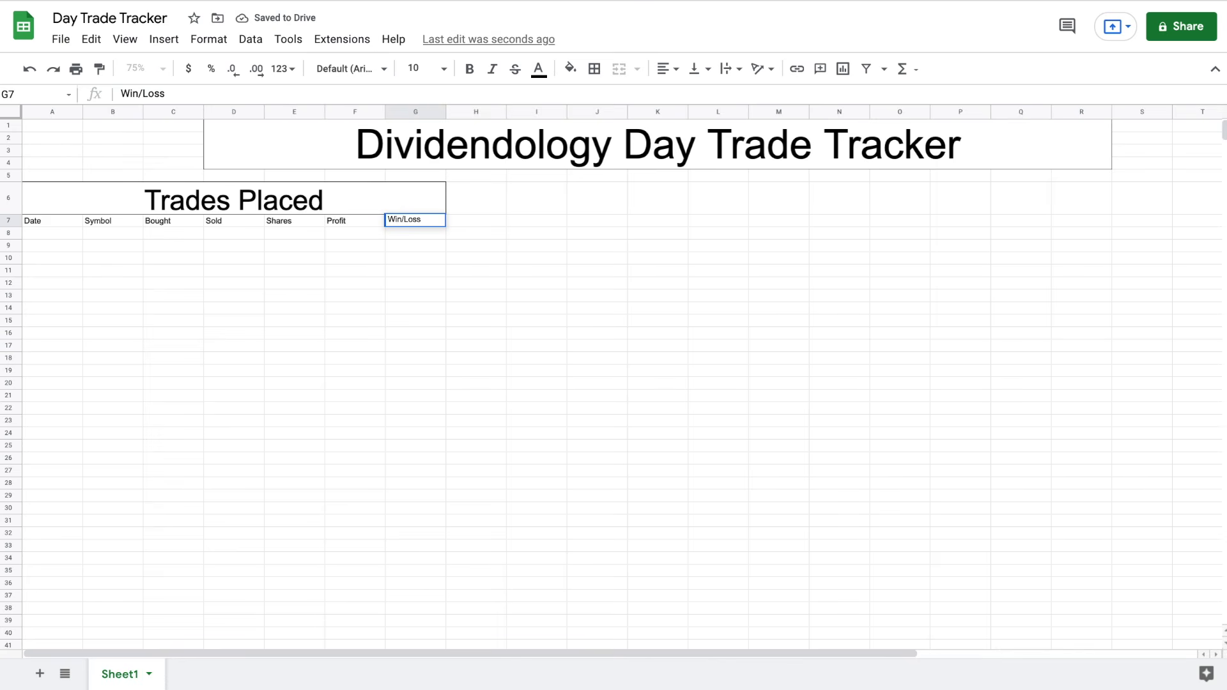
key(Return)
Apply borders to all sides of every column heading cell in A7:G7
drag(63, 218, 393, 220)
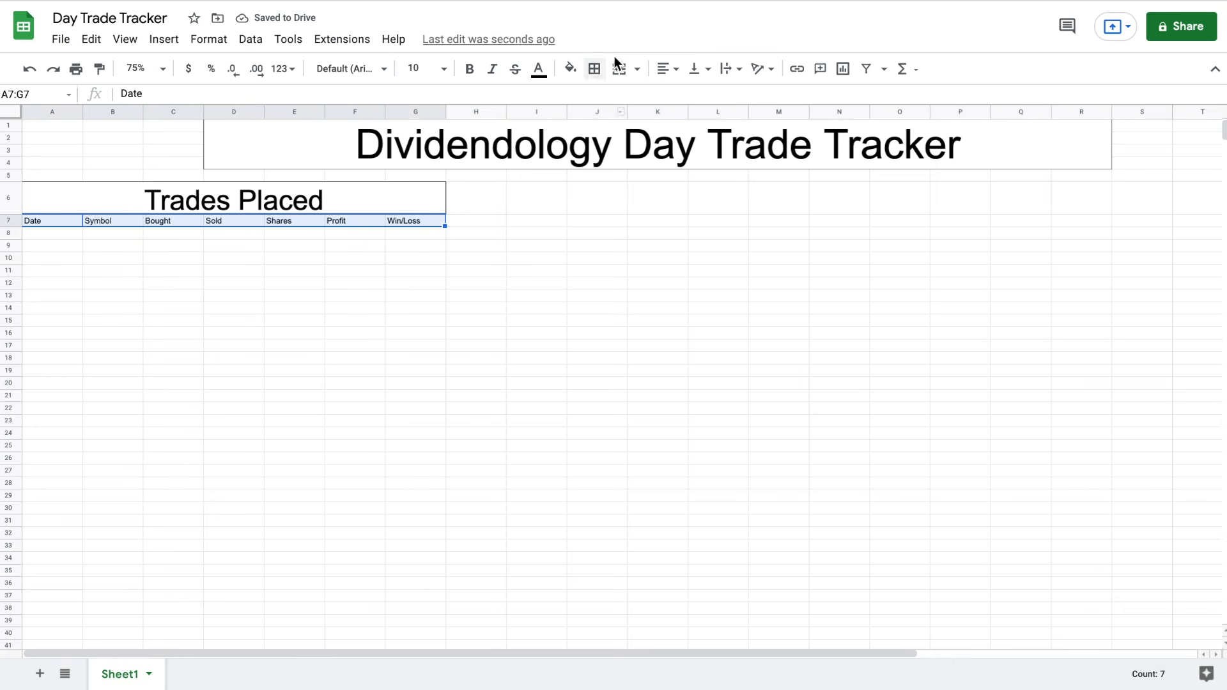
click(594, 70)
click(601, 99)
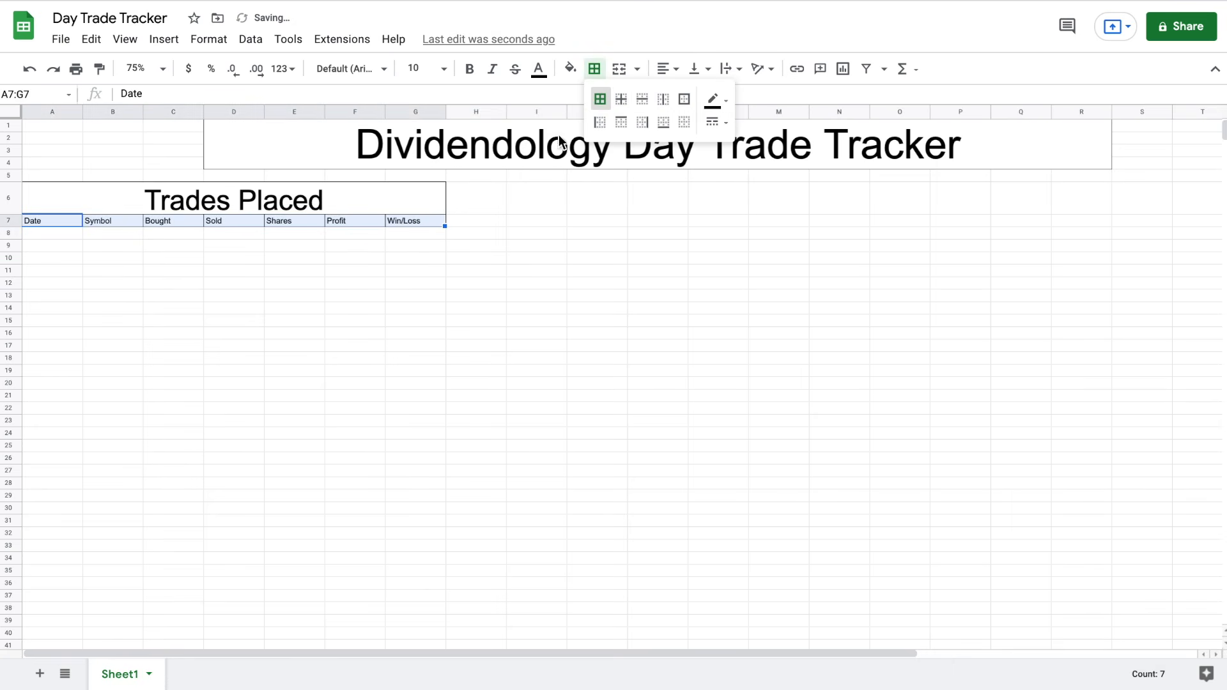
click(174, 247)
Make row 7 about twice as tall and centre the column headings in A7:G7 horizontally
click(11, 221)
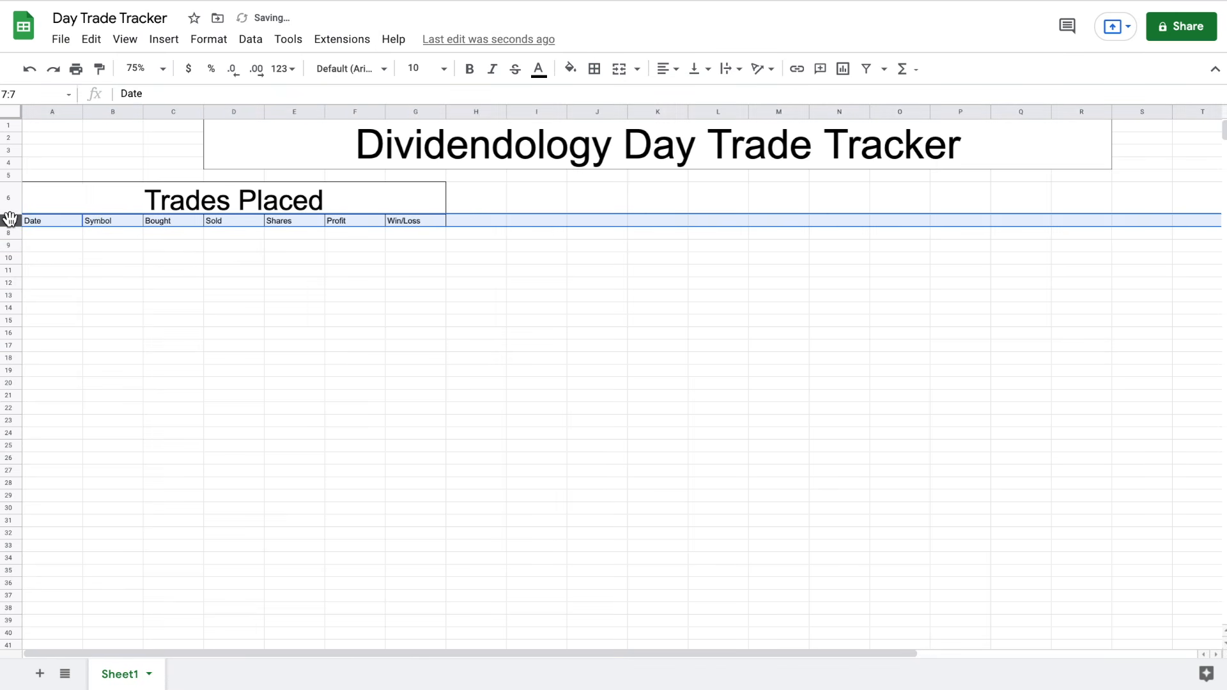
drag(14, 226, 404, 221)
click(94, 264)
click(670, 70)
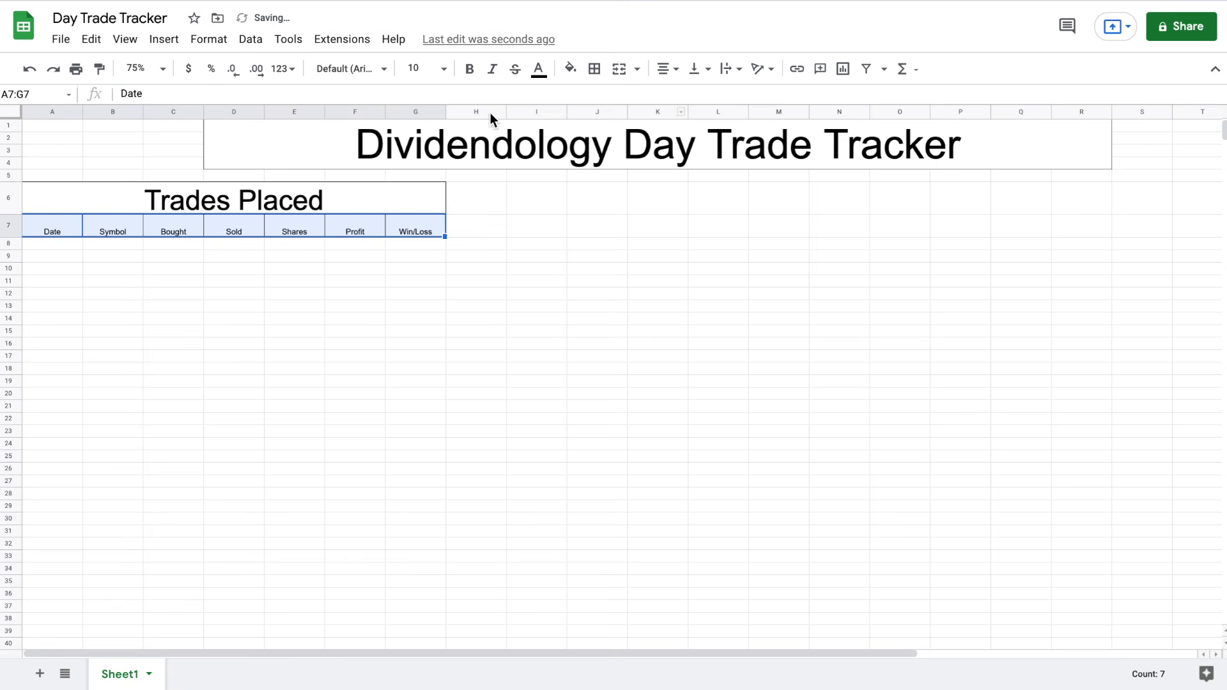
Try font size 14 on the headings in A7:G7, settle on 18, and widen column G slightly
click(443, 69)
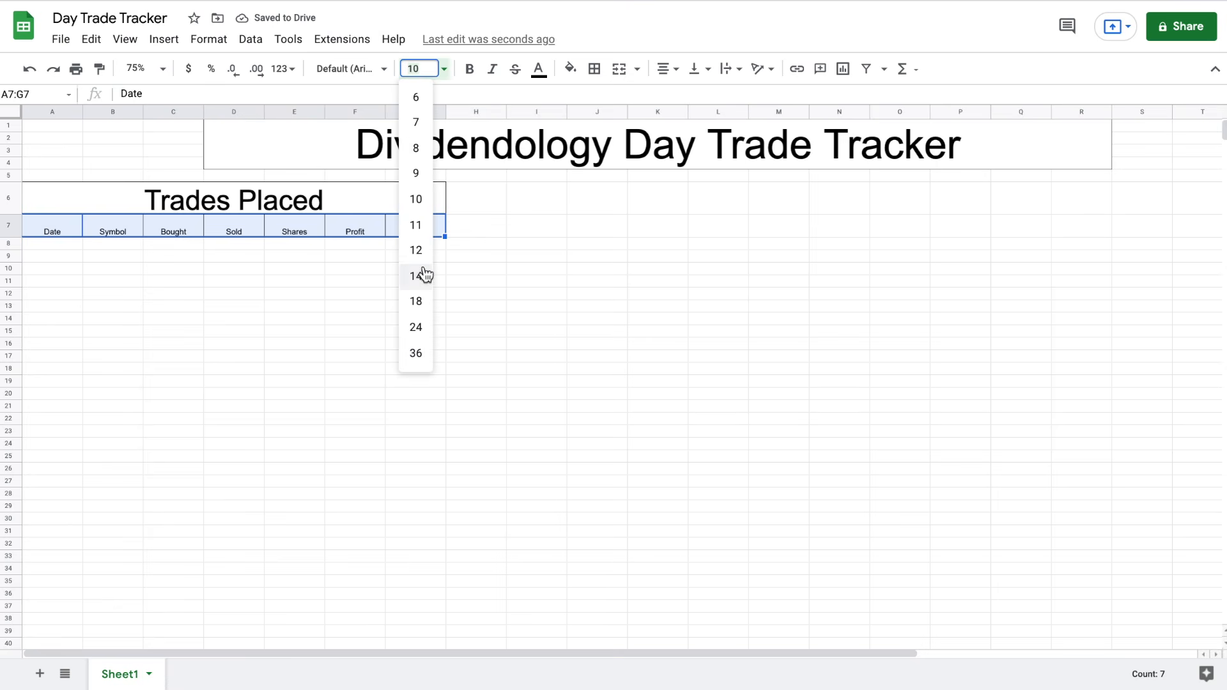
click(424, 275)
click(444, 69)
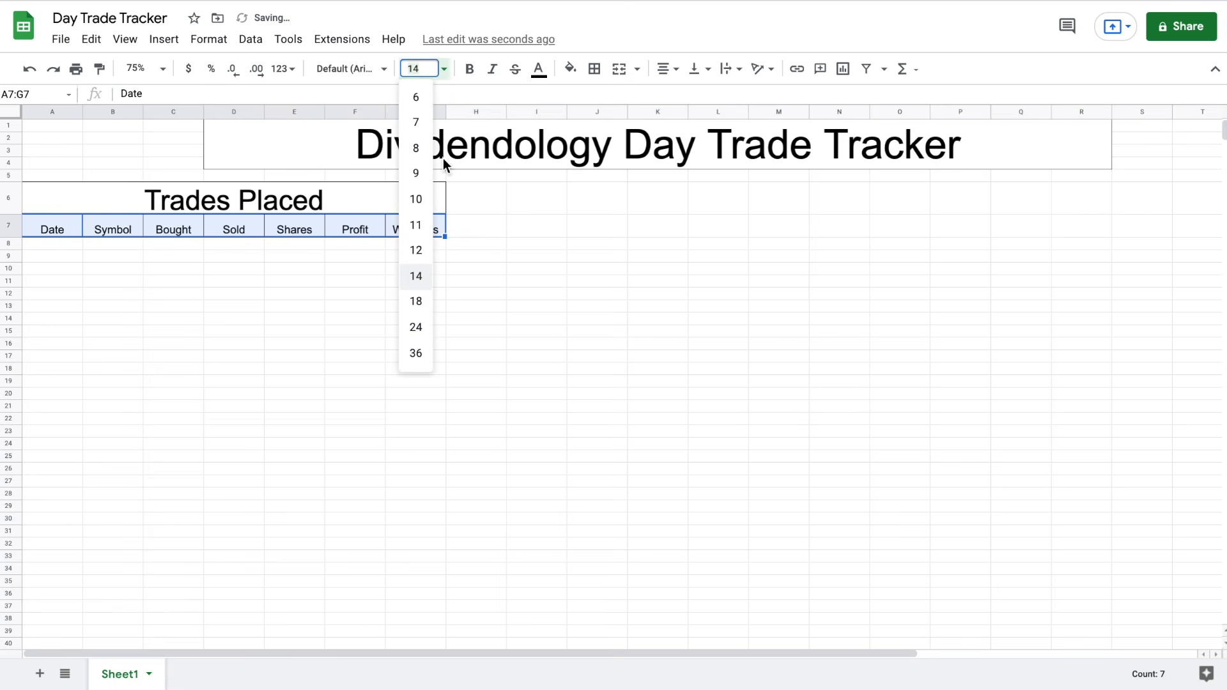
click(423, 301)
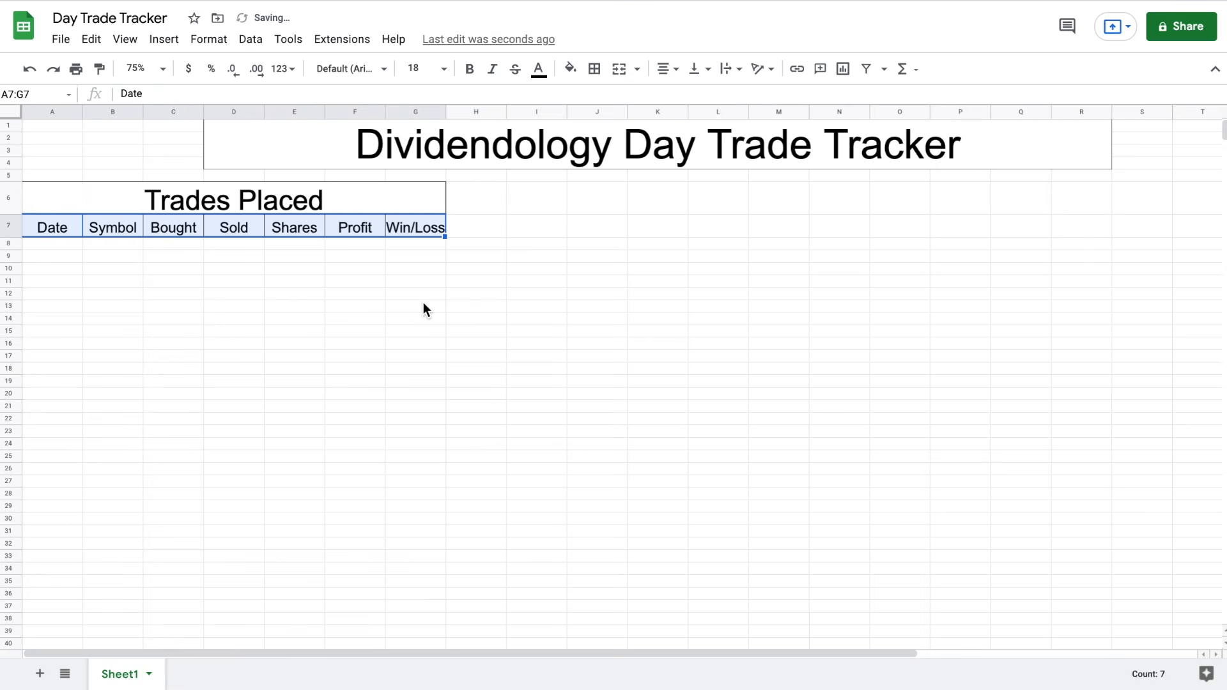
click(480, 259)
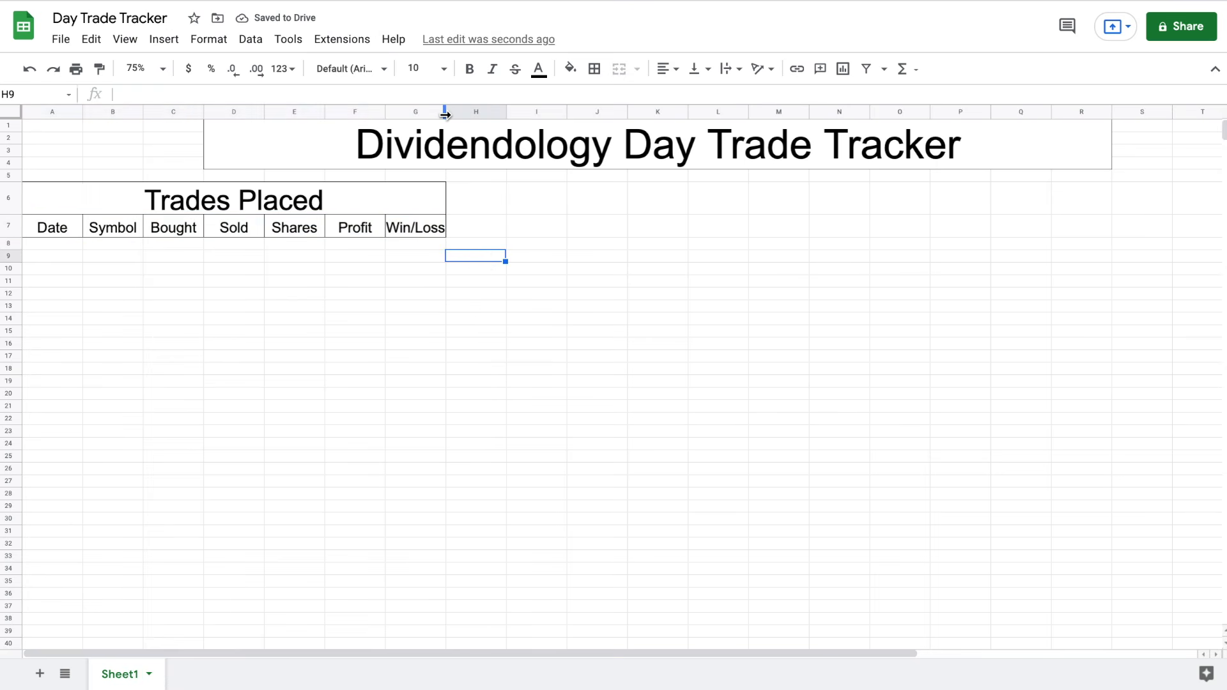
drag(445, 114, 450, 115)
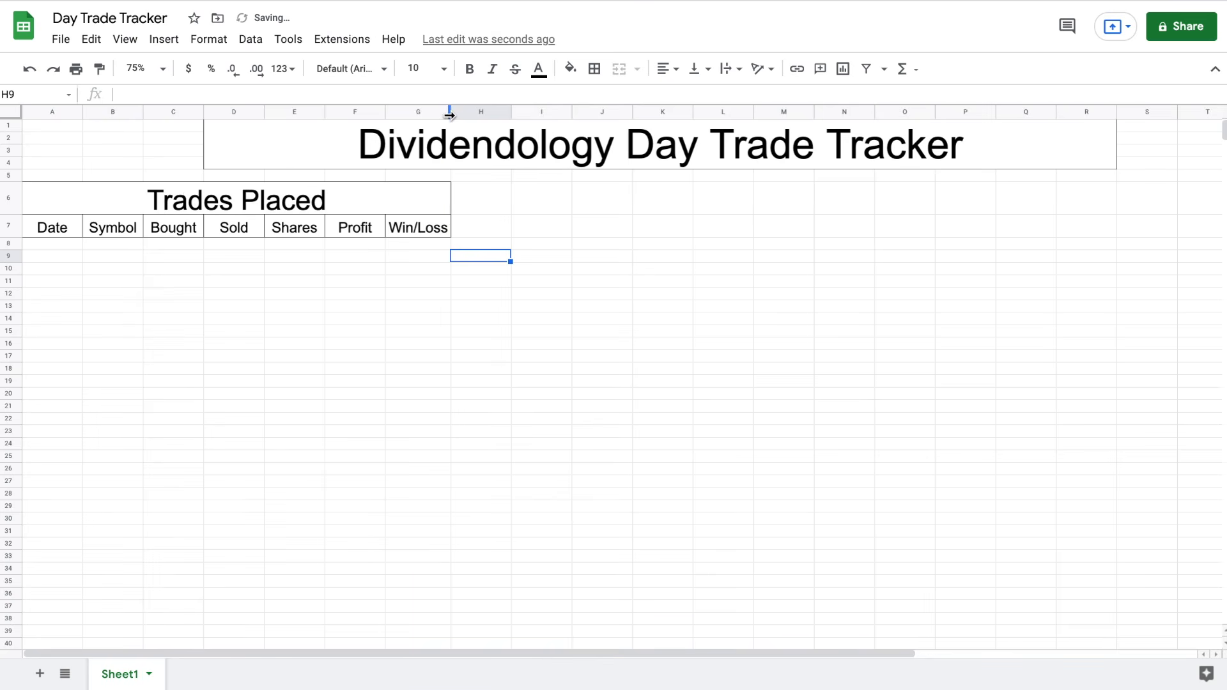
click(71, 243)
Merge cells I6:J6 and enter the table heading "Daily Profit" in them
drag(542, 198, 601, 198)
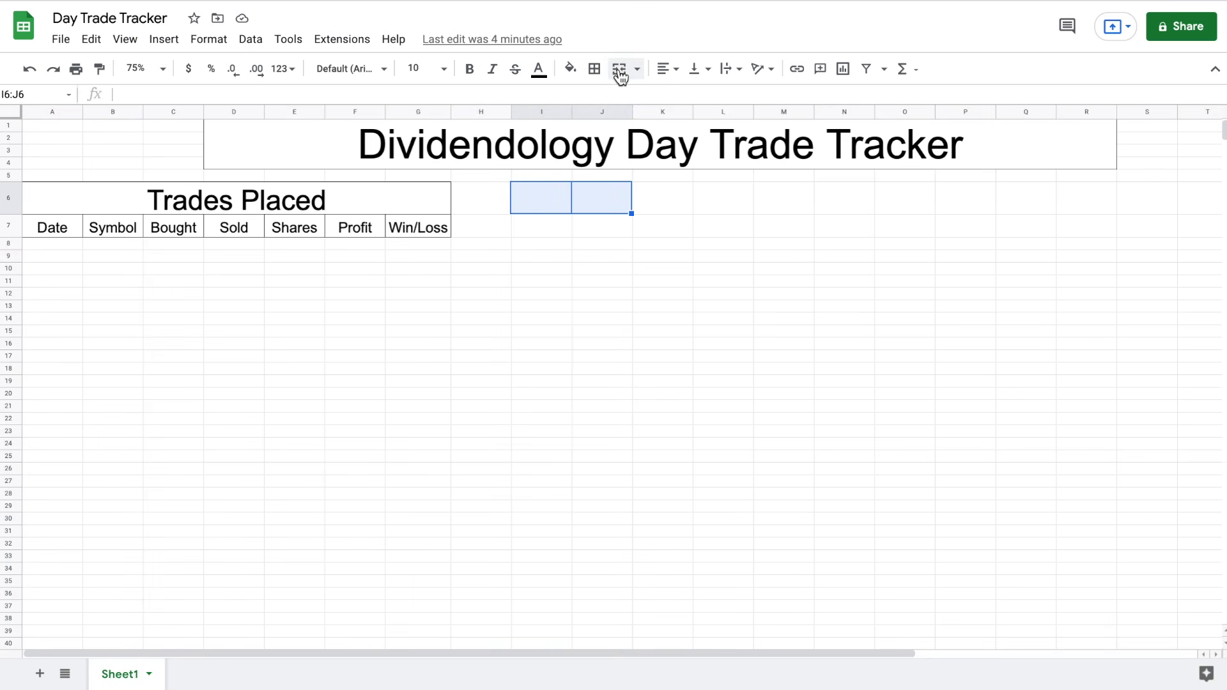
click(618, 70)
text(Daily Profit)
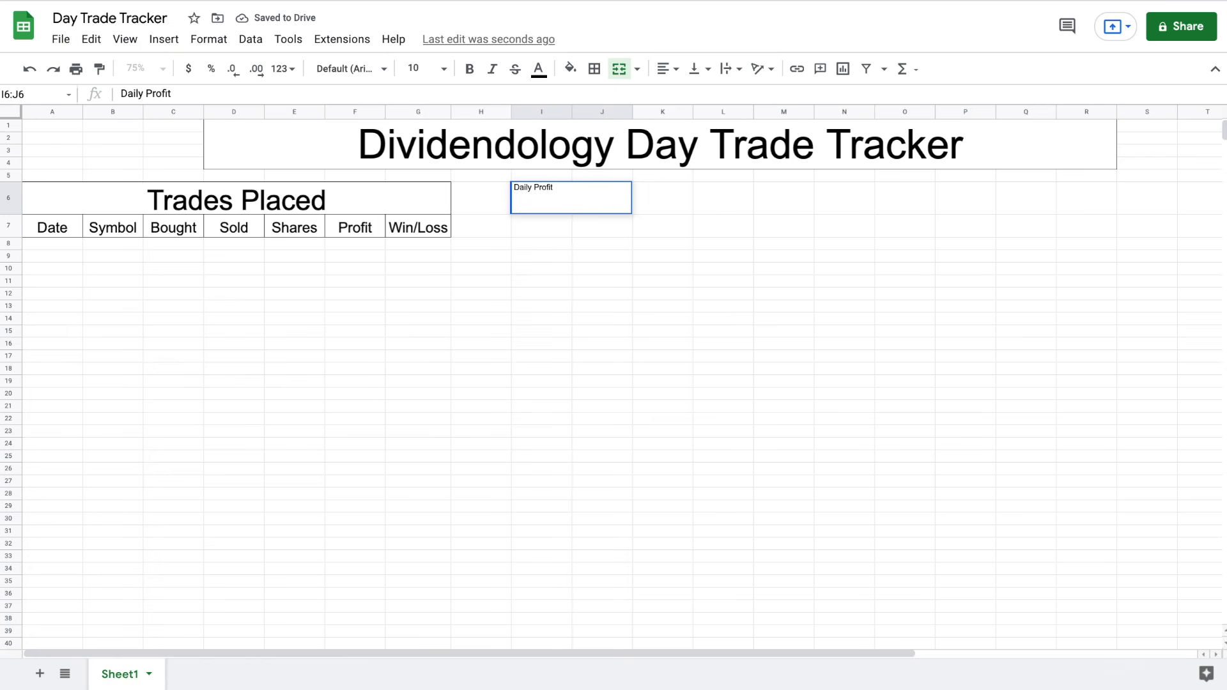
key(Return)
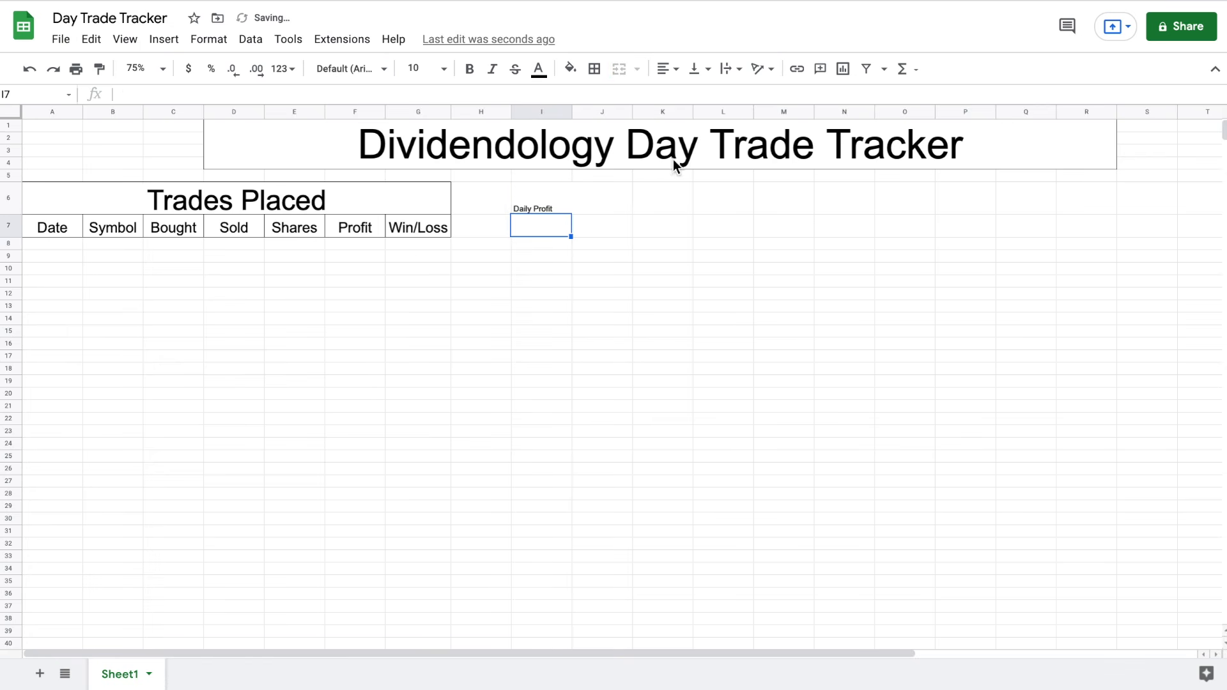
Centre the Daily Profit heading horizontally in its merged cell
click(567, 200)
click(667, 69)
click(682, 97)
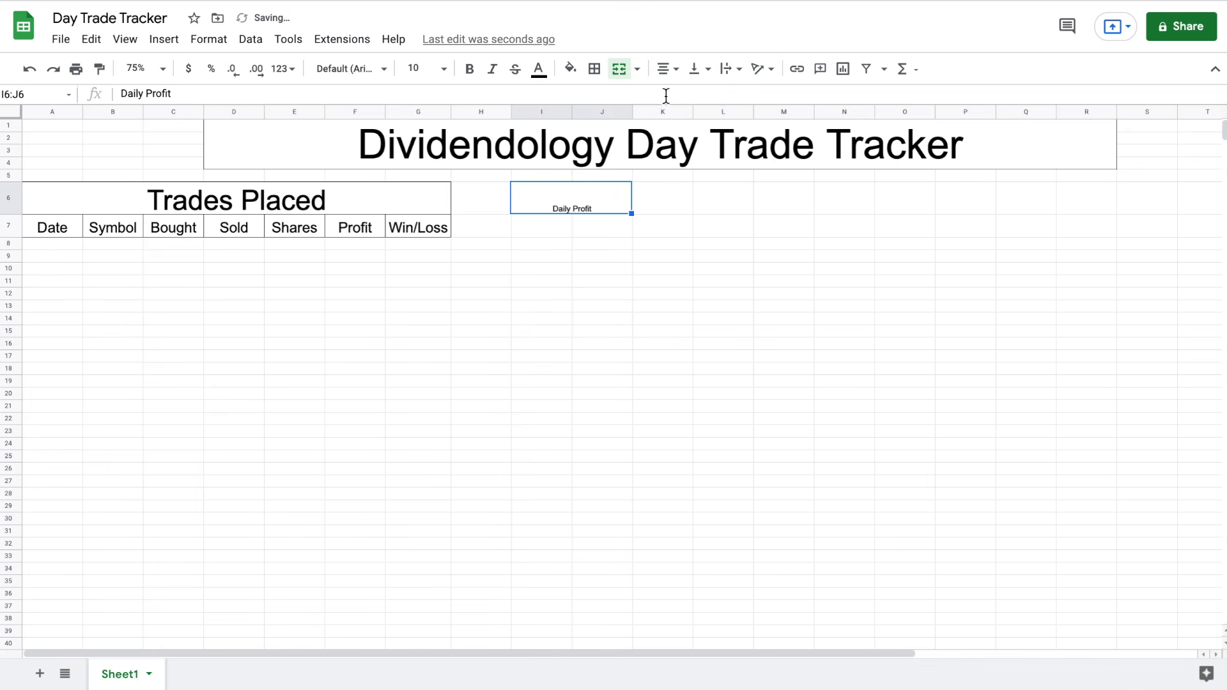
Check the font size of the Trades Placed heading, try 36 on the Daily Profit heading, and reduce it to 24
click(444, 69)
click(308, 202)
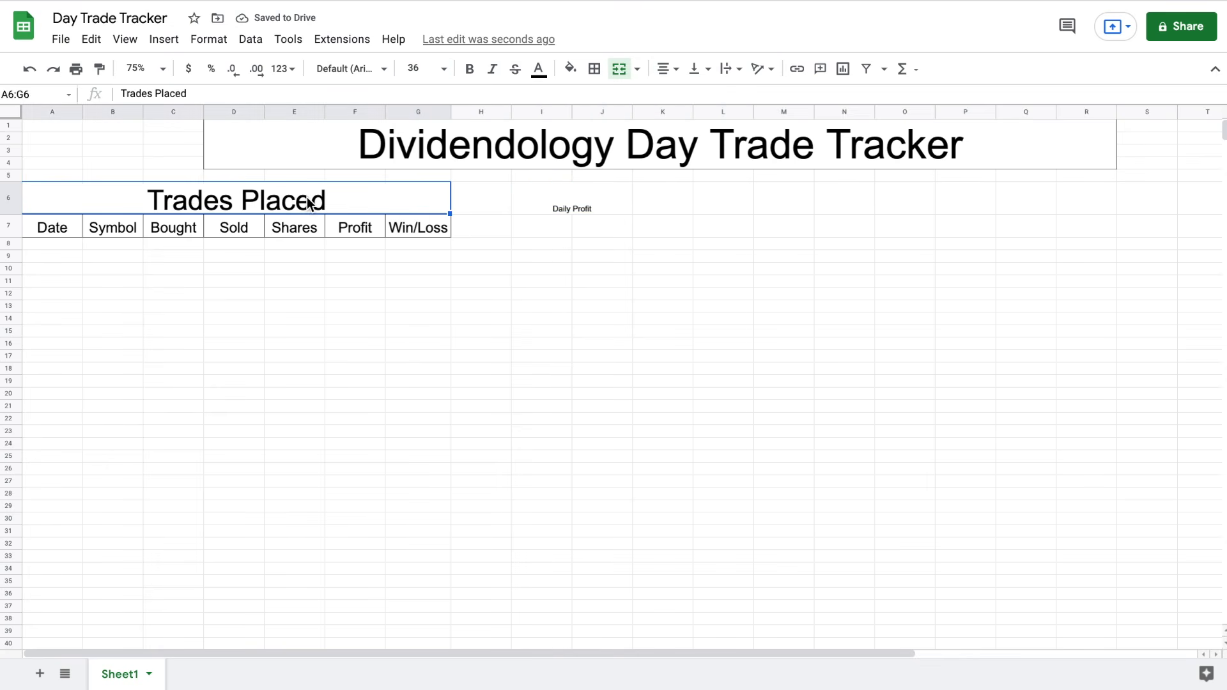
click(560, 206)
click(444, 69)
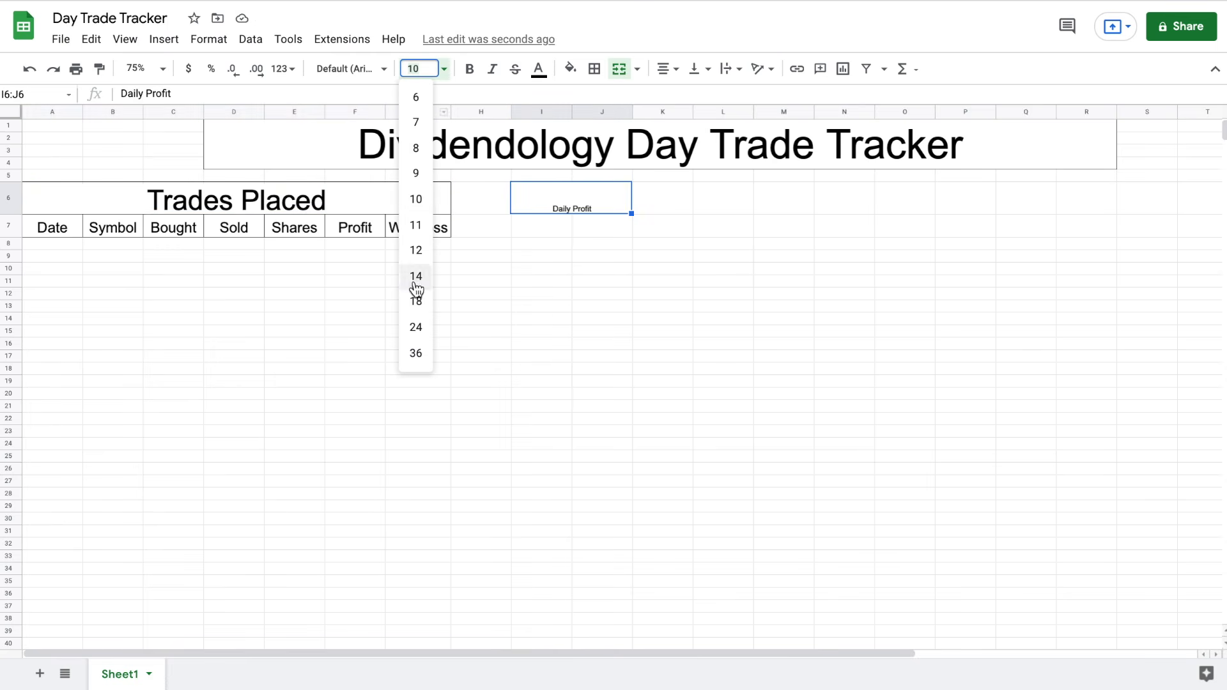
click(424, 356)
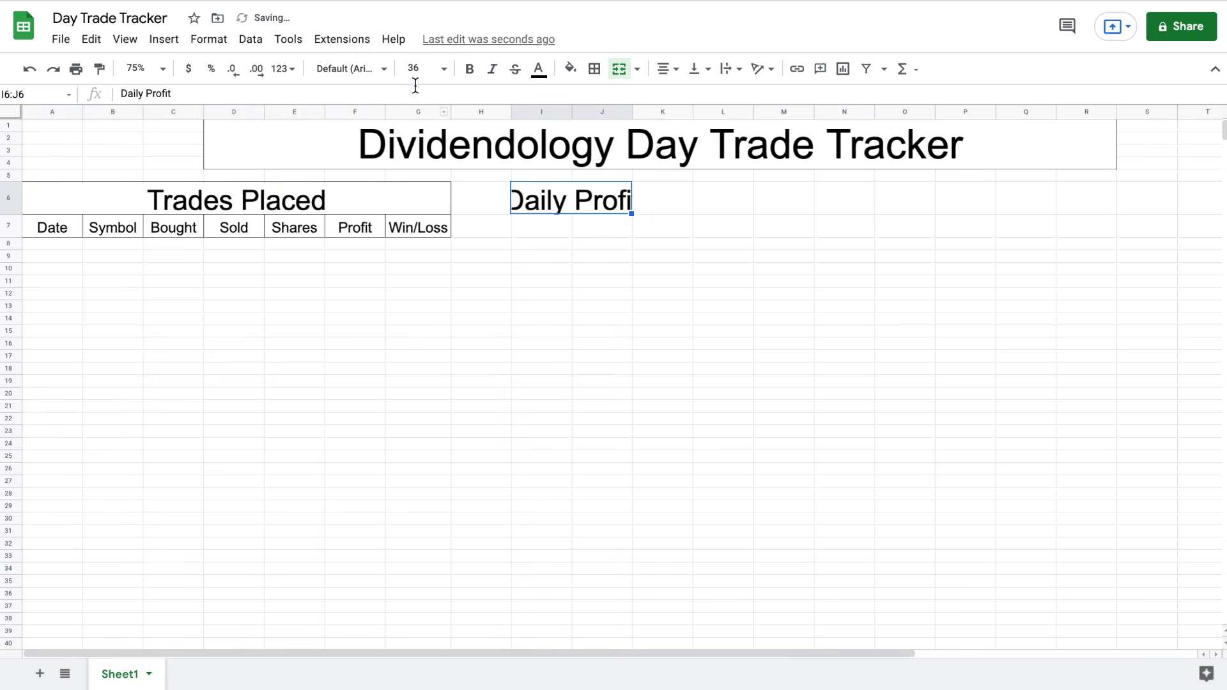
click(444, 70)
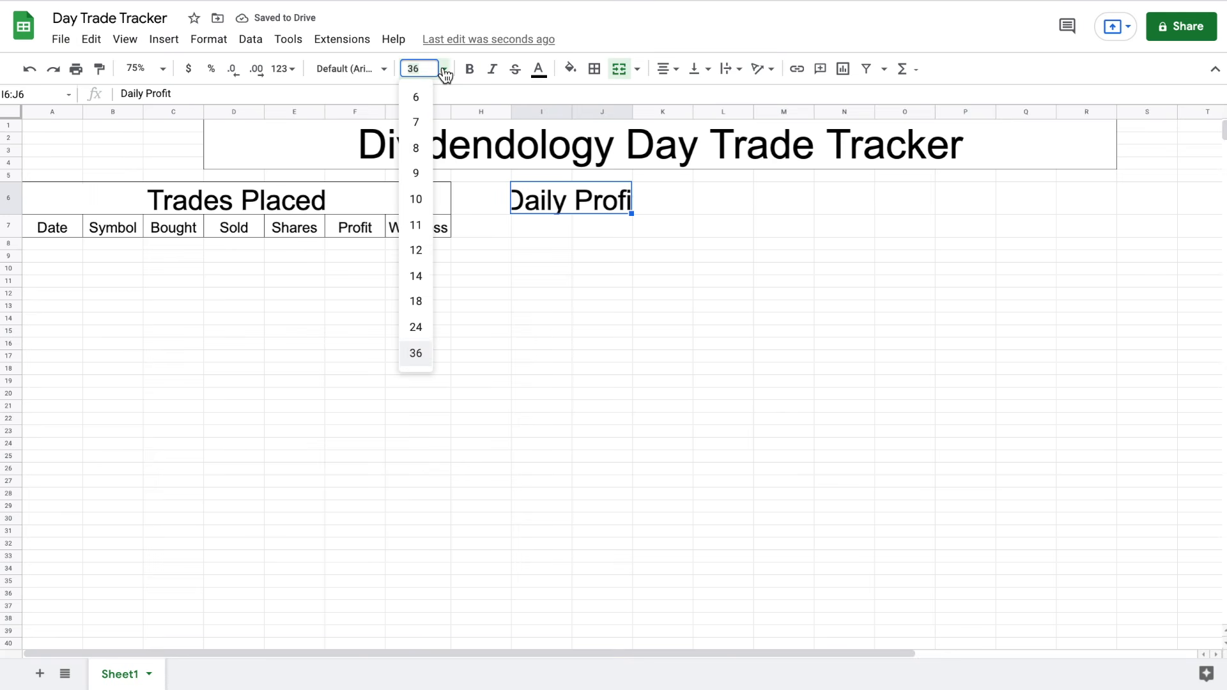
click(428, 326)
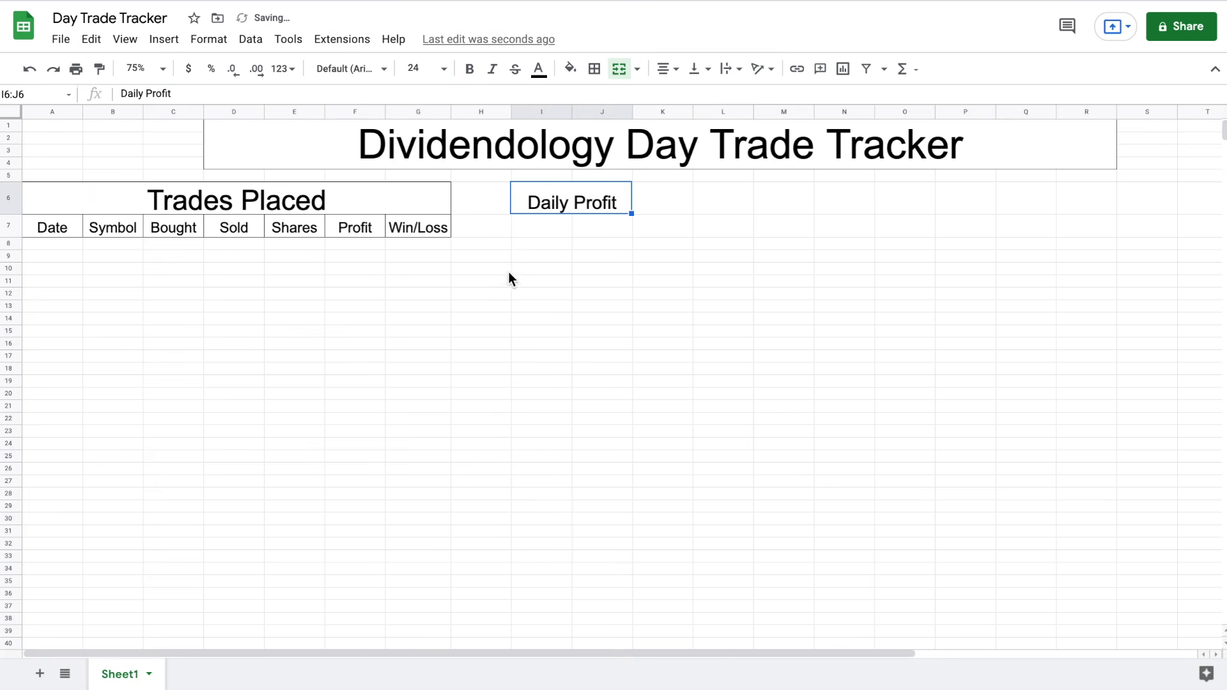
Enter the column headings "Days Traded" in I7 and "Profit" in J7 under Daily Profit
click(541, 223)
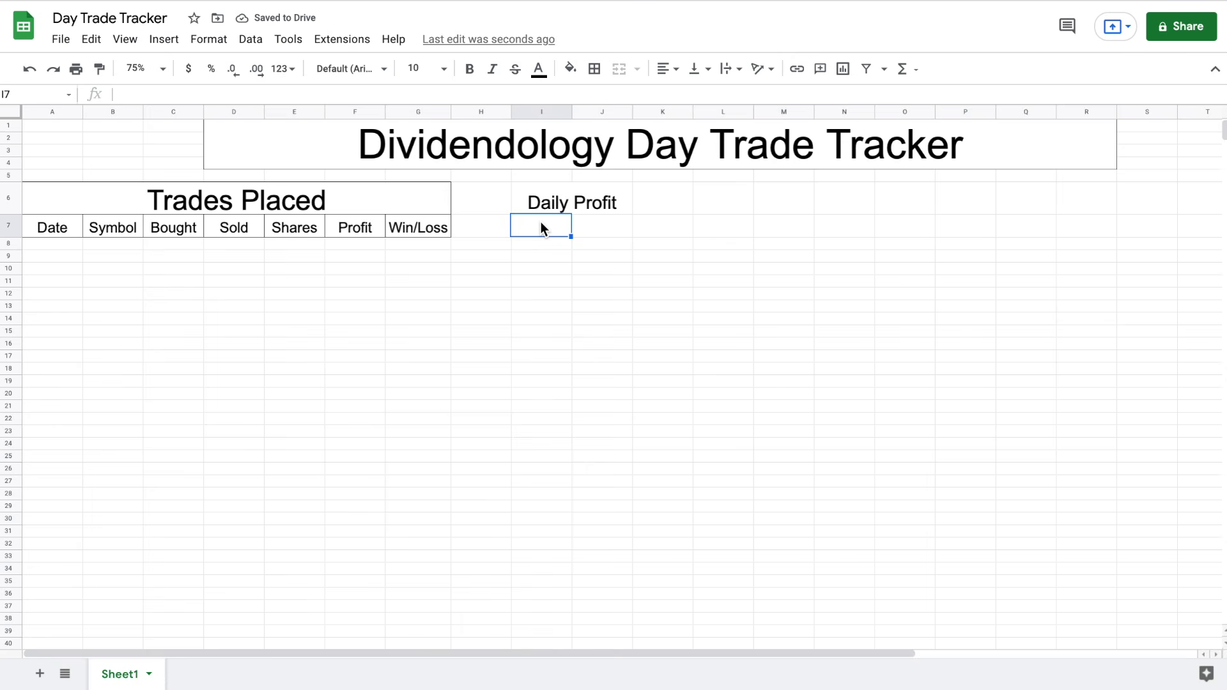
text(Days Traded)
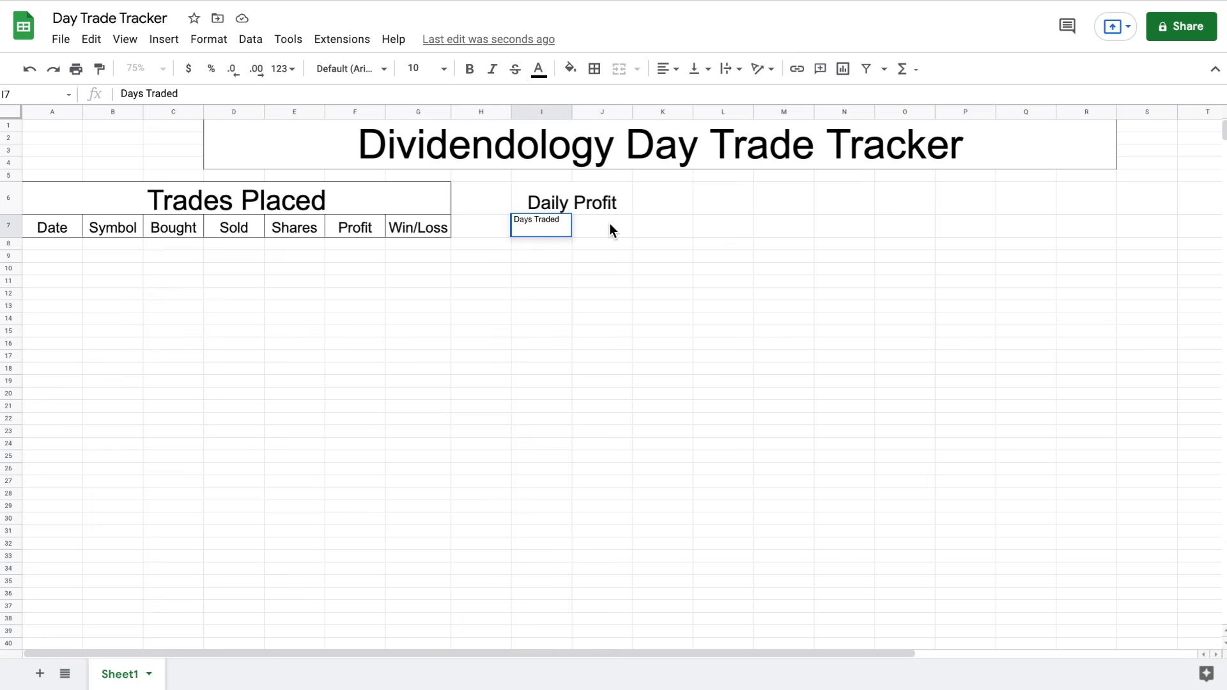
click(607, 229)
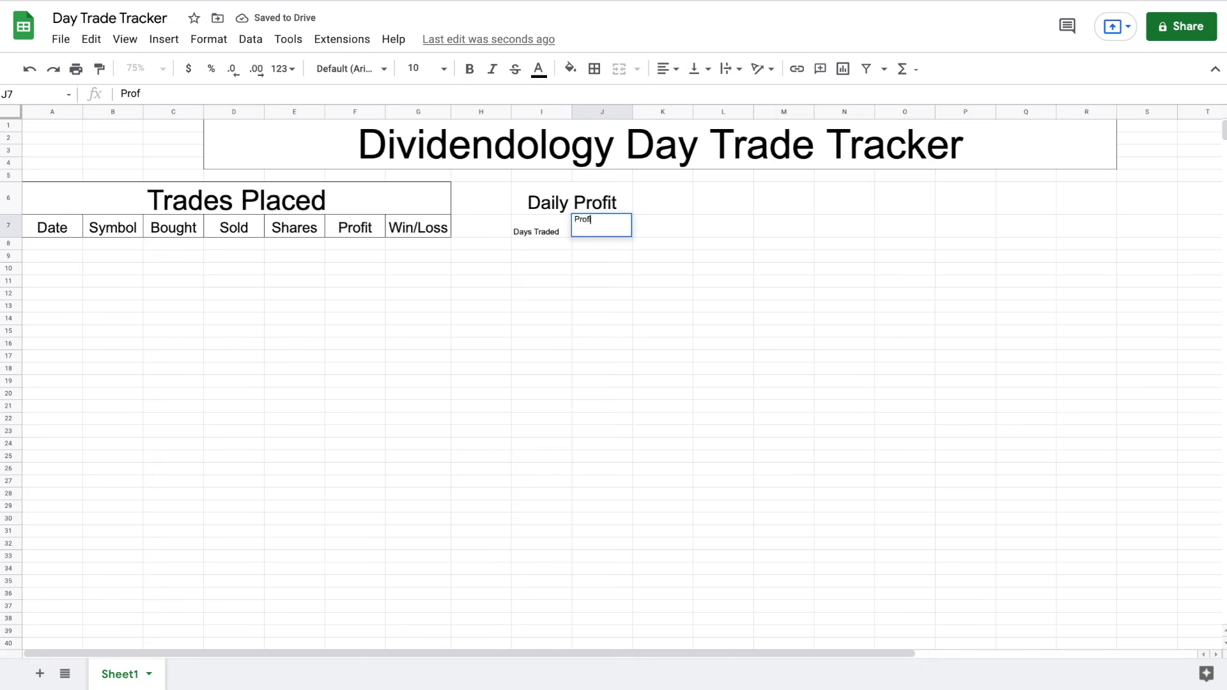
Set the Days Traded and Profit headings in I7:J7 to font size 18, matching the Trades Placed column headings
drag(542, 233, 575, 238)
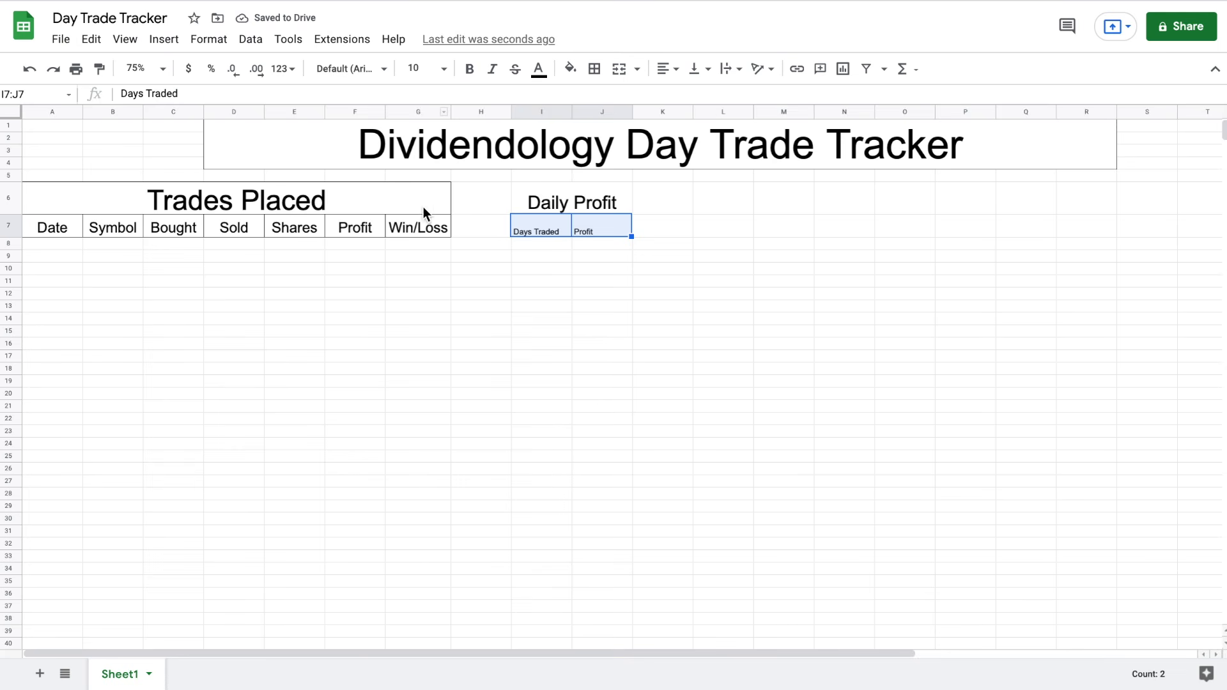
click(422, 227)
drag(543, 232, 573, 233)
click(444, 69)
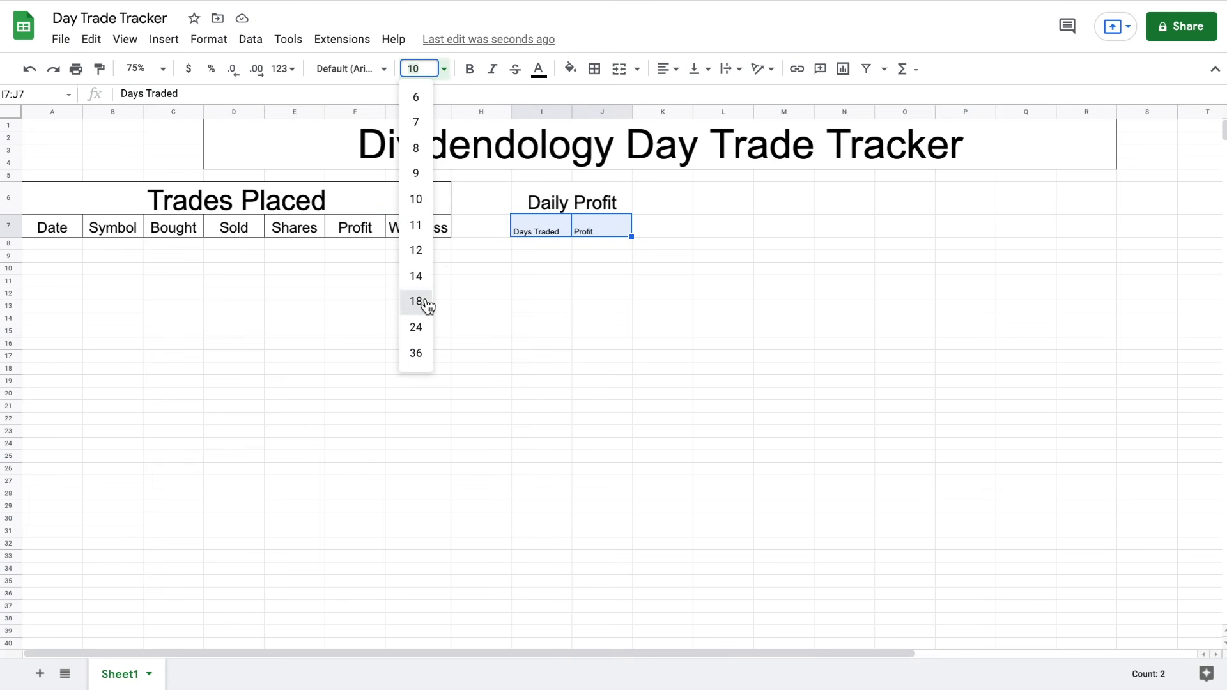
click(422, 302)
Widen columns I and J to fit their headings and set the Daily Profit heading to font size 36
drag(571, 110, 667, 110)
click(627, 202)
click(444, 68)
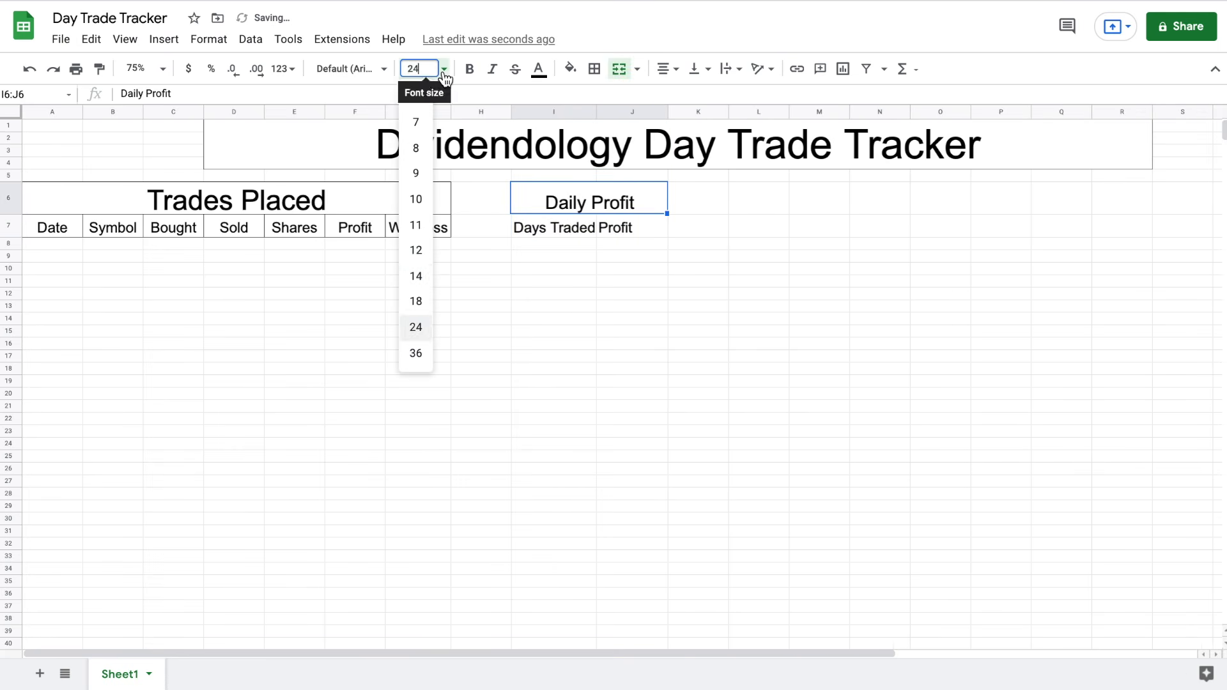
click(416, 355)
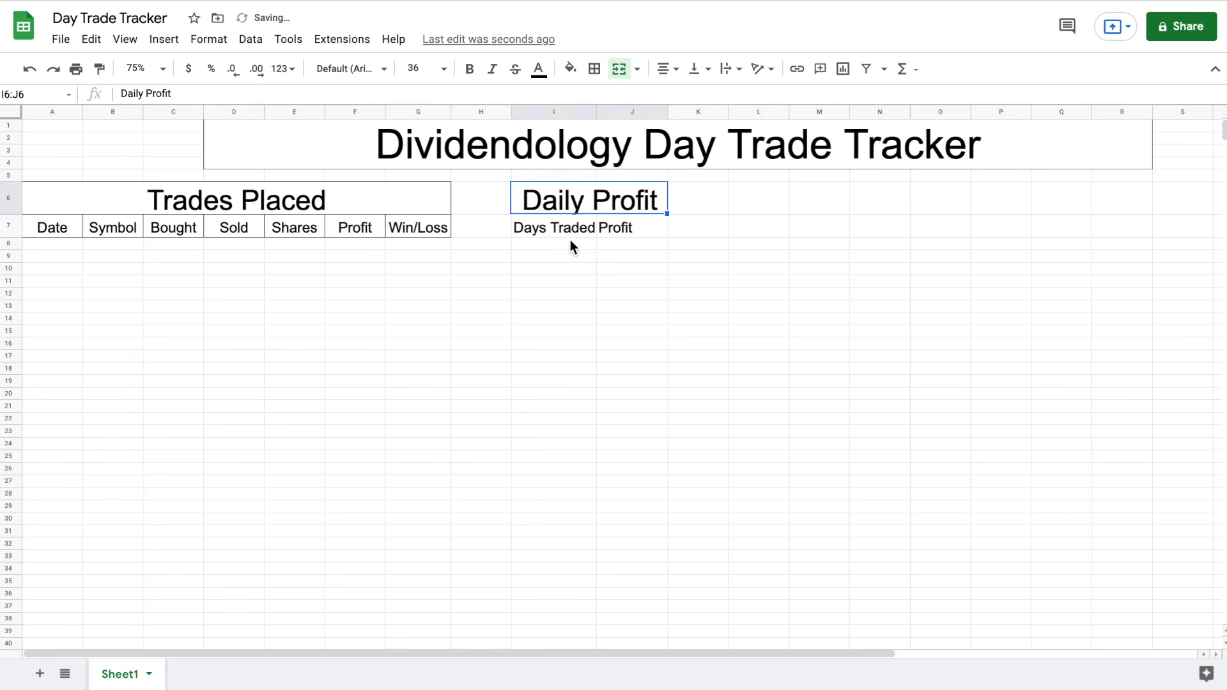
Add outer borders around the Daily Profit heading in I6:J6 and around each of the cells I7 and J7
click(558, 224)
click(569, 188)
click(595, 69)
click(685, 100)
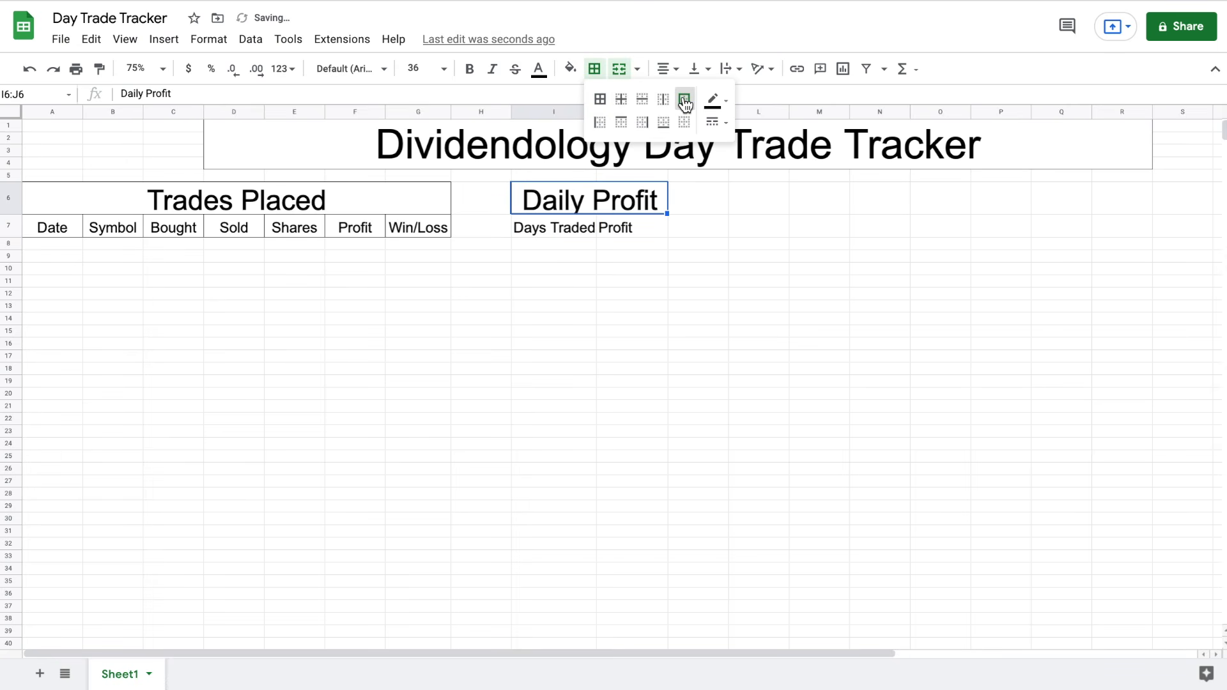
click(582, 227)
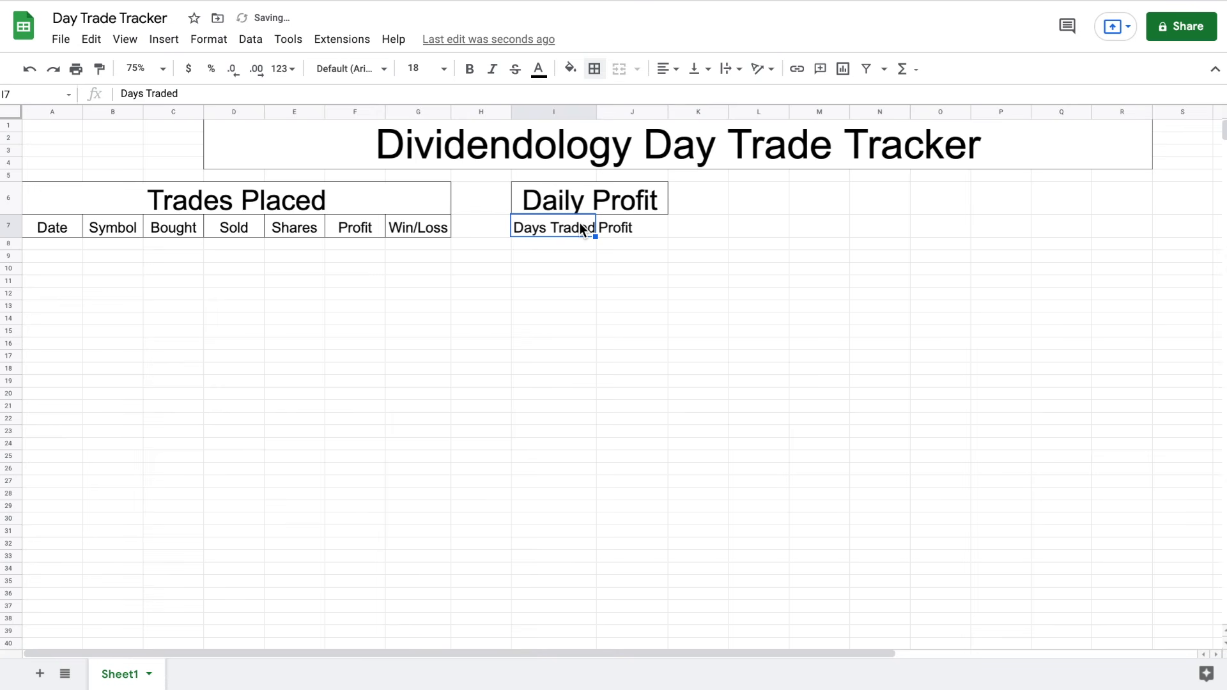
click(594, 68)
click(685, 99)
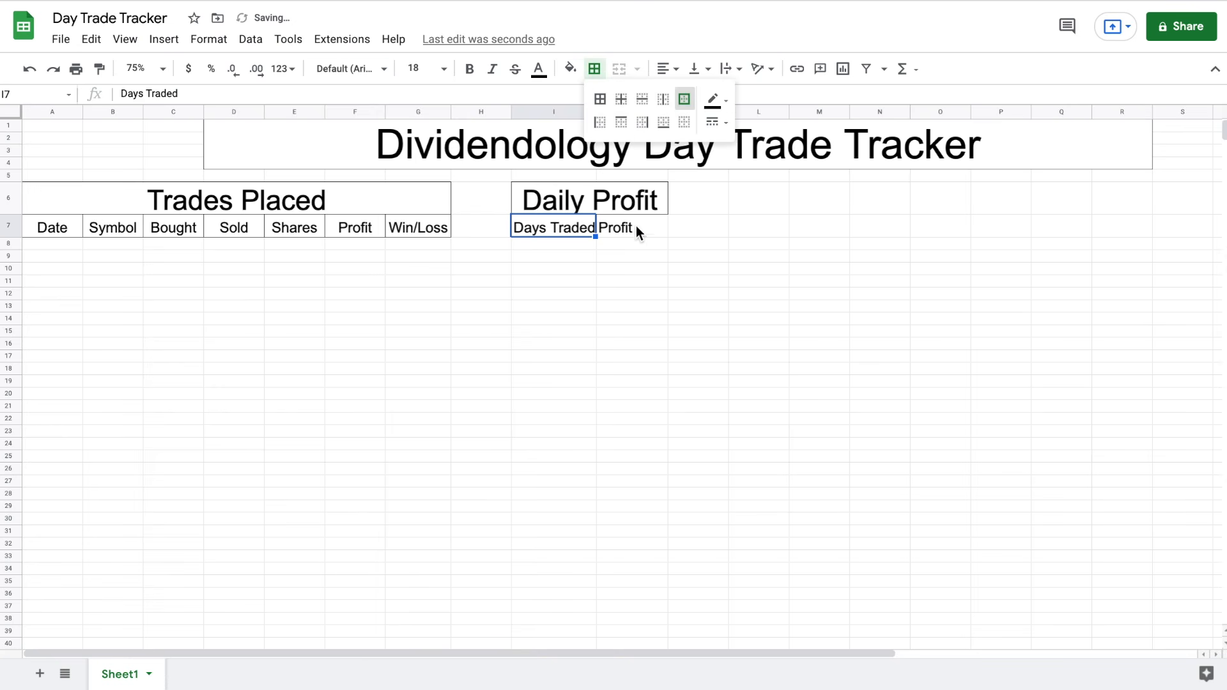
click(636, 229)
click(595, 68)
click(684, 99)
Centre the Days Traded and Profit headings in I7:J7 and slightly widen columns I and J
click(563, 227)
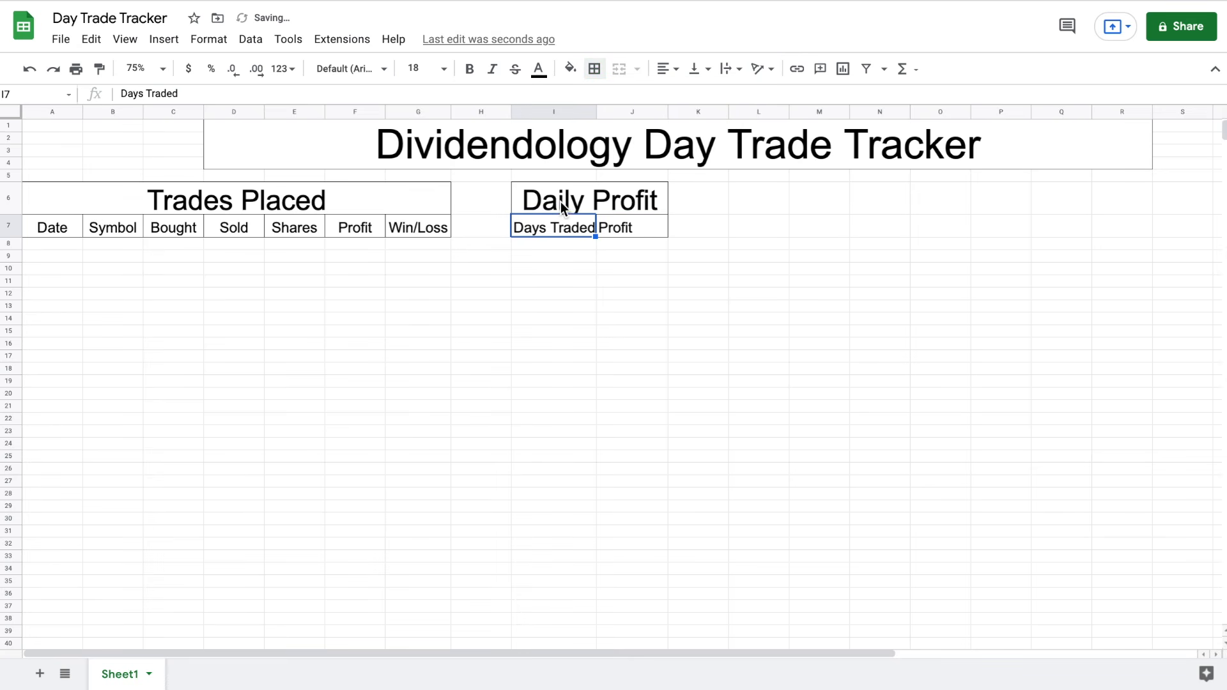
drag(559, 222, 608, 221)
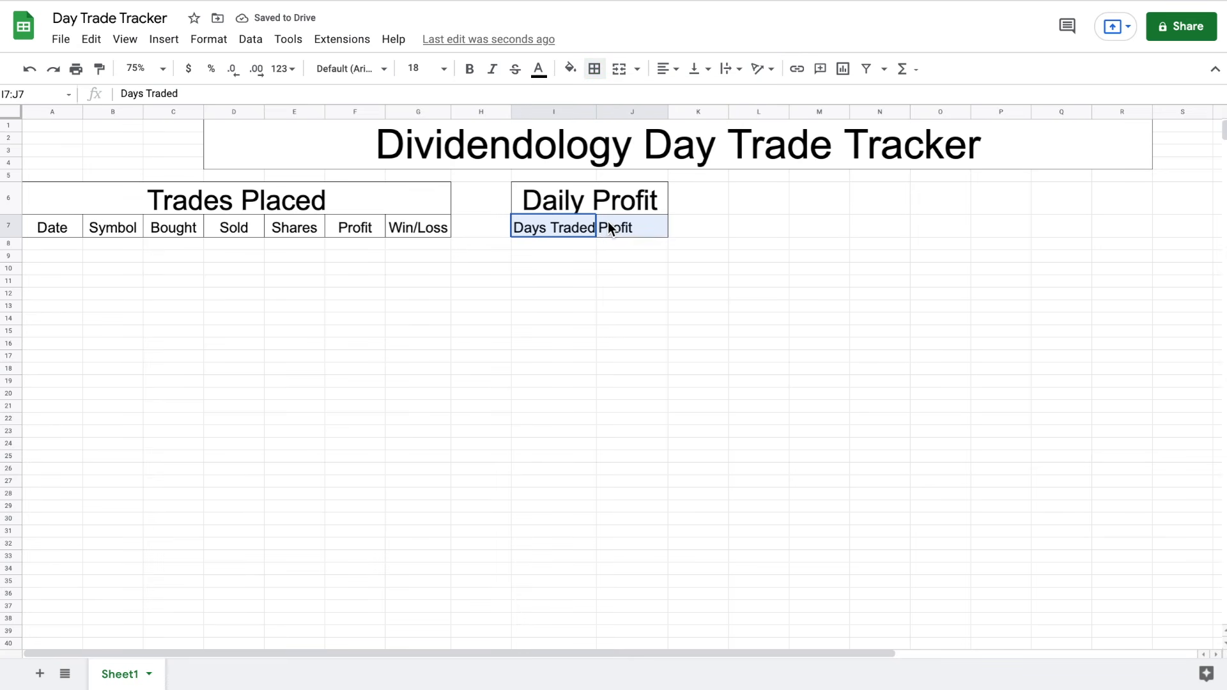
click(665, 68)
click(685, 96)
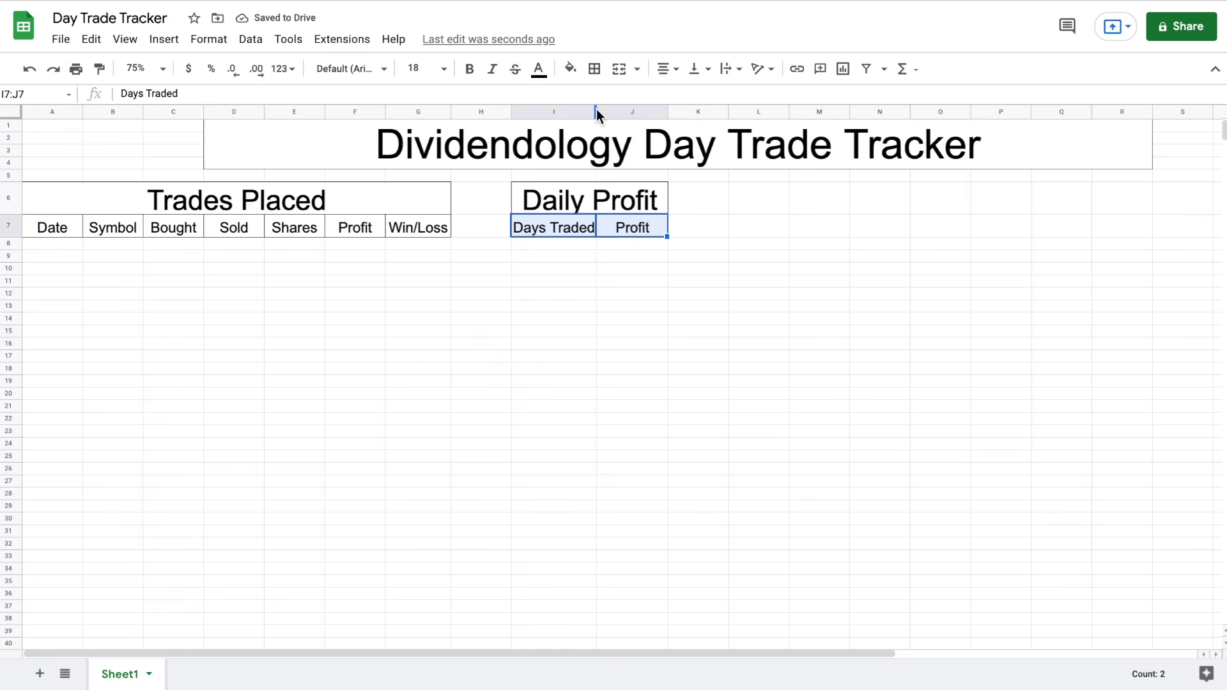
drag(597, 109, 602, 110)
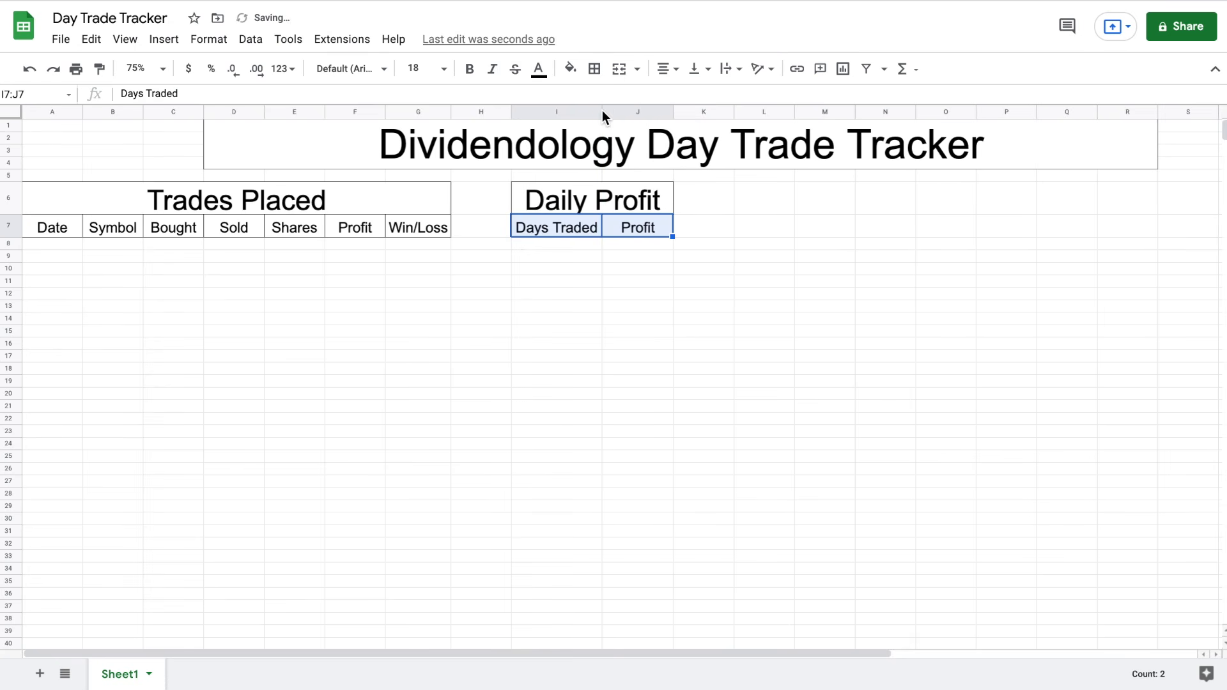
click(729, 194)
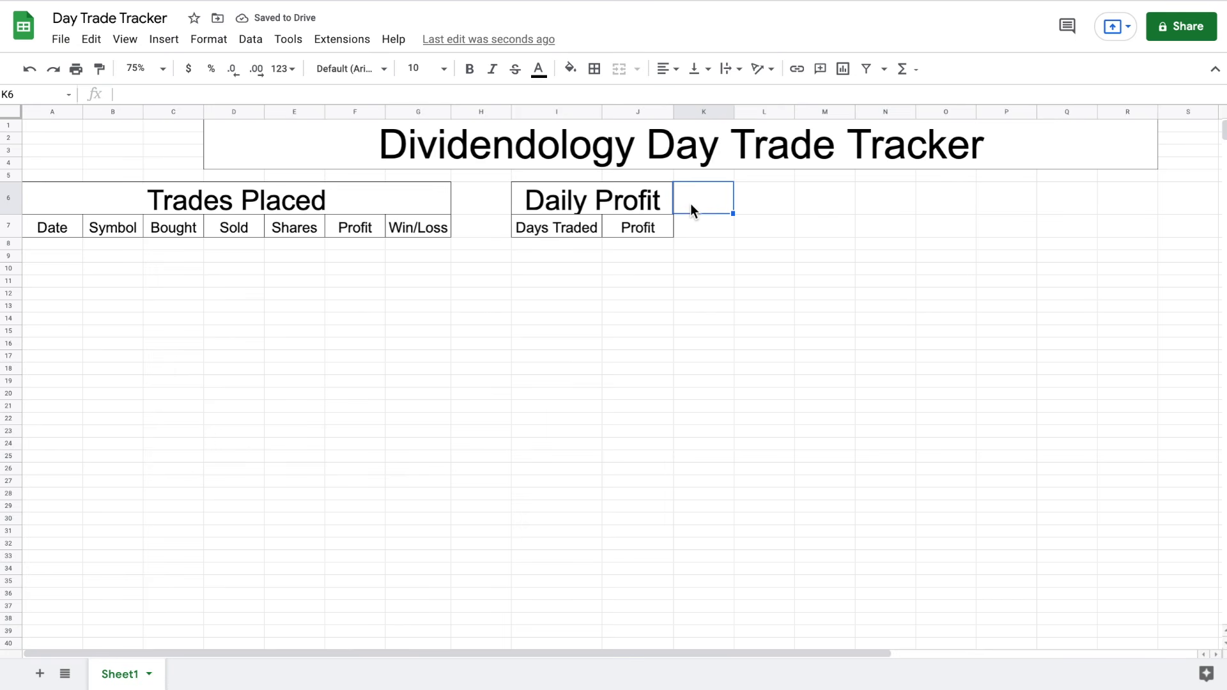
drag(672, 109, 680, 110)
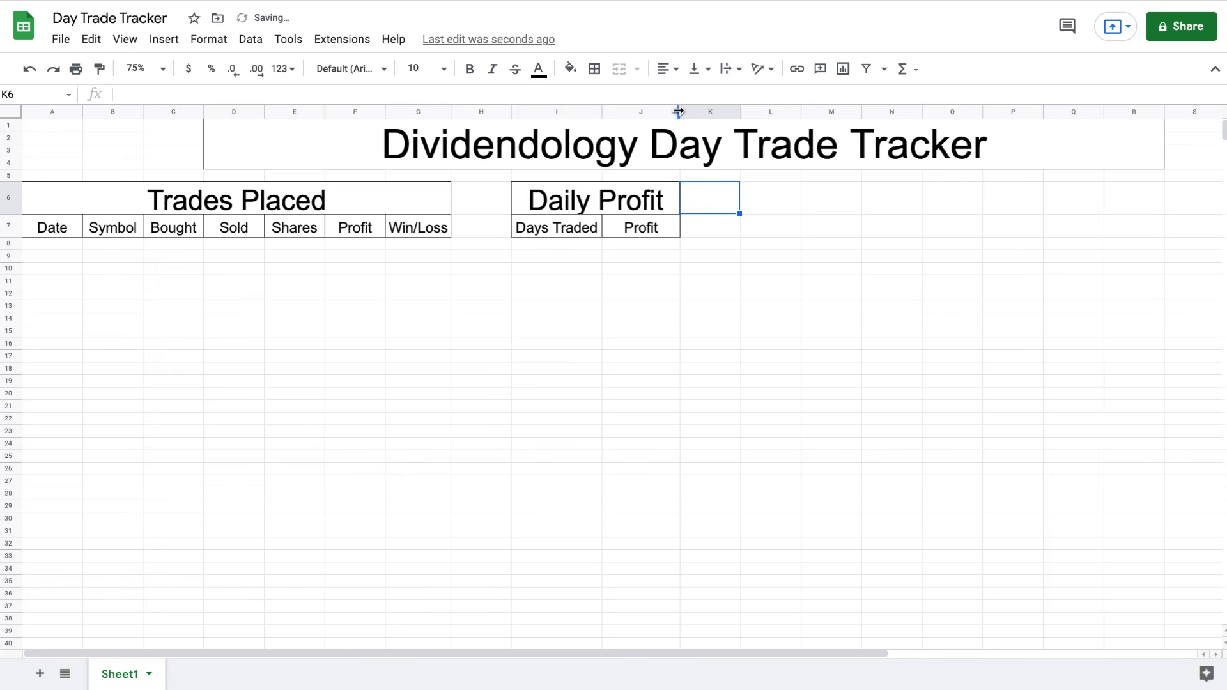
click(716, 222)
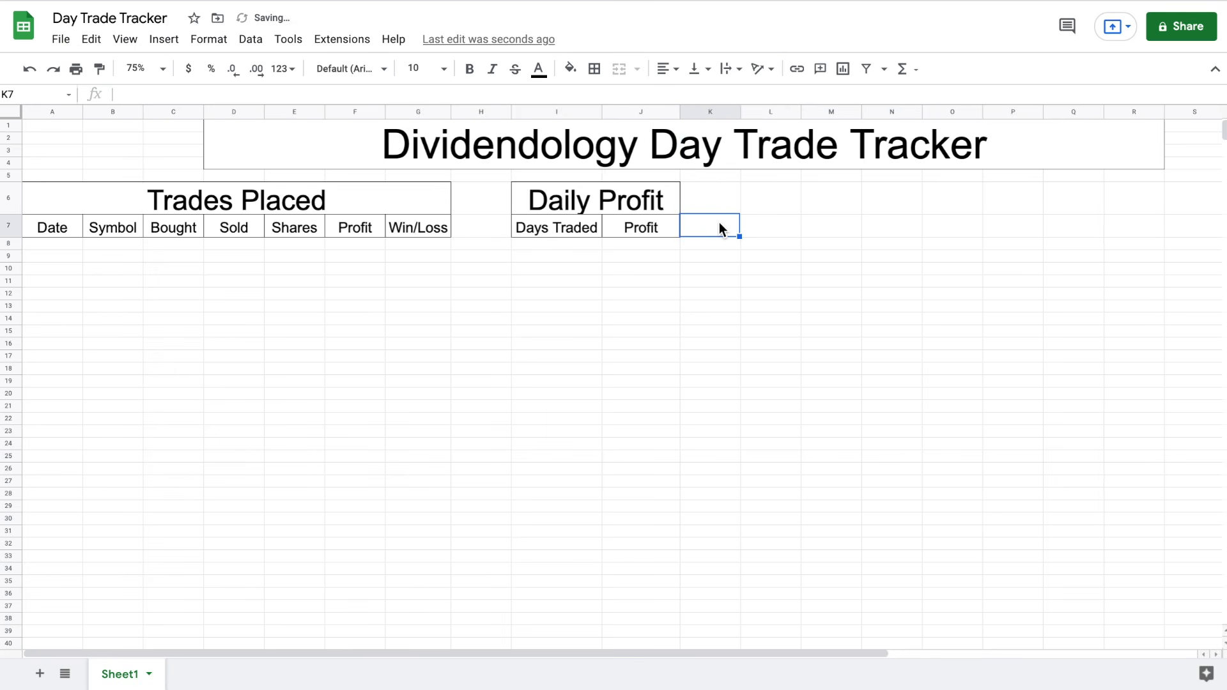
Select columns A to Z and insert 26 columns to the right of them
drag(52, 112, 1211, 112)
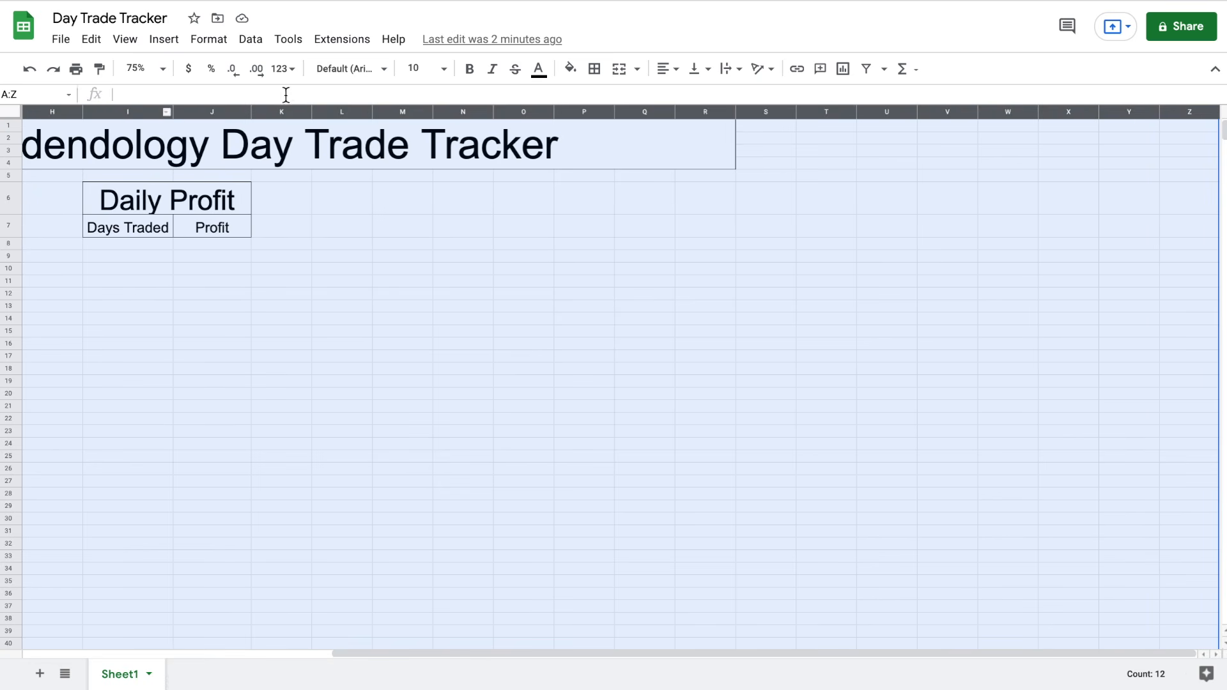
right_click(788, 116)
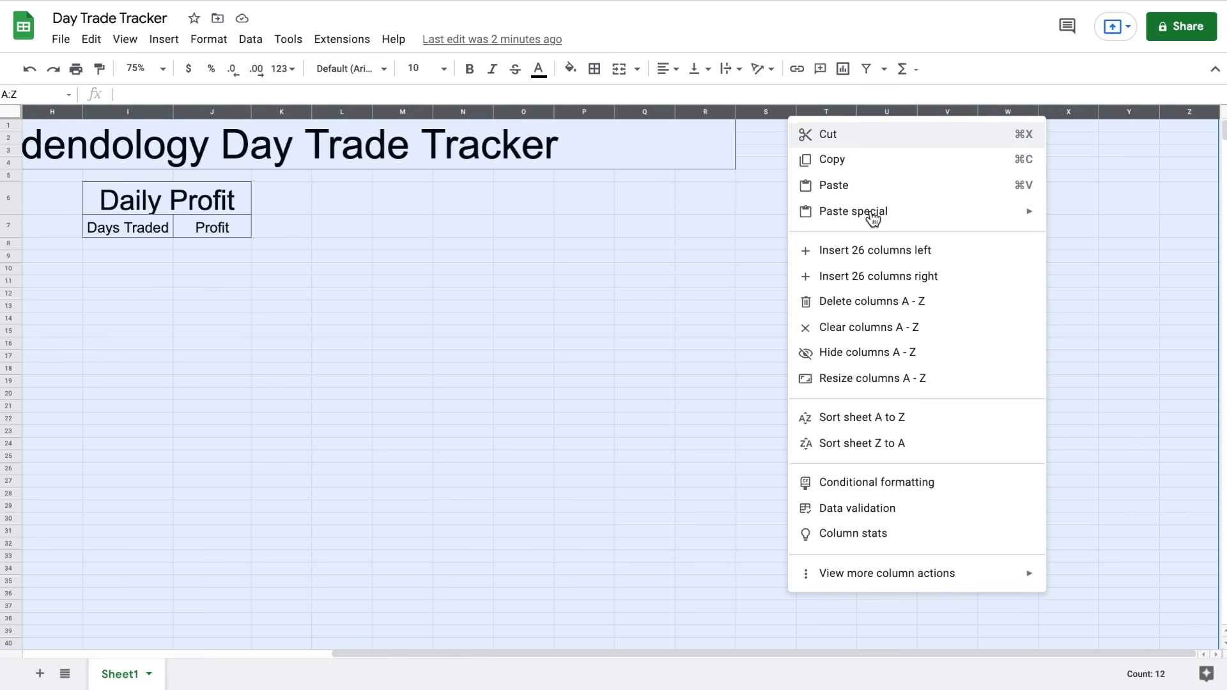
click(944, 276)
scroll(970, 263, right, 15)
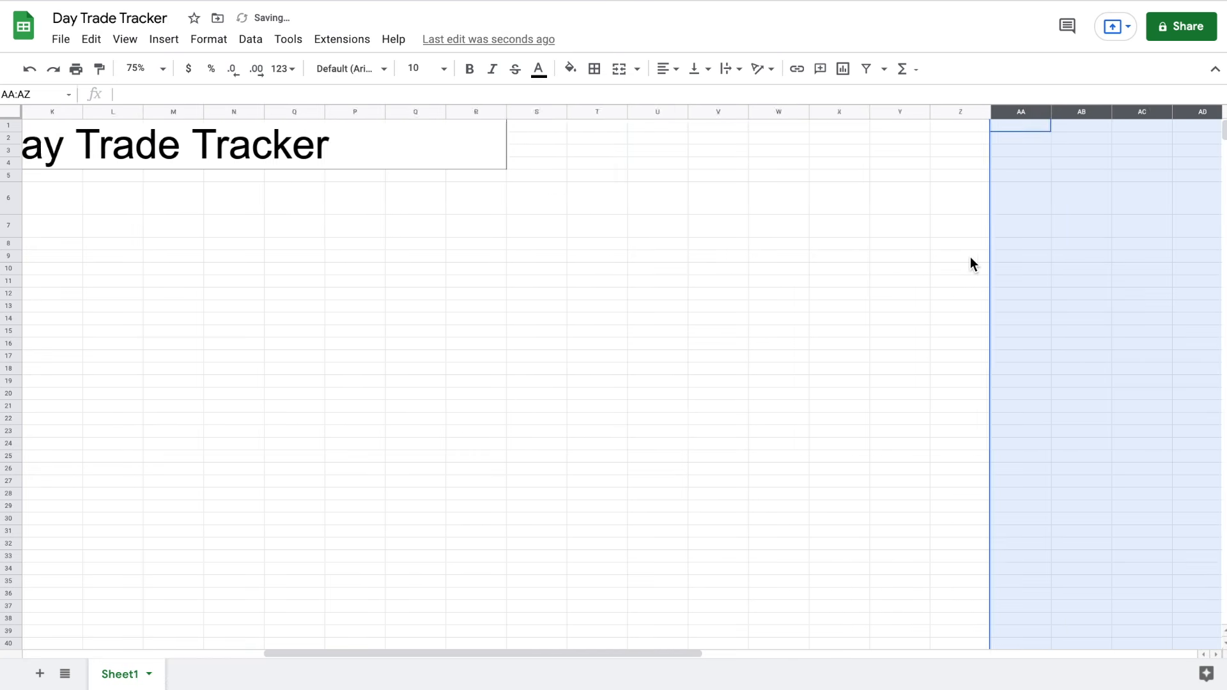
scroll(971, 258, left, 15)
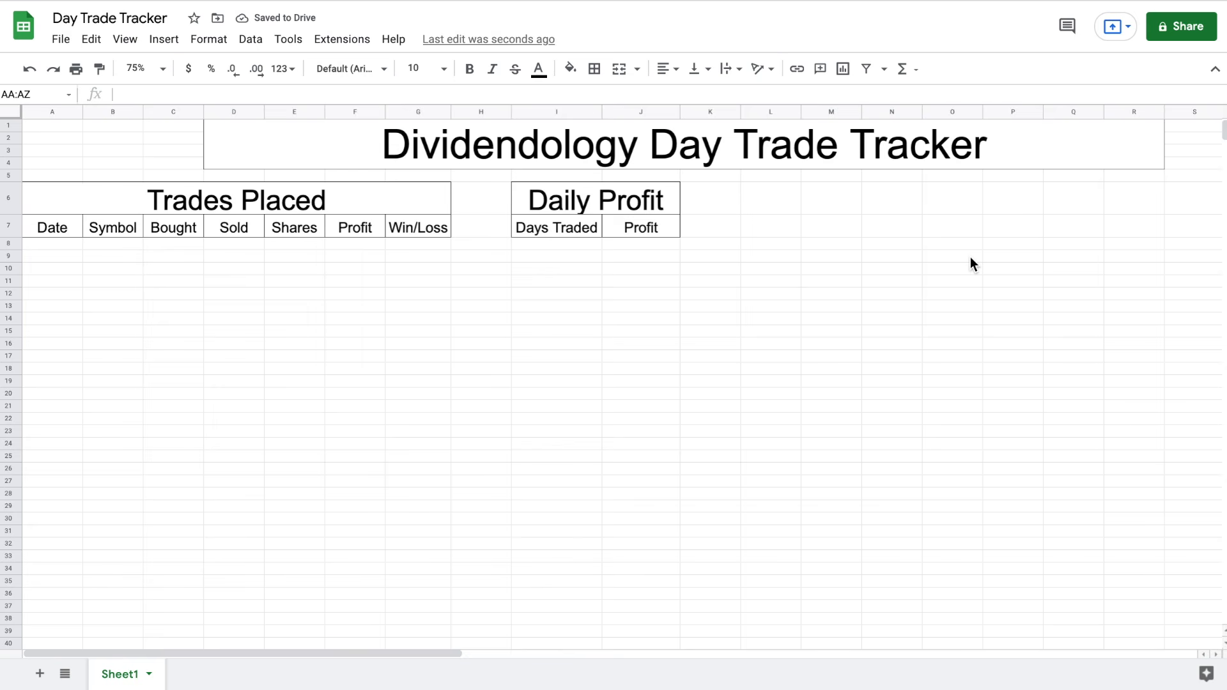
scroll(776, 232, right, 5)
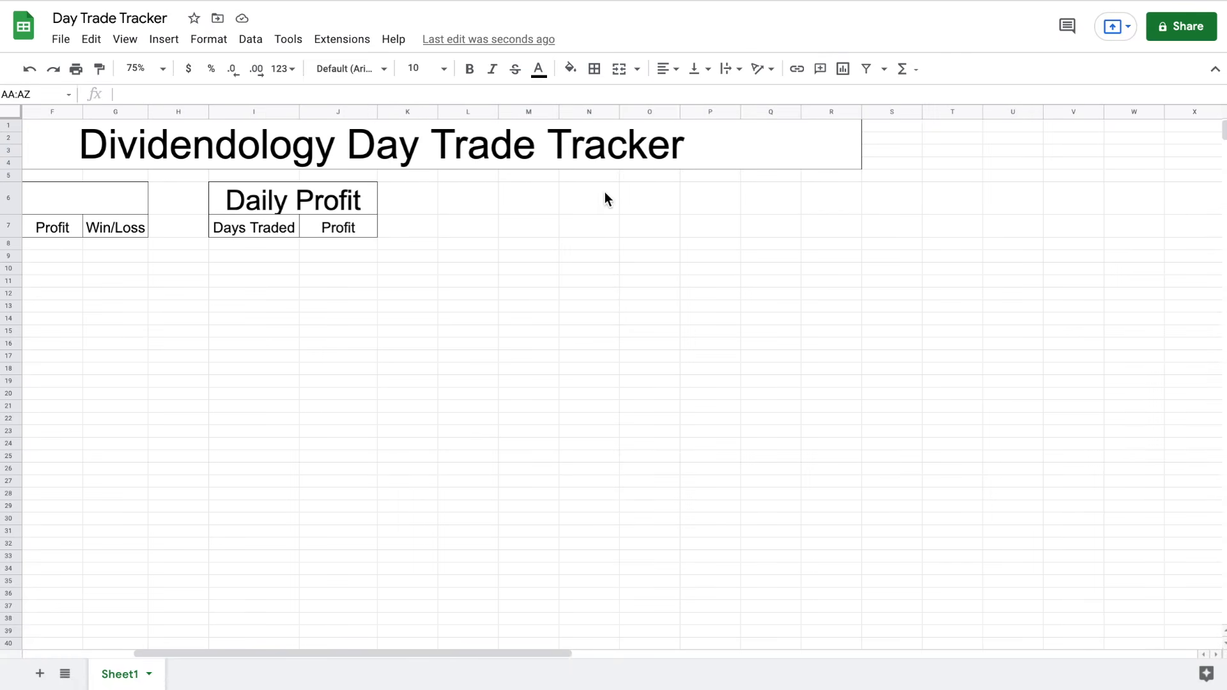
Merge cells N6:AS6 into one heading cell and give it an outer border
click(583, 203)
drag(583, 202, 942, 192)
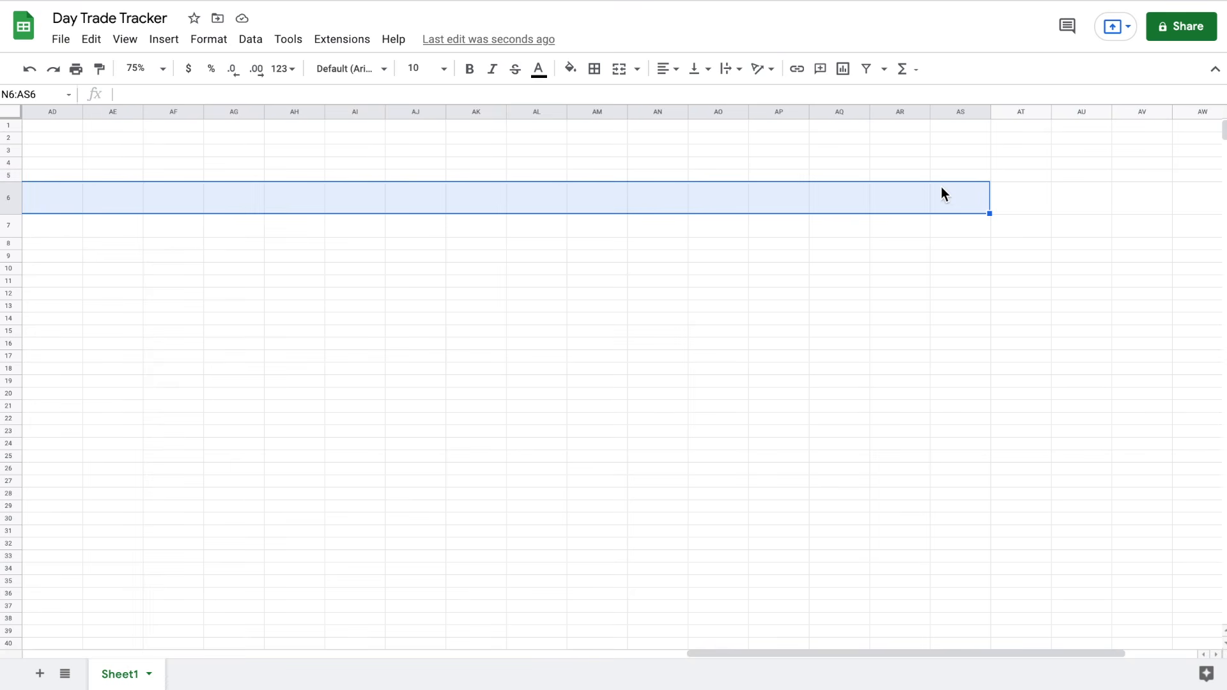
click(617, 74)
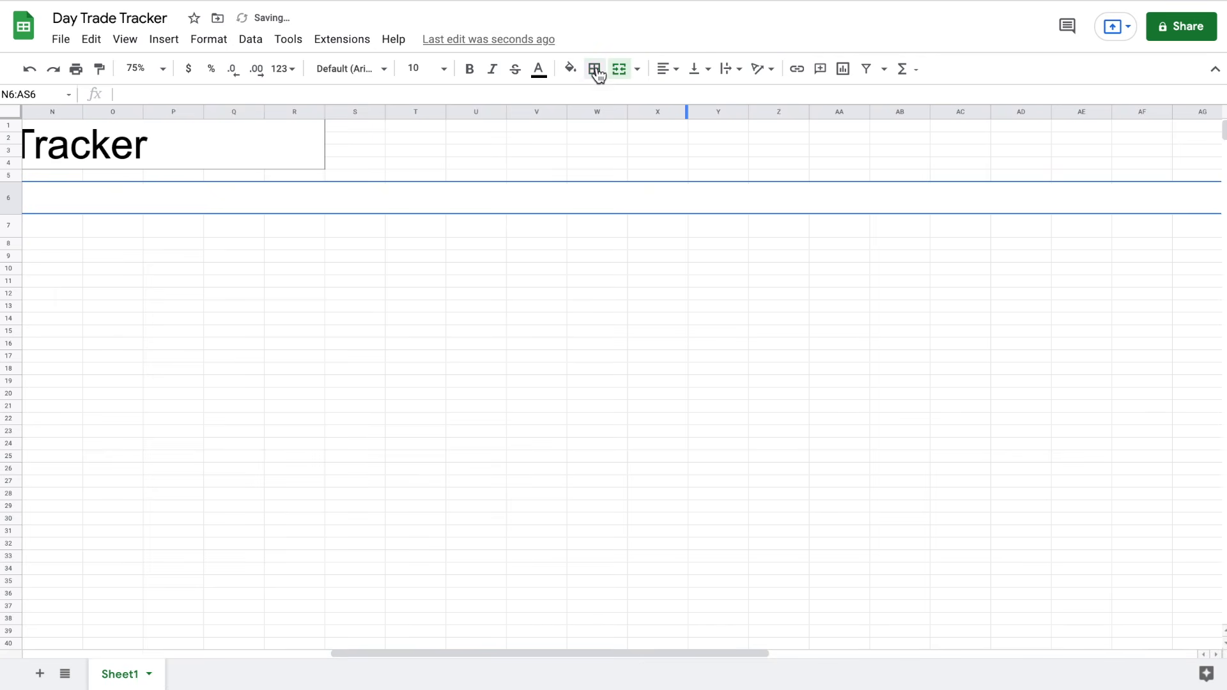
click(596, 74)
click(685, 100)
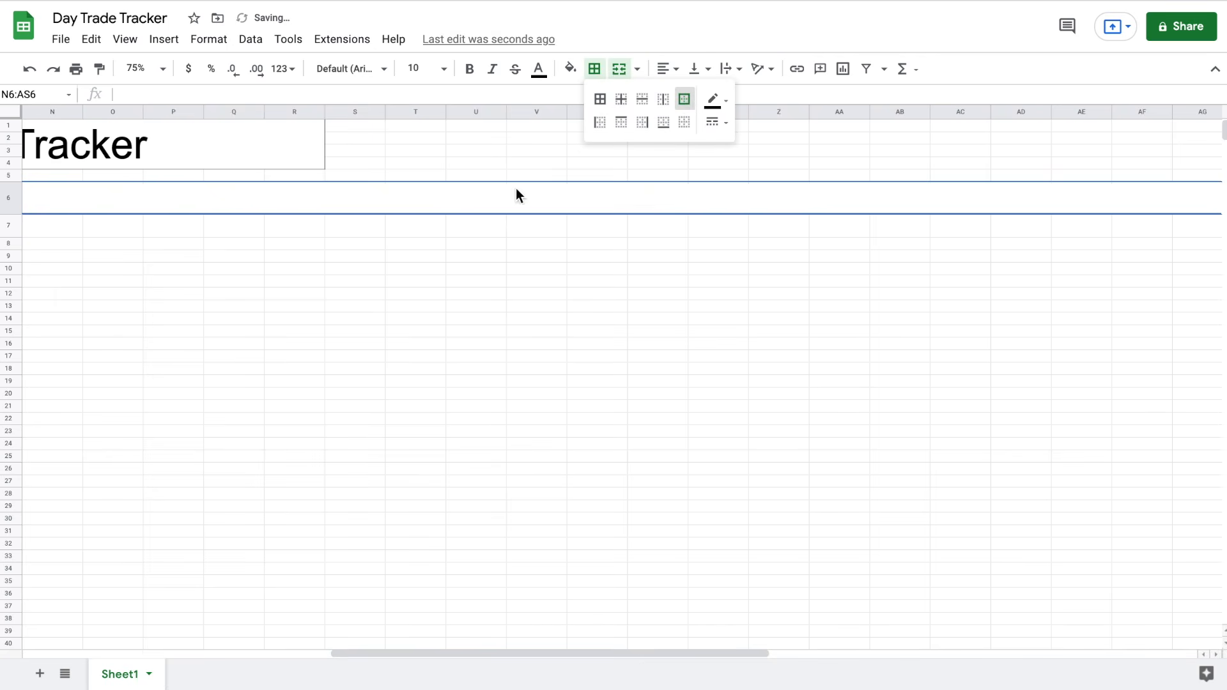
scroll(497, 195, left, 5)
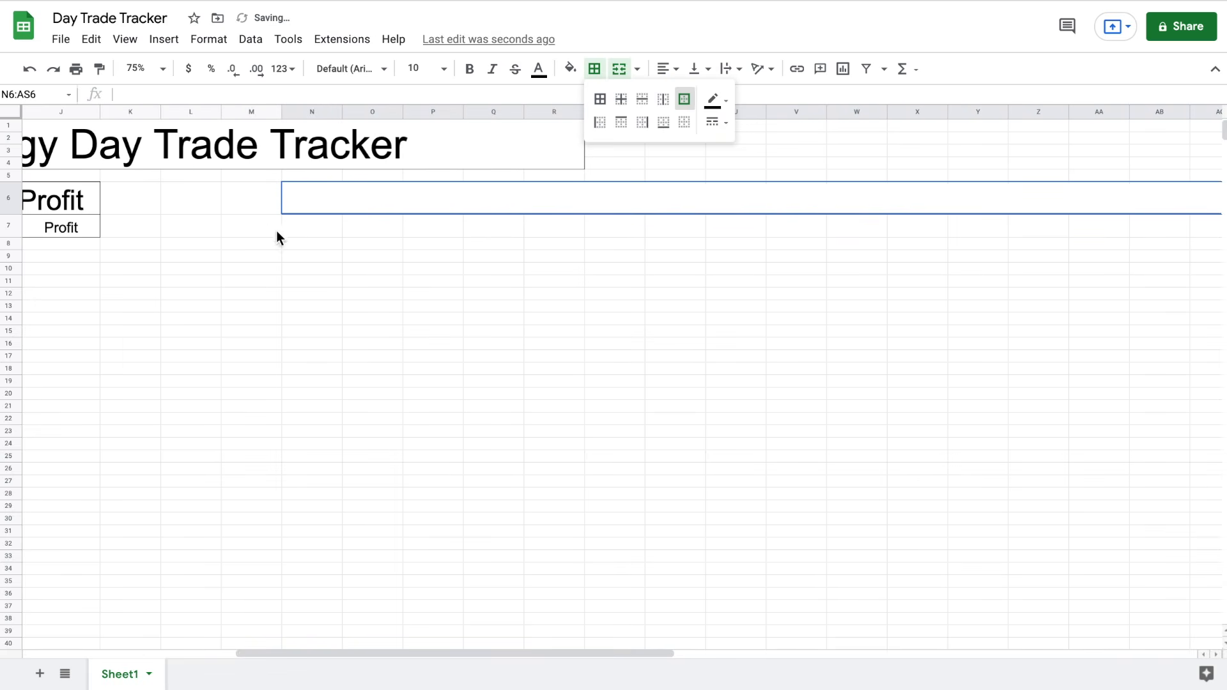
Apply all borders to the cells M7:AS7 beneath the merged heading cell
drag(269, 221, 1000, 235)
click(595, 69)
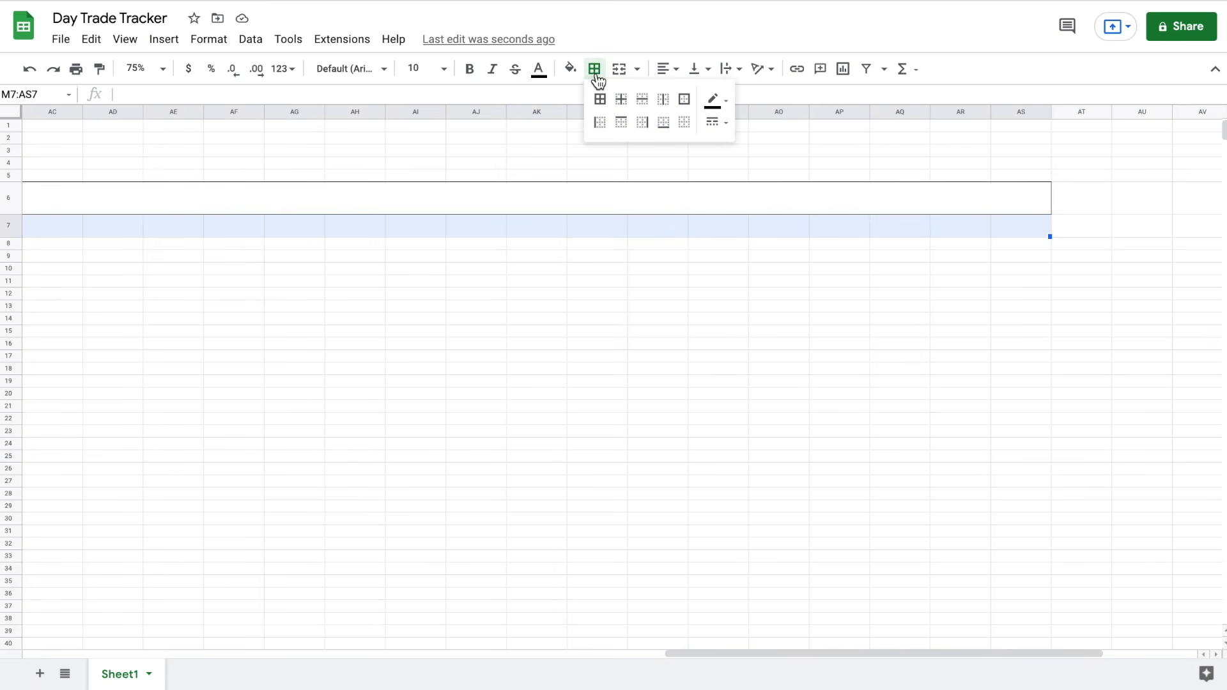
click(601, 100)
scroll(568, 208, left, 10)
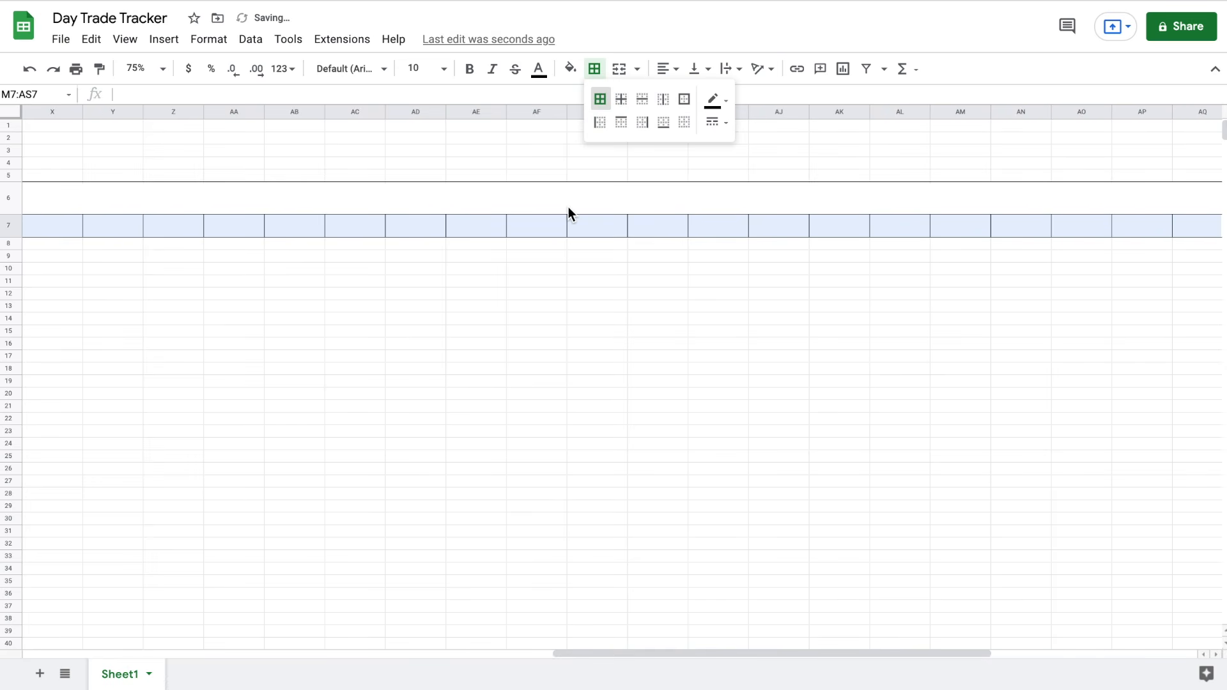
scroll(568, 206, left, 6)
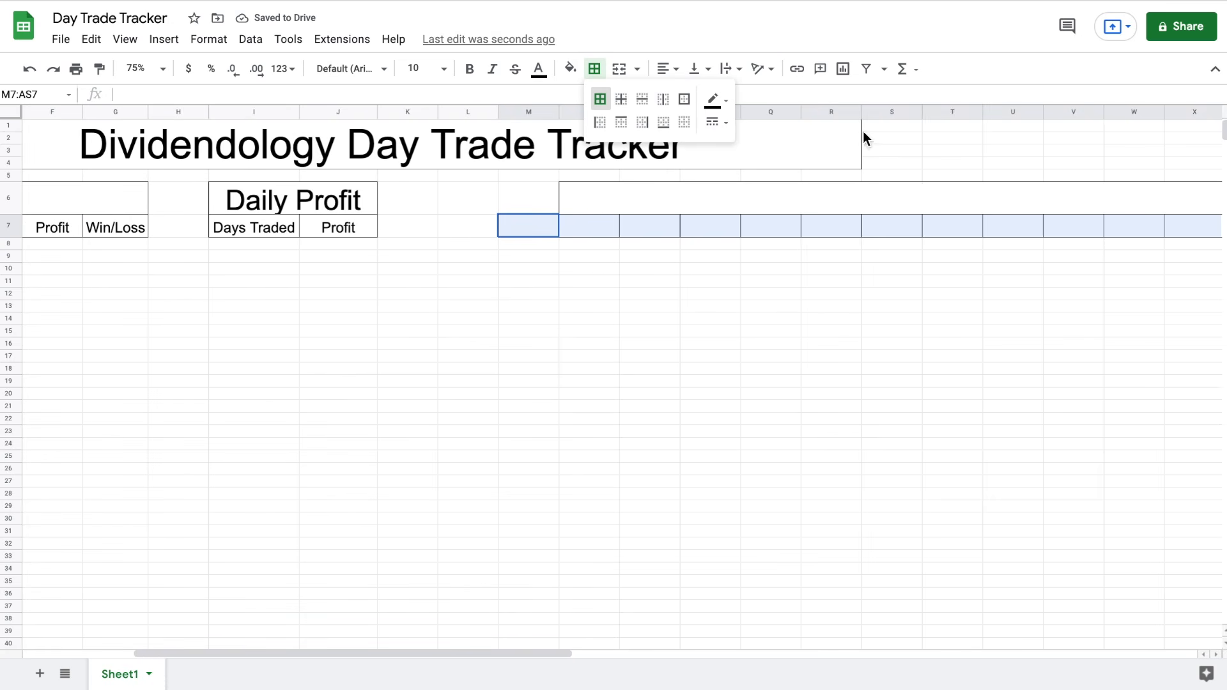
click(682, 237)
Enter the heading "Days of the Month" in the merged cell N6:AS6
click(531, 200)
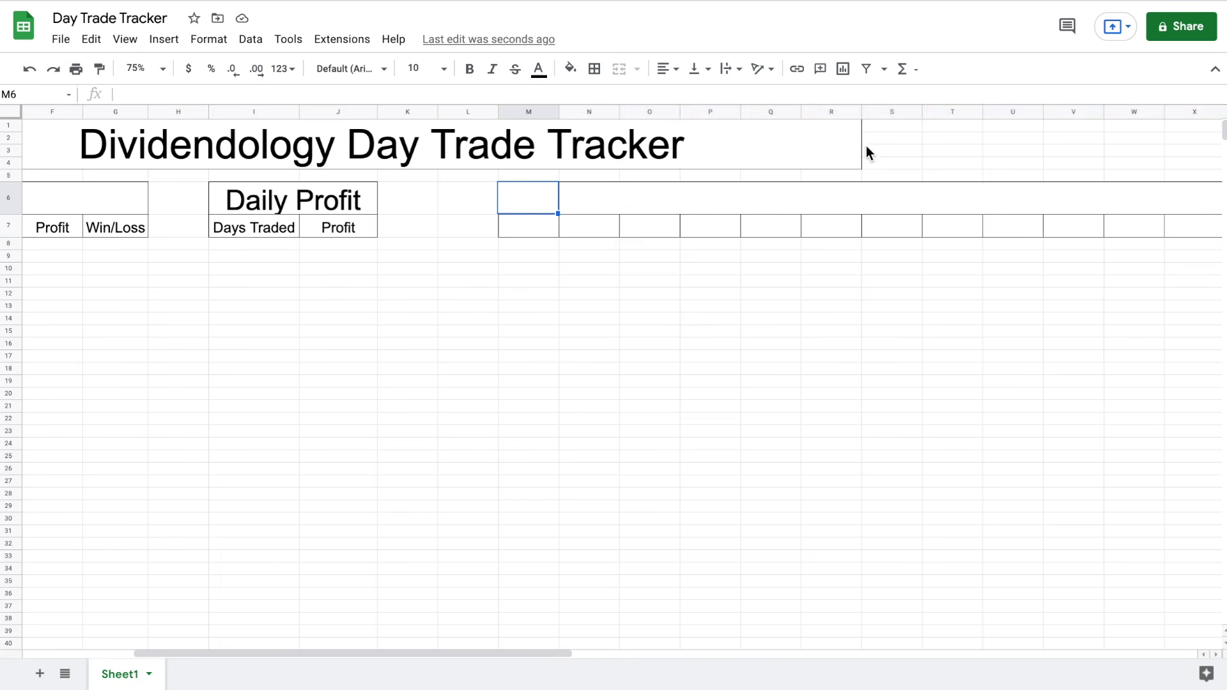
click(676, 196)
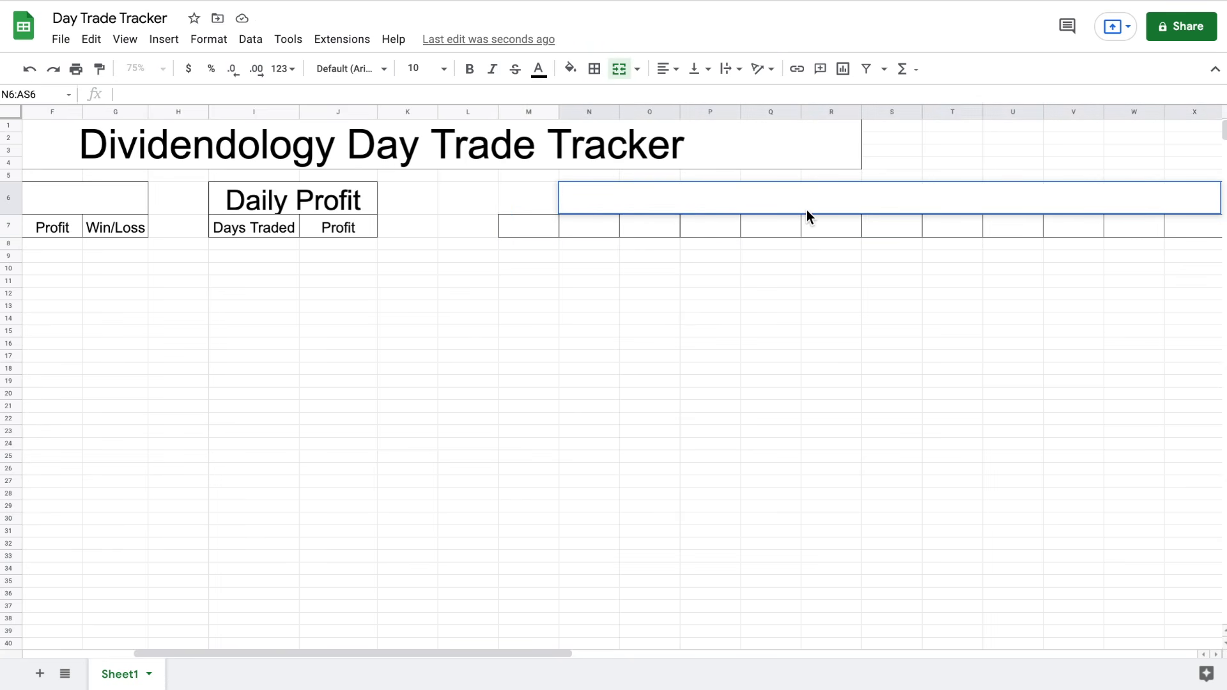
text(Days of the Month)
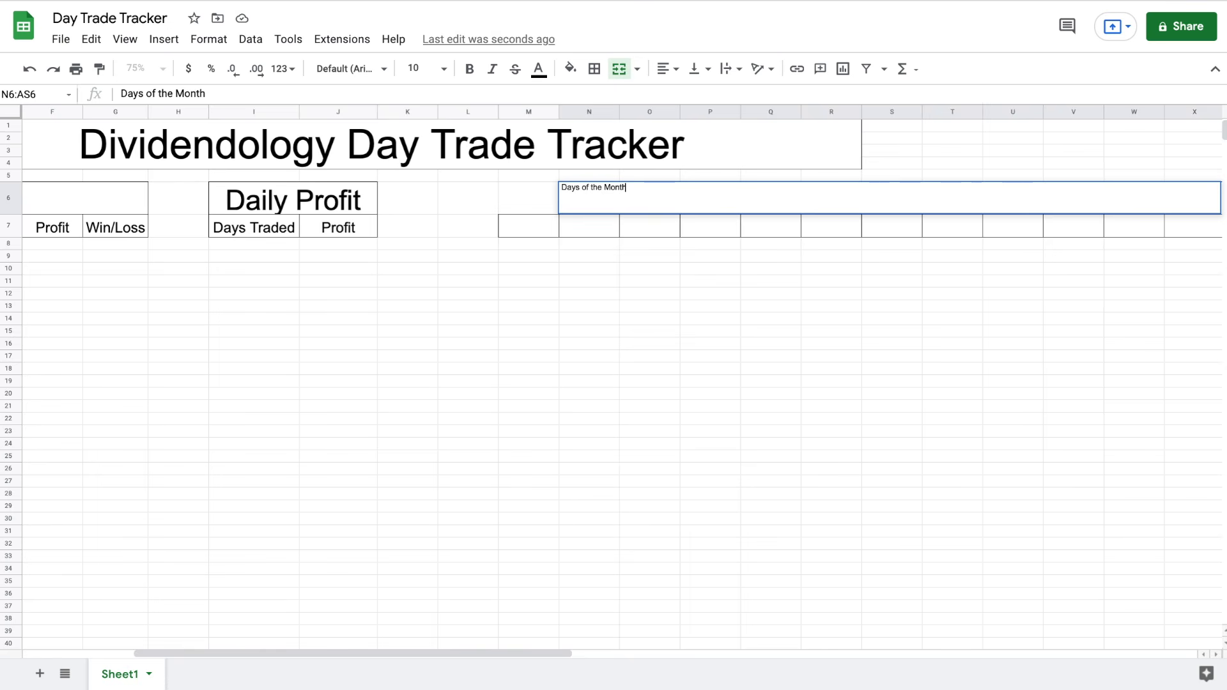
key(Return)
click(902, 200)
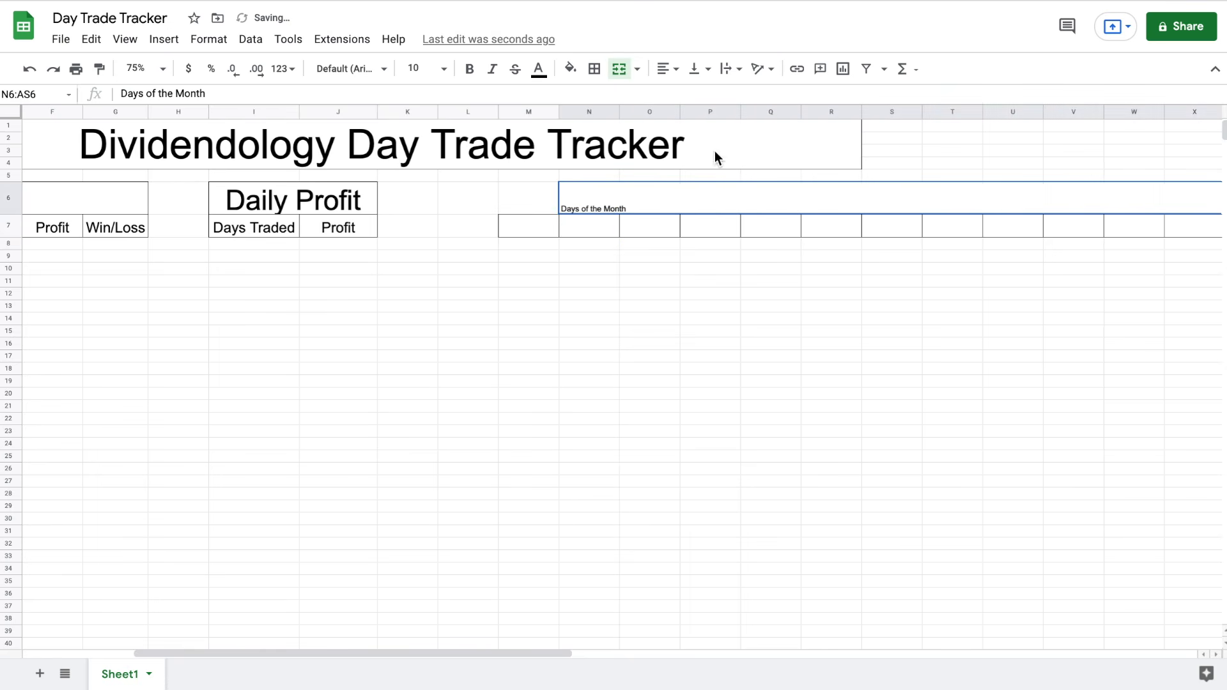
Try centring the Days of the Month heading across N6:AS6, and return it to left alignment
click(663, 71)
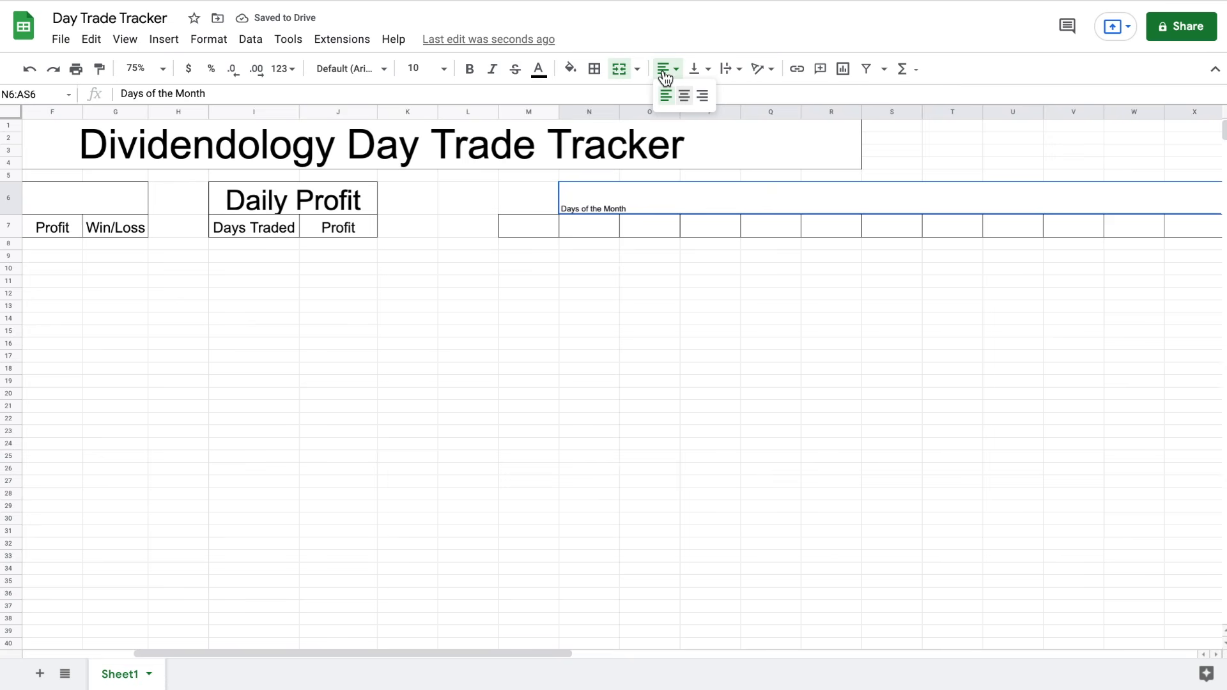
click(681, 97)
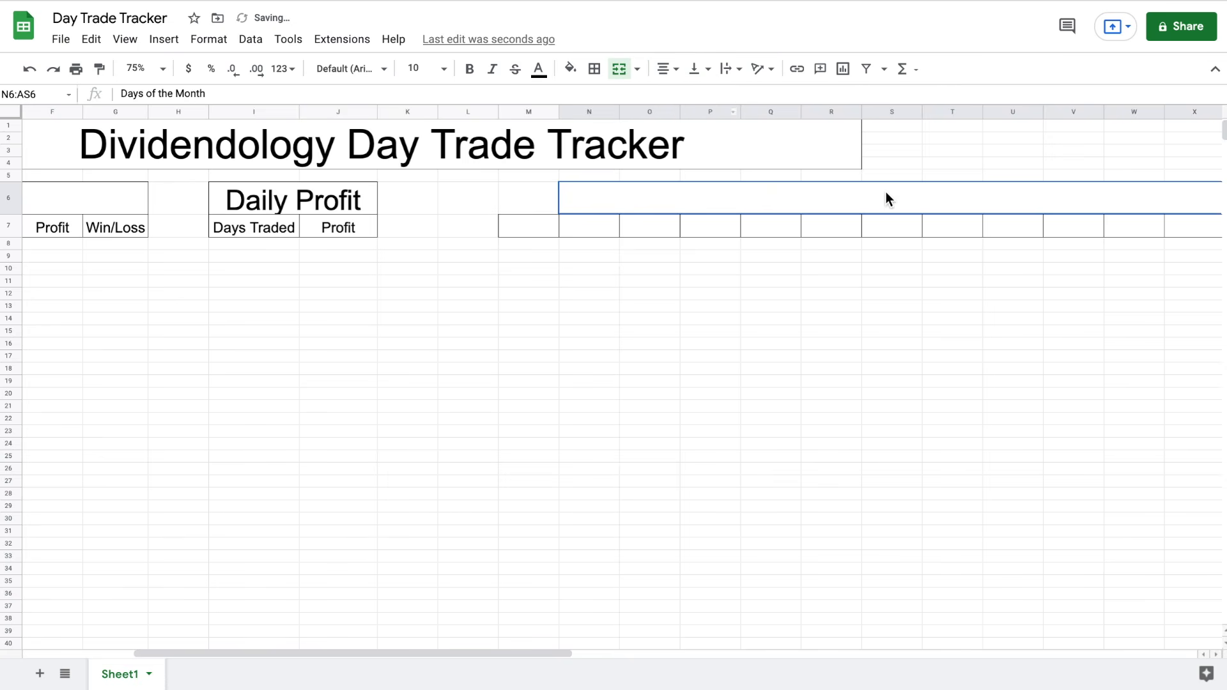
scroll(886, 192, right, 5)
scroll(505, 165, left, 3)
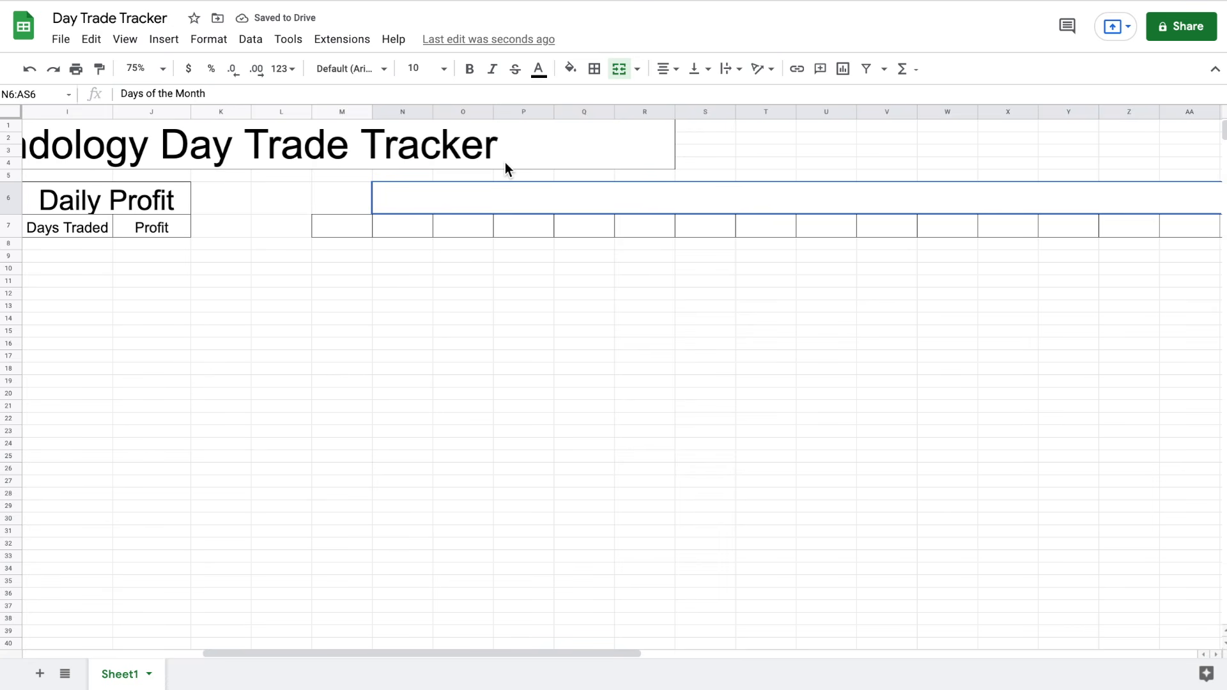
click(624, 76)
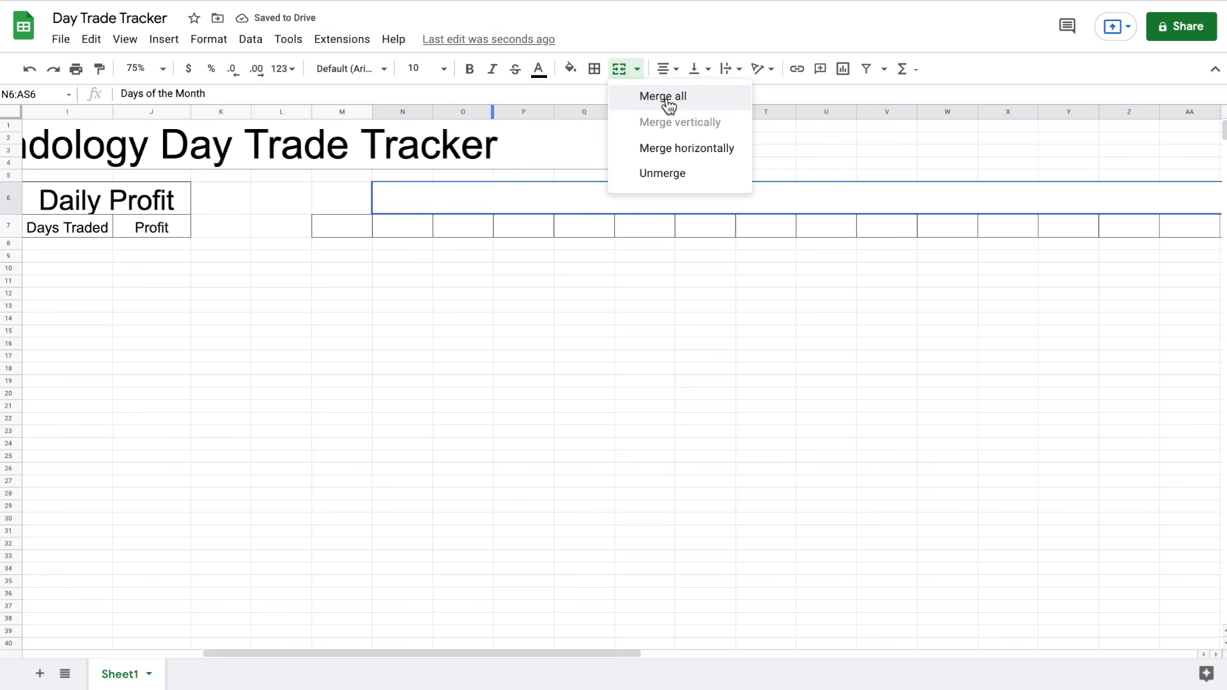
click(566, 165)
click(585, 204)
click(668, 69)
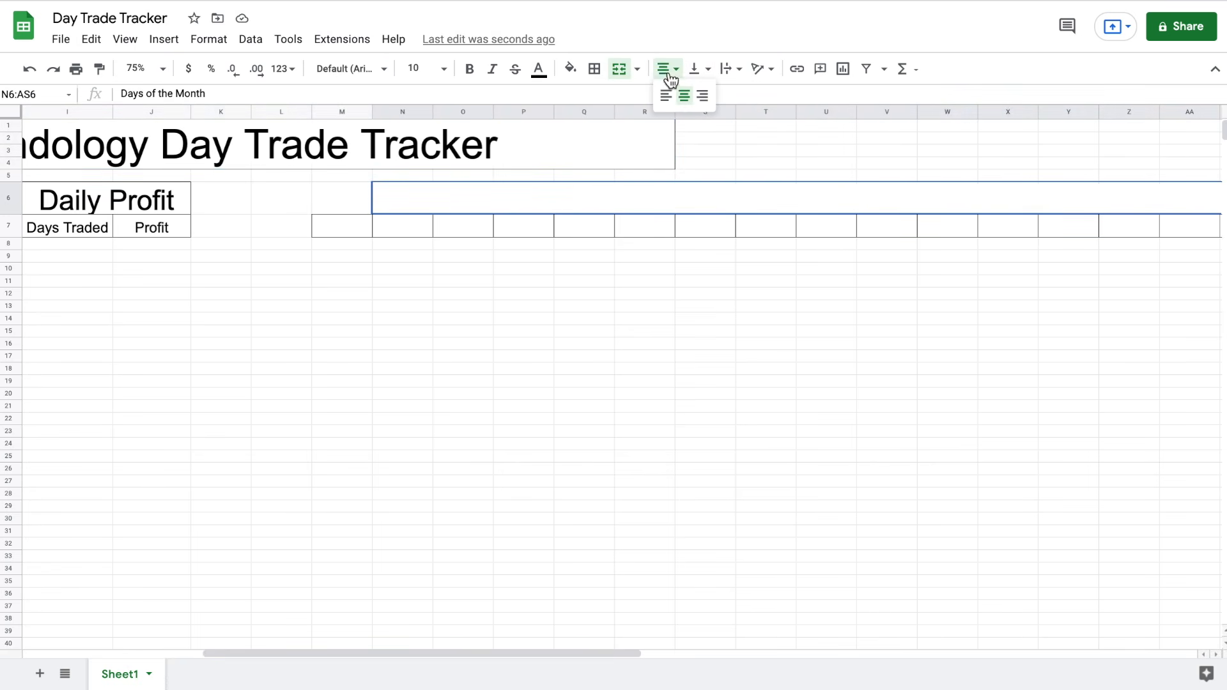
click(663, 95)
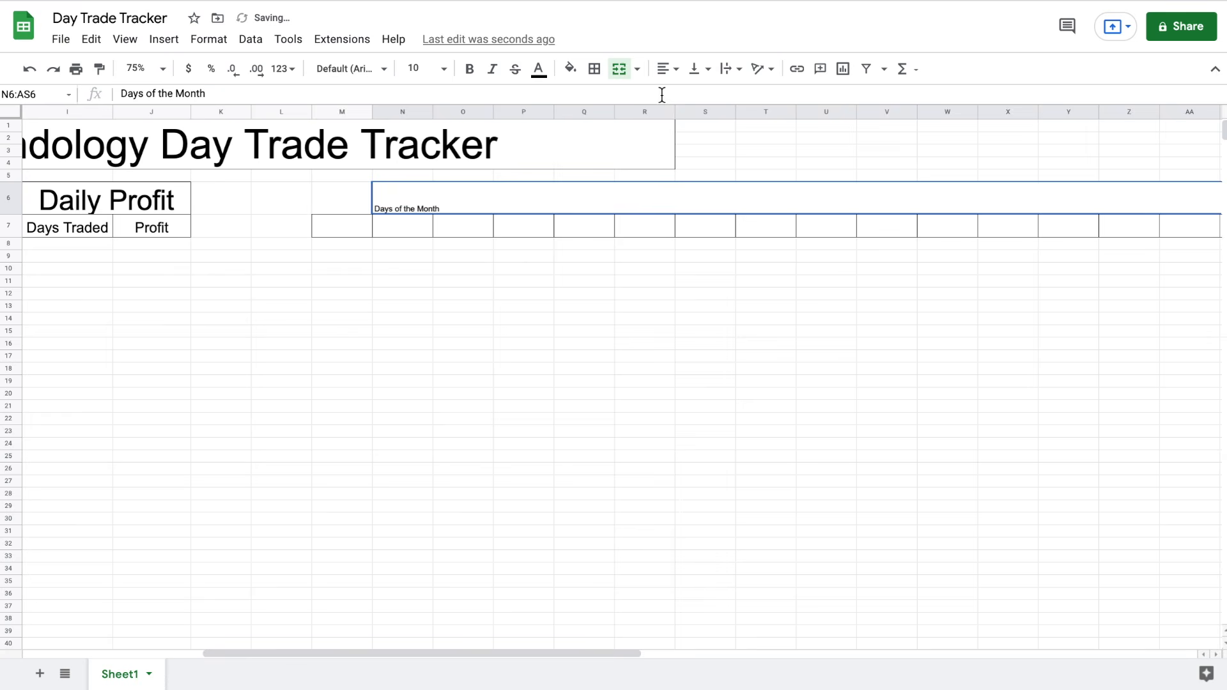
Set the Days of the Month heading to font size 36
click(442, 69)
click(416, 353)
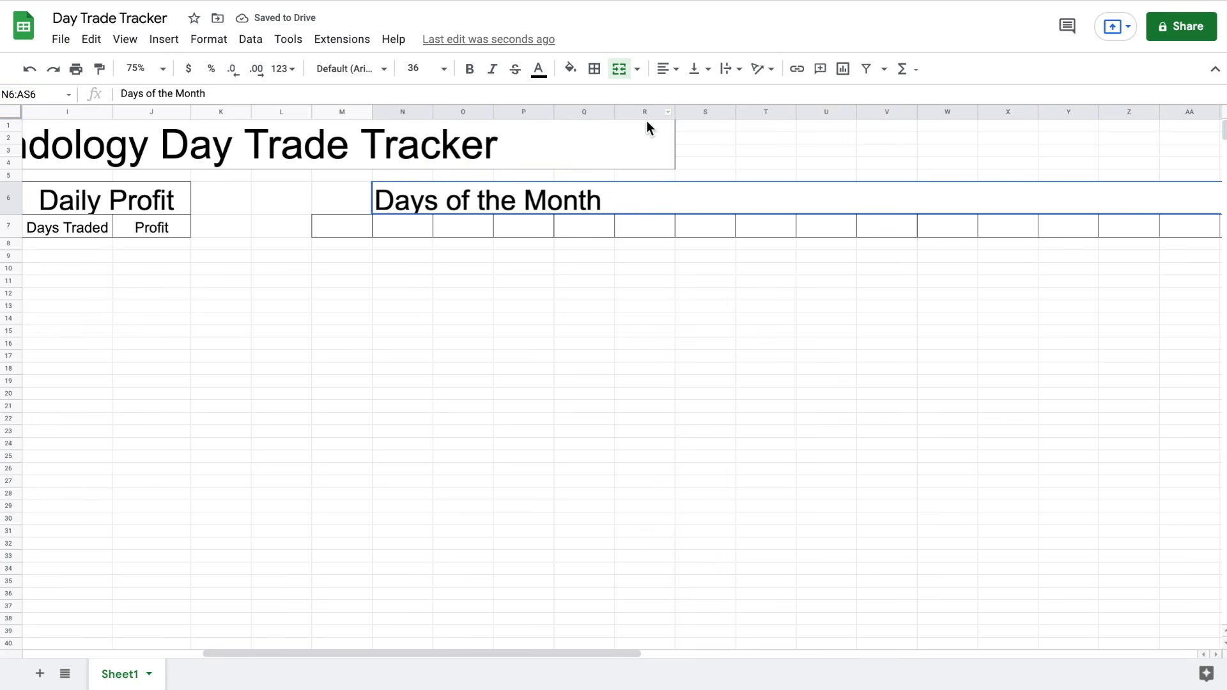
Enter the label "Monthly Total" in cell M7
double_click(343, 225)
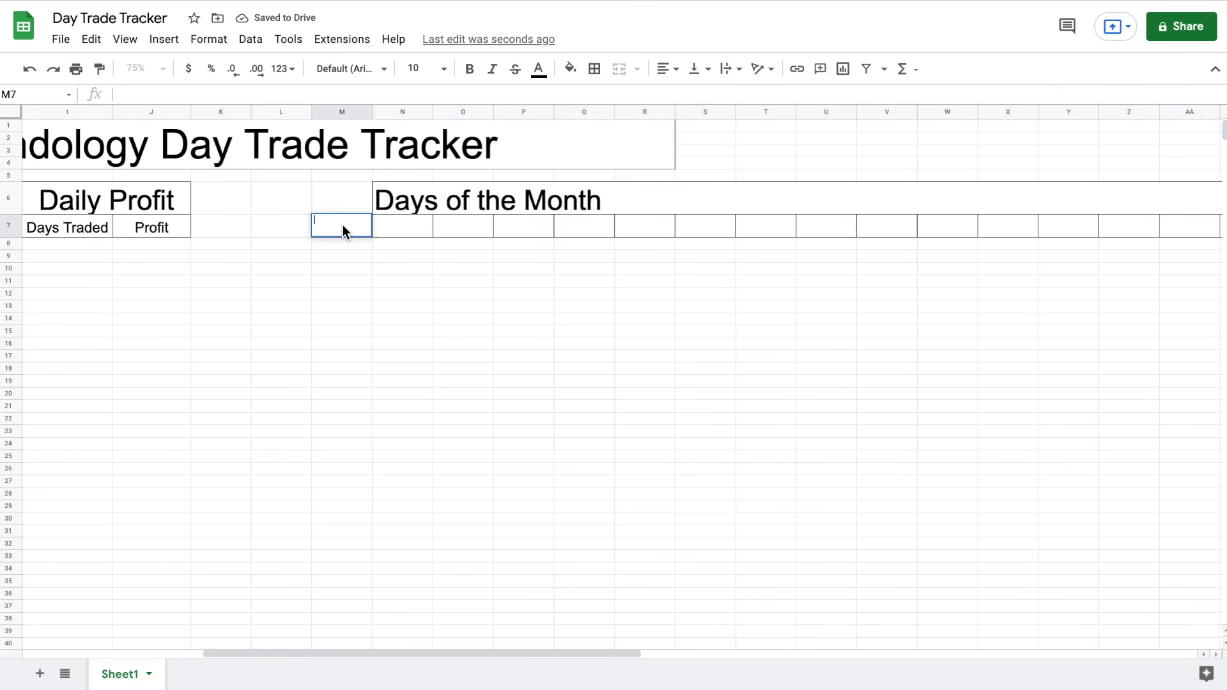
text(Monthly Tot)
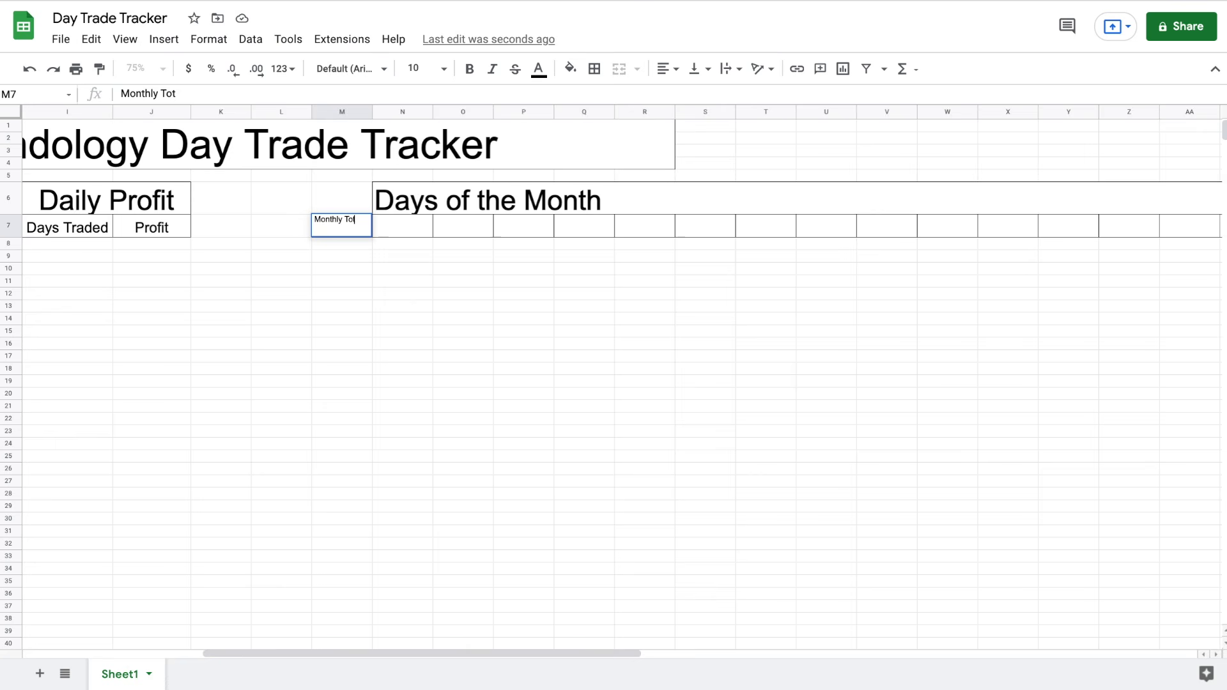
text(al)
key(Return)
Centre the Monthly Total label in M7 at font size 14 and widen column M to fit it
click(353, 226)
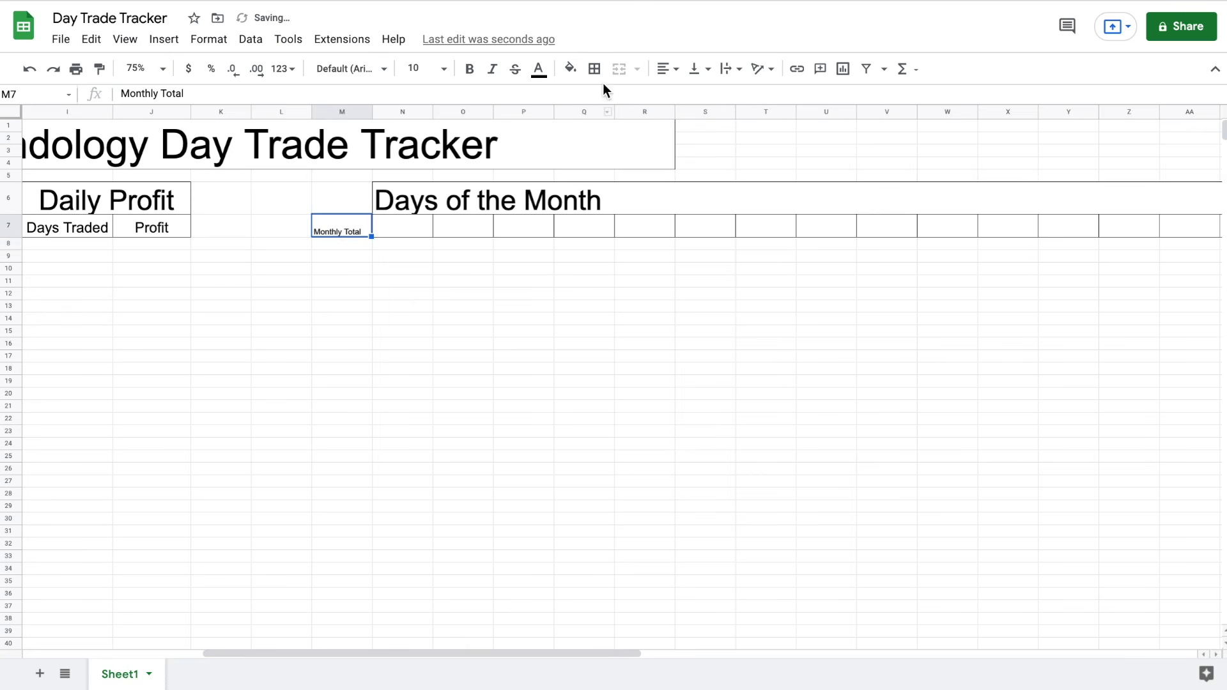
click(664, 71)
click(684, 96)
click(440, 72)
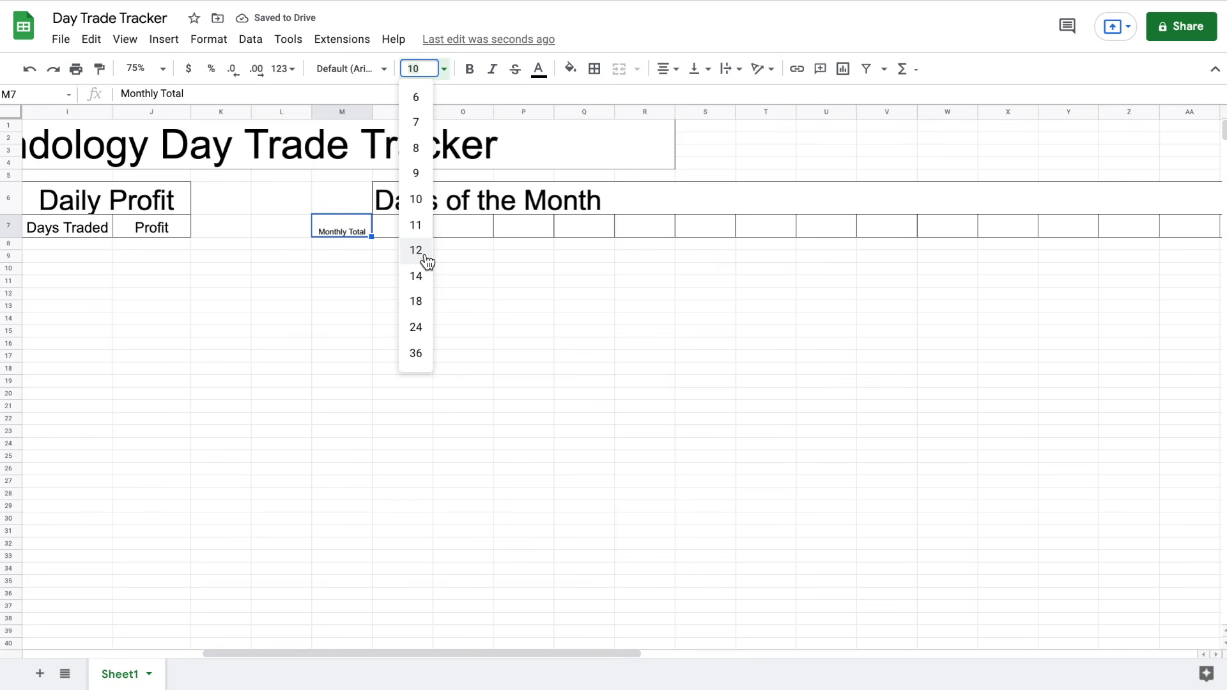
click(416, 276)
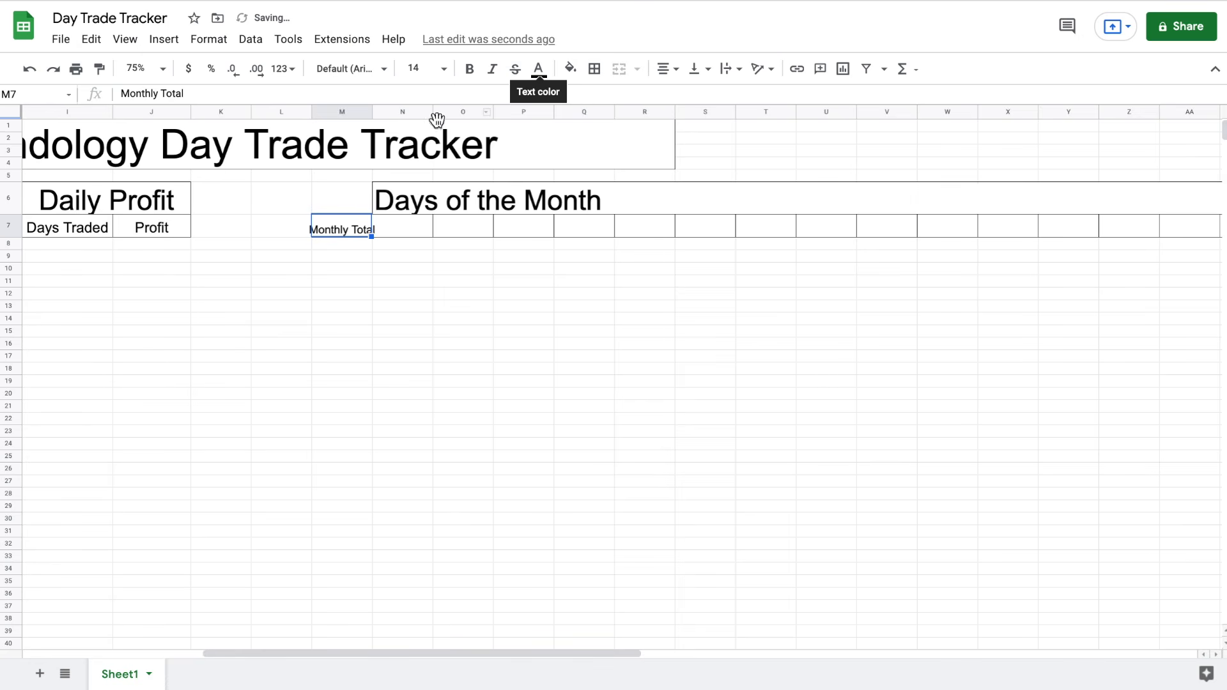
drag(372, 113, 381, 113)
click(471, 281)
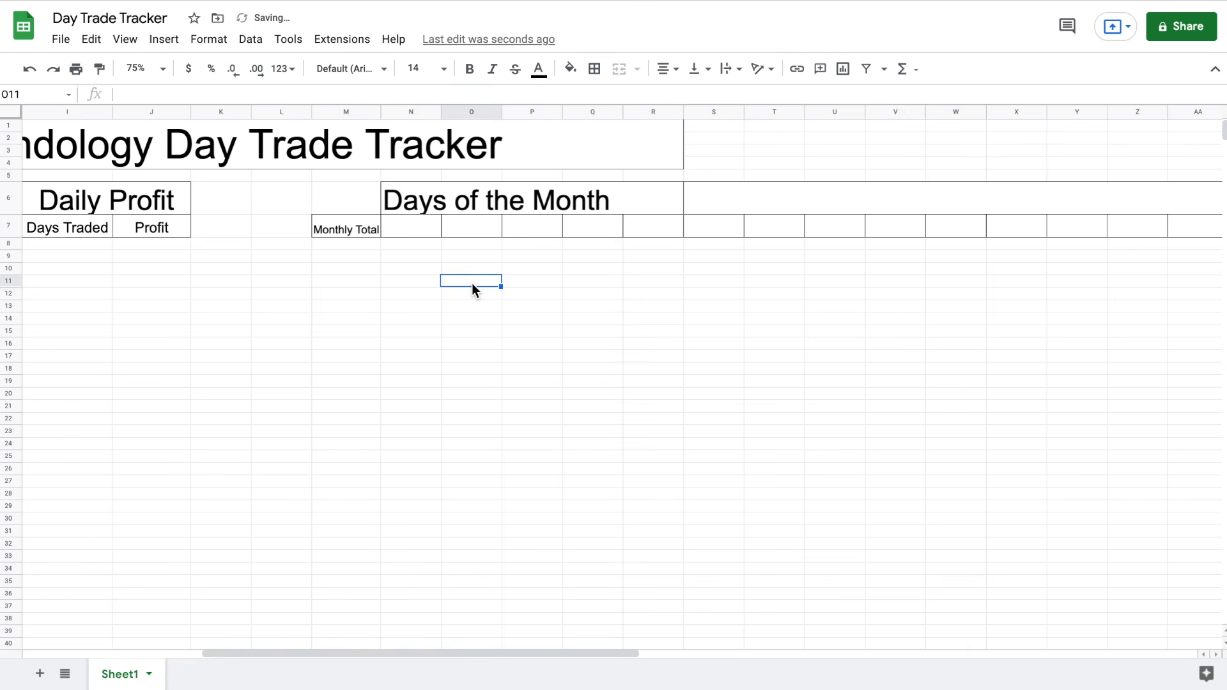
Enter 1 in N7 as the first day of the month
click(425, 228)
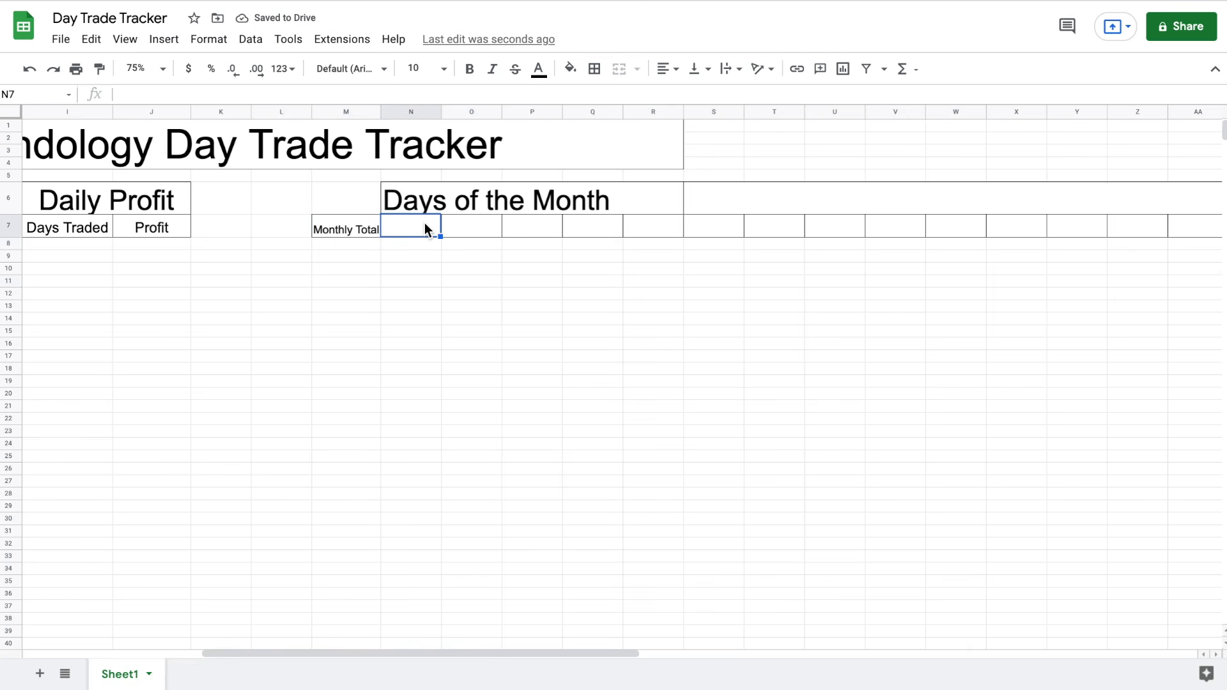
text(1)
key(Return)
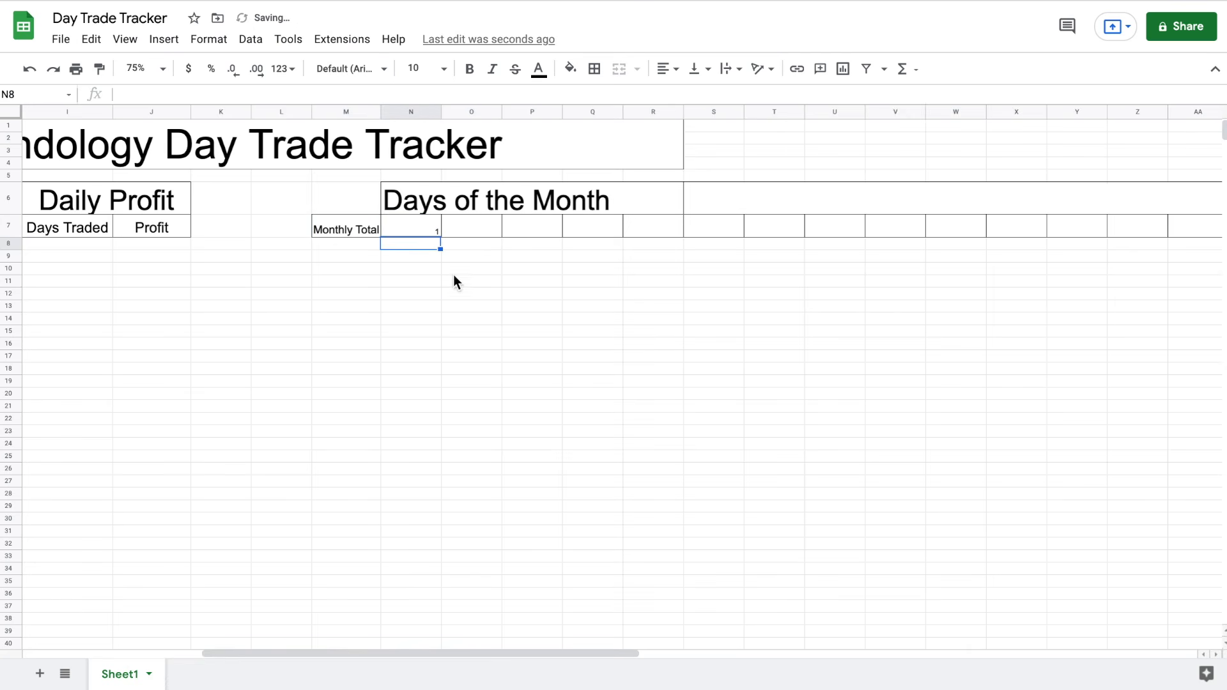
Enter the formula =N7+1 in O7 for the second day of the month
click(485, 233)
text(=)
click(416, 229)
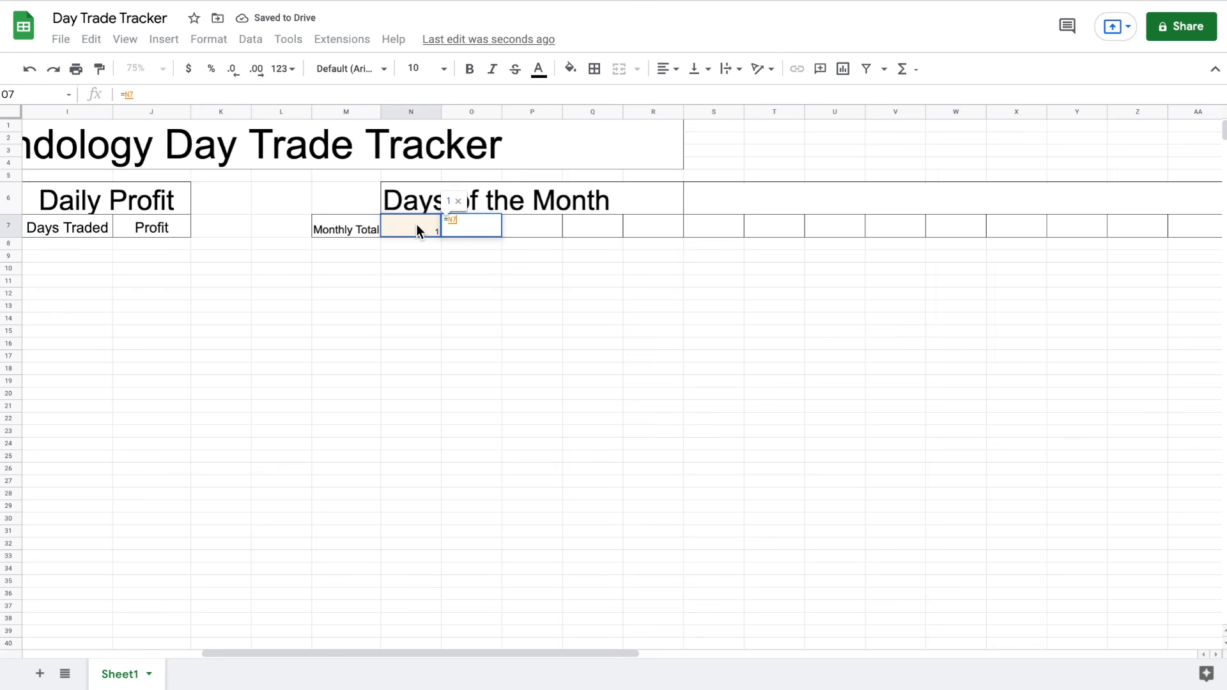
text(+)
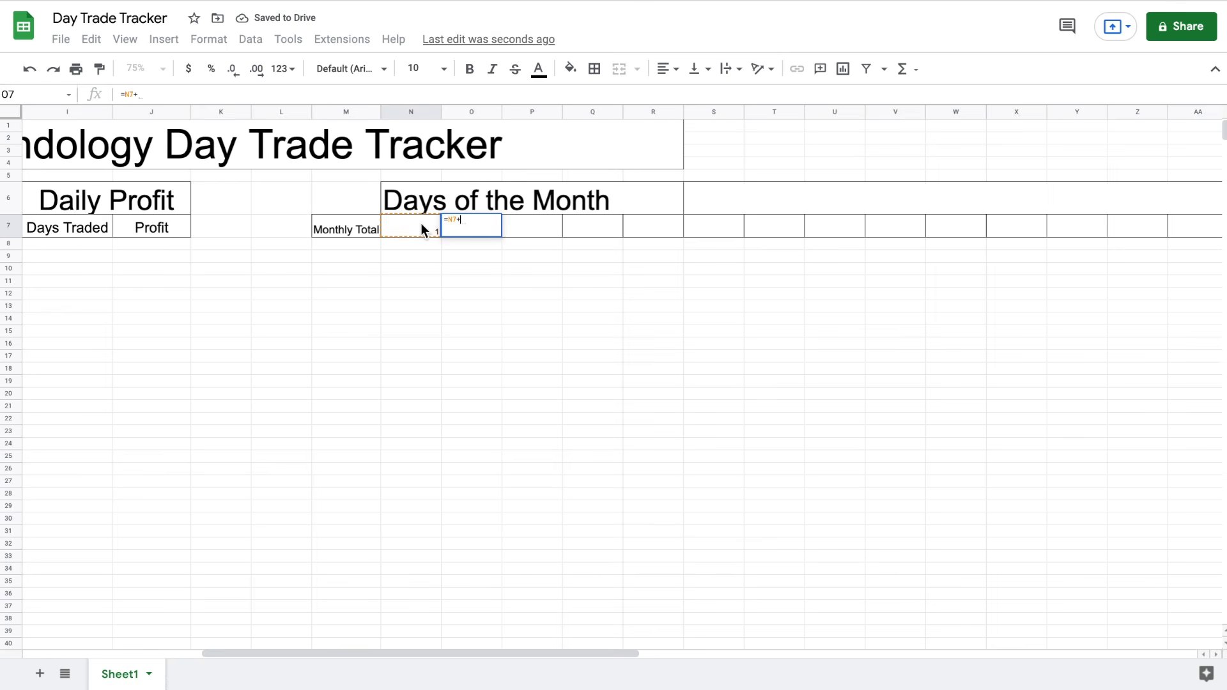
click(420, 229)
key(BackSpace)
key(BackSpace)
text(1)
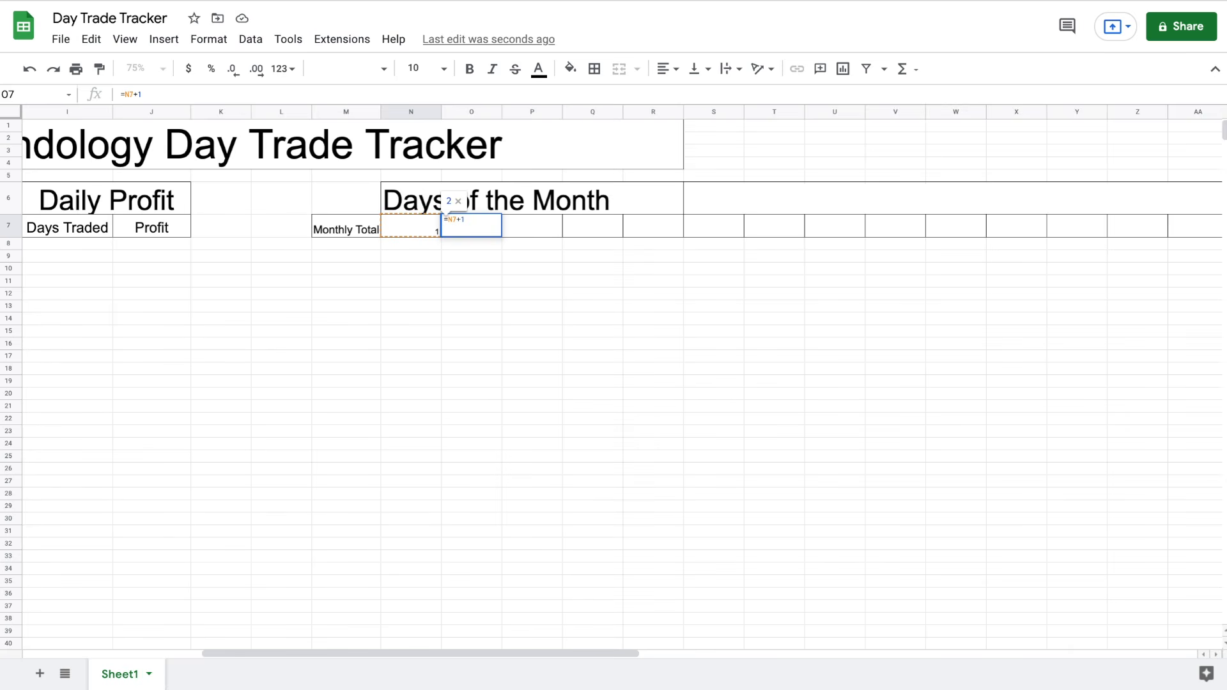
key(Return)
Fill the day formula from O7 across to AS7 and clear the surplus day in AS7
click(482, 233)
drag(595, 235, 1016, 224)
drag(980, 221, 980, 224)
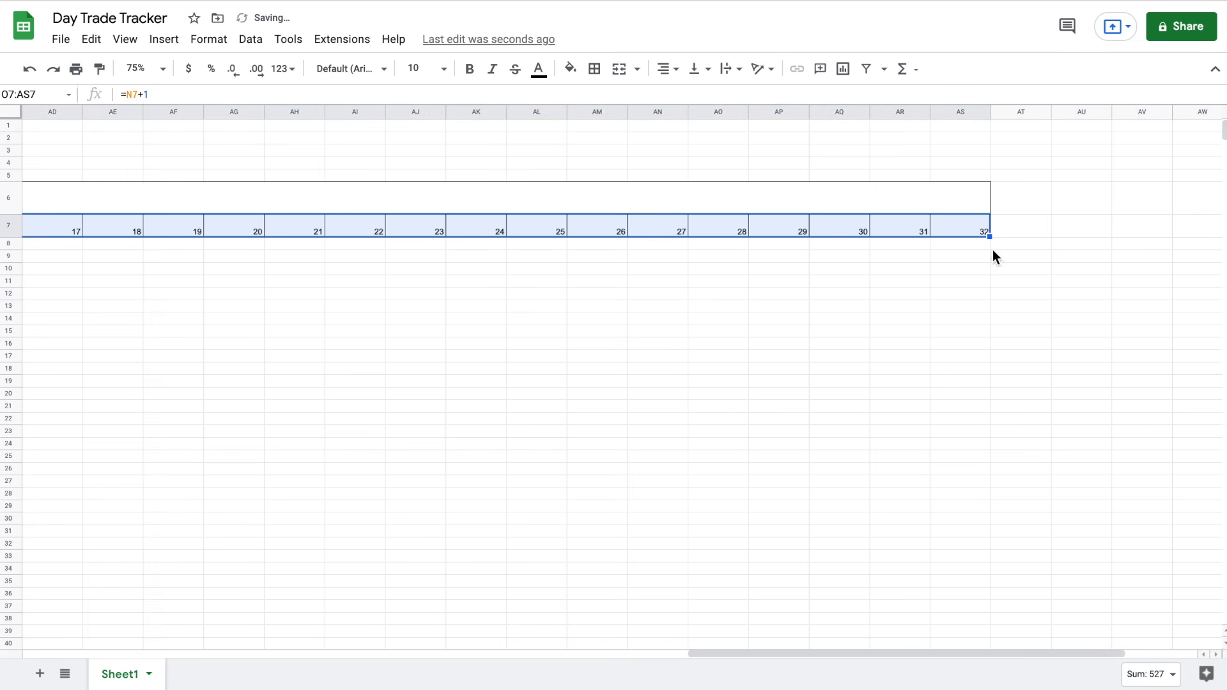
click(961, 231)
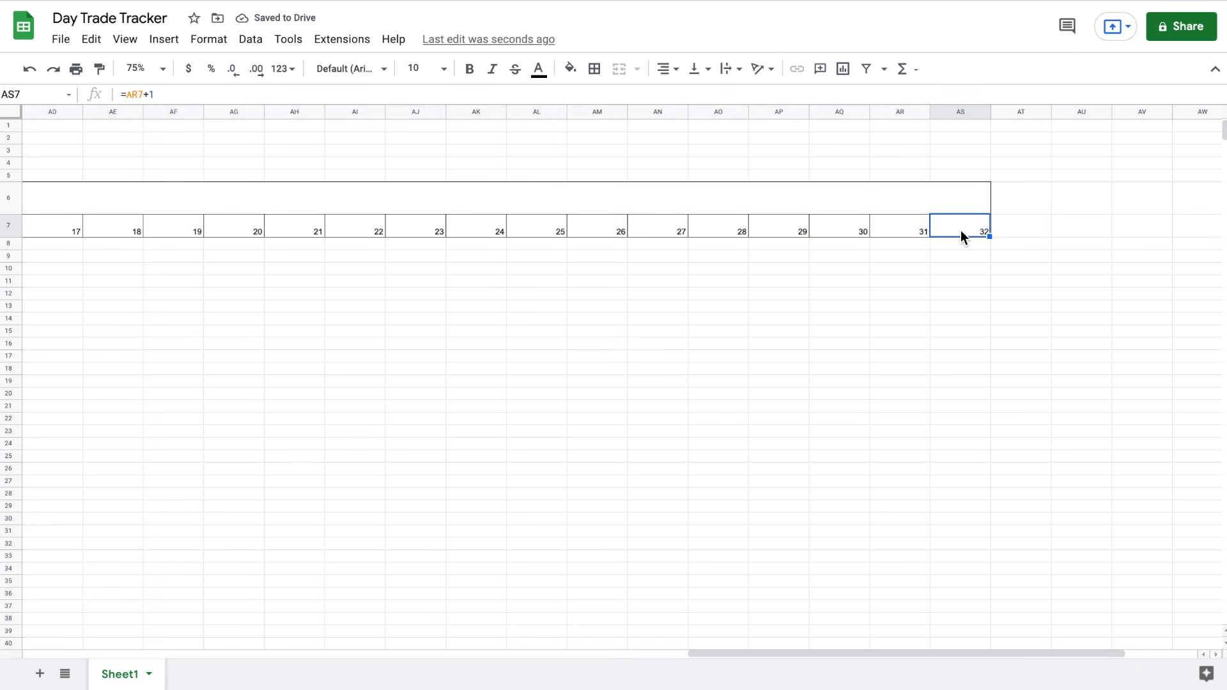
key(Delete)
Unmerge the Days of the Month heading cells N6:AS6
click(938, 193)
click(619, 71)
scroll(1048, 236, right, 10)
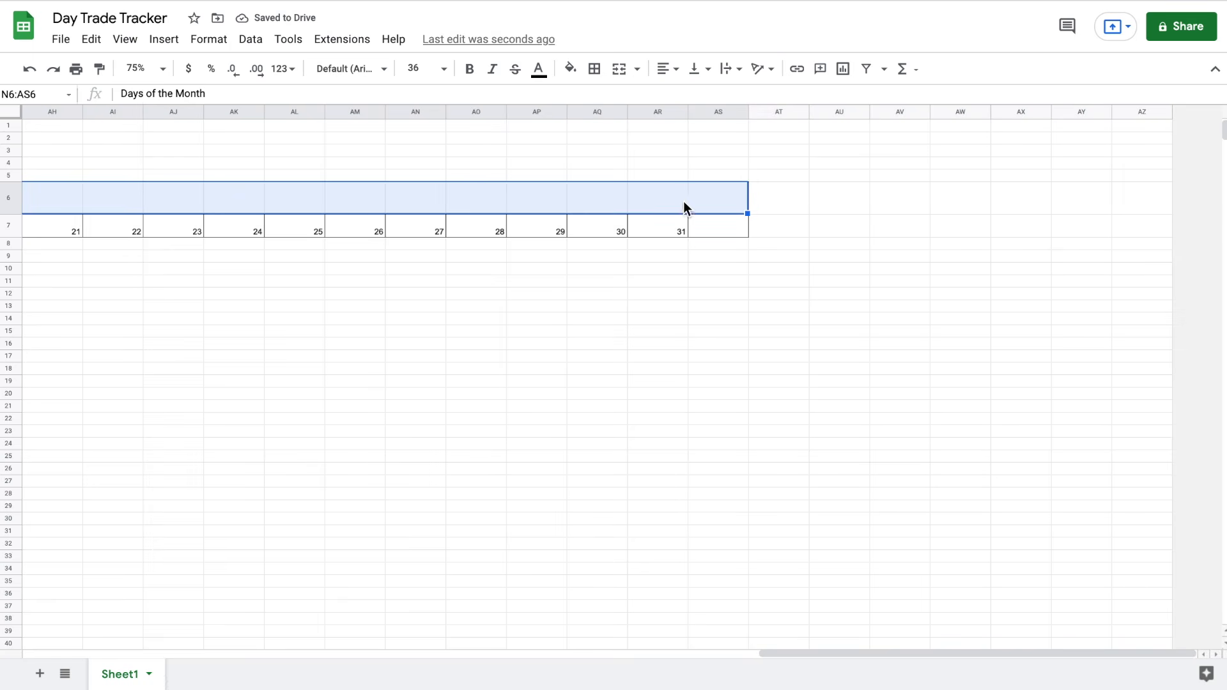
Remove all borders from the empty cell AS7
click(710, 231)
click(594, 68)
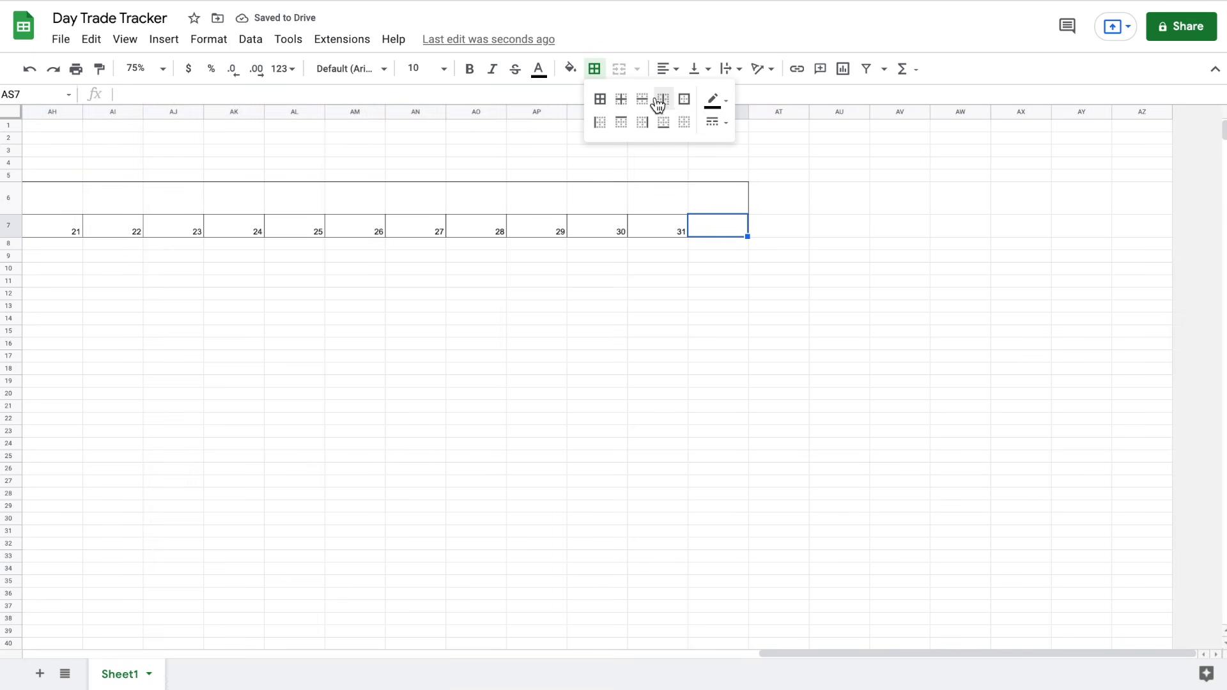
click(684, 123)
click(780, 203)
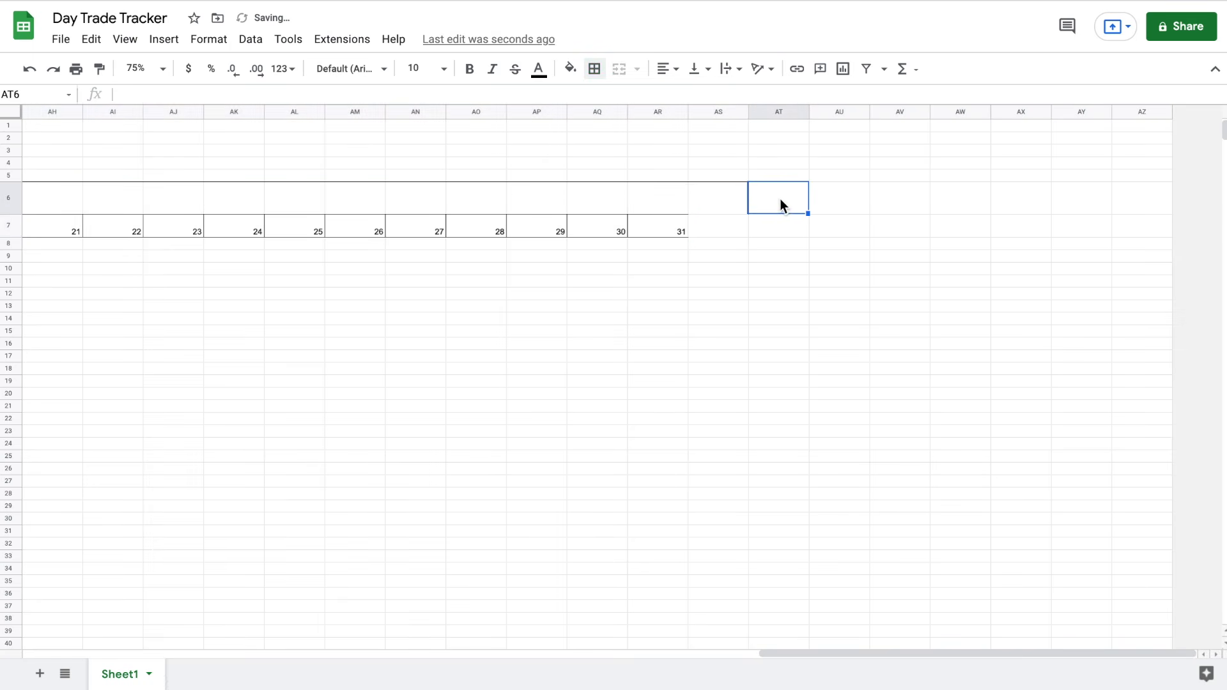
Apply an outer border to AR7, the cell for day 31
click(668, 217)
click(596, 69)
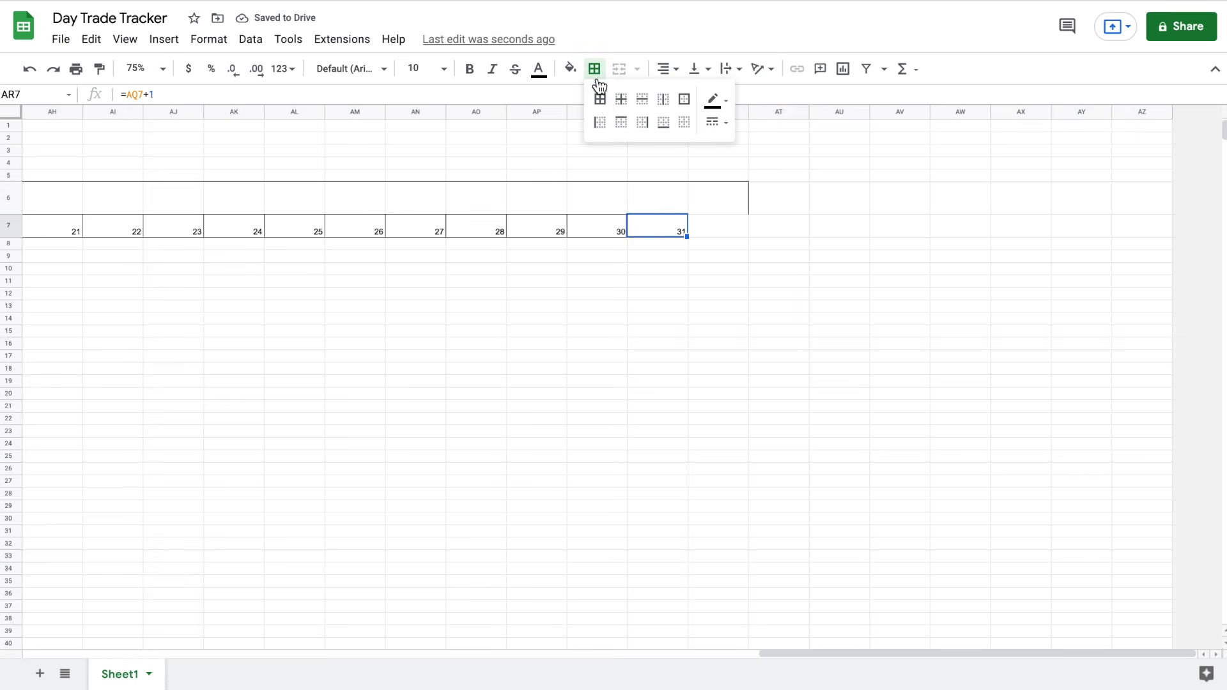
click(684, 98)
click(721, 200)
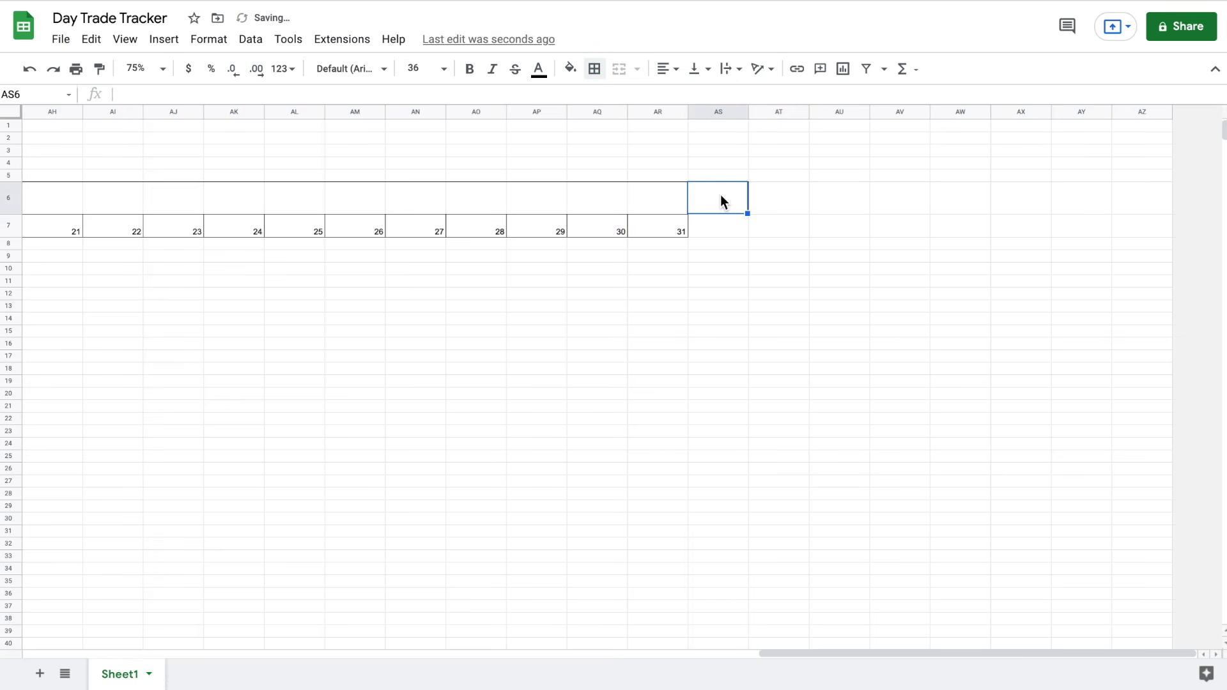
Clear the borders of AS6, the surplus heading cell past day 31
click(638, 194)
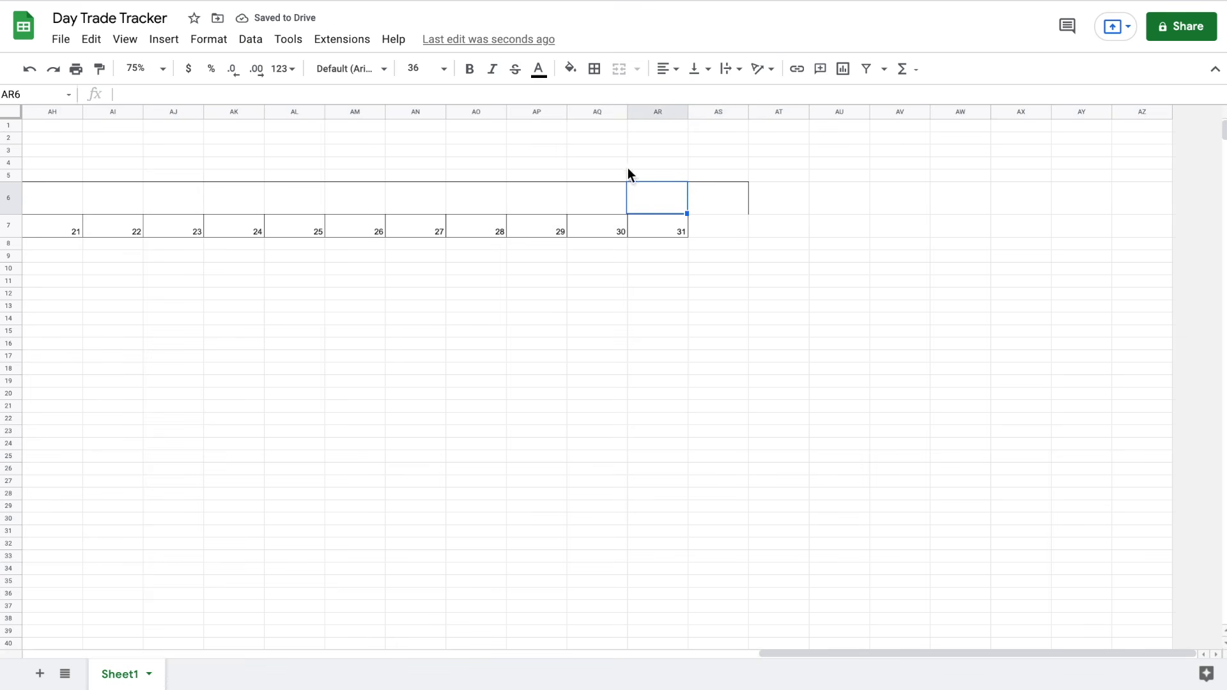
click(641, 164)
drag(630, 186, 708, 193)
click(708, 193)
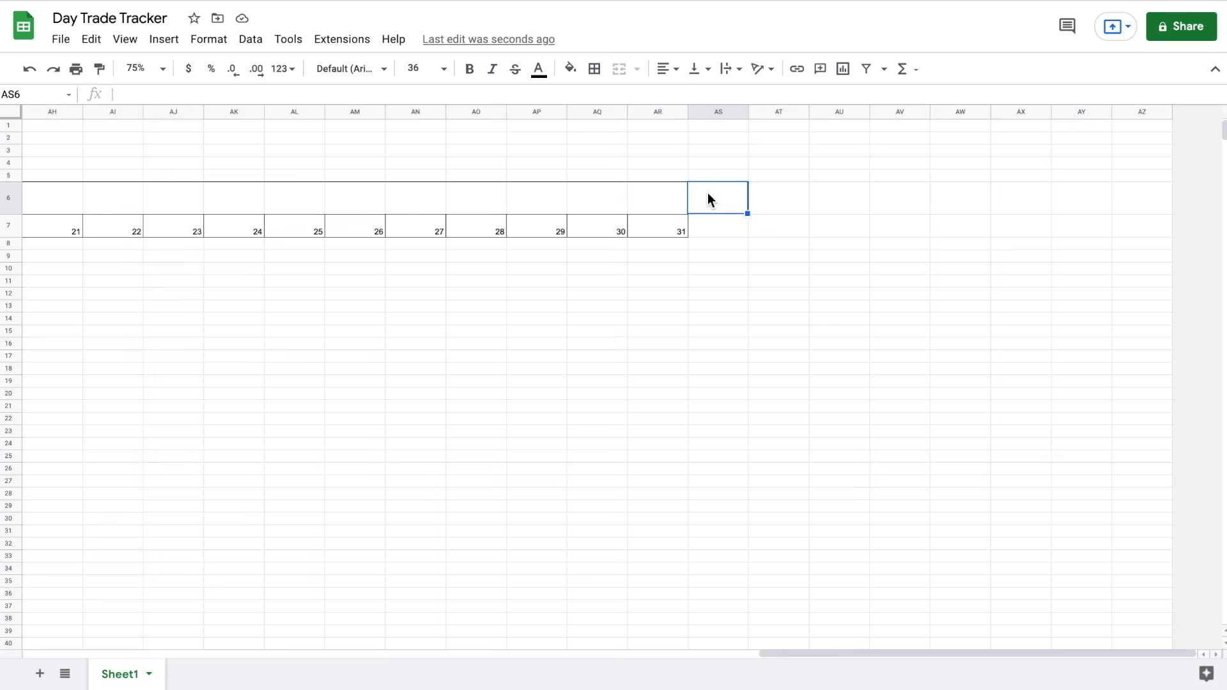
click(594, 69)
click(682, 123)
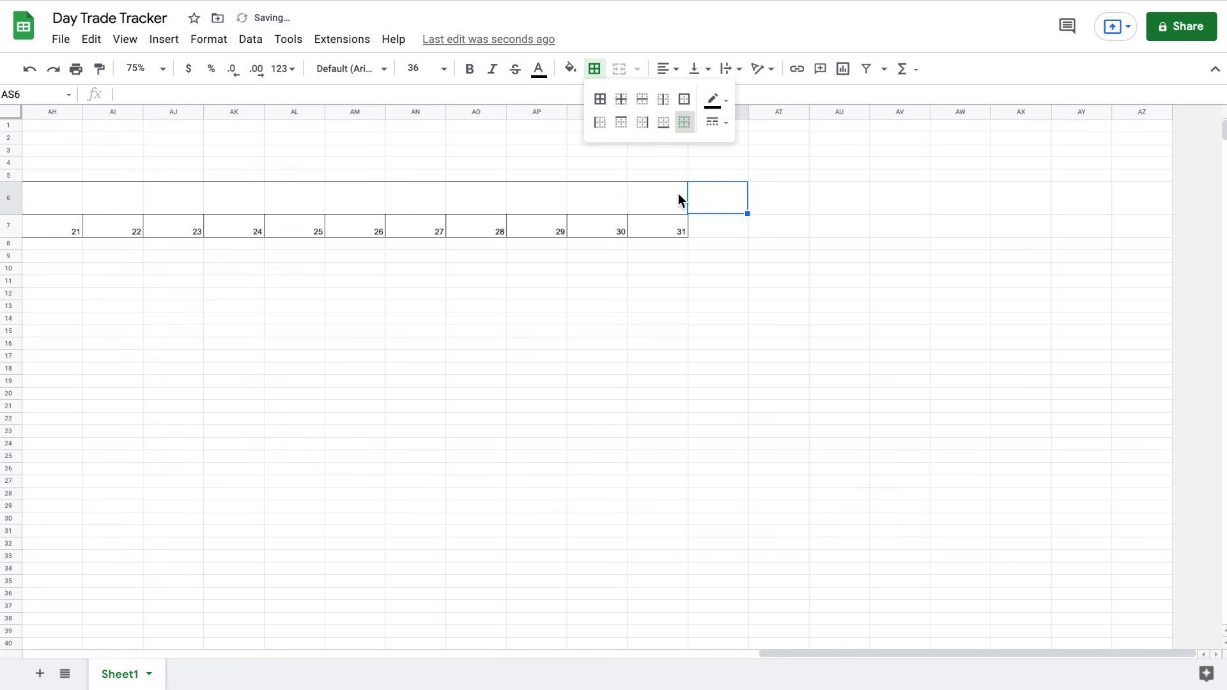
Try an outer border around the single heading cell AR6 above day 31
click(661, 202)
click(594, 68)
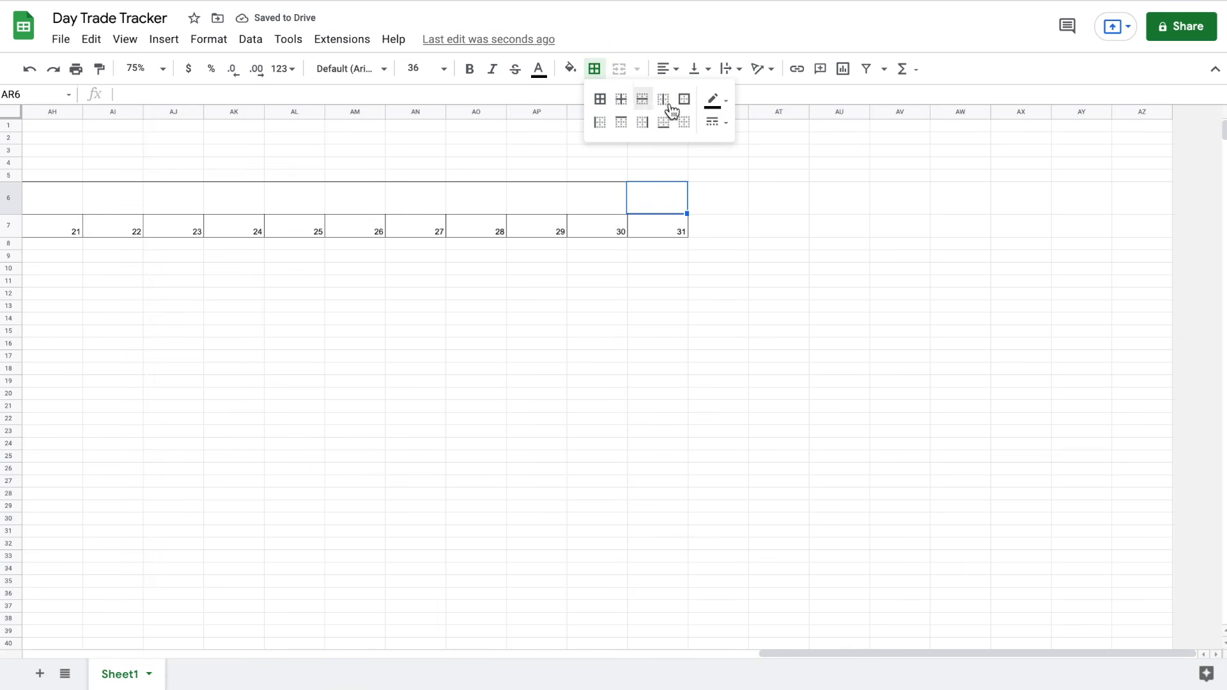
click(679, 101)
click(752, 213)
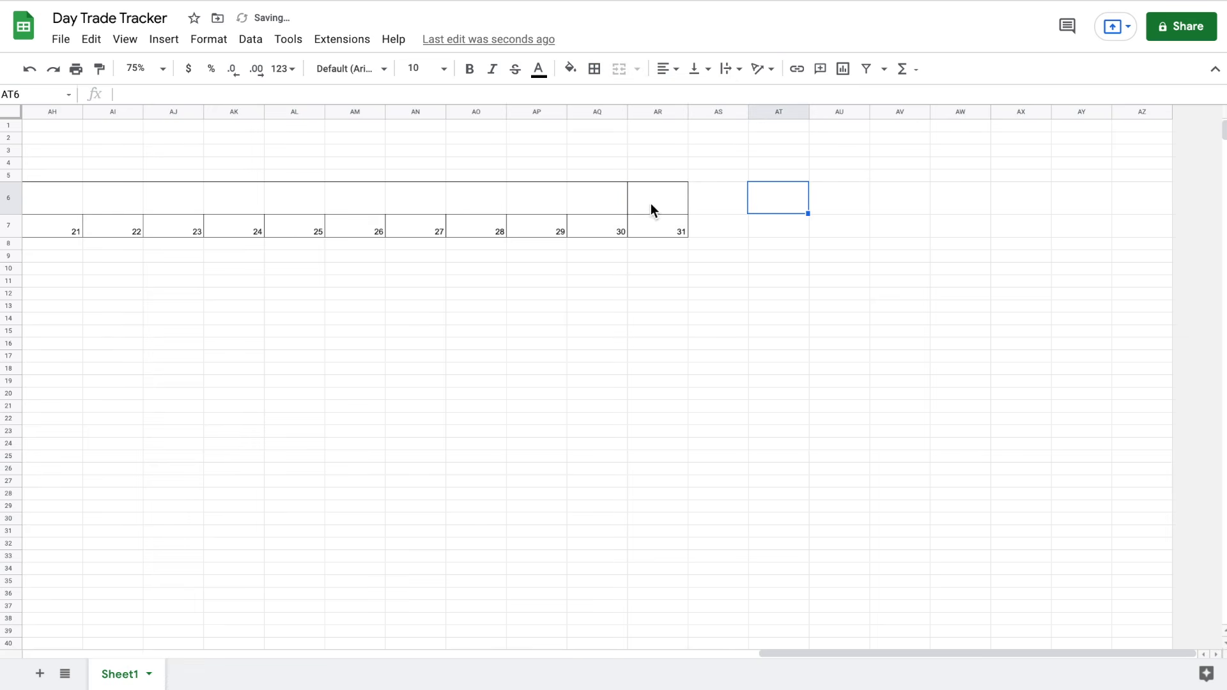
Clear all borders from the heading cells AQ6:AR6
drag(619, 193, 647, 198)
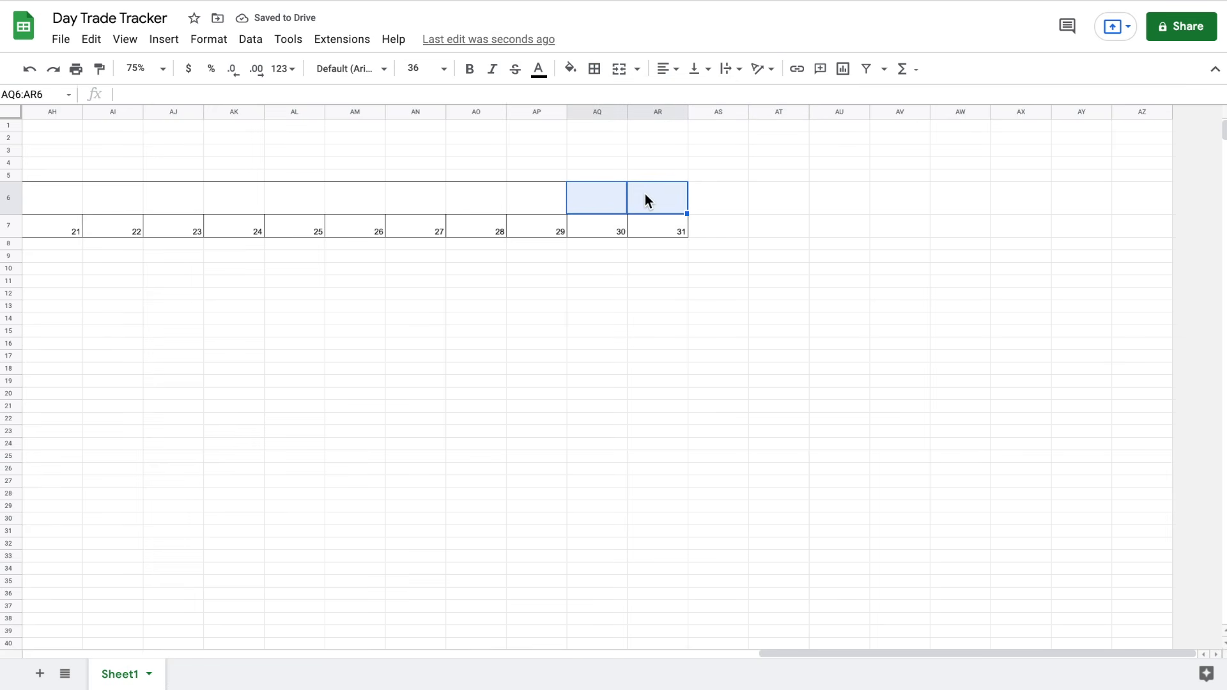
click(594, 68)
click(676, 123)
click(548, 203)
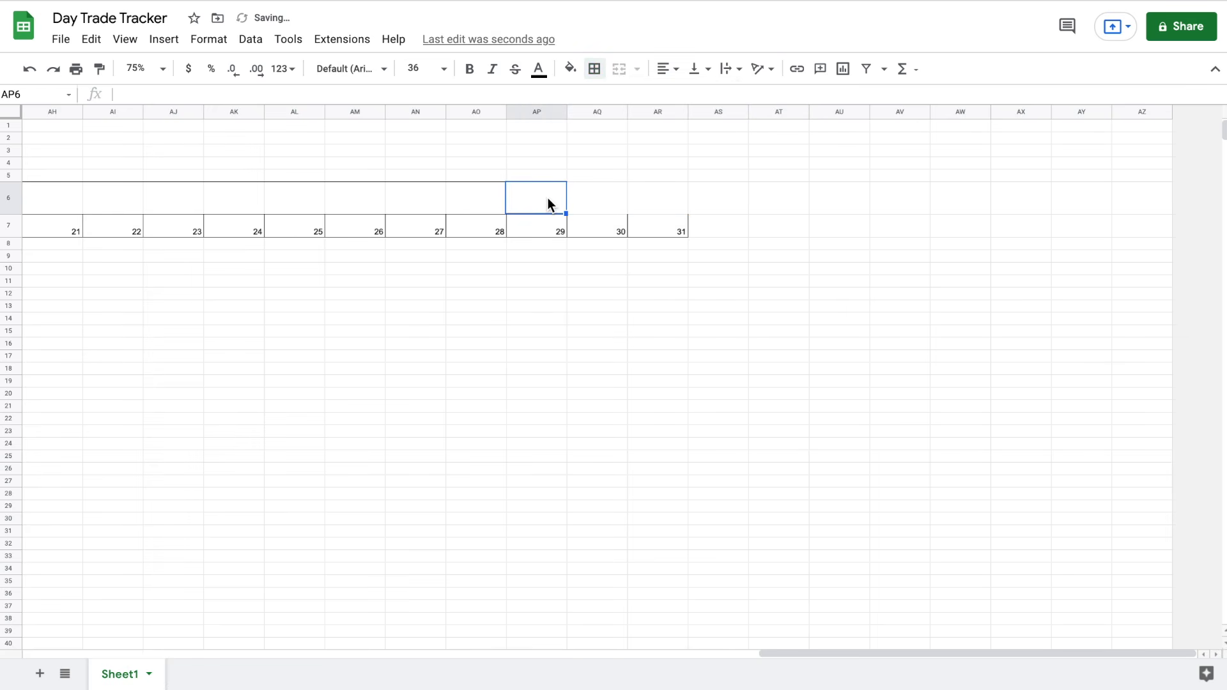
Apply an outer border around the heading cells AO6:AR6
drag(486, 199, 653, 200)
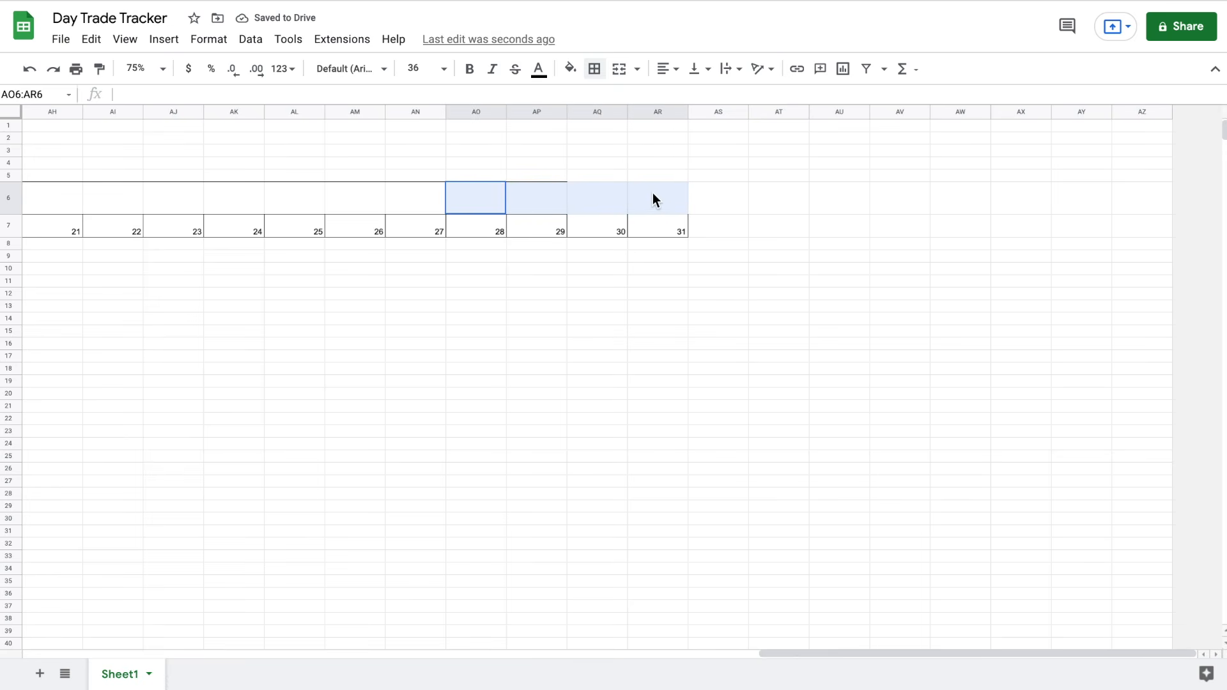
click(594, 68)
click(683, 101)
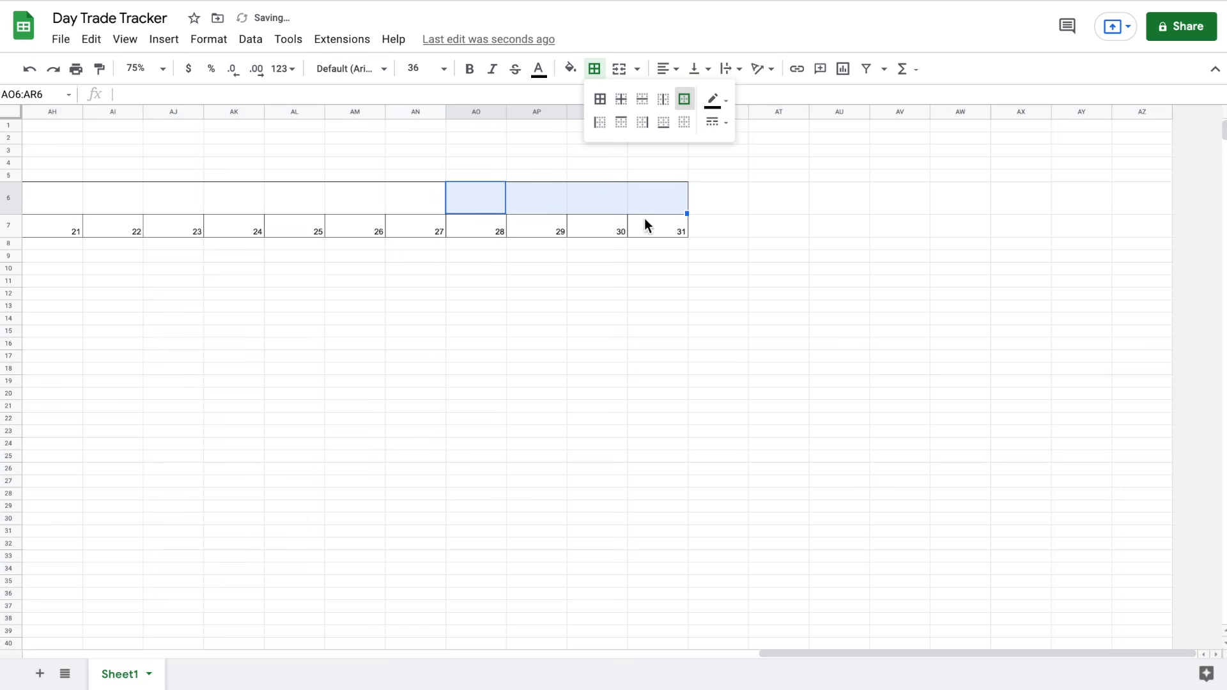
Merge N6:AR6 into one cell for the Days of the Month heading
click(667, 195)
drag(667, 194, 537, 198)
drag(456, 185, 232, 205)
click(619, 68)
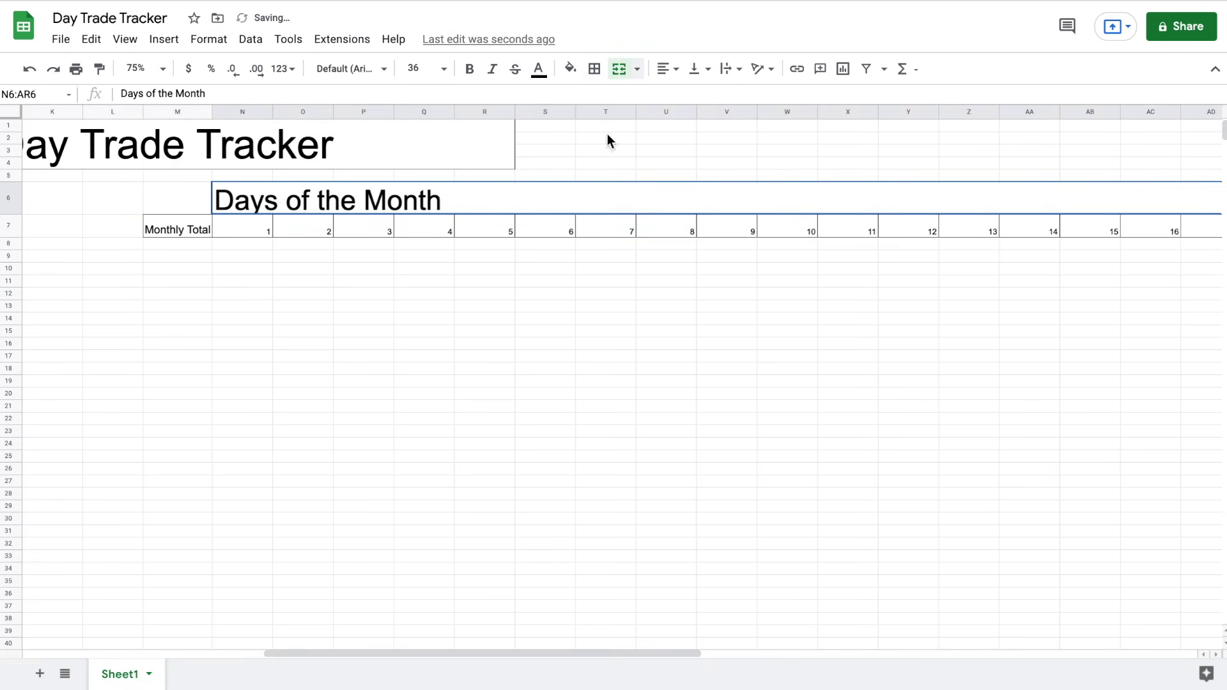
click(569, 271)
Enter January in M8 and fill the month names down to December in M19
scroll(448, 283, left, 4)
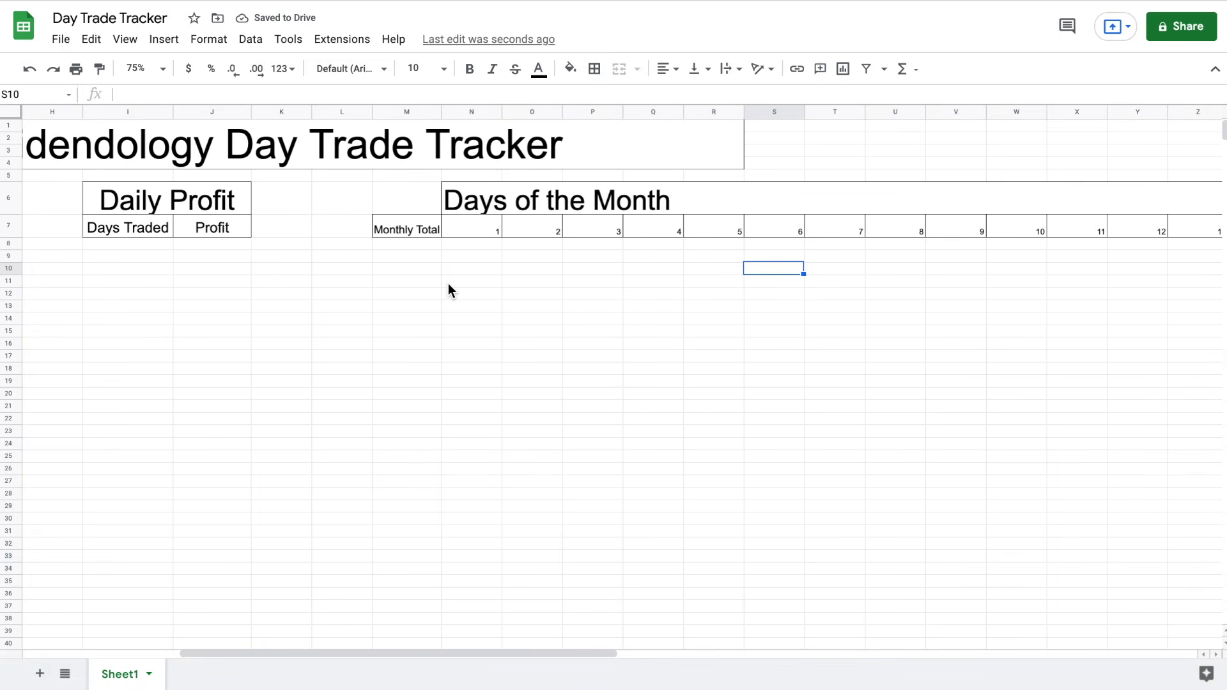
double_click(422, 243)
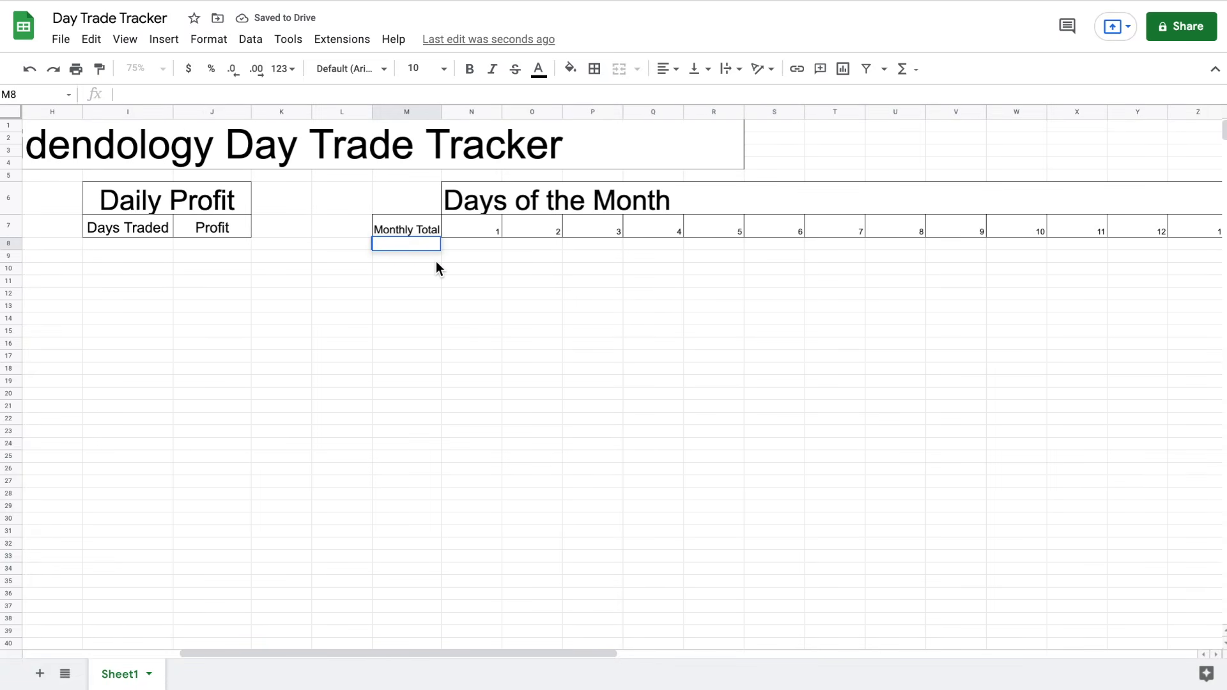
text(January)
key(Return)
click(429, 247)
drag(439, 249, 440, 384)
click(565, 324)
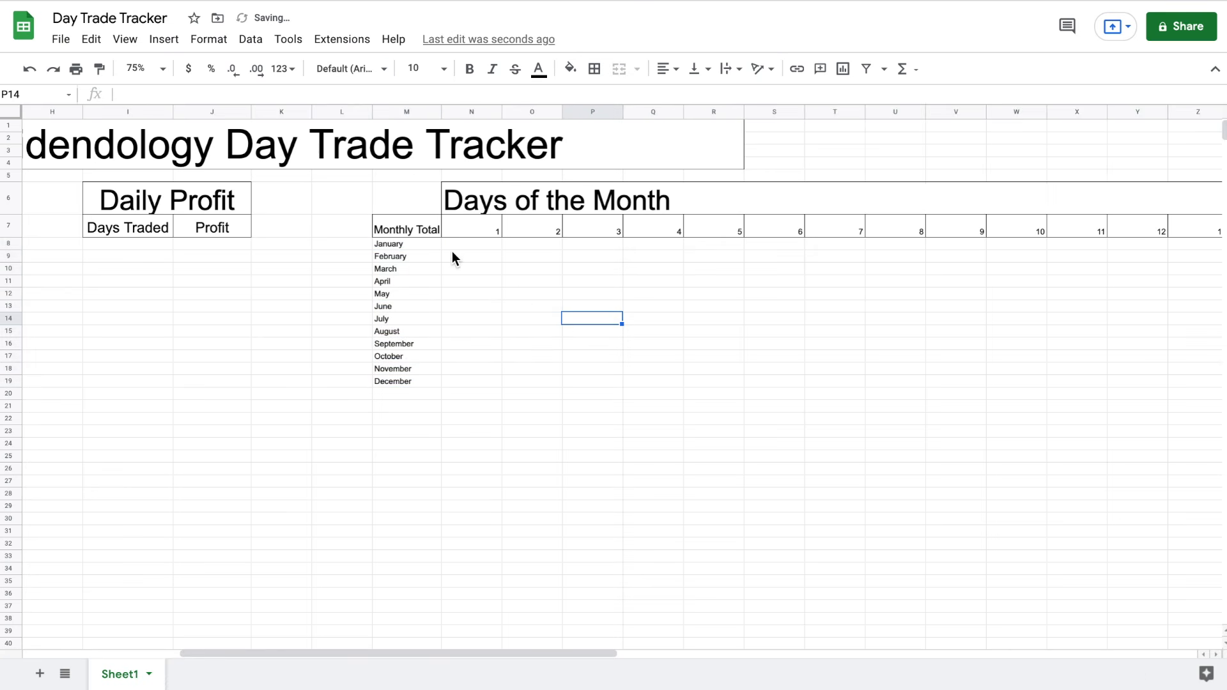
Apply all borders to the month rows and the rows below them across all days, range M8:AR22
drag(412, 245, 412, 388)
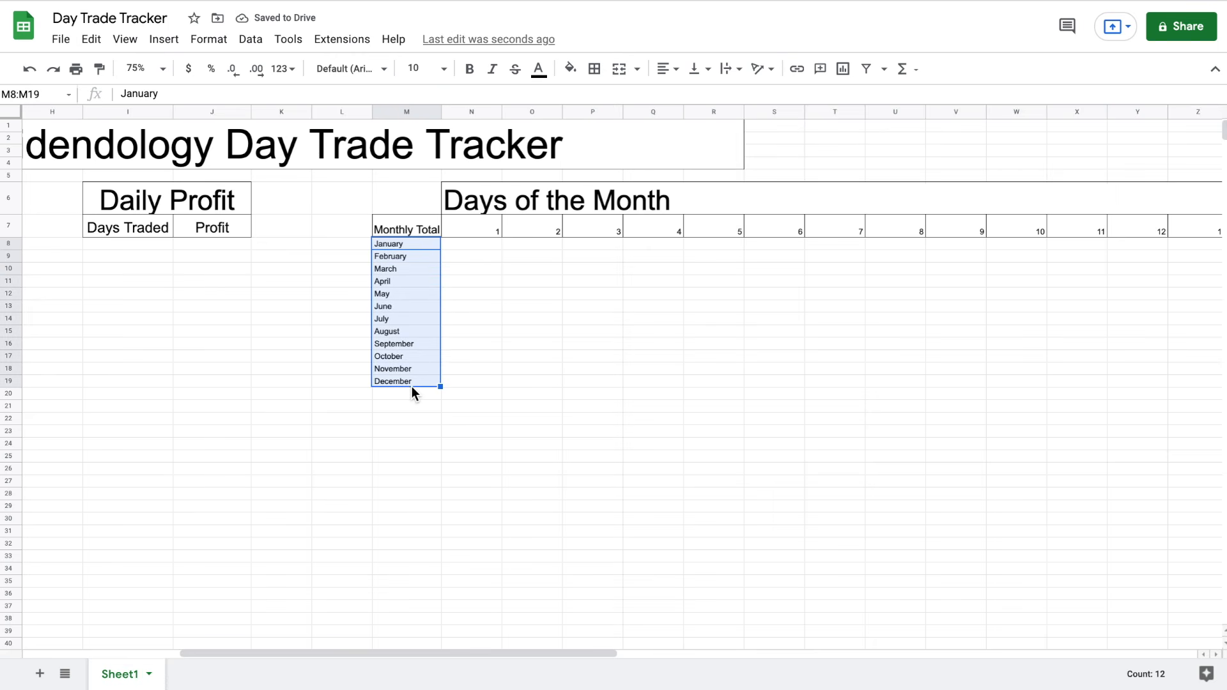
drag(409, 249, 971, 417)
scroll(972, 417, left, 10)
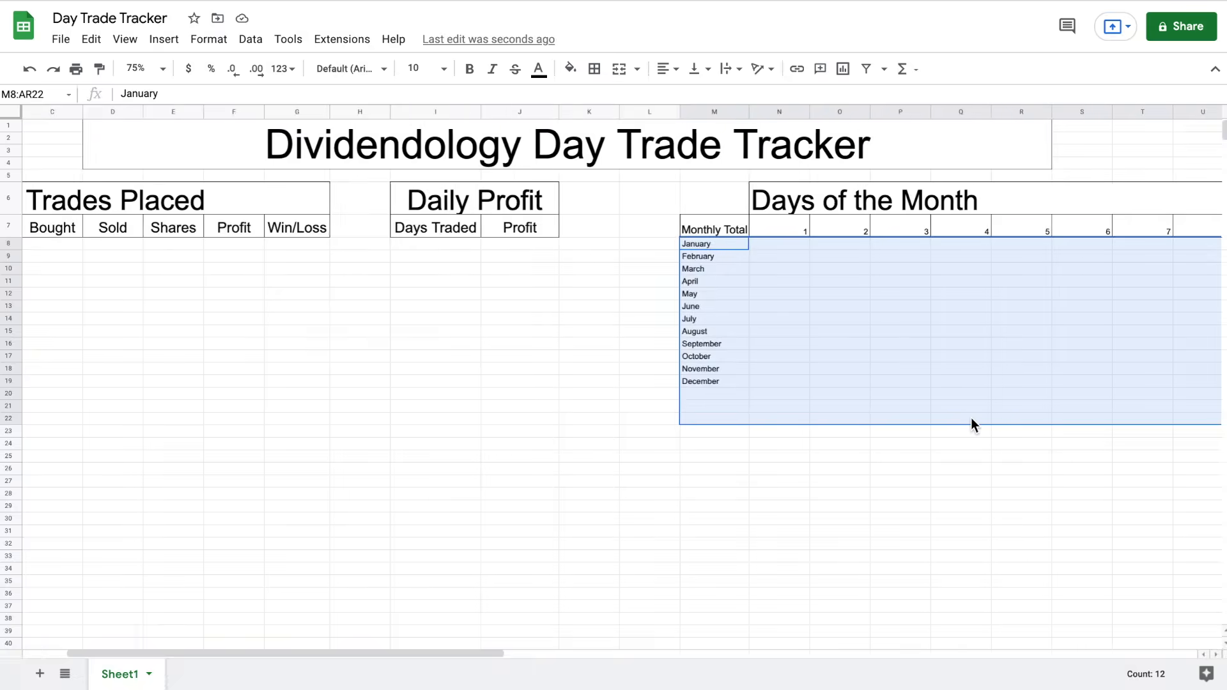
scroll(971, 417, right, 10)
scroll(972, 417, left, 4)
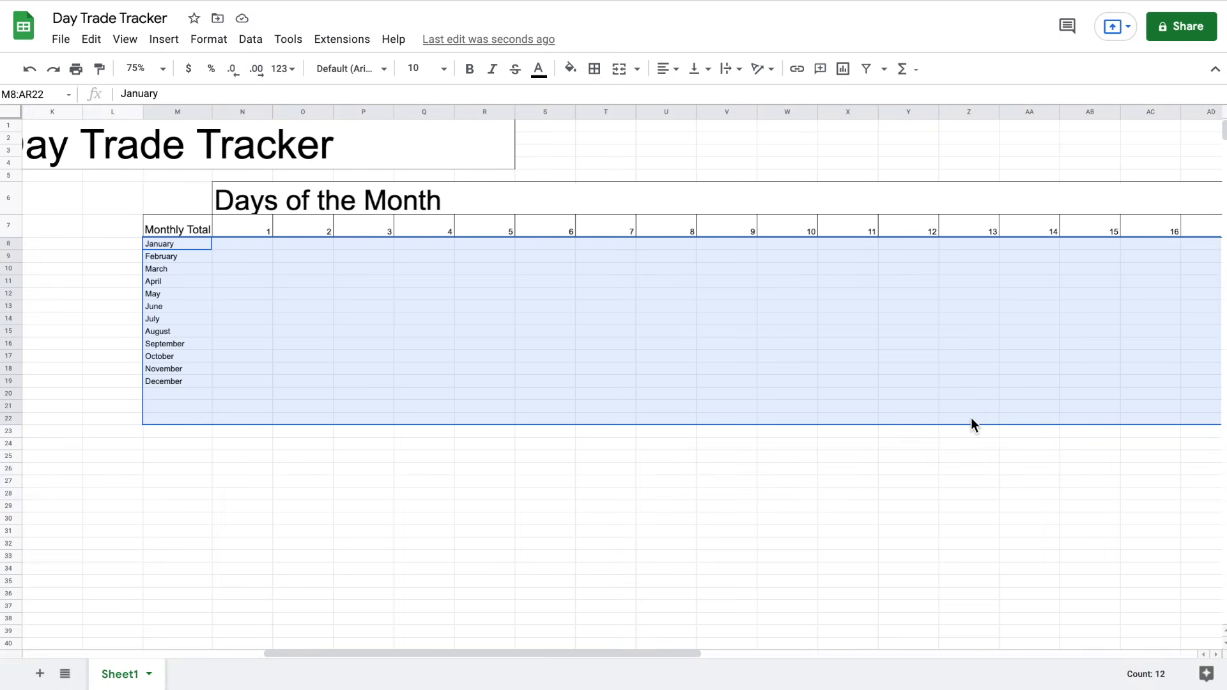
mouse_move(144, 427)
mouse_down()
mouse_move(148, 407)
mouse_move(148, 419)
mouse_up()
click(595, 70)
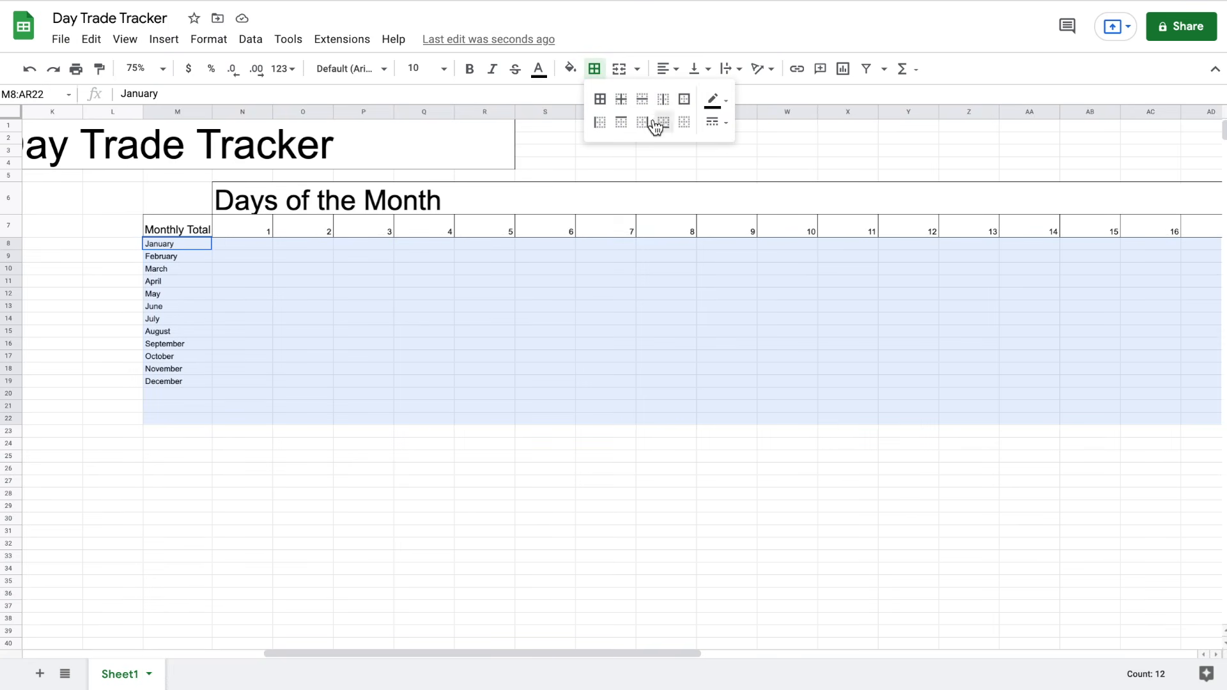
click(600, 101)
click(186, 419)
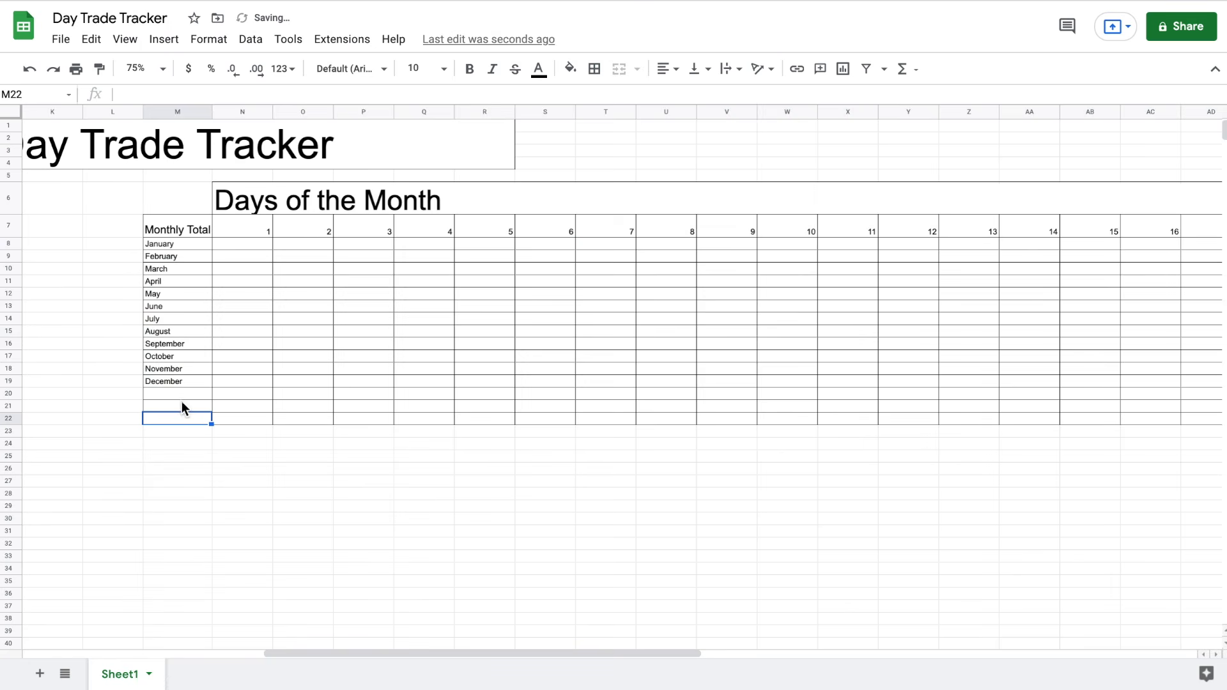
Clear all borders from the empty rows below December, range M20:AR22
drag(181, 394, 852, 419)
click(595, 71)
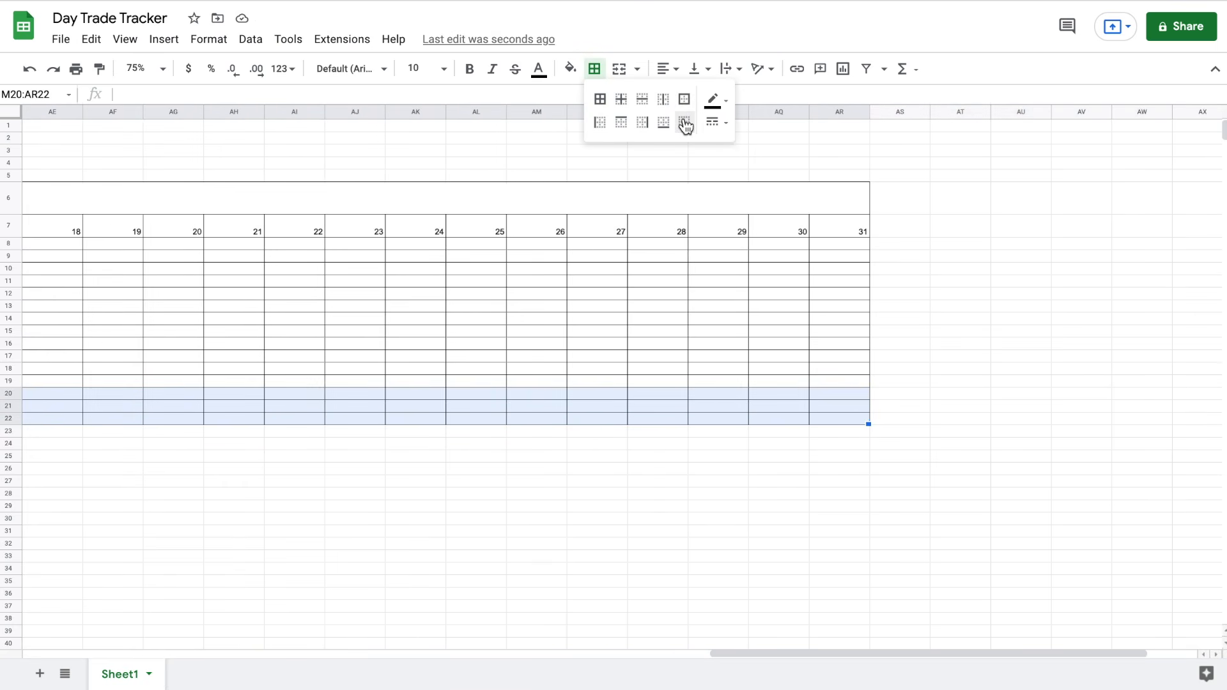
click(684, 122)
click(978, 334)
Apply an outer border around the December row, range M19:AR19
drag(846, 383, 194, 385)
click(595, 68)
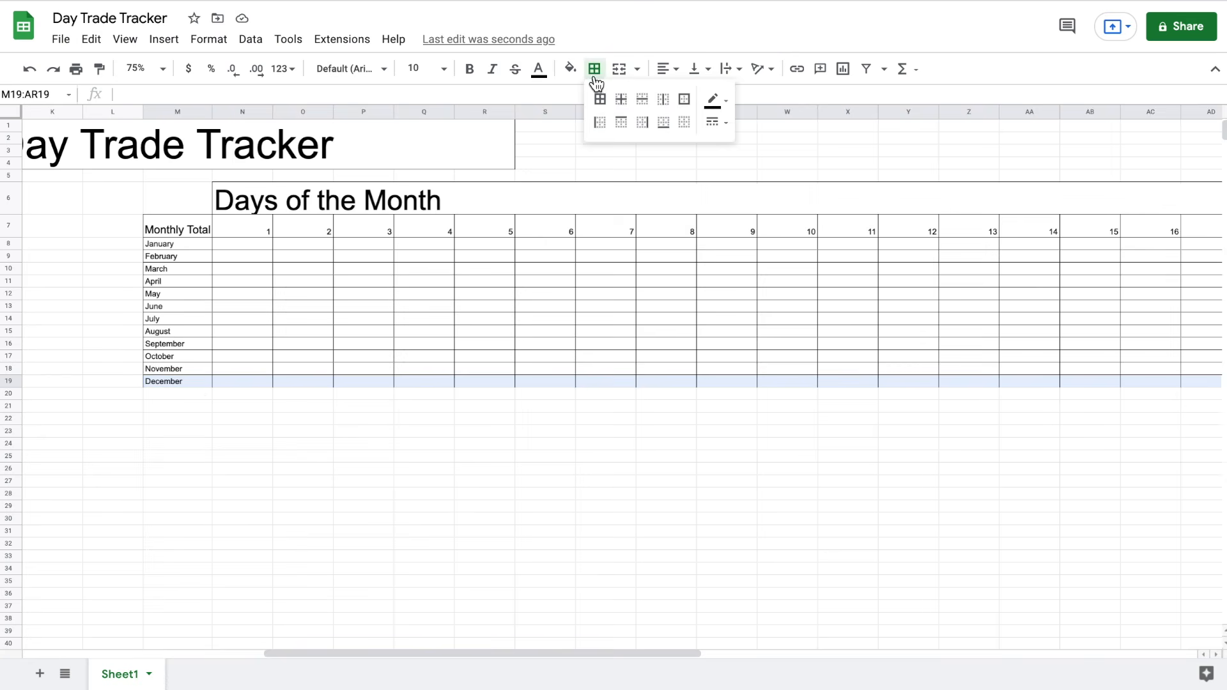
click(685, 100)
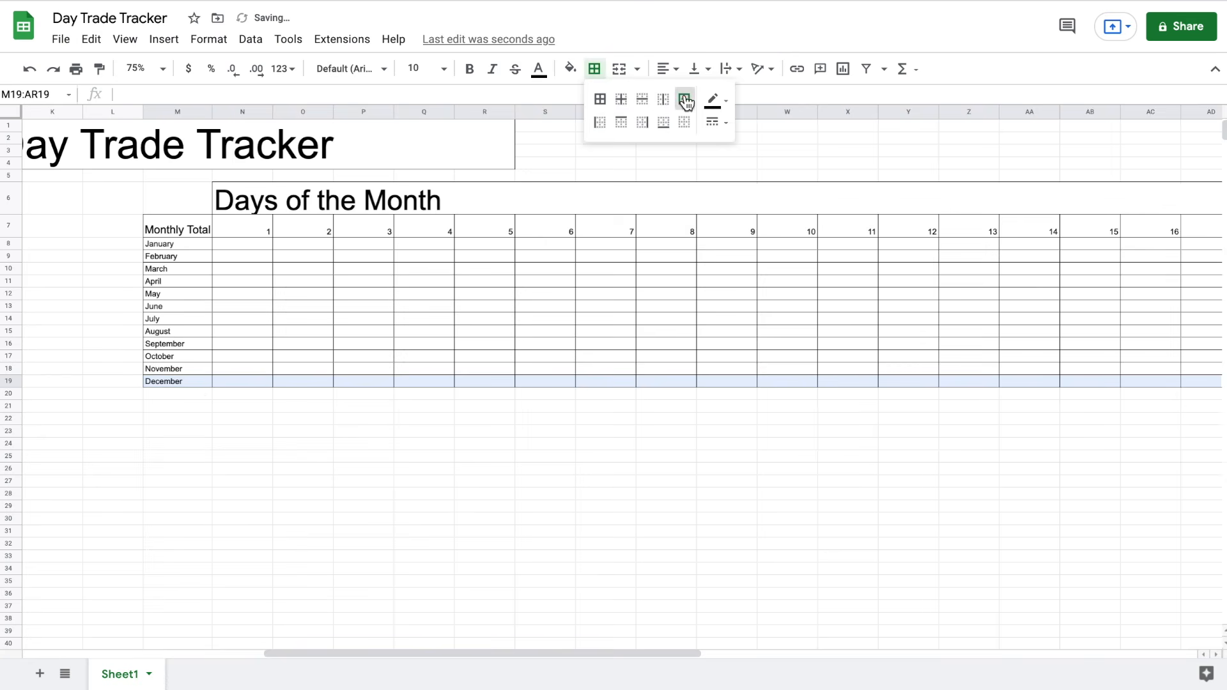
click(361, 429)
Apply all borders to the empty Trades Placed rows, range A8:G44
scroll(448, 335, left, 10)
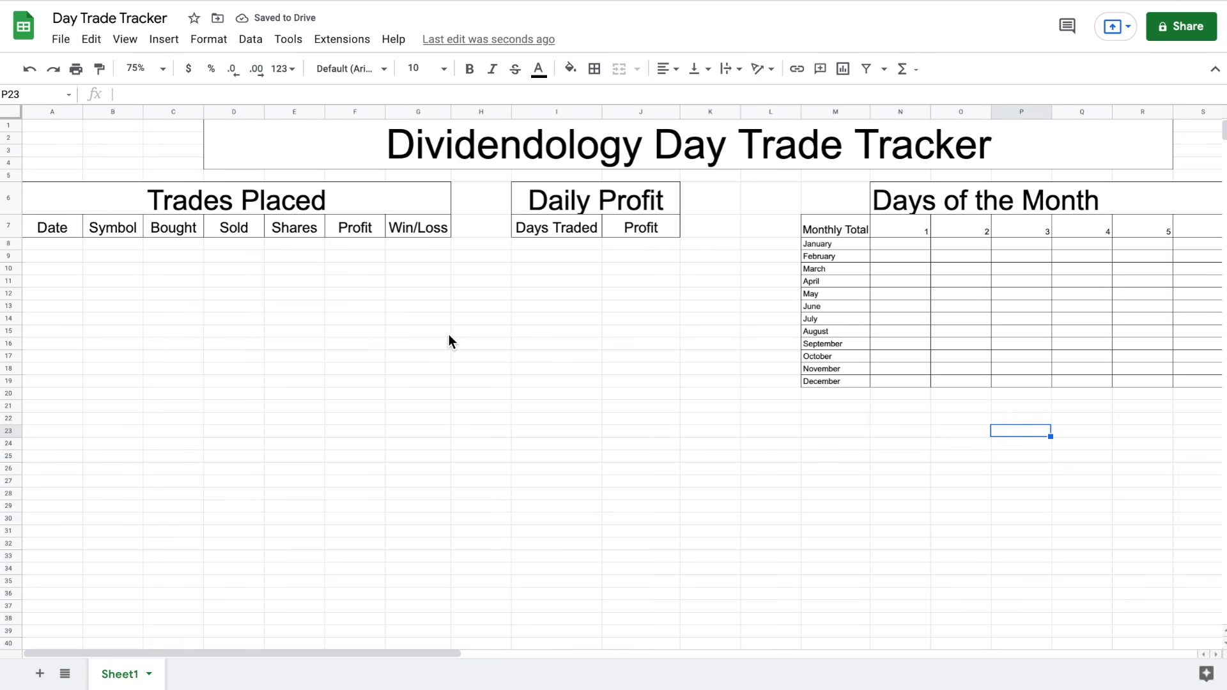
click(163, 75)
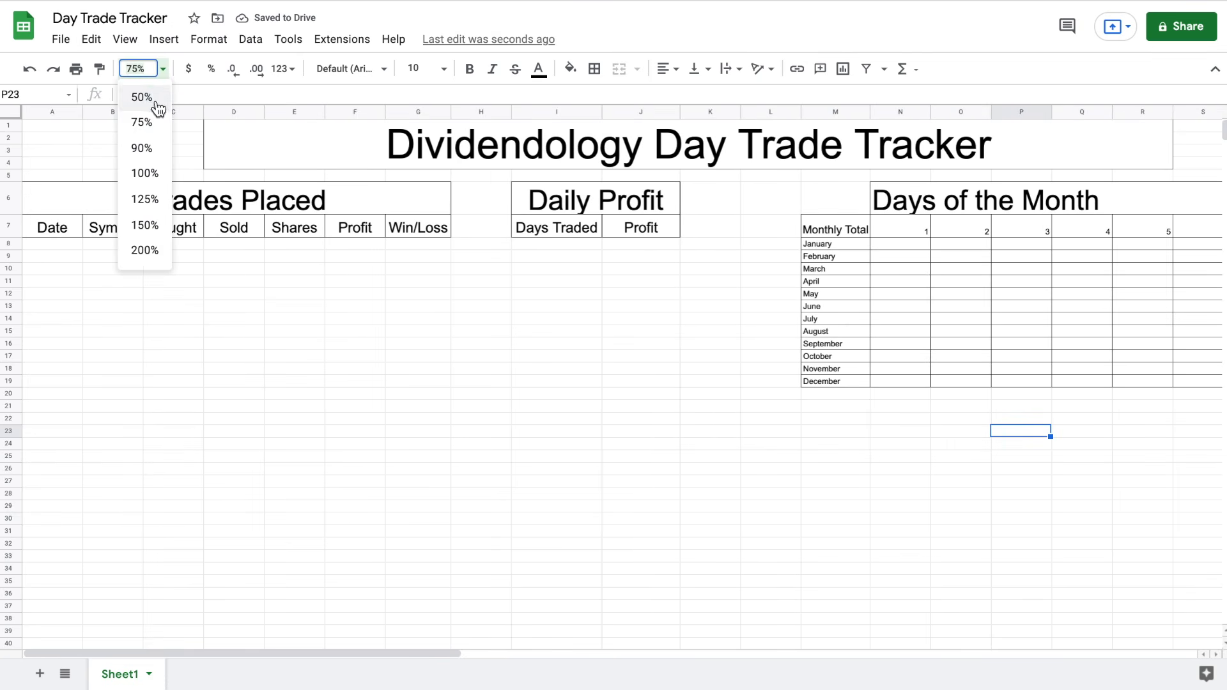
click(154, 99)
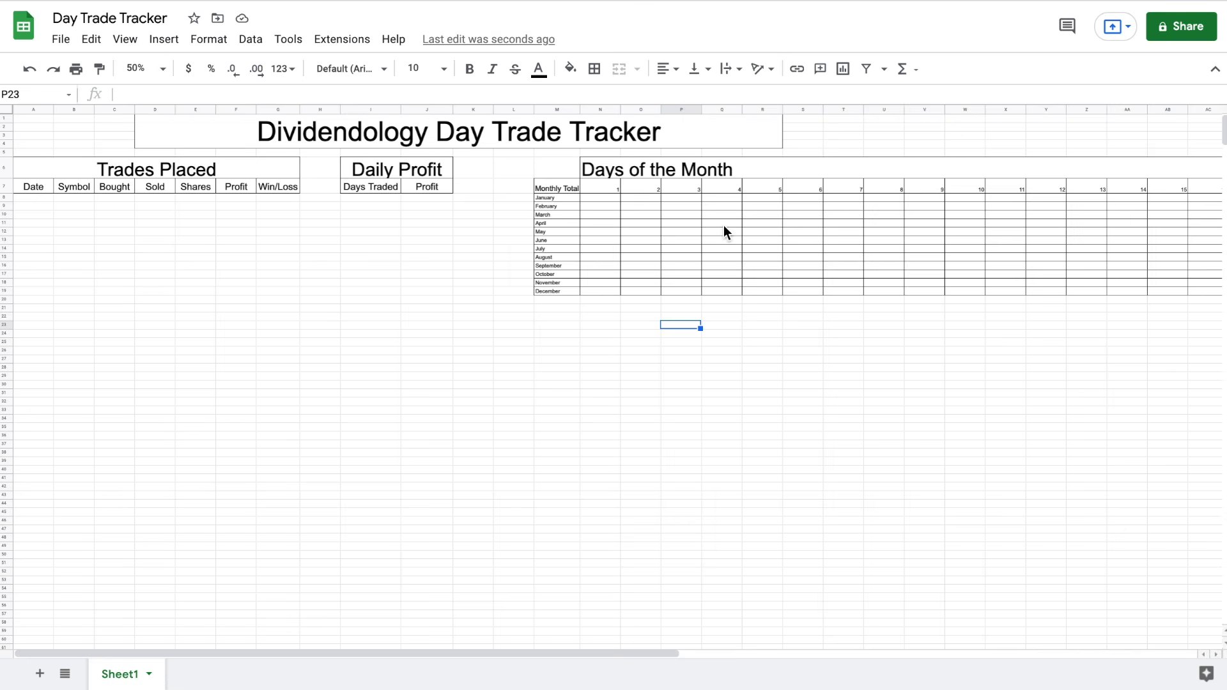
drag(33, 197, 277, 505)
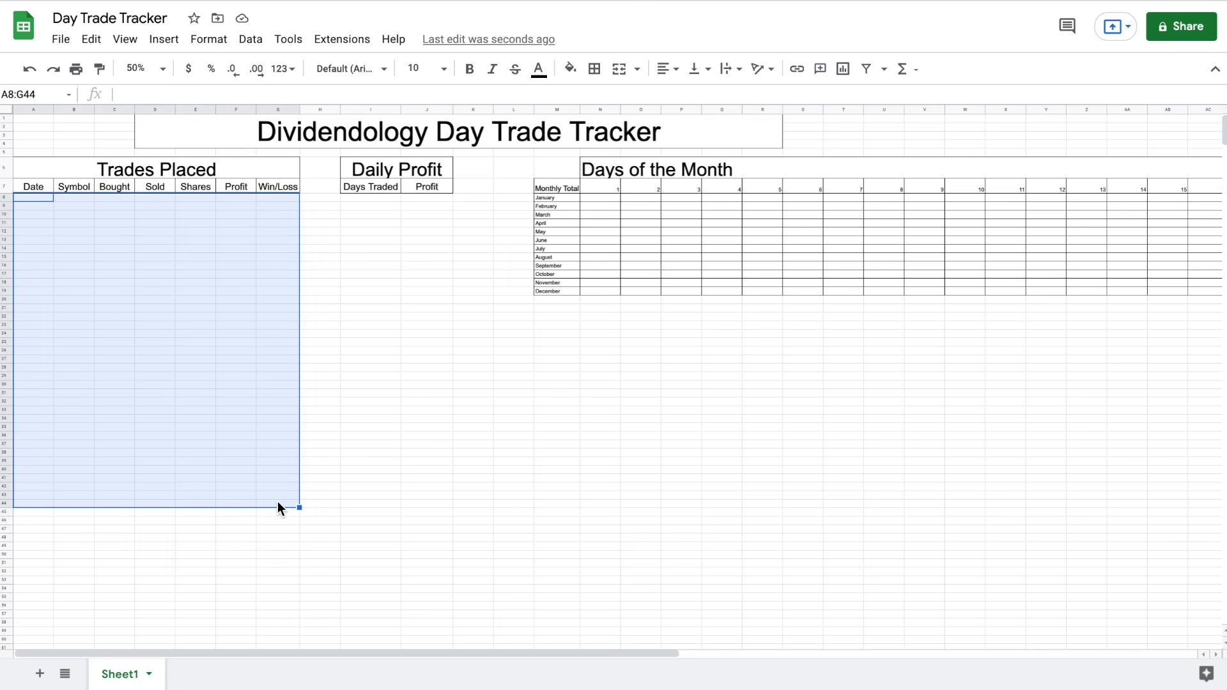
click(594, 68)
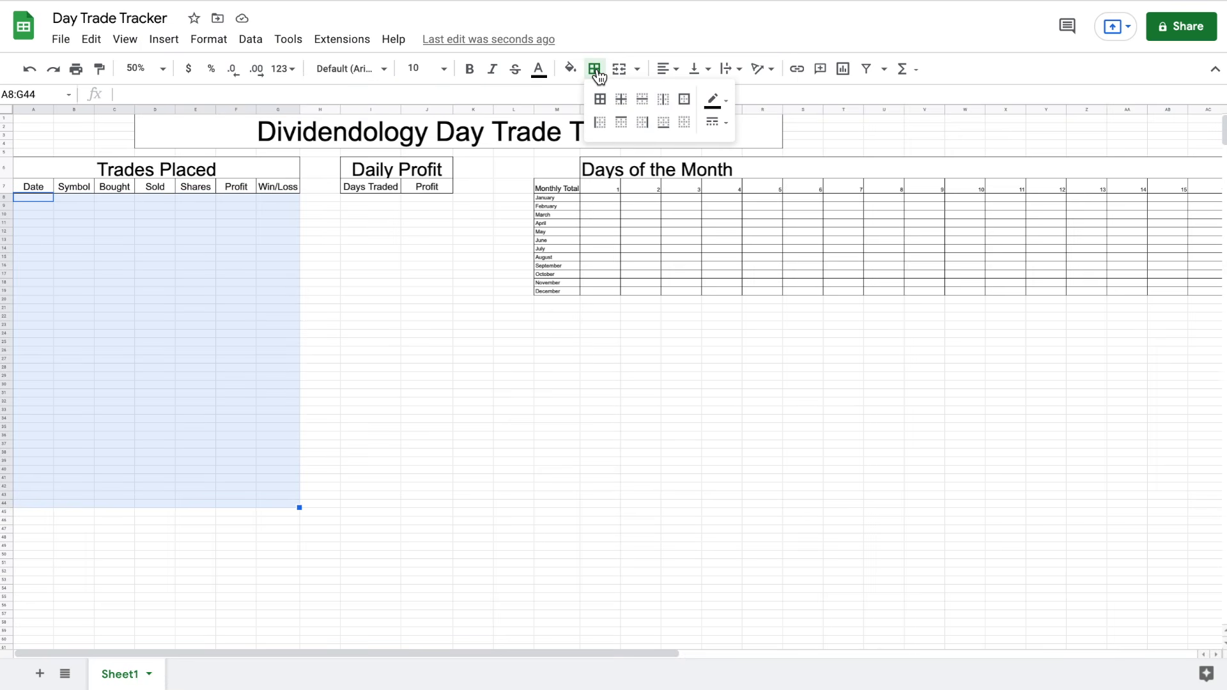
click(599, 99)
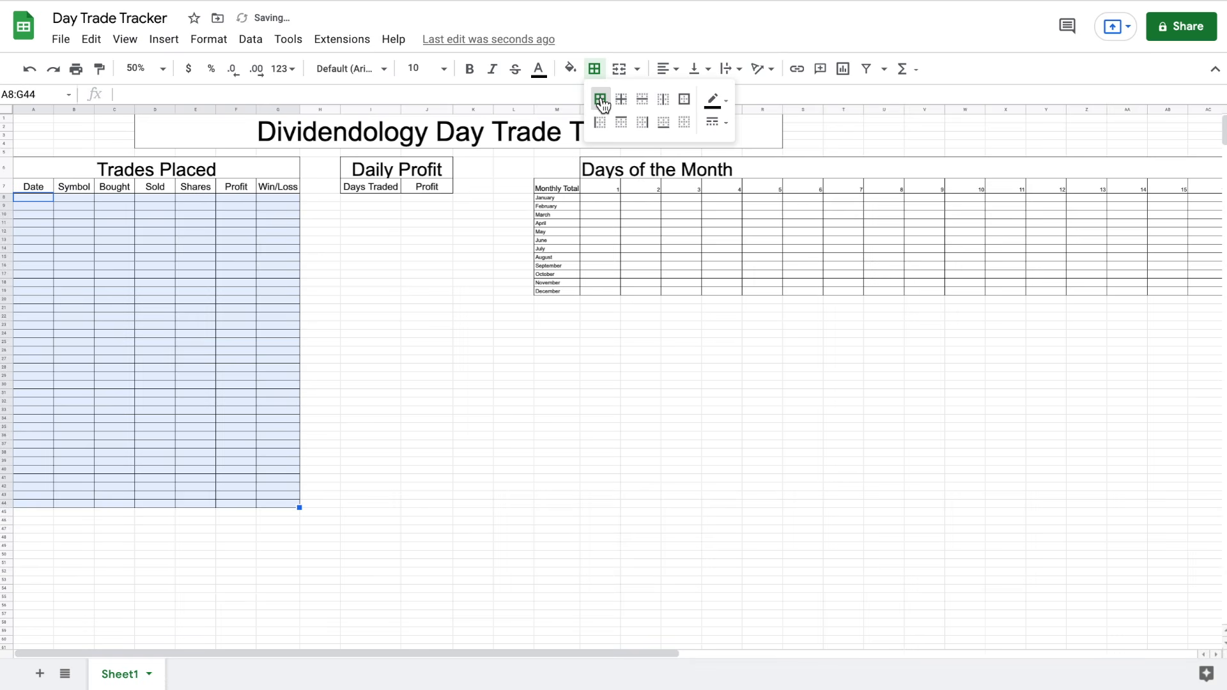
click(367, 233)
Apply all borders to the empty Daily Profit rows, range I8:J44
drag(374, 197, 405, 504)
click(595, 68)
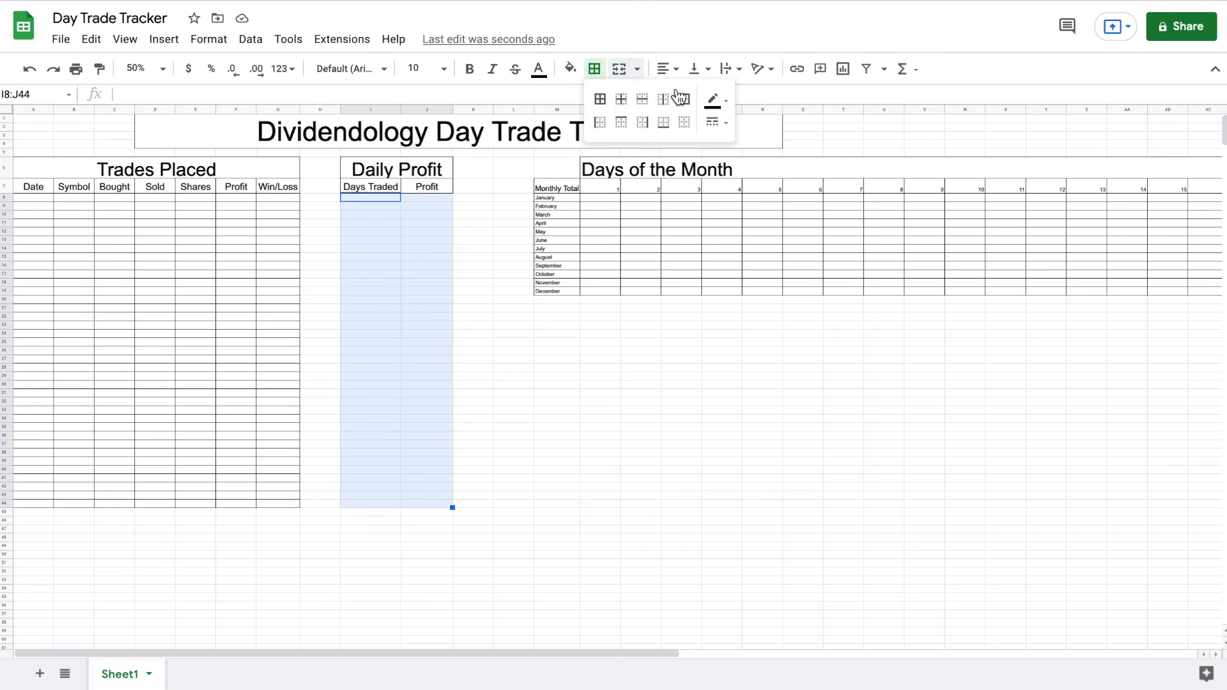
click(600, 100)
click(525, 318)
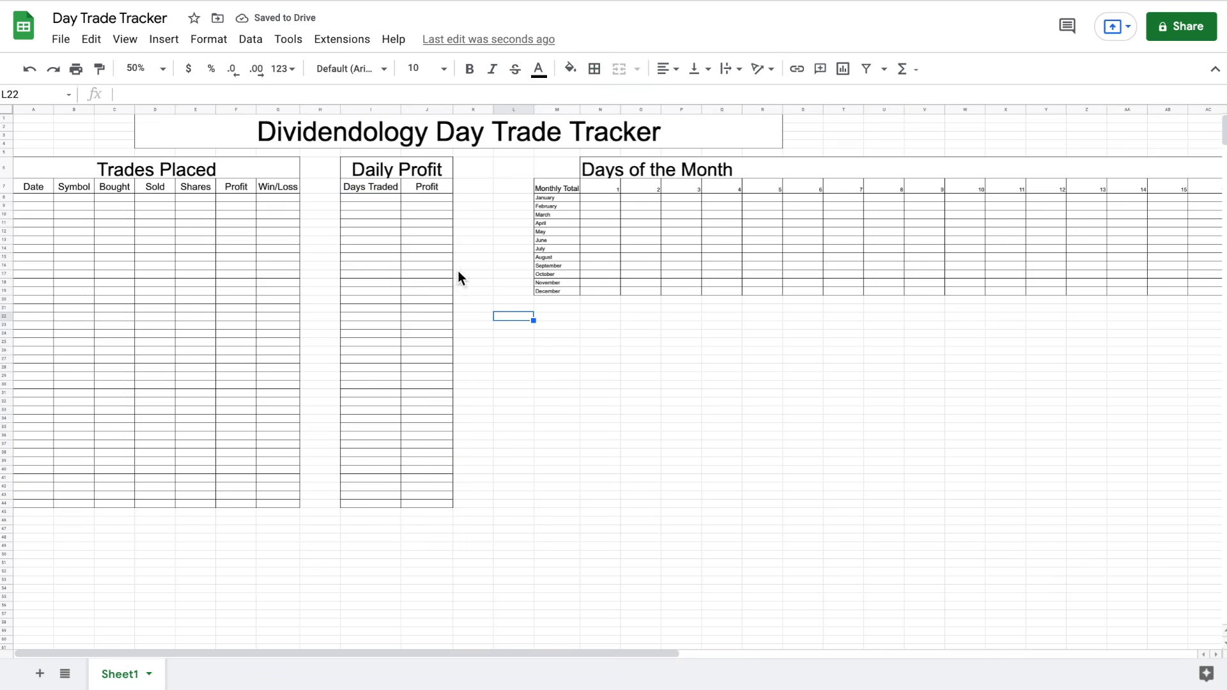
Widen the Date and Symbol columns of the Trades Placed table
drag(54, 111, 71, 113)
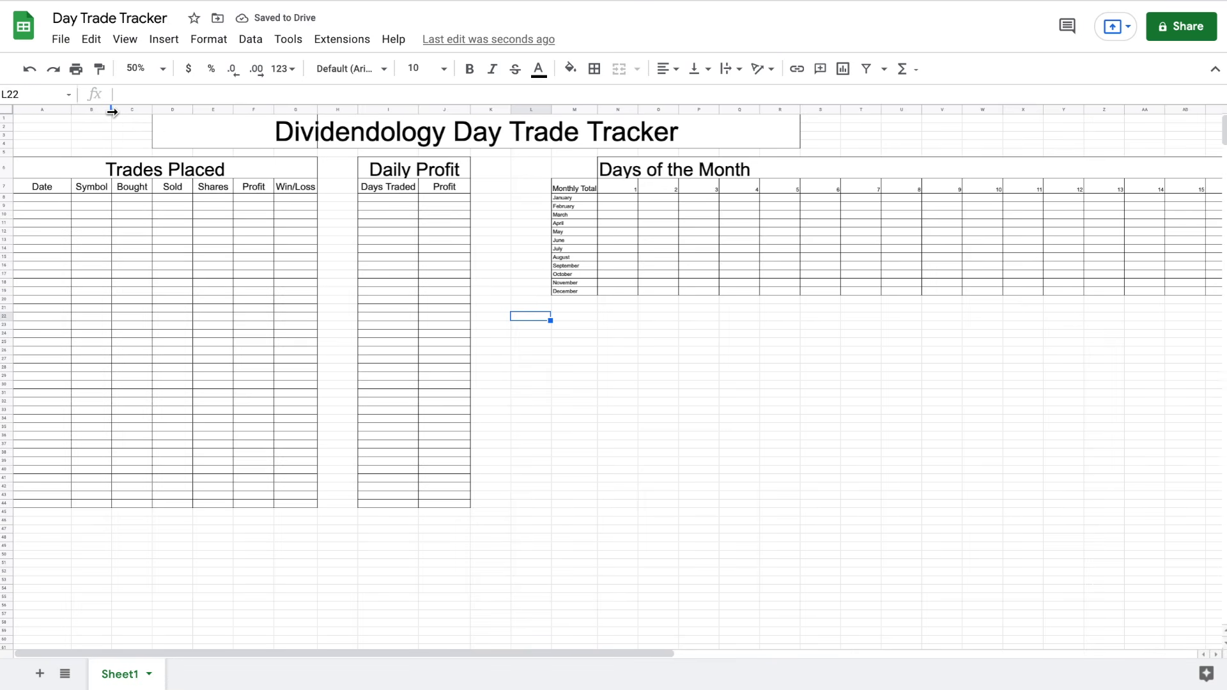
drag(112, 111, 122, 111)
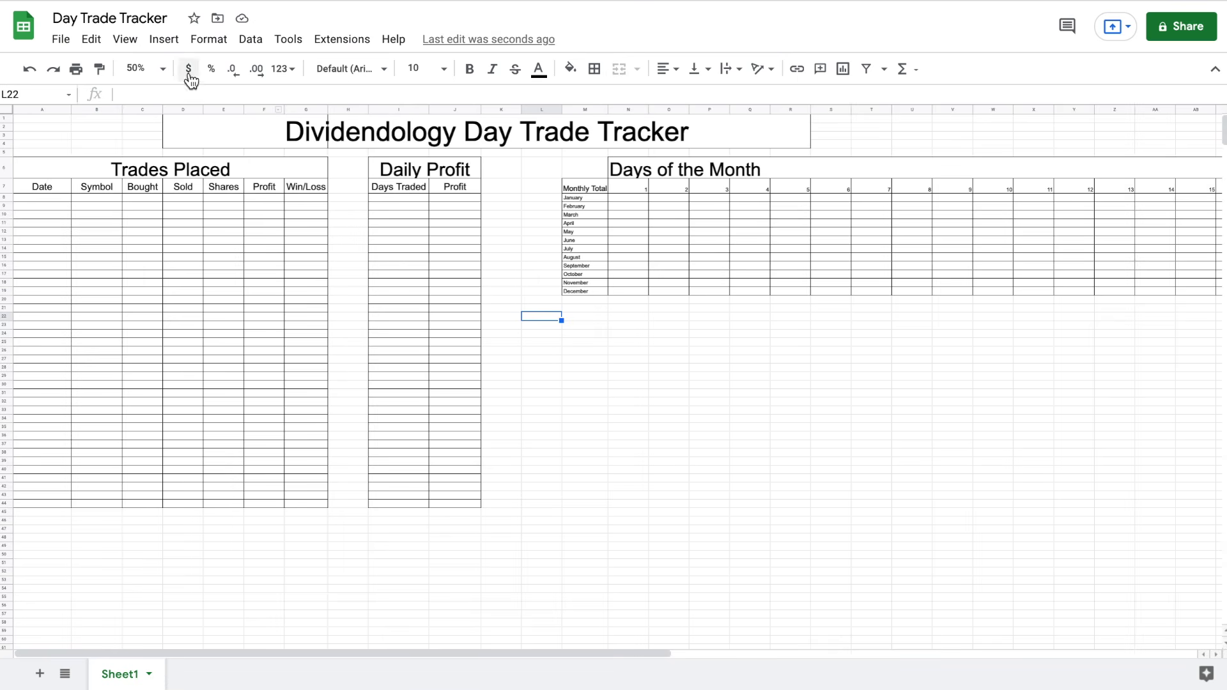
Enter the date 1/01/2021 in A8 and the symbol AAPL in B8 for the first trade
click(161, 69)
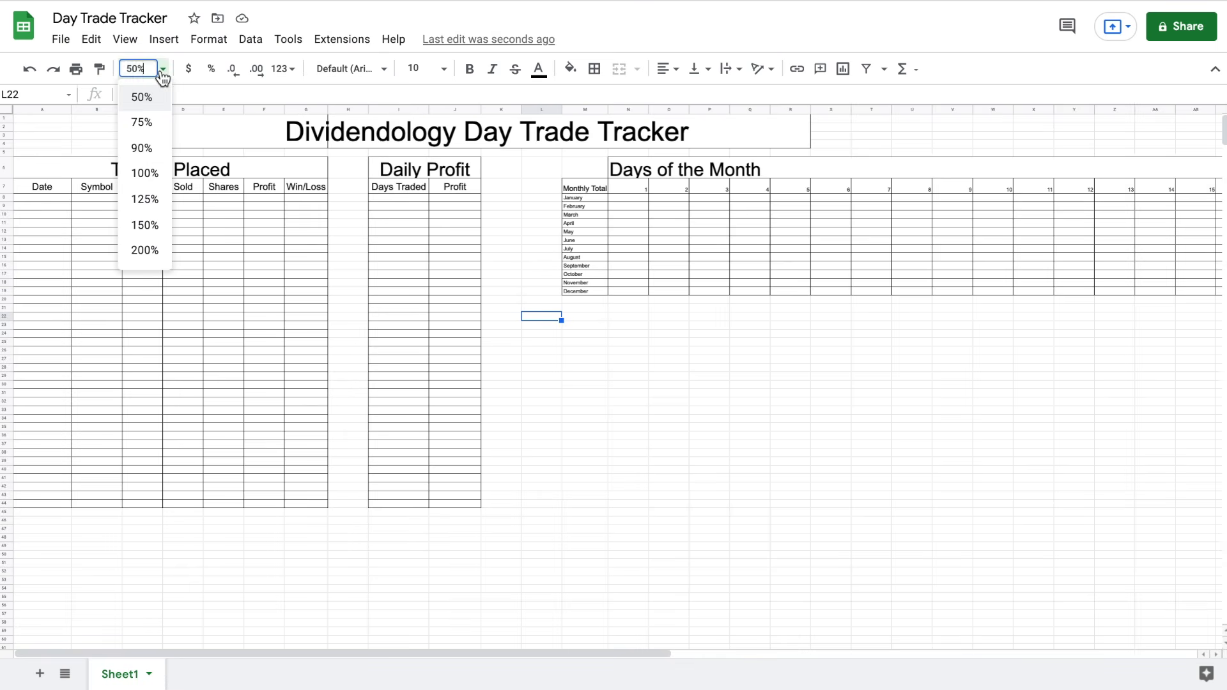
click(152, 148)
scroll(519, 328, down, 2)
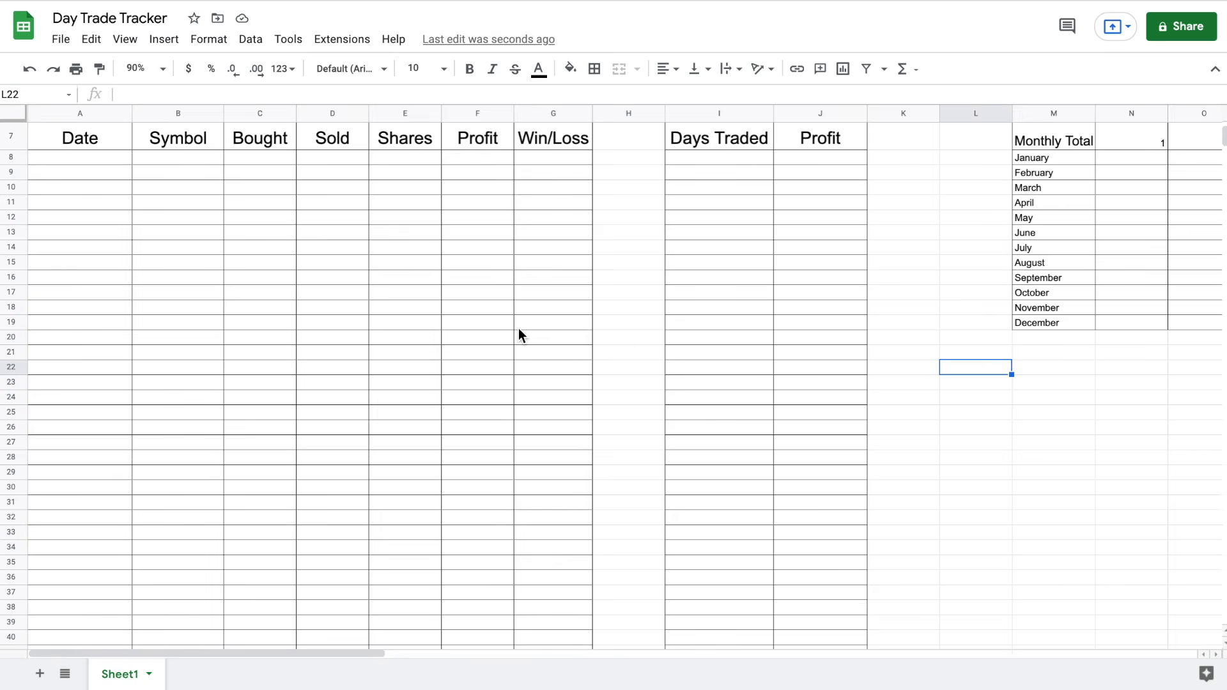
scroll(519, 328, up, 1)
click(69, 196)
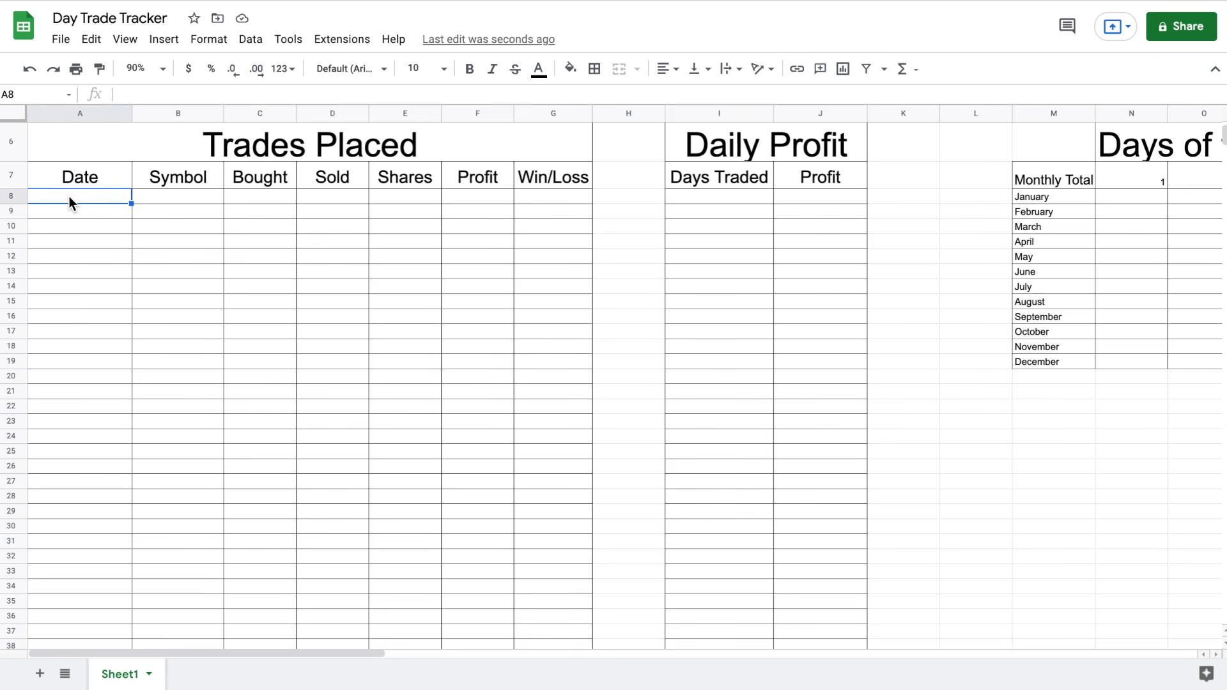
text(1/01/2021)
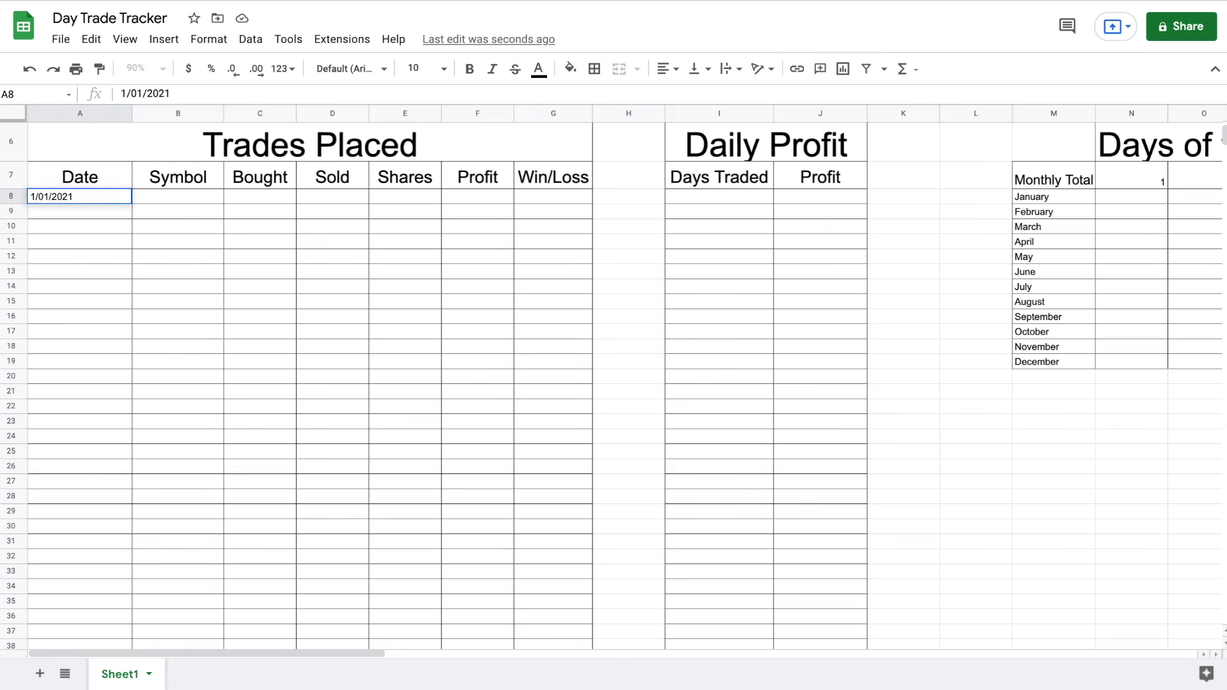
key(Return)
click(178, 197)
text(AAPL1)
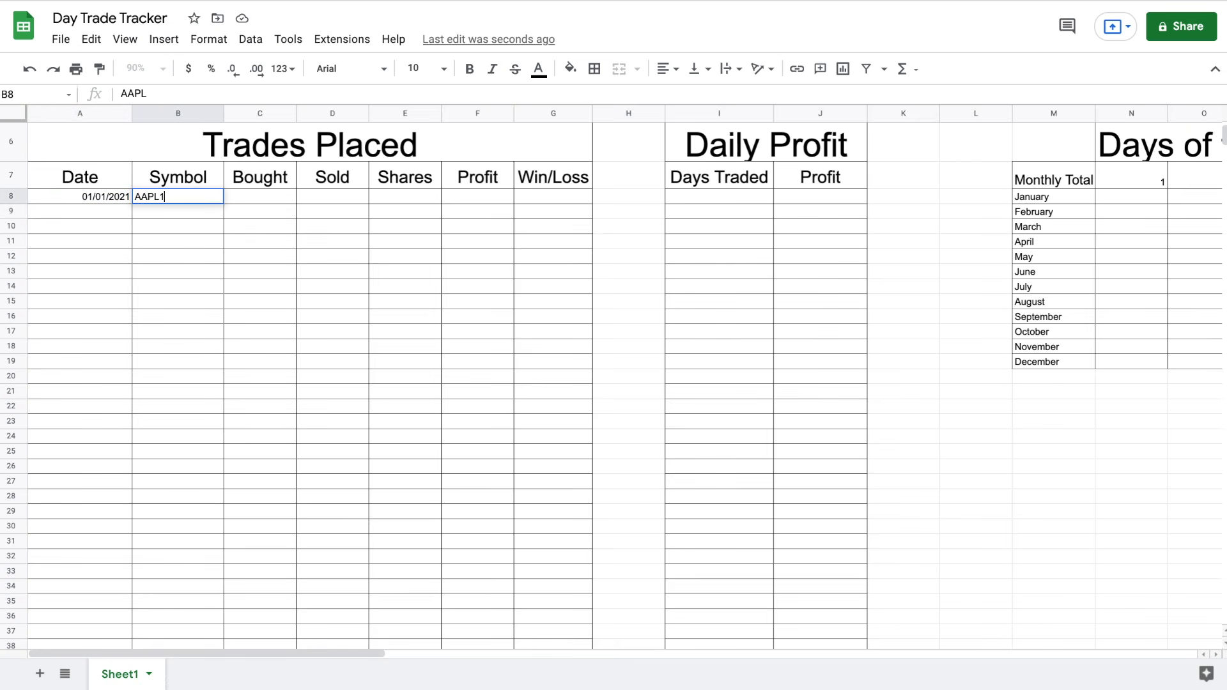
text(14.98)
key(BackSpace)
key(BackSpace)
key(BackSpace)
Fill in the first trade's Bought price 114.98, Sold price 137.42 and 4 Shares in C8:E8
click(277, 195)
text(114)
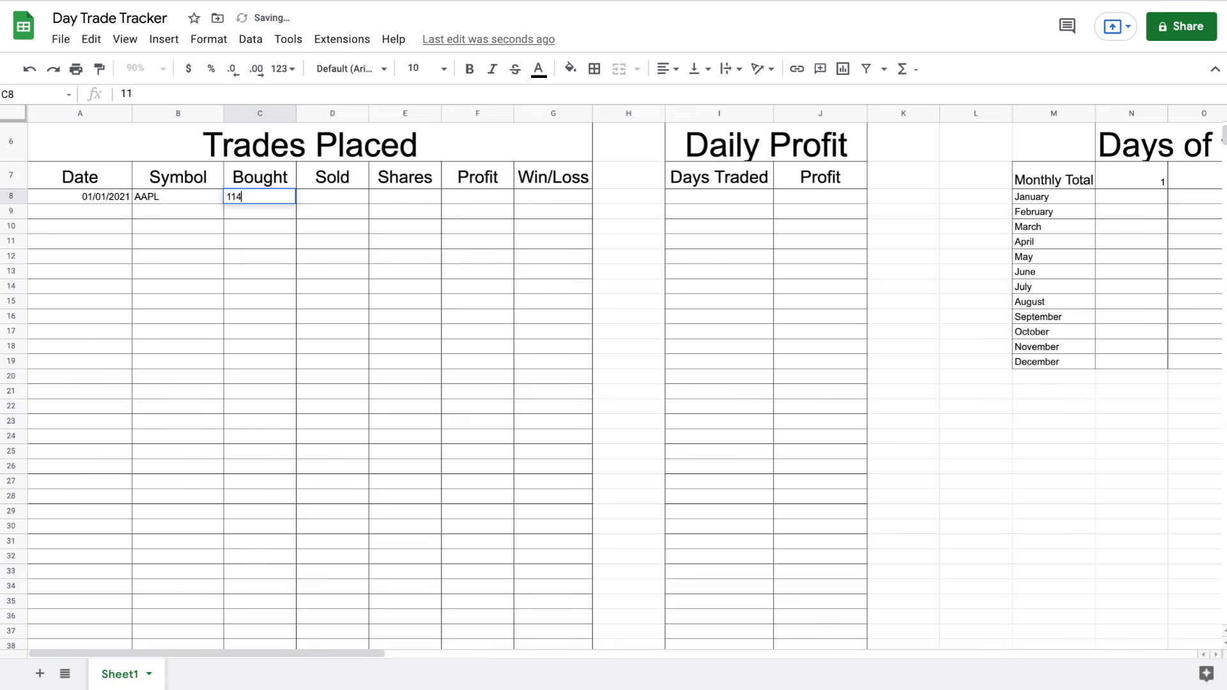
text(.98)
key(Tab)
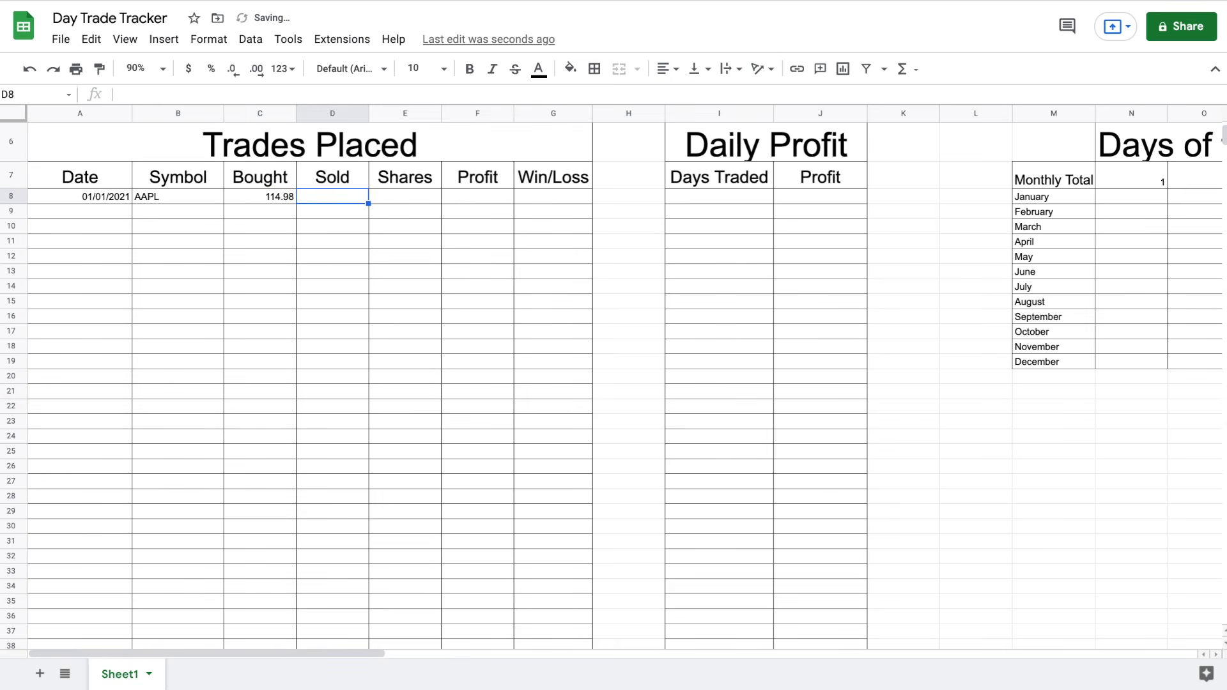
text(137.42)
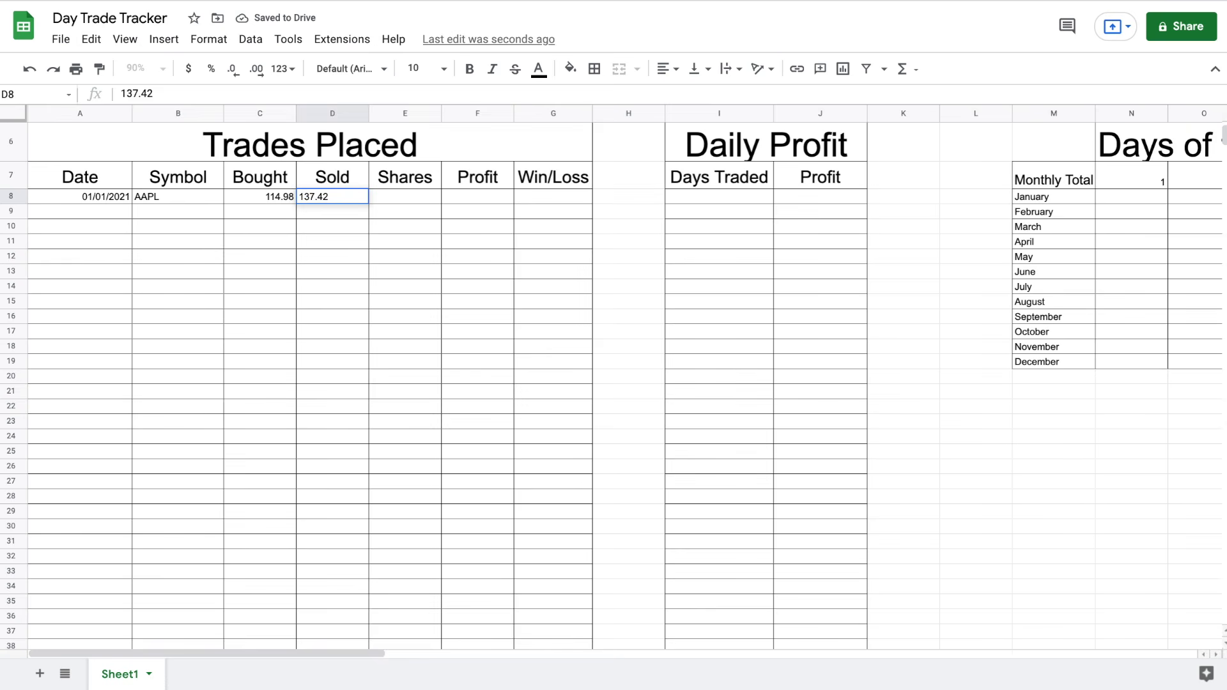
key(Tab)
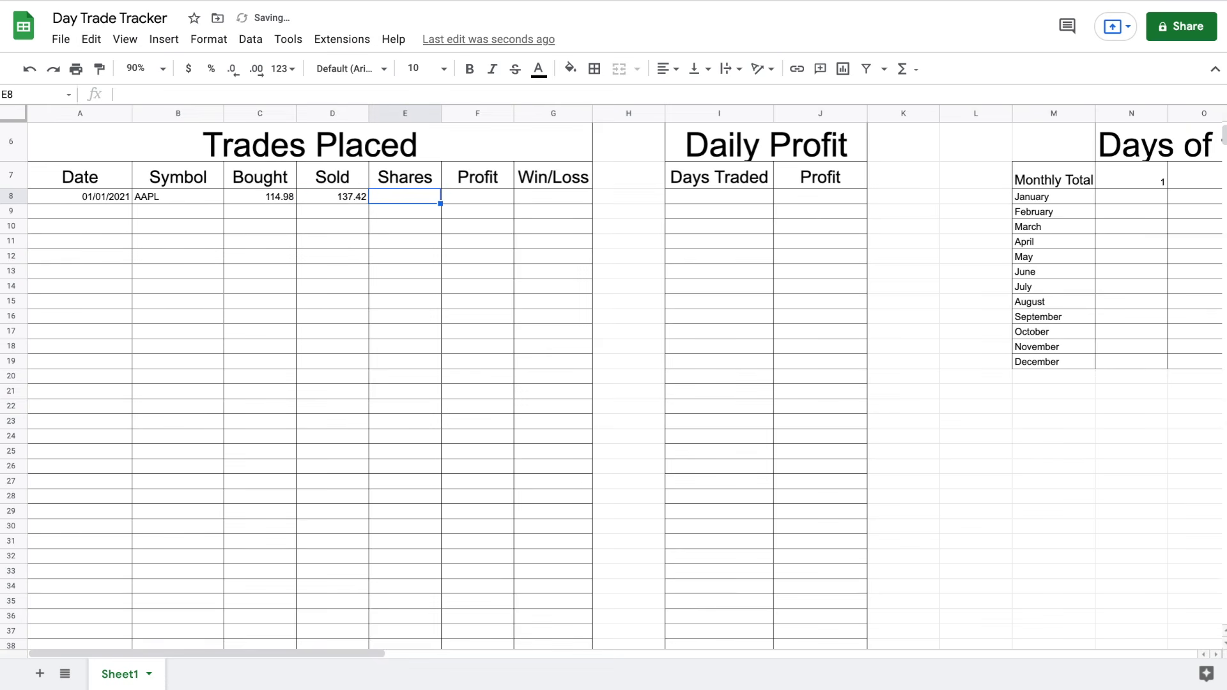
text(4)
key(Tab)
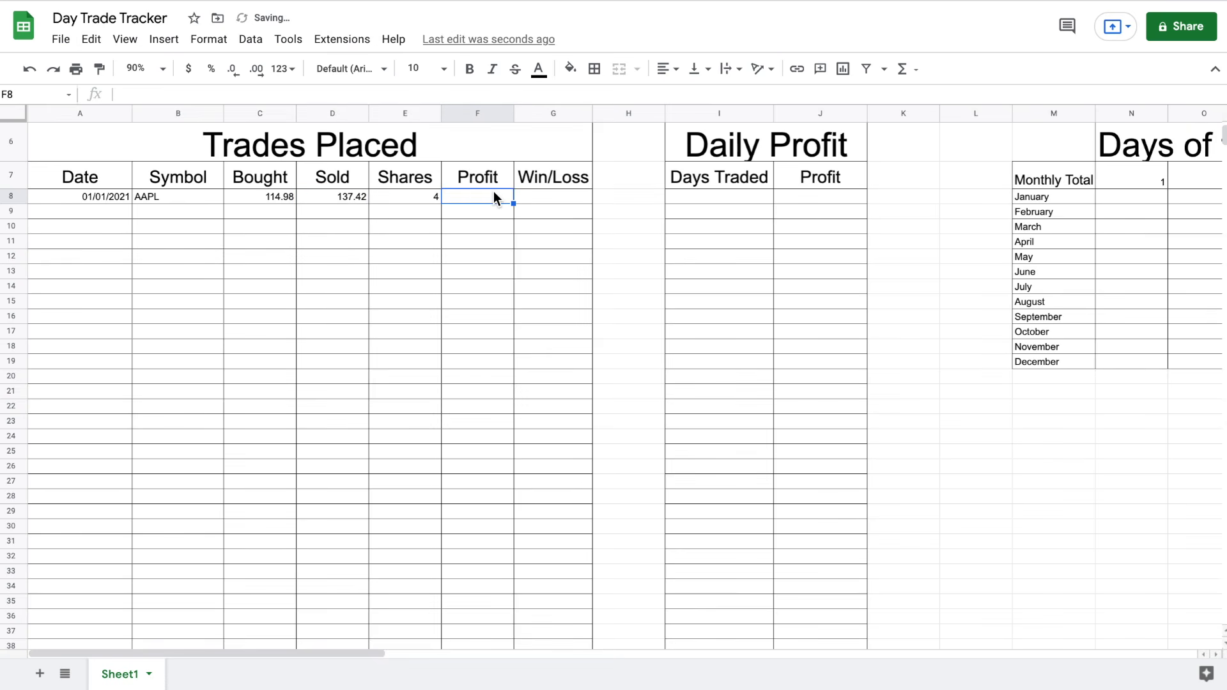
Enter the Profit formula =(D8-C8)*E8 in F8 and fill it down to F11
double_click(494, 197)
text(=()
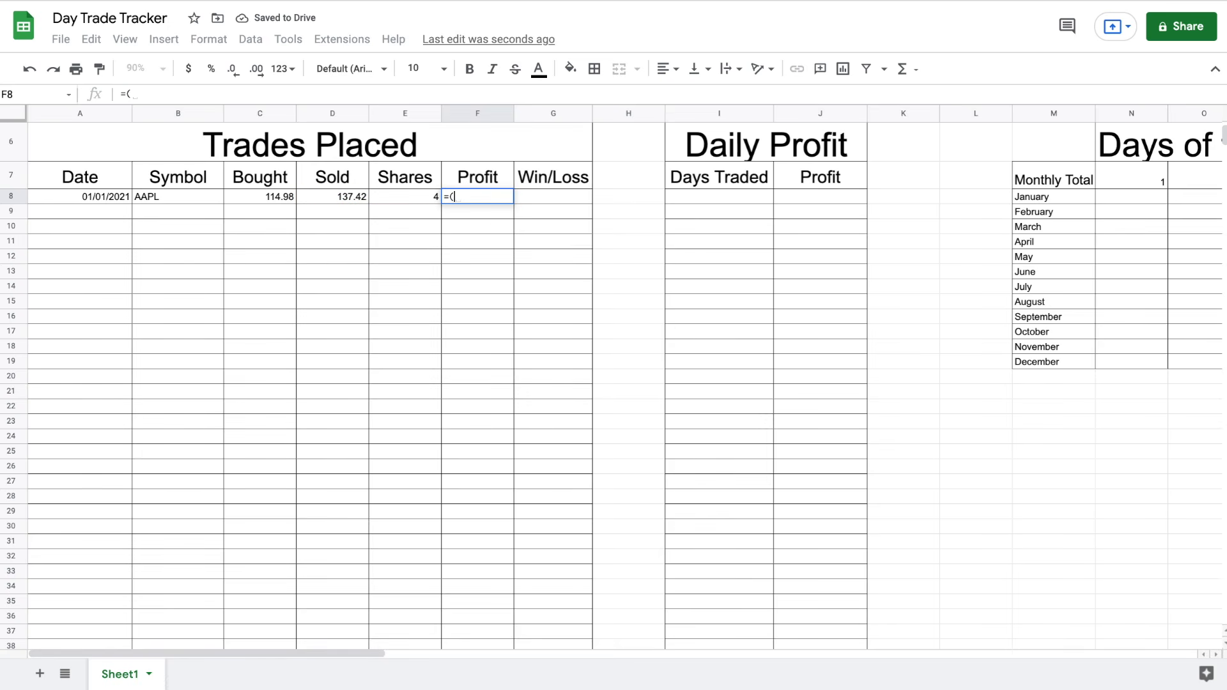
click(351, 196)
text(-)
click(282, 199)
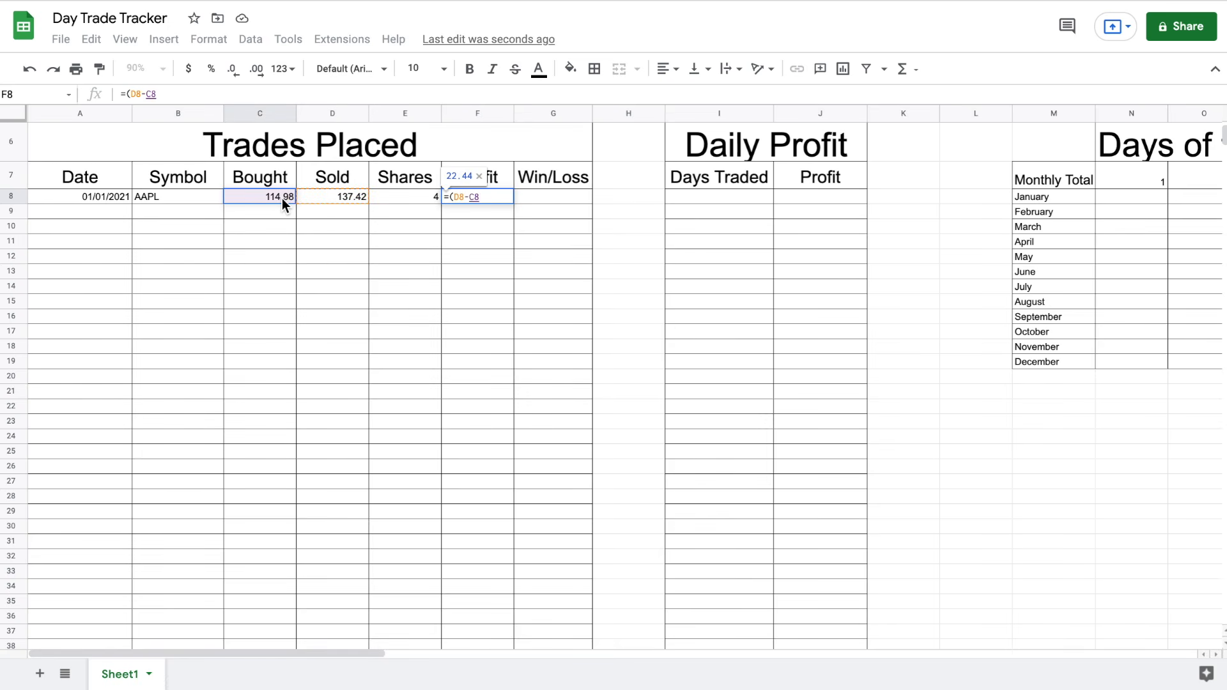
text())
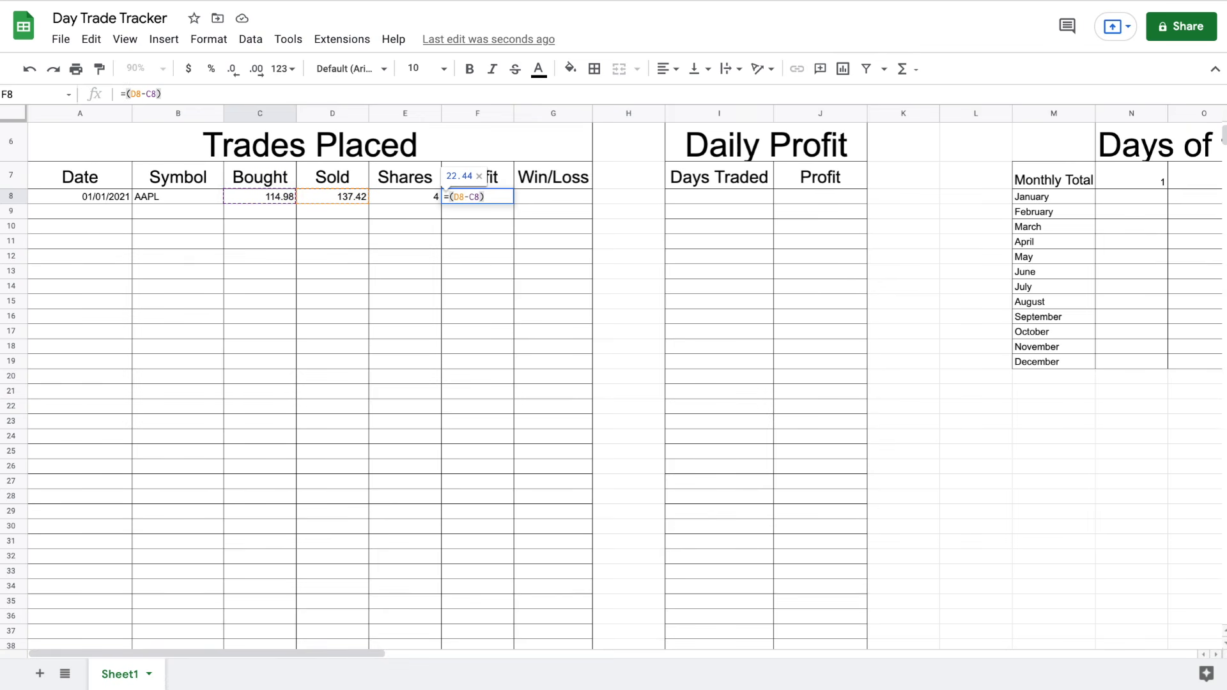
text(*)
click(412, 199)
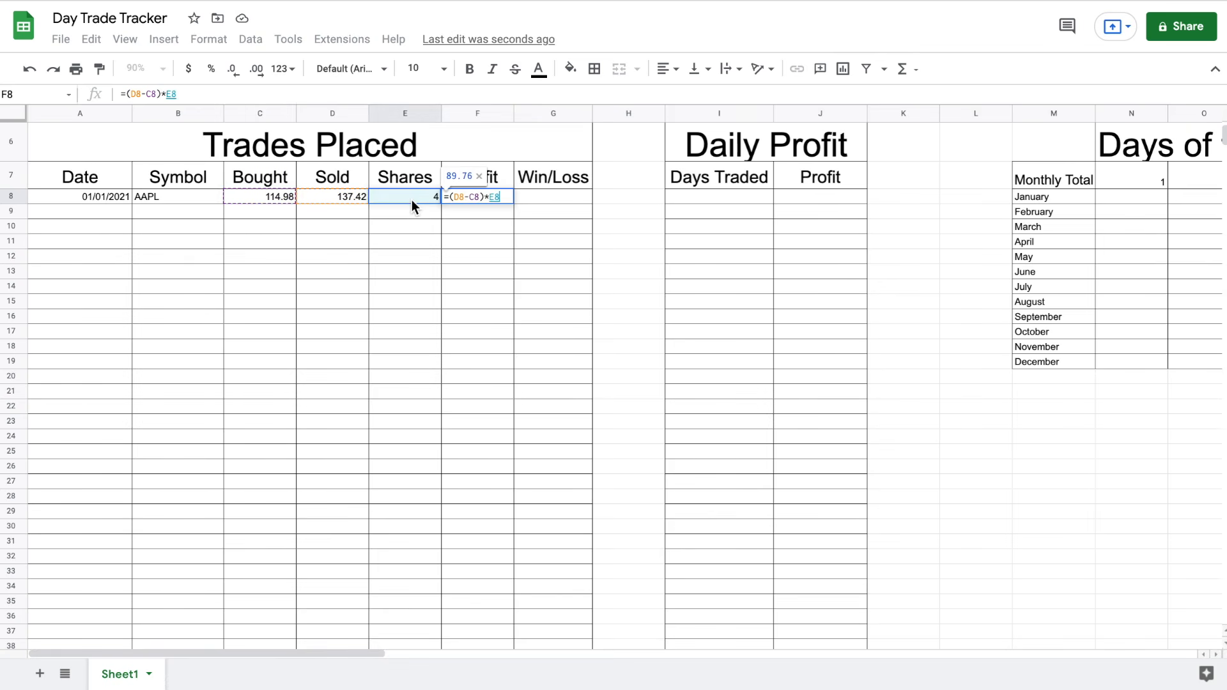
key(Return)
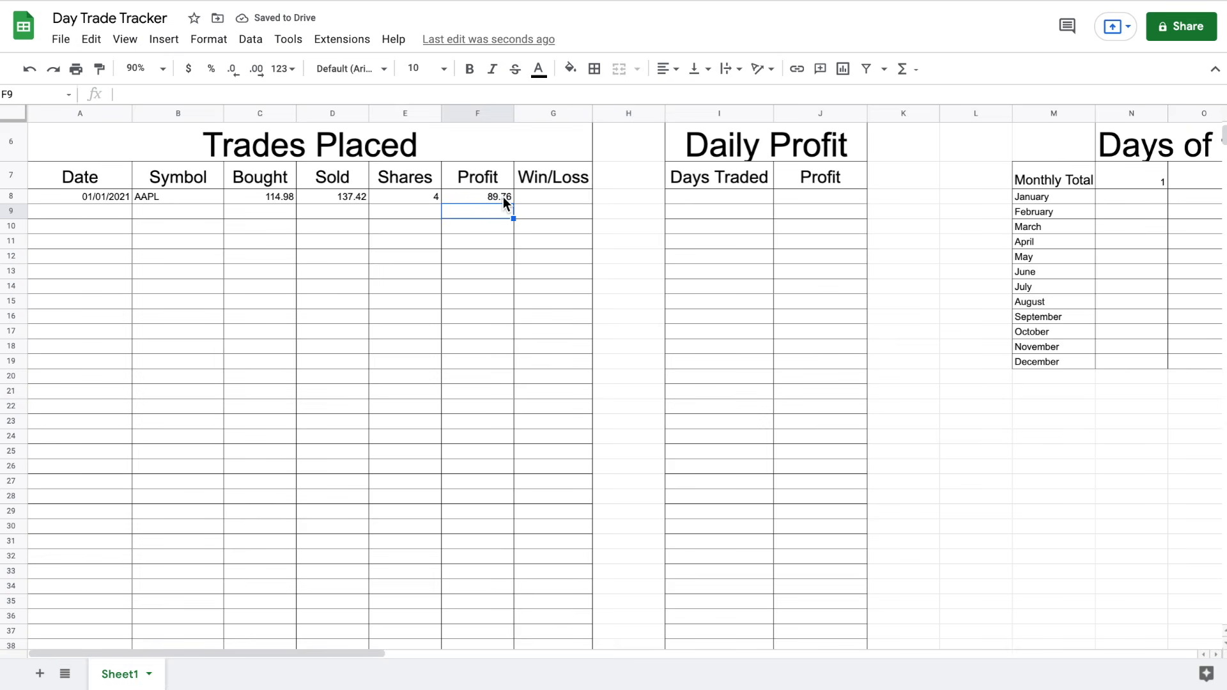
click(500, 195)
drag(513, 203, 511, 248)
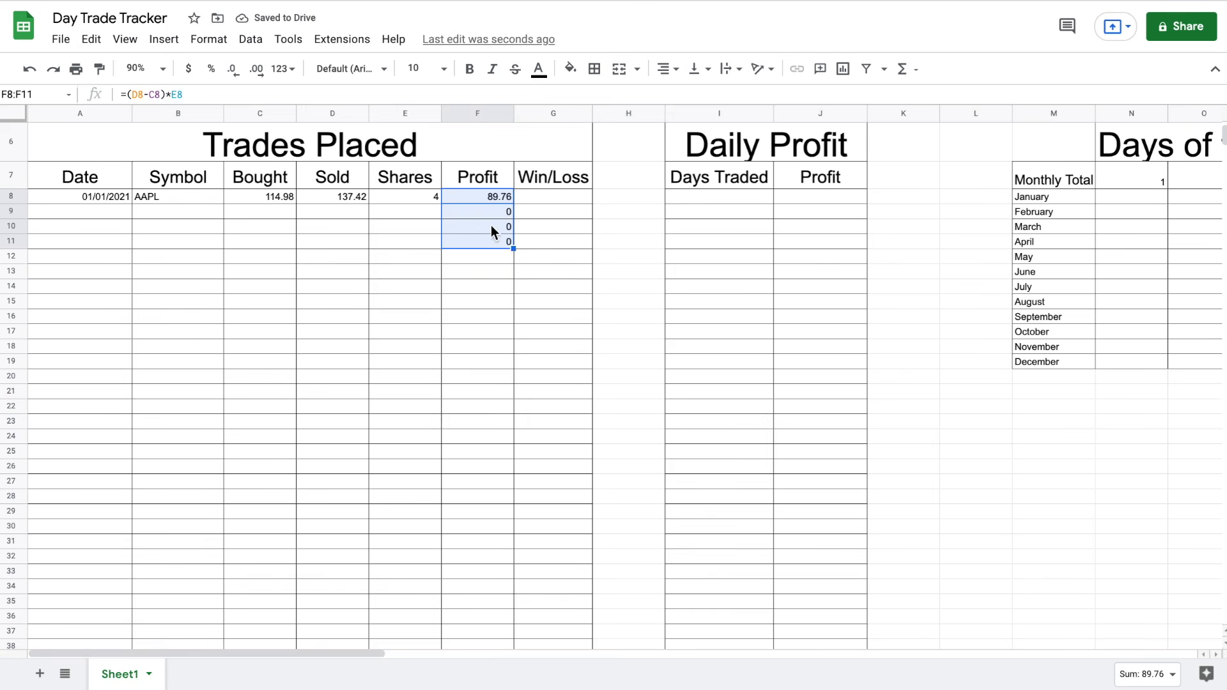
Change the Profit formula in F8 to =if(E8=0,"",(D8-C8)*E8) so rows without shares stay blank
click(481, 198)
double_click(476, 195)
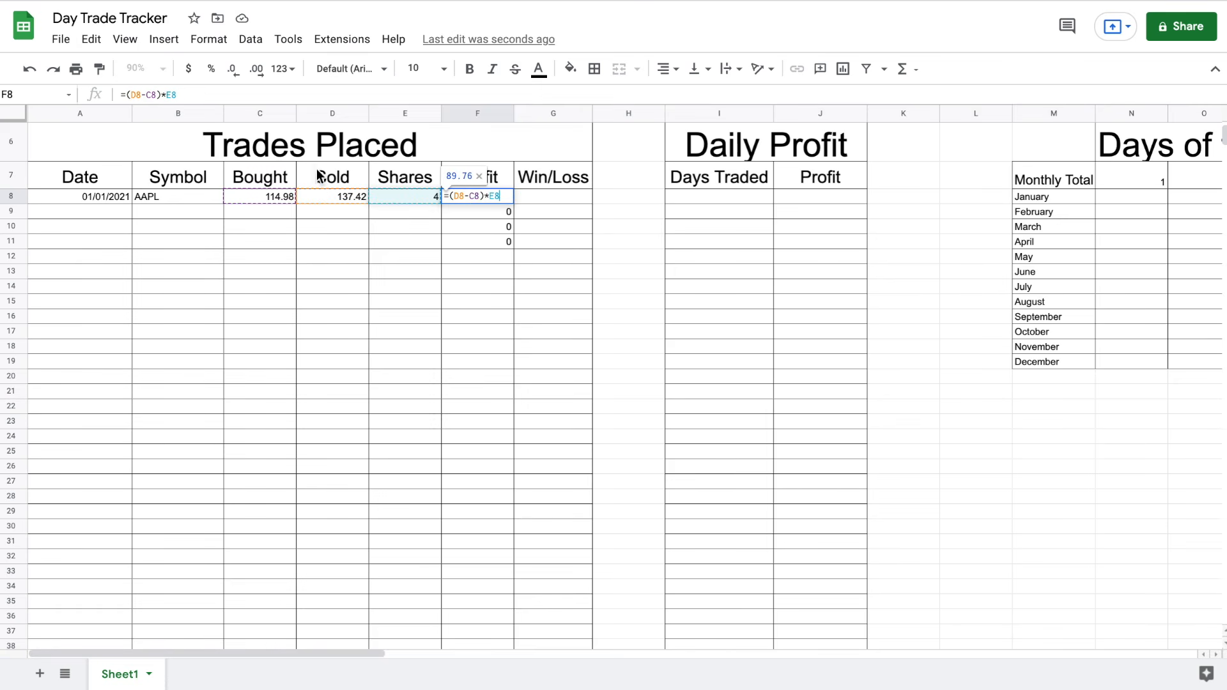
click(127, 94)
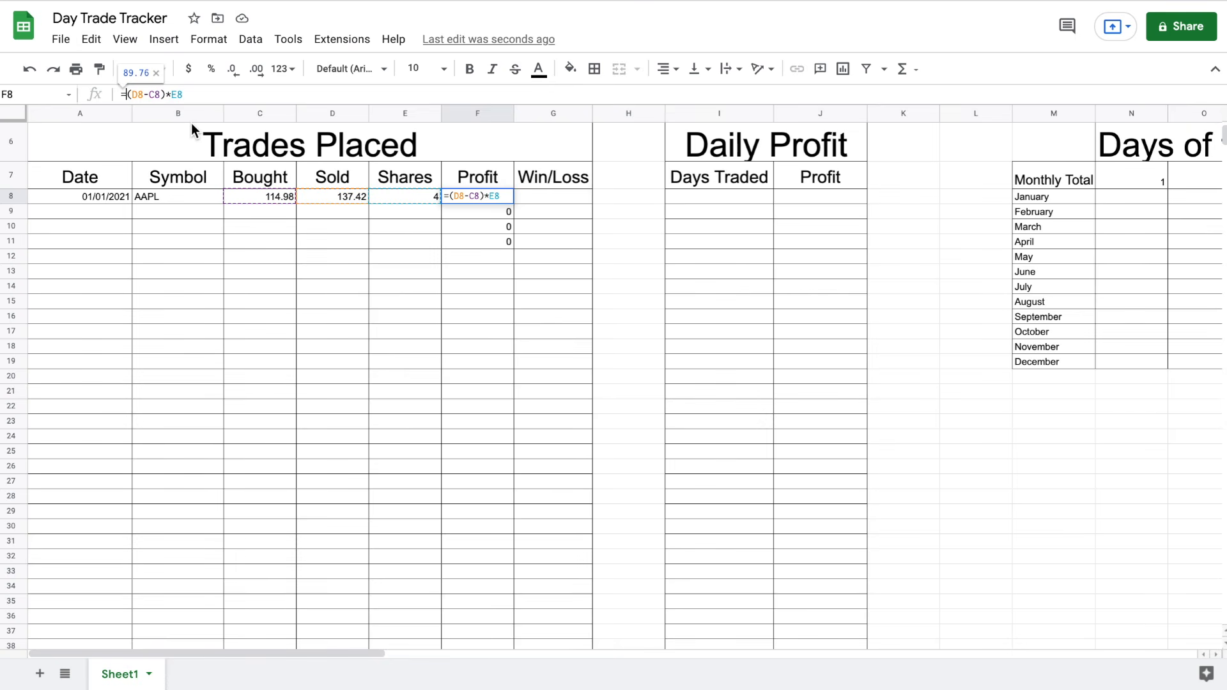
text(if)
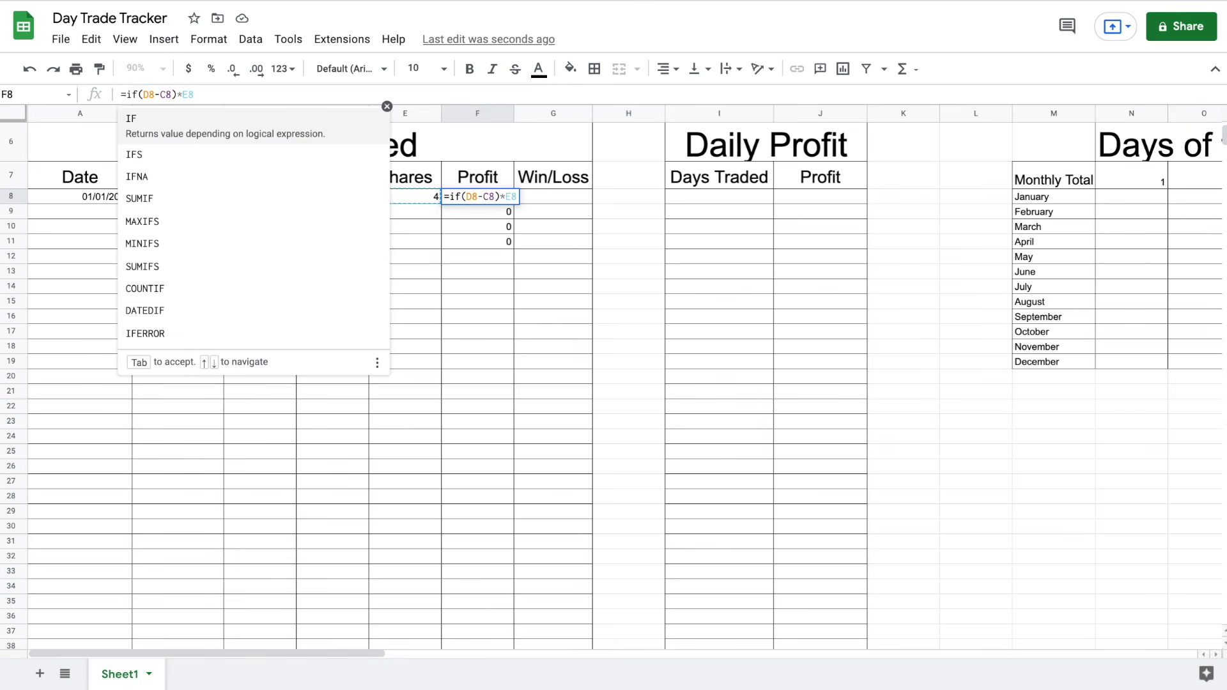
text(()
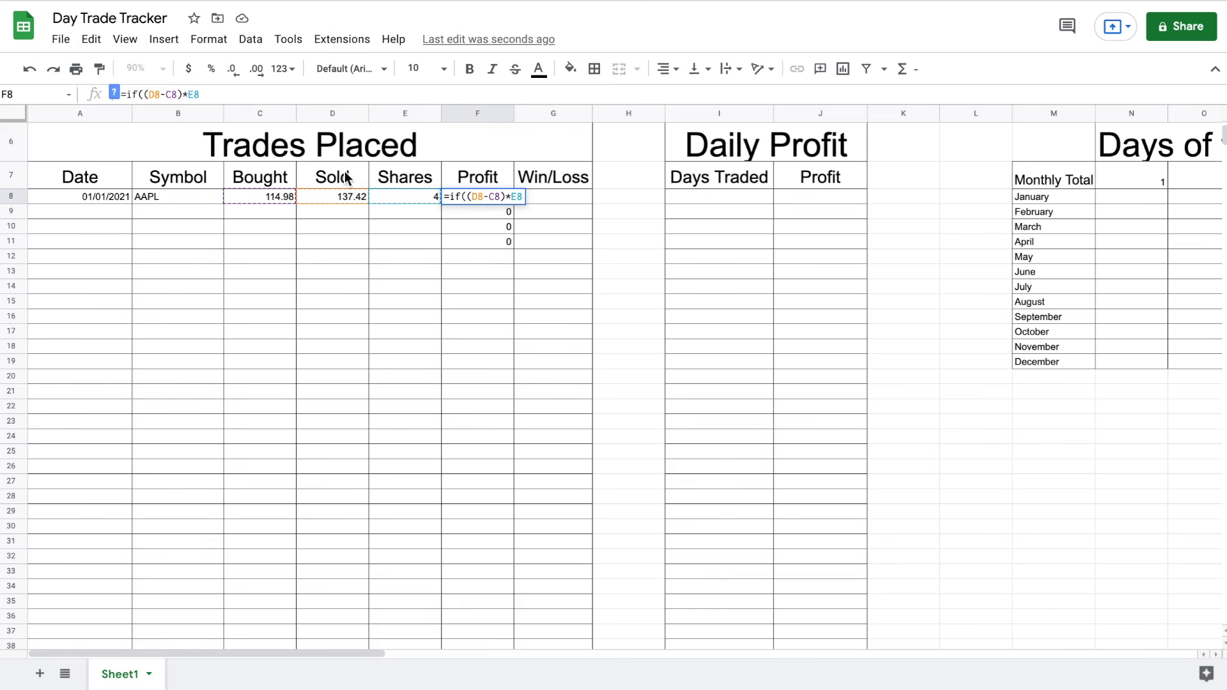
click(388, 192)
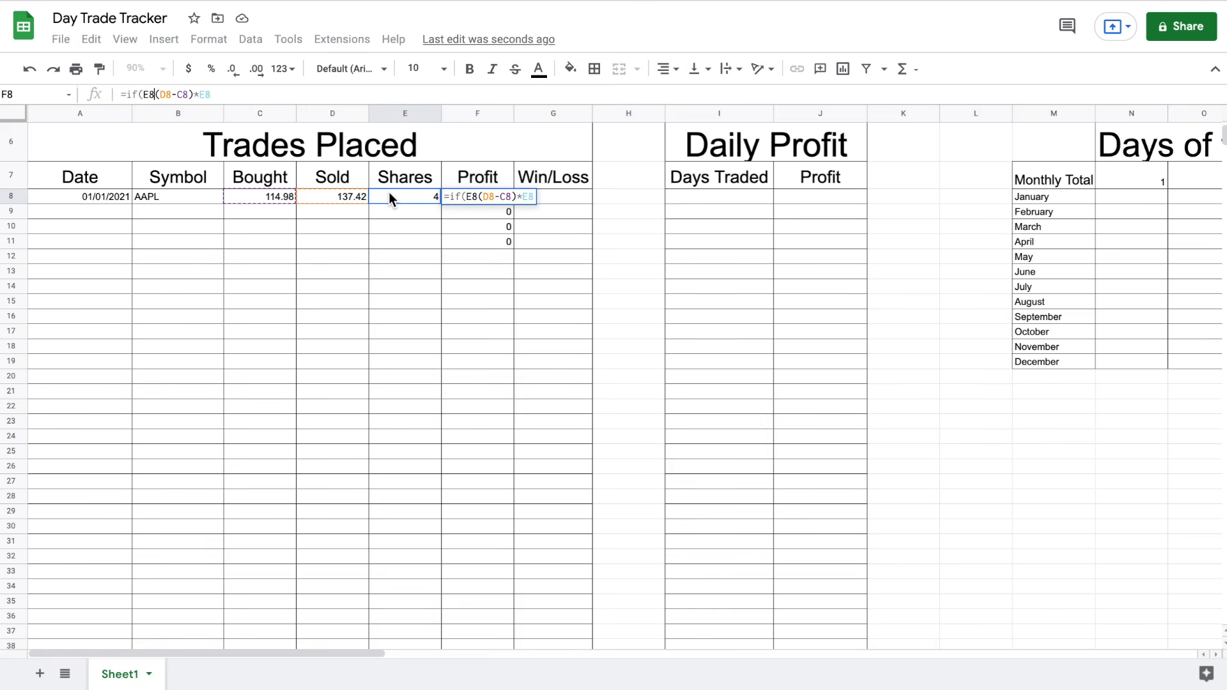
text(=)
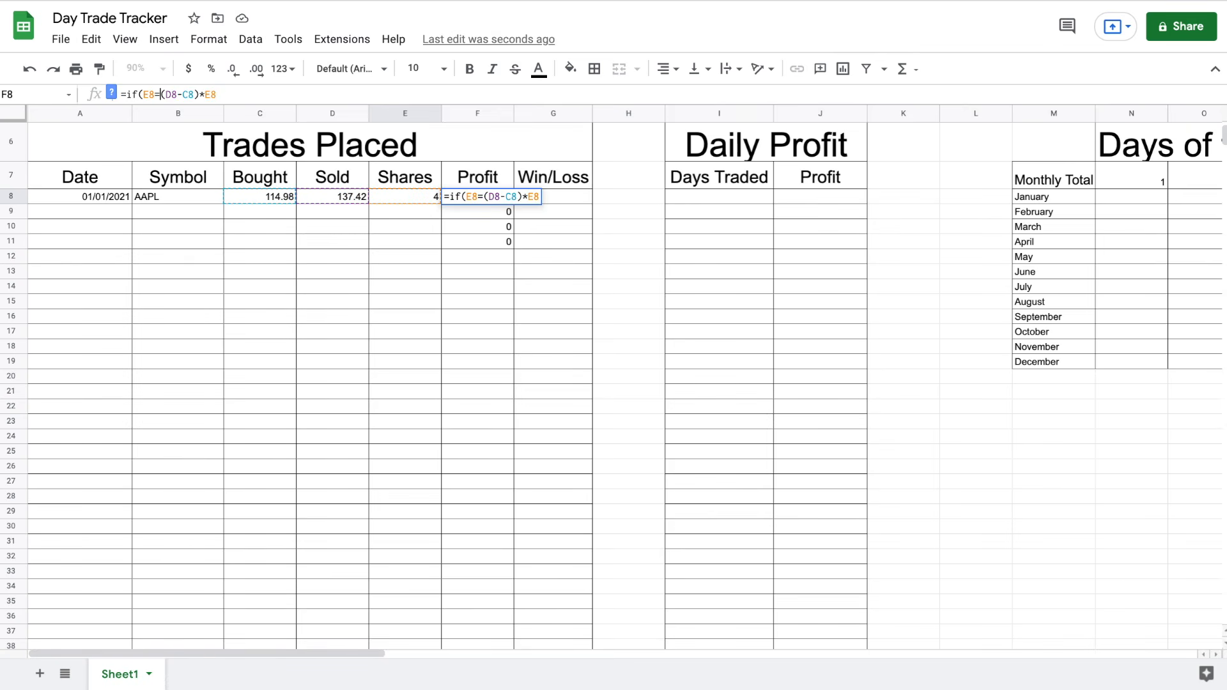
text(0,"")
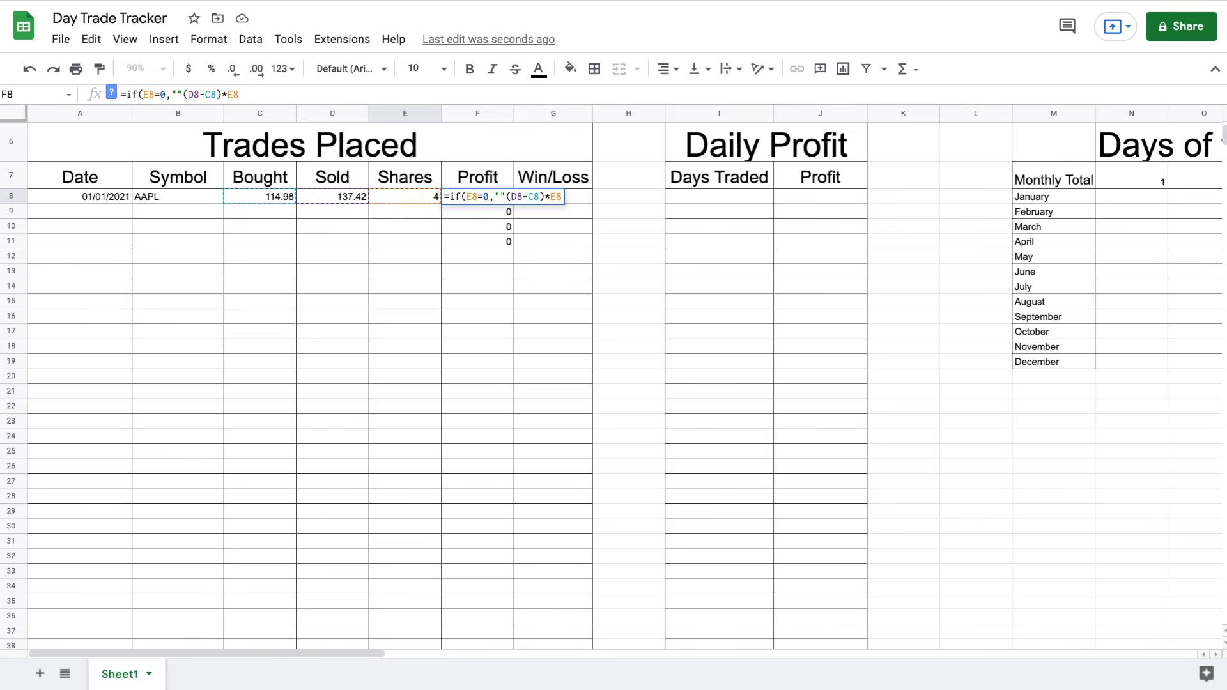
text(,)
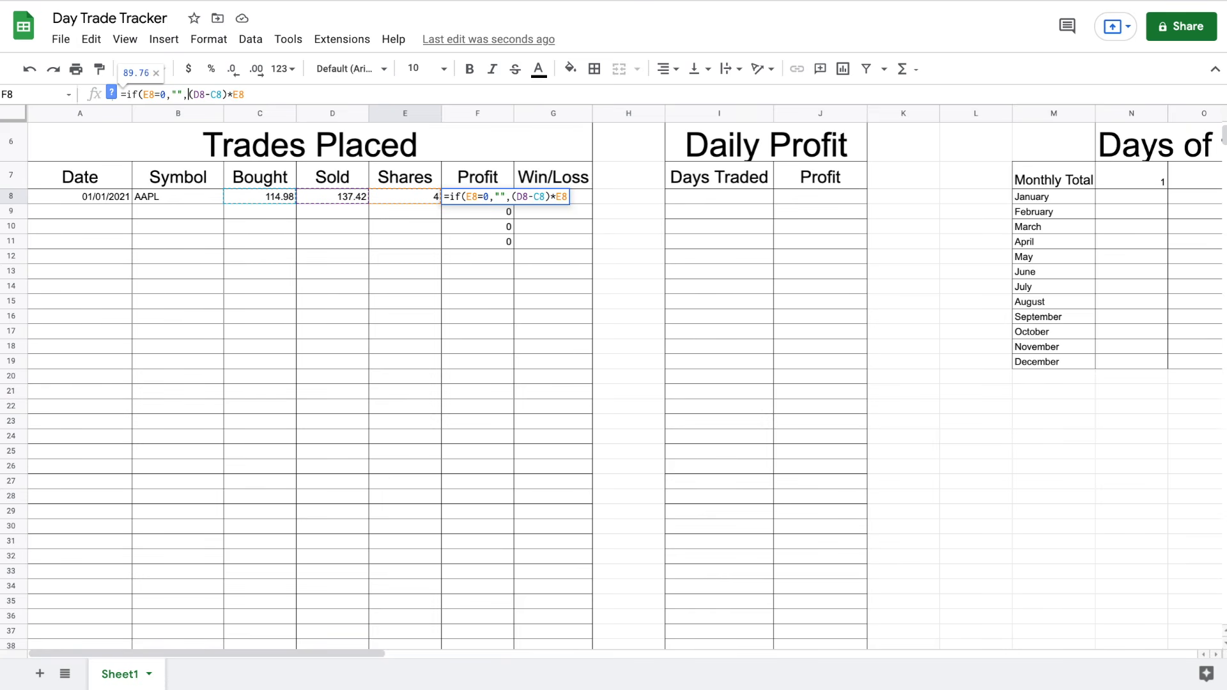
click(263, 91)
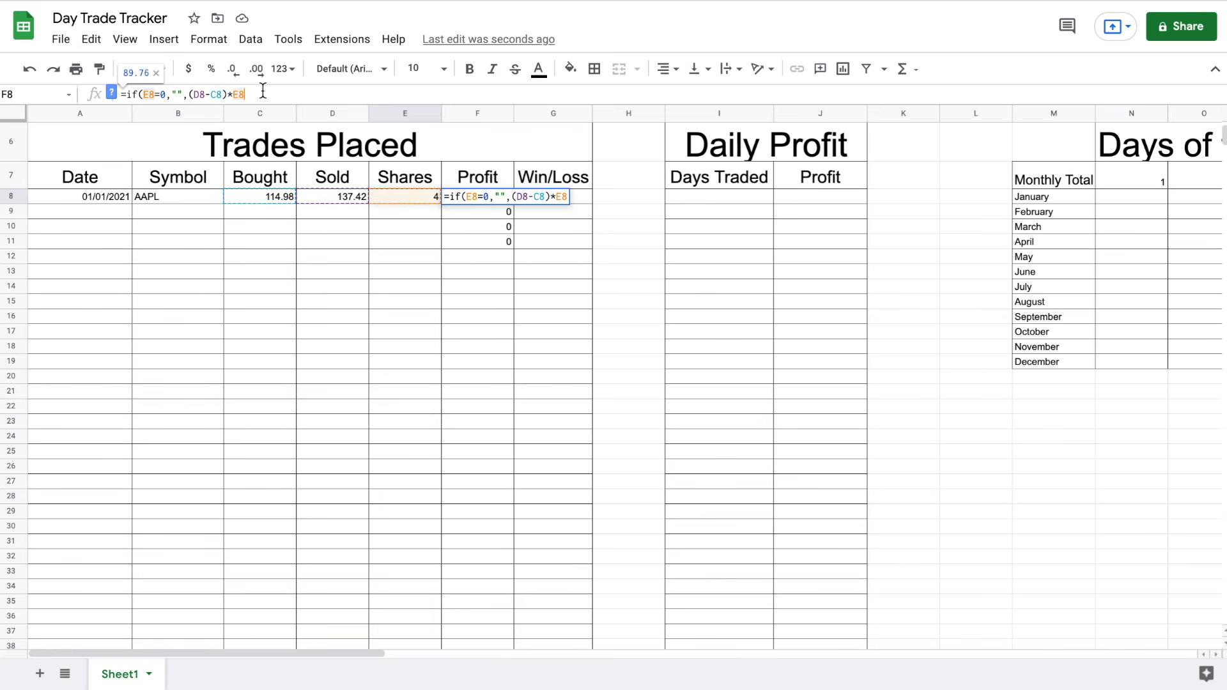
text())
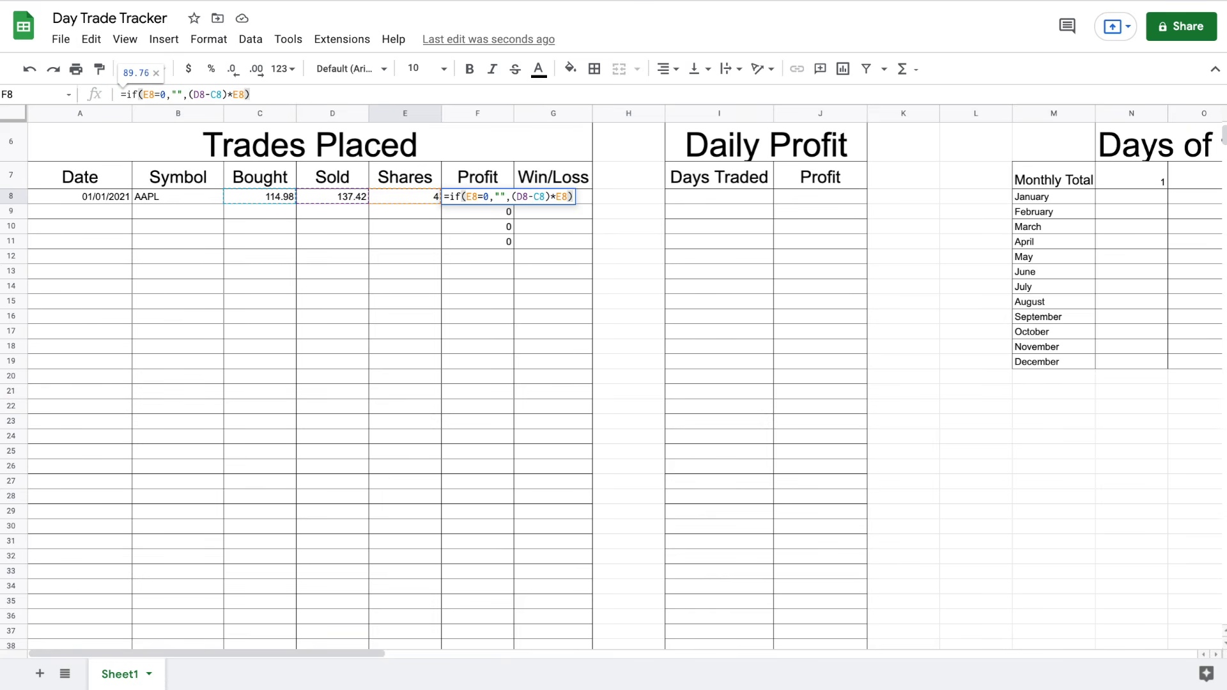
key(Return)
Fill the F8 Profit formula down the column to F44
click(498, 195)
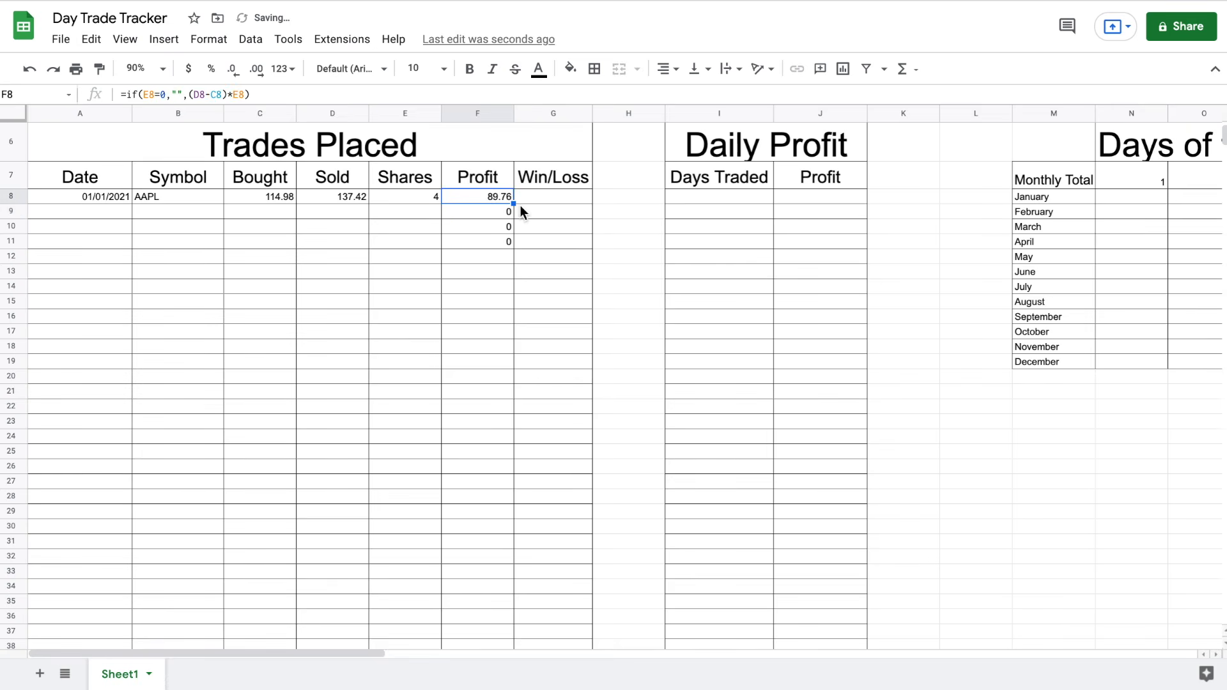
drag(513, 203, 497, 461)
scroll(505, 374, up, 3)
scroll(505, 374, up, 2)
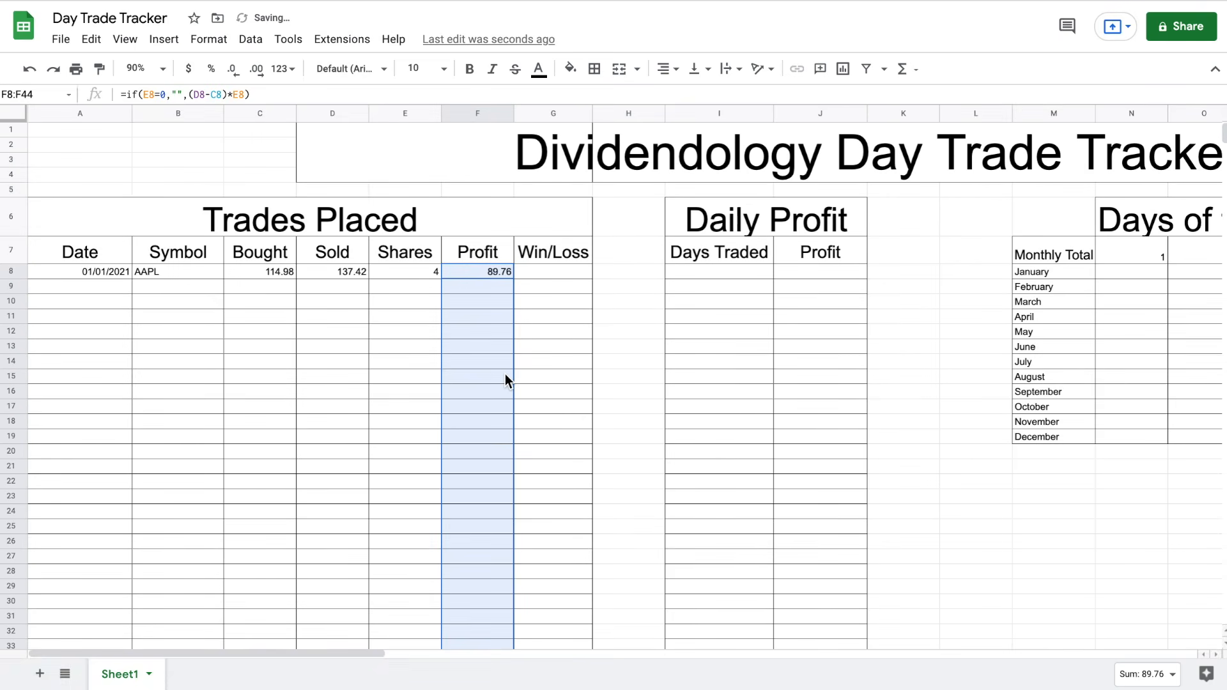
click(536, 317)
click(488, 287)
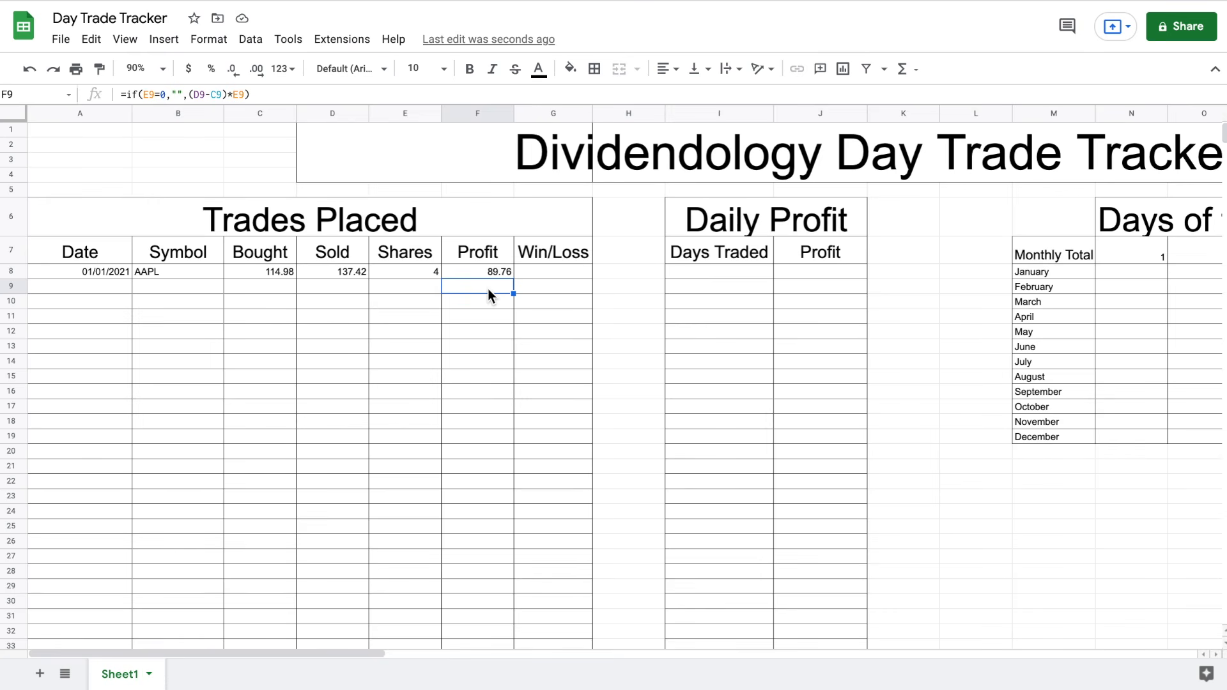
Begin the Win/Loss formula in G8 with =if(E8=0,"", to leave rows without shares blank
drag(546, 262, 551, 267)
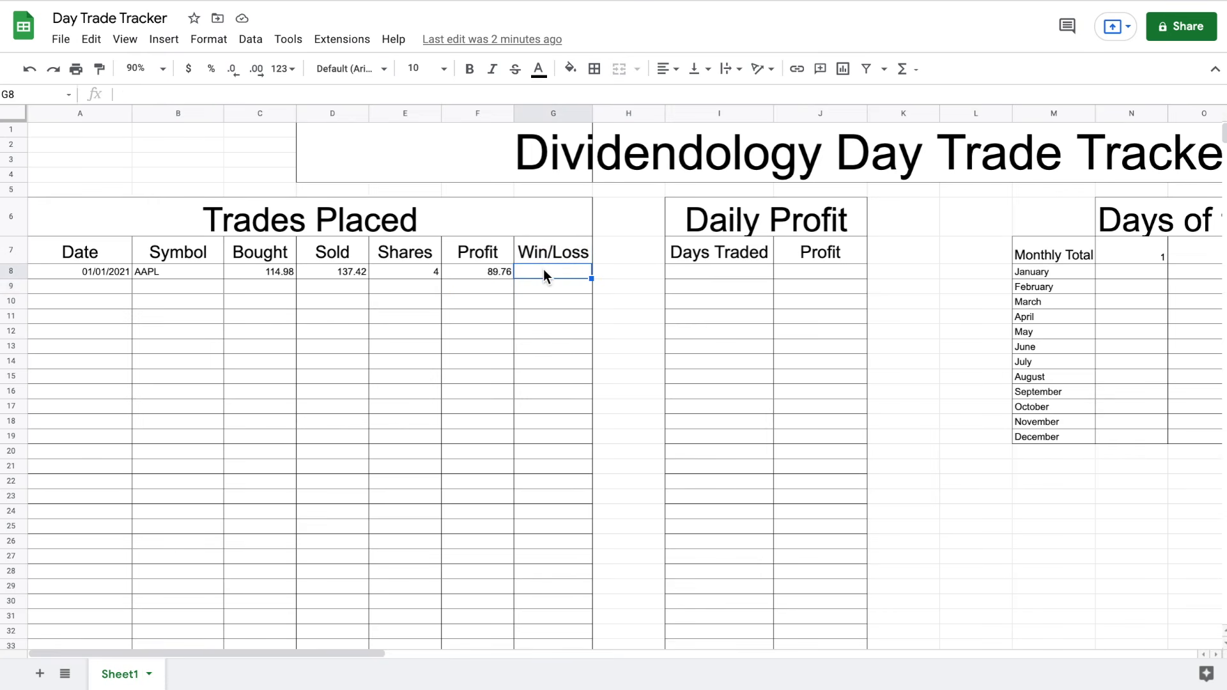
text(=)
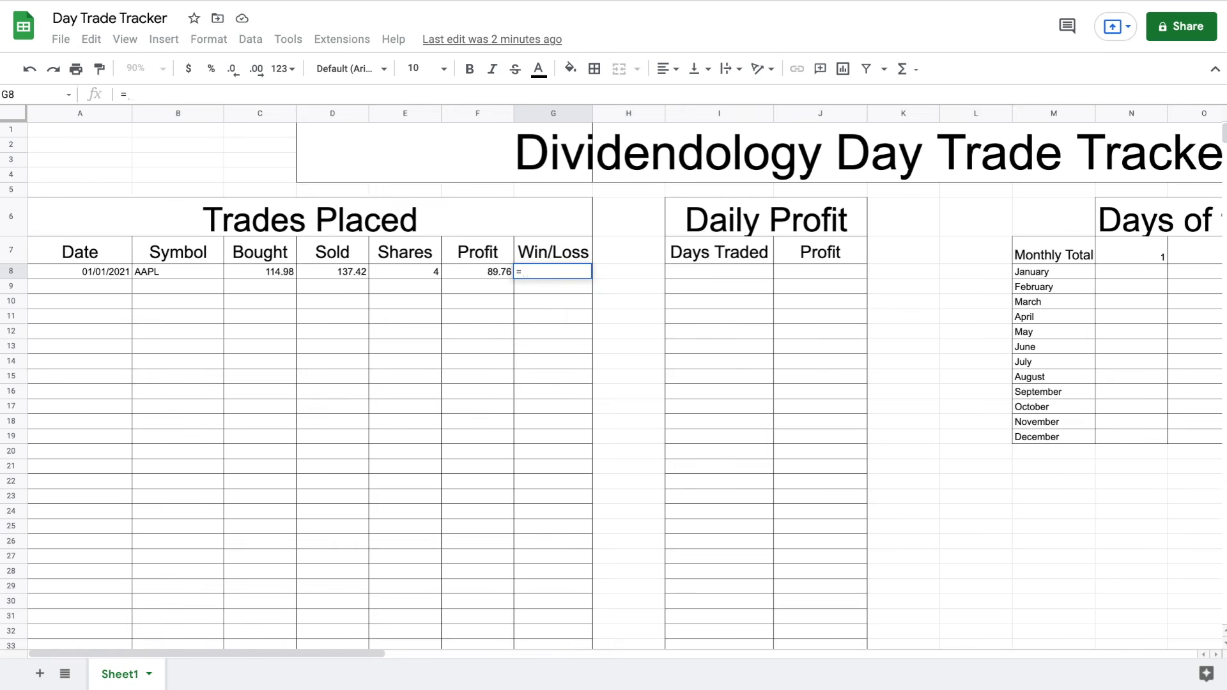
text(if)
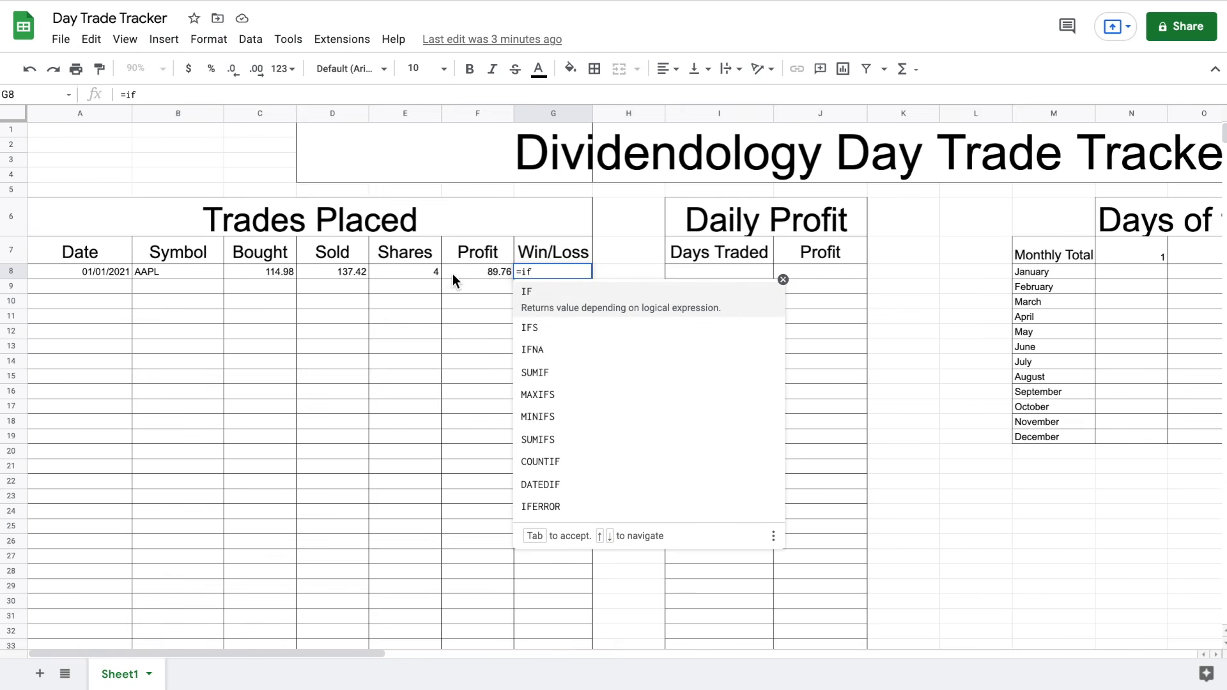
click(425, 273)
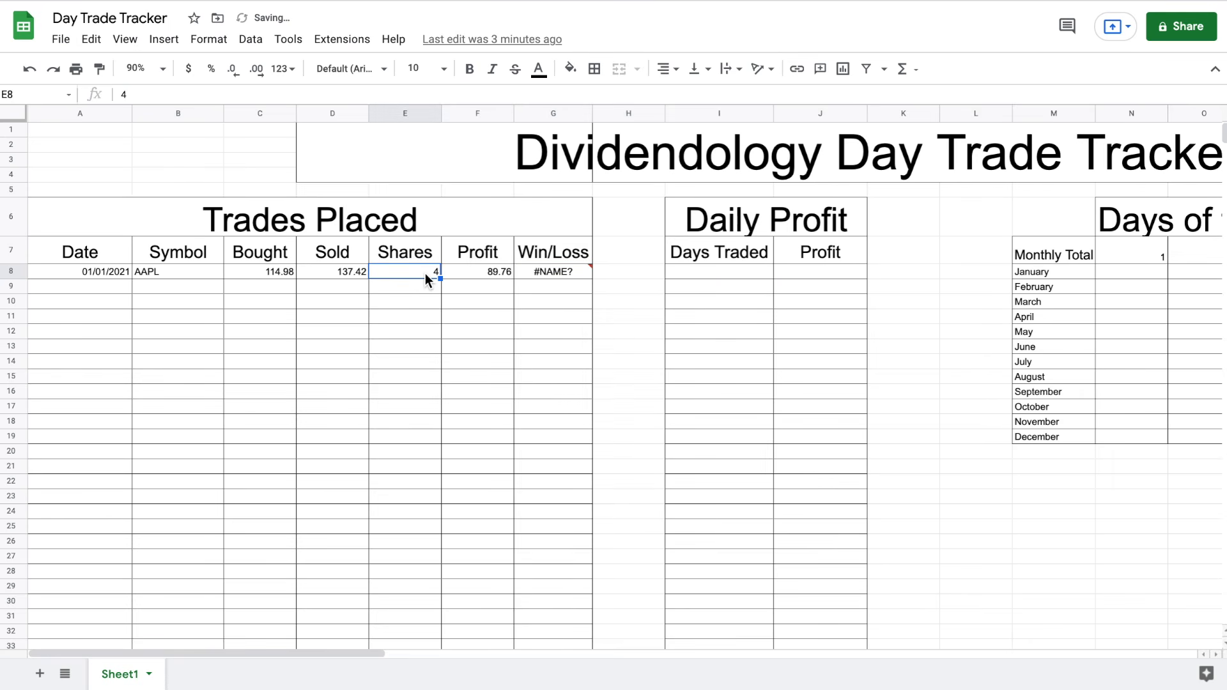
click(553, 269)
click(171, 90)
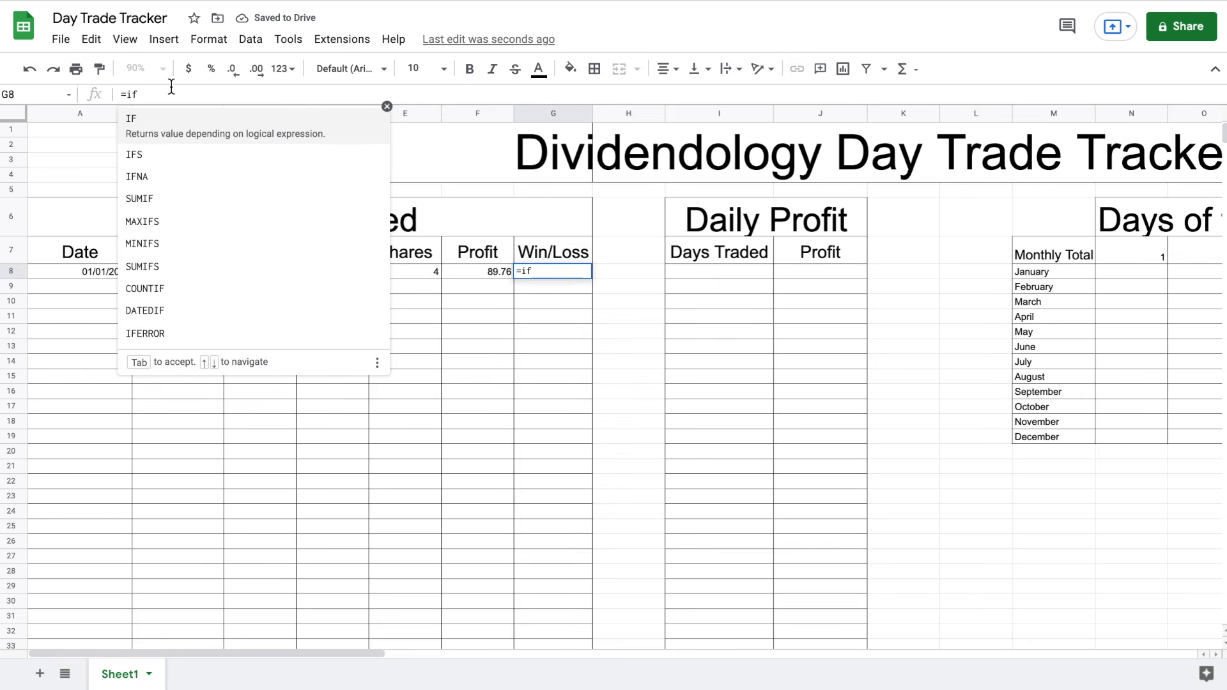
text(()
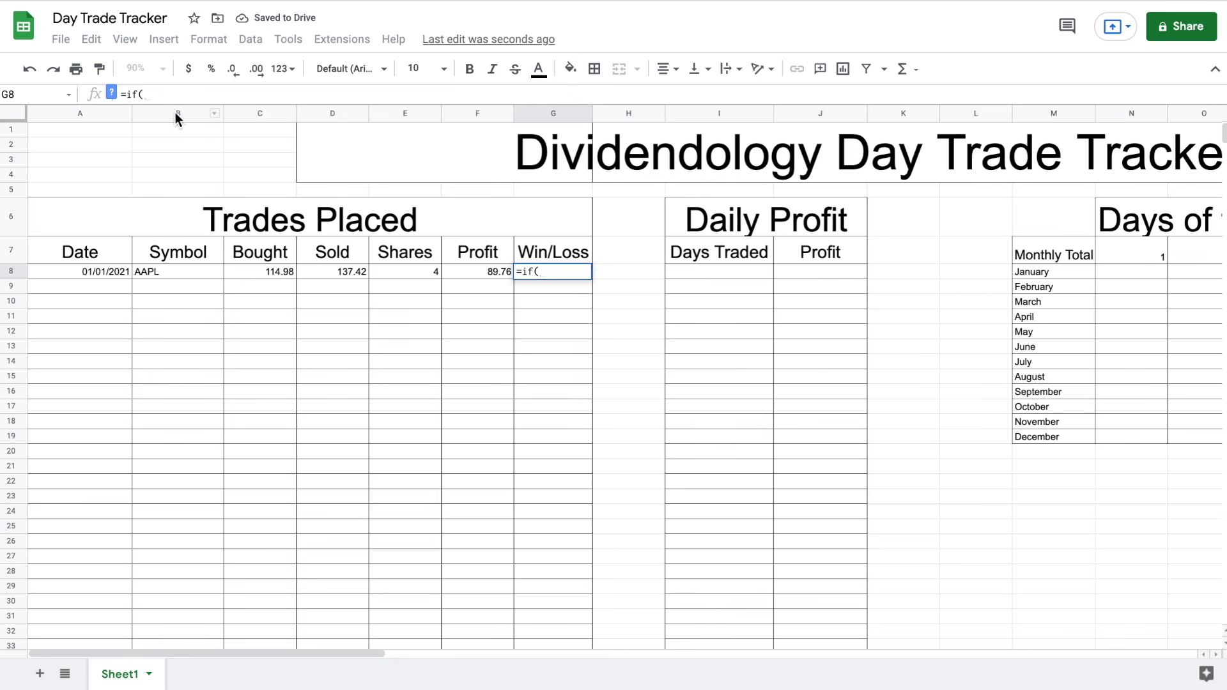
click(425, 270)
text(=0)
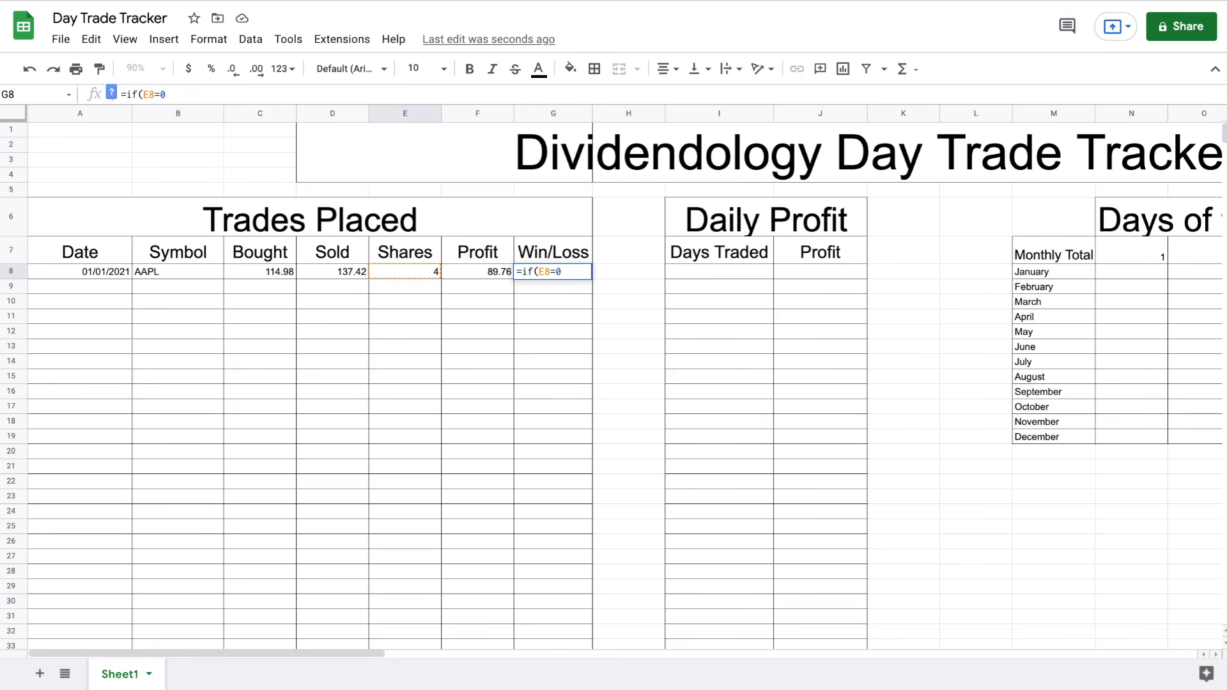
text(,)
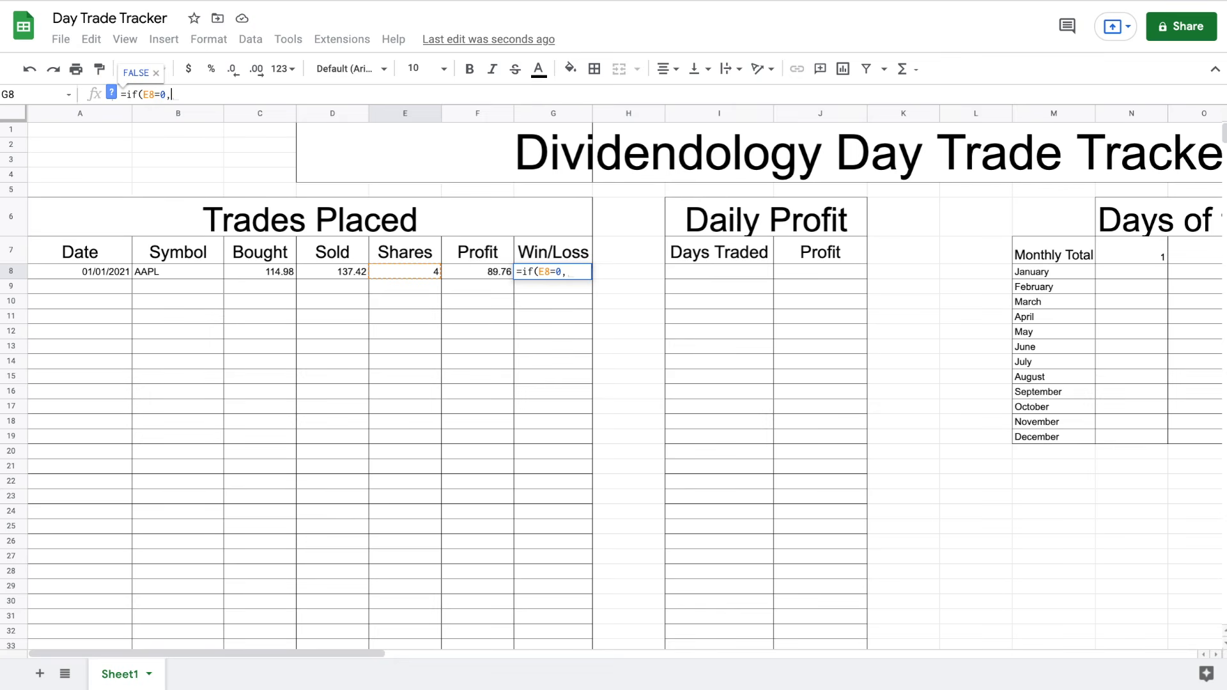
text("")
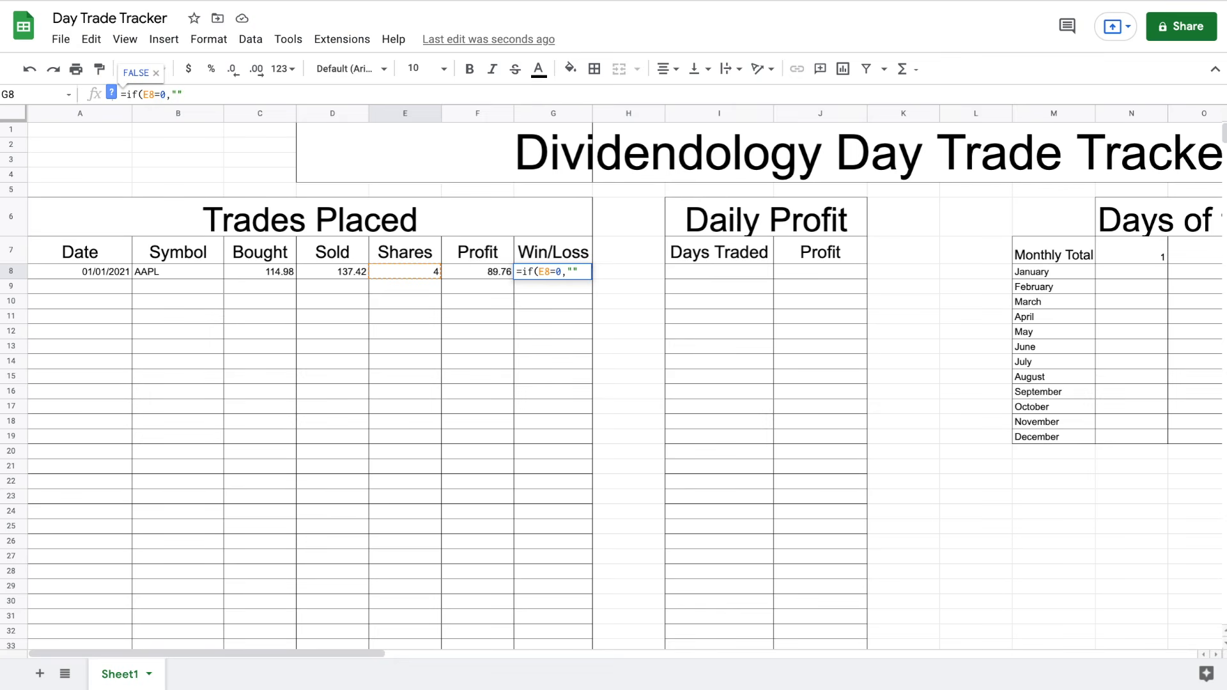
text(,)
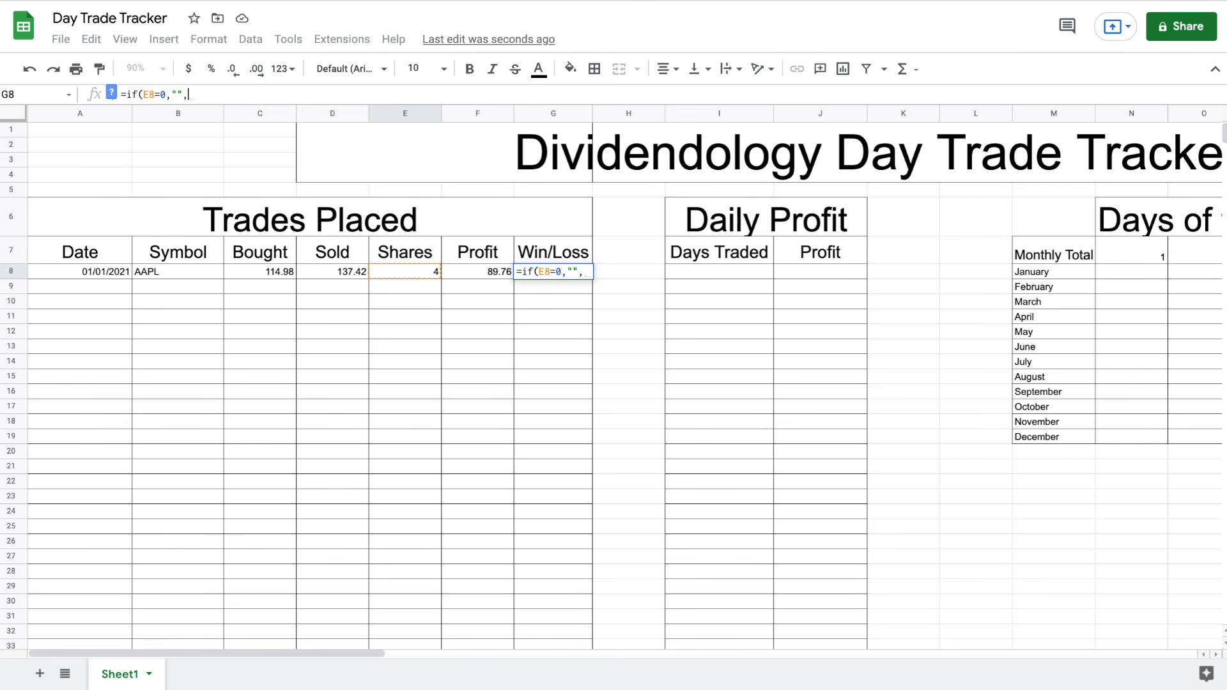
Complete the G8 formula with the nested test if(F8>0,"W","L")) and enter it
text(if)
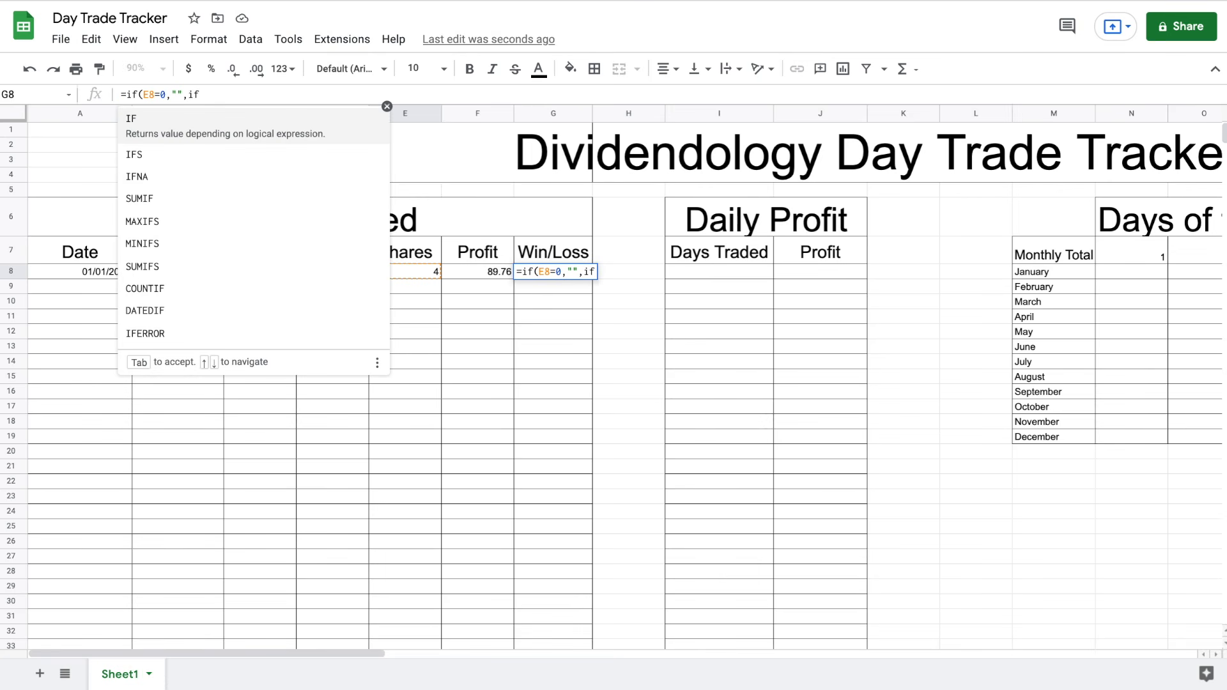
text(()
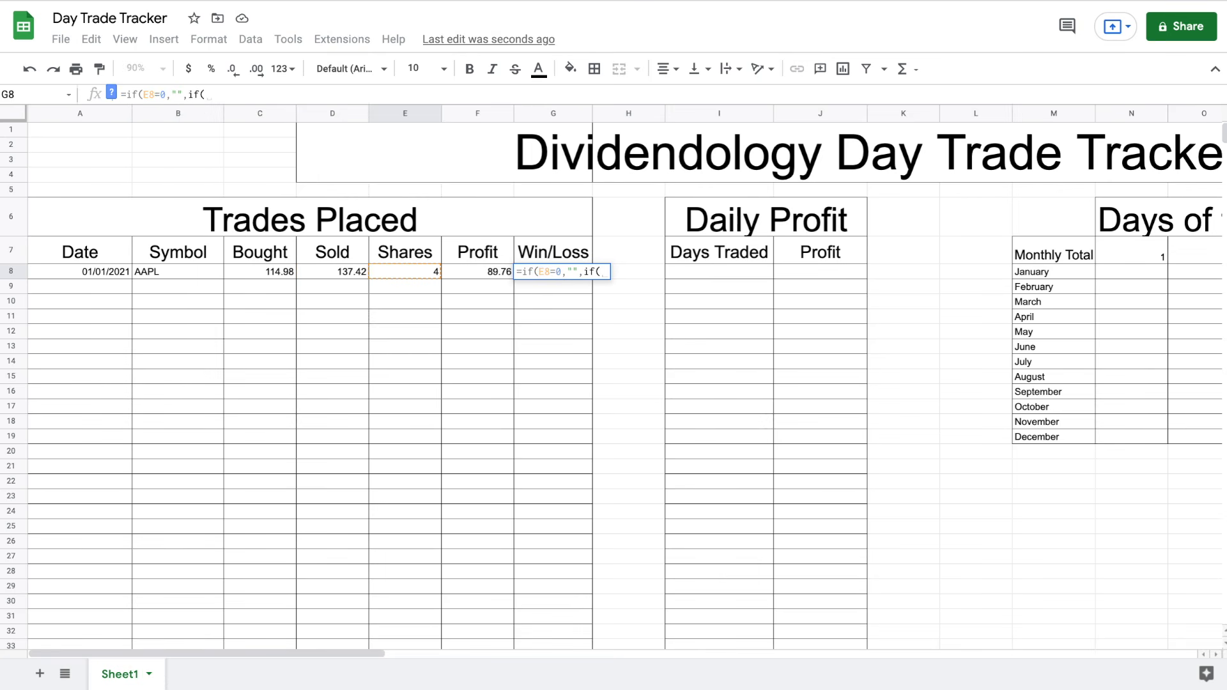
click(489, 270)
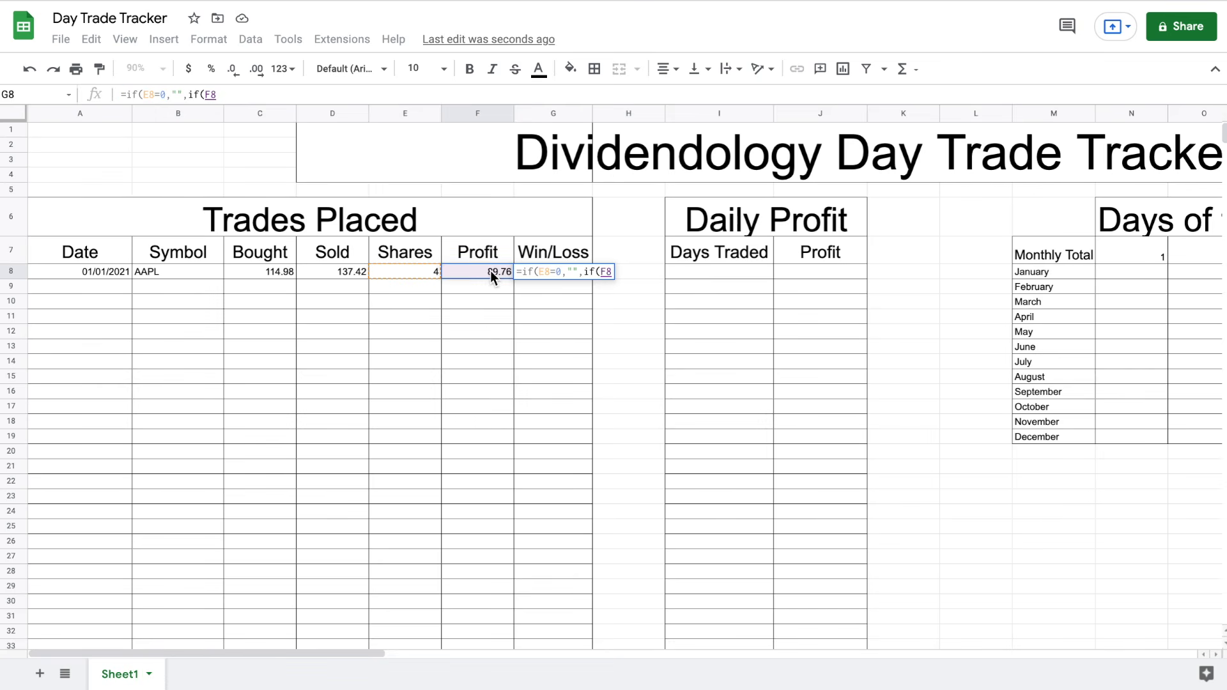
text(>)
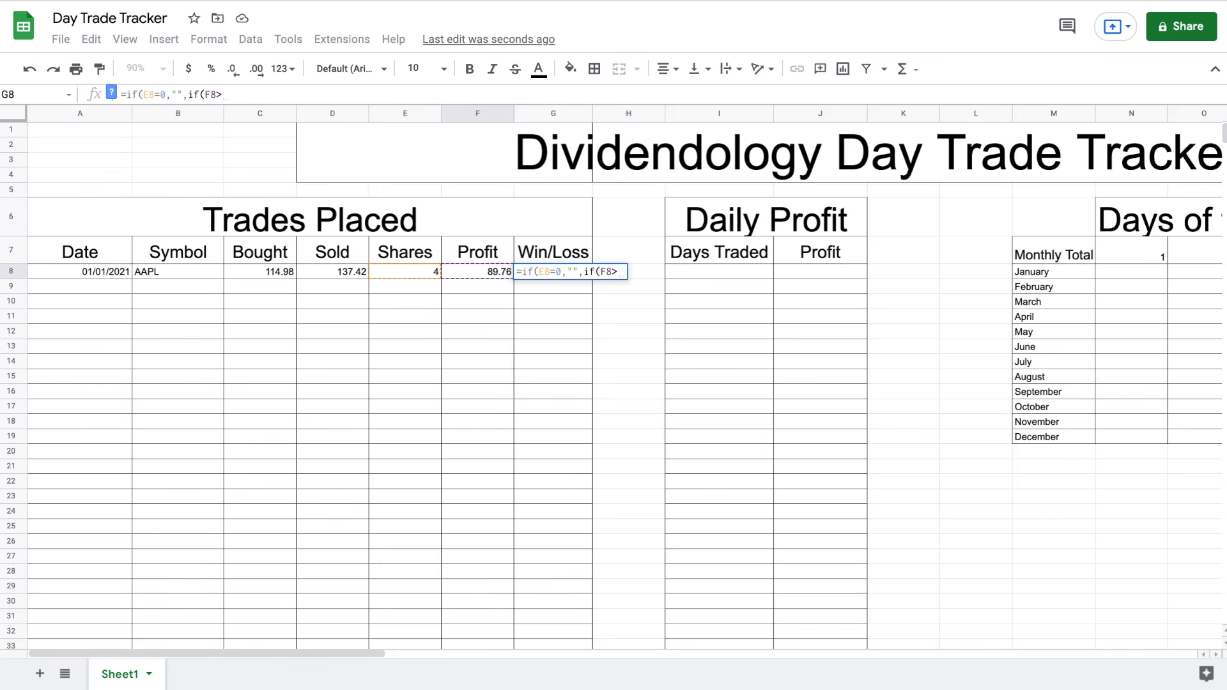
text(0,"W")
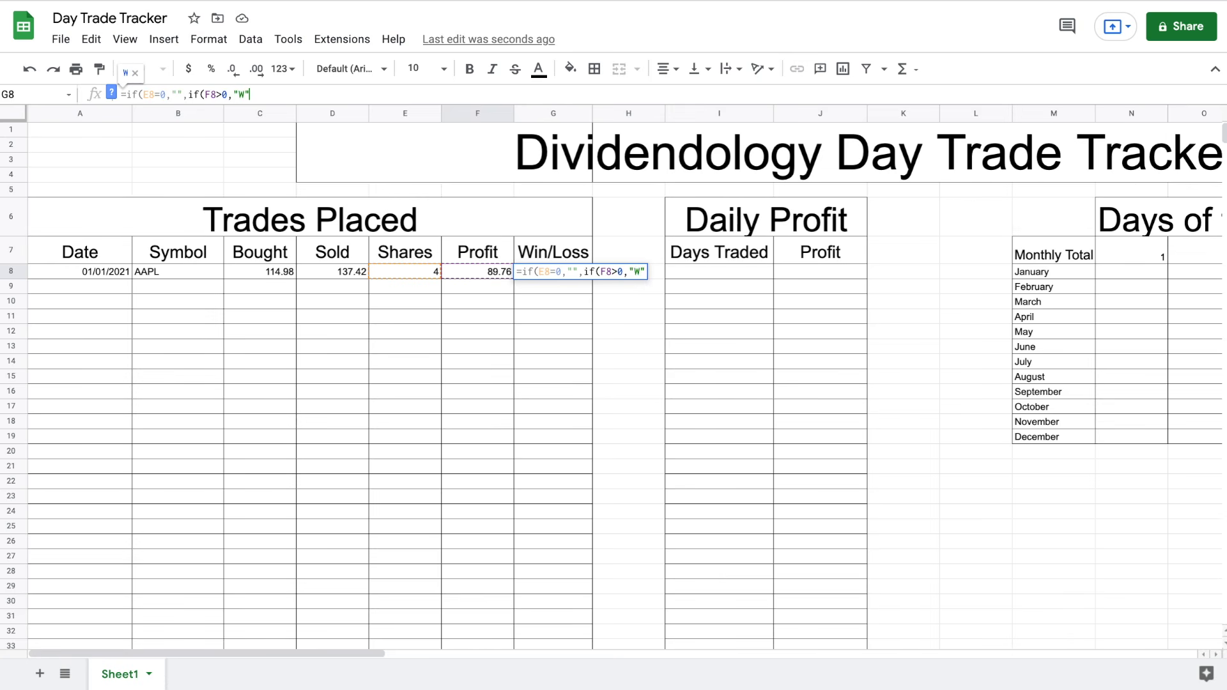
text(,"L")))
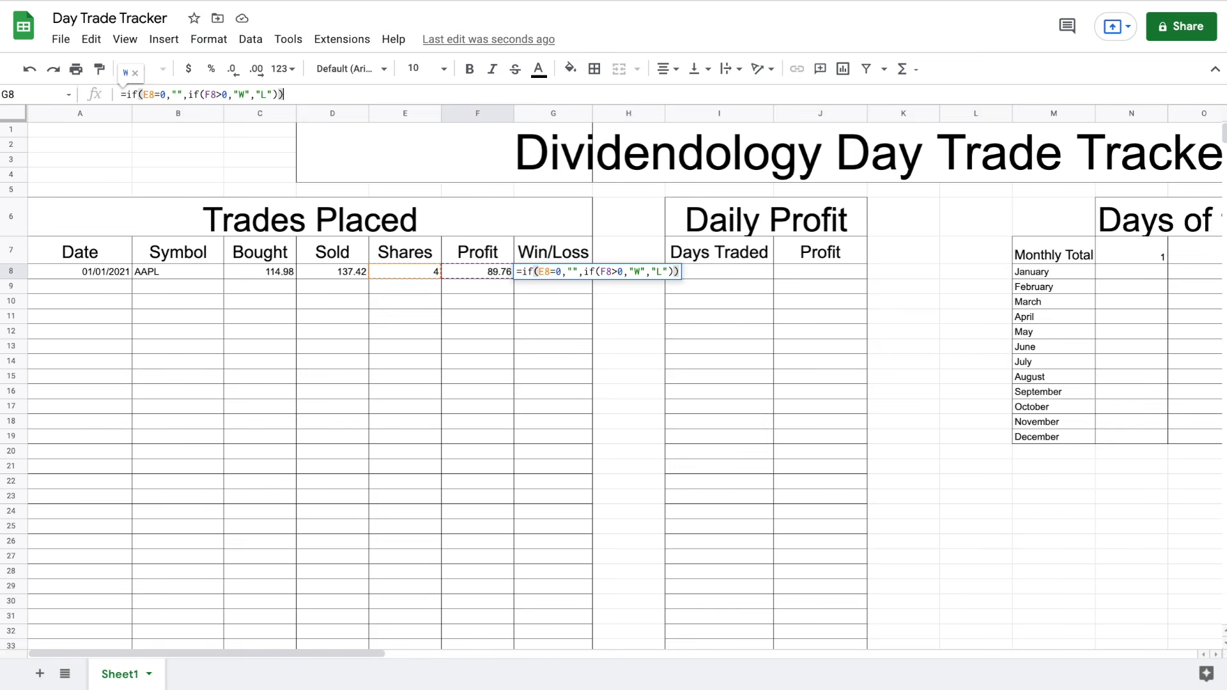
key(Return)
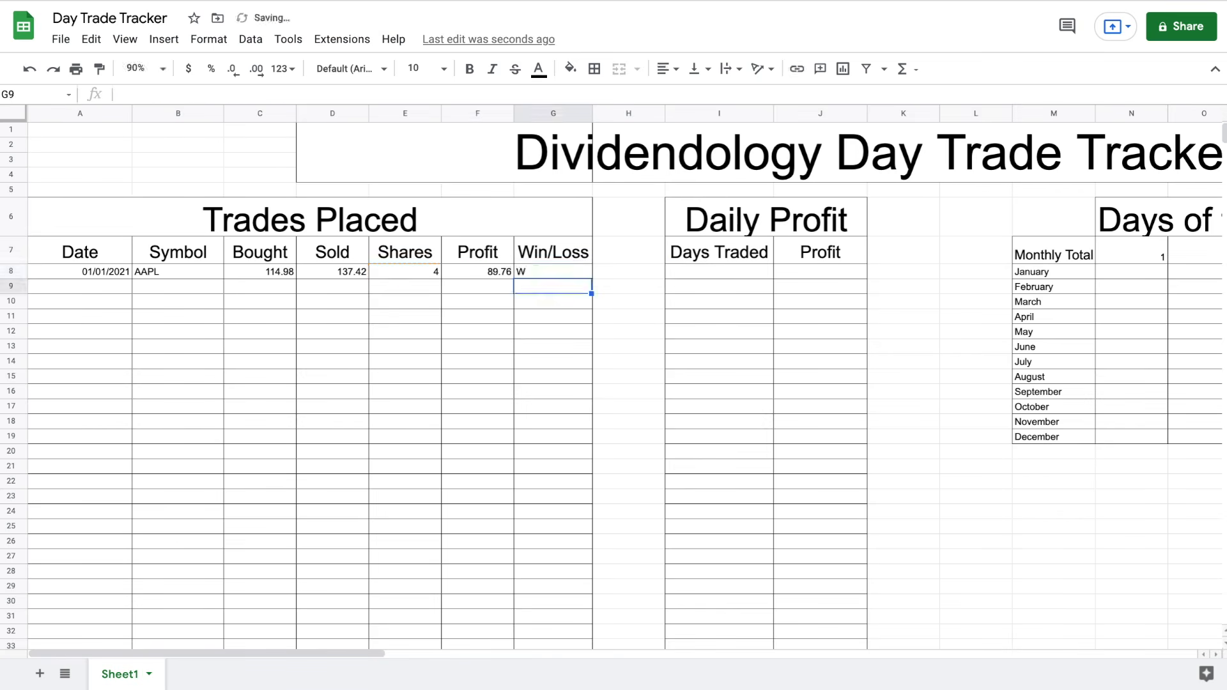
Fill the G8 Win/Loss formula down the column to G44
click(545, 274)
drag(592, 284, 563, 554)
drag(562, 407, 562, 405)
scroll(573, 309, up, 8)
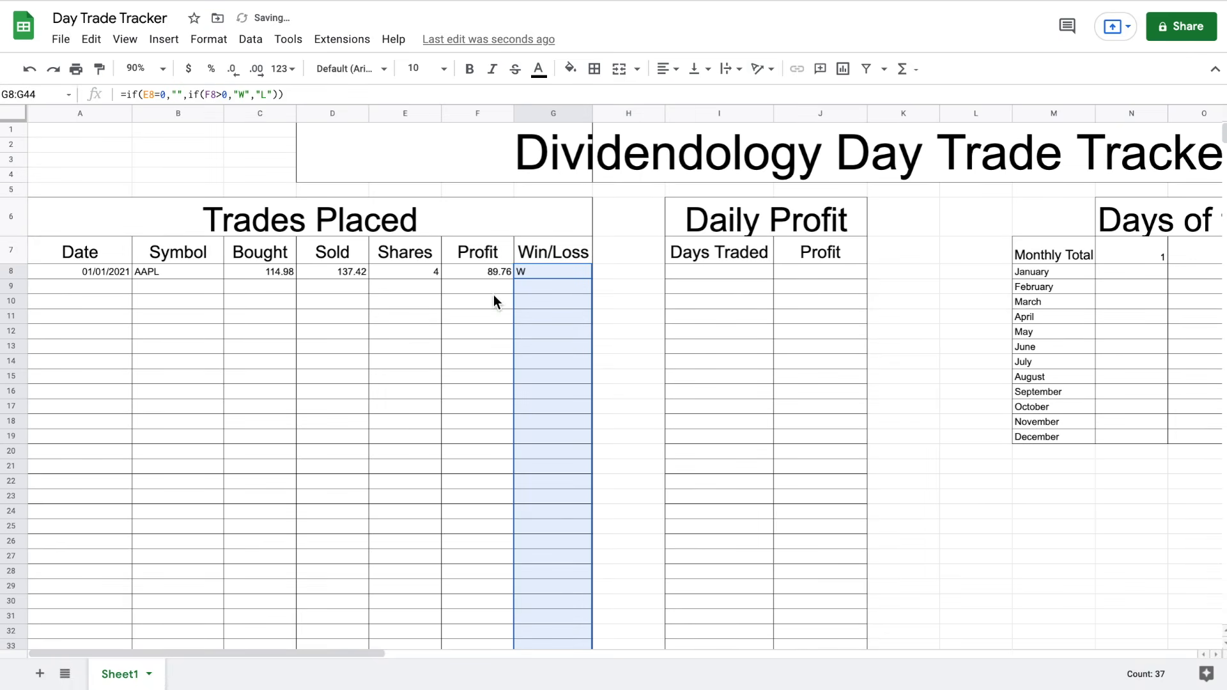
click(507, 289)
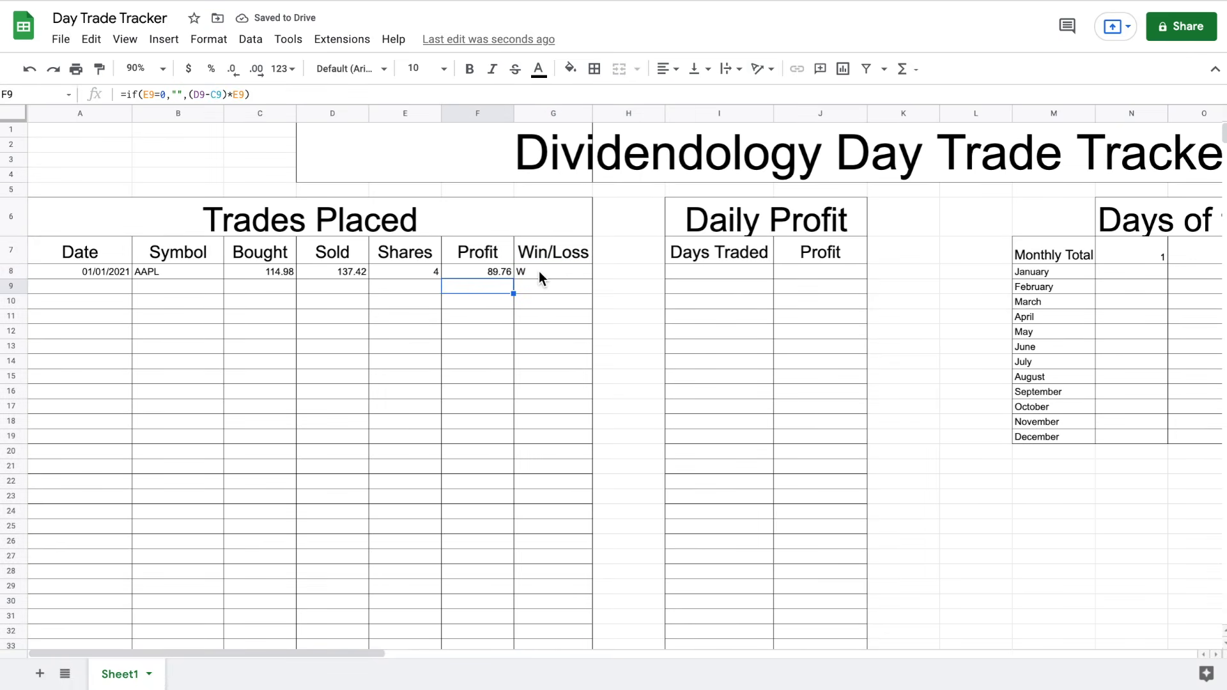
drag(536, 270, 548, 451)
click(482, 280)
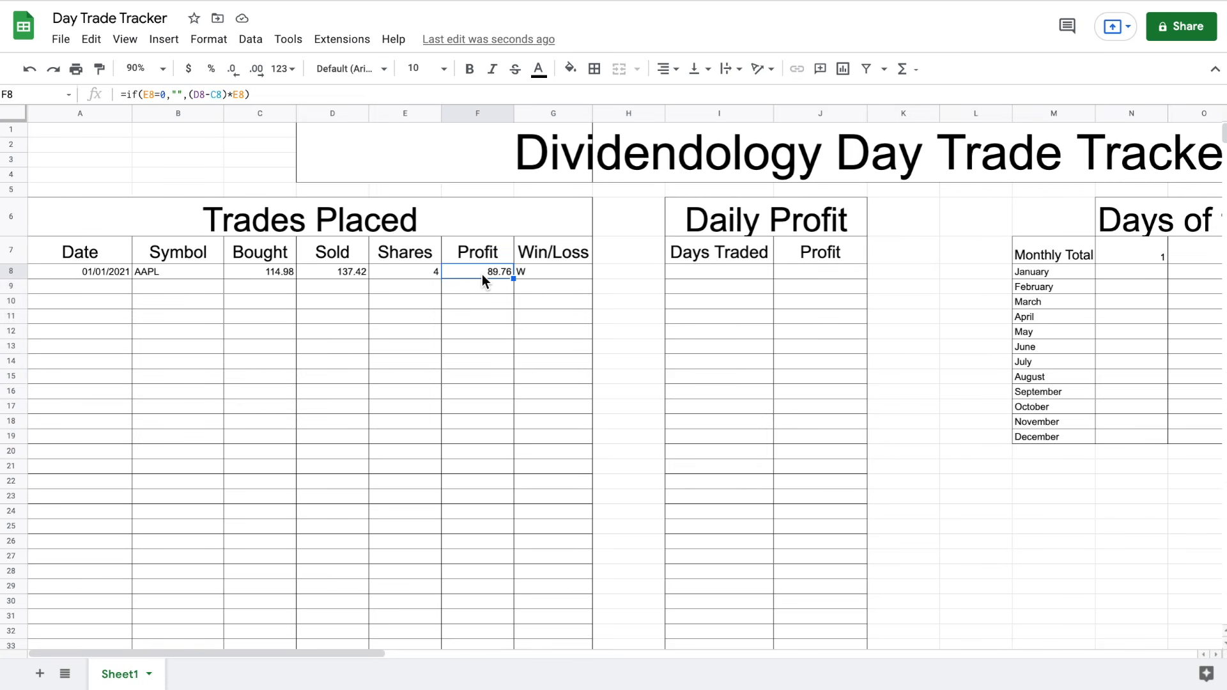
Center-align the Trades Placed cells A8:G44 horizontally
drag(108, 271, 540, 479)
scroll(528, 318, up, 2)
scroll(527, 316, up, 5)
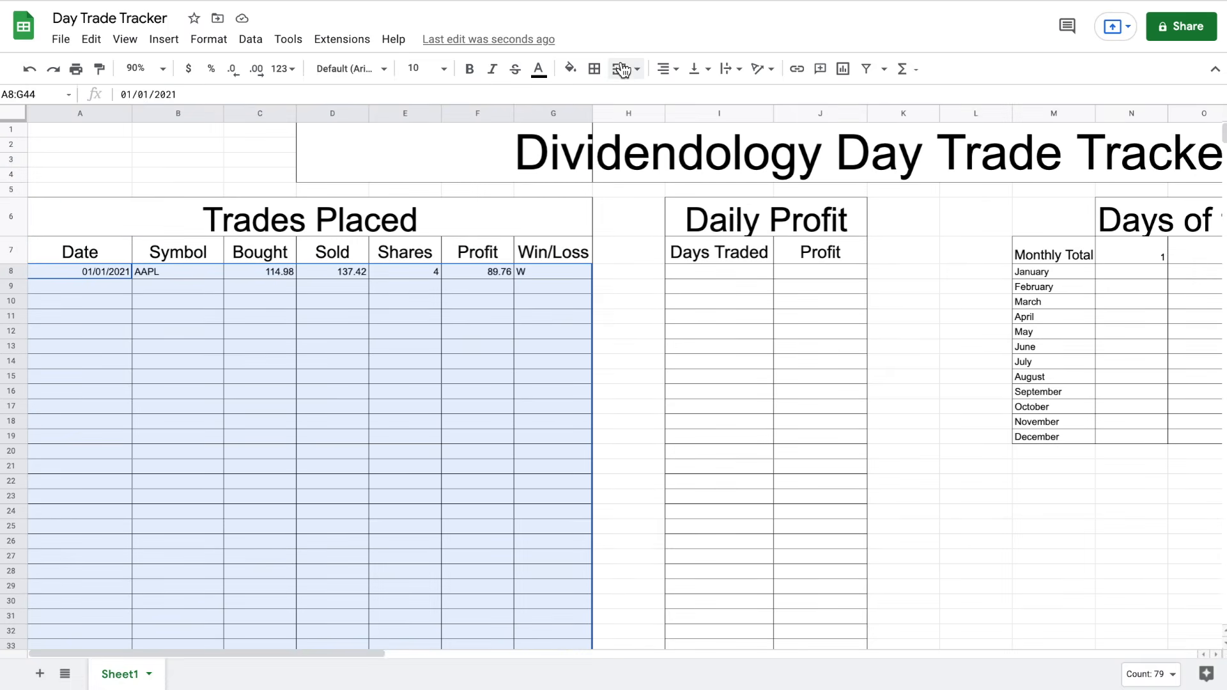
click(668, 69)
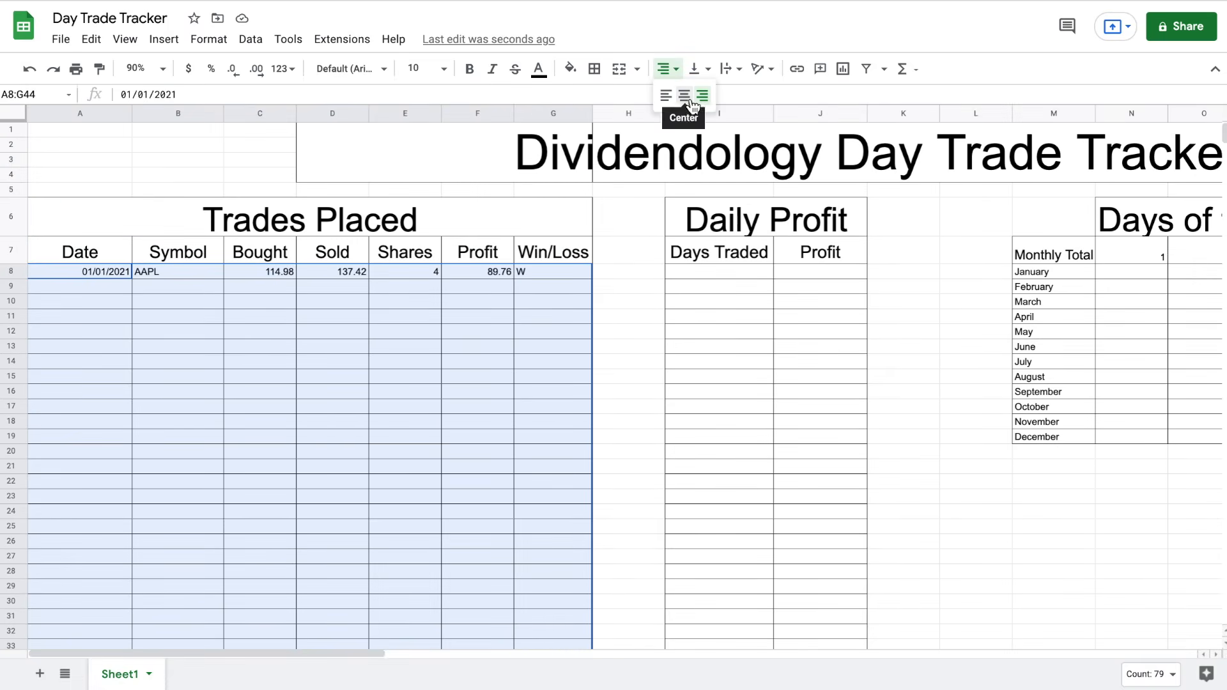
click(684, 96)
click(543, 321)
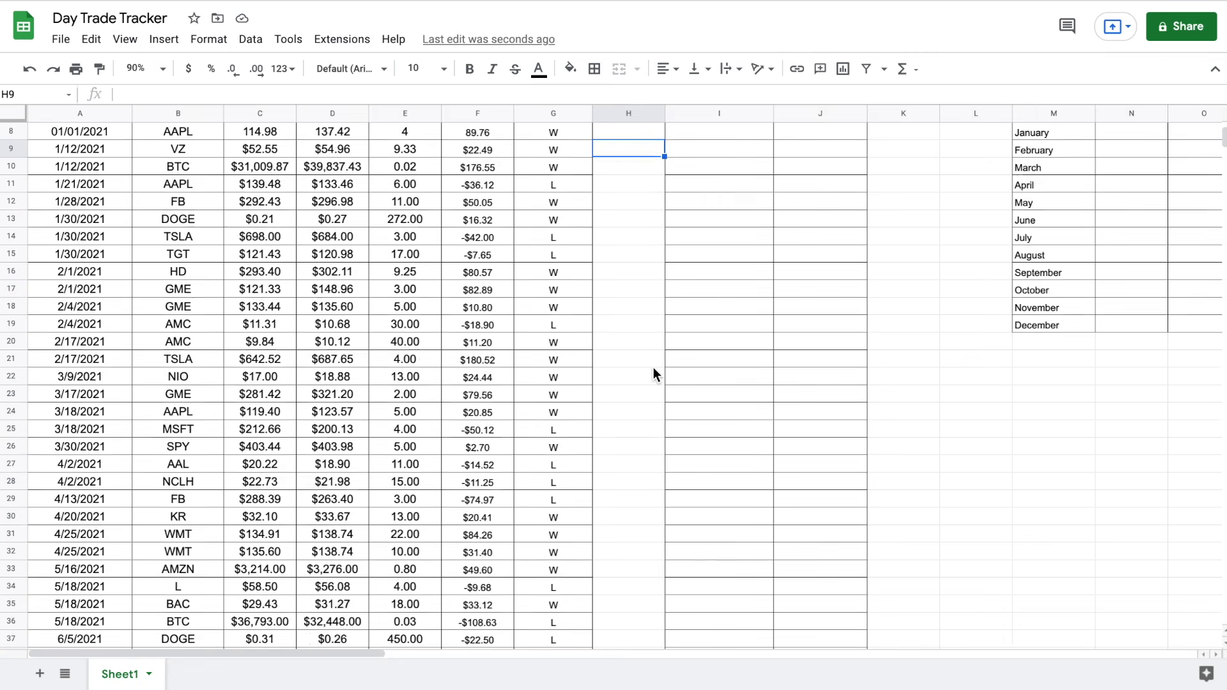
Start a new trade in row 55 of Trades Placed with date 12/28/2021 and symbol BTC
scroll(653, 374, down, 5)
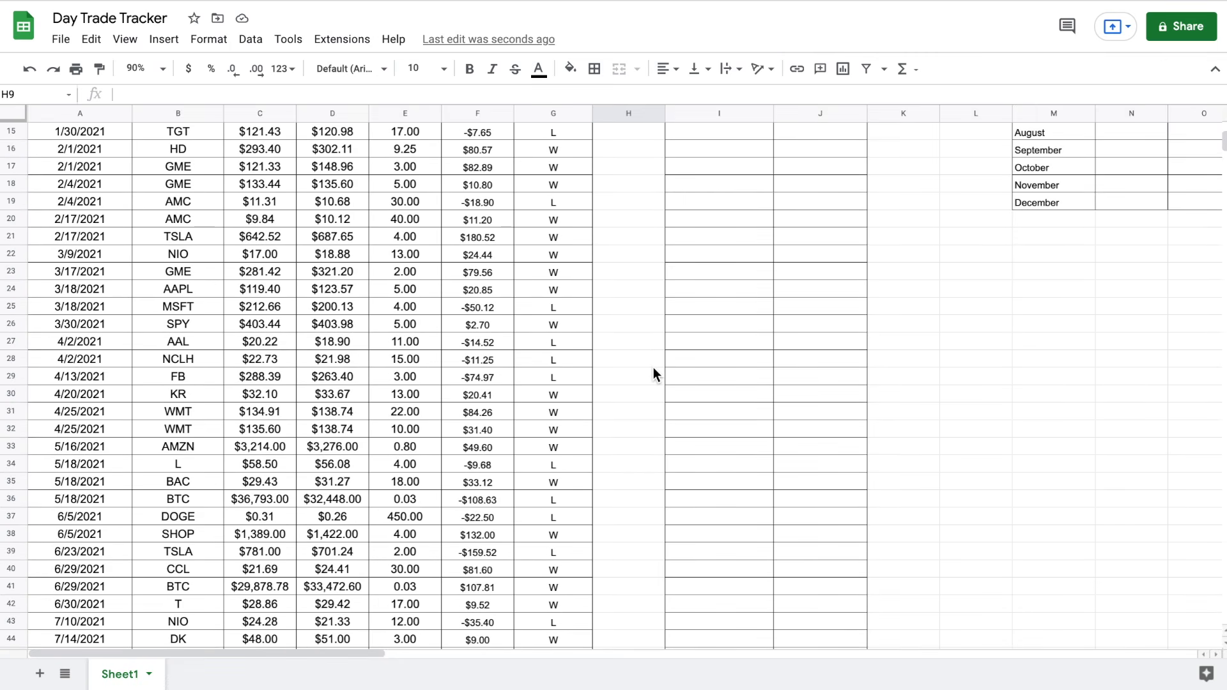
scroll(653, 370, down, 5)
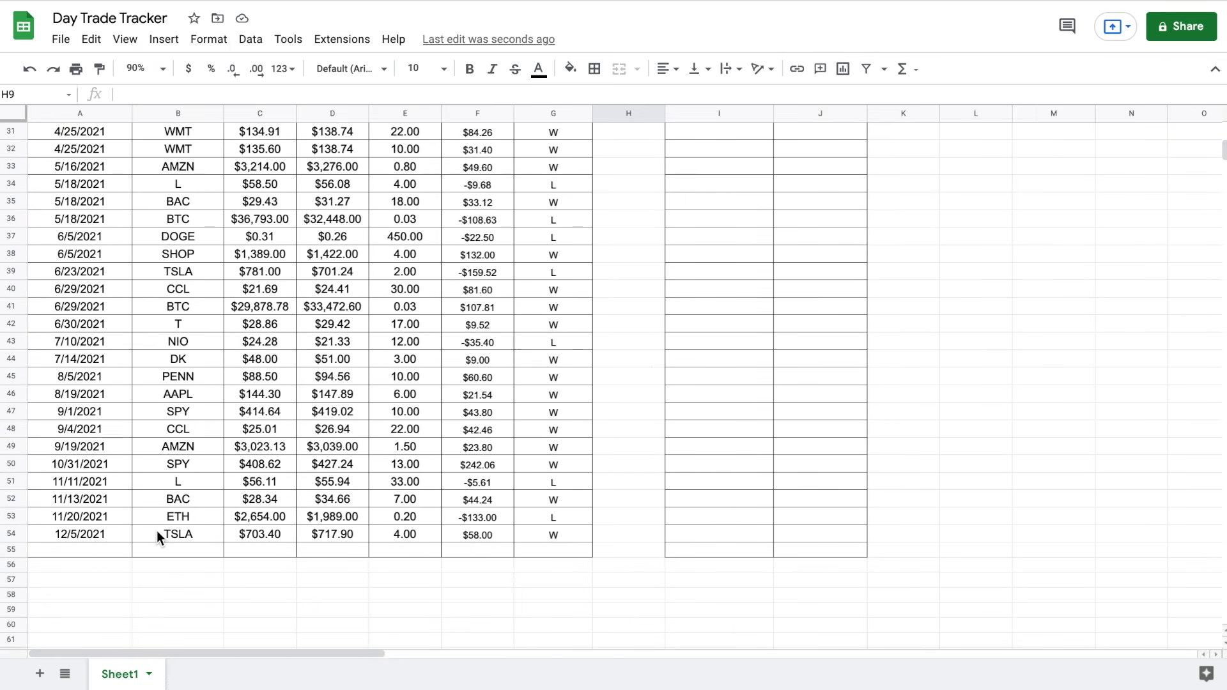
click(100, 549)
text(12/)
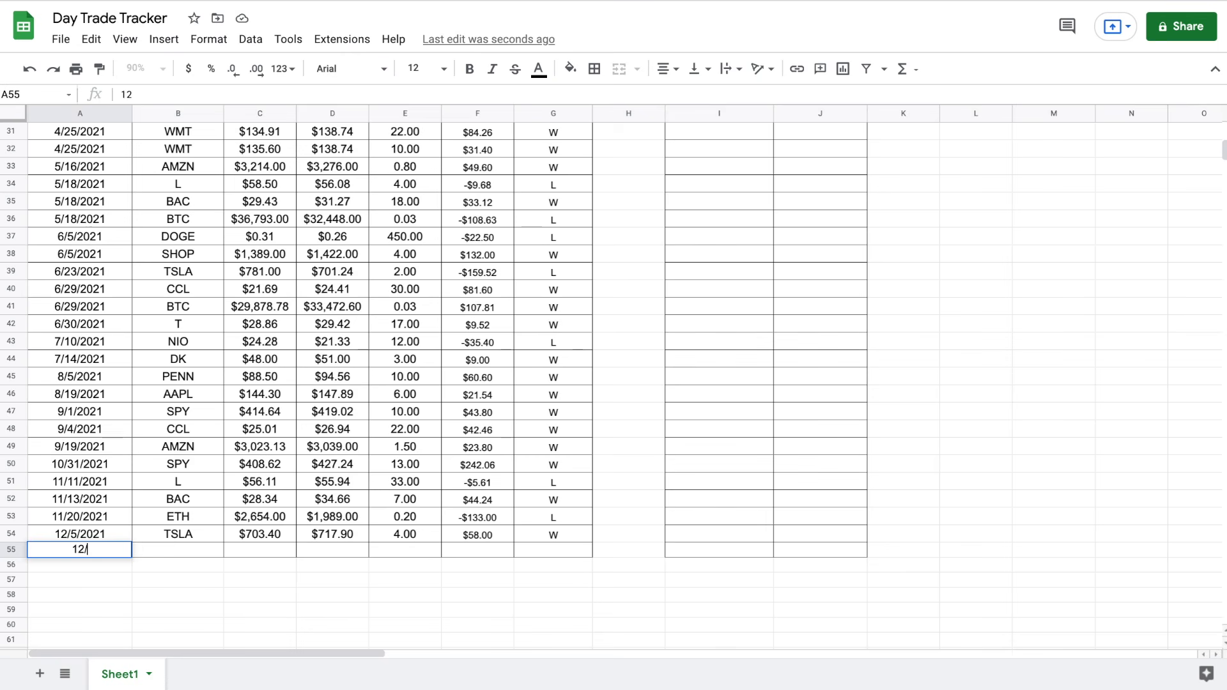
text(28/2021)
click(186, 547)
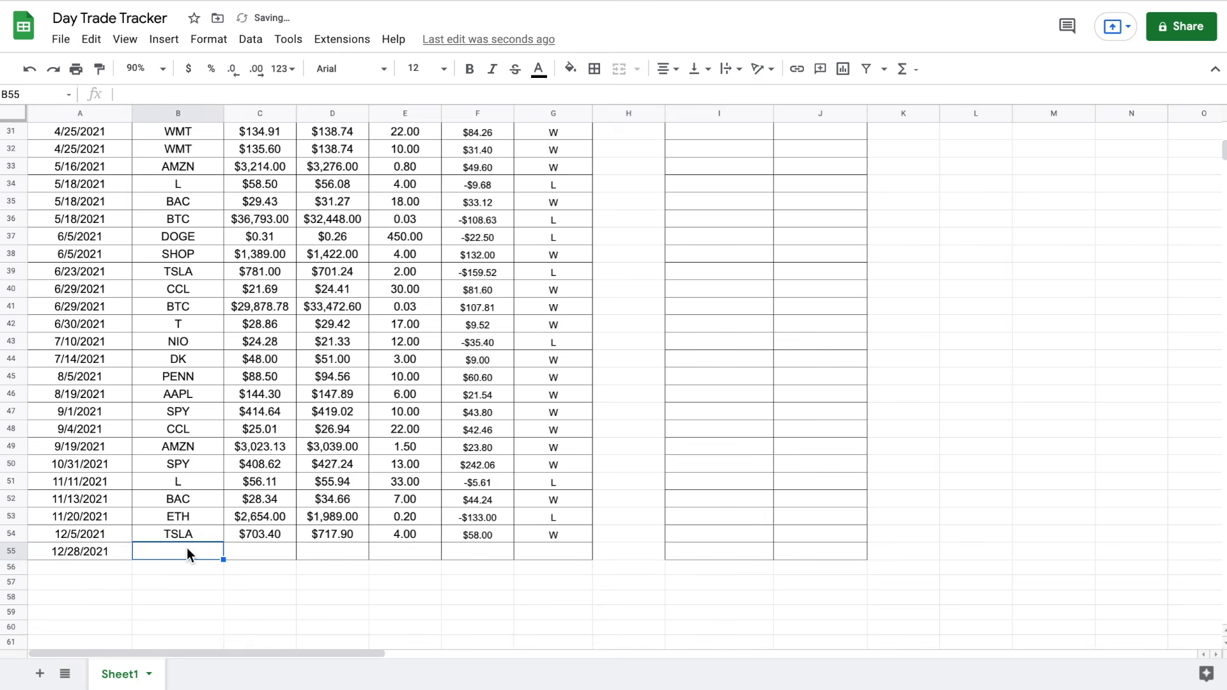
text(BTC)
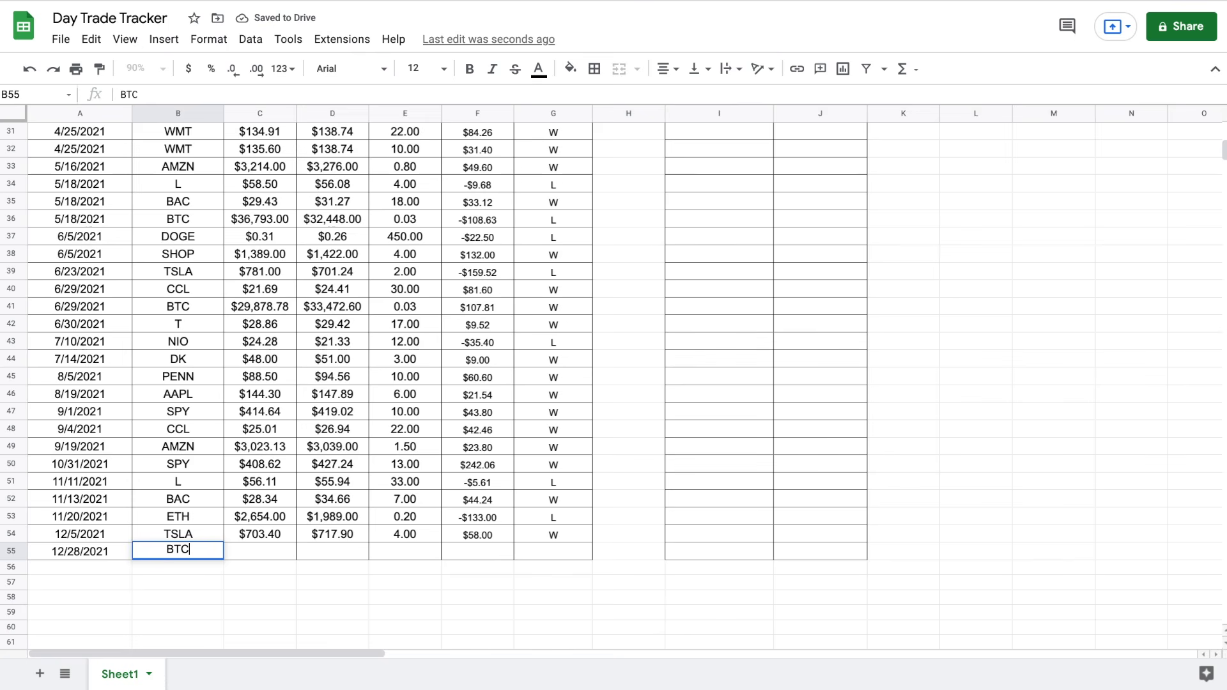
Complete the row 55 trade with bought price 40402, sold price 42731 and .02 shares
click(259, 551)
text(40,)
text(402)
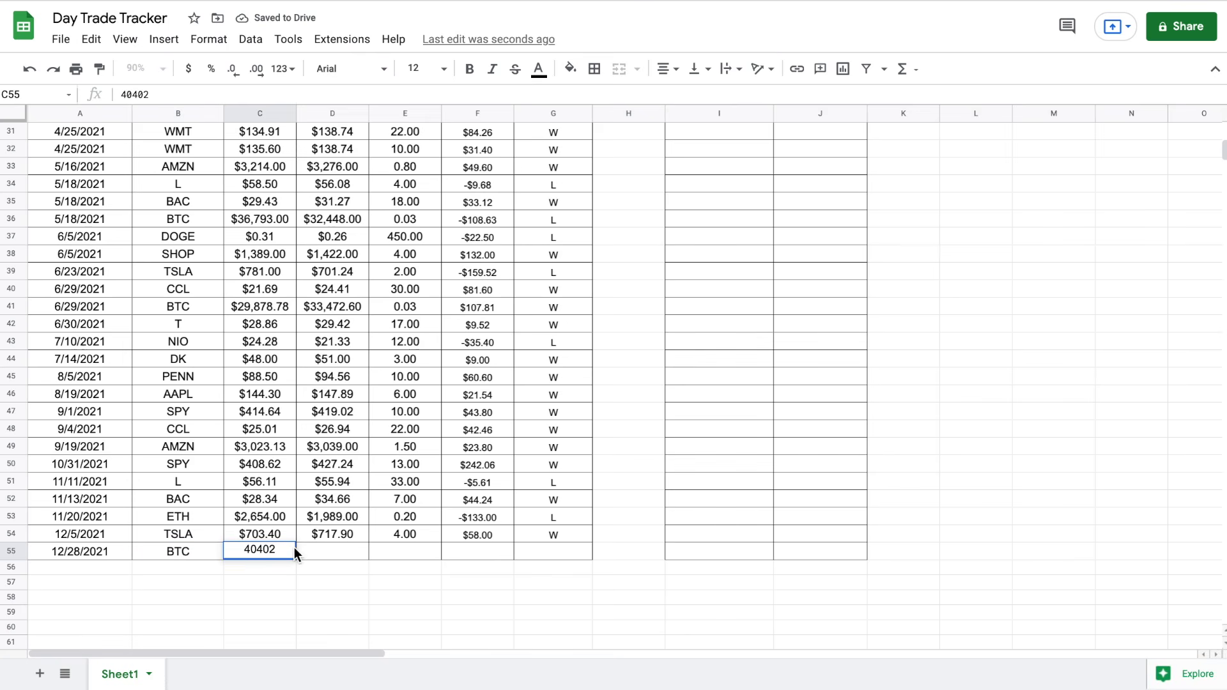
click(321, 549)
text(42)
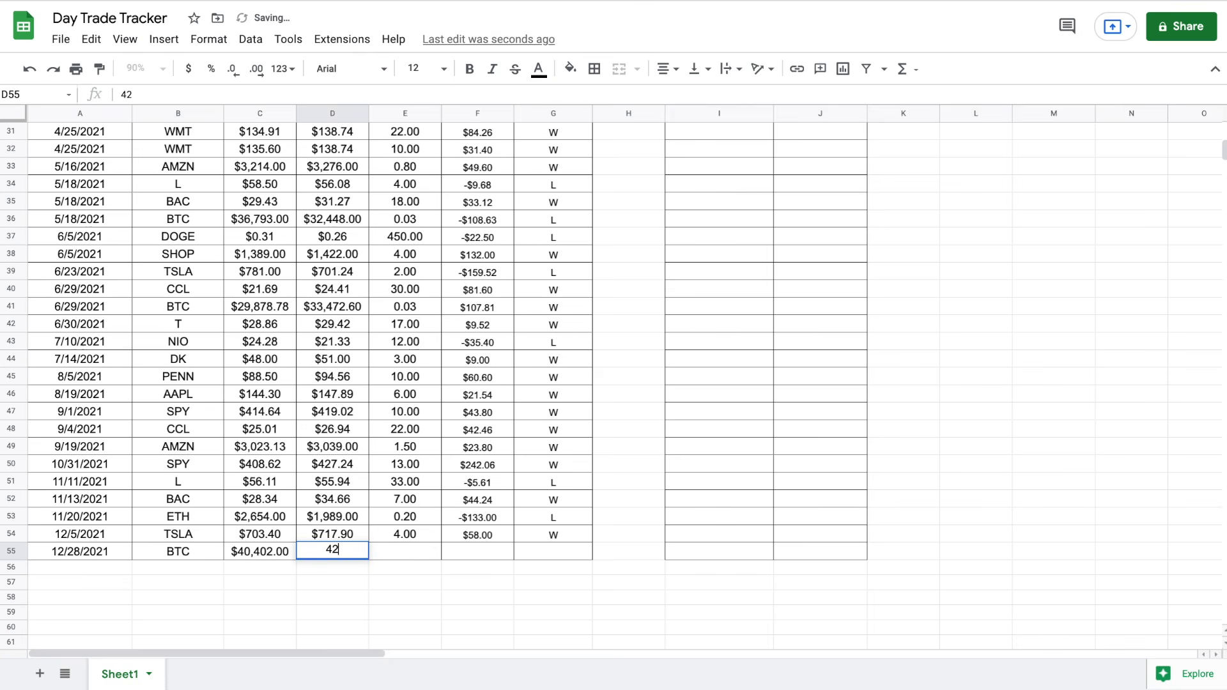
text(731)
click(400, 549)
text(.02)
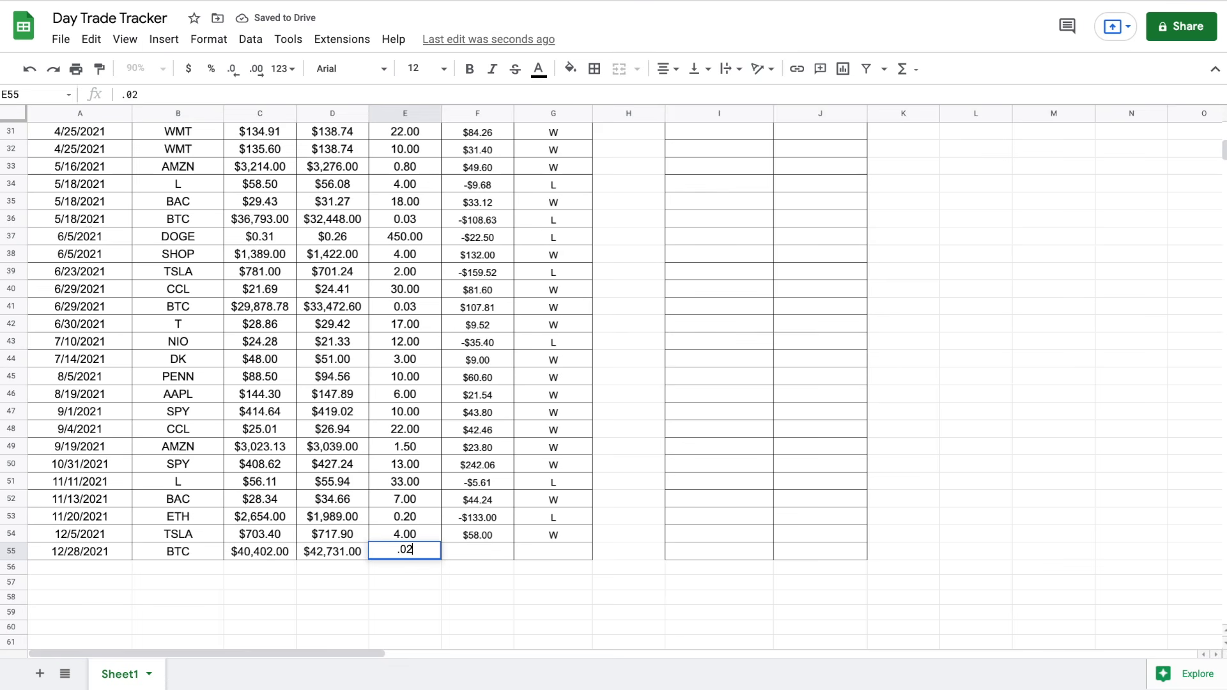
key(Tab)
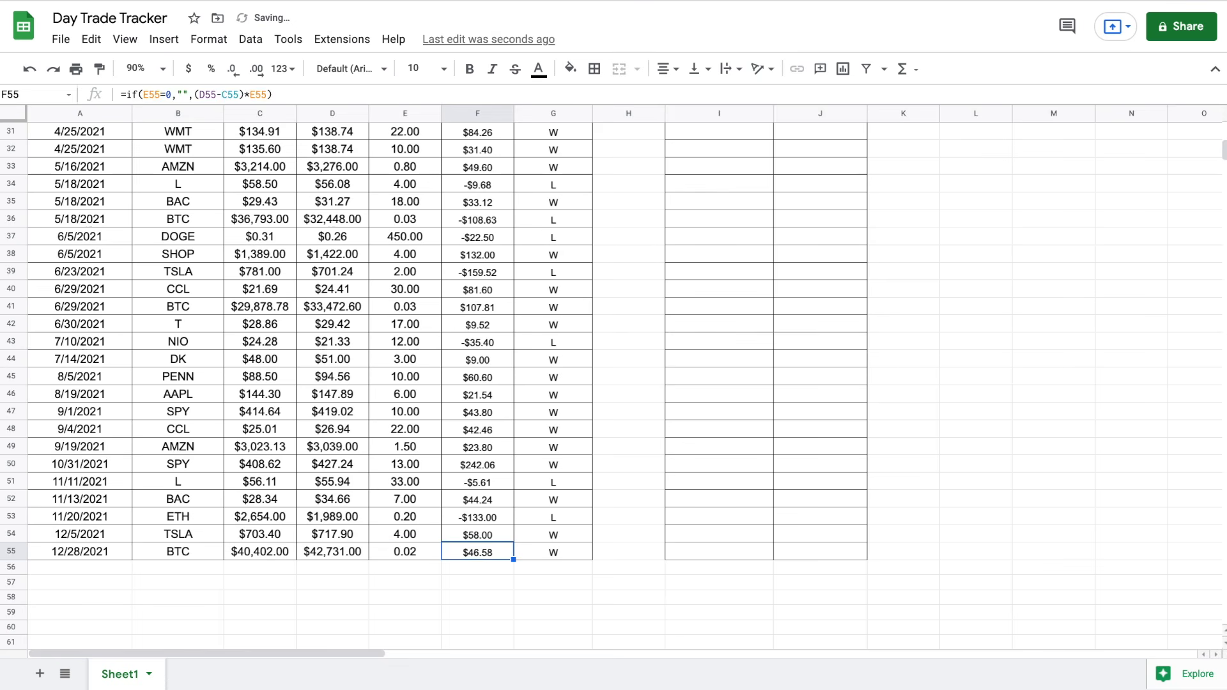
click(604, 563)
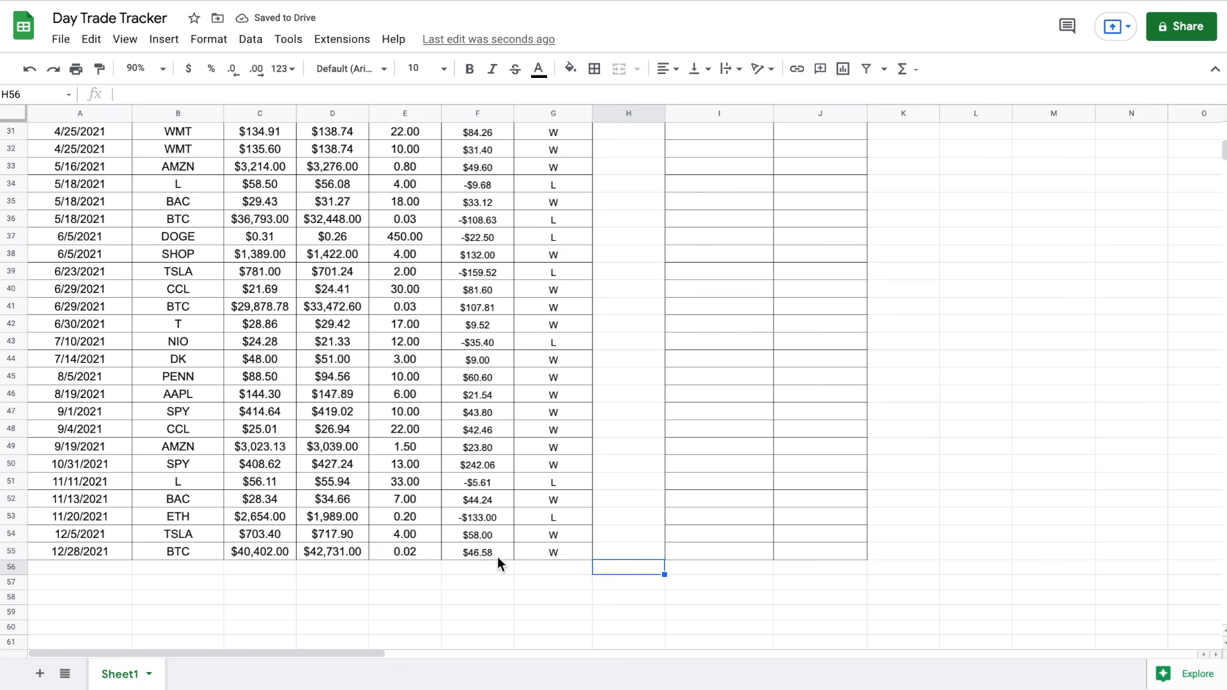
Enter =UNIQUE(A8:A70) in I8 to list each traded date once under Days Traded
scroll(519, 478, up, 10)
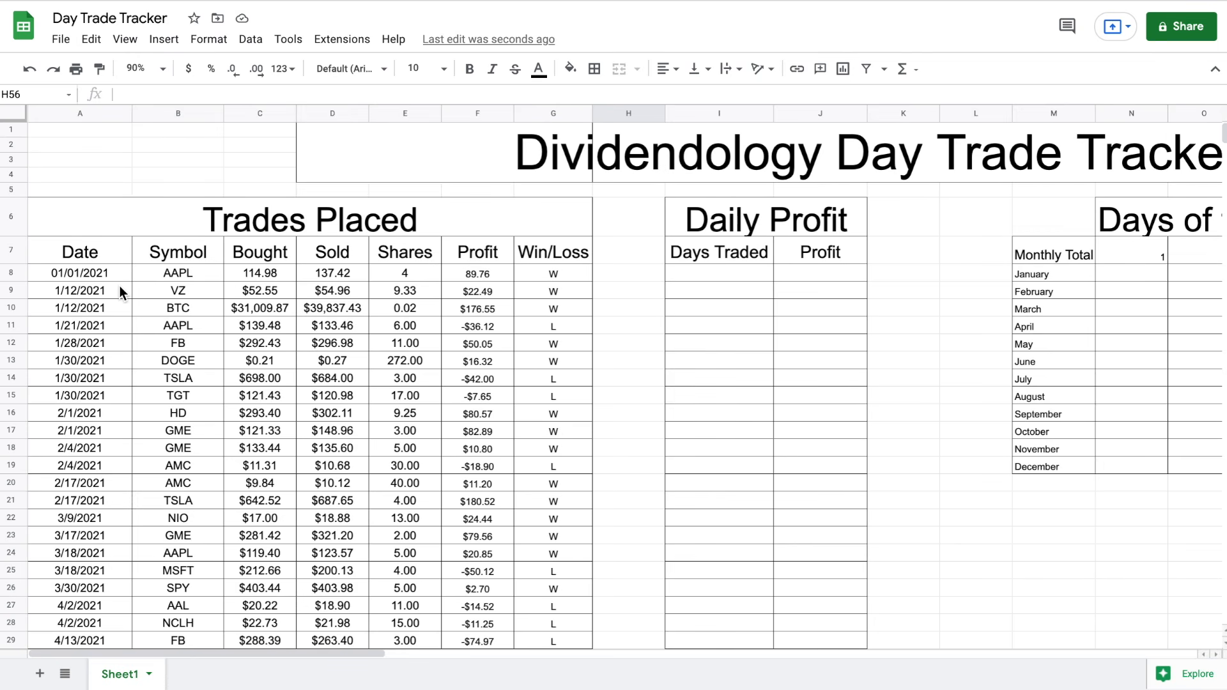
click(734, 274)
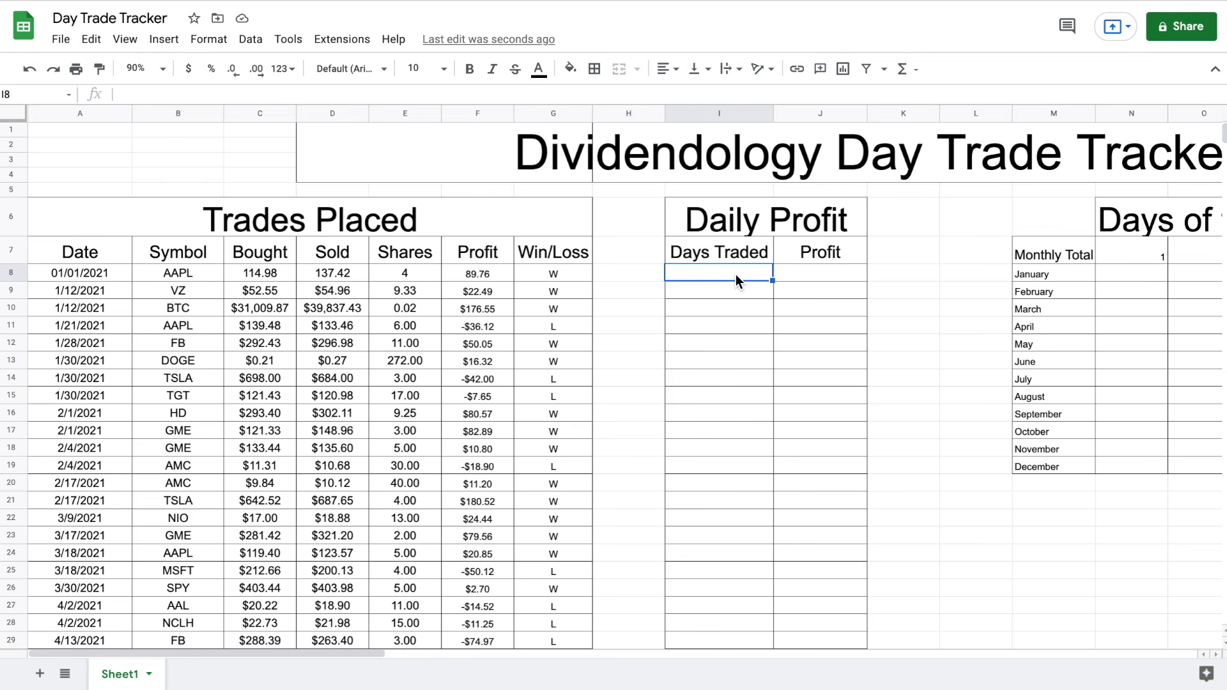
text(=uniq)
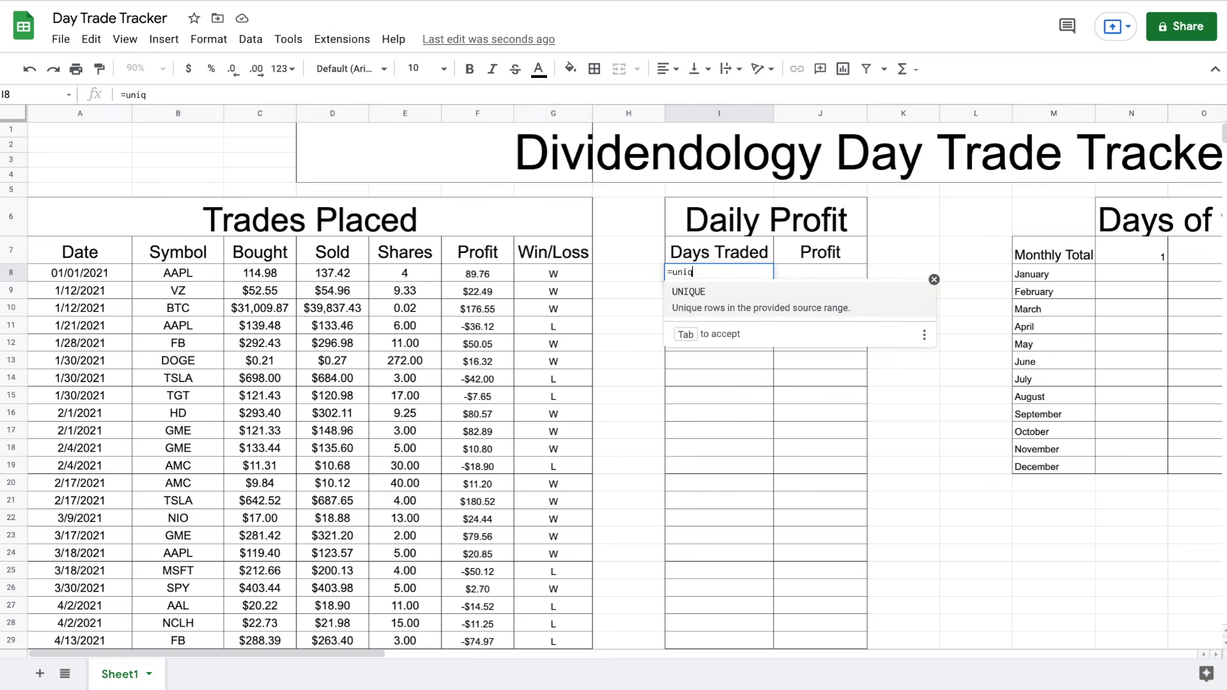
click(738, 300)
click(102, 274)
key(shift+Down)
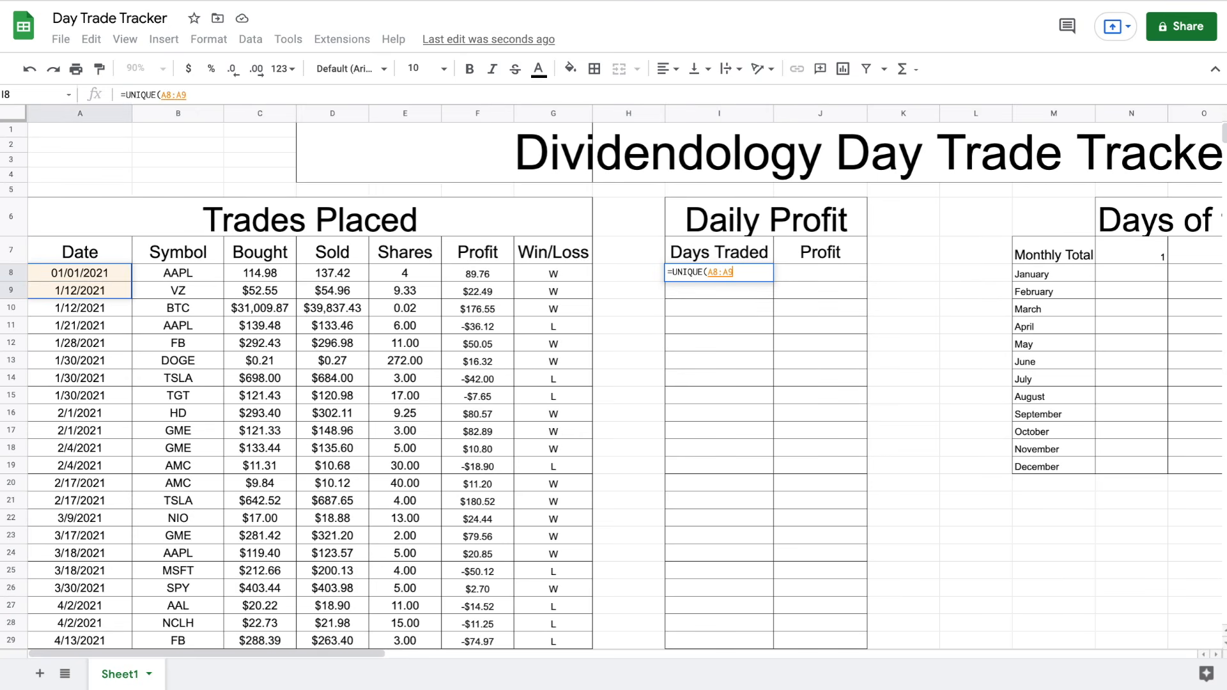
key(shift+Down)
key(shift+Down)
key(shift+Down)
key(shift+Down)
key(shift+Down)
key(shift+Down)
key(shift+Down)
key(shift+Down)
key(shift+Down)
key(shift+Down)
key(shift+Down)
key(shift+Down)
key(shift+Down)
key(shift+Down)
key(shift+Down)
key(shift+Down)
key(shift+Down)
key(shift+Down)
key(shift+Down)
key(shift+Down)
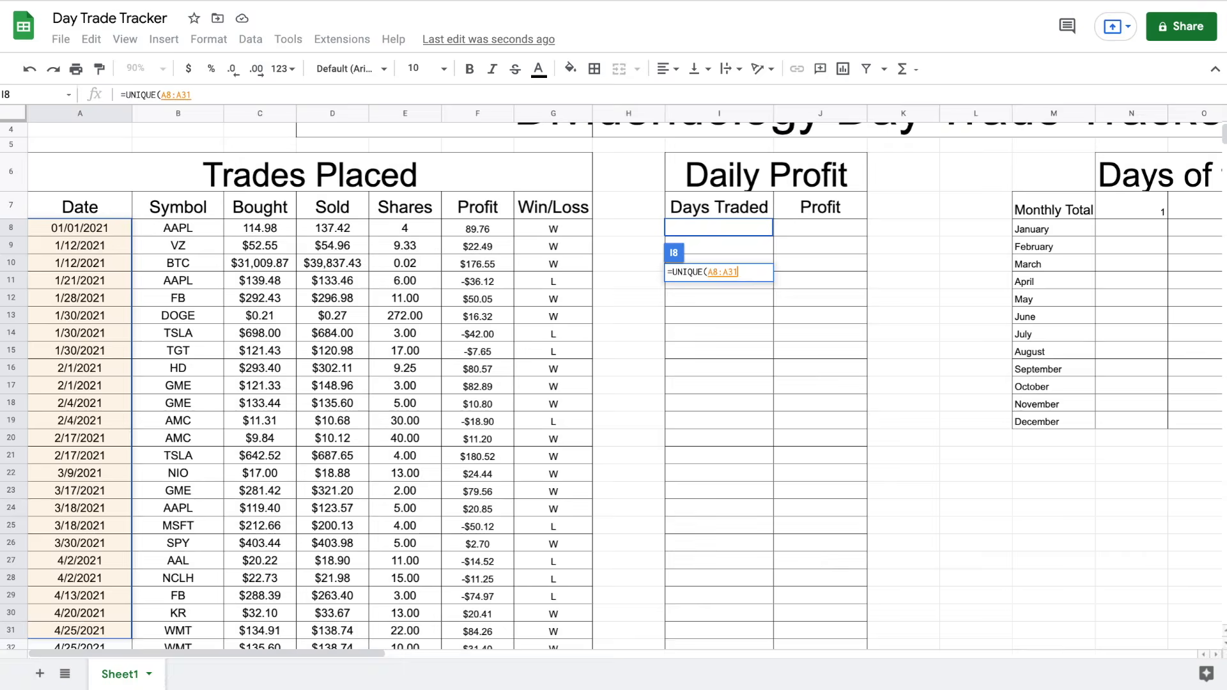
key(shift+Down)
key(shift+Down)
key(shift+Down)
key(shift+Down)
key(shift+Down)
key(shift+Down)
key(shift+Down)
key(shift+Down)
key(shift+Down)
key(shift+Down)
key(shift+Down)
key(shift+Down)
key(shift+Down)
key(shift+Down)
key(shift+Down)
key(shift+Down)
key(shift+Down)
key(shift+Down)
key(shift+Down)
key(shift+Down)
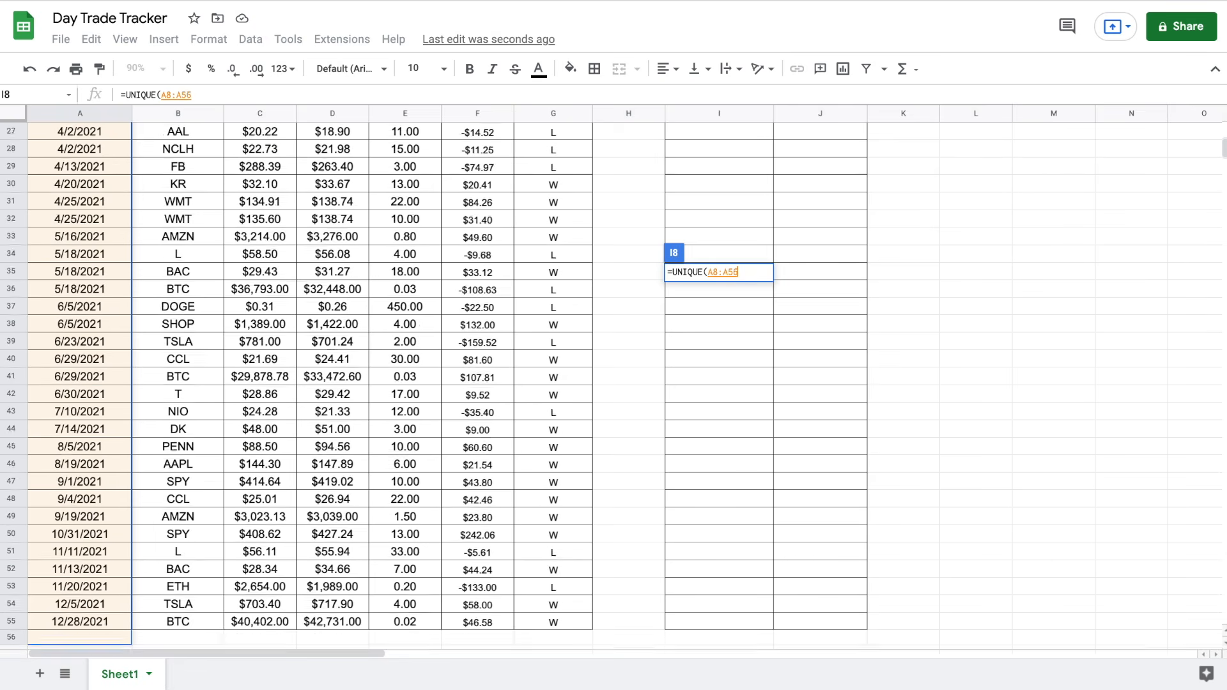
key(shift+Down)
key(shift+Down)
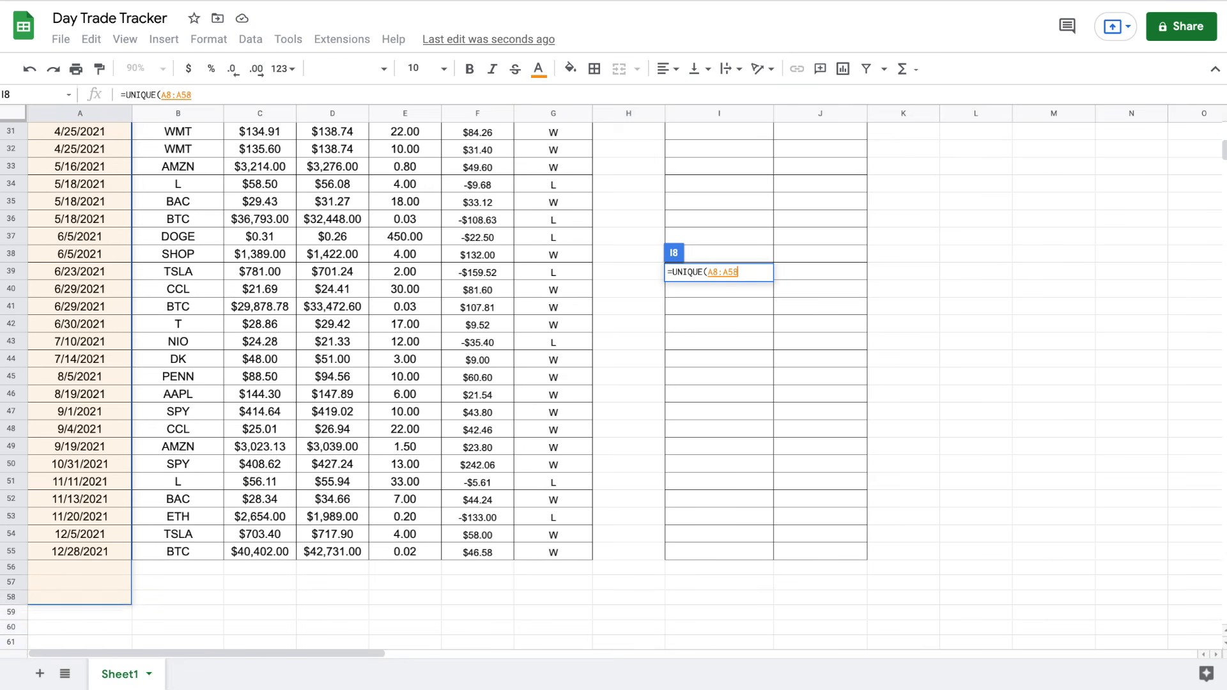
key(shift+Down)
key(shift+Down)
key(shift+Down)
key(shift+Down)
key(shift+Down)
key(shift+Down)
key(shift+Down)
key(shift+Down)
key(shift+Down)
key(shift+Down)
key(shift+Down)
key(shift+Down)
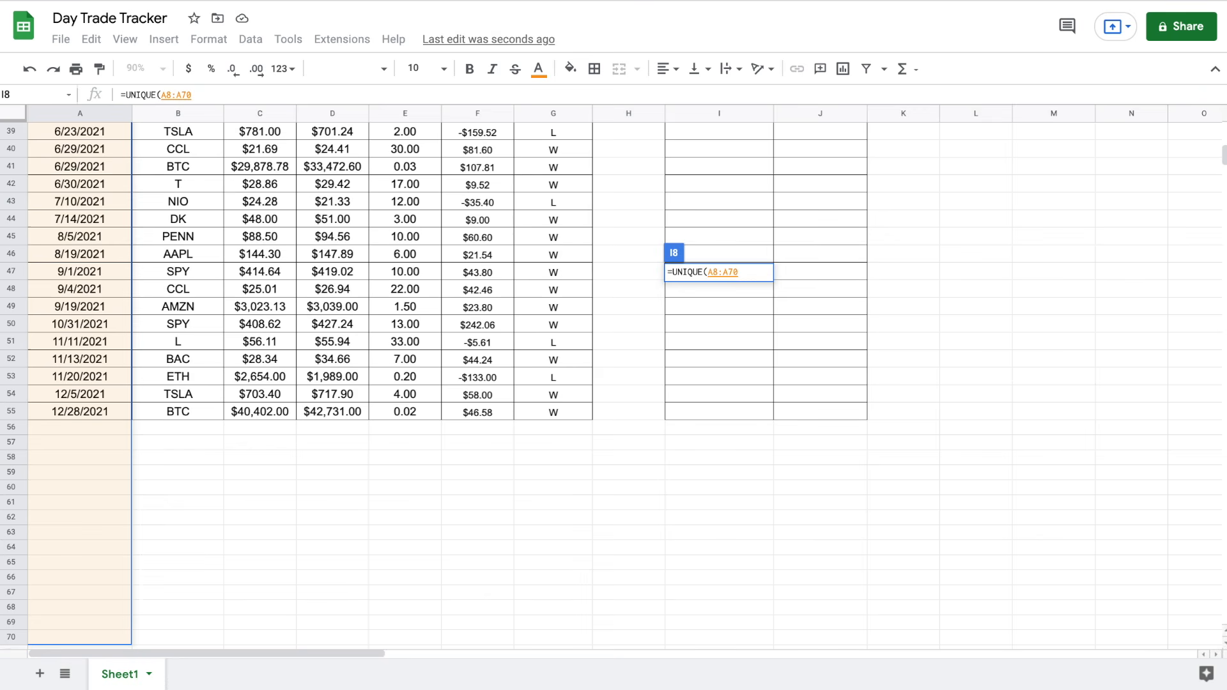
text())
key(Return)
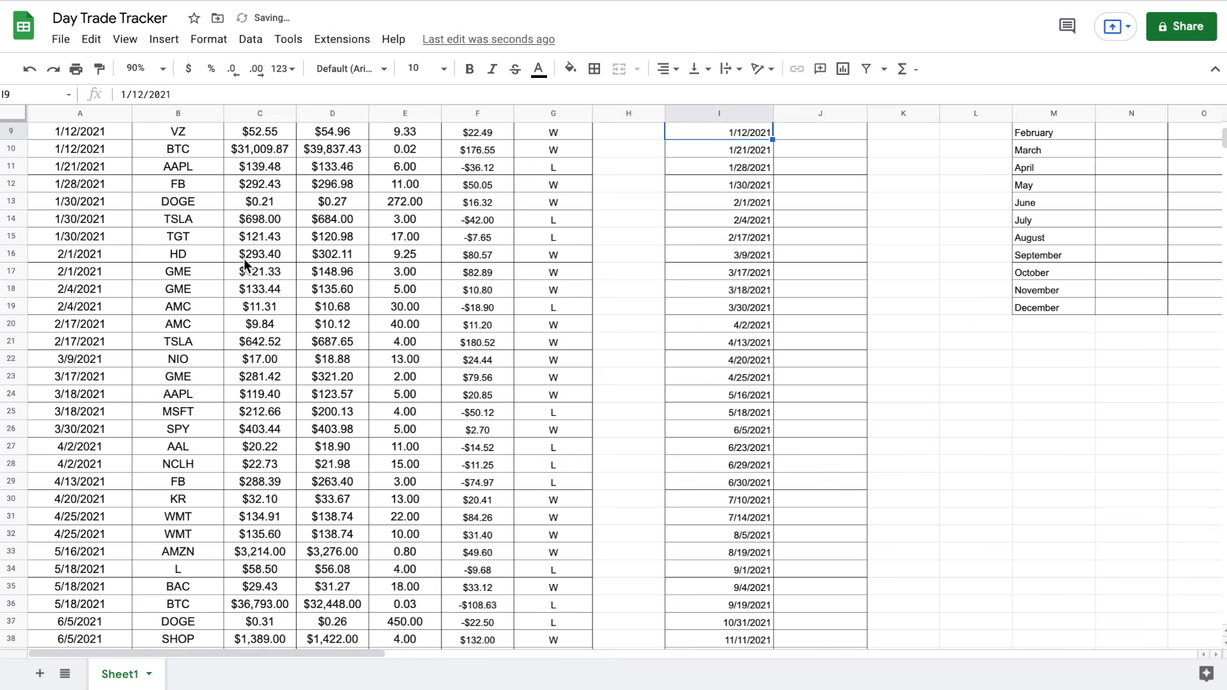
Set the font size of the Daily Profit cells I8:J55 to 12
scroll(765, 252, up, 3)
scroll(765, 262, down, 8)
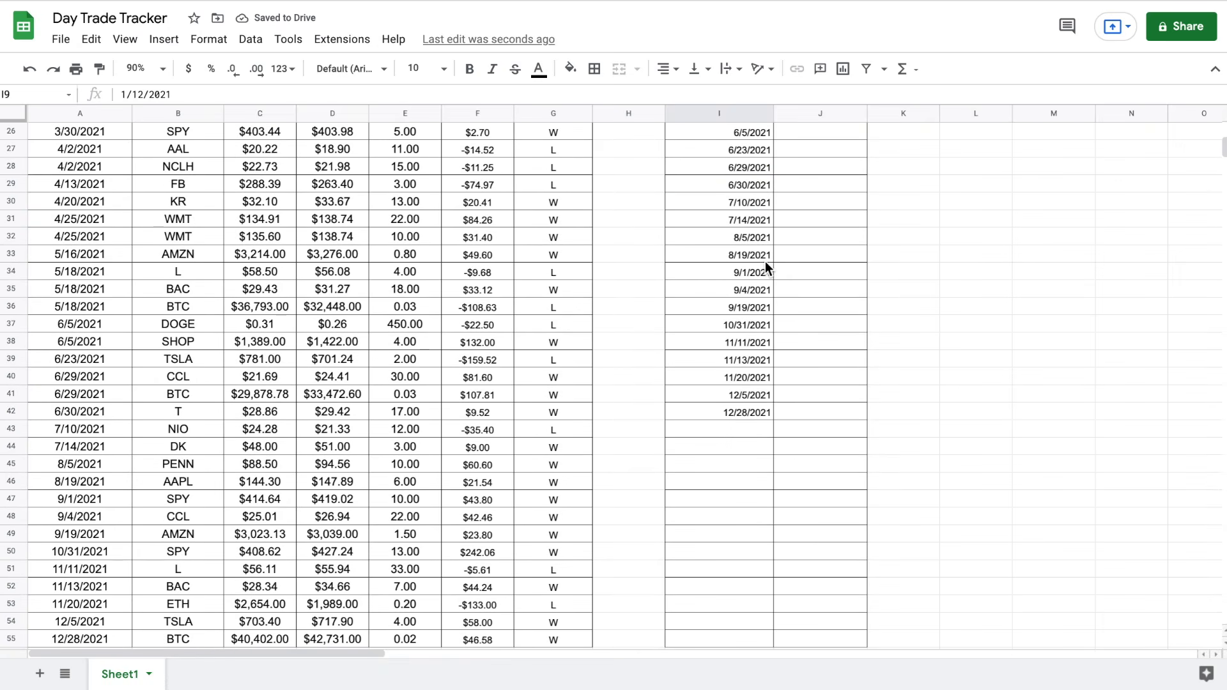
scroll(784, 294, down, 1)
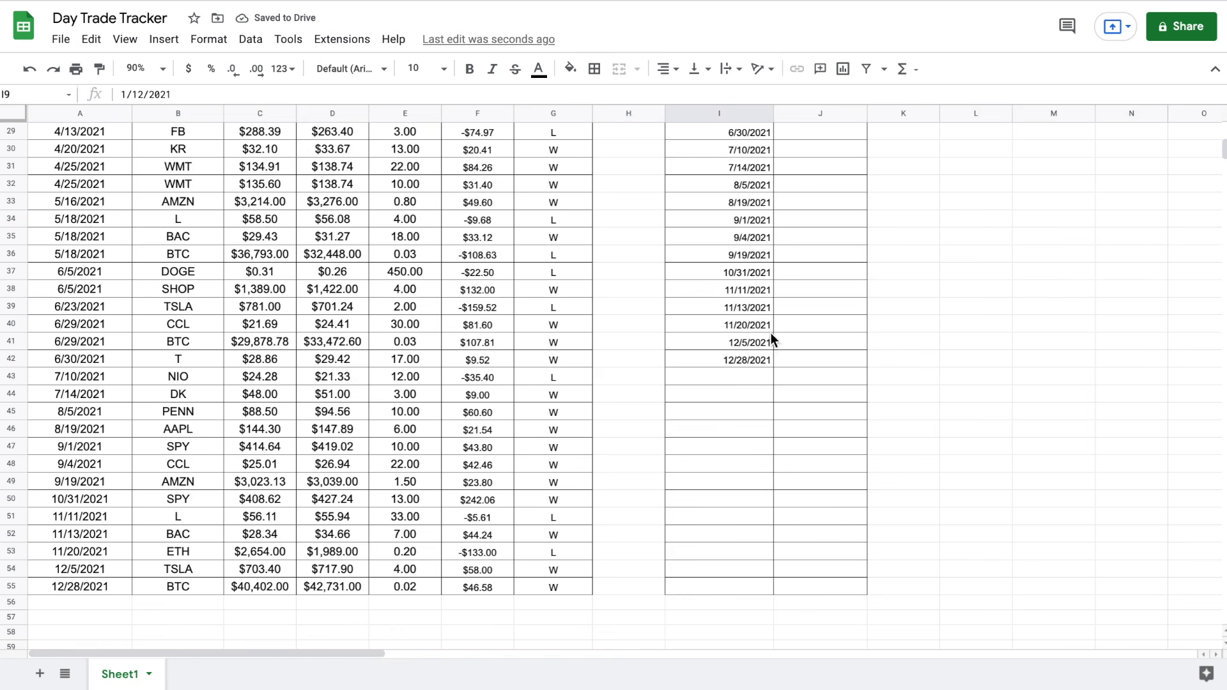
scroll(749, 347, up, 9)
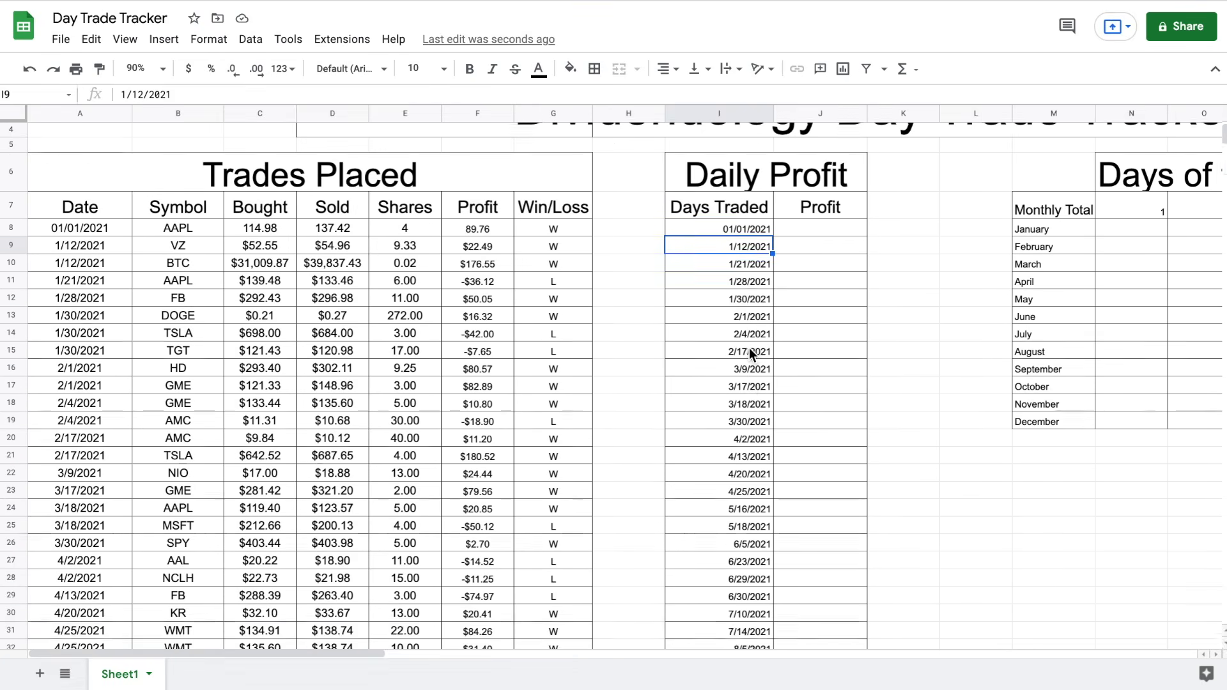
click(731, 252)
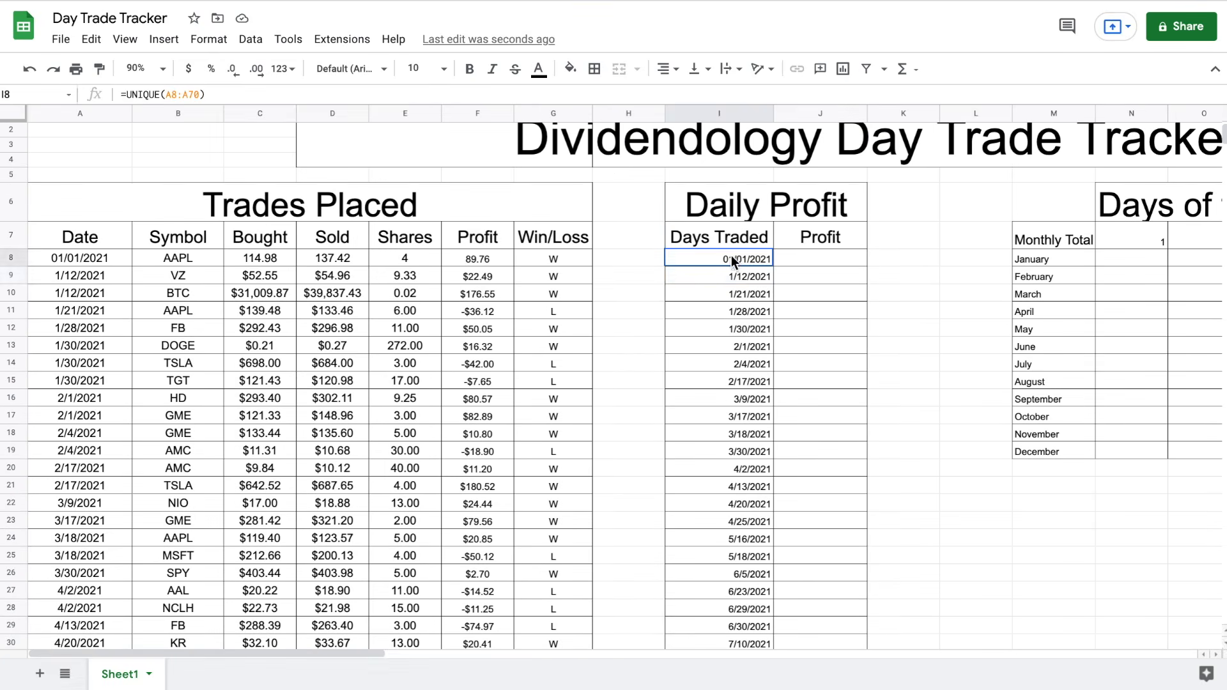
key(ctrl+shift+Down)
scroll(721, 608, down, 5)
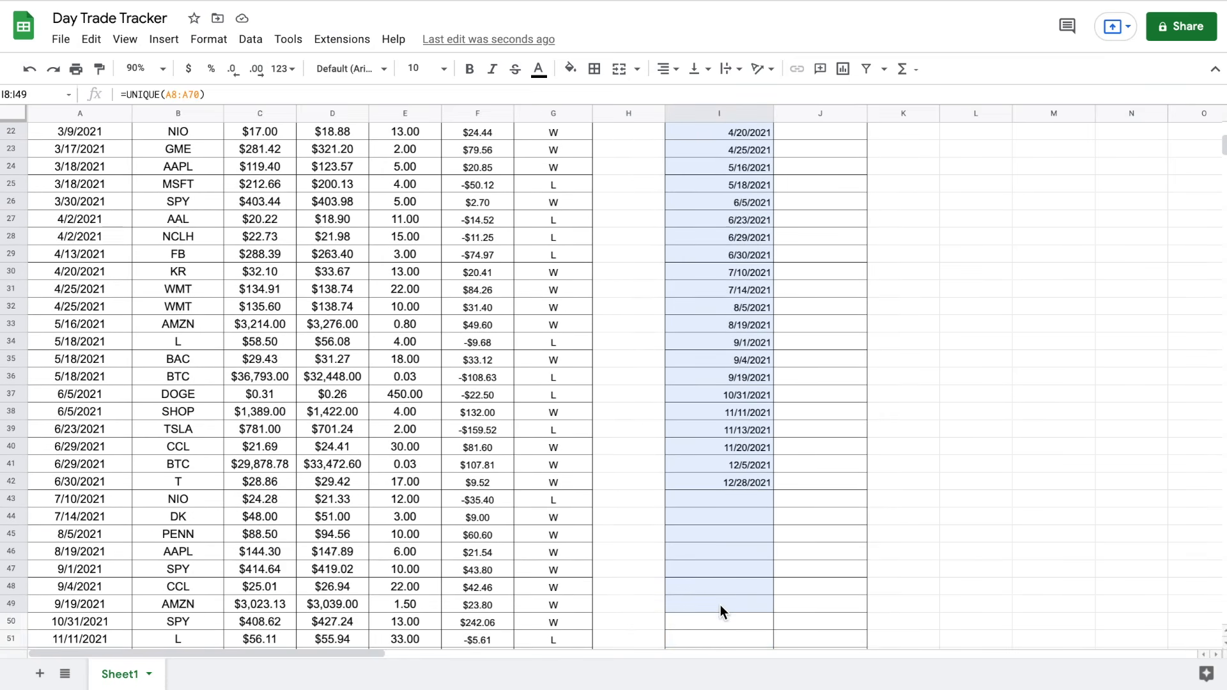
shift+click(802, 503)
drag(801, 502, 804, 528)
click(443, 69)
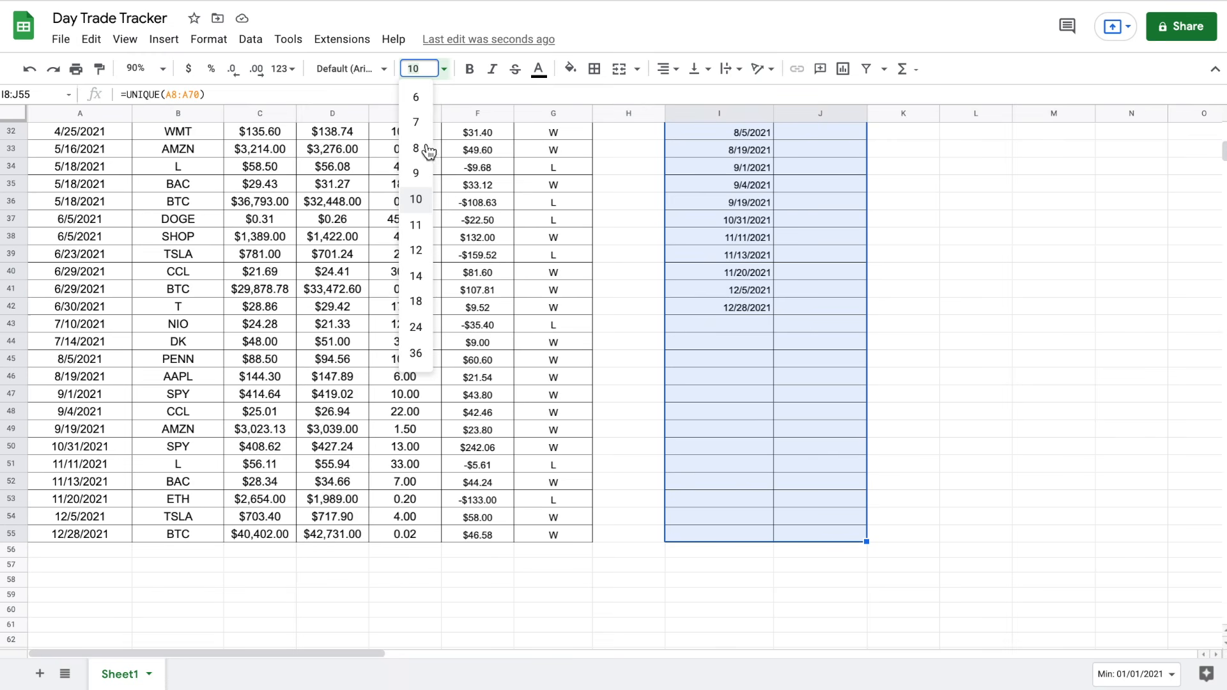
click(416, 250)
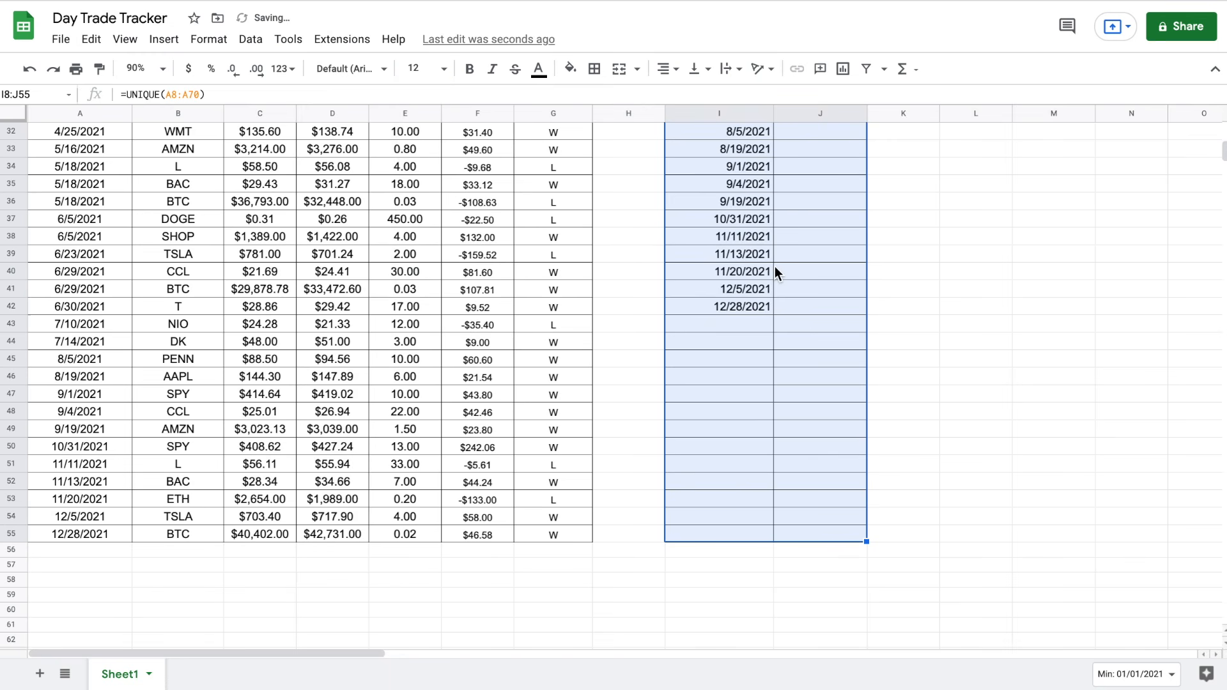
scroll(775, 266, up, 10)
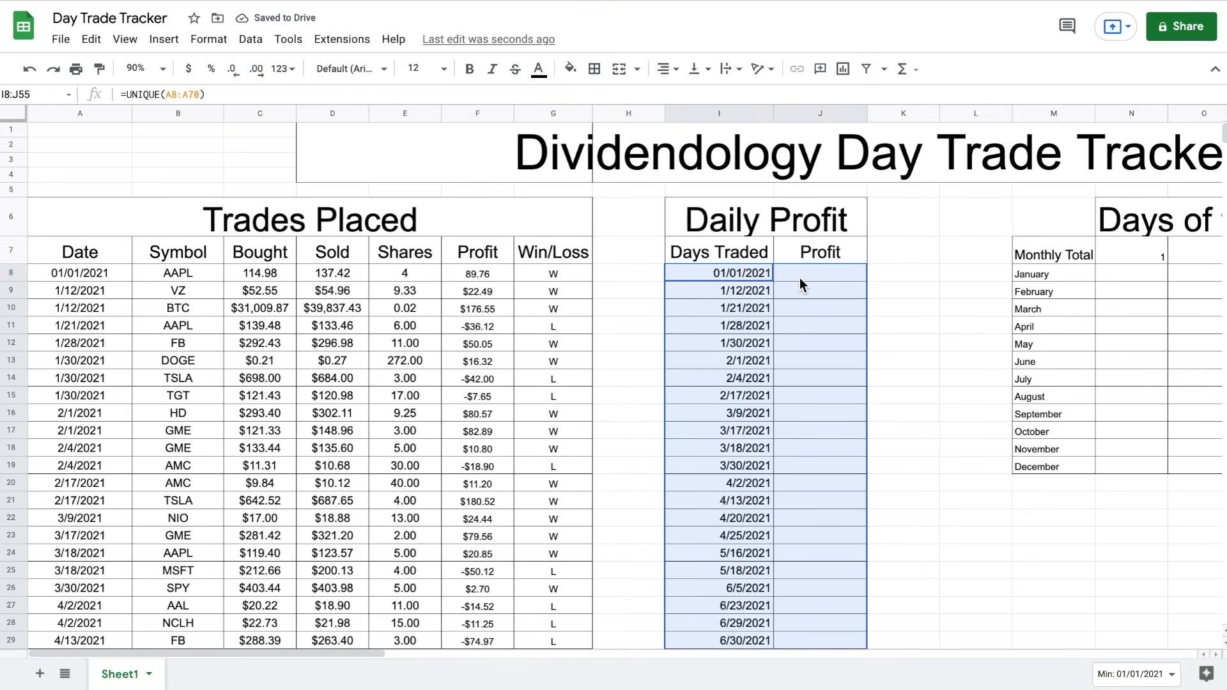
Start an IF formula in J8 that returns blank when I8 equals 0: =if(I8=0,"",
click(818, 278)
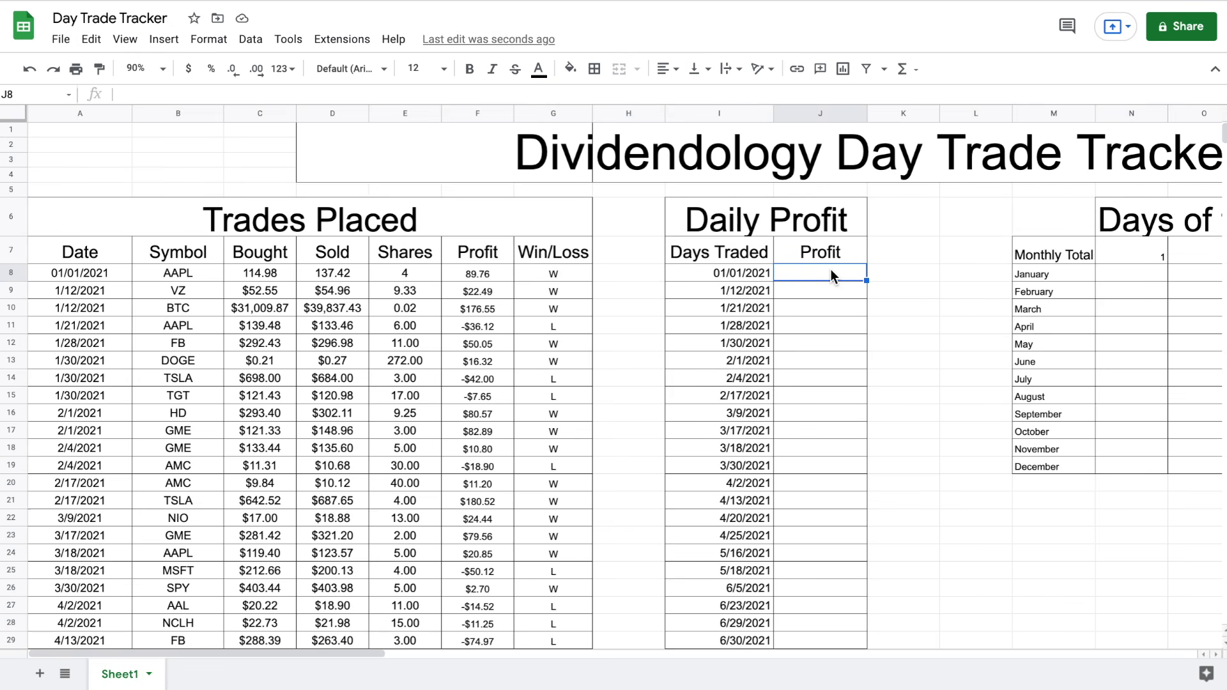
text(=if()
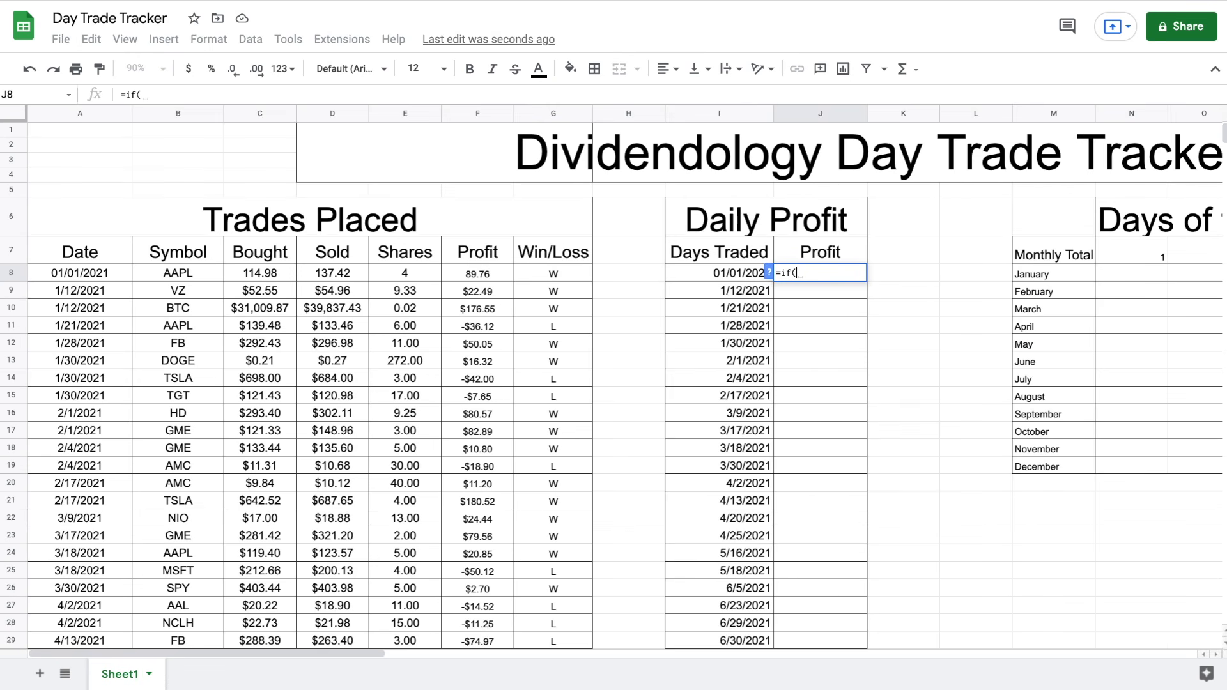
click(724, 274)
text(=0)
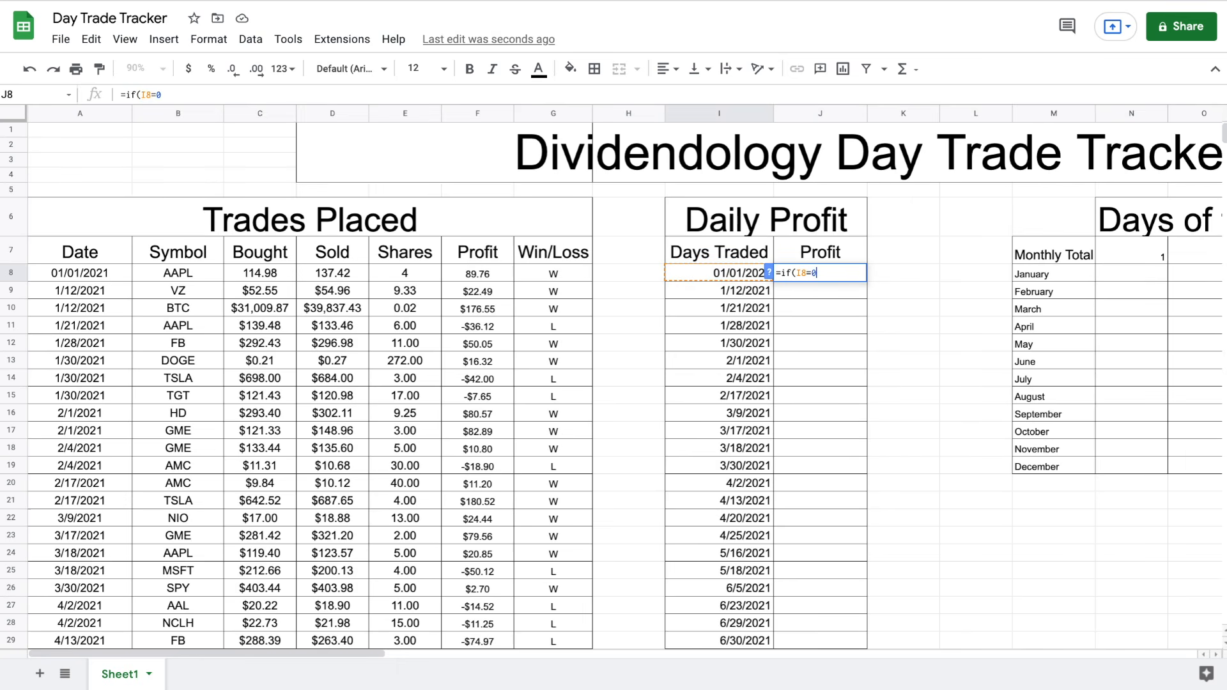
text(,"",)
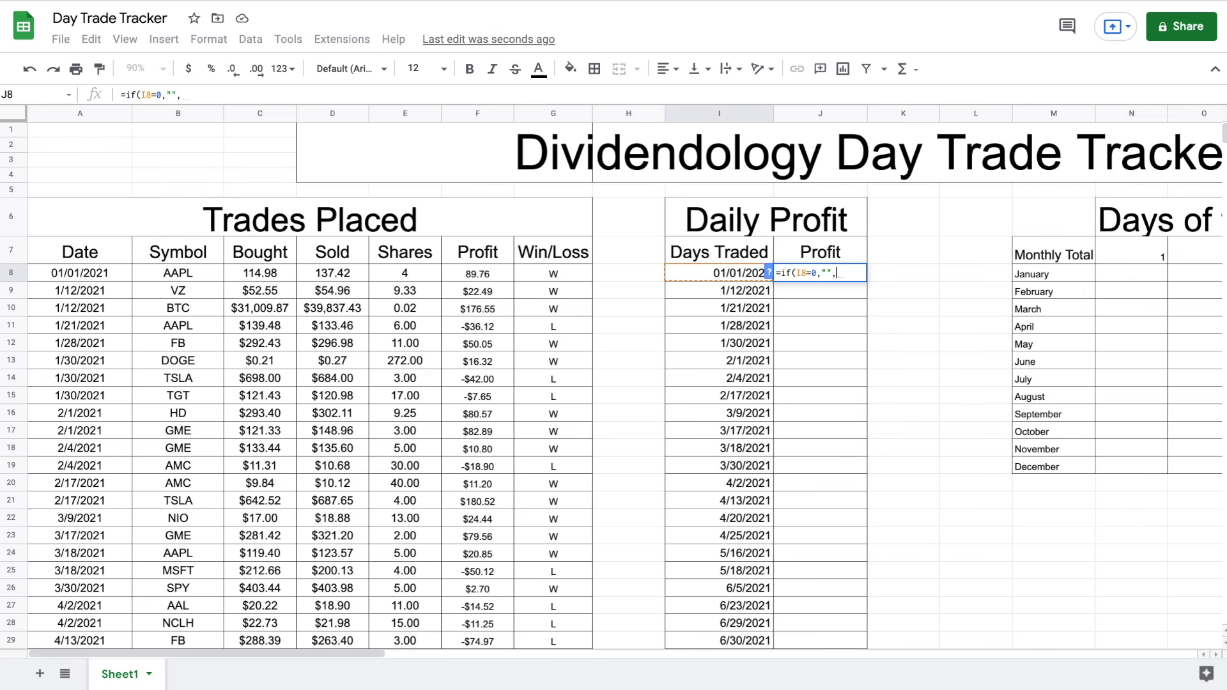
Complete the J8 formula with SUMIF(A8:A66,I8,F8:F66) to total the profit for that traded date
text(SUMIF)
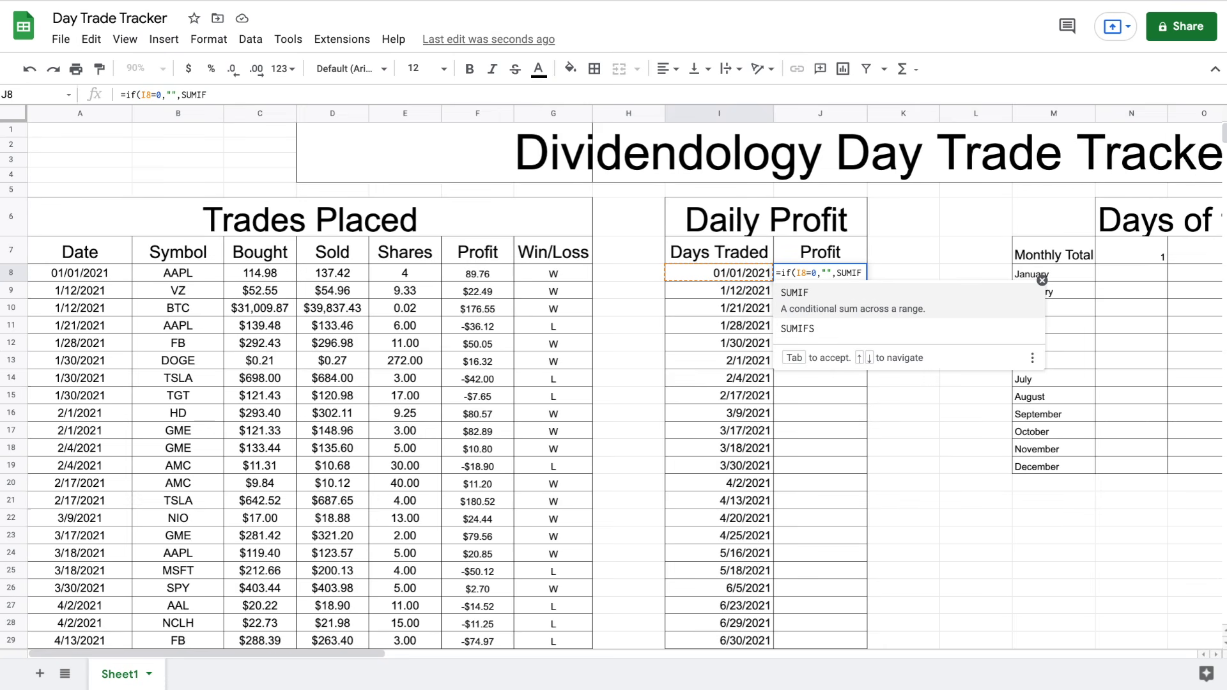
text(()
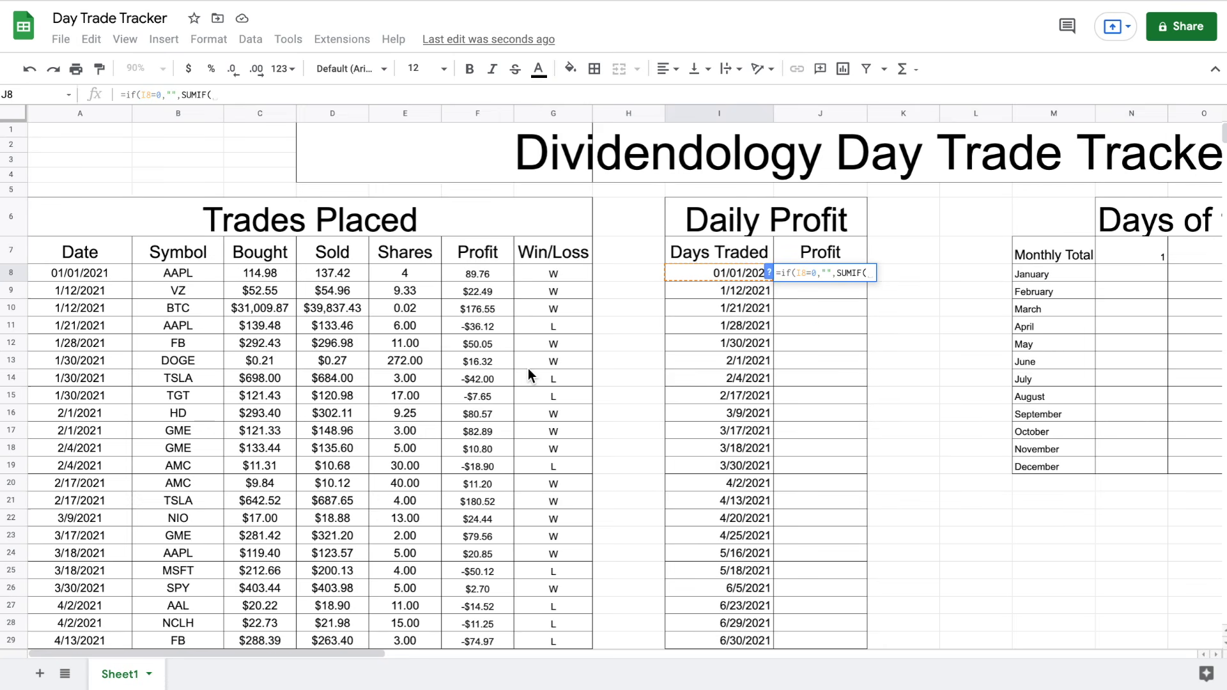
click(104, 274)
drag(104, 277, 108, 626)
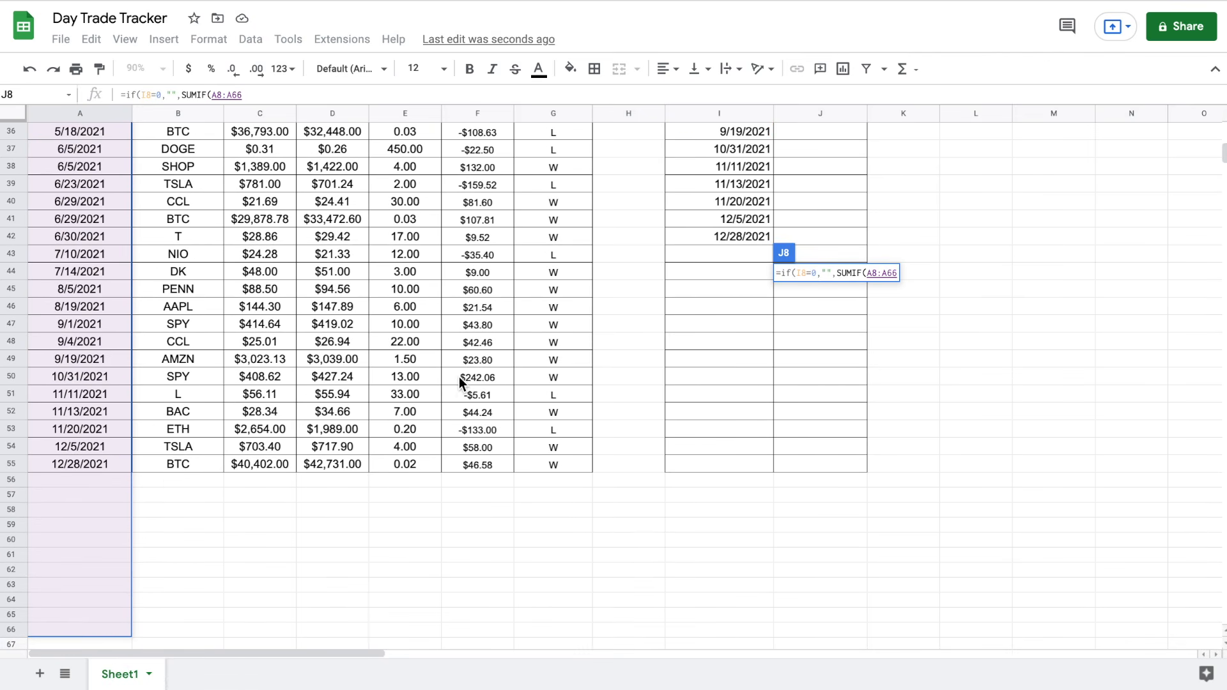
scroll(453, 381, up, 10)
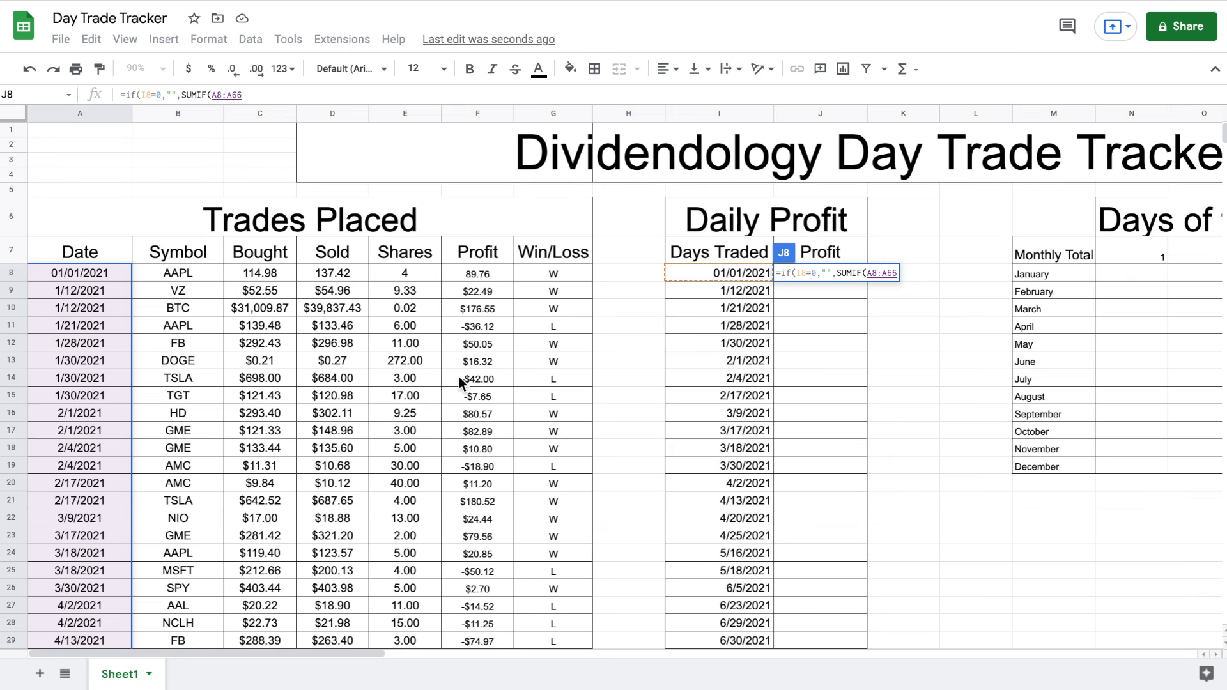
text(,)
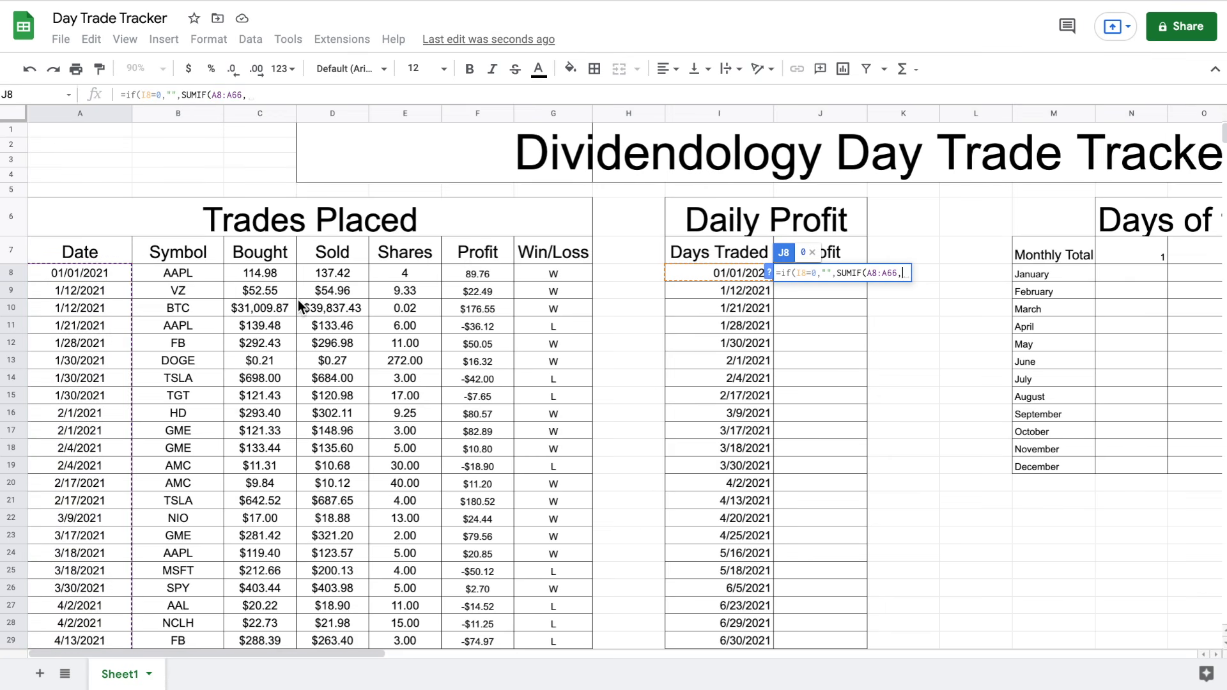
click(739, 271)
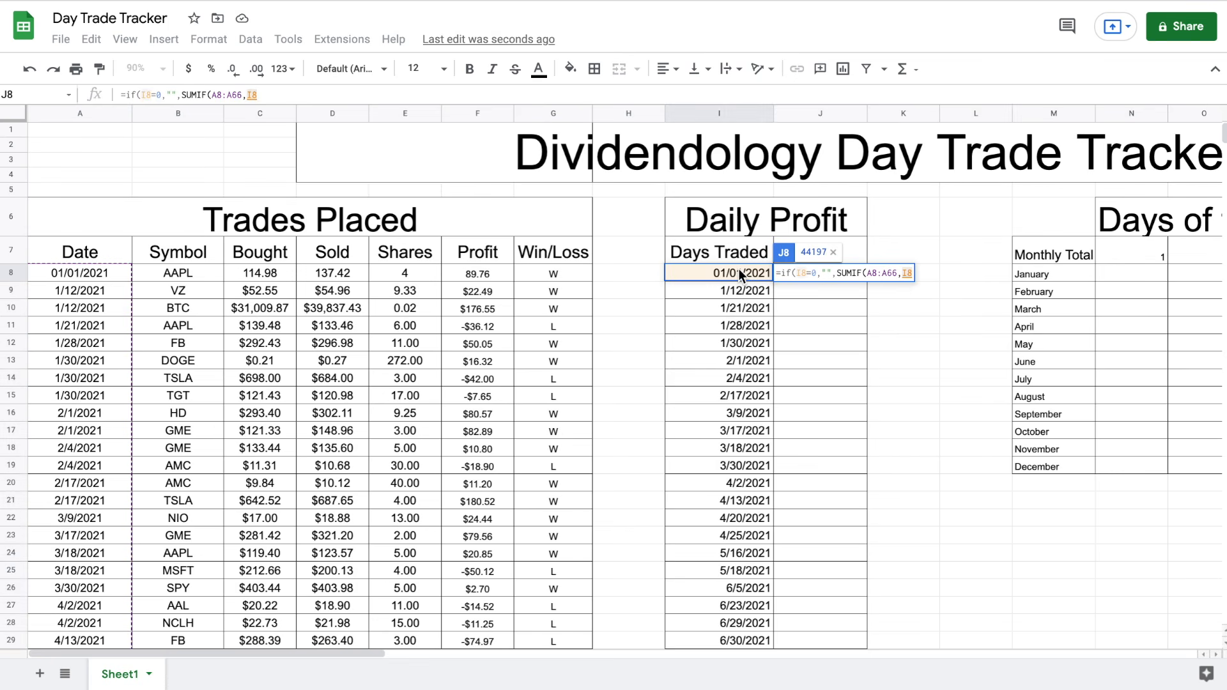
text(,)
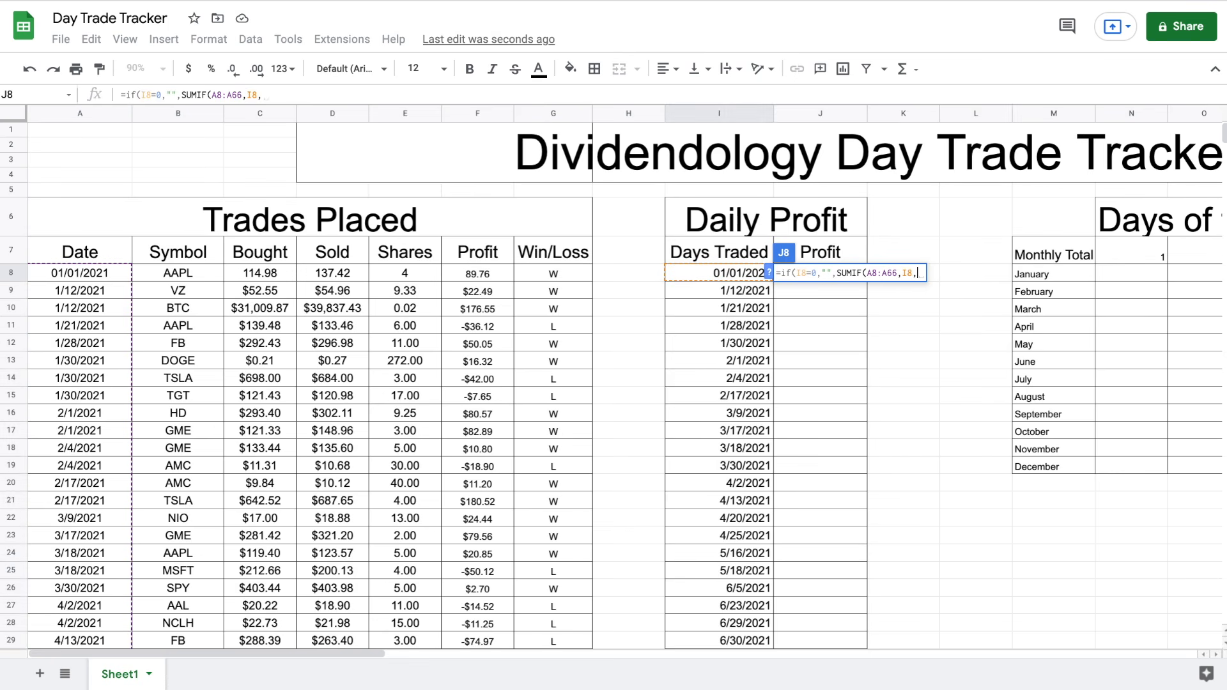
mouse_move(498, 278)
mouse_down()
mouse_move(481, 688)
mouse_move(485, 504)
mouse_up()
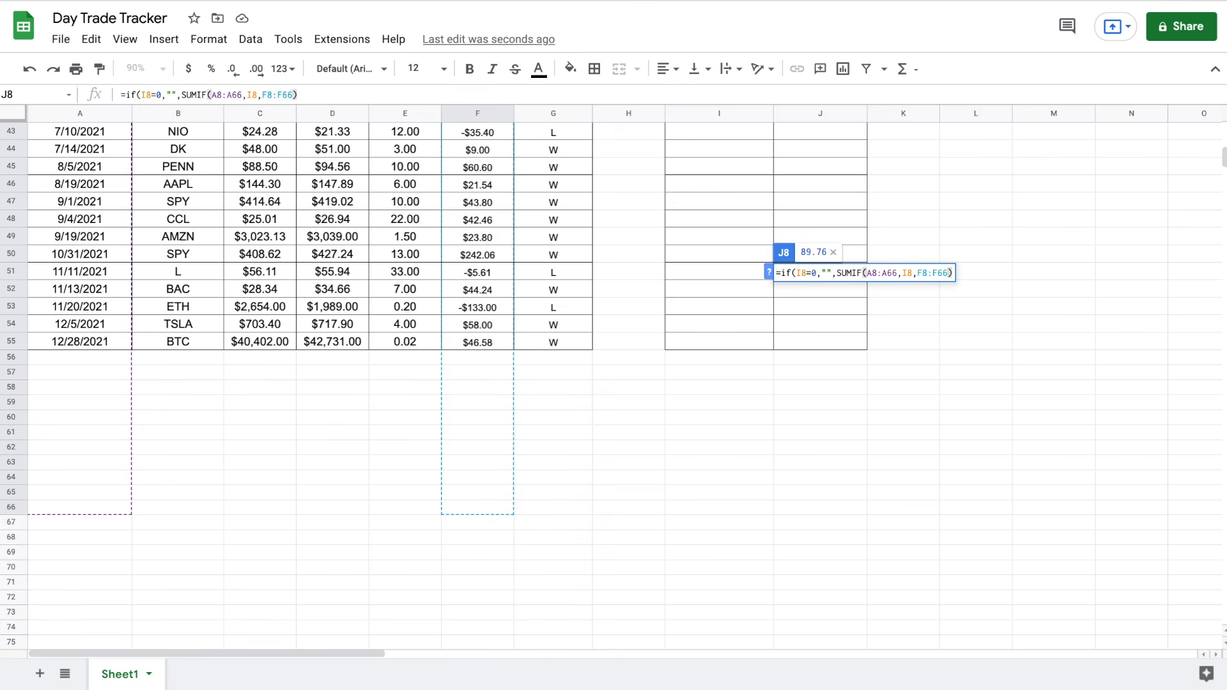
key(Return)
Accept the suggested autofill to extend the profit formula down column J of Daily Profit from J9
scroll(872, 440, up, 3)
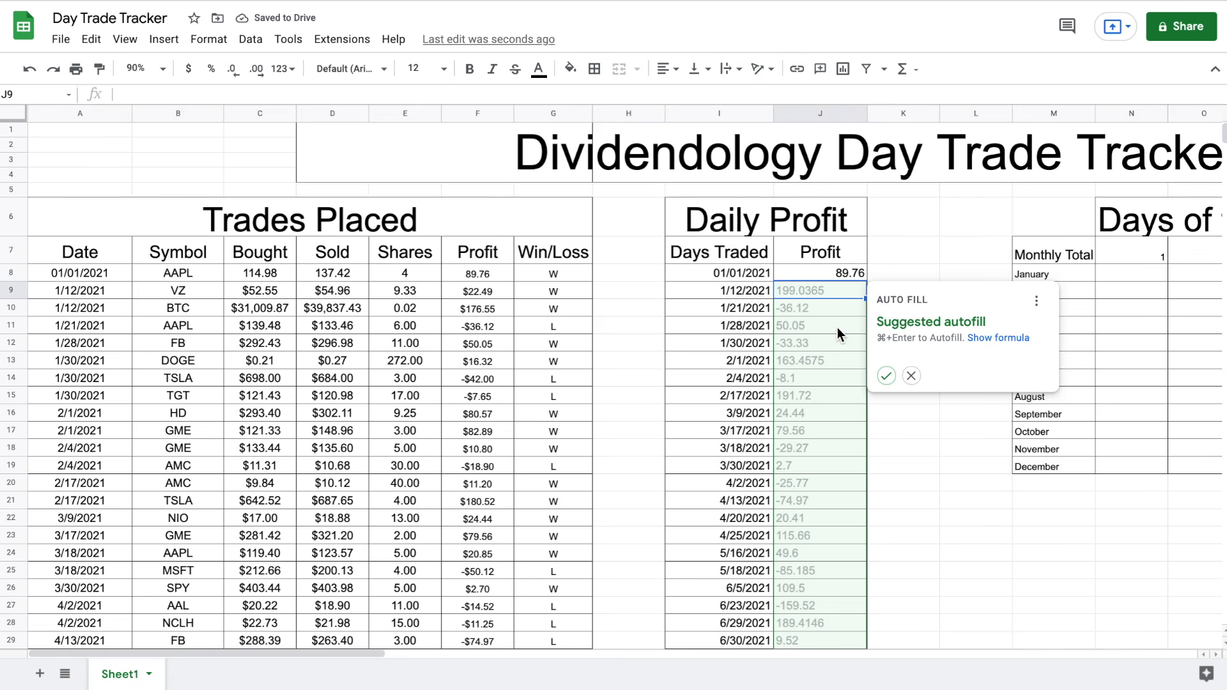
click(885, 376)
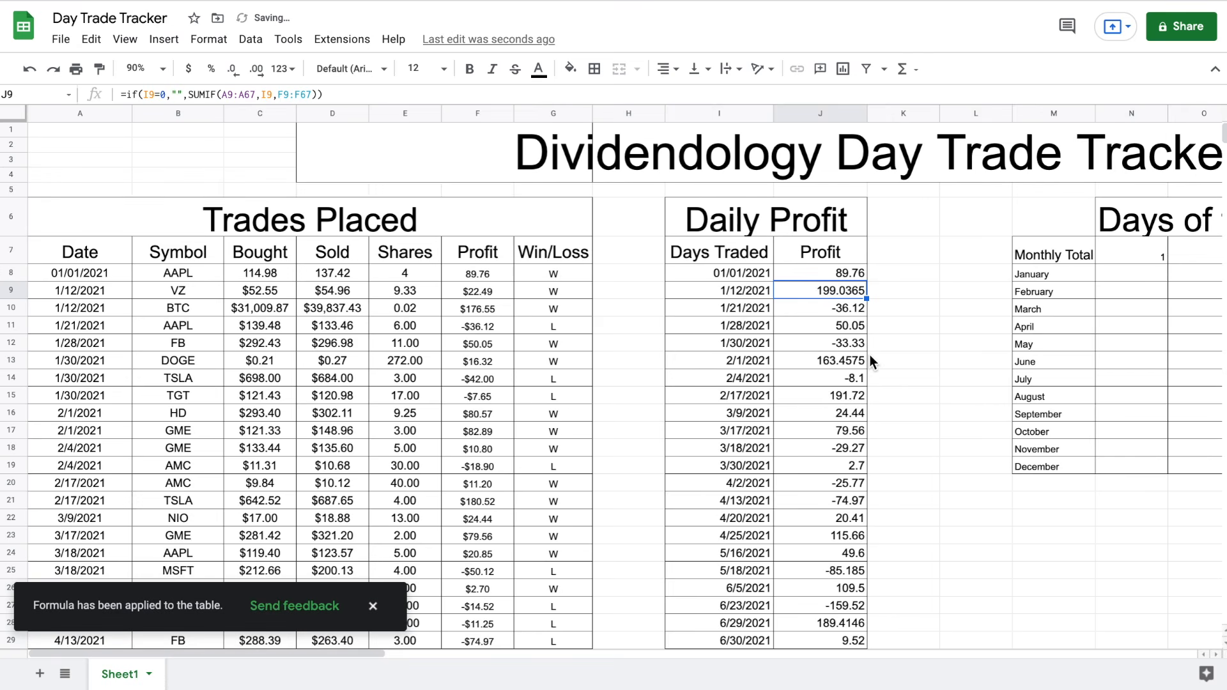
scroll(846, 390, down, 3)
scroll(847, 389, up, 3)
Change the Profit header in J7 of the Daily Profit table to Day'sProfit
double_click(794, 248)
click(794, 248)
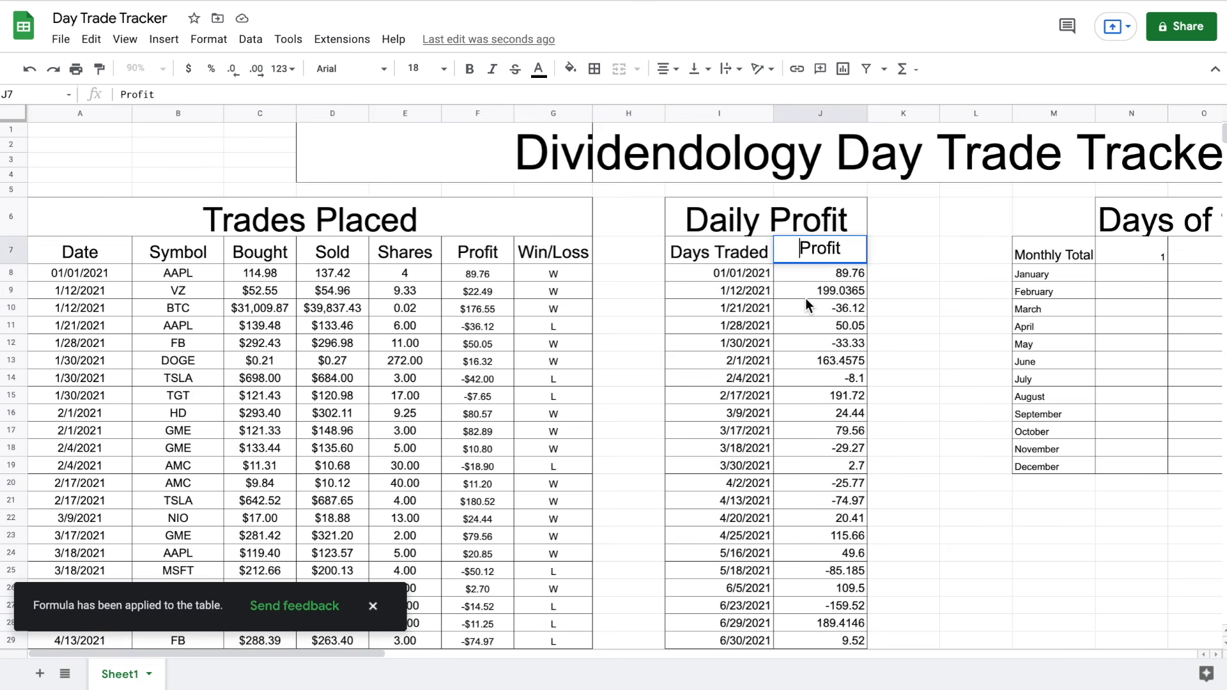
text(Day's)
key(Return)
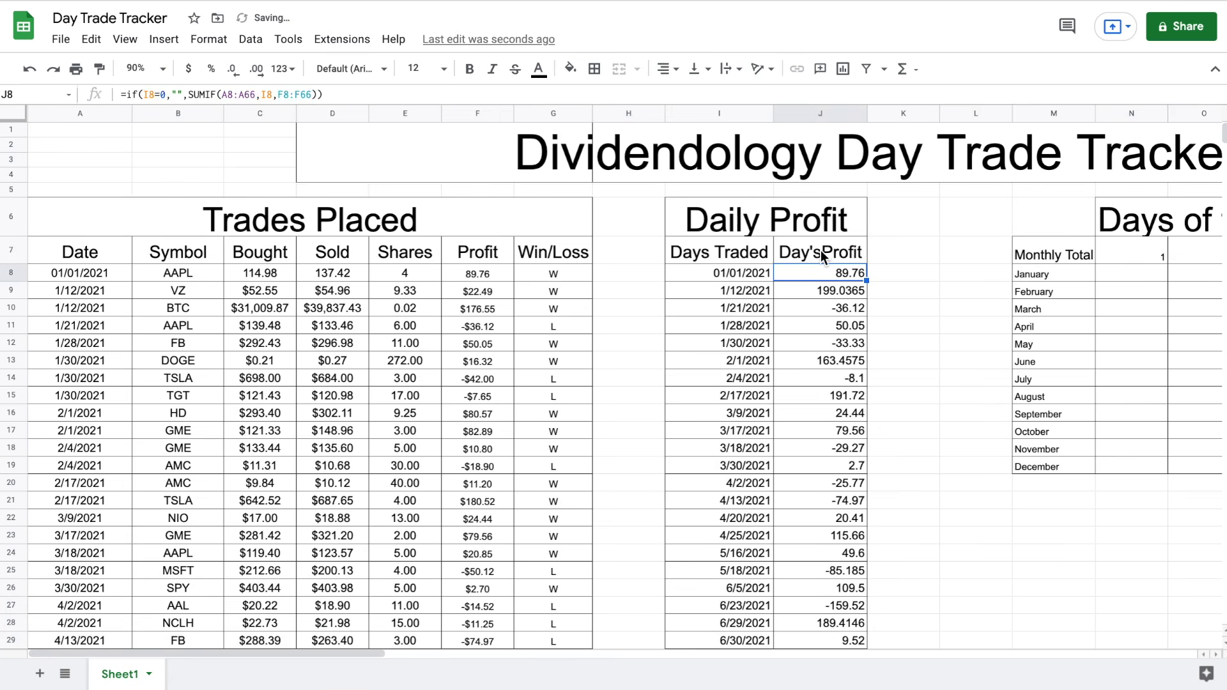
Correct the profit column header in J7 of the Daily Profit table to "Day's Profit", with a space between the words
click(822, 256)
double_click(822, 254)
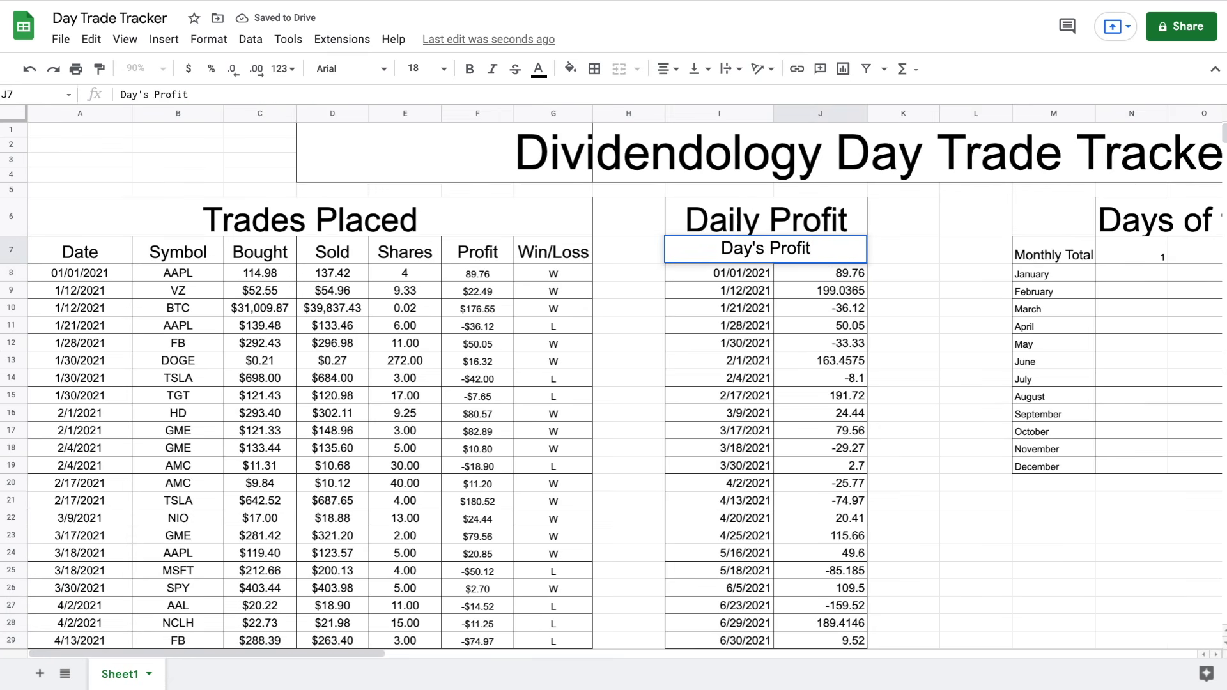
key(Return)
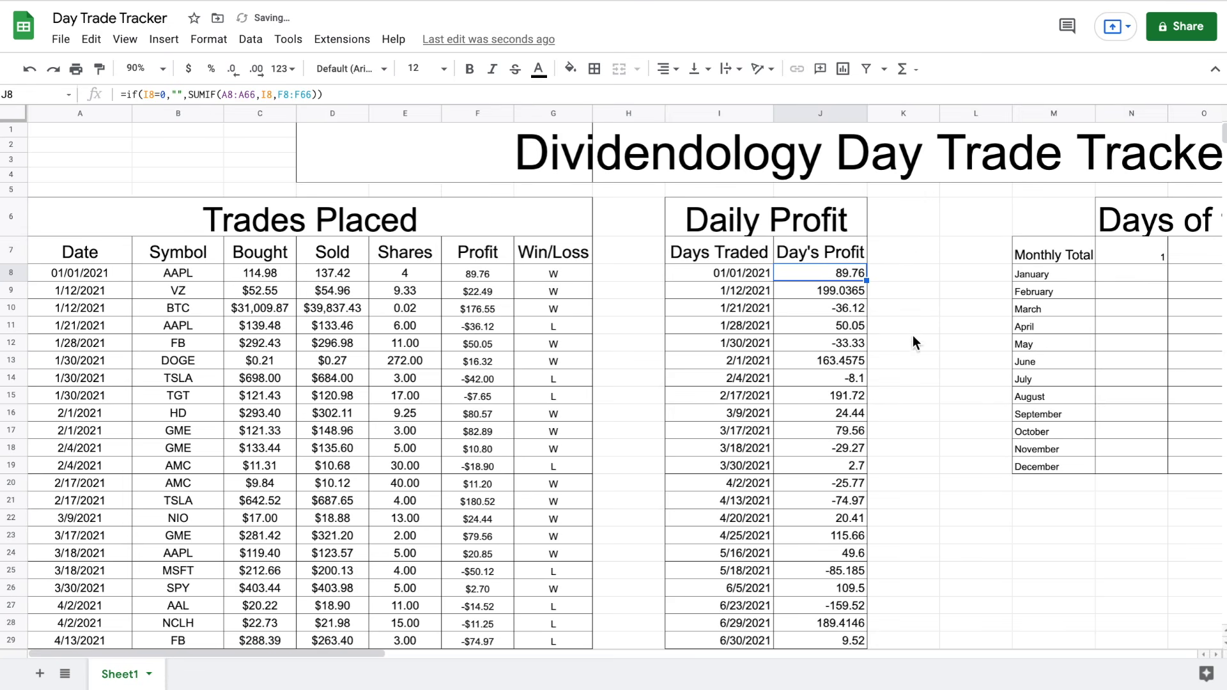
scroll(878, 502, down, 5)
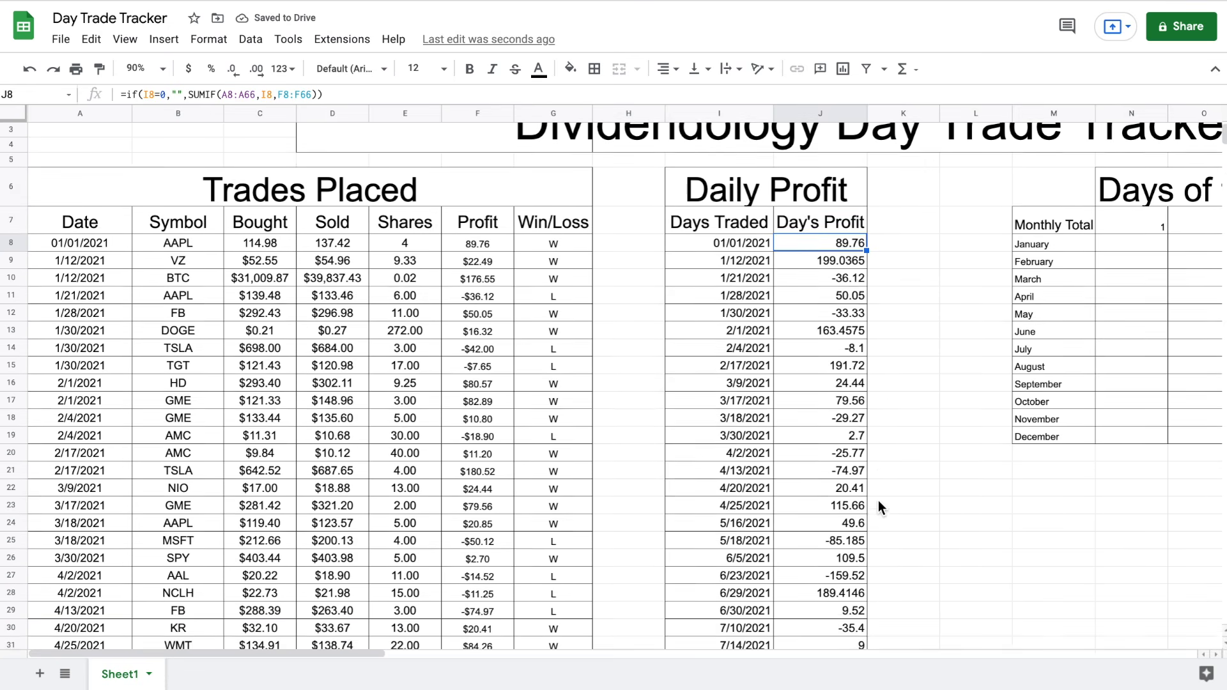
scroll(878, 501, down, 5)
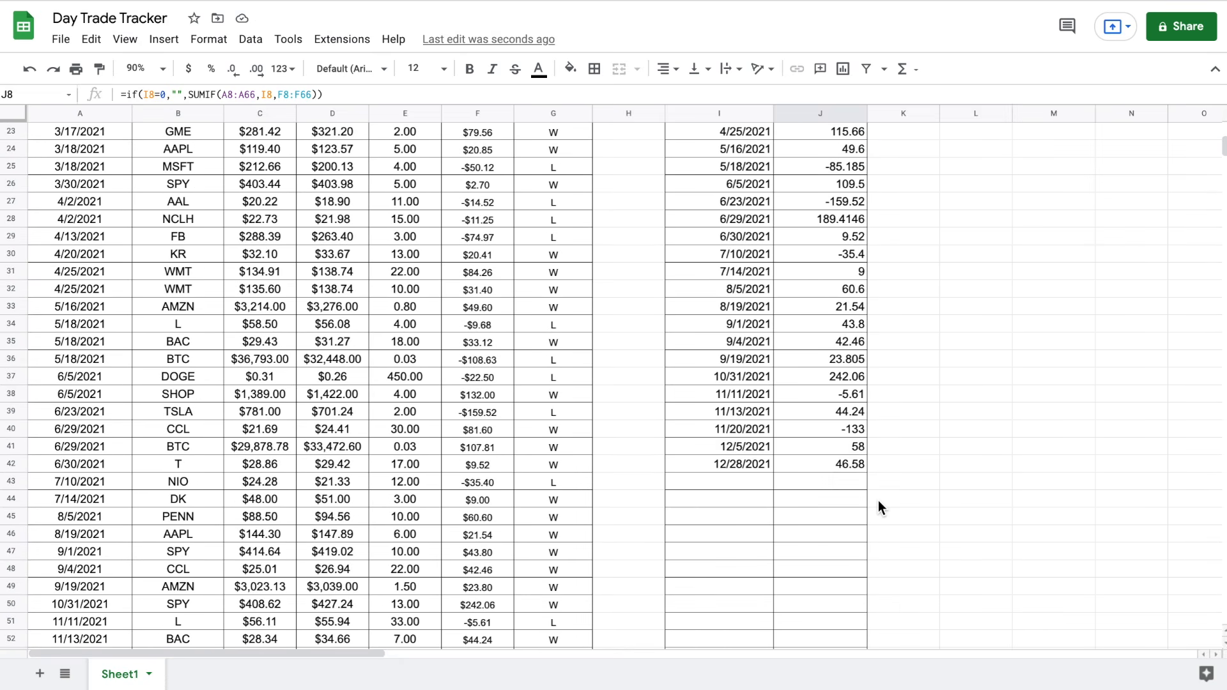
scroll(878, 508, down, 1)
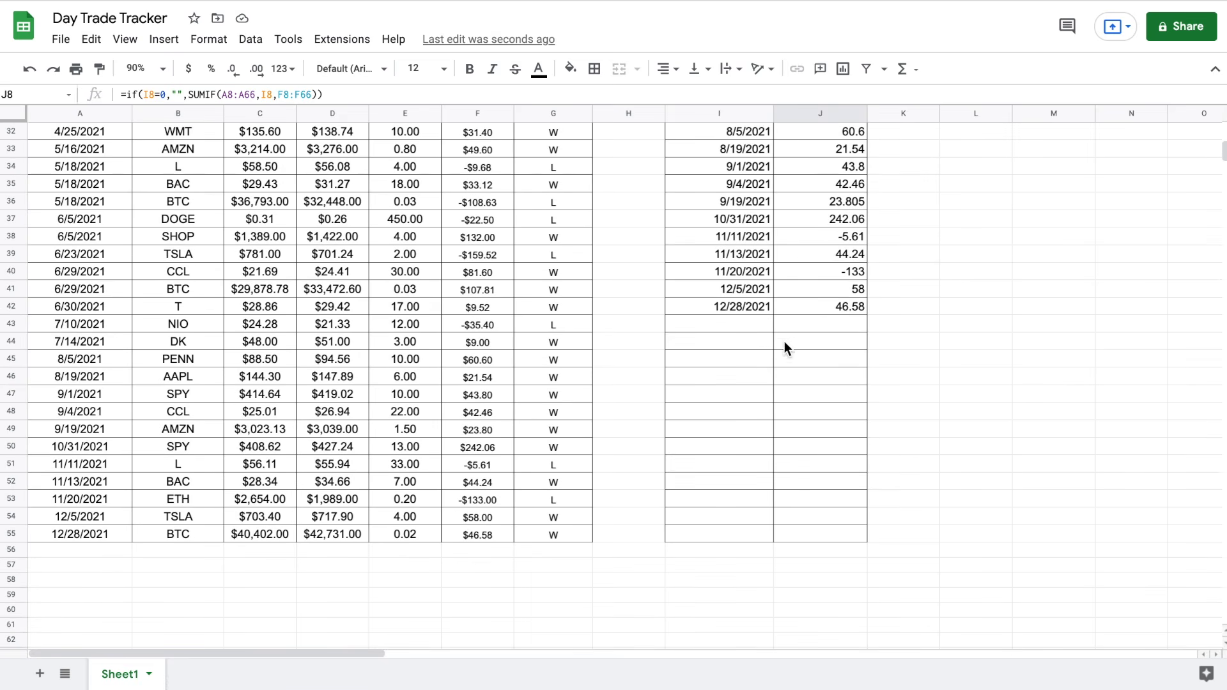
scroll(747, 293, up, 10)
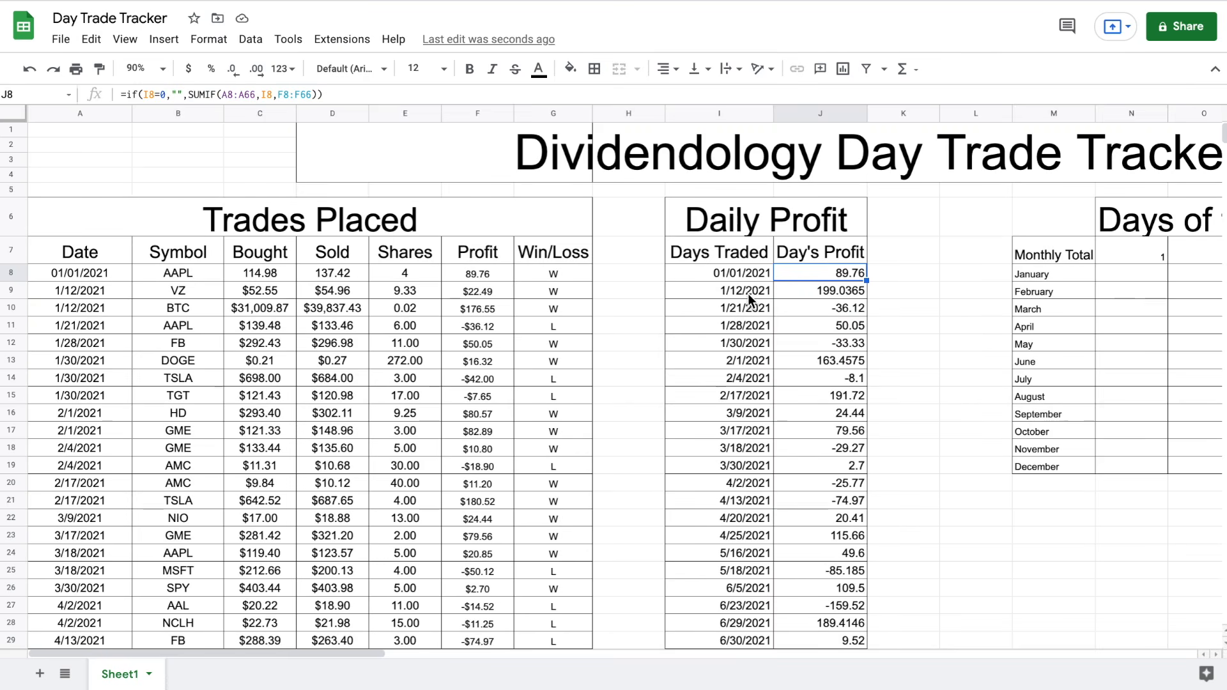
click(898, 255)
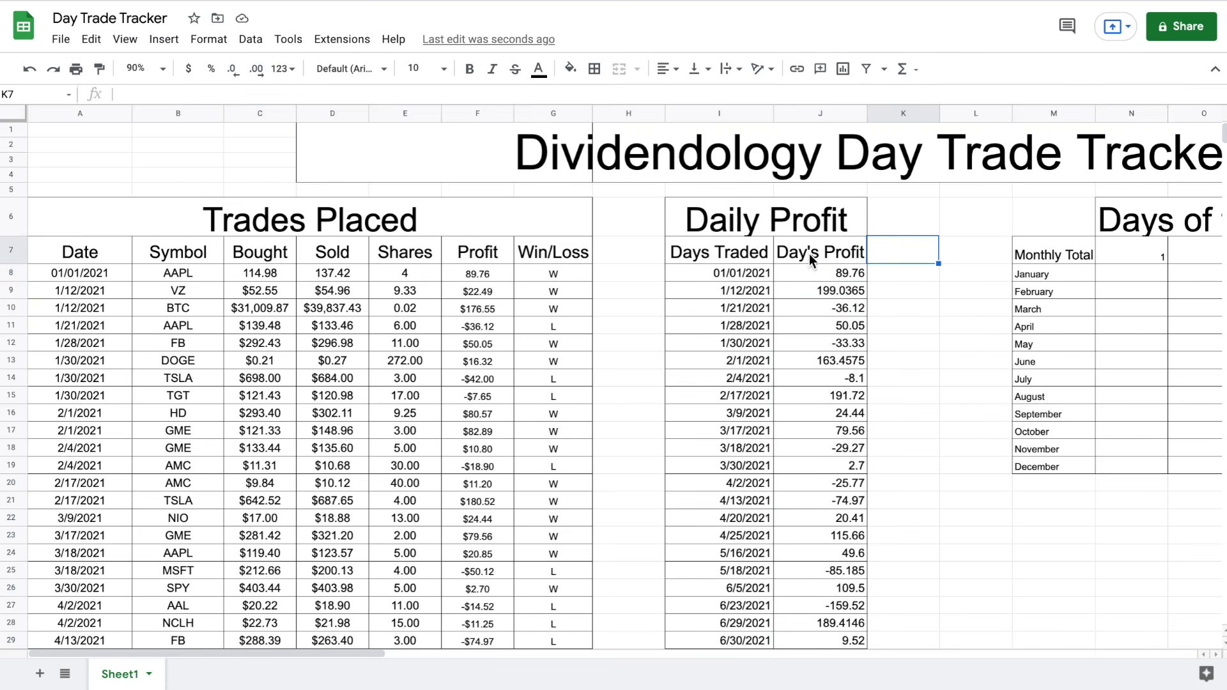
Move the month names January to December from M8:M19 to N8:N19, leaving the Monthly Total column empty
scroll(876, 319, right, 4)
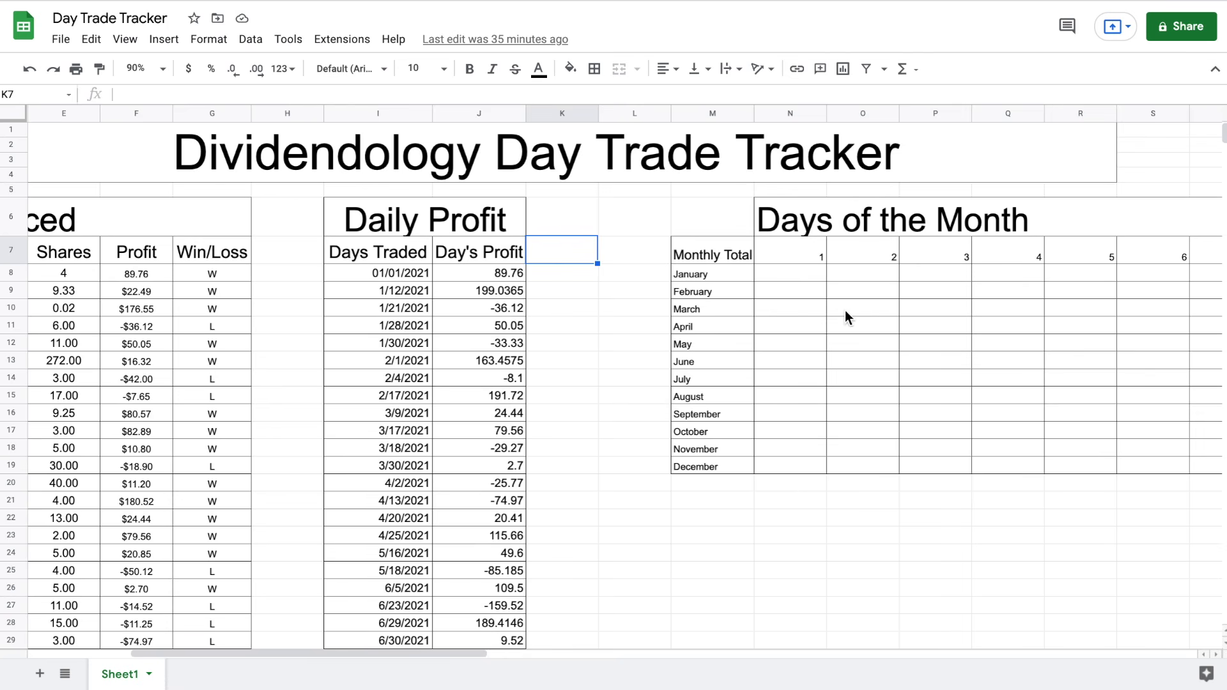
drag(723, 275, 717, 468)
key(ctrl+c)
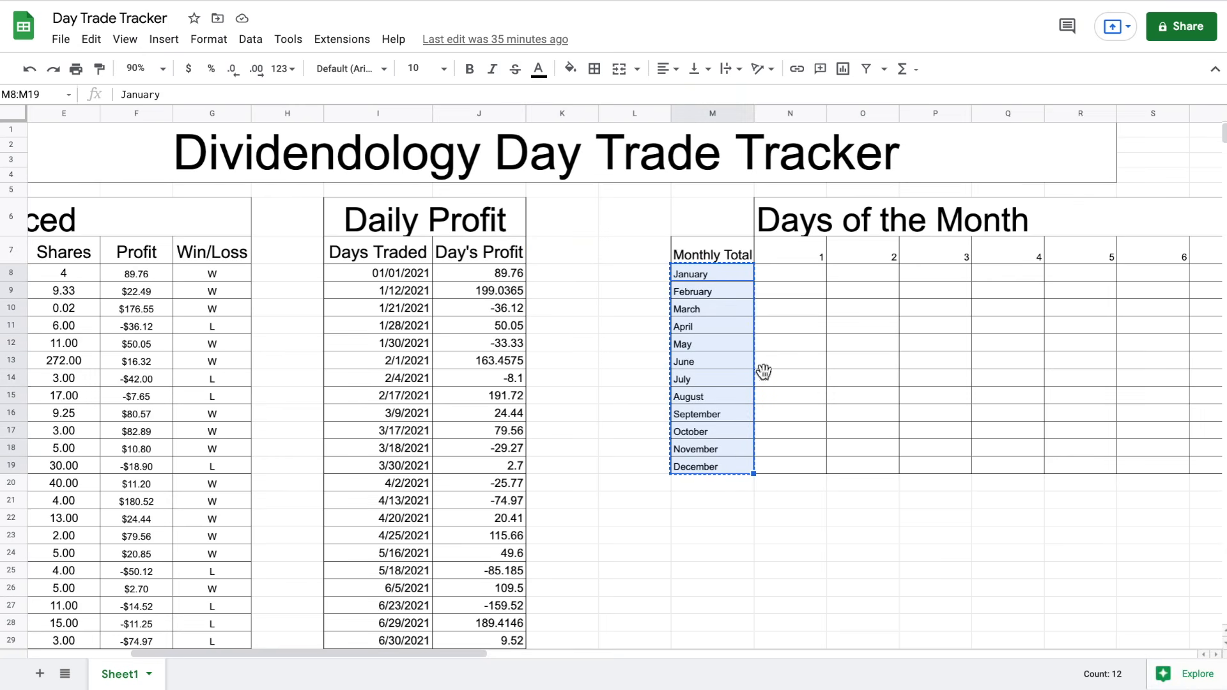
click(792, 275)
key(ctrl+v)
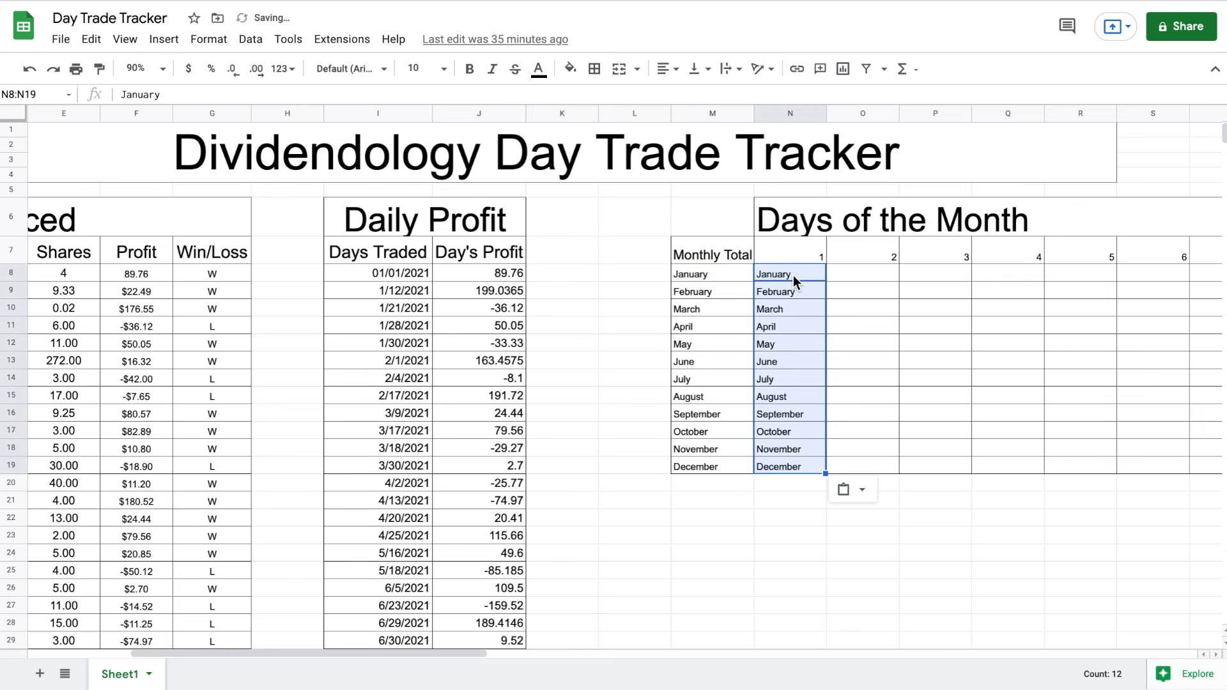
click(708, 276)
drag(708, 279, 705, 460)
key(Delete)
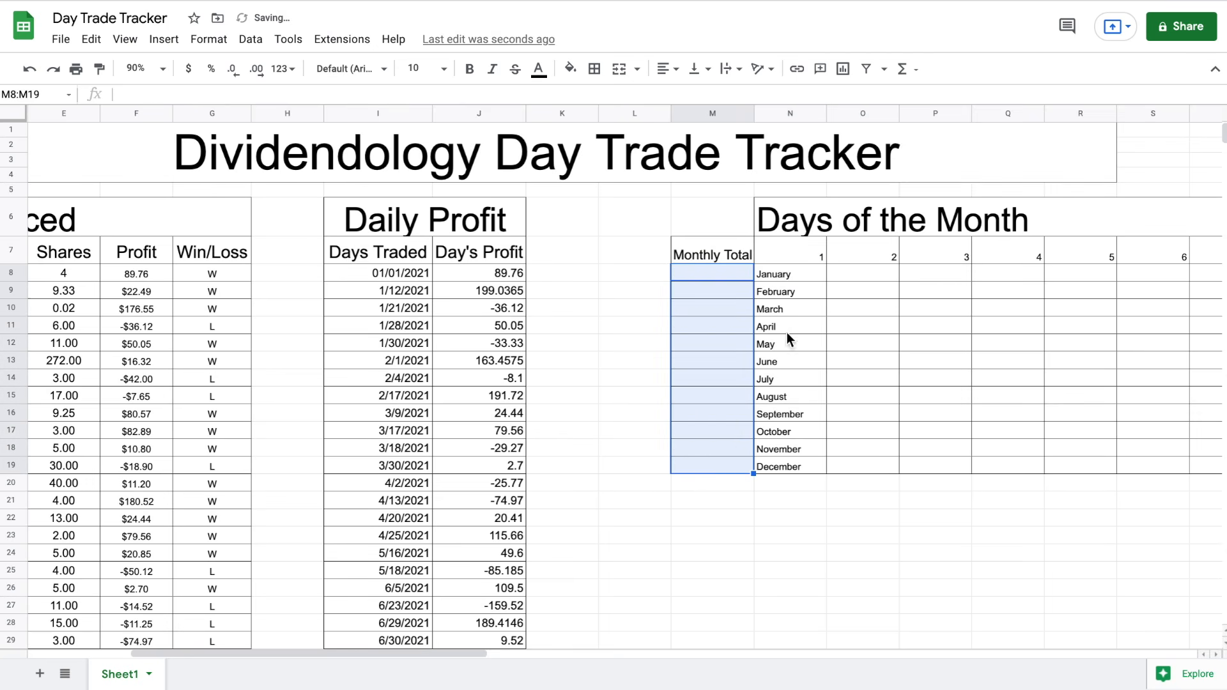
Clear the day numbers from the Days of the Month header row, N7:AR7
click(799, 251)
key(ctrl+shift+Right)
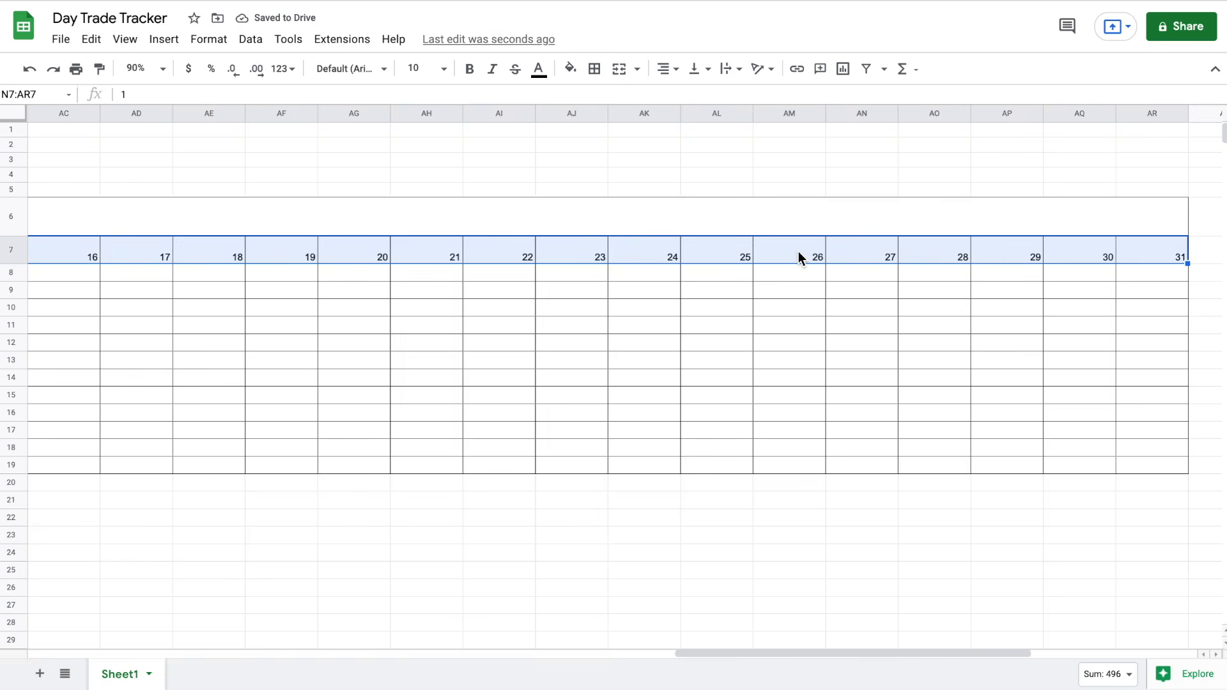
key(Delete)
scroll(603, 319, left, 15)
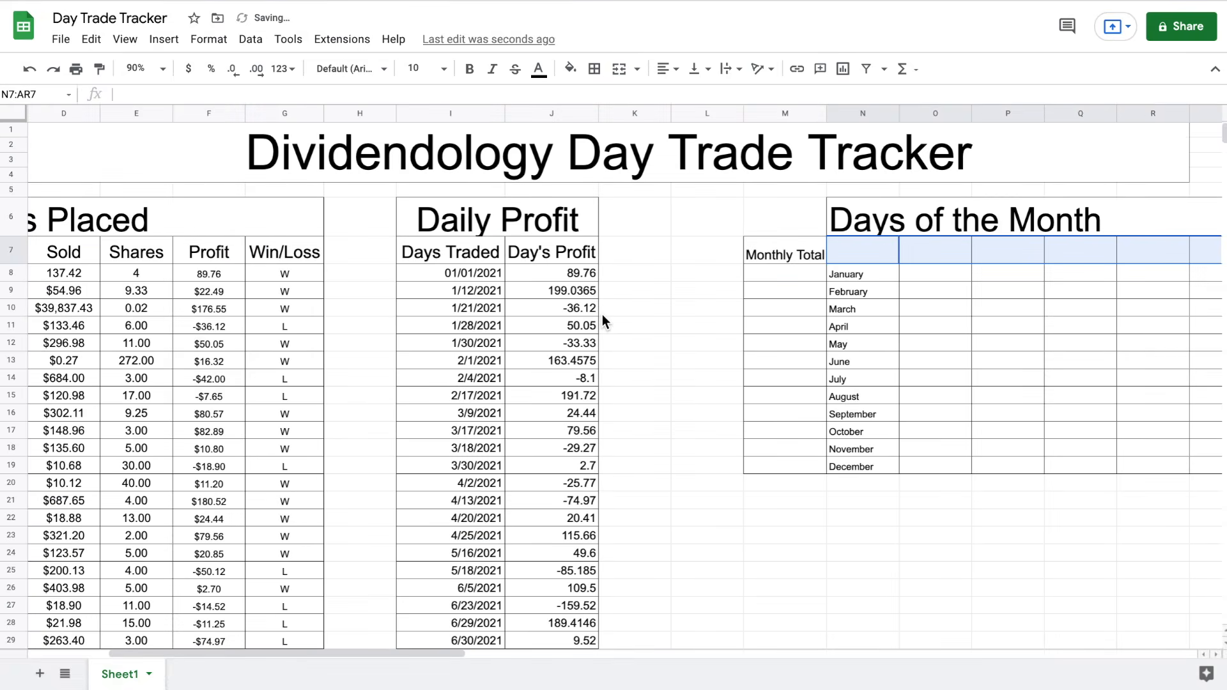
Number the days 1 to 31 starting one column over, entering 1 in O7 and =O7+1 in P7, filled across to AS7
scroll(602, 314, right, 2)
click(794, 253)
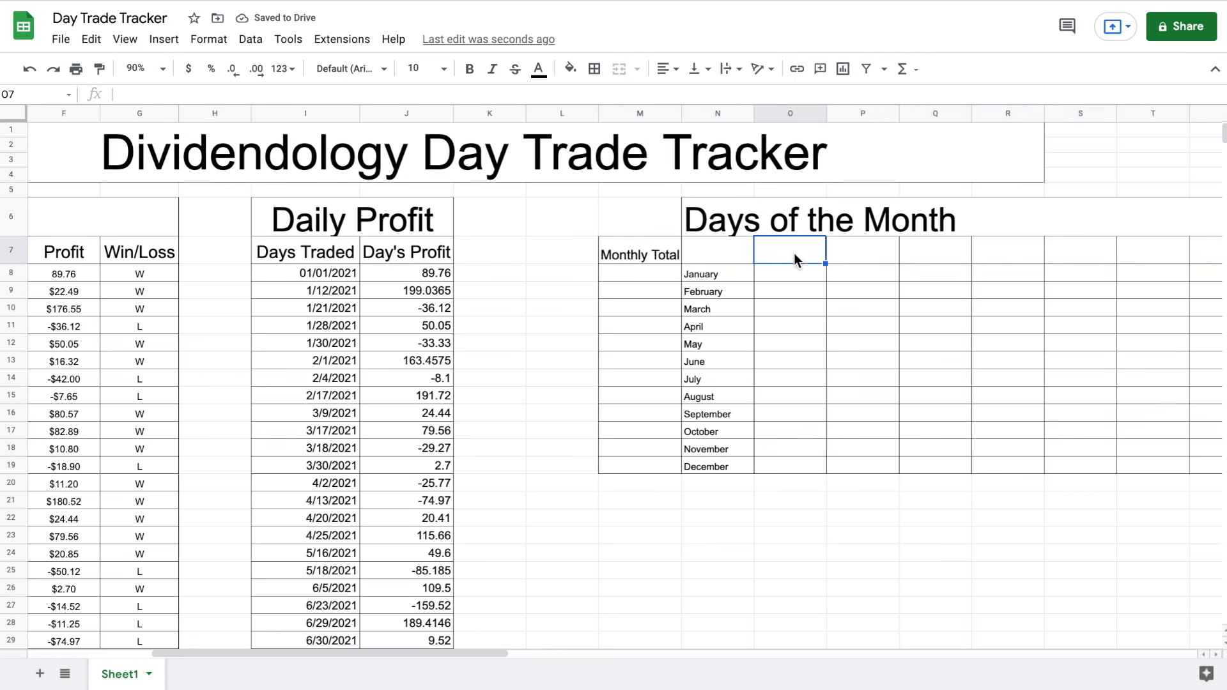
text(1)
key(Return)
click(861, 255)
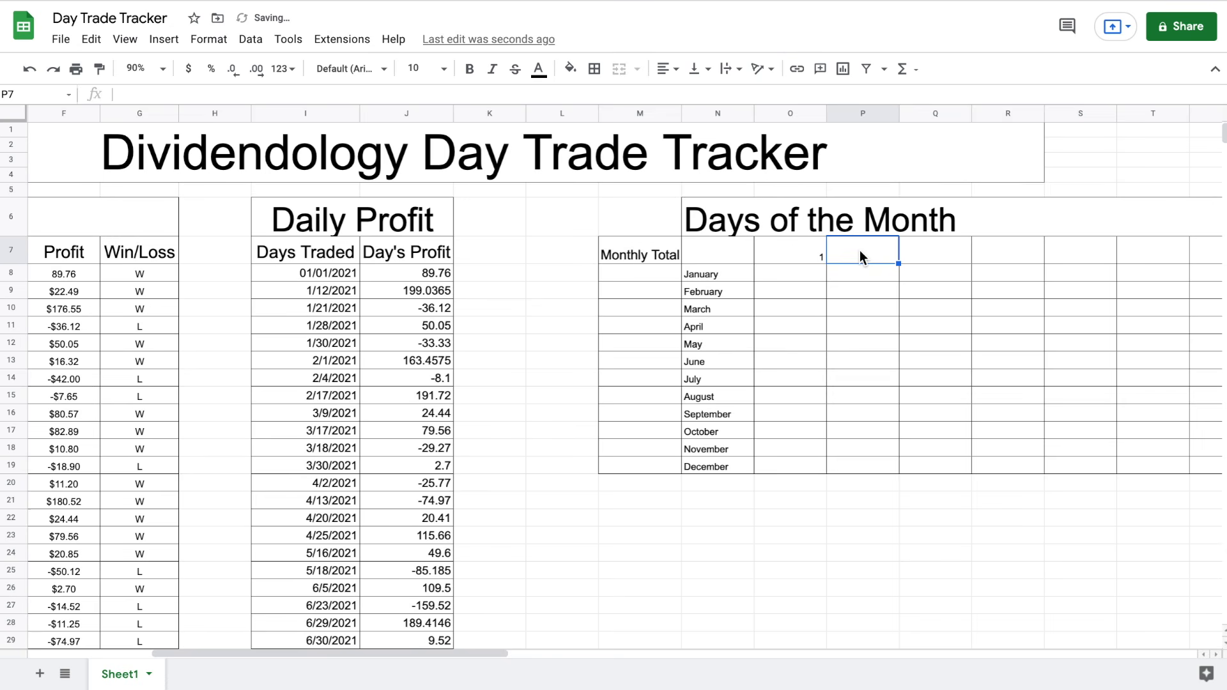
text(=)
click(803, 254)
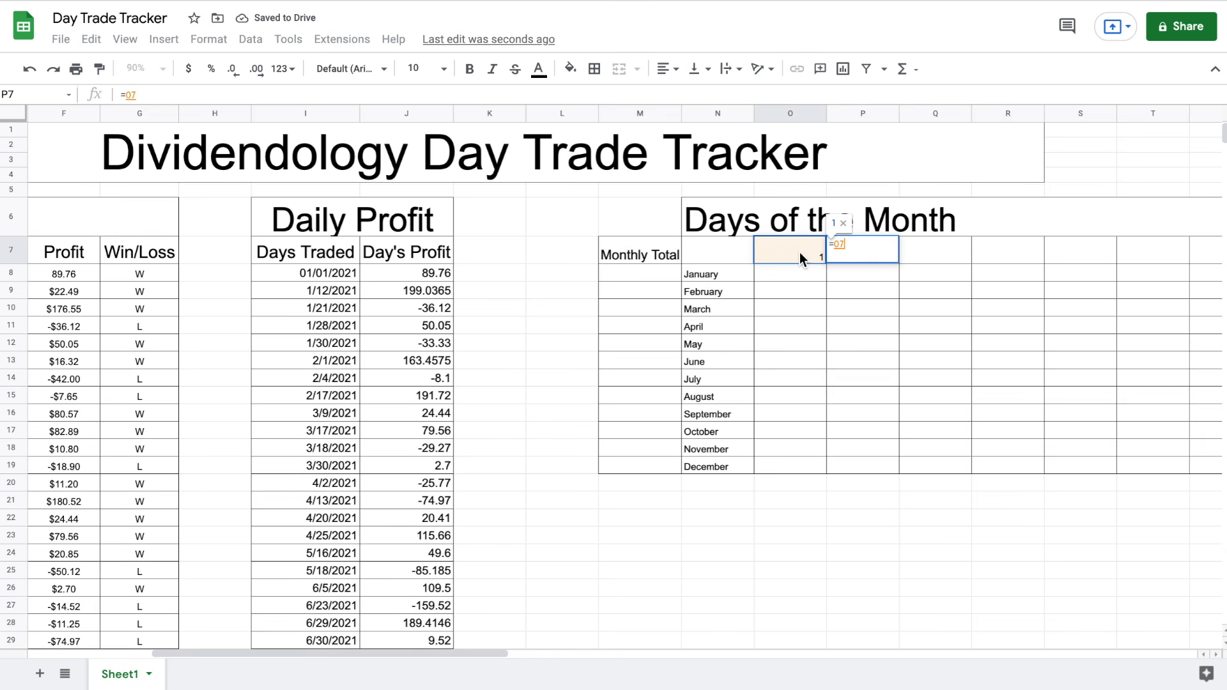
text(+1)
key(Return)
click(843, 245)
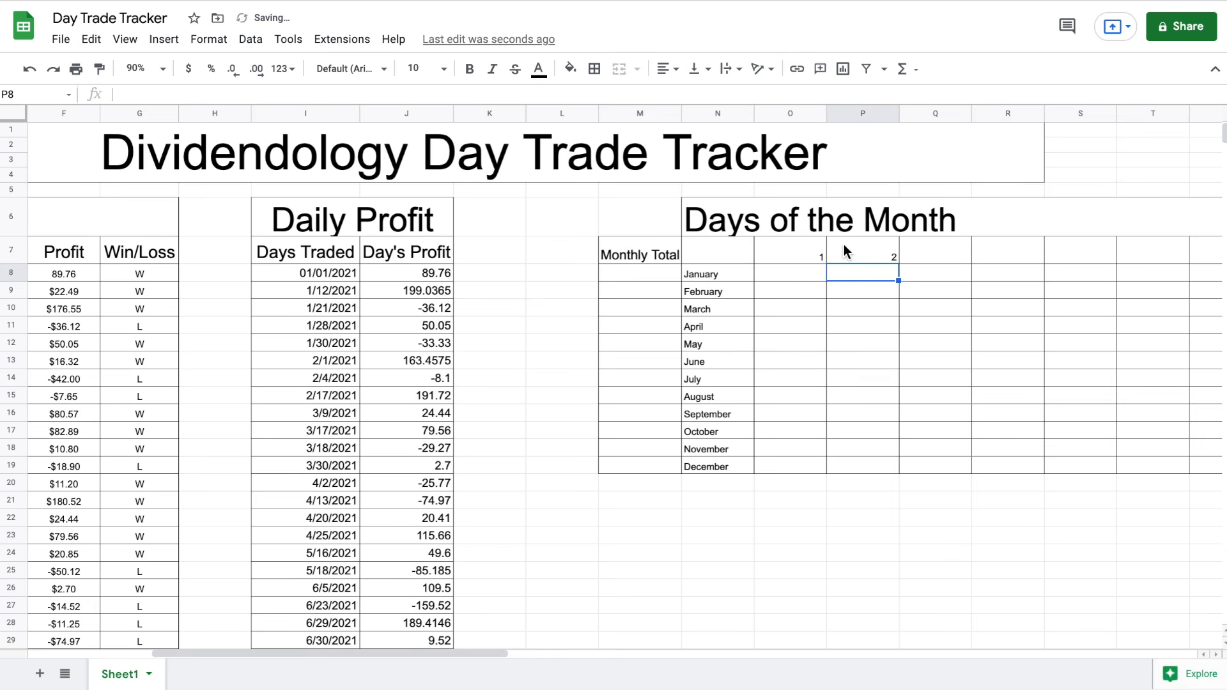
drag(899, 264, 815, 260)
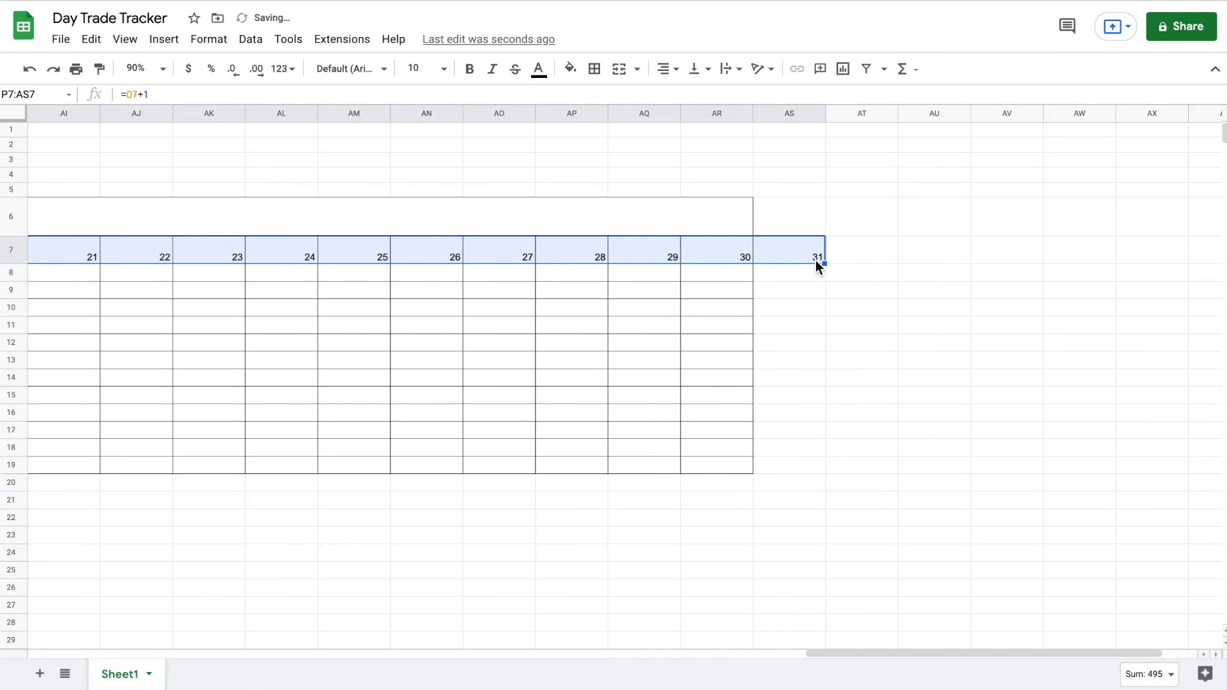
Apply all borders to the day 31 column, cells AS7:AS19
click(787, 294)
drag(792, 253, 780, 467)
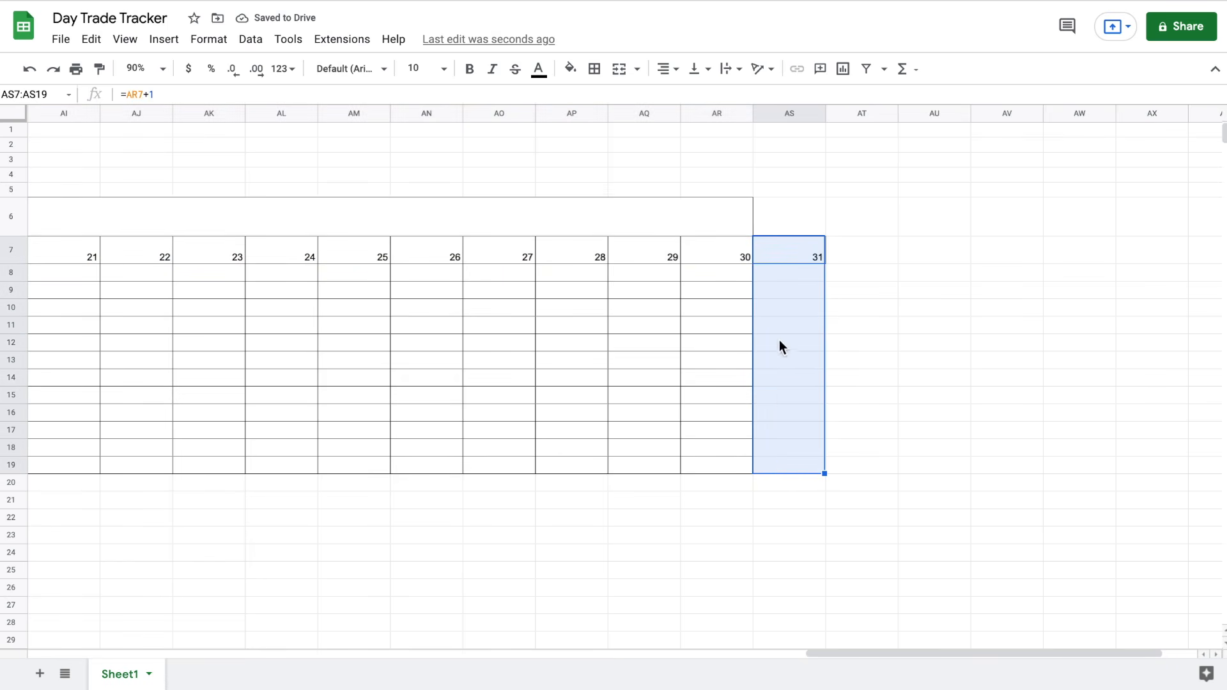
click(594, 69)
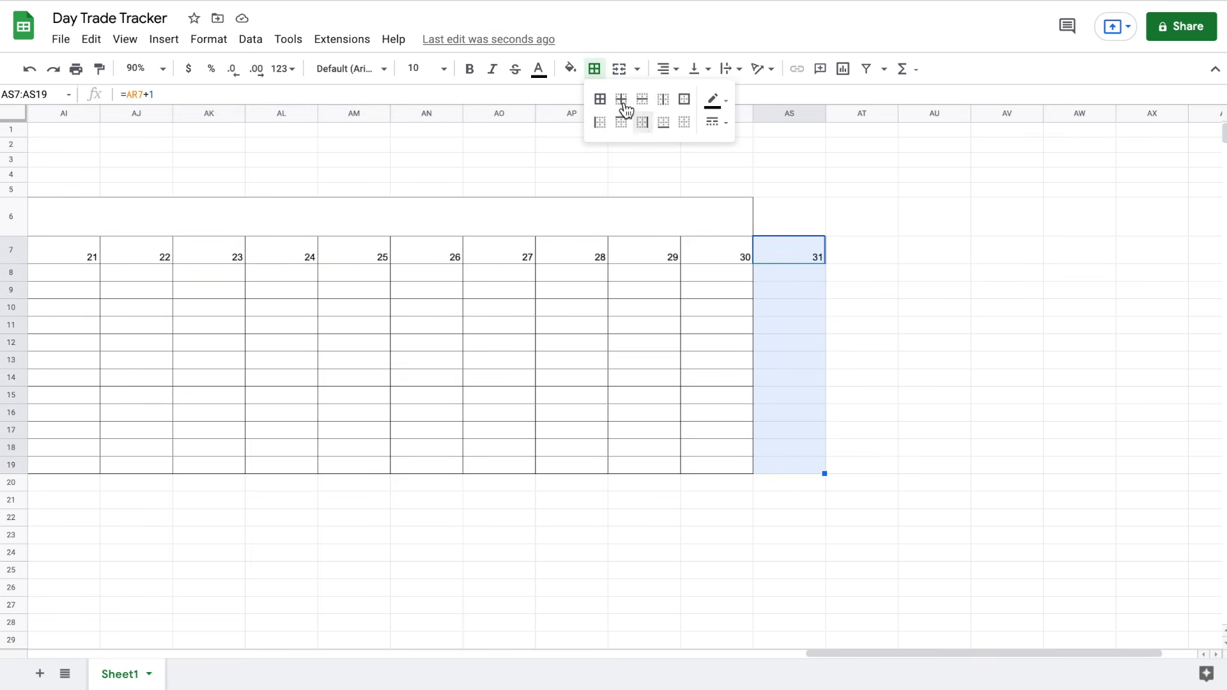
click(600, 98)
Extend the merged Days of the Month title cell to cover N6:AS6
click(785, 214)
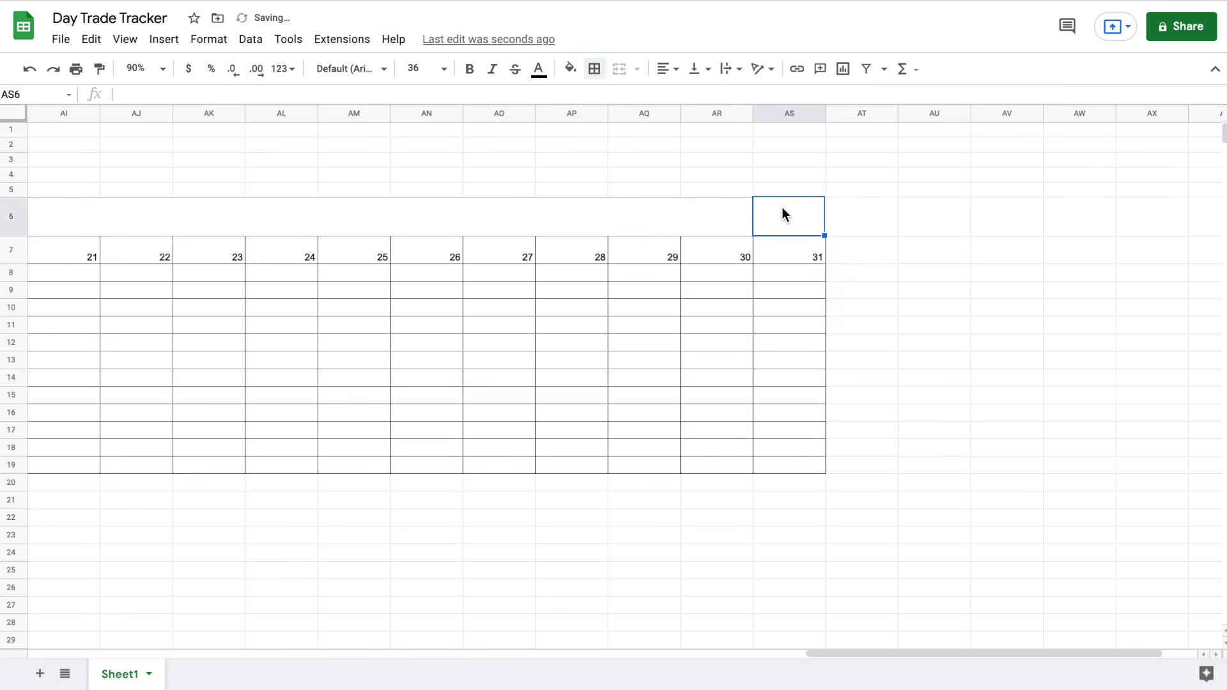
drag(685, 216, 762, 218)
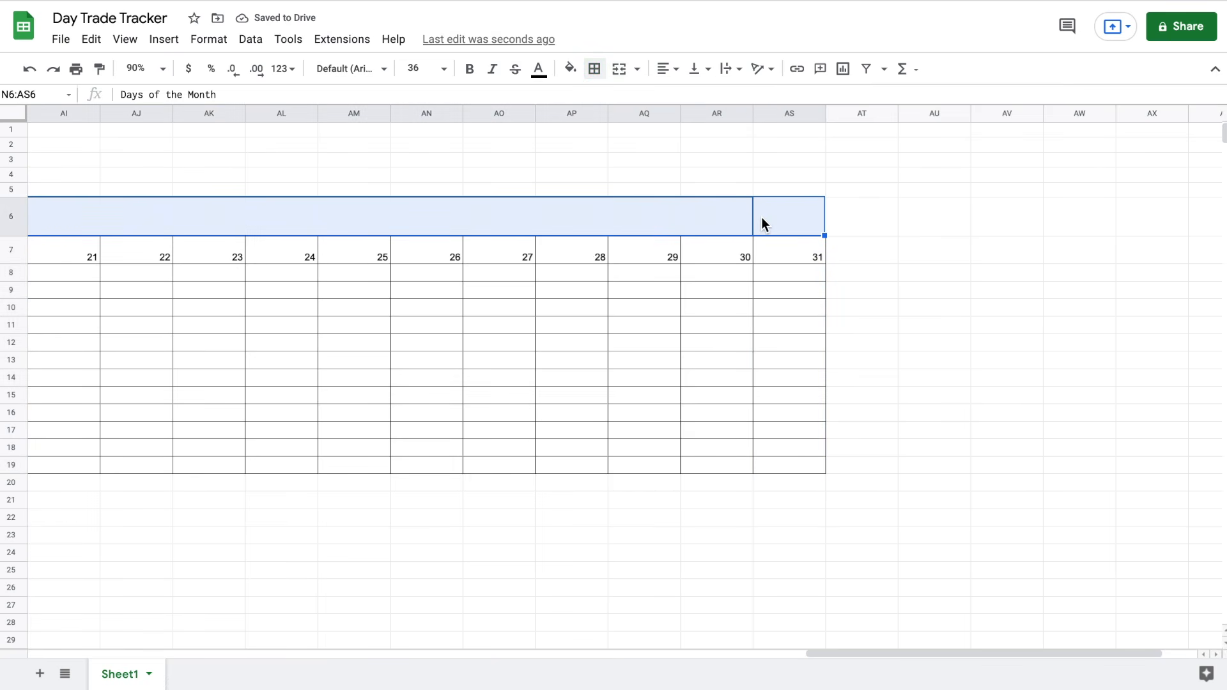
click(618, 70)
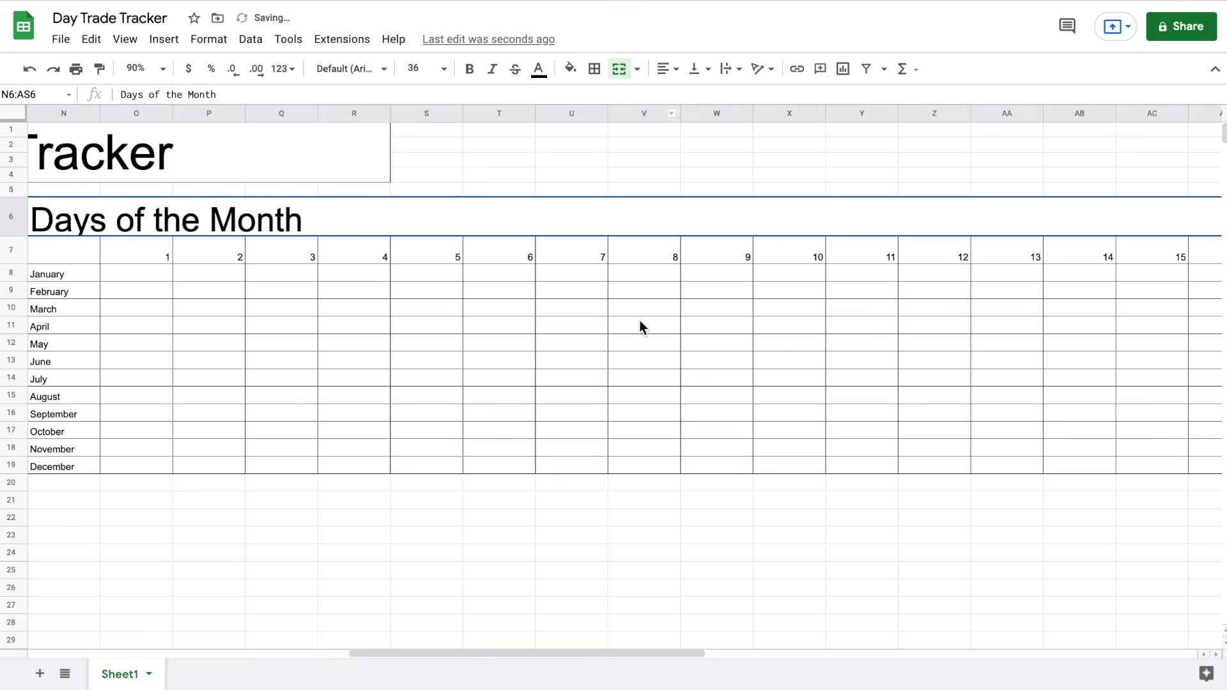
Enter the year 2021 in N7, above the month names
scroll(639, 320, left, 8)
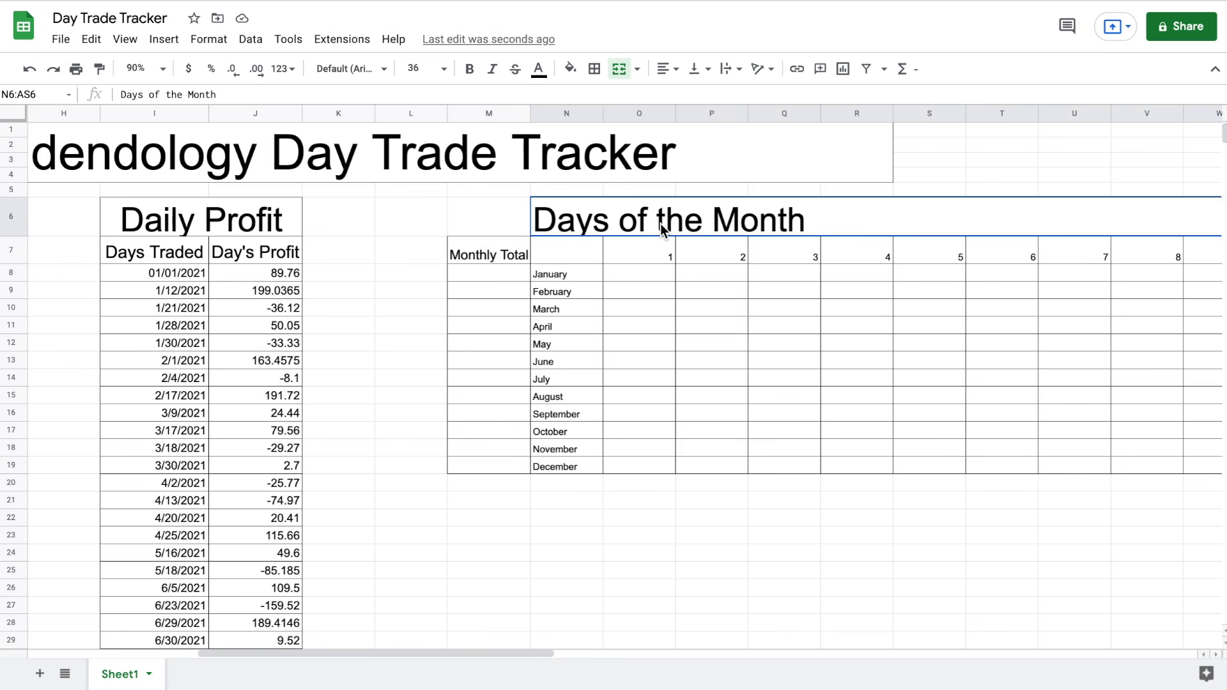
click(501, 270)
click(636, 276)
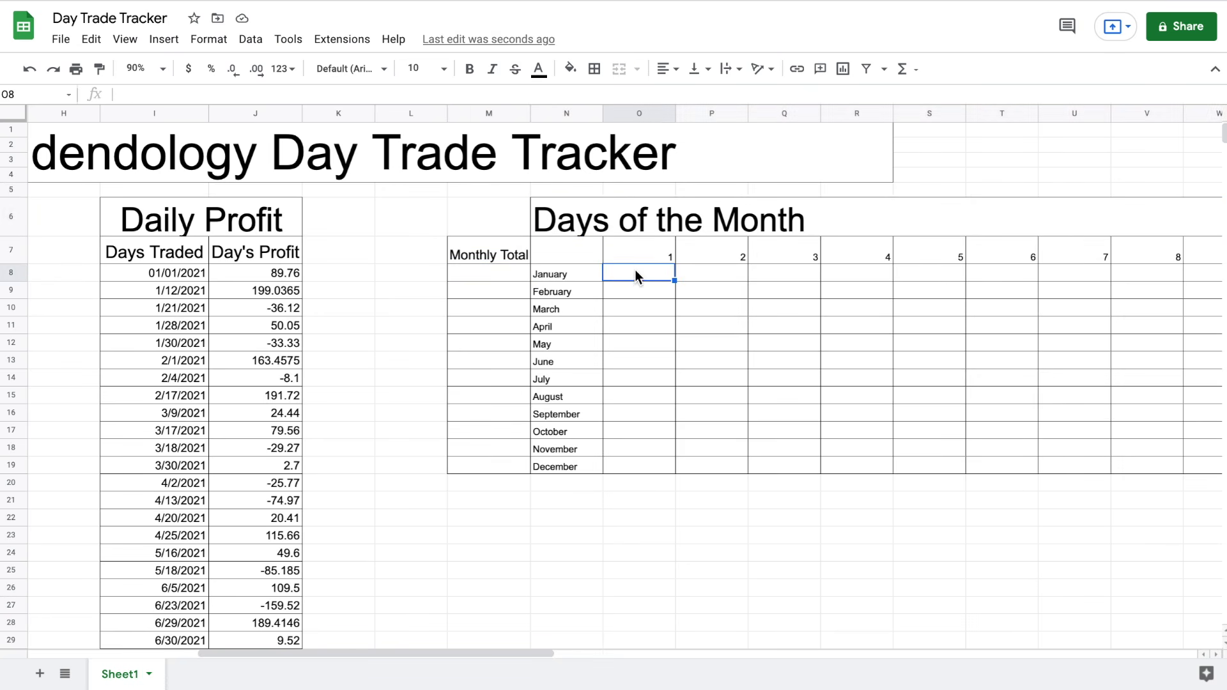
text(2021)
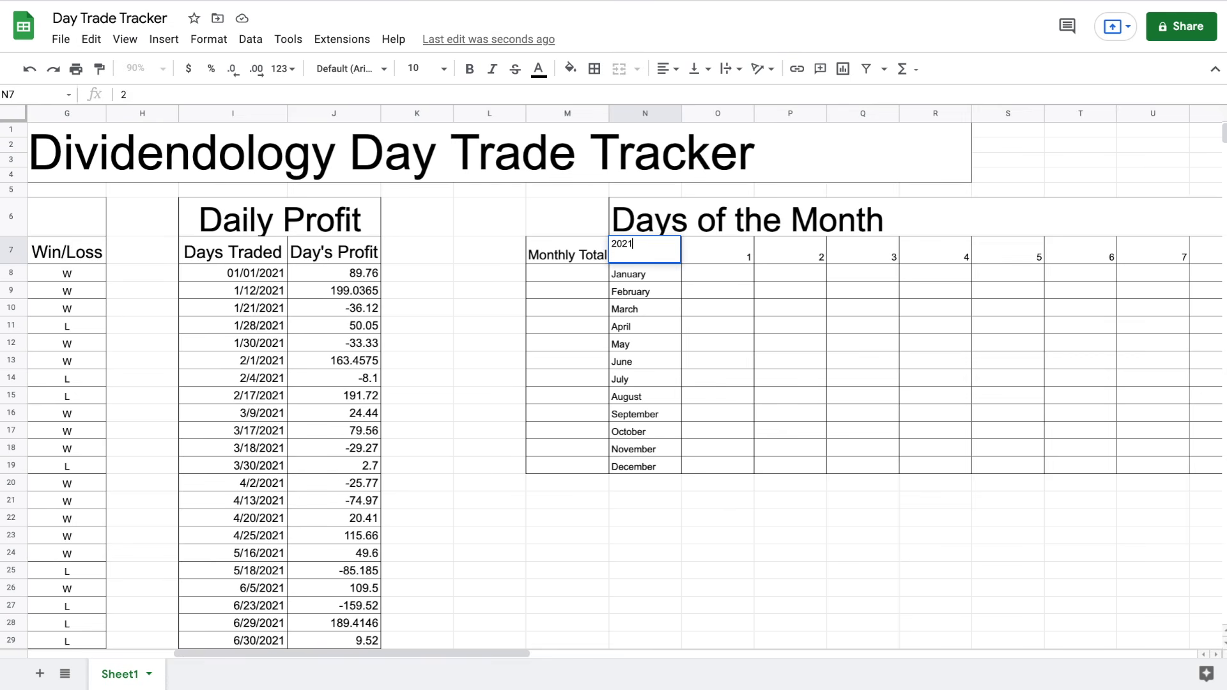
key(Return)
Number the months 1 to 12 beside the table, entering 1 in L8 and =L8+1 in L9, filled down to L19
click(511, 273)
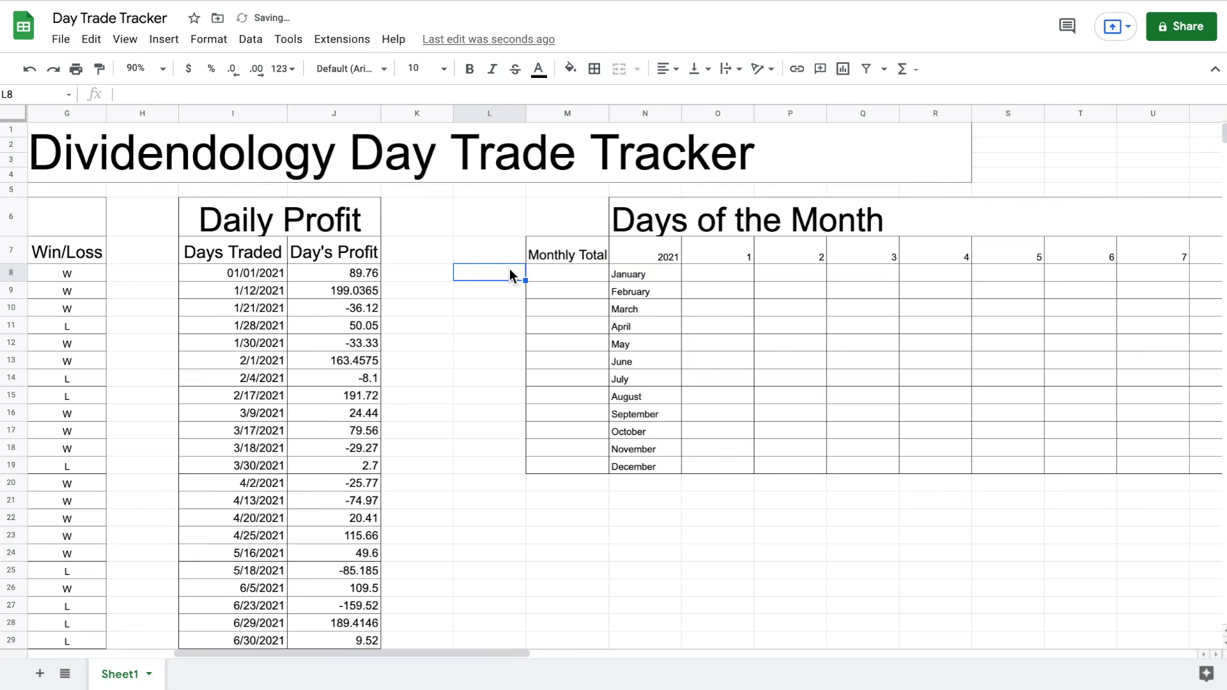
text(1)
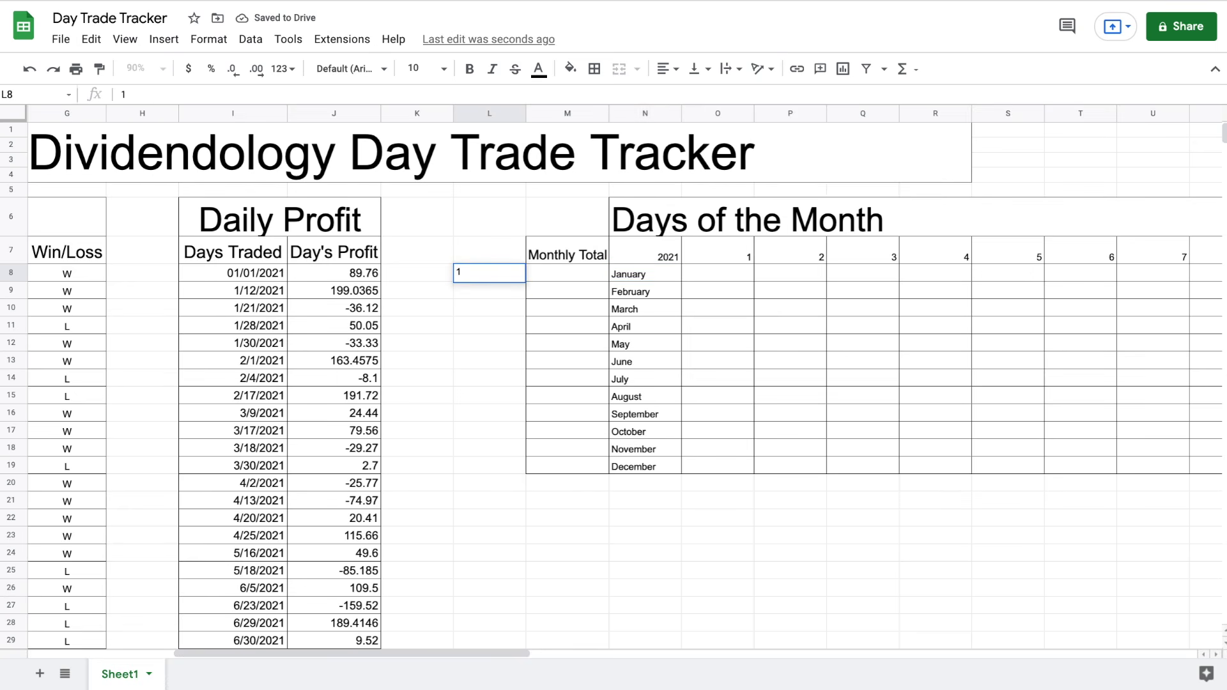
key(Return)
text(=)
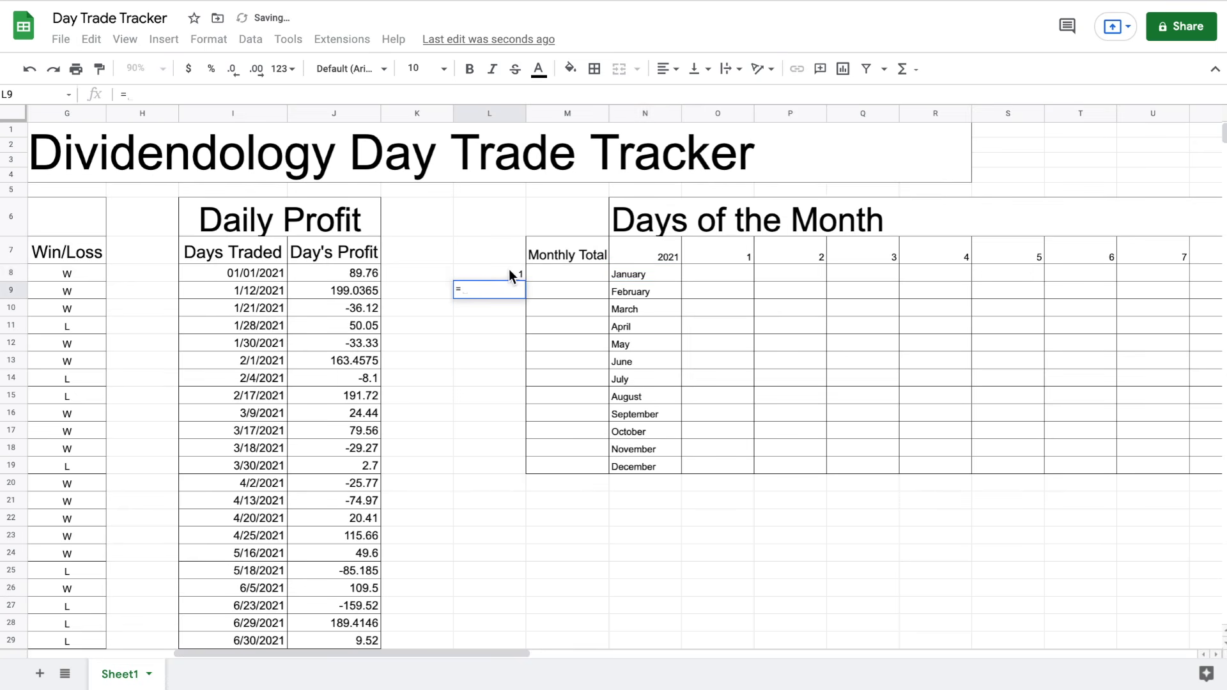
click(508, 270)
text(+)
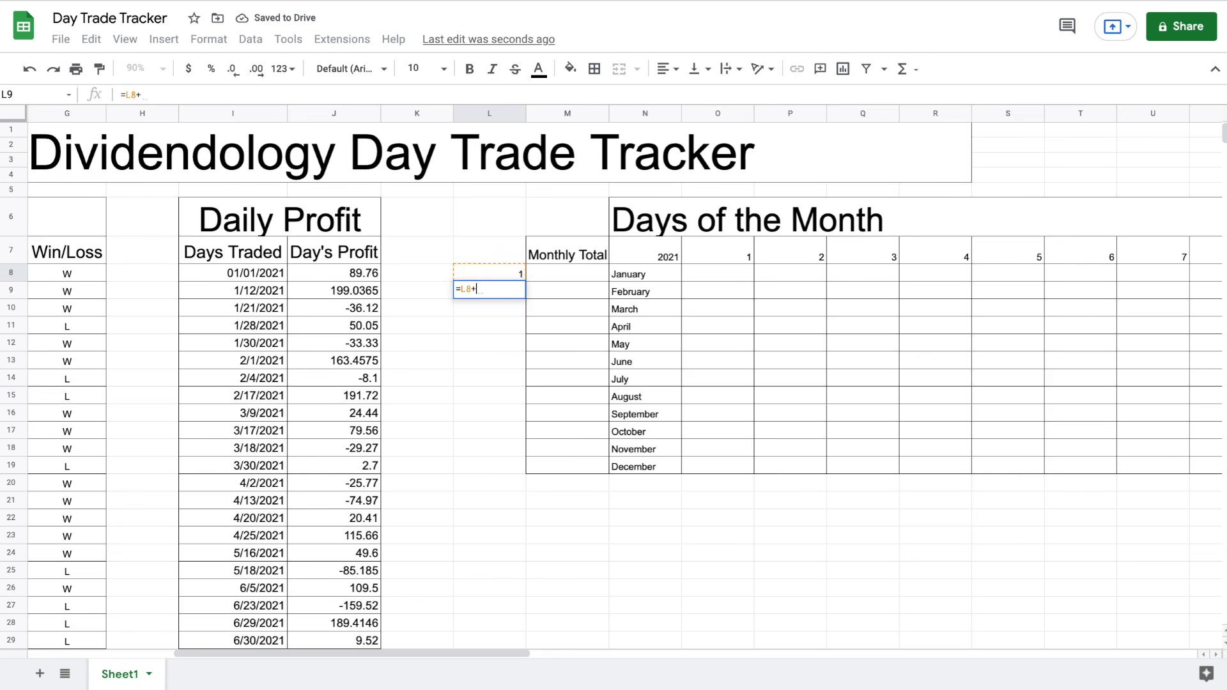
text(1)
key(Return)
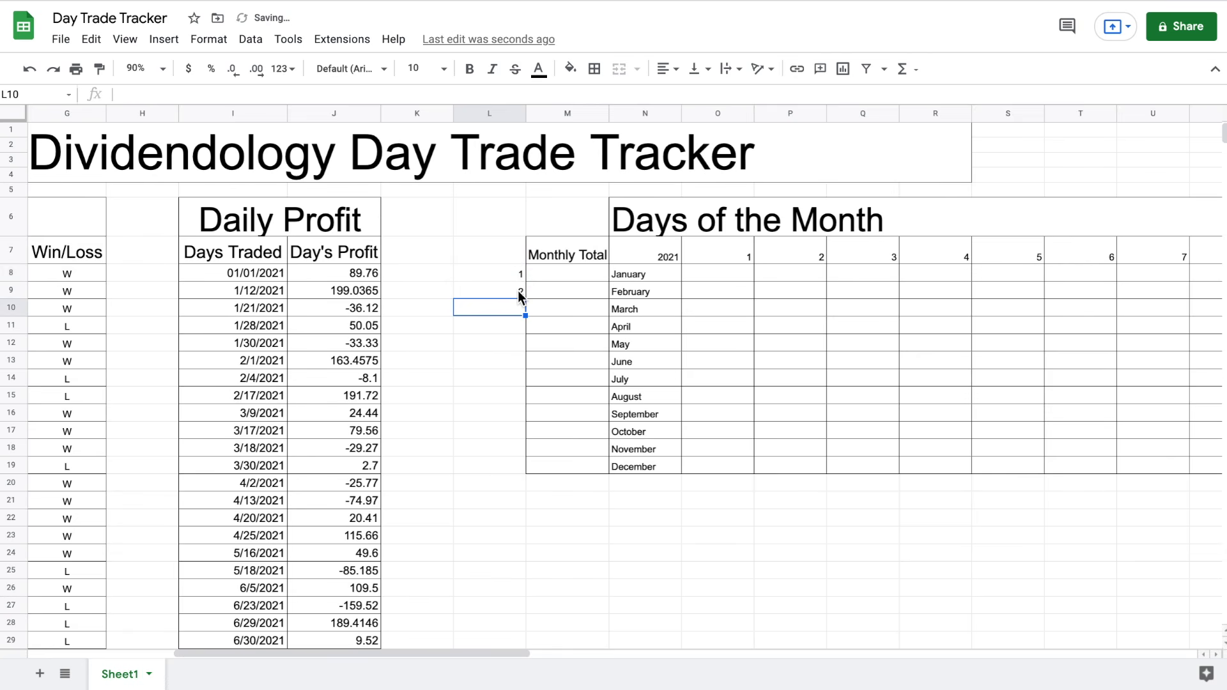
click(518, 290)
drag(526, 298, 509, 472)
Enter =SUMIF($I$8:$I,date($N$7,$L8,O$7),$J$8:$J) in O8 and fill it across the calendar grid to AS19
click(741, 275)
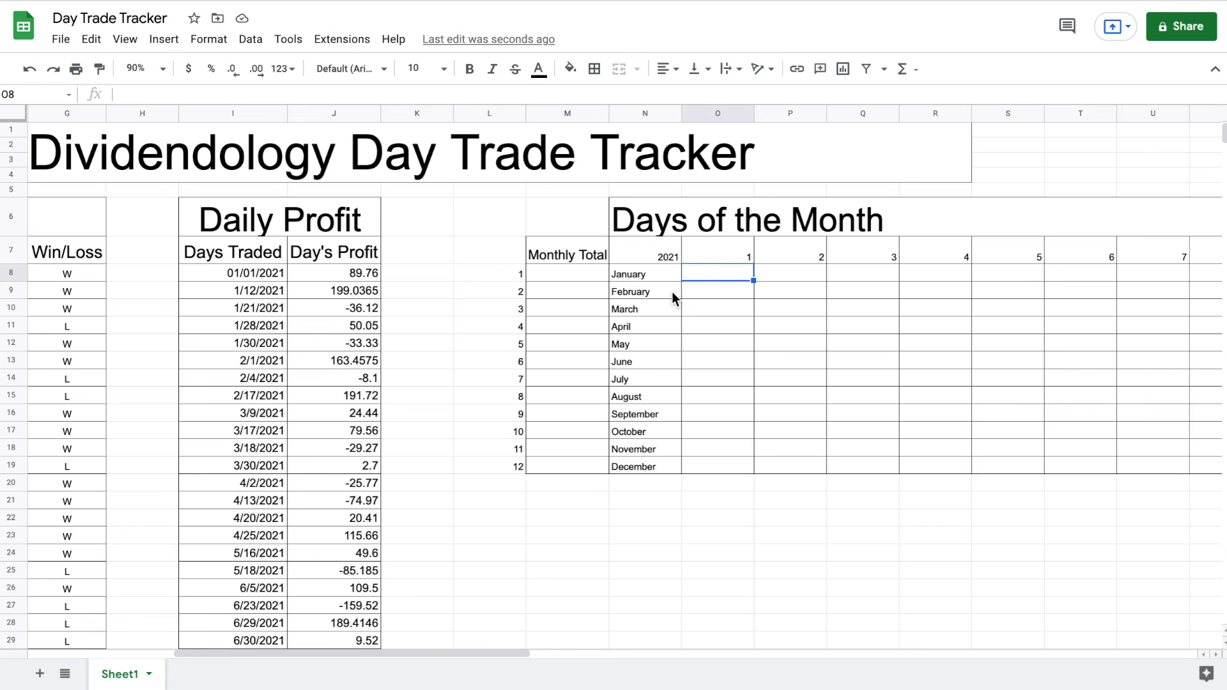
text(=SUMIF($I$8:$I,date($N$7,$L8,O$7),$J$8:$J))
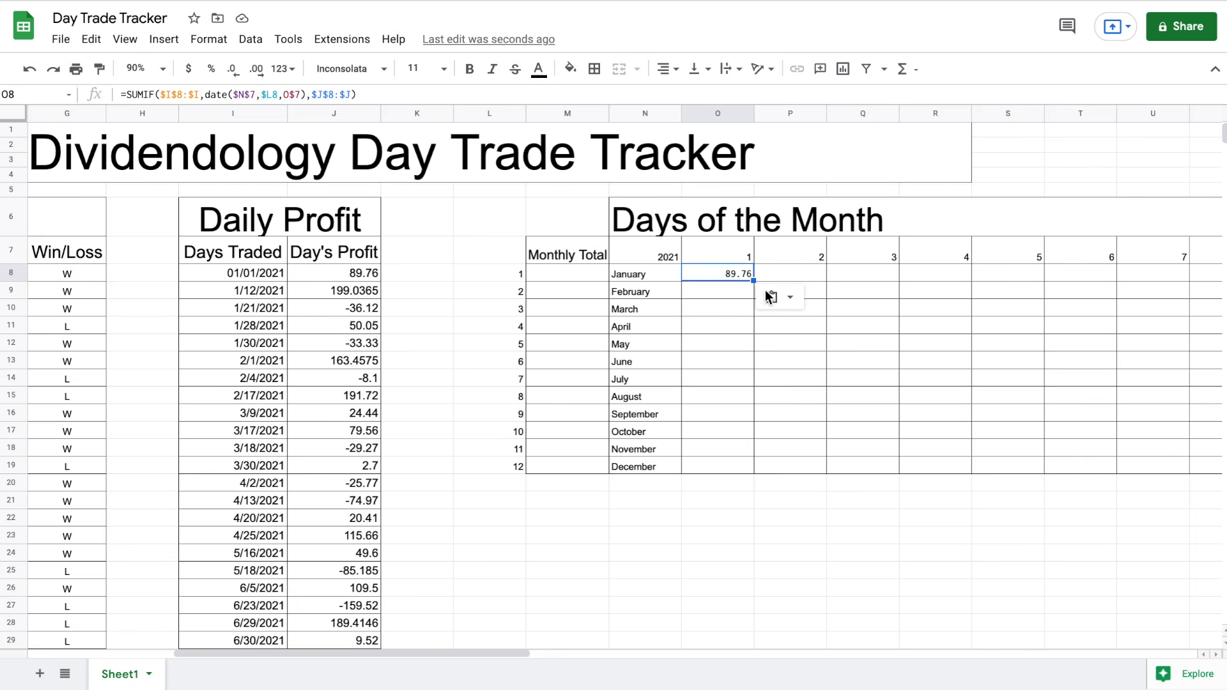
drag(756, 282, 964, 462)
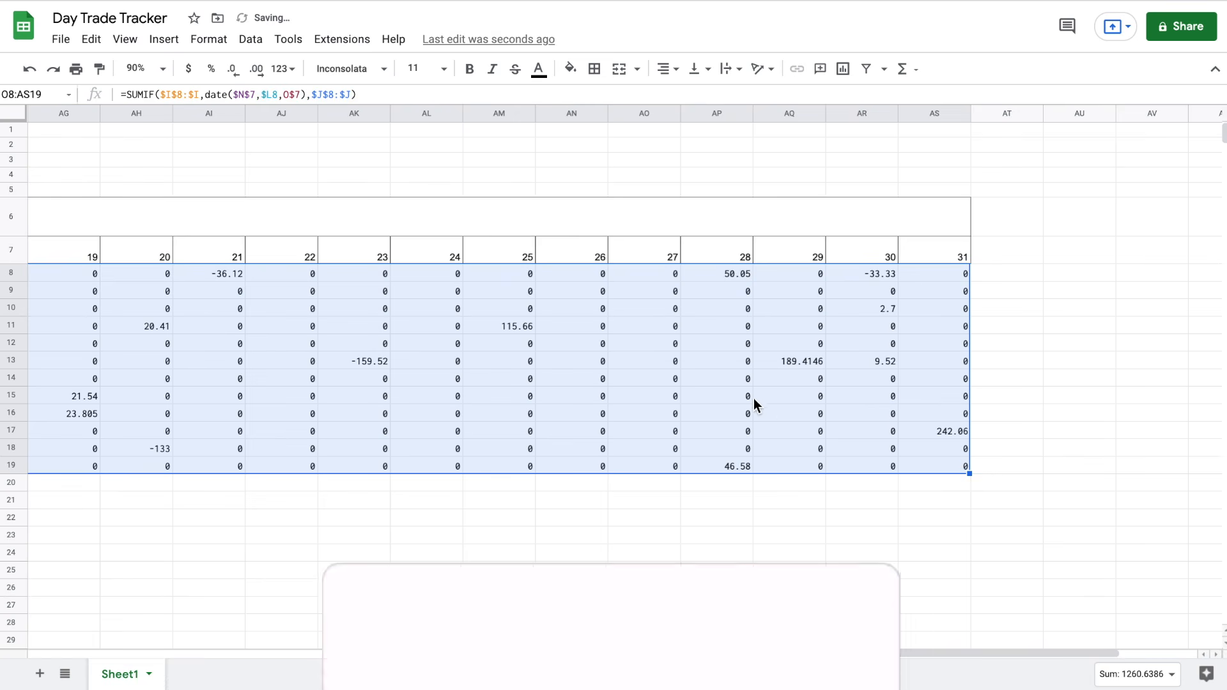
scroll(719, 393, left, 5)
scroll(720, 394, left, 10)
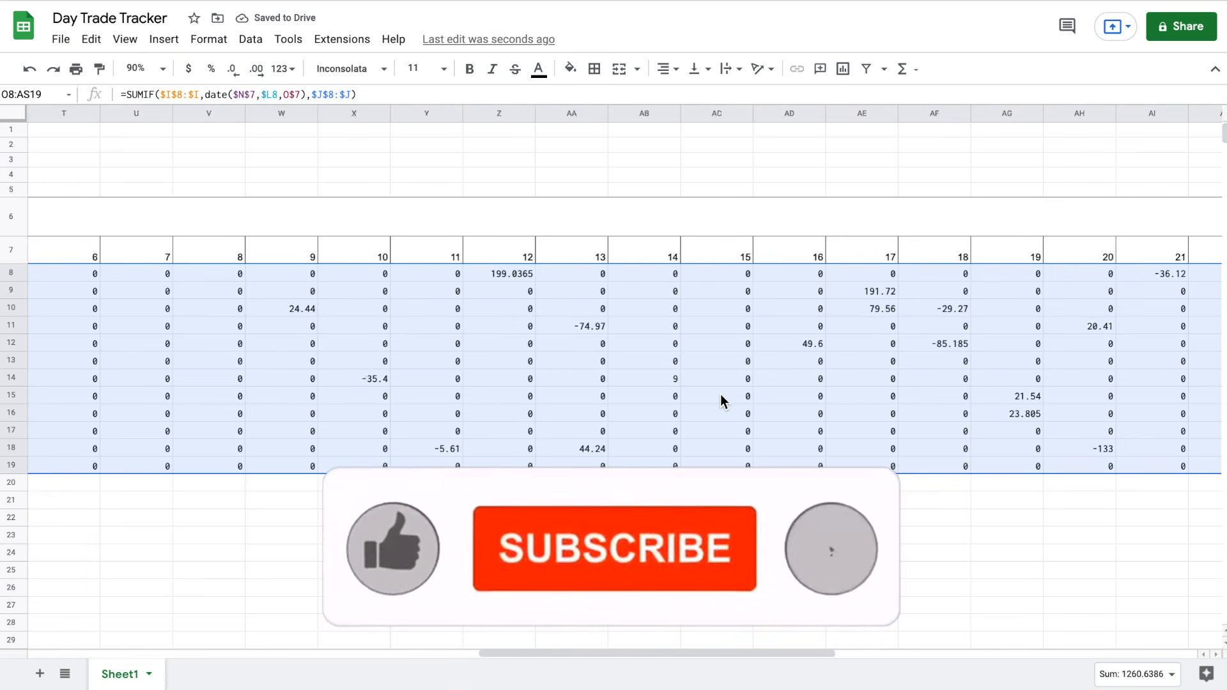
Apply all borders to the calendar grid O8:AS19 and set its font to Default (Arial)
scroll(719, 394, left, 8)
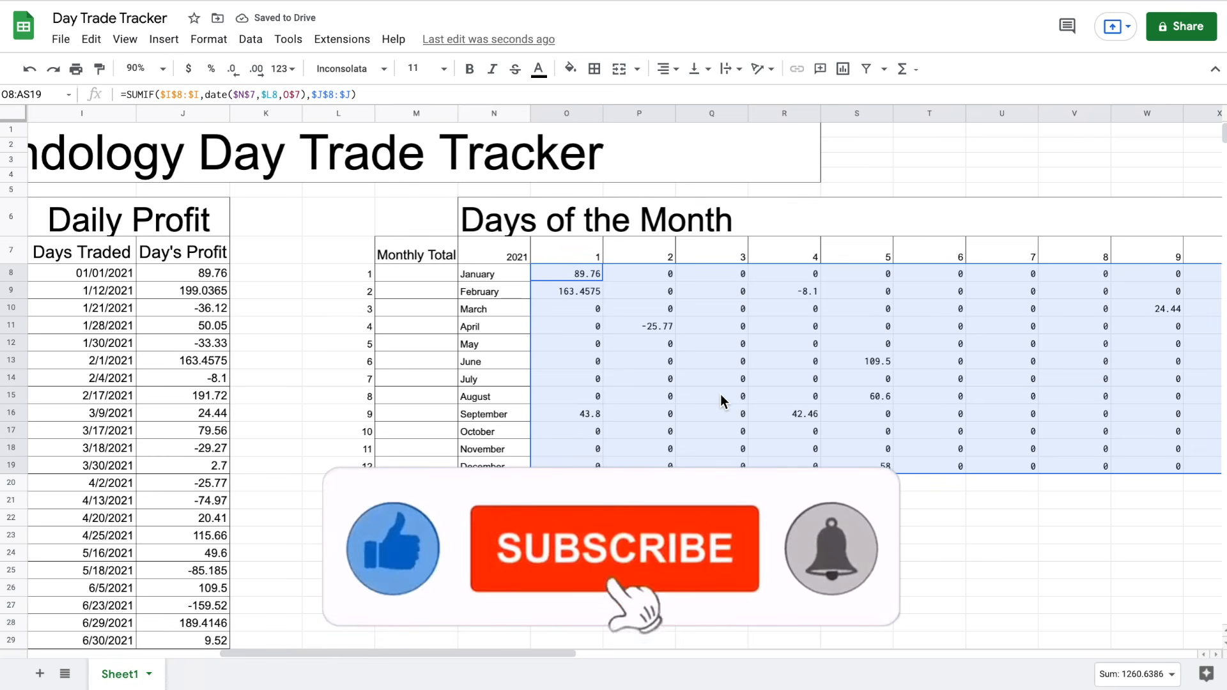
scroll(720, 394, right, 2)
click(594, 69)
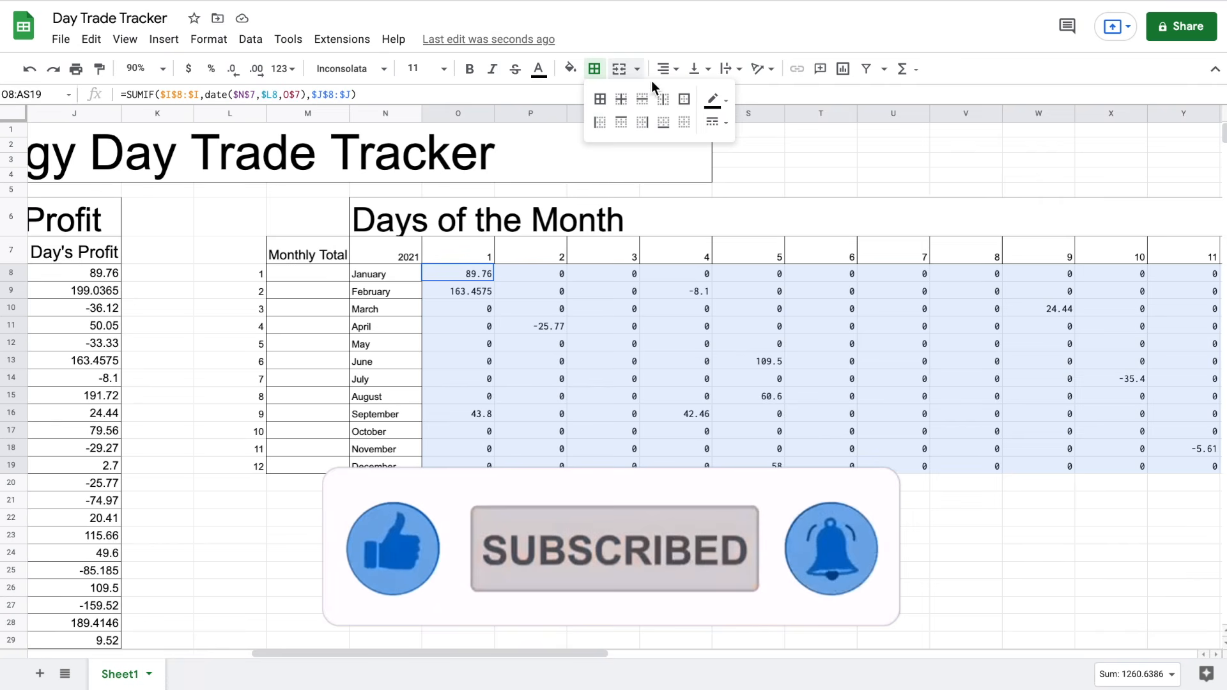
click(601, 101)
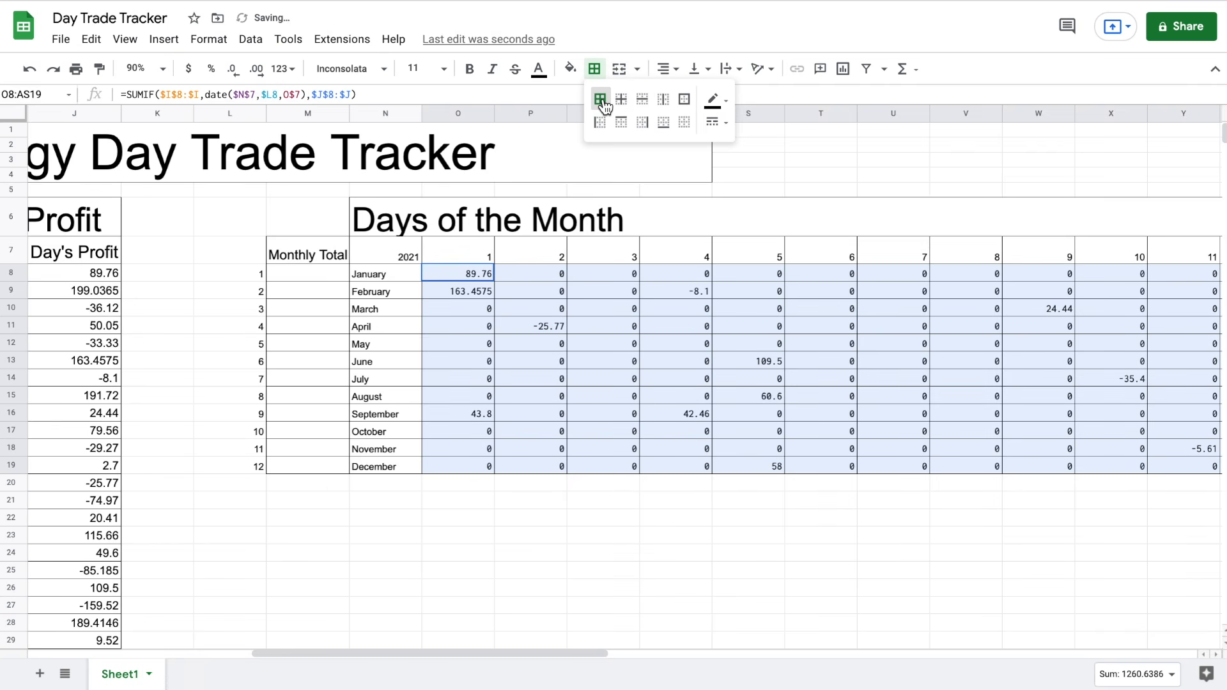
click(384, 71)
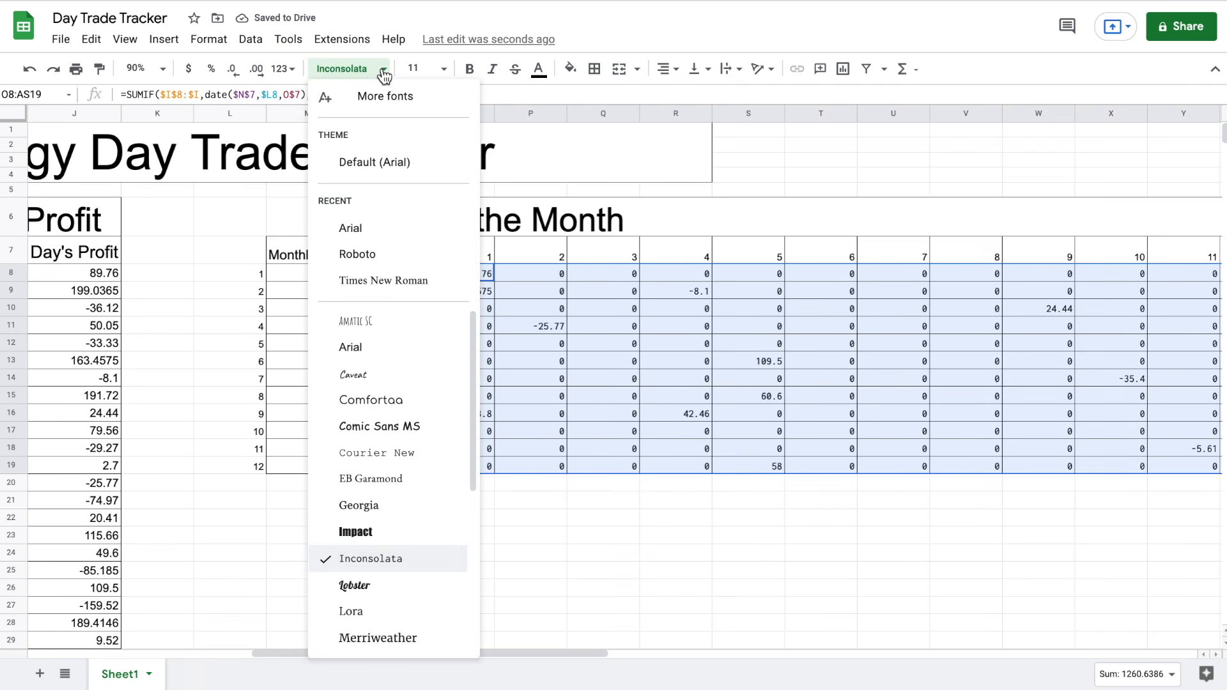
click(397, 166)
click(549, 486)
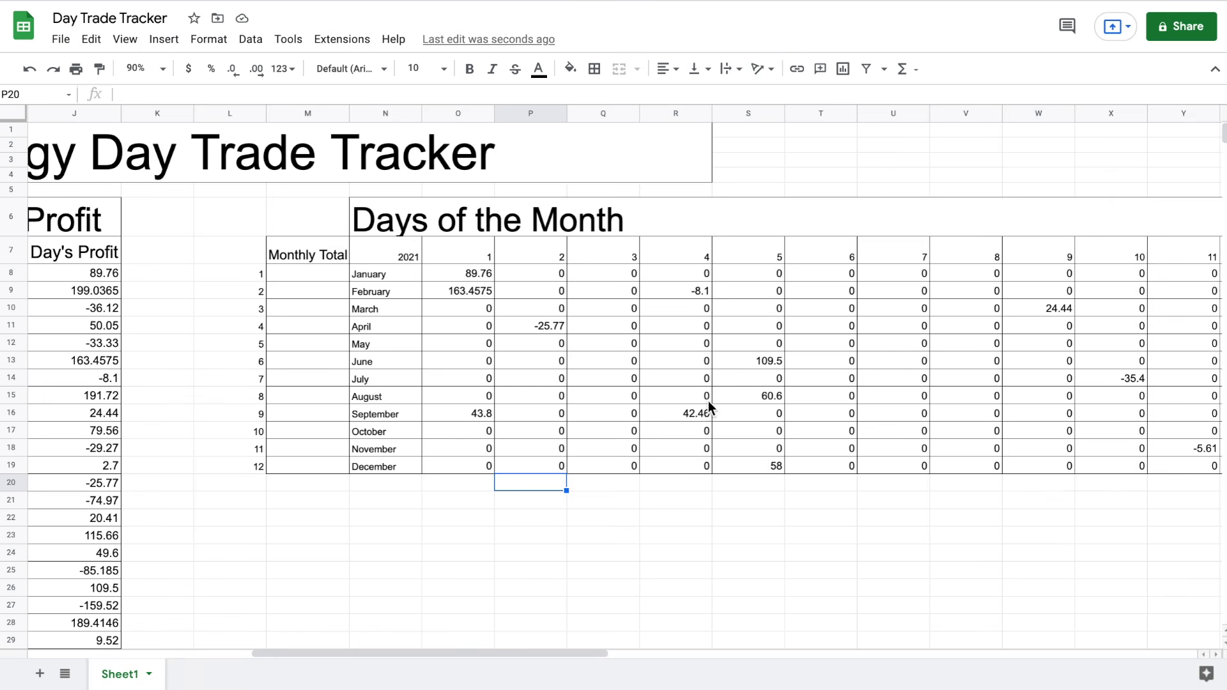
Enter =sum(O8:AS8) in M8 under Monthly Total and accept the suggested autofill down to M19
click(316, 272)
text(=)
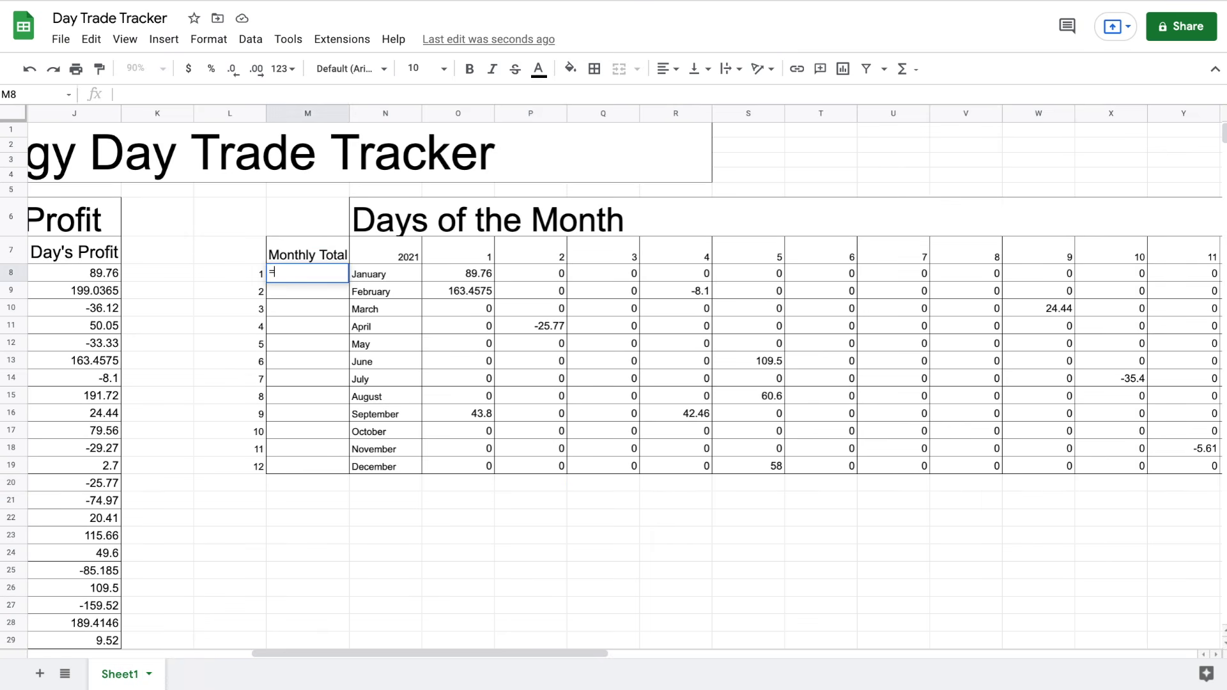
text(sum()
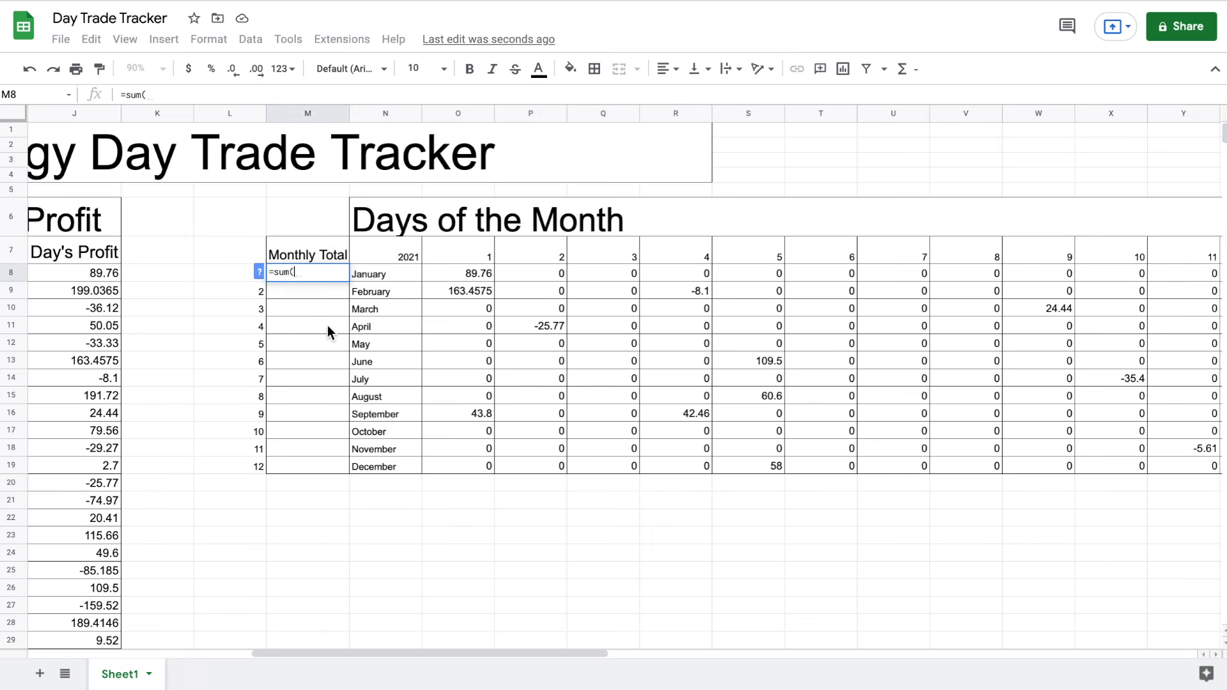
click(470, 273)
key(ctrl+shift+Right)
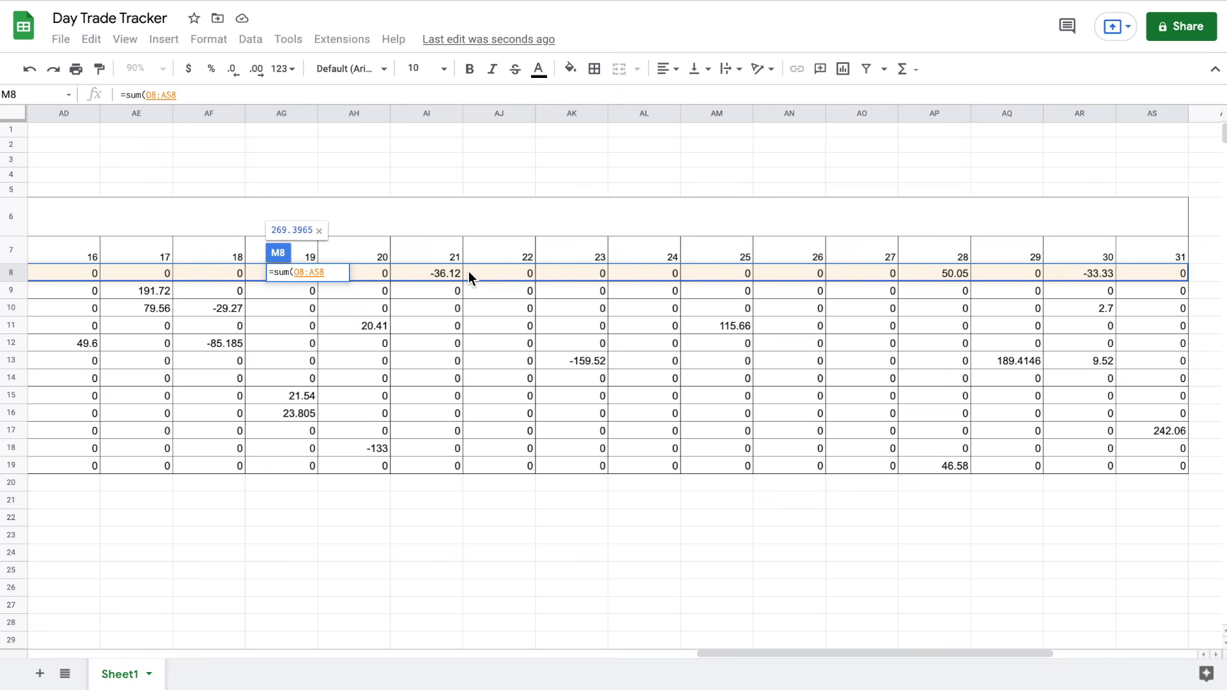
text())
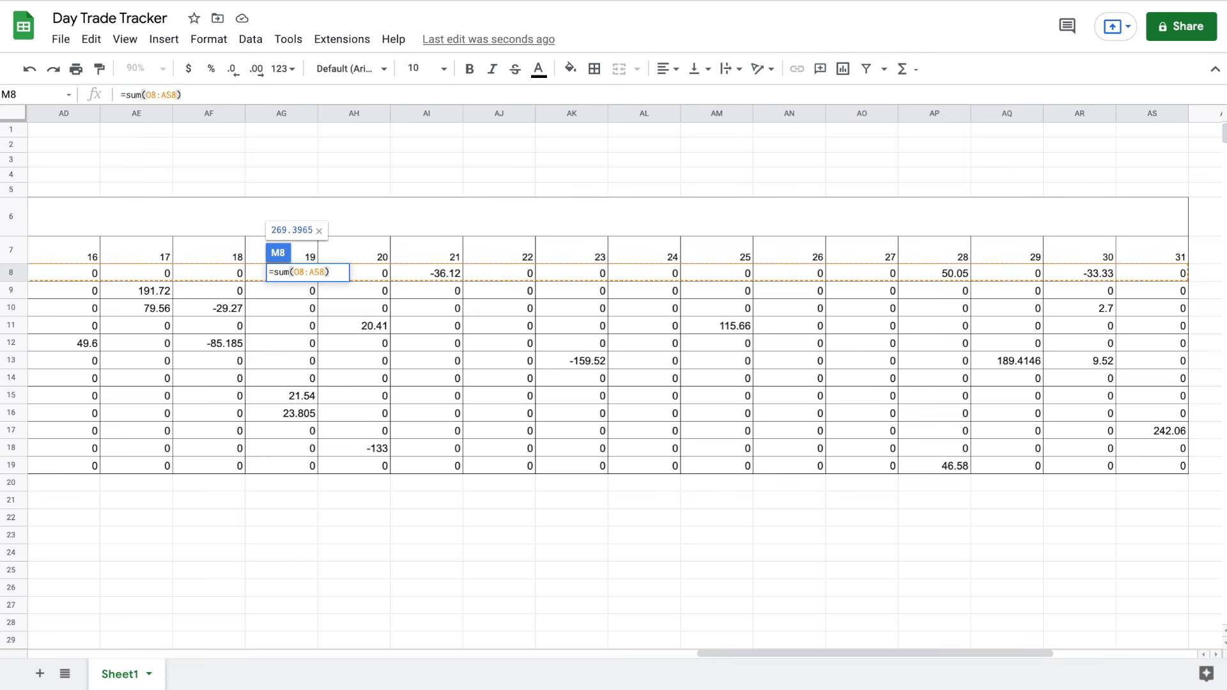
key(Return)
scroll(387, 345, left, 2)
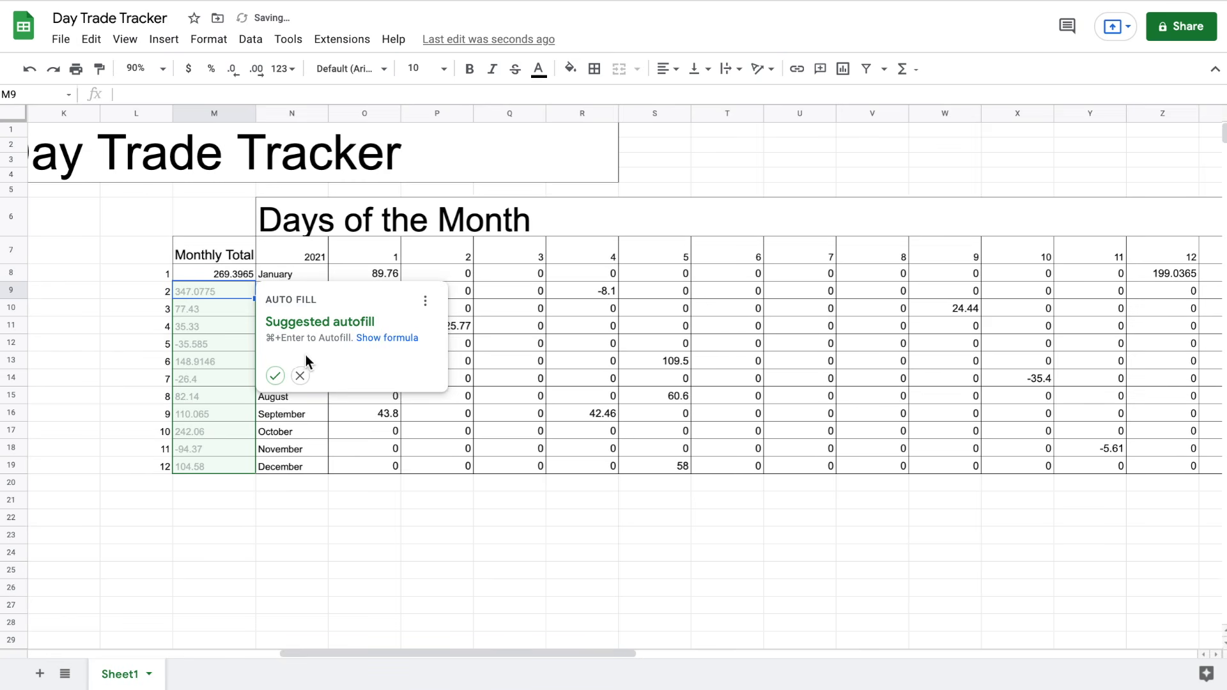
click(275, 376)
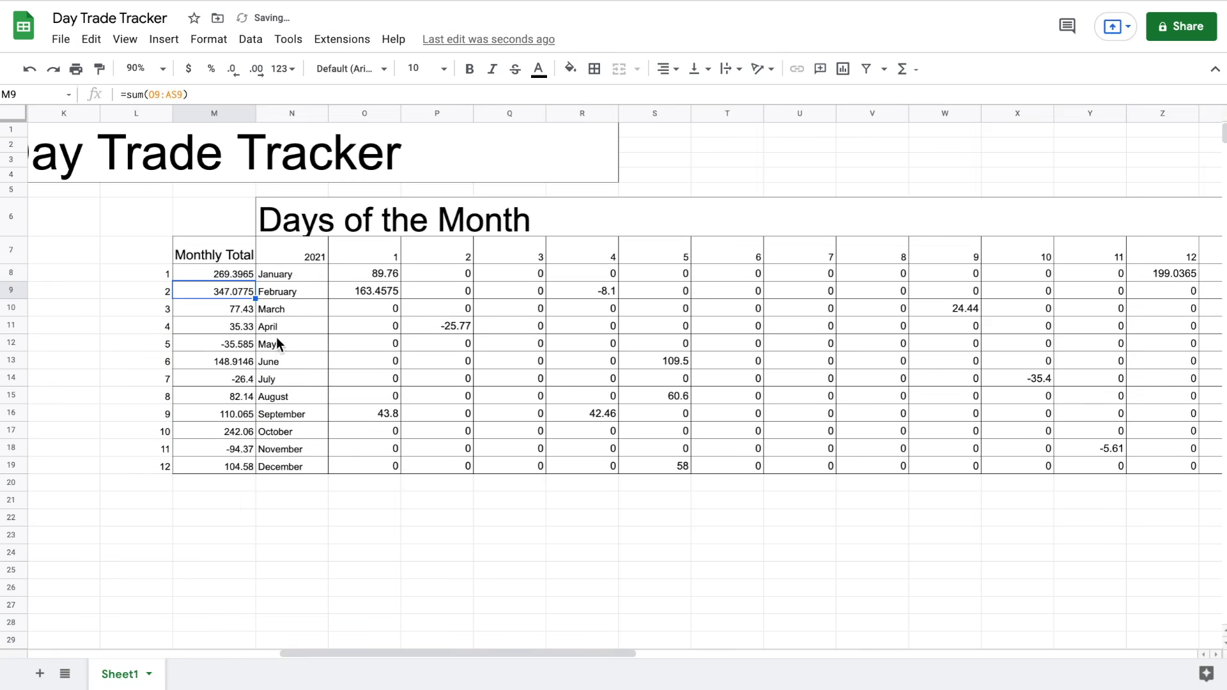
Center the Monthly Total values in M8:M19 horizontally
drag(230, 275, 216, 467)
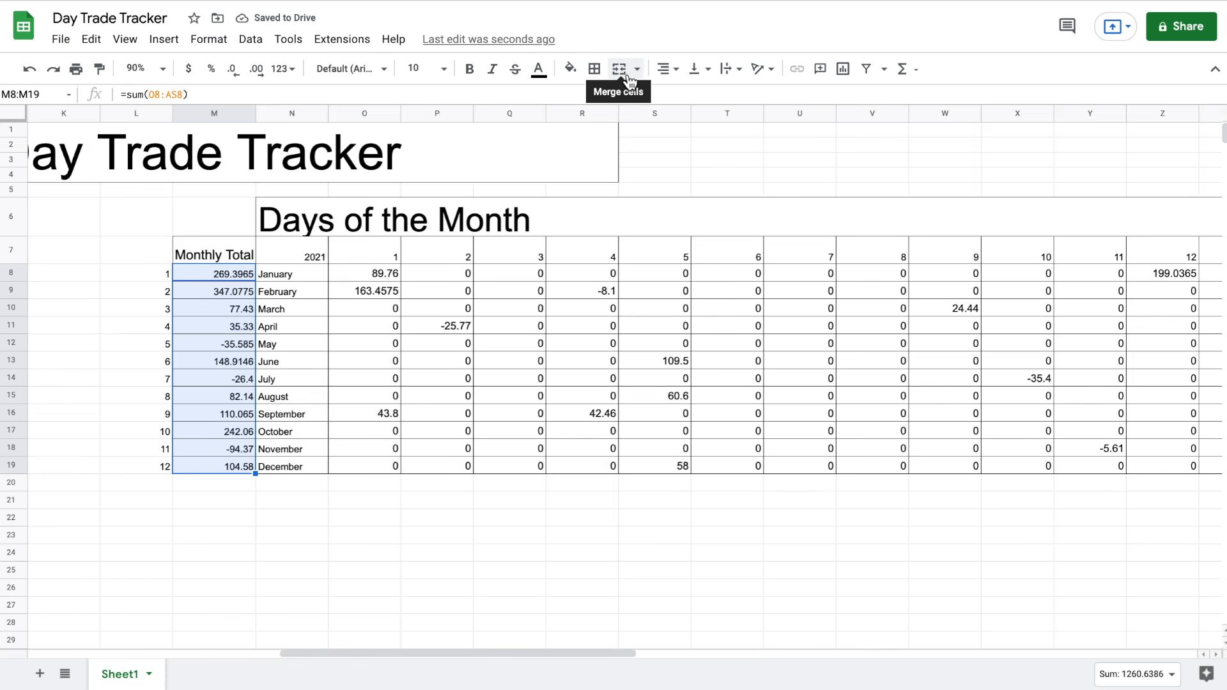
click(663, 75)
click(682, 93)
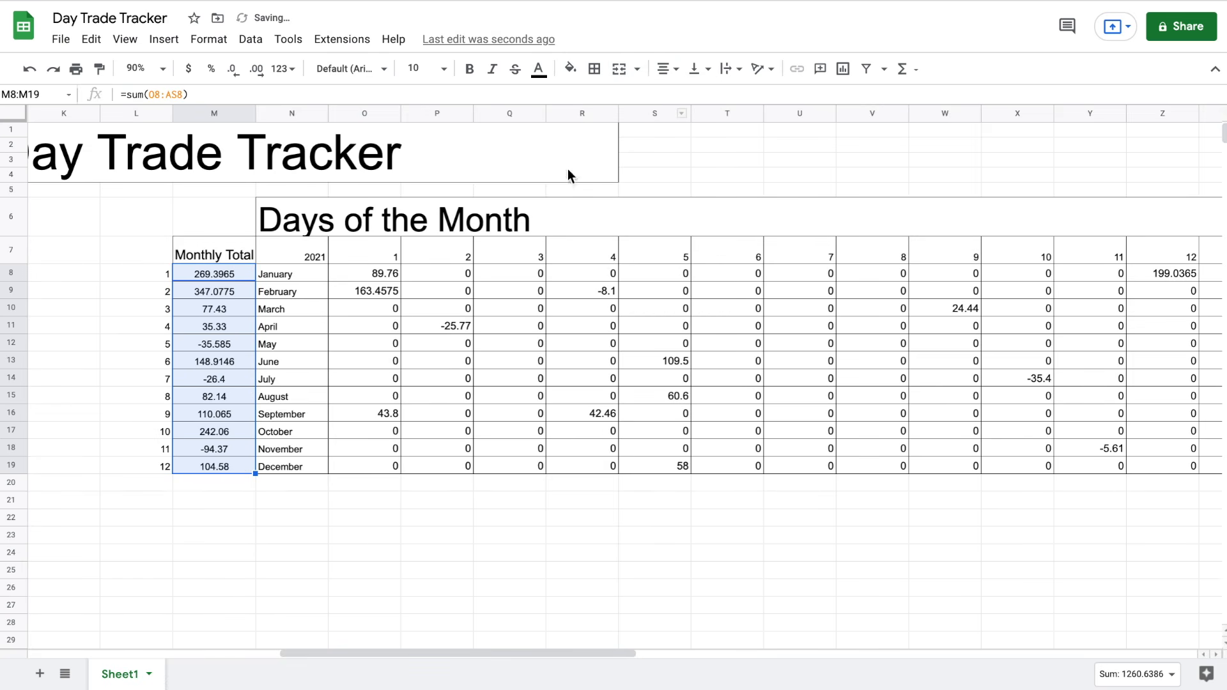
drag(430, 317, 433, 324)
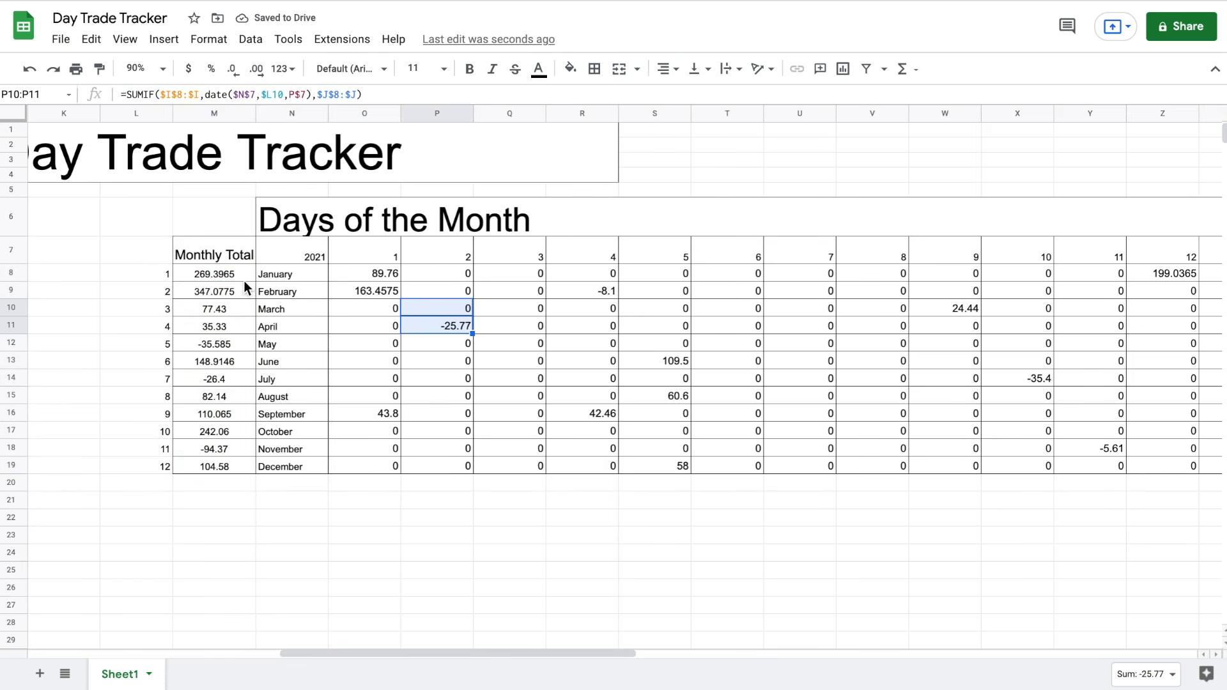
Enter =sum(M8:M19) in M6, above the Monthly Total heading, to add up the year
click(217, 221)
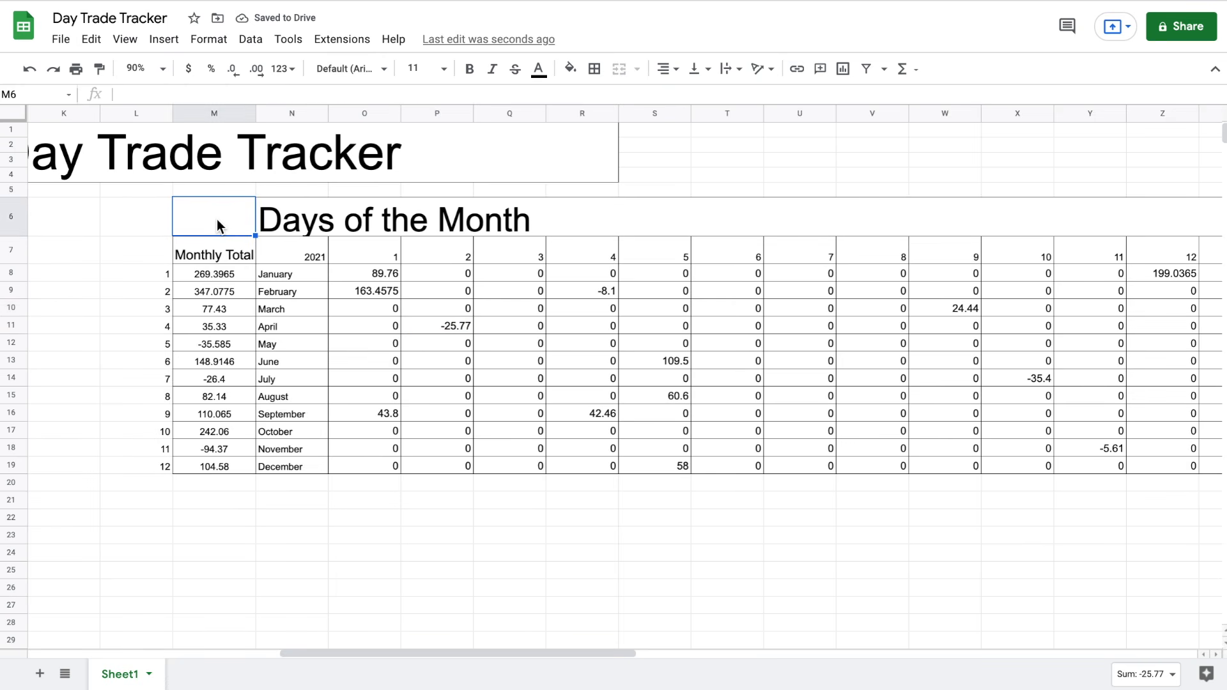
text(=sum()
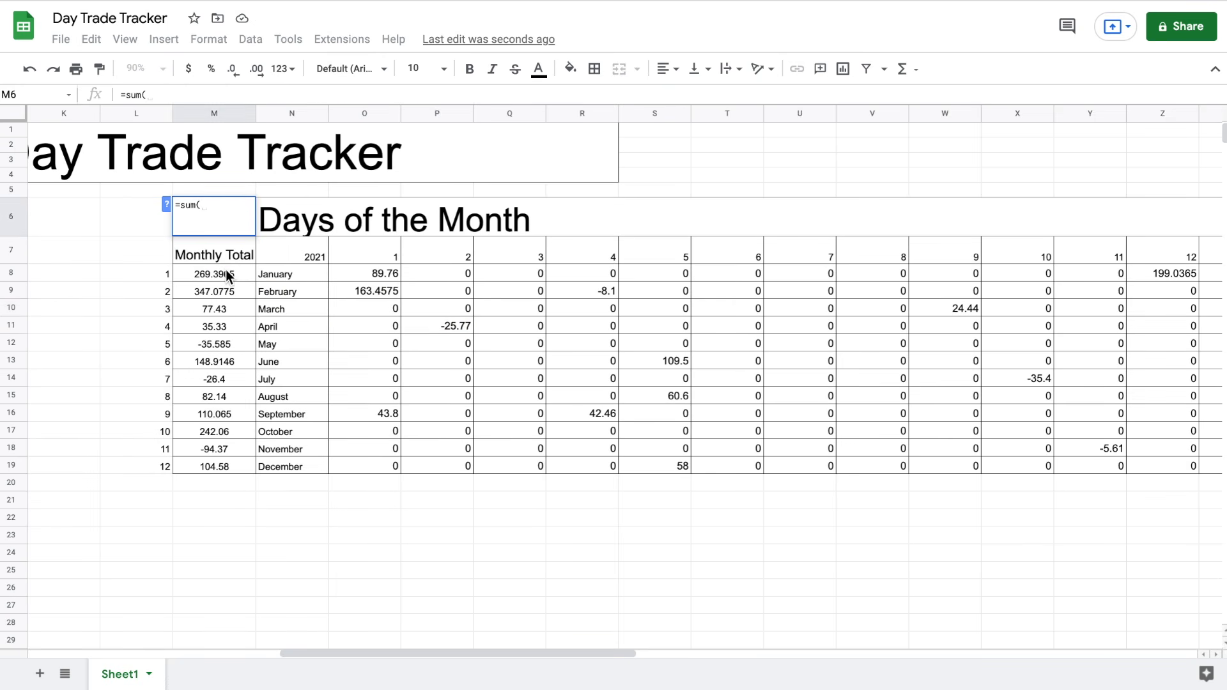
drag(225, 270, 217, 468)
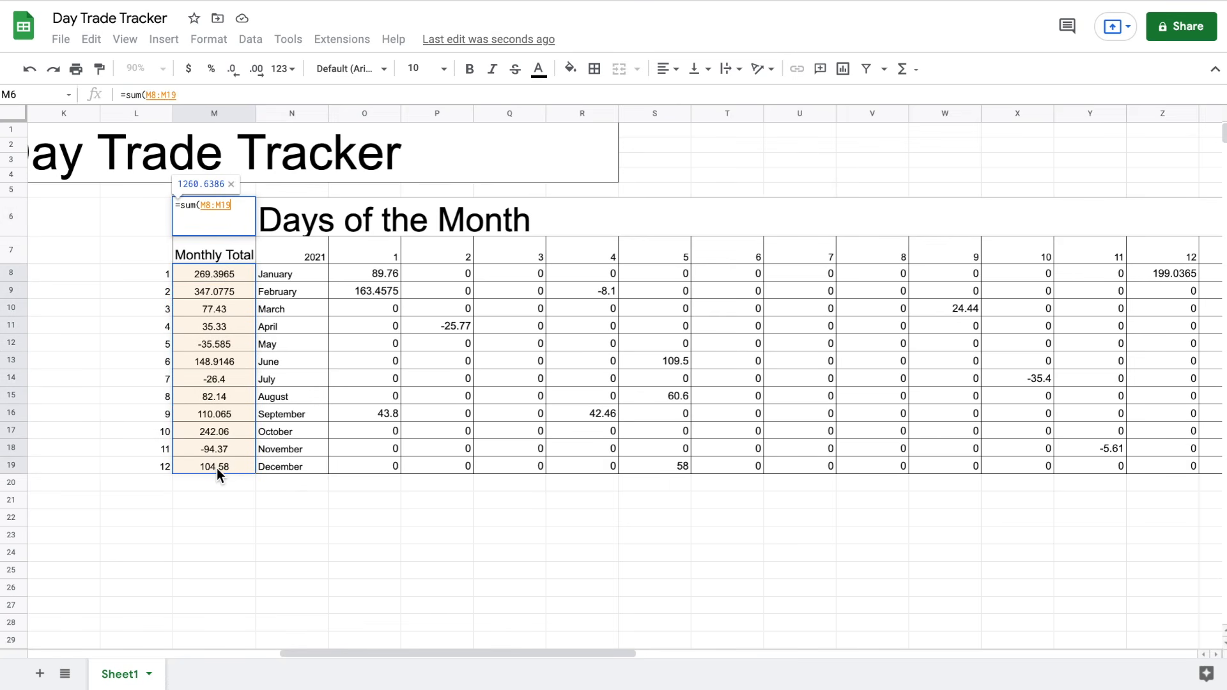
text())
key(Return)
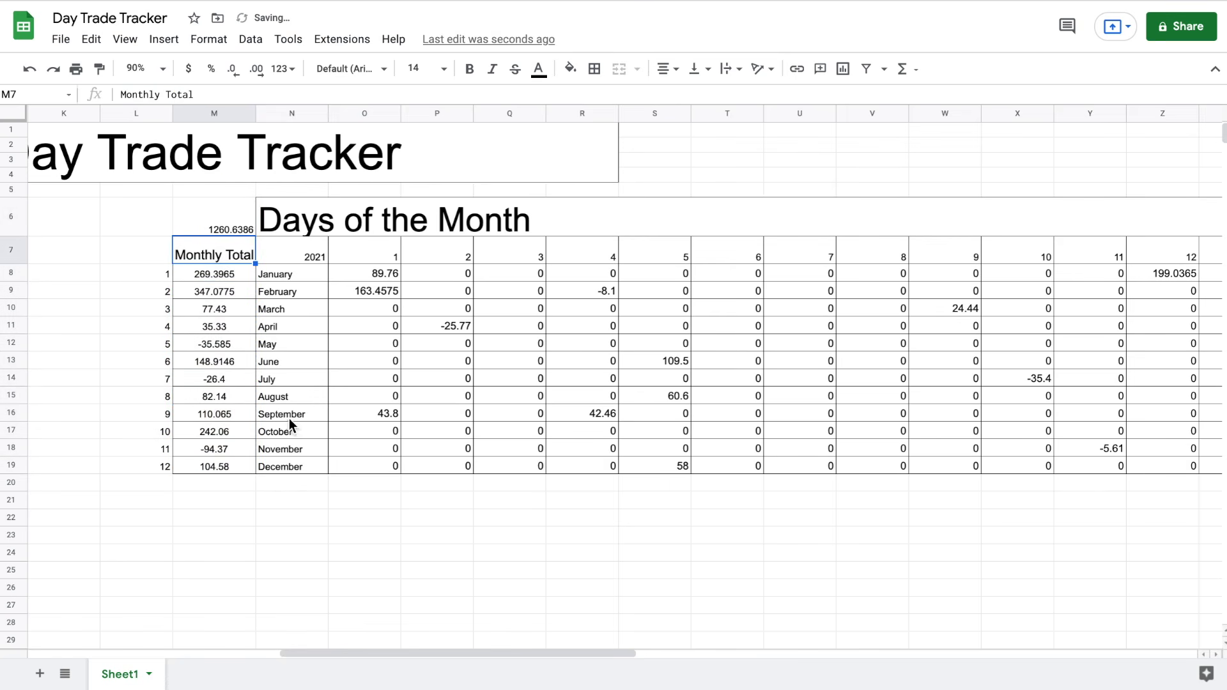
Center the yearly total in M6 horizontally and align it to the middle vertically
click(241, 226)
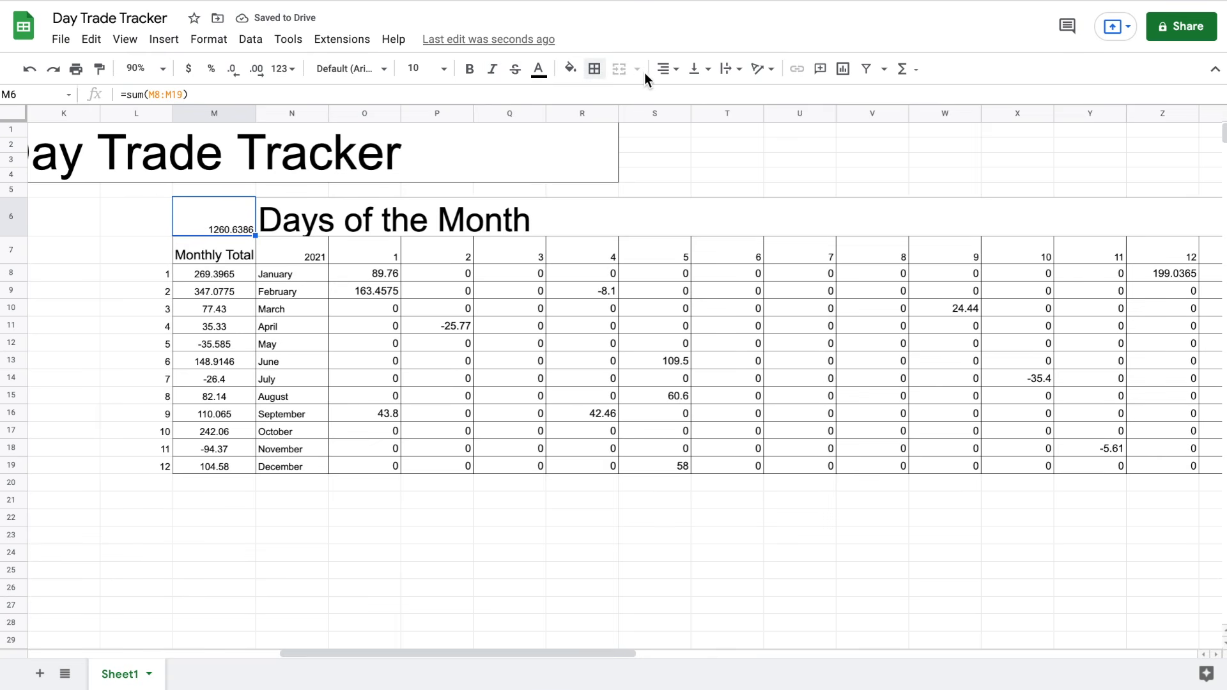
click(664, 71)
click(684, 94)
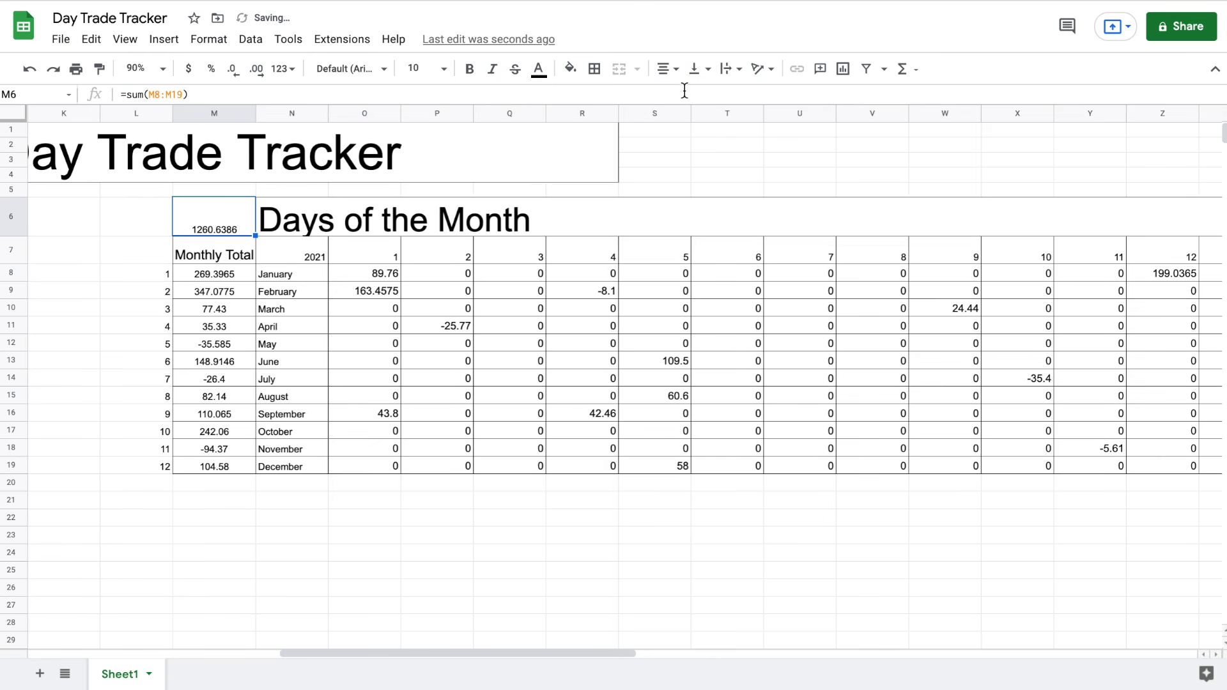
click(708, 71)
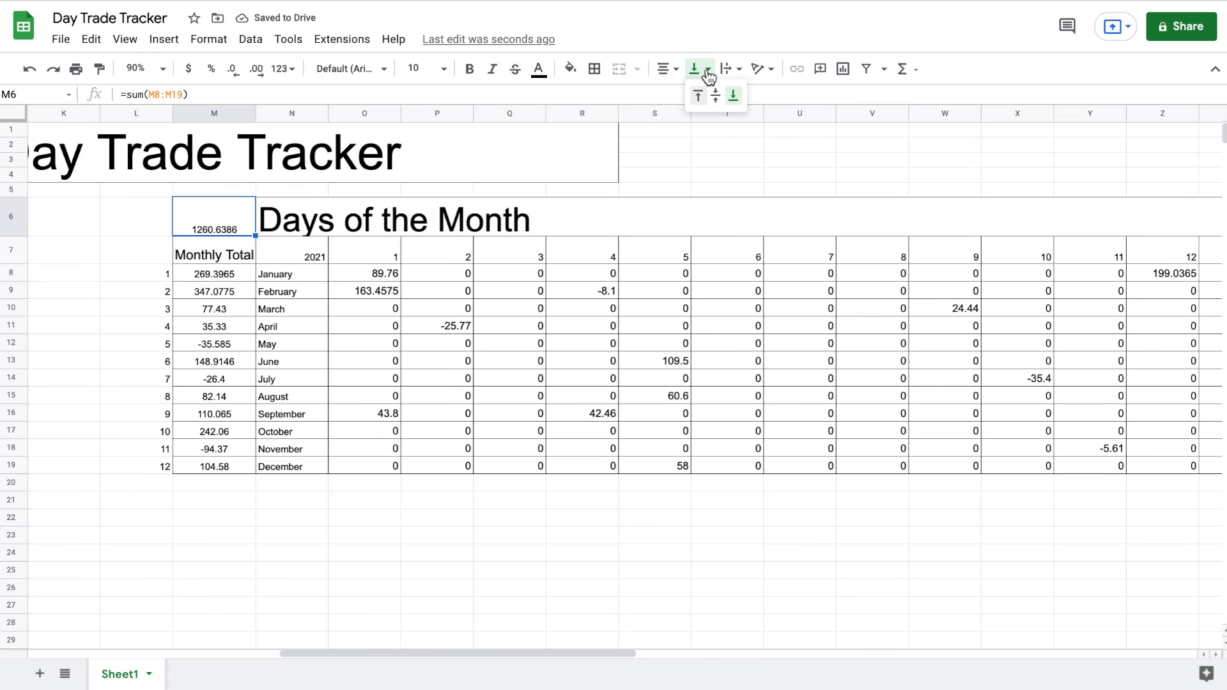
click(714, 96)
click(157, 268)
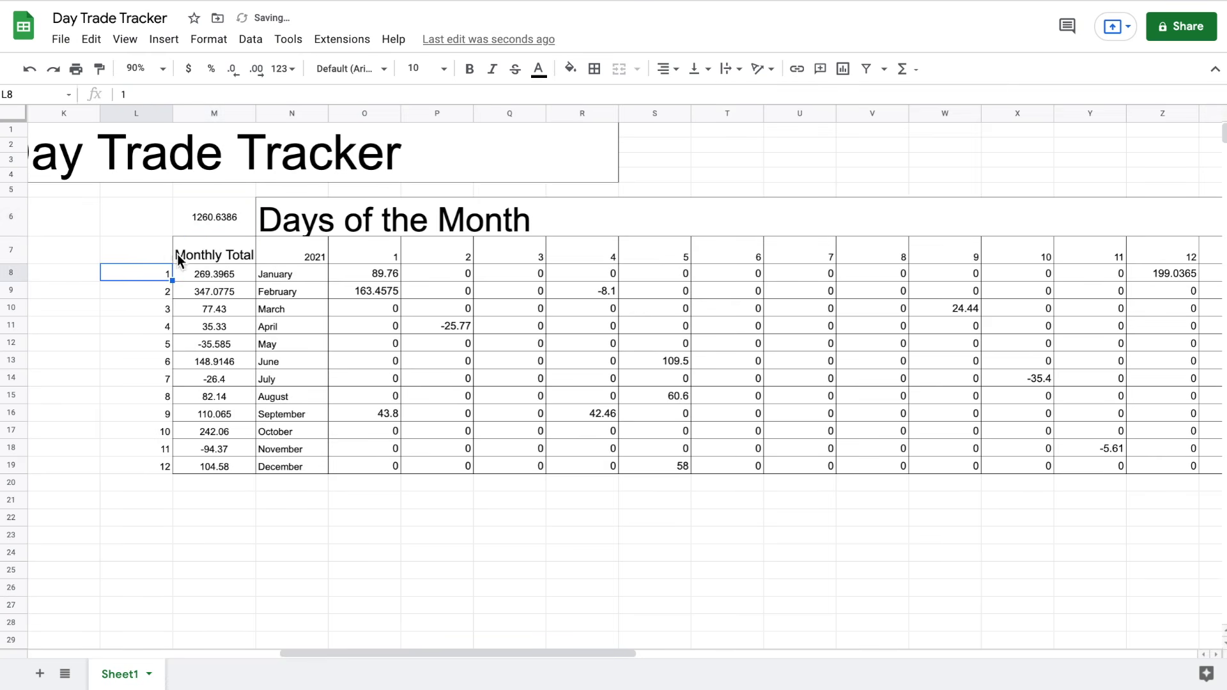
Add an outer border around the yearly total cell M6
click(229, 224)
click(594, 68)
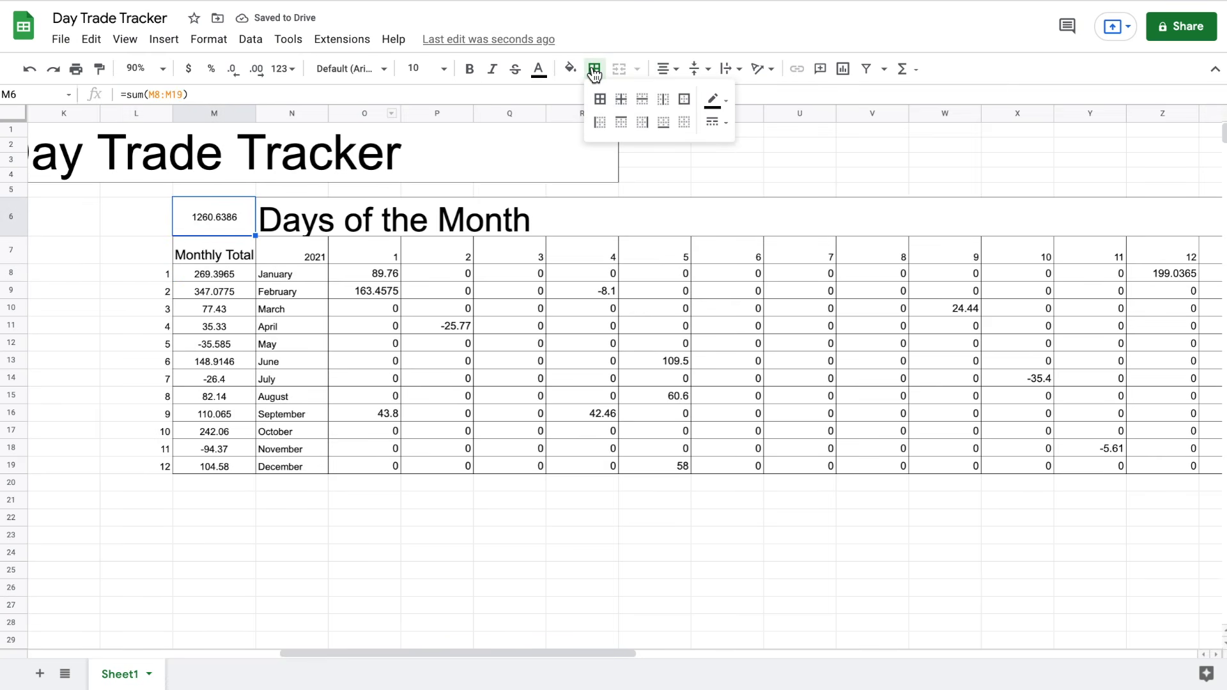
click(684, 100)
click(89, 327)
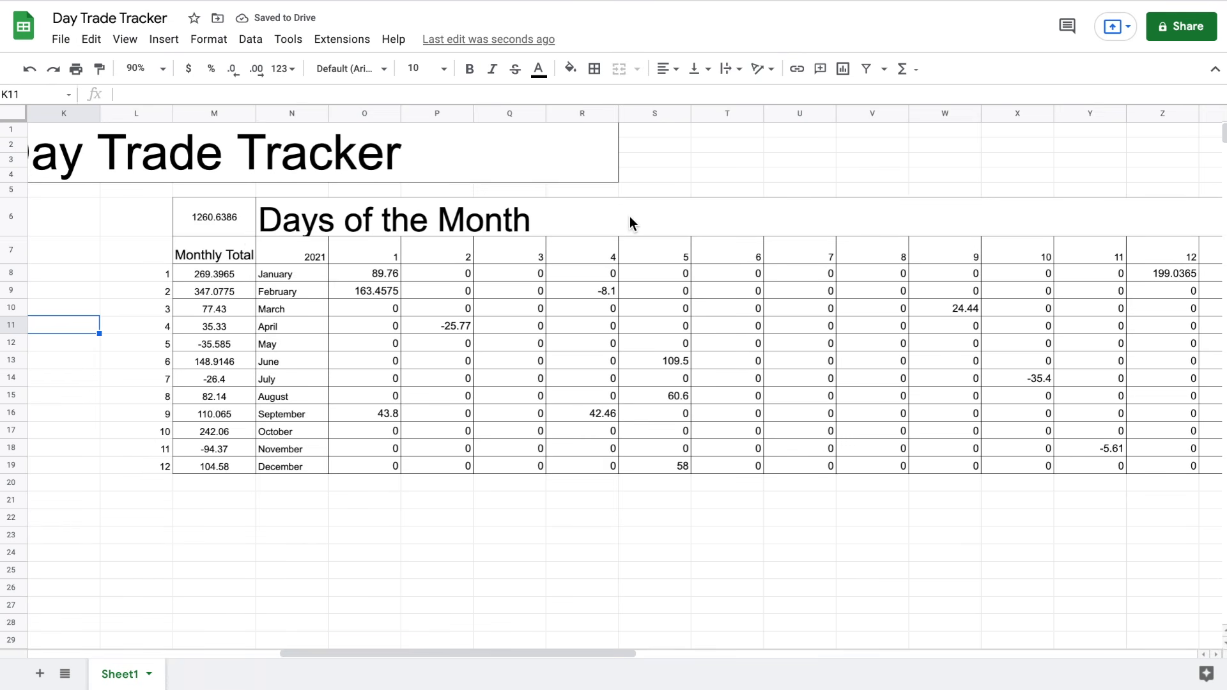
Add a conditional formatting rule to the Profit range F8:F63 that fills values greater than 0 with the default green
scroll(630, 216, left, 10)
scroll(589, 400, left, 5)
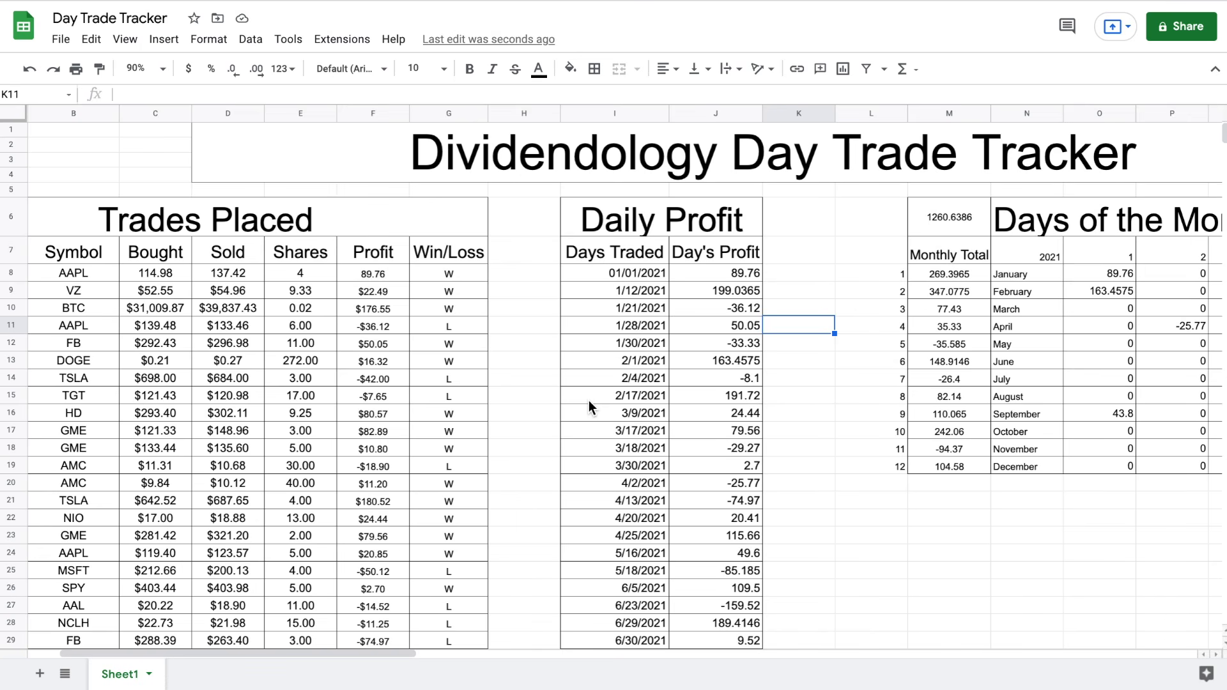
scroll(600, 401, left, 2)
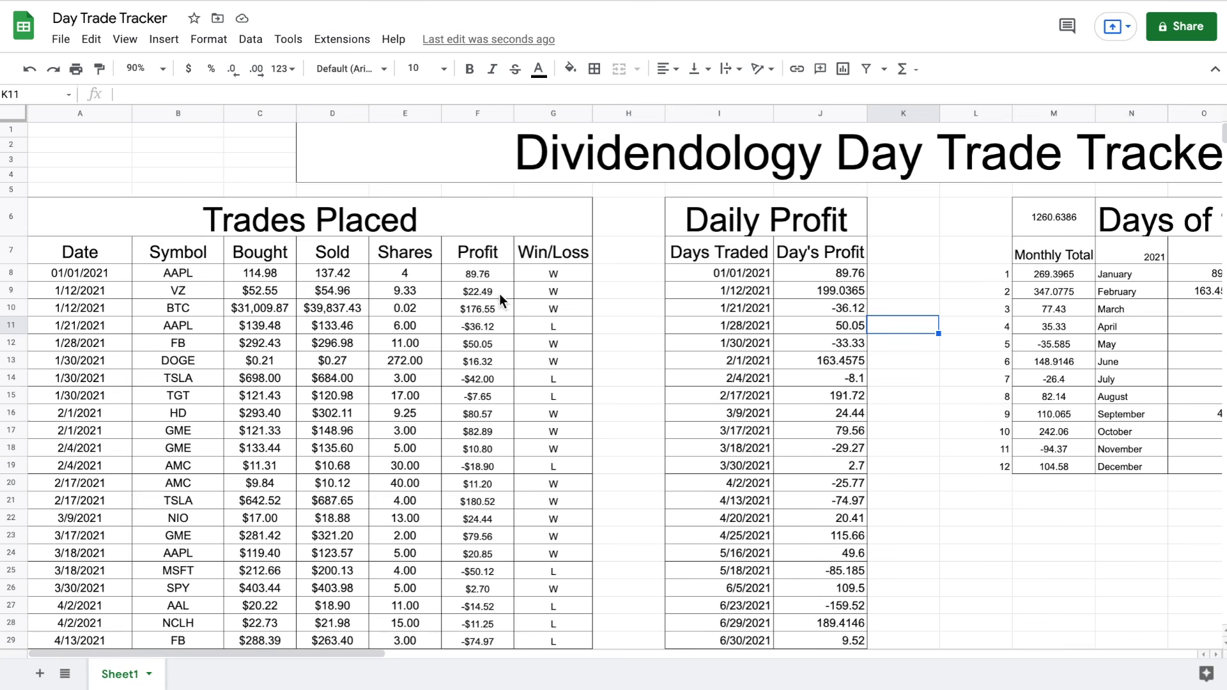
drag(490, 274, 482, 615)
drag(484, 525, 485, 486)
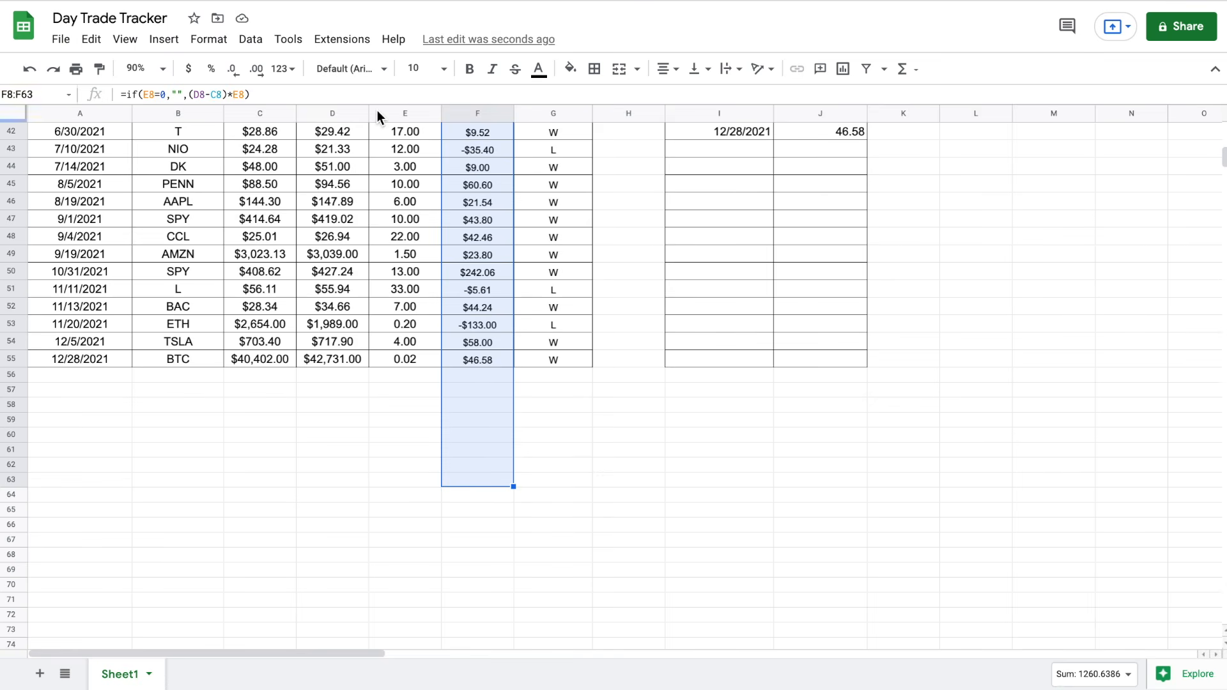
click(218, 51)
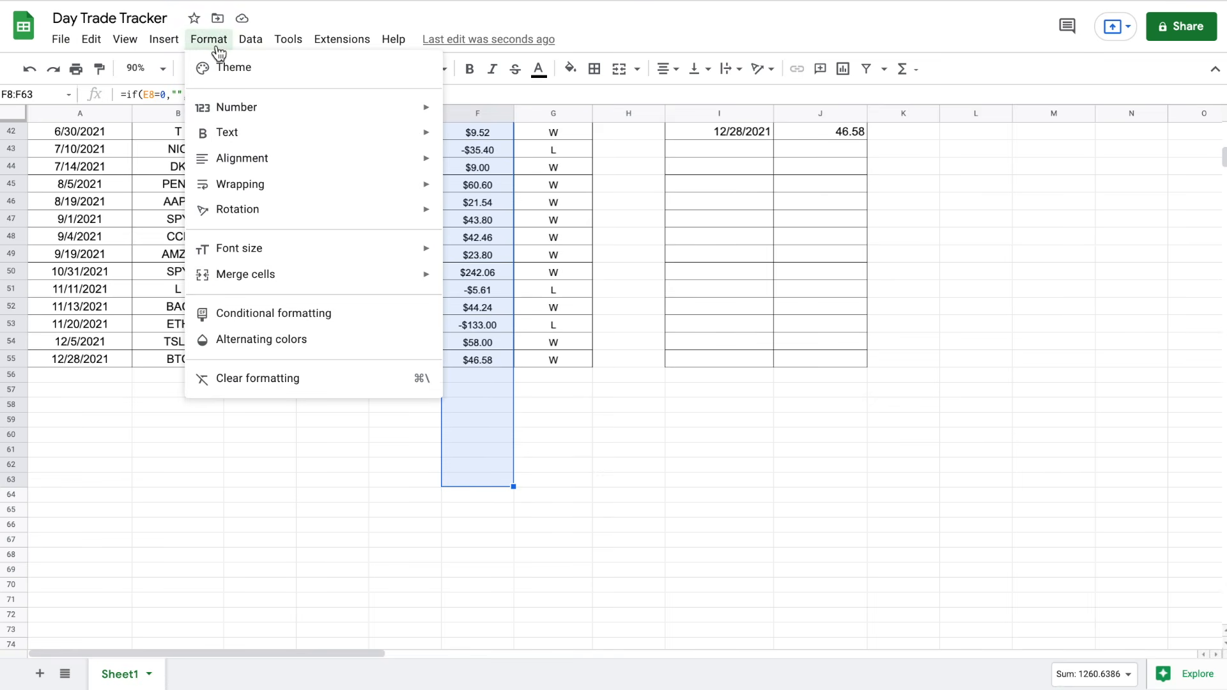
click(331, 313)
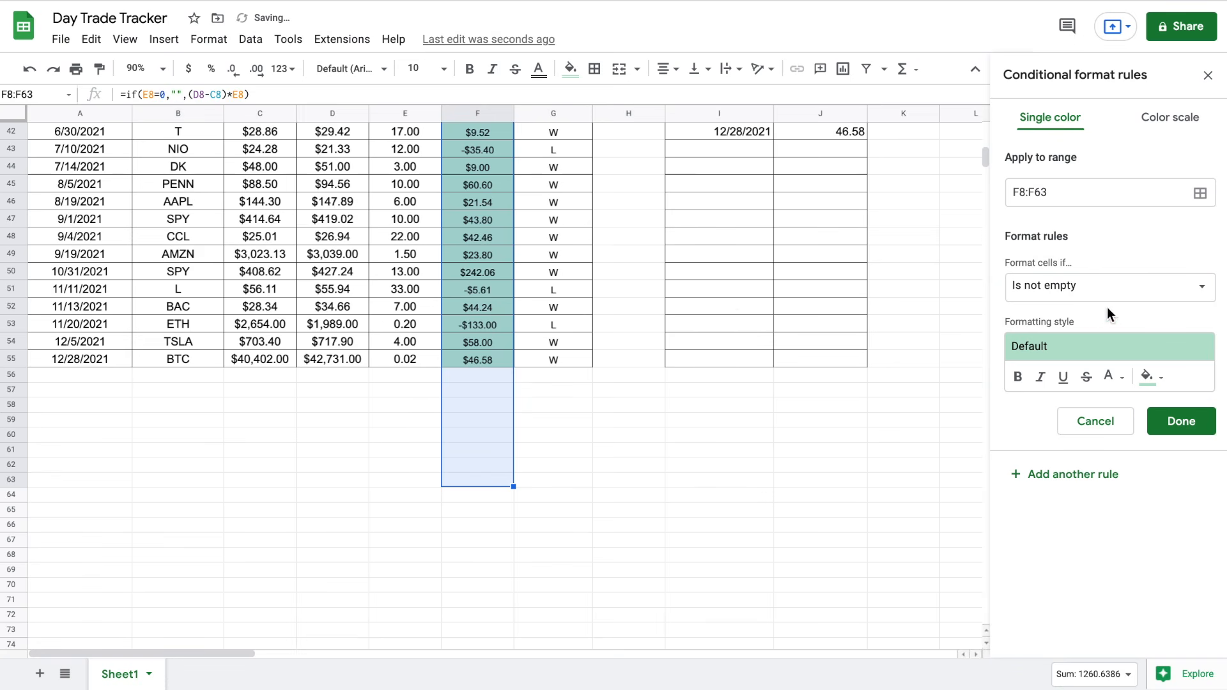
click(1137, 293)
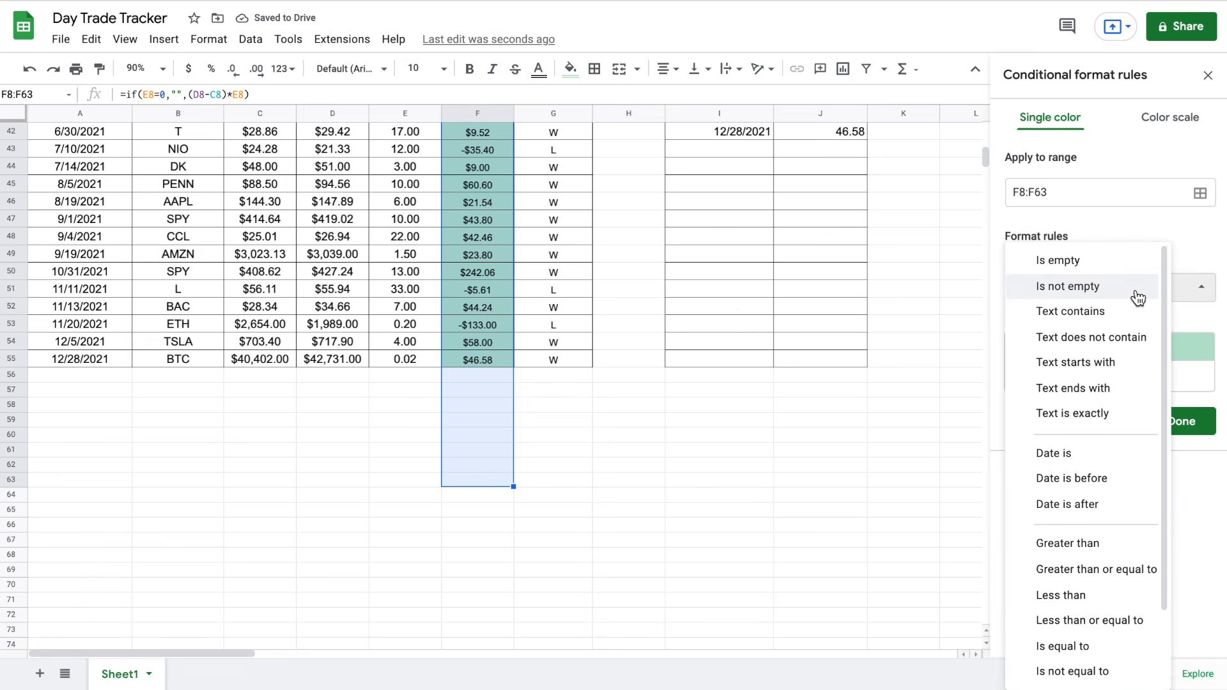
click(1105, 545)
click(1074, 325)
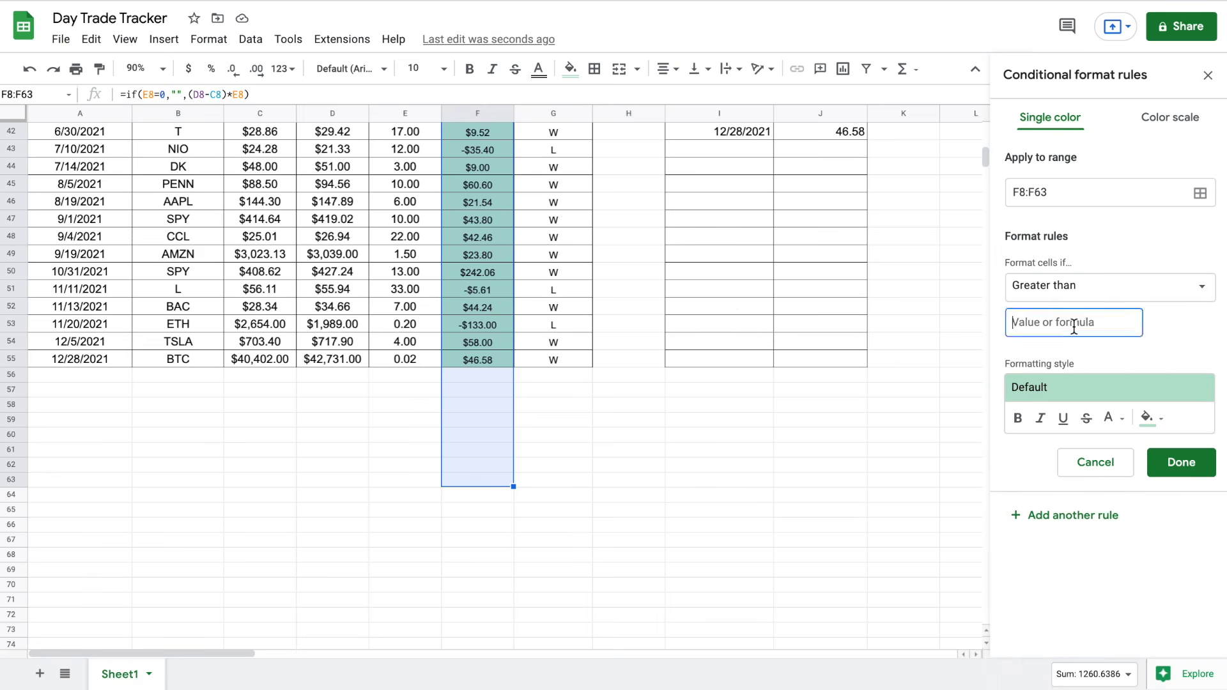
text(0)
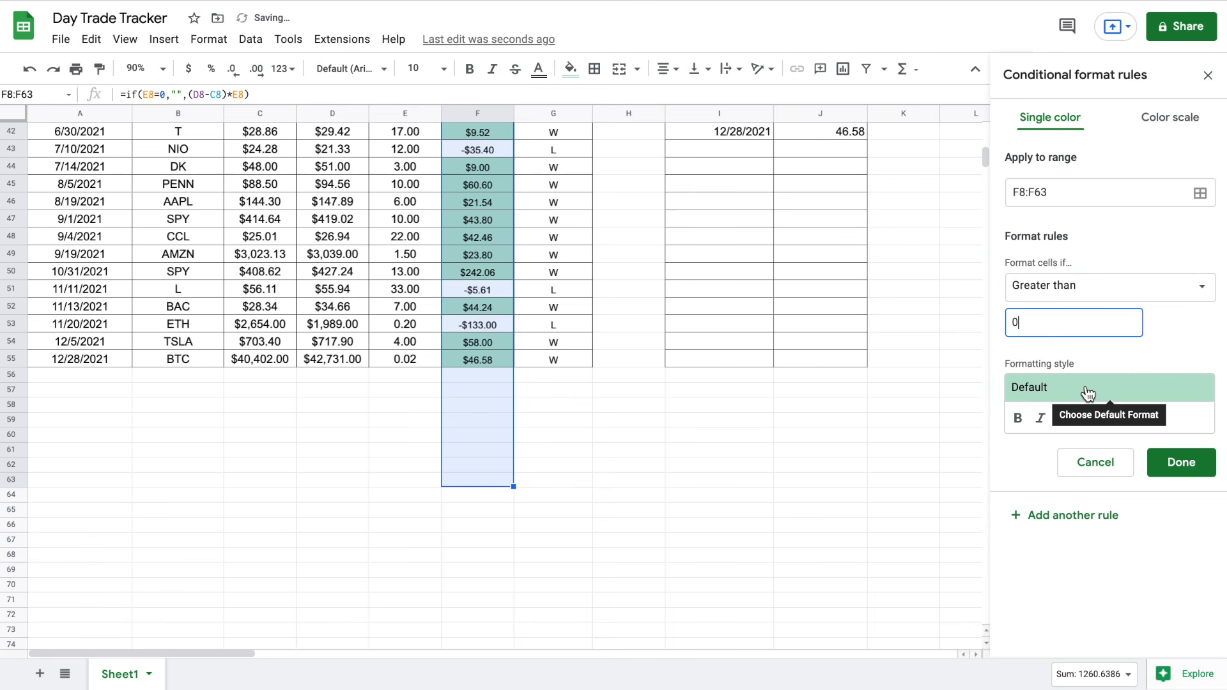
Add a second conditional formatting rule to the Profit range F8:F63 that fills values less than 0 with red
click(1082, 500)
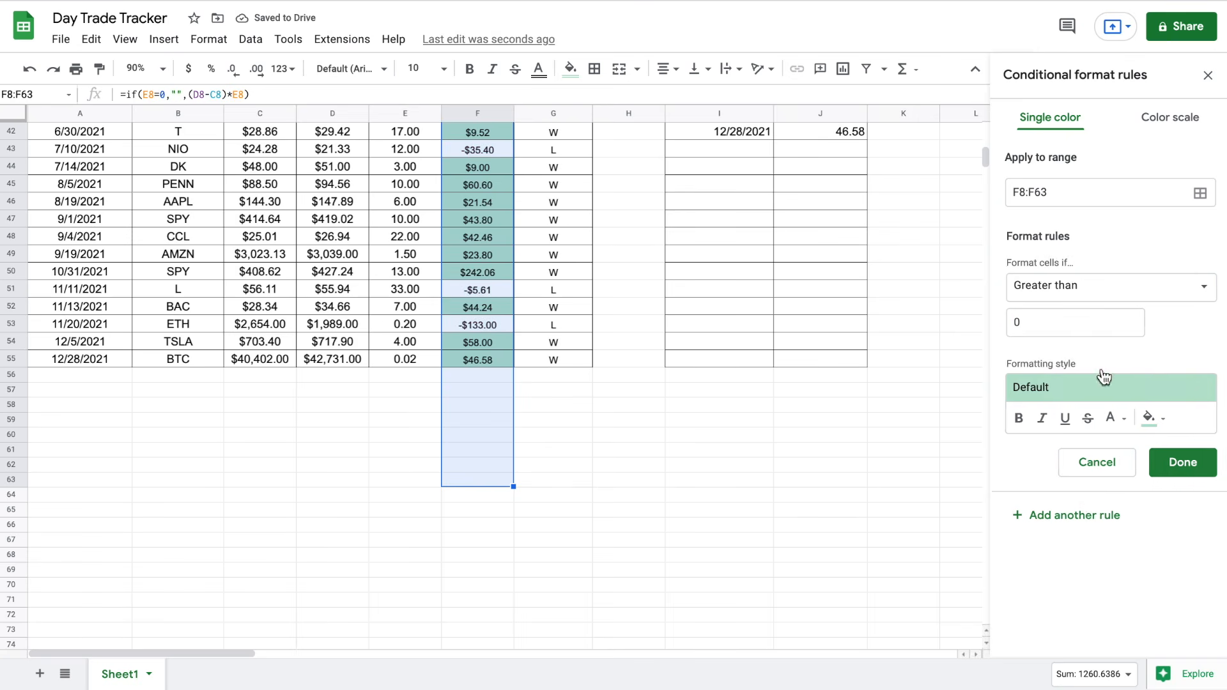
click(1119, 299)
click(1116, 352)
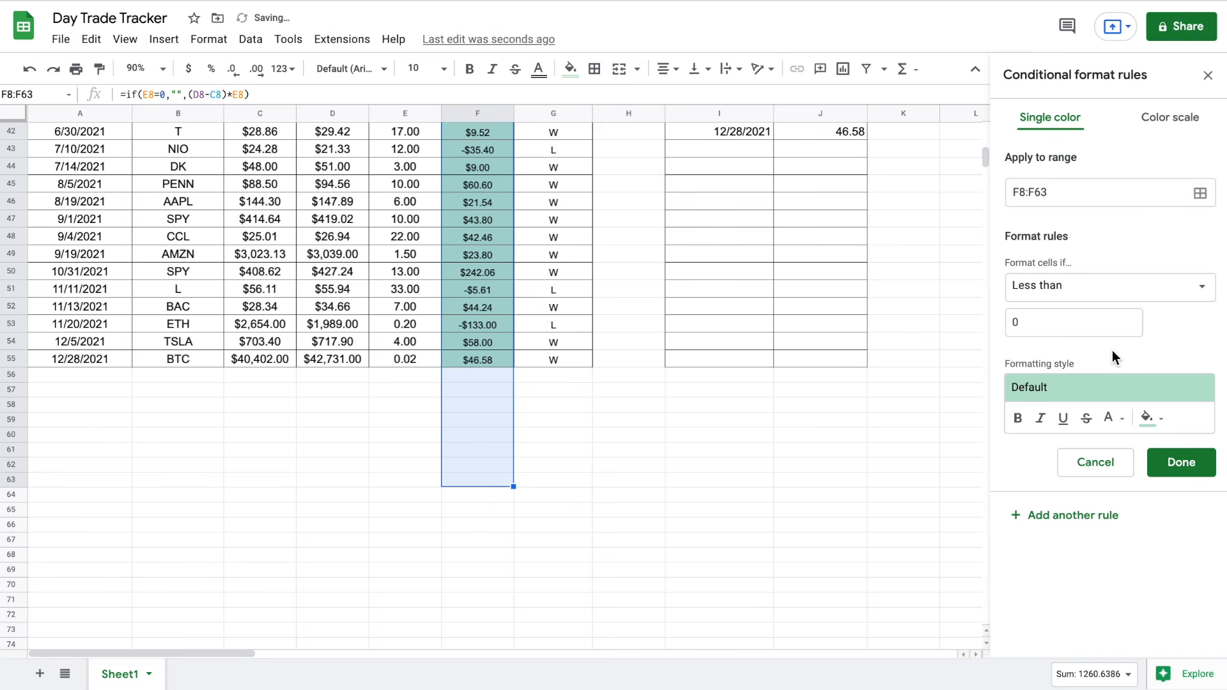
click(1098, 386)
click(1169, 429)
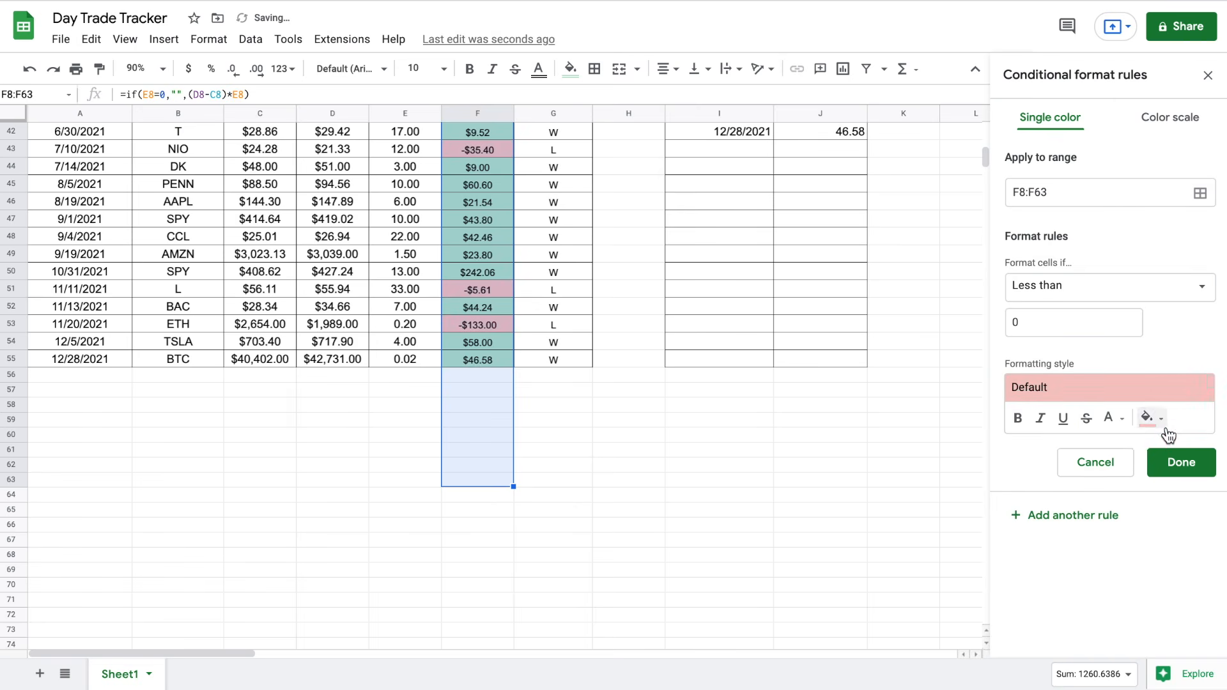
click(1176, 463)
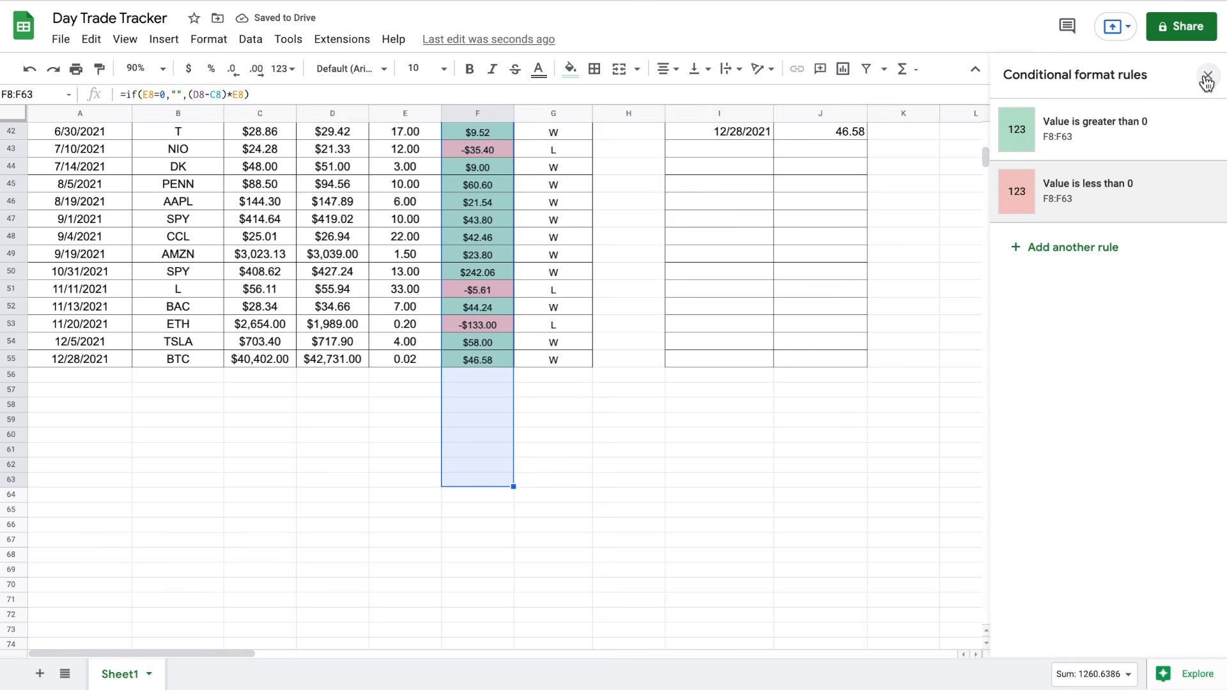
scroll(504, 229, up, 2)
click(612, 206)
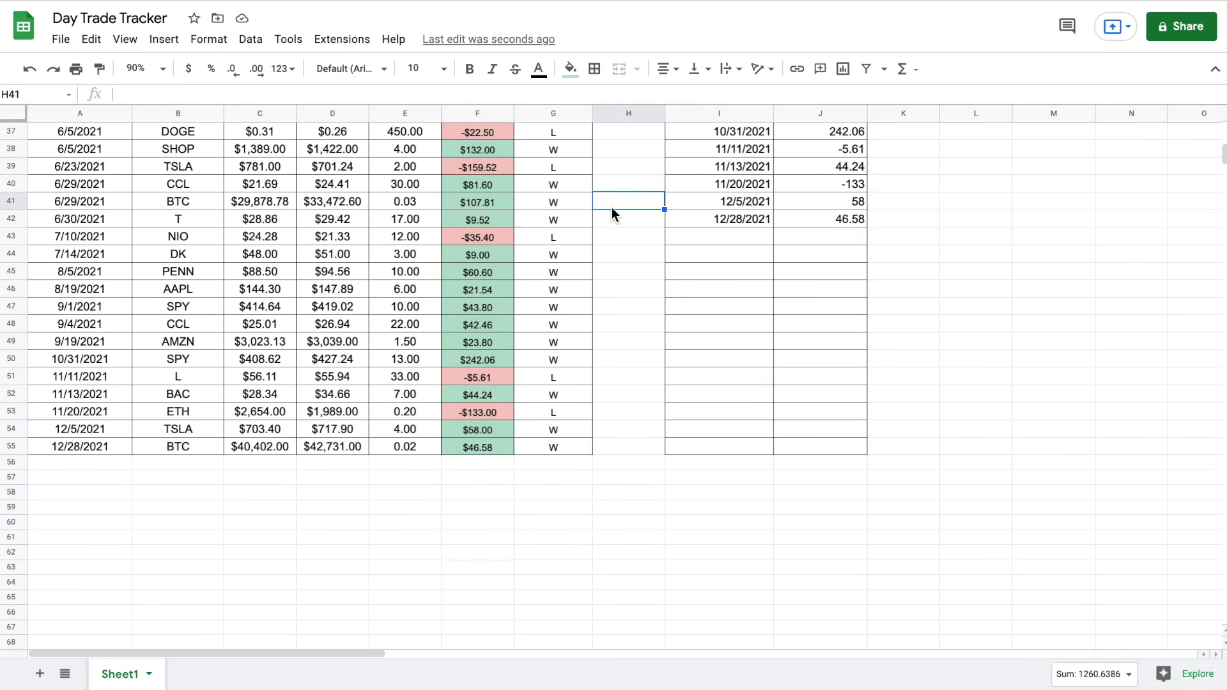
Add a conditional formatting rule to the Day's Profit cells J8:J60 and the calendar grid O8:AS19 that fills values greater than 0 with green
scroll(600, 216, up, 10)
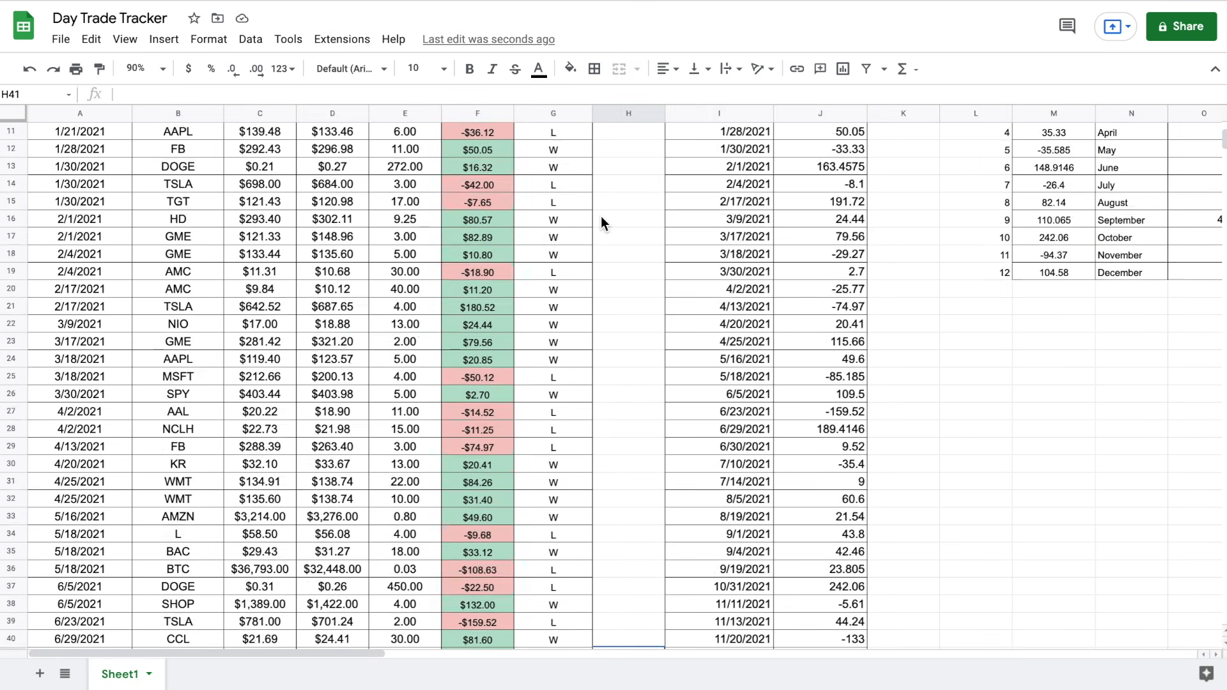
scroll(503, 225, up, 3)
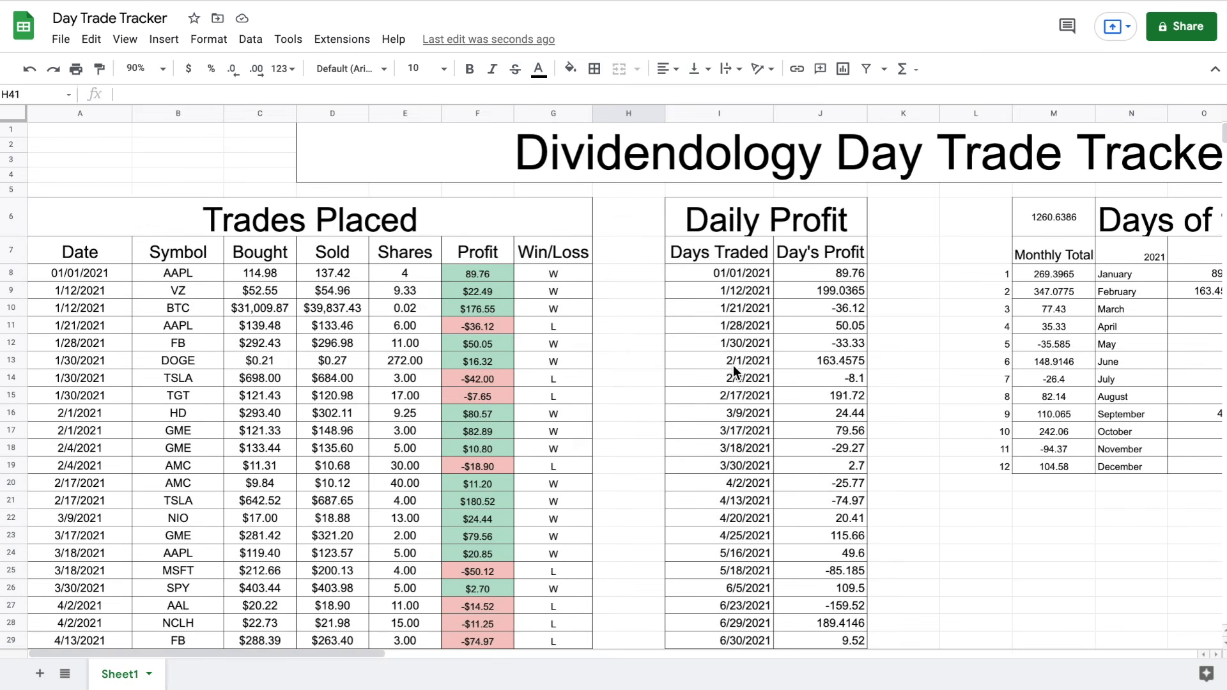
scroll(734, 365, right, 5)
drag(498, 274, 483, 511)
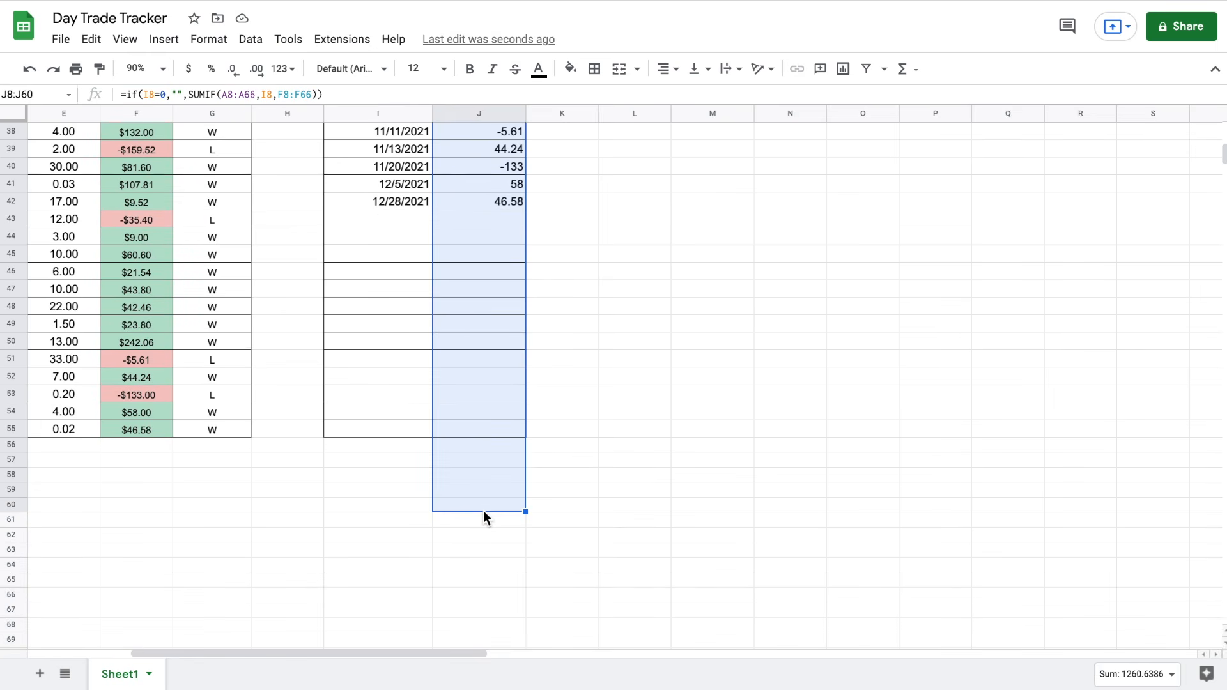
scroll(576, 324, up, 10)
scroll(689, 358, right, 3)
scroll(689, 358, right, 3)
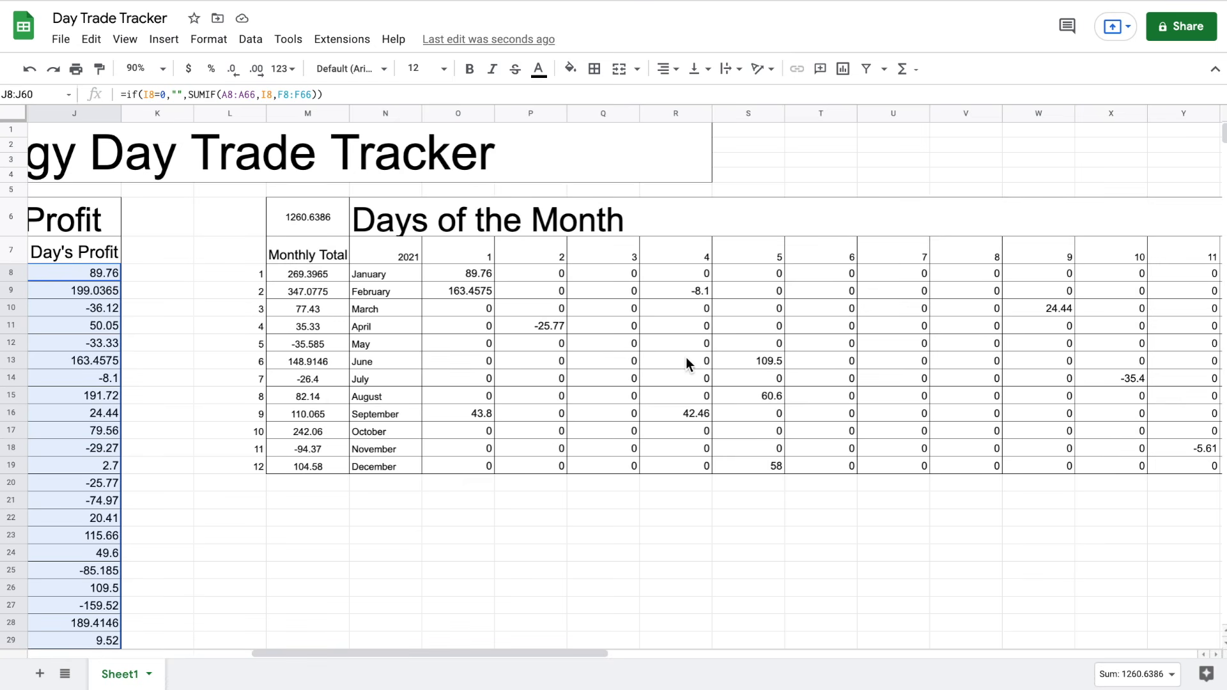
drag(454, 275, 731, 460)
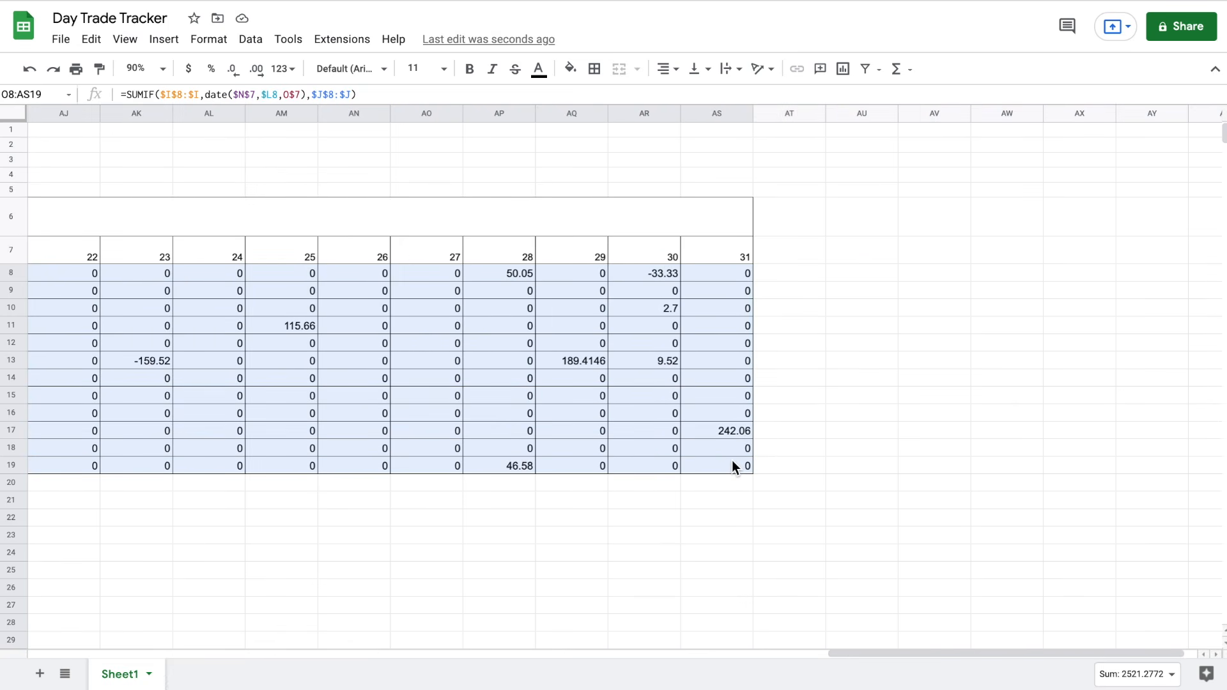
scroll(451, 393, left, 15)
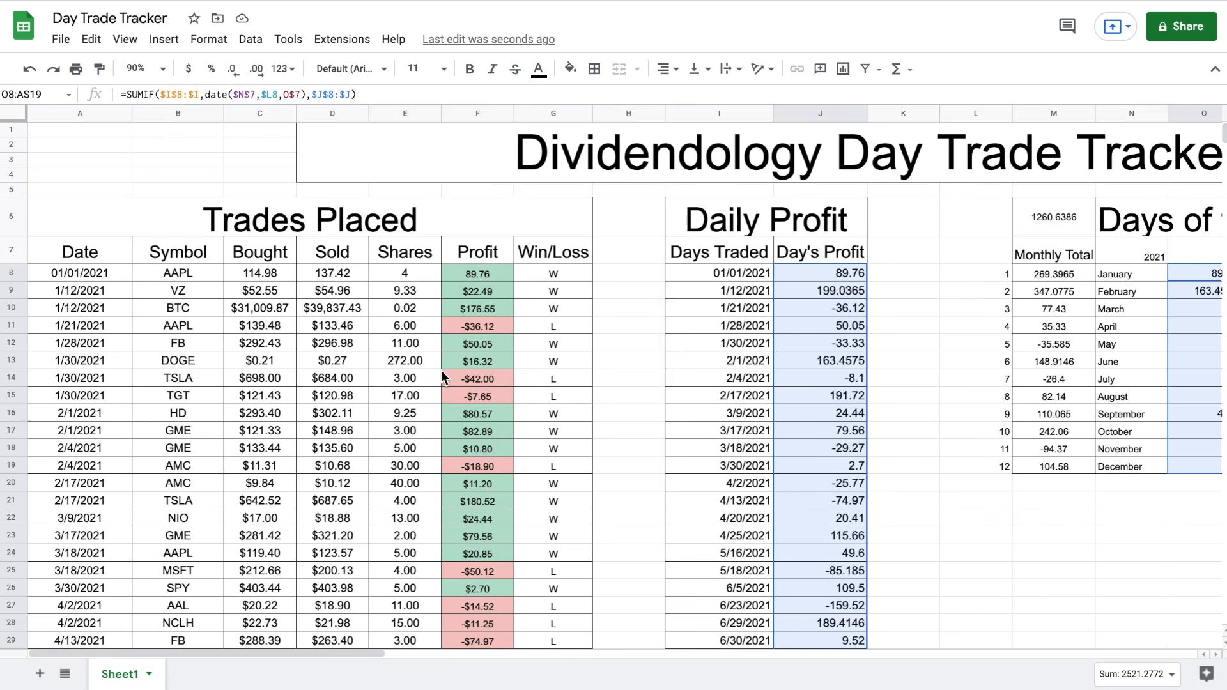
click(219, 44)
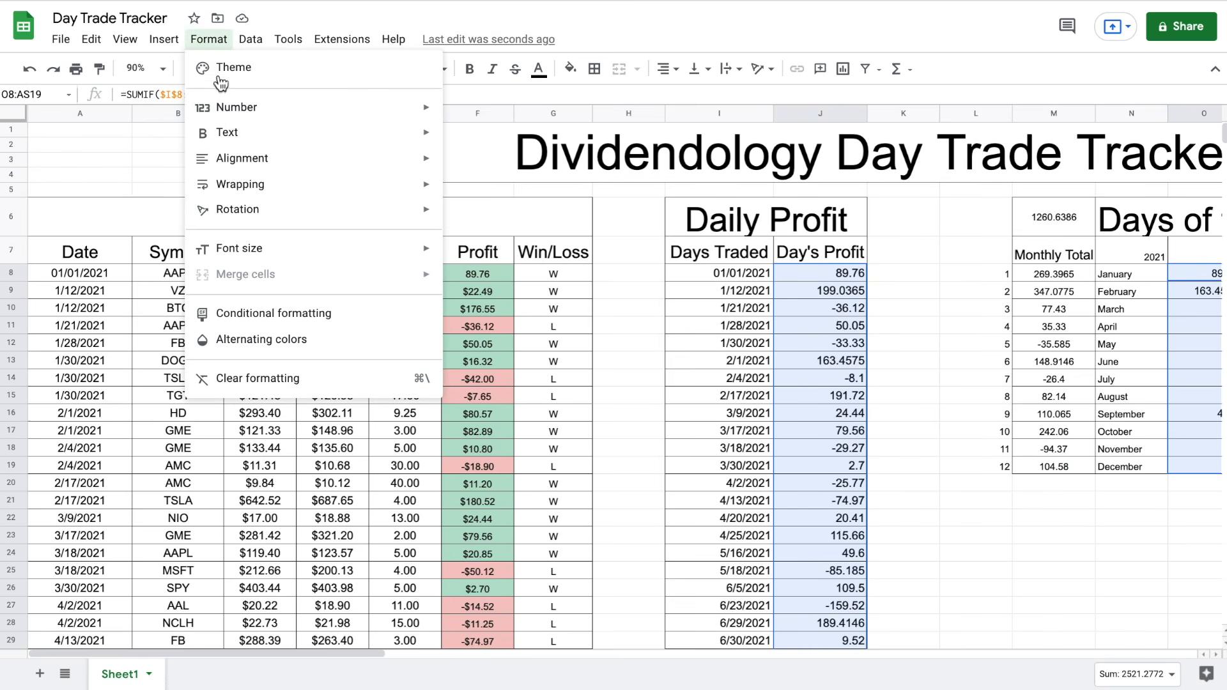
click(292, 312)
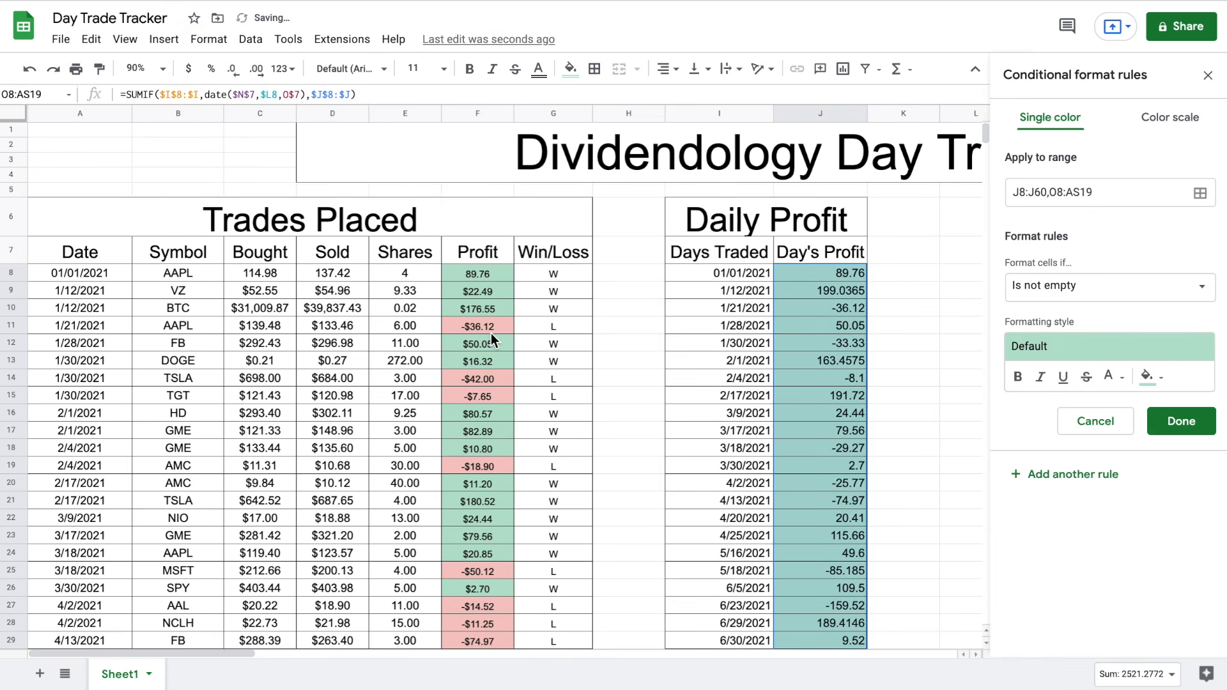
click(1164, 286)
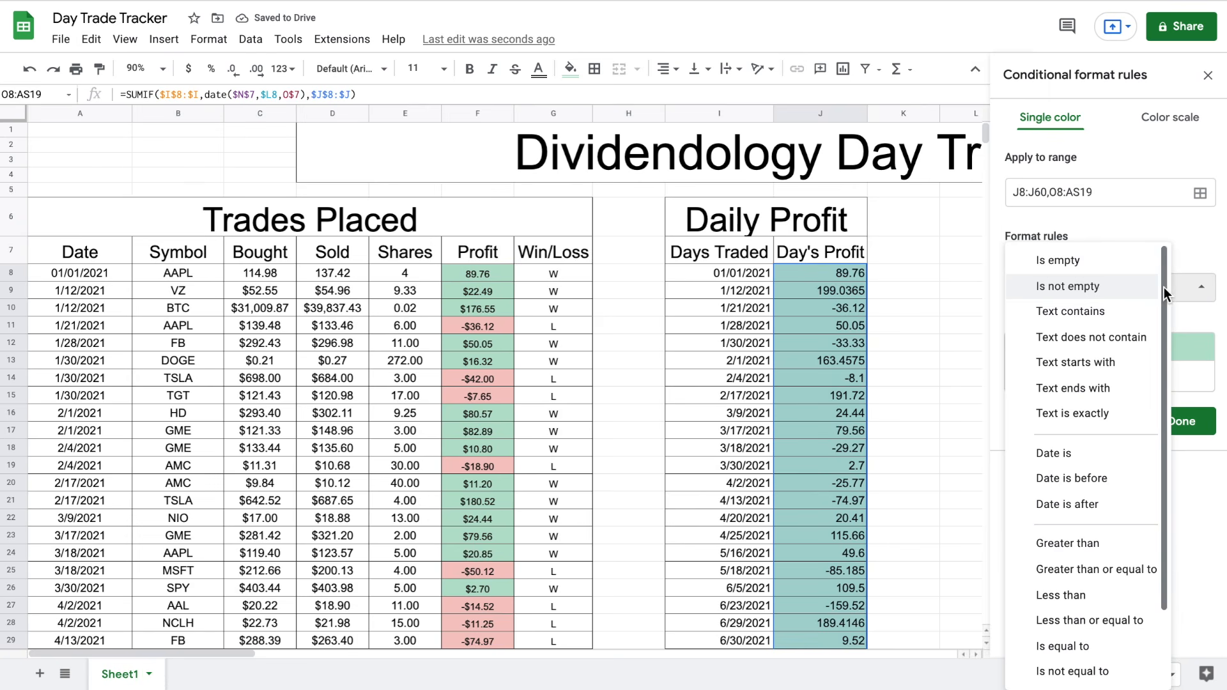
click(1100, 544)
click(1061, 323)
text(0)
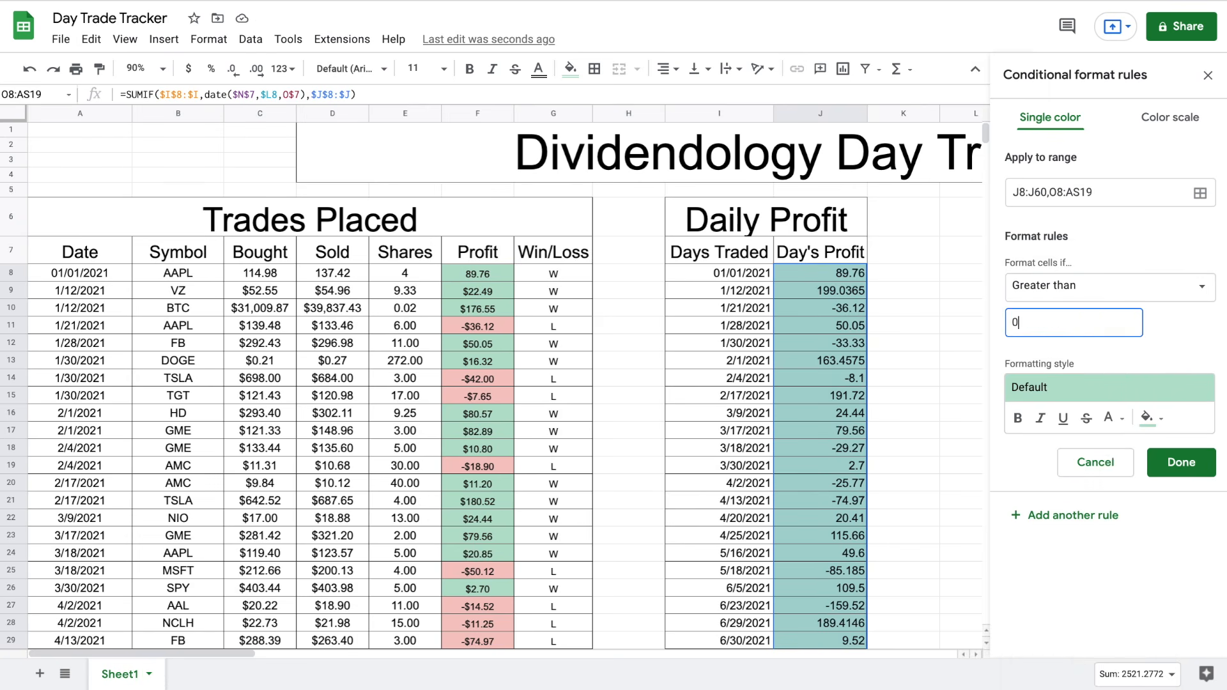
Add another rule for J8:J60 and O8:AS19 that fills values less than 0 with red
click(1135, 295)
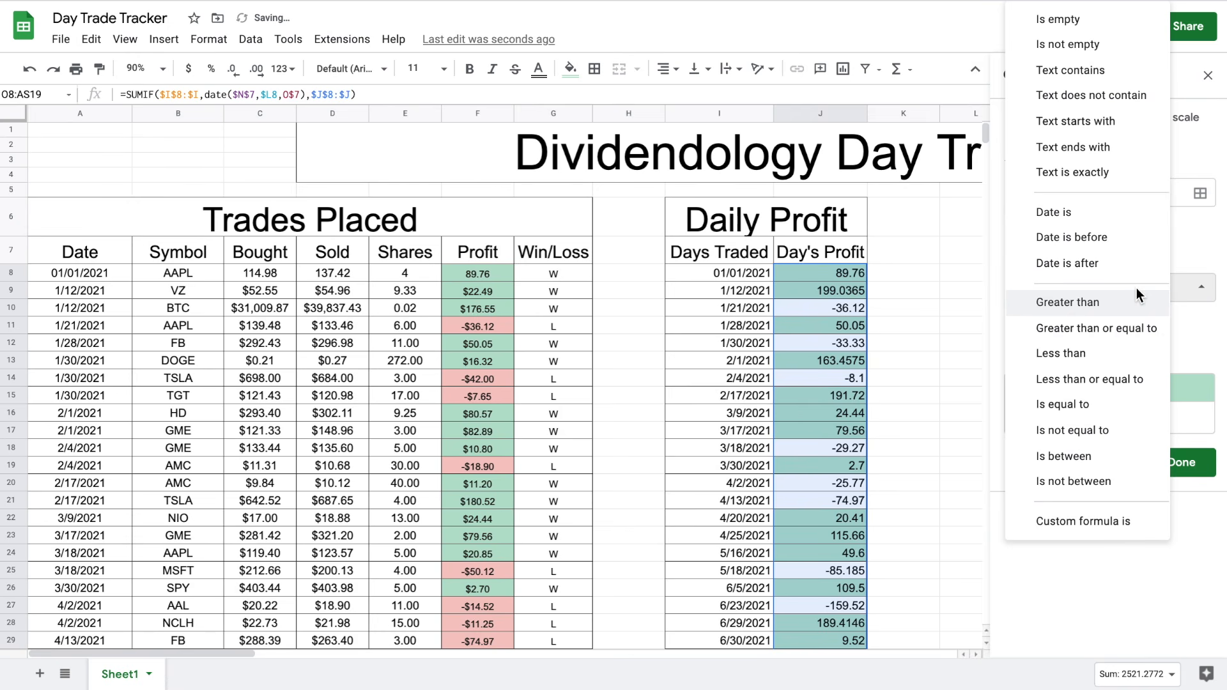
click(1120, 353)
click(1125, 388)
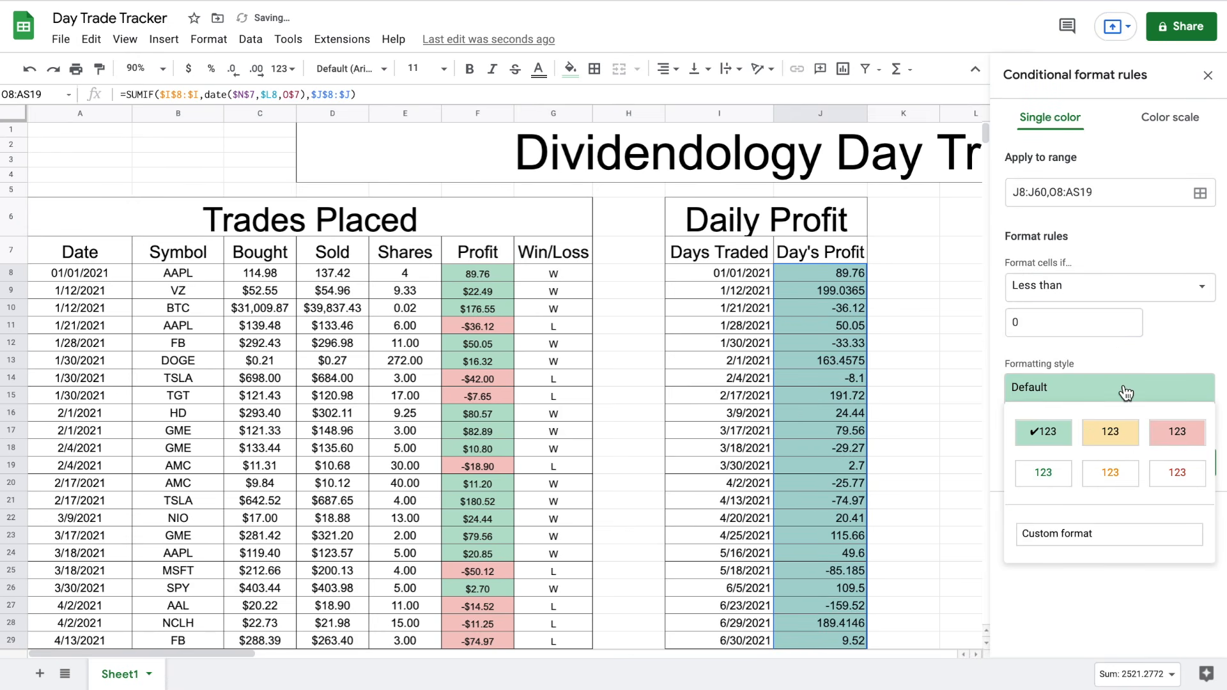
click(1173, 424)
click(1179, 457)
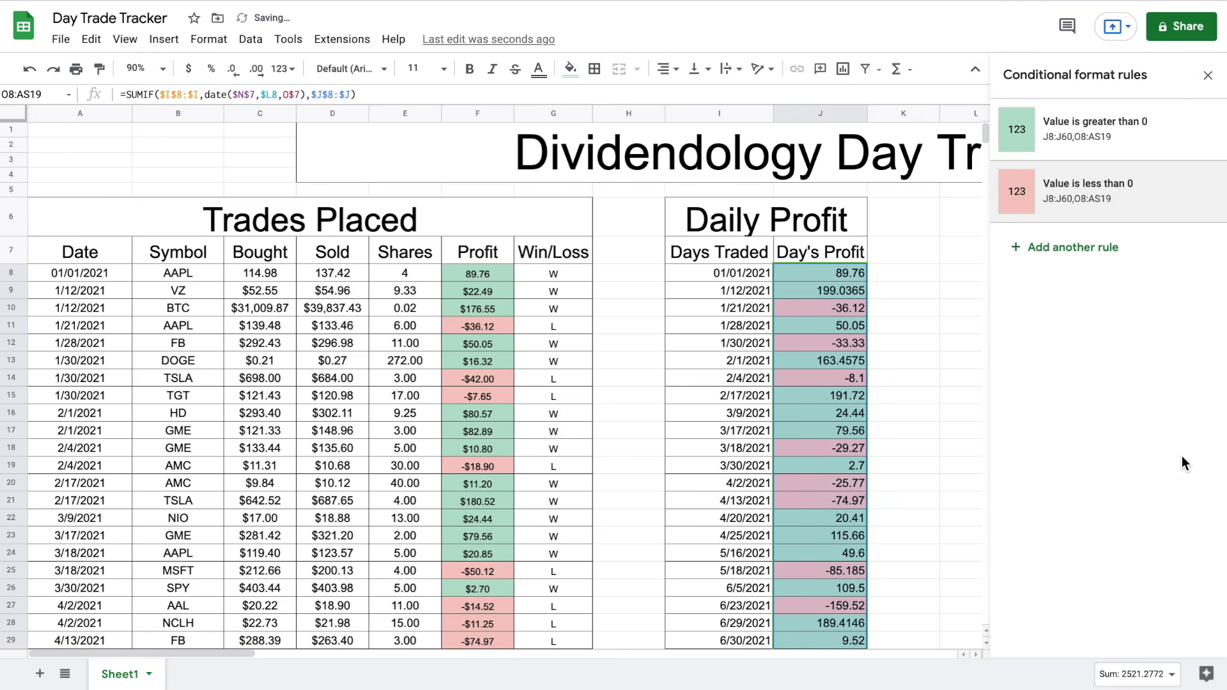
click(1208, 76)
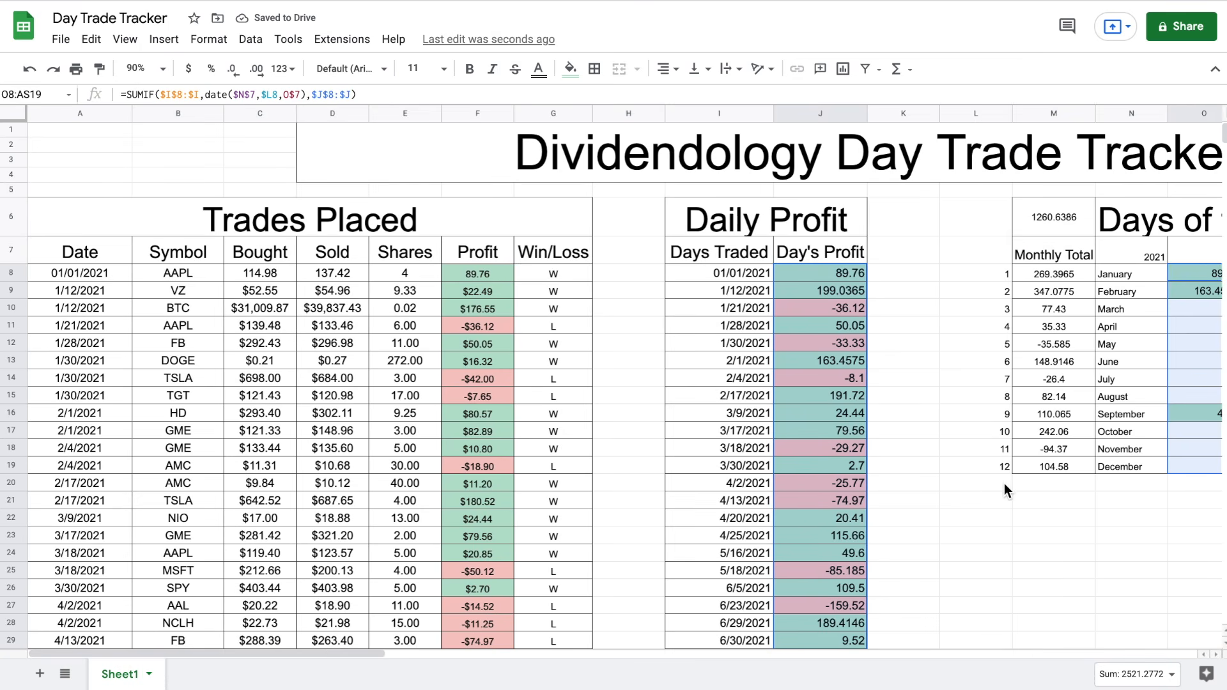
Review the green and red formatting across the calendar grid from day 1 through day 31
scroll(1014, 466, right, 5)
click(882, 520)
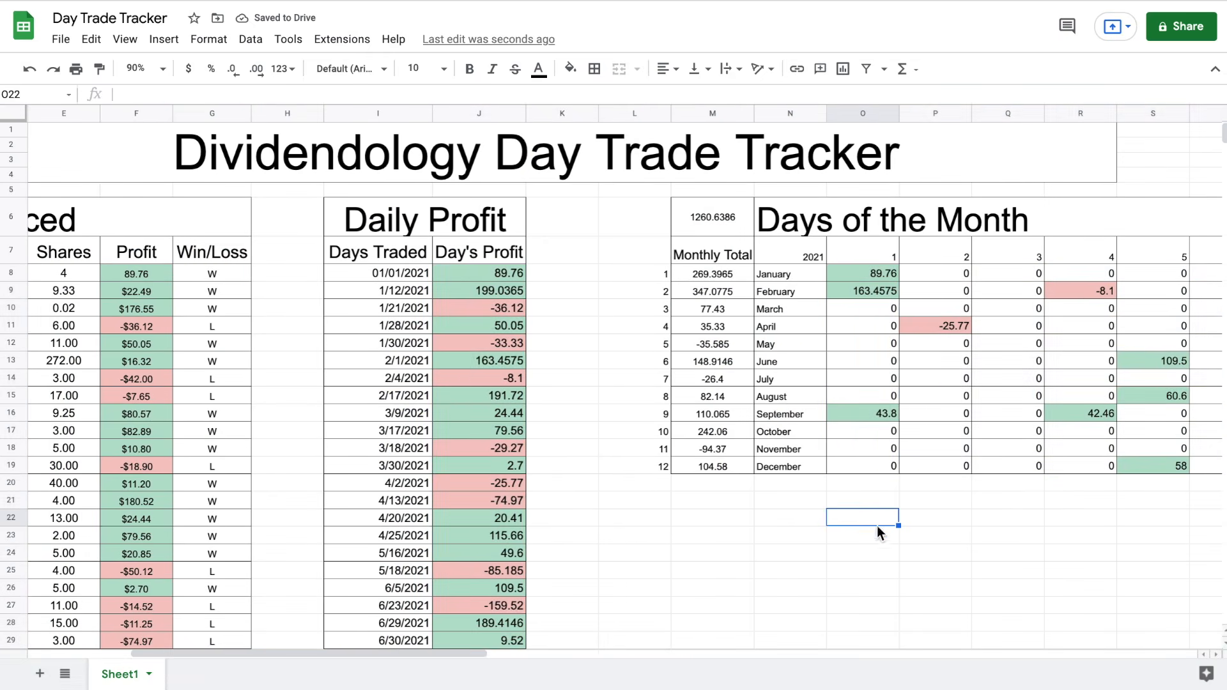
scroll(641, 518, right, 4)
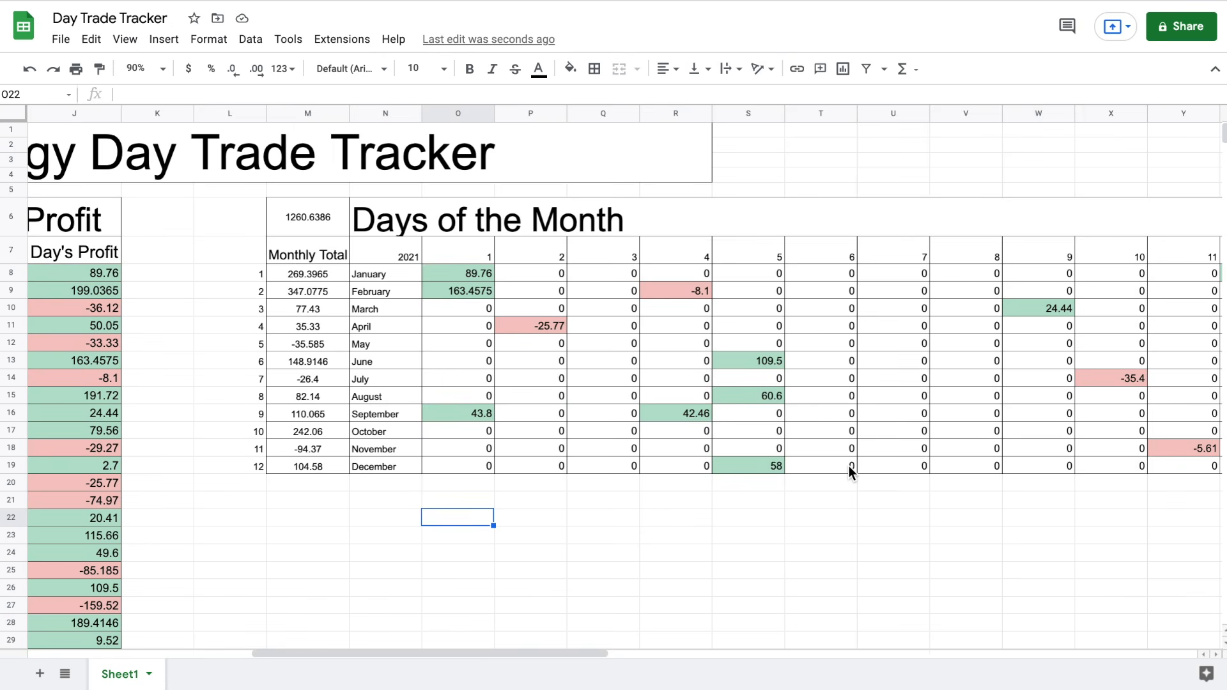
scroll(849, 466, right, 2)
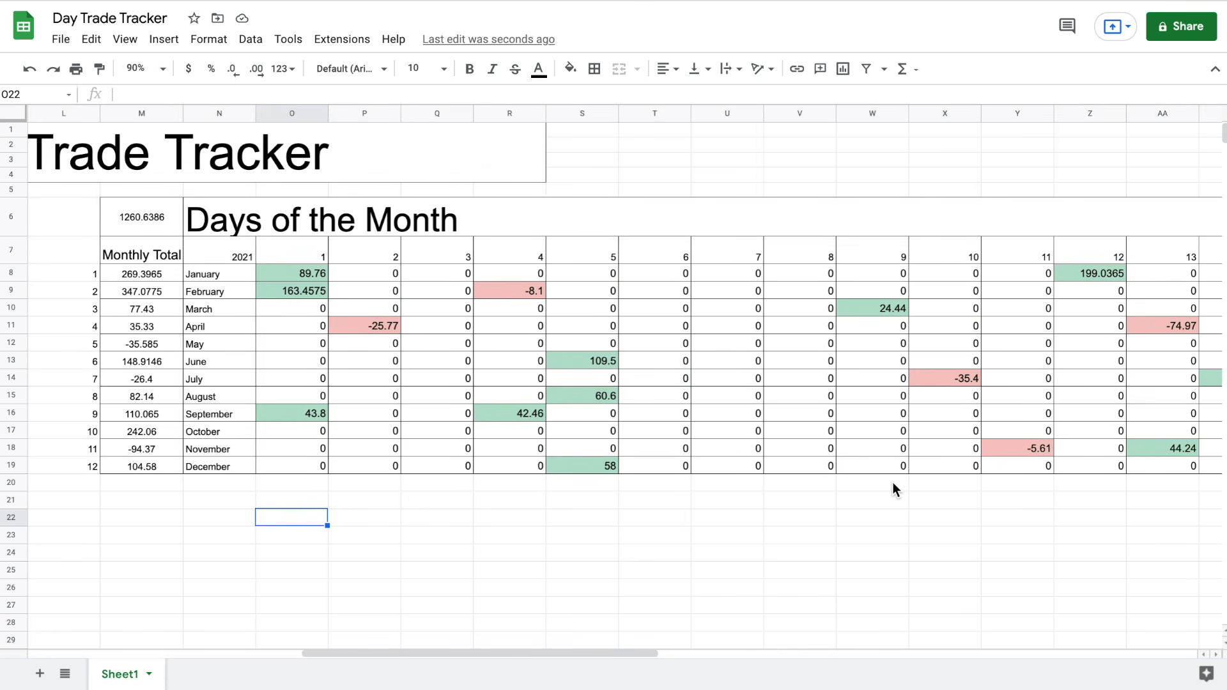
scroll(893, 483, right, 2)
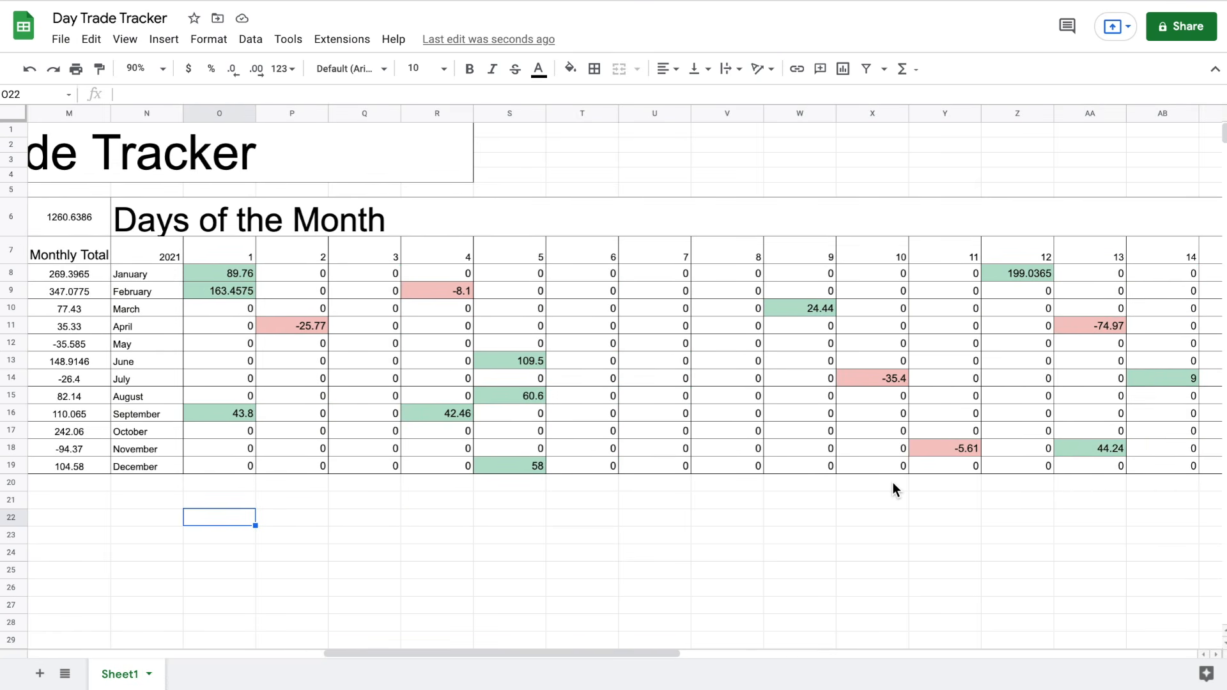
scroll(893, 484, right, 5)
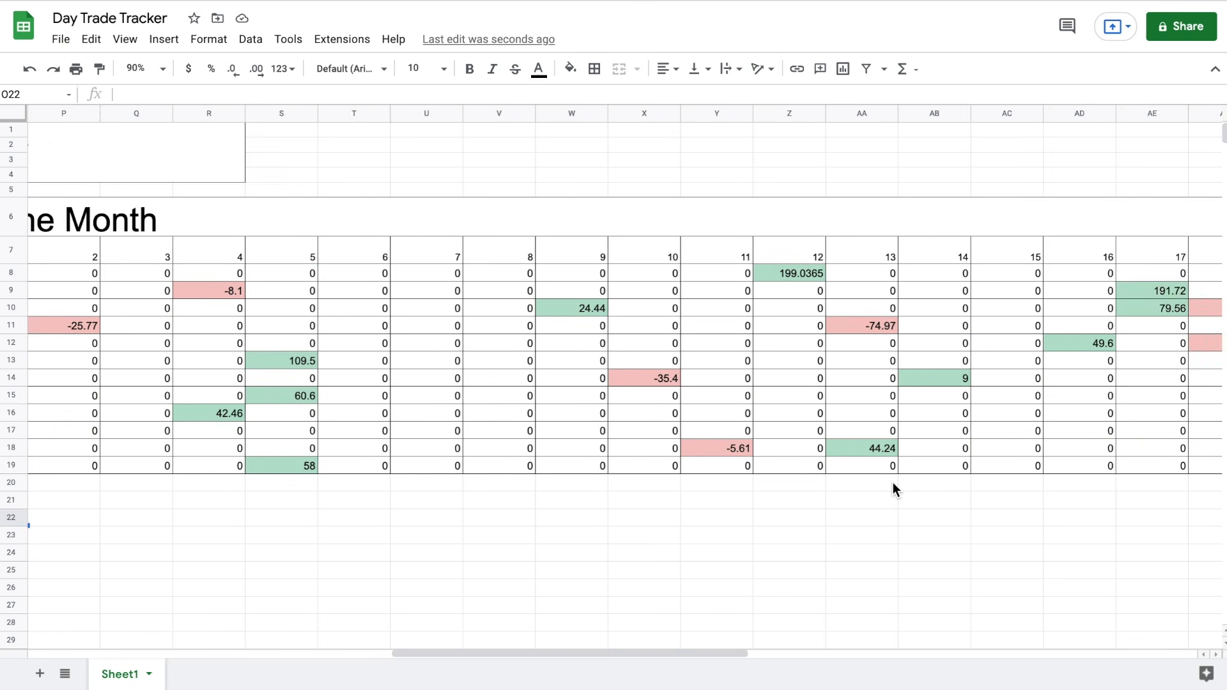
scroll(893, 484, right, 6)
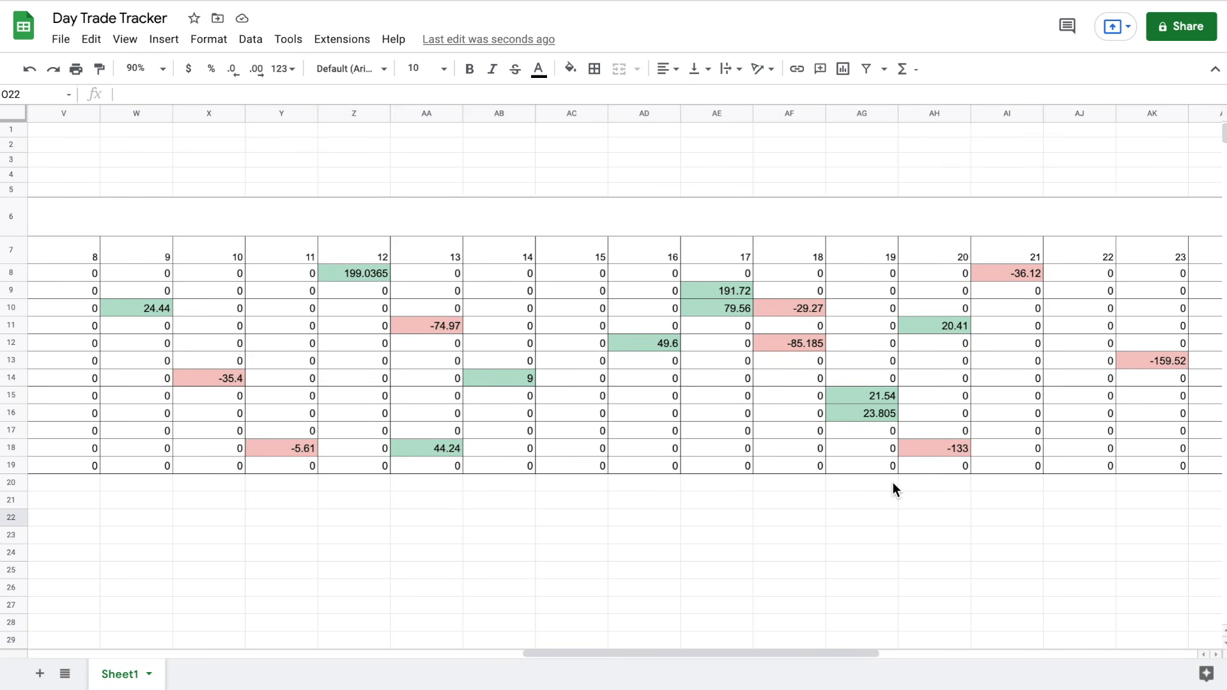
scroll(893, 483, right, 7)
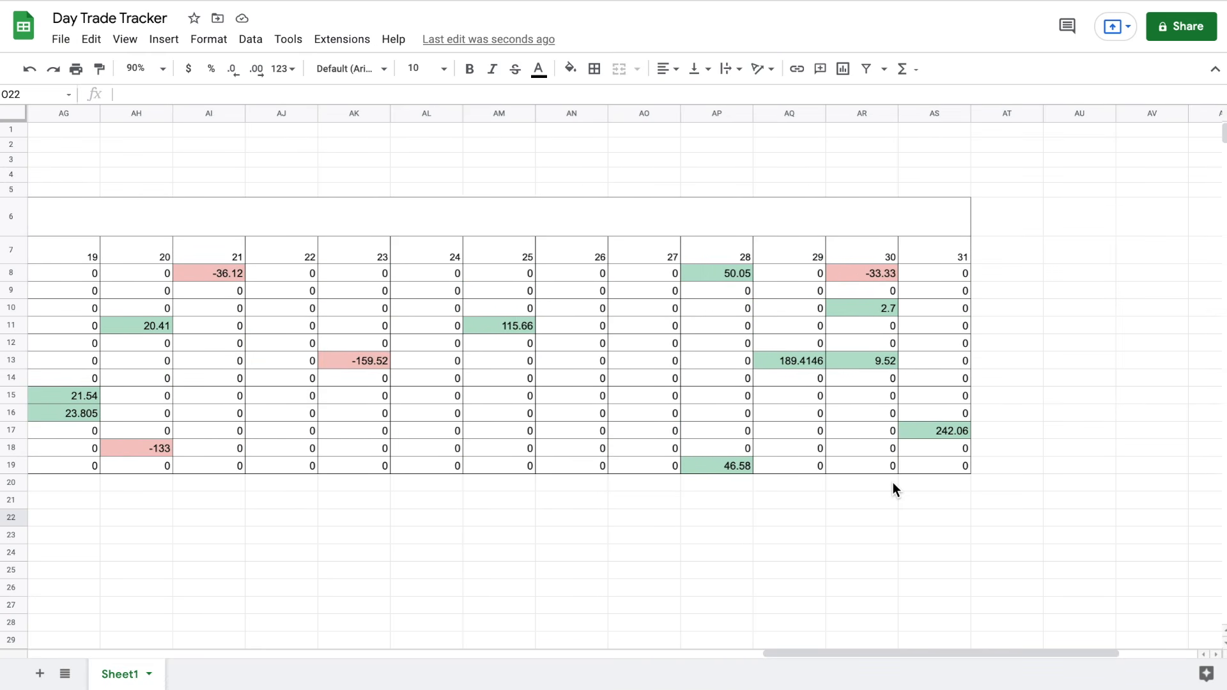
scroll(893, 490, left, 12)
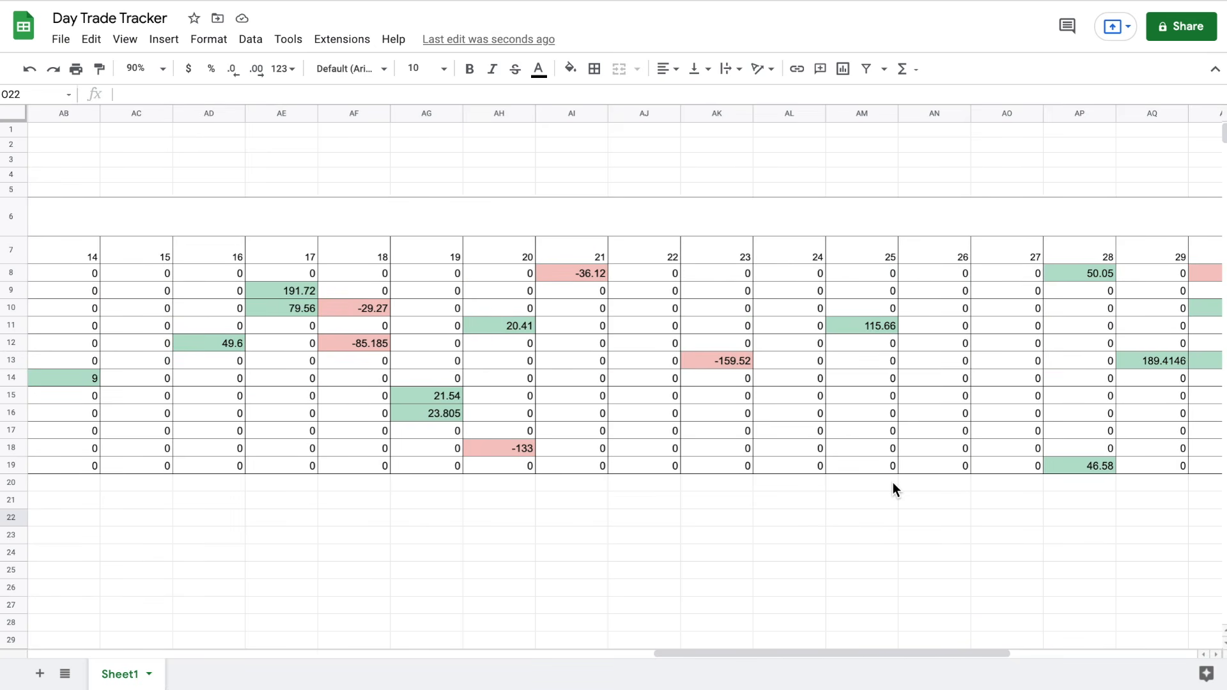
scroll(893, 490, left, 14)
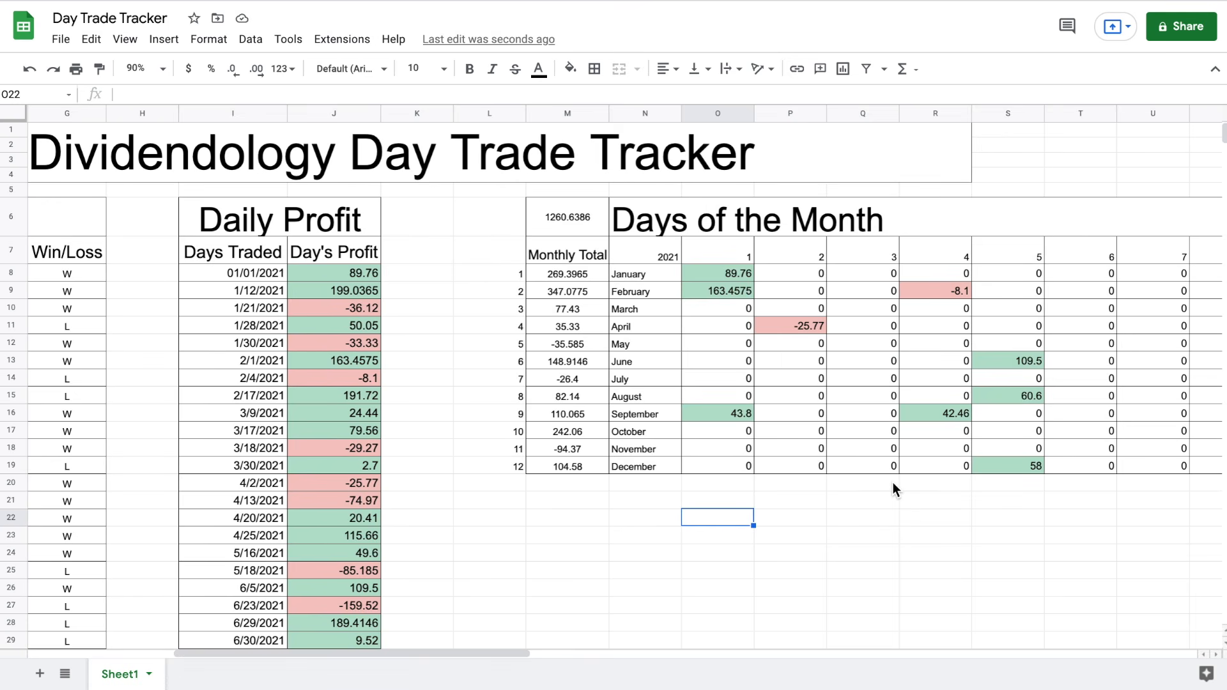
Format the calendar grid values in O8:AS19 to show two decimal places
drag(714, 273, 855, 462)
scroll(460, 206, left, 20)
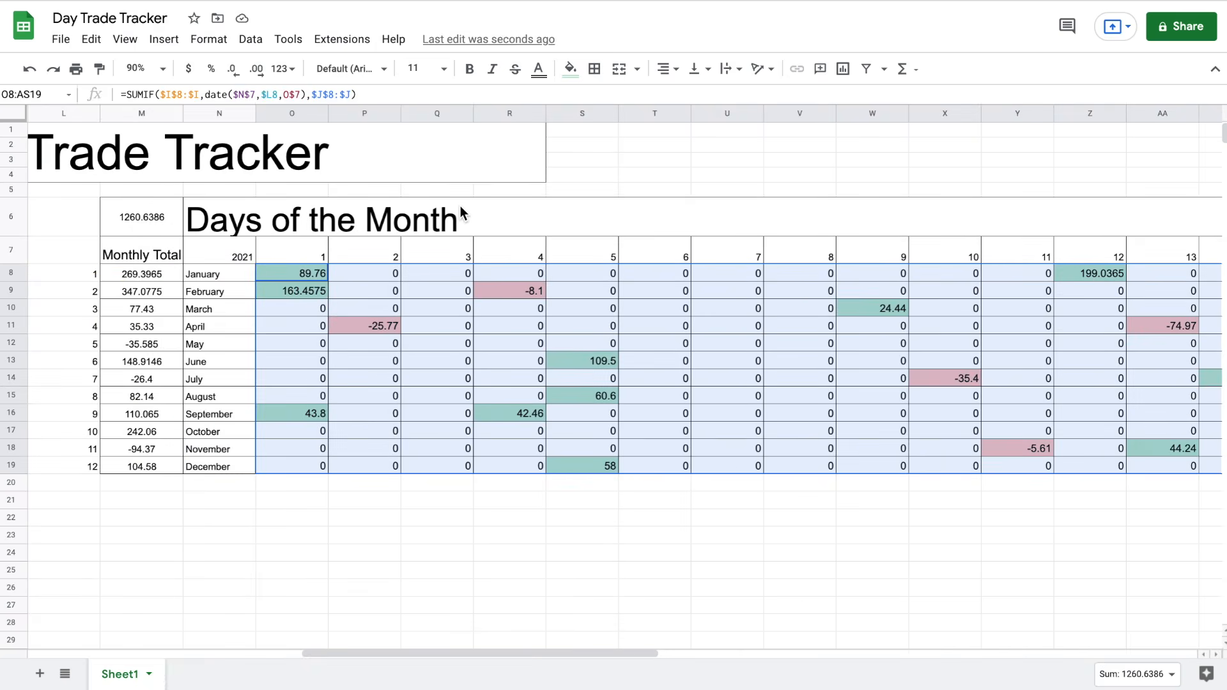
scroll(460, 206, left, 4)
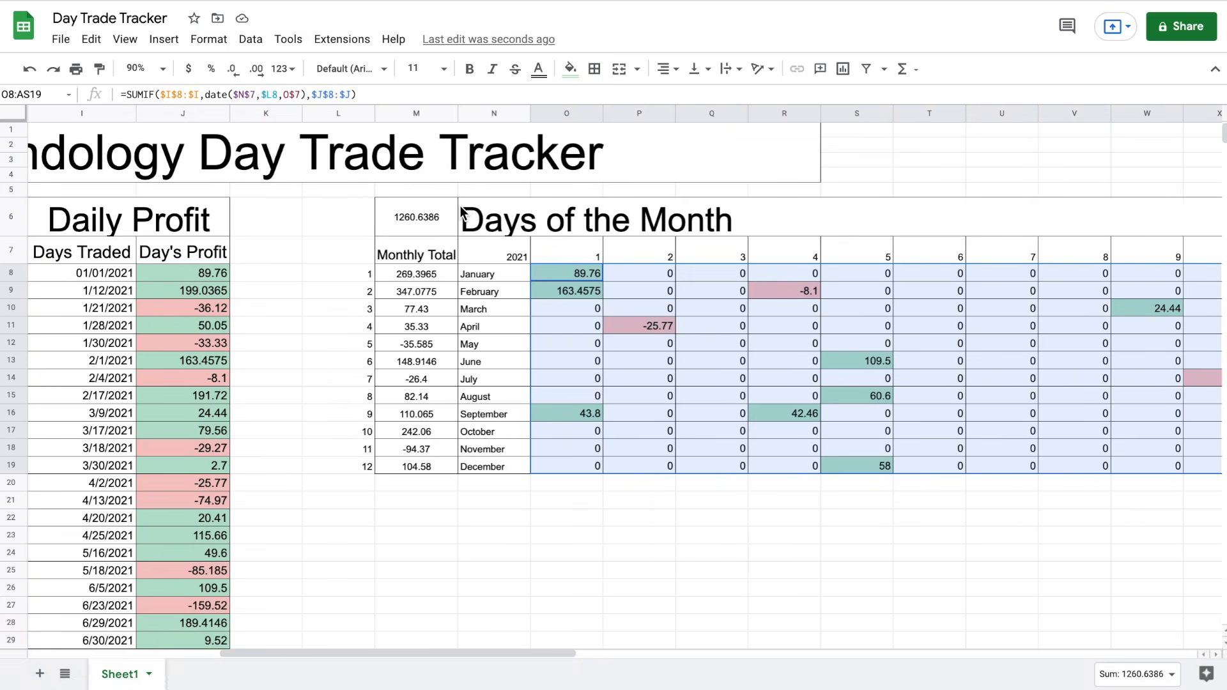
click(233, 69)
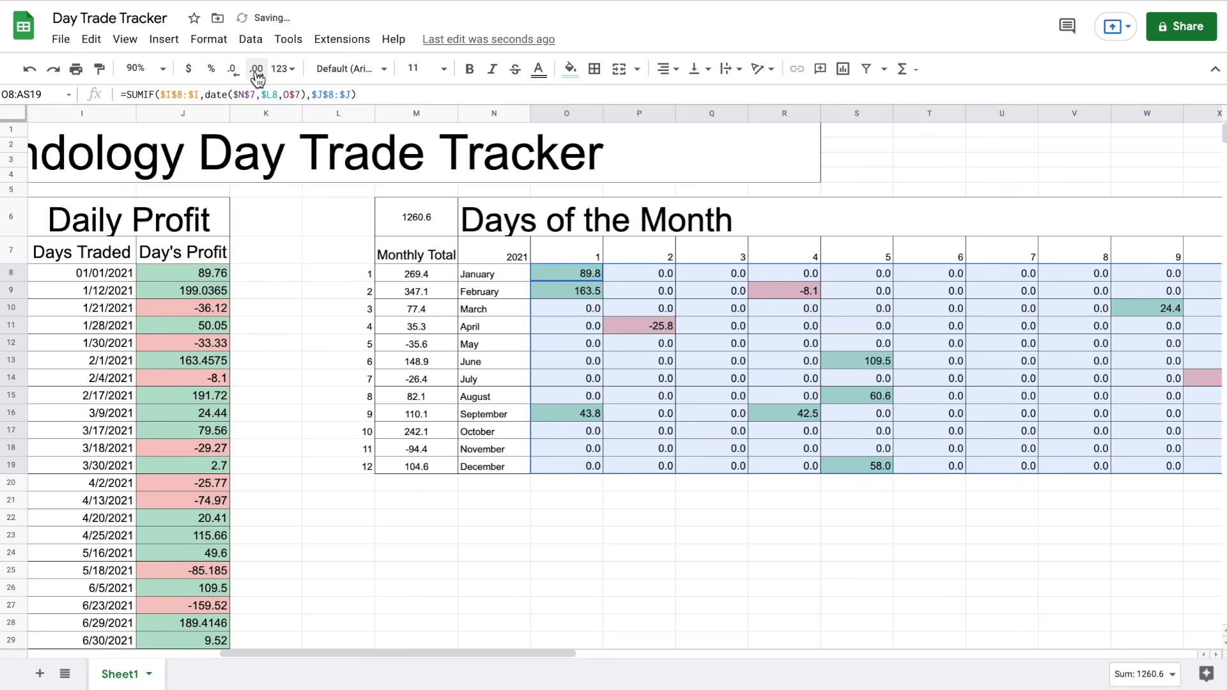
click(257, 70)
Format the Day's Profit values in J8:J42 to show two decimal places
scroll(399, 342, left, 3)
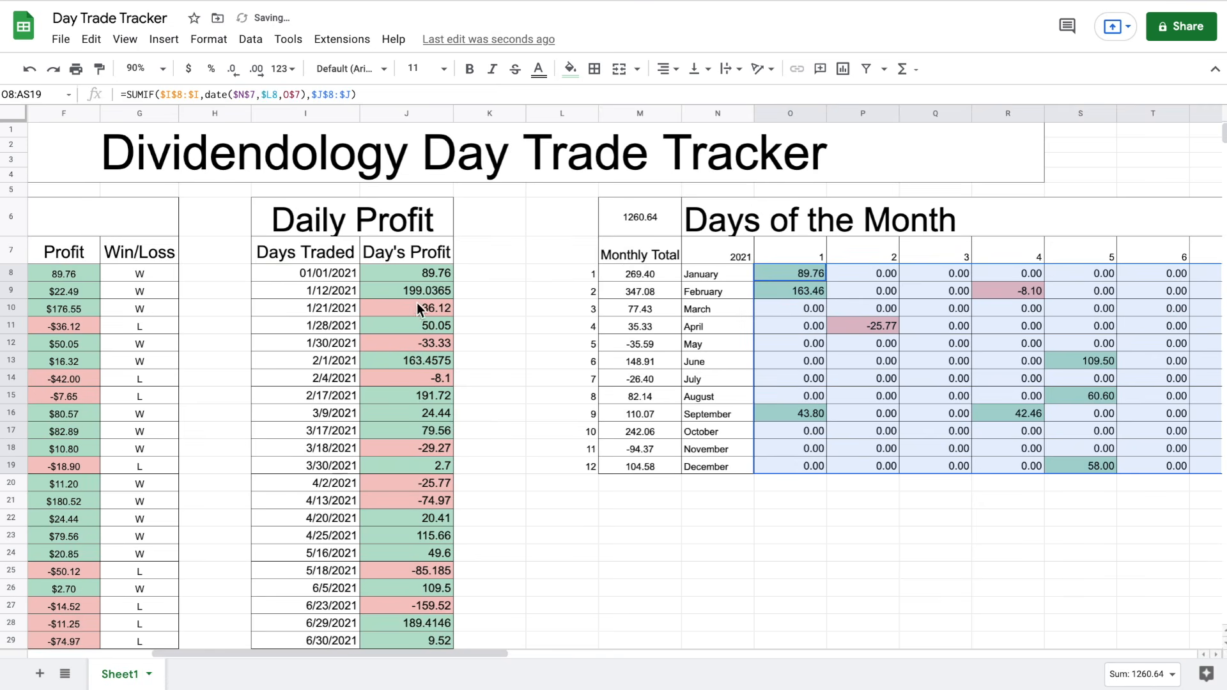
click(411, 270)
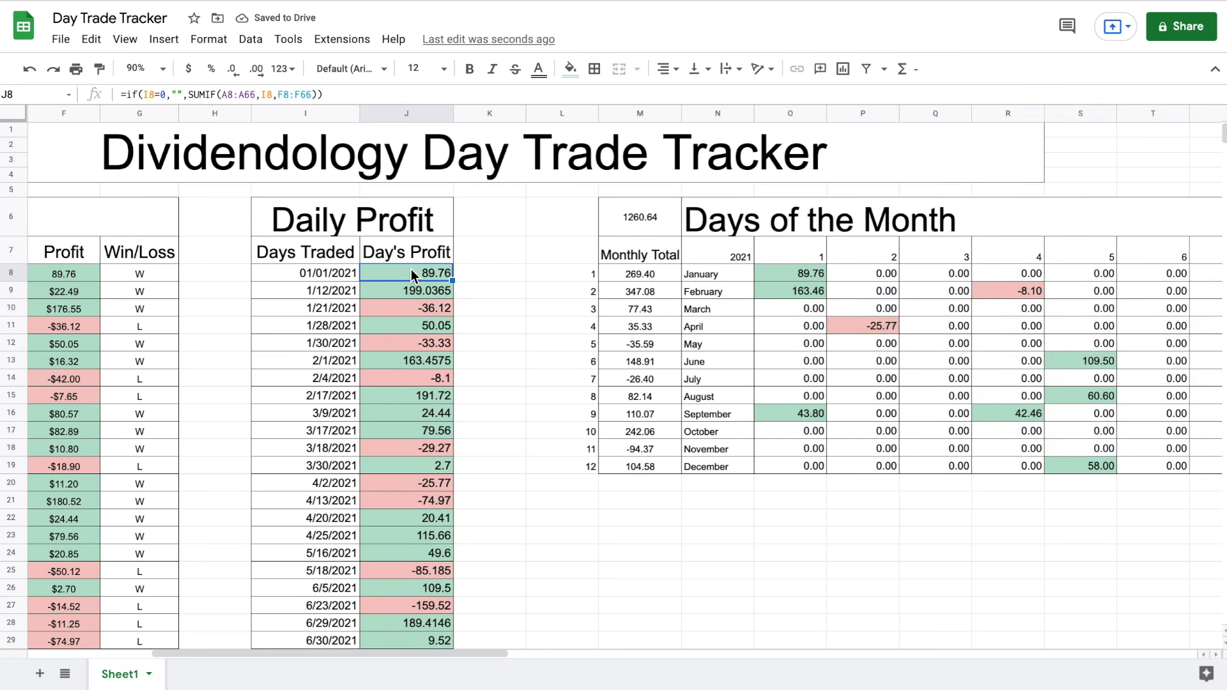
key(ctrl+shift+Down)
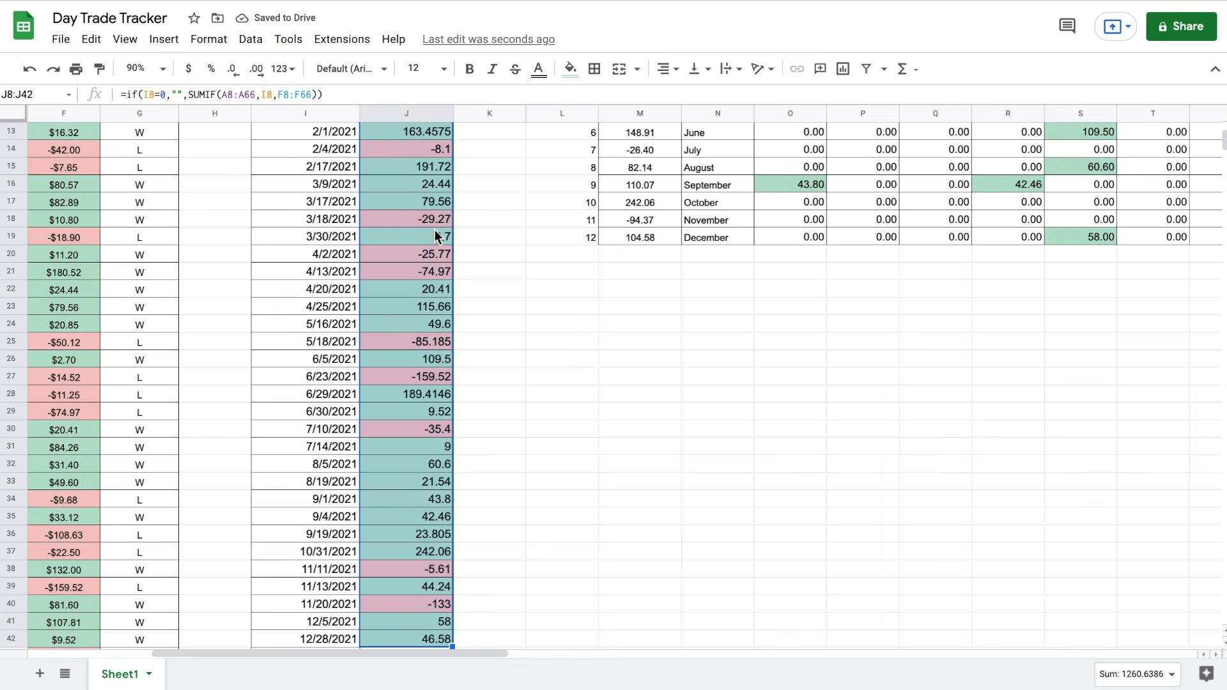
click(234, 71)
click(256, 69)
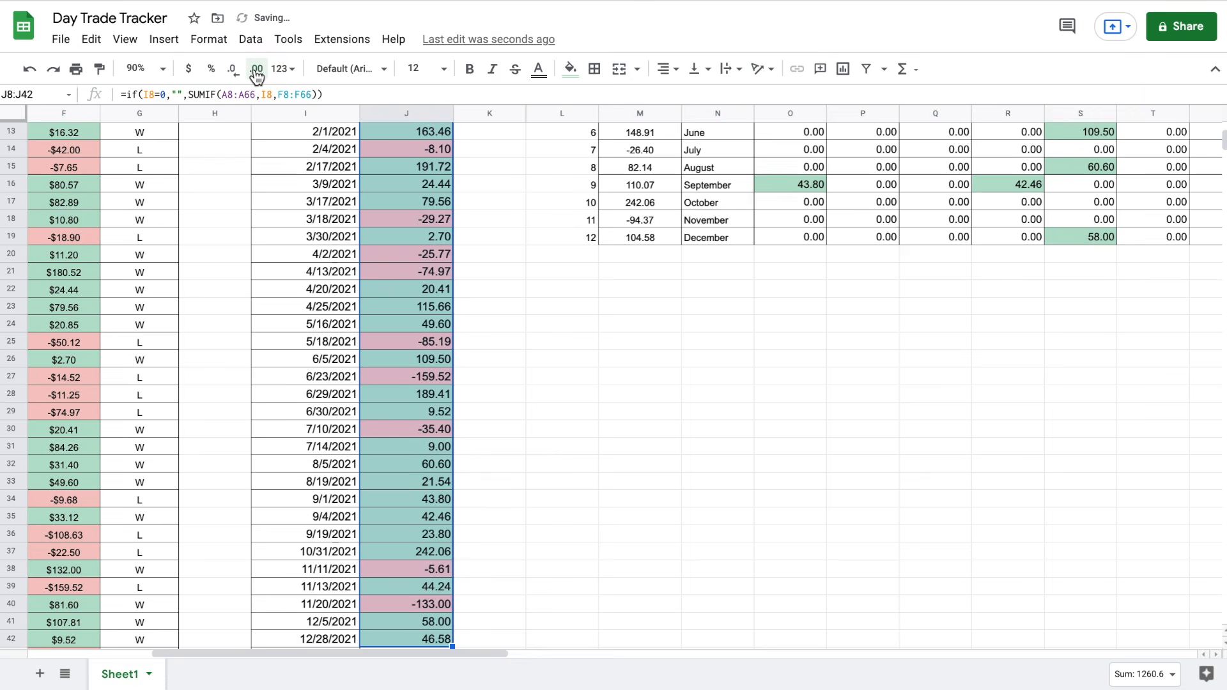
Format the Profit values in F8:F55 of the Trades Placed table as dollar currency with two decimal places
scroll(239, 220, left, 3)
scroll(239, 220, up, 1)
scroll(239, 221, up, 3)
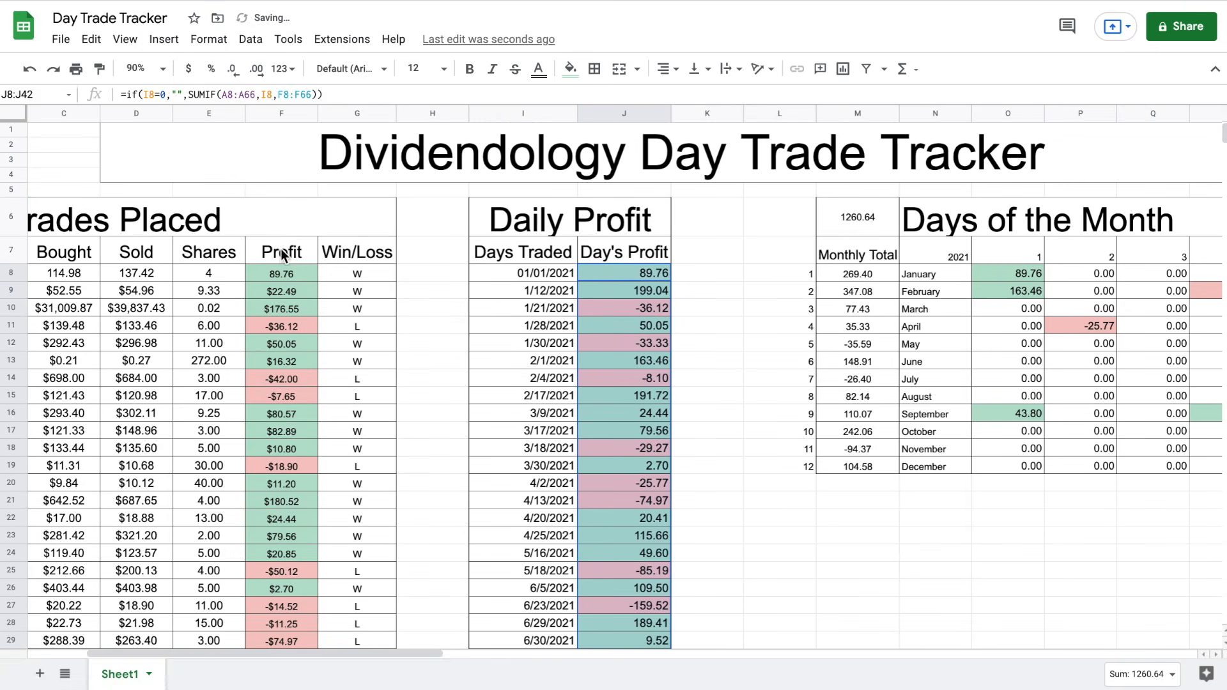
click(286, 272)
key(ctrl+shift+Down)
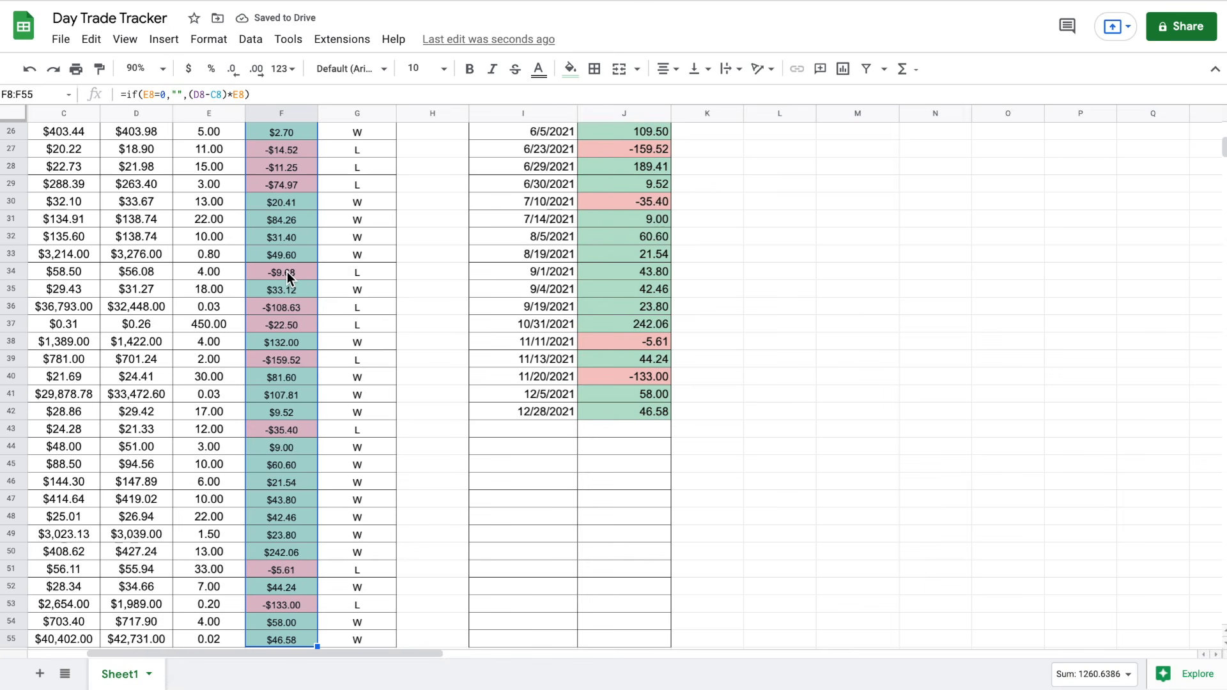
click(242, 72)
click(256, 68)
scroll(476, 270, up, 8)
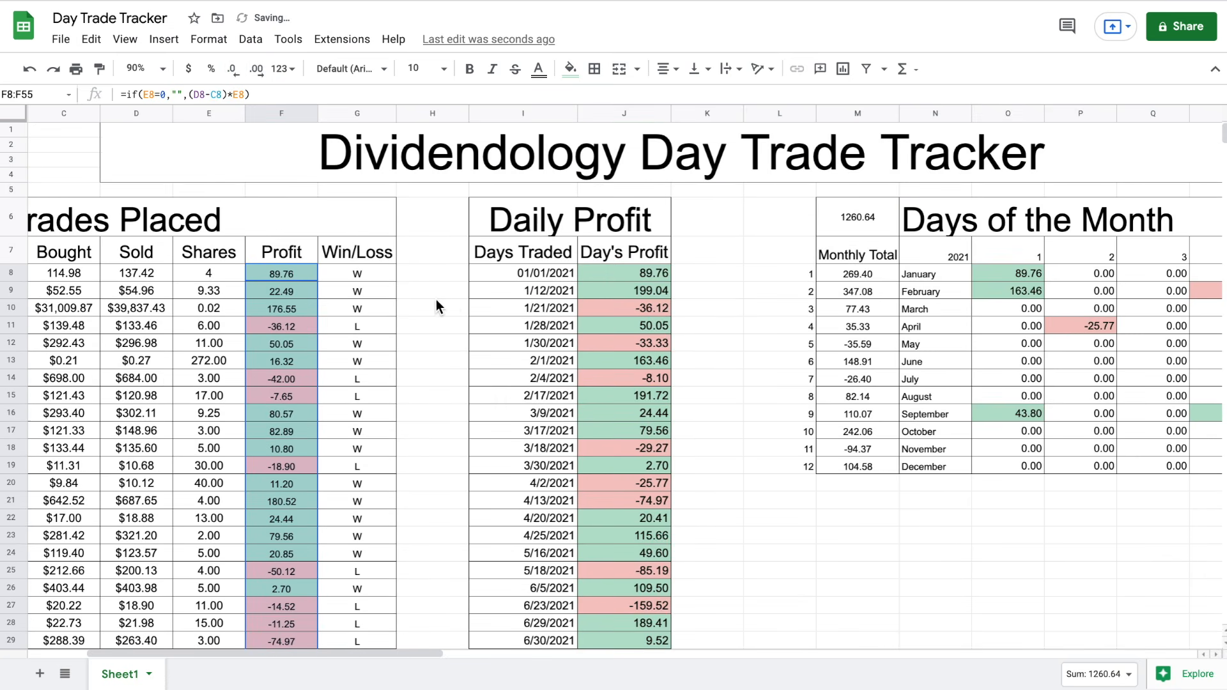
click(188, 68)
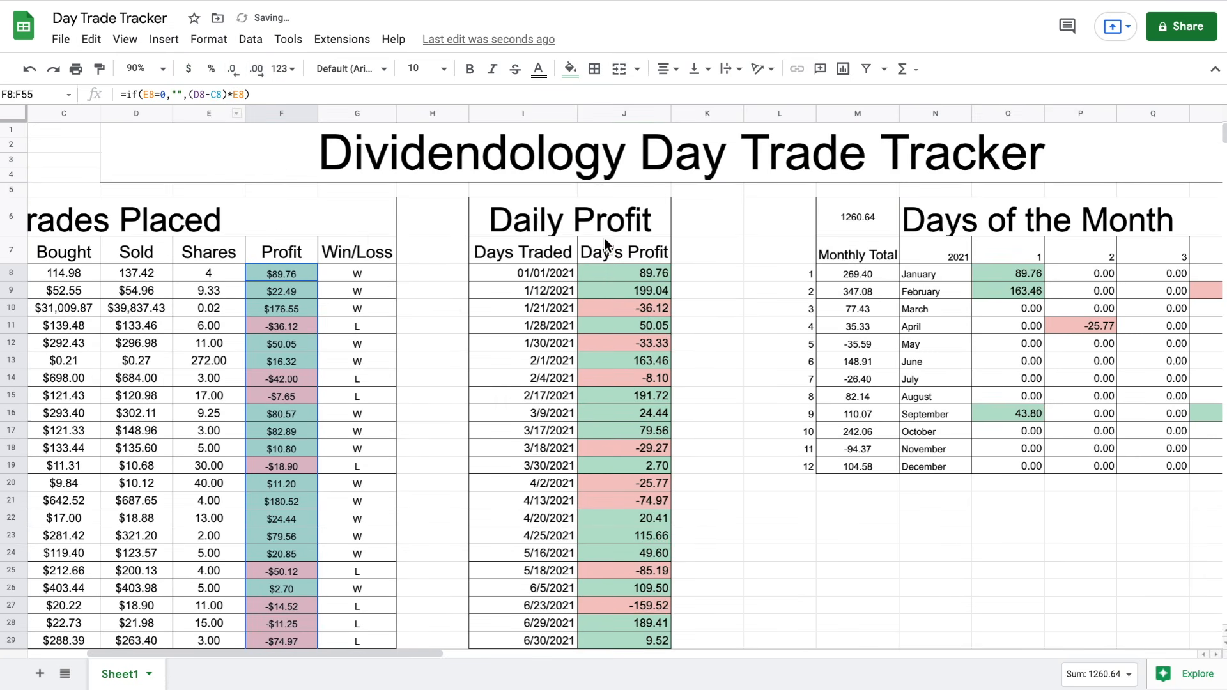
Format the Day's Profit values in J8:J42 as dollar currency
click(650, 270)
key(ctrl+shift+Down)
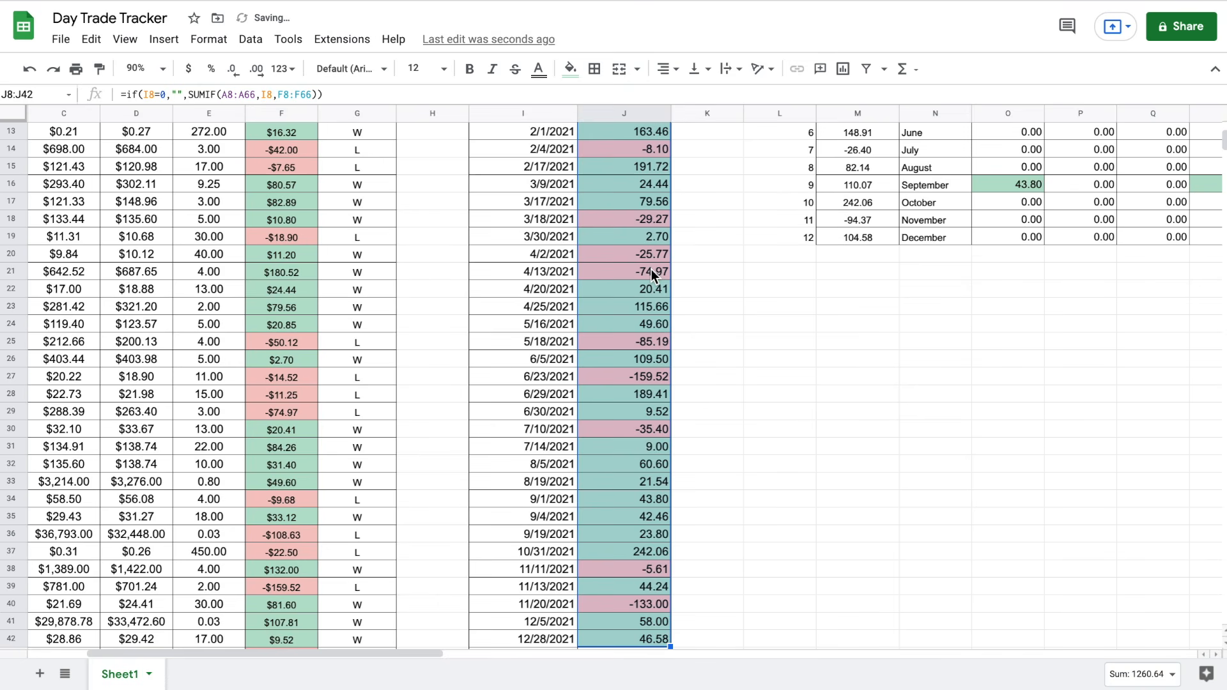
click(188, 69)
scroll(712, 281, up, 1)
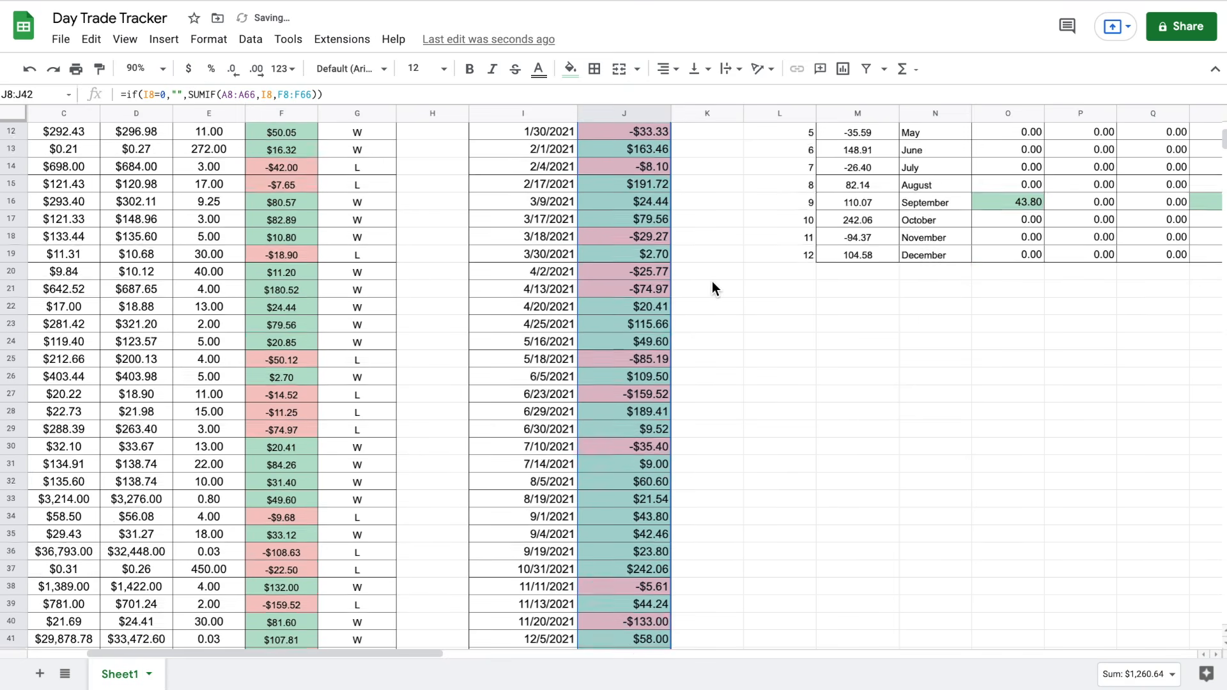
Format the Days of the Month calendar grid values in O8:AS19 as dollar currency
scroll(712, 281, up, 3)
scroll(711, 281, right, 5)
click(652, 229)
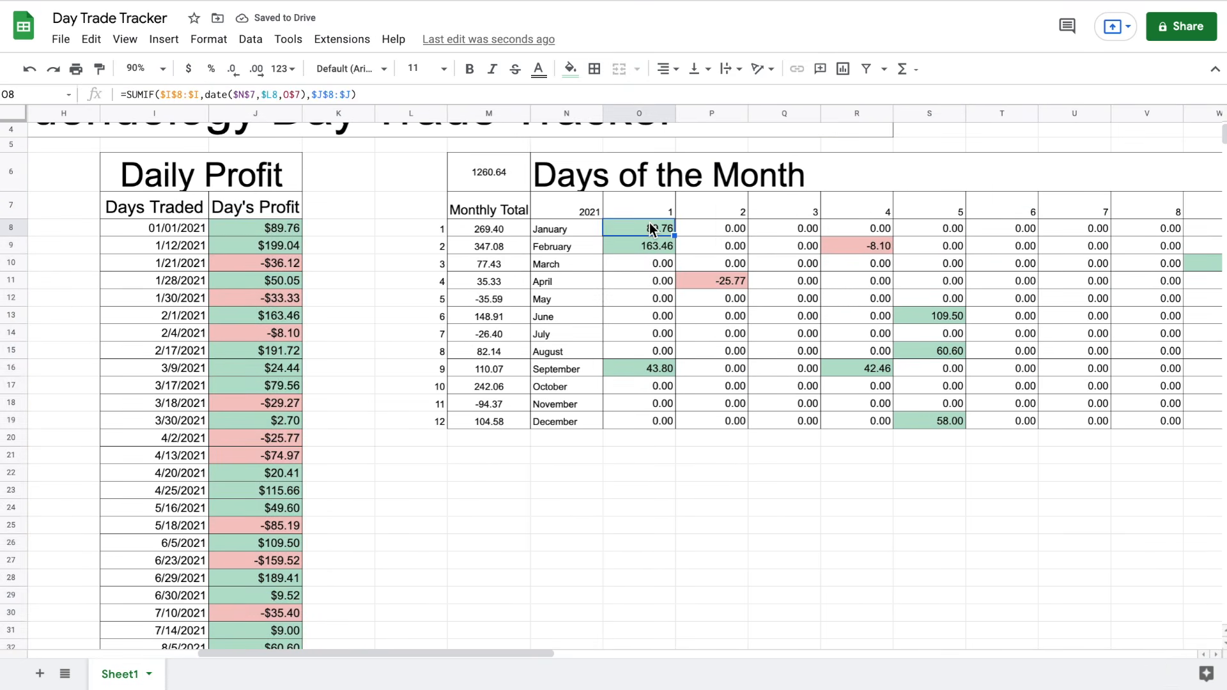
key(ctrl+shift+Right)
key(ctrl+shift+Down)
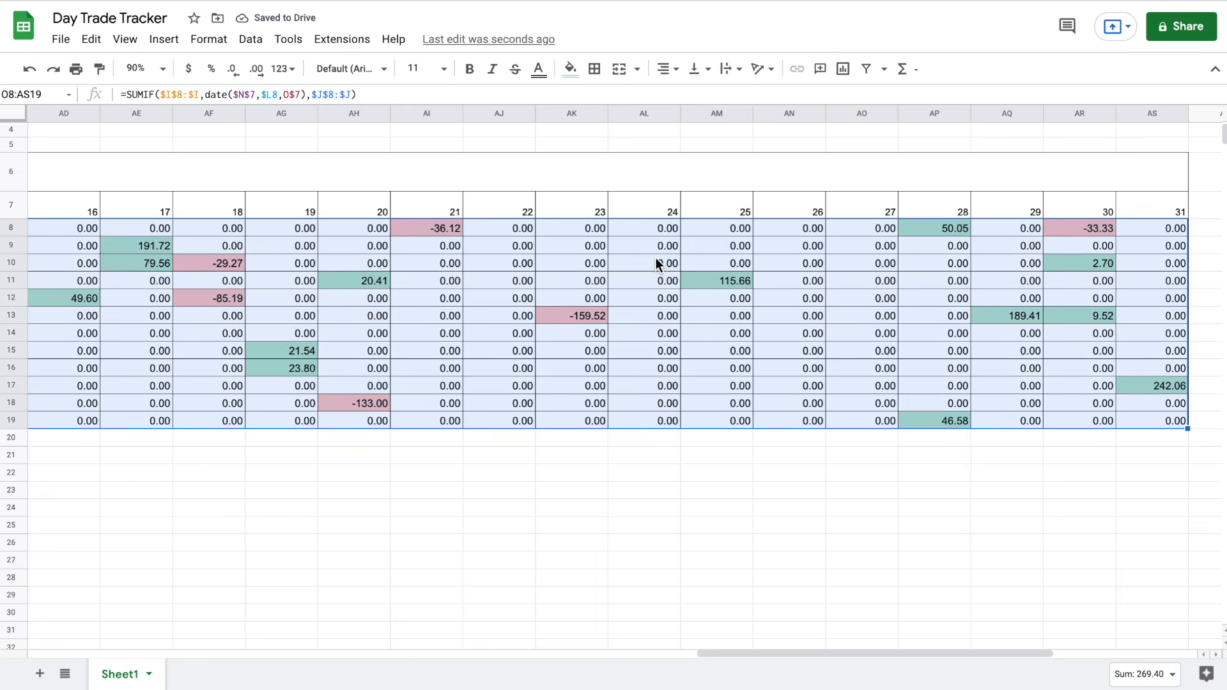
click(189, 70)
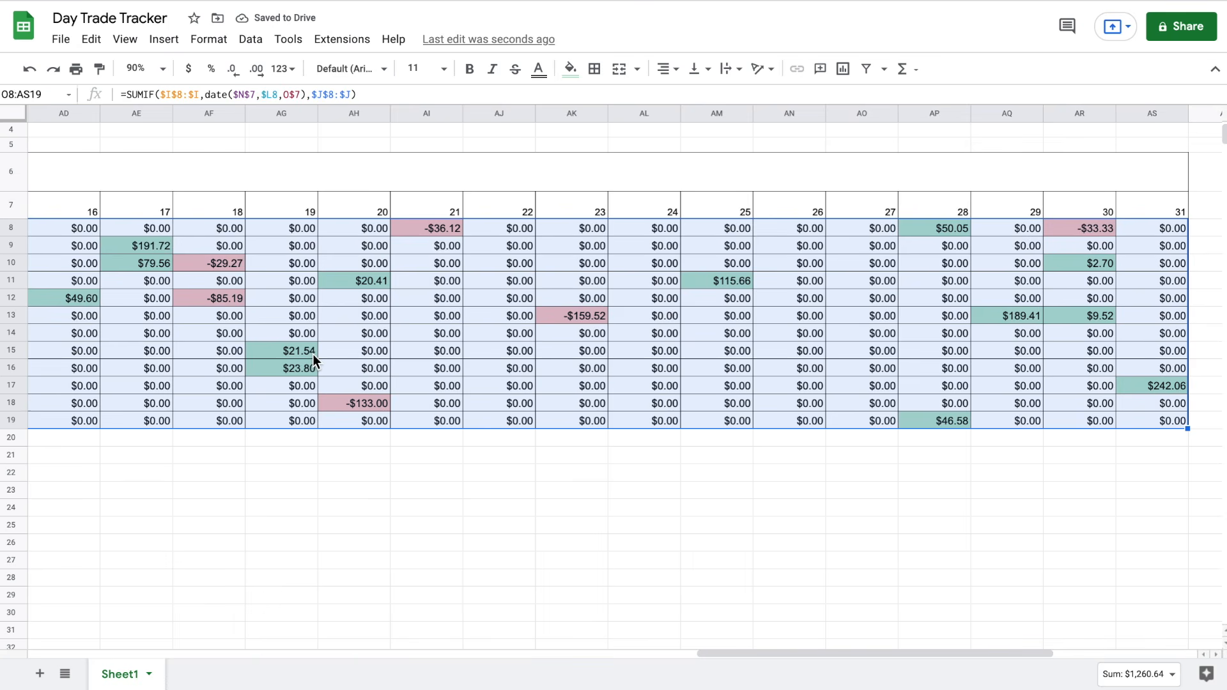
Center the calendar grid values in O8:AS19 horizontally and deselect the range
scroll(313, 354, left, 5)
scroll(313, 354, left, 1)
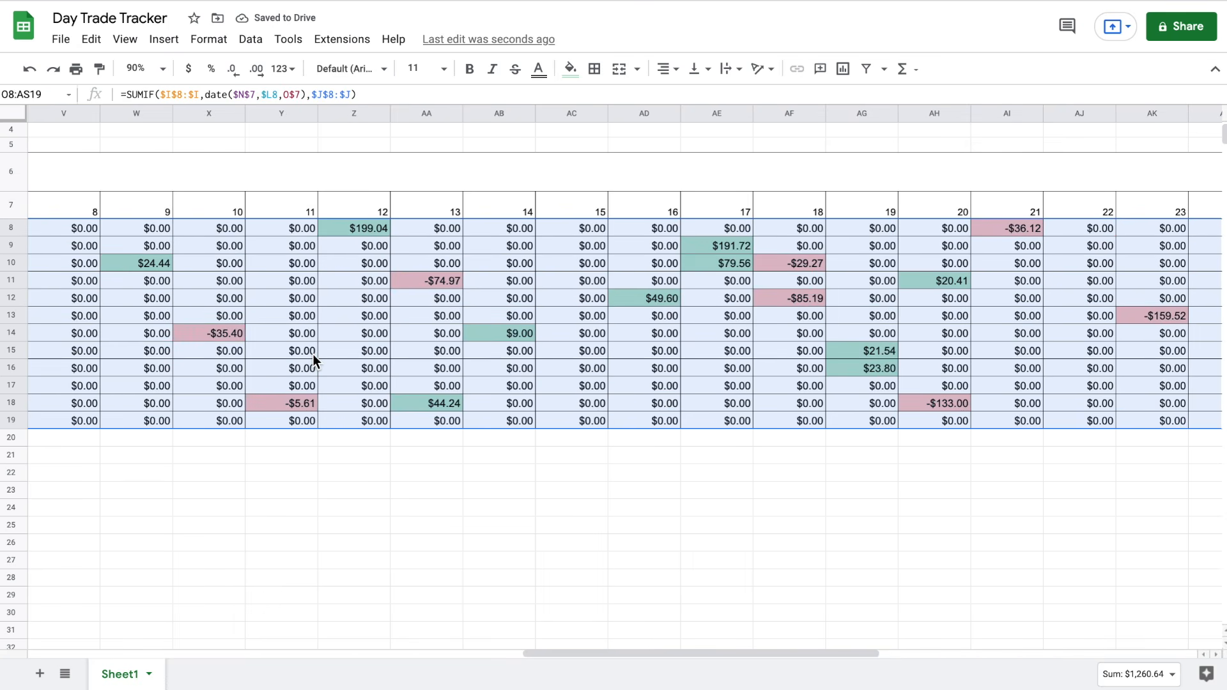
scroll(313, 354, left, 2)
click(664, 69)
click(686, 95)
scroll(480, 323, left, 8)
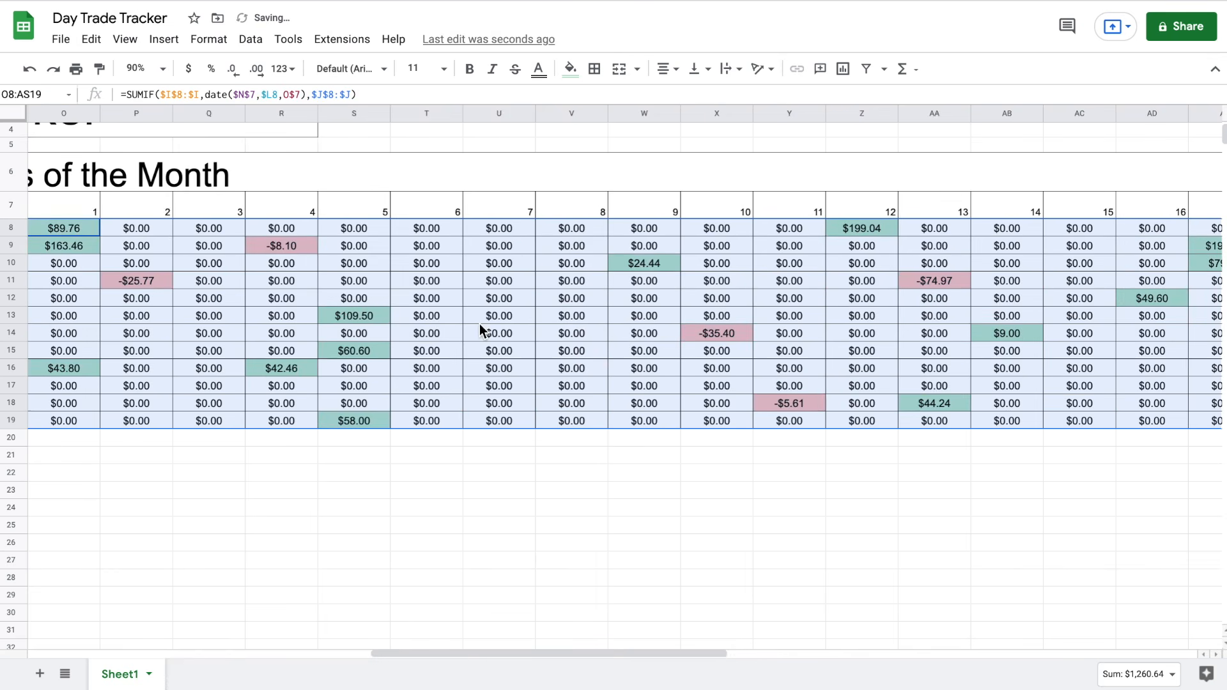
click(325, 316)
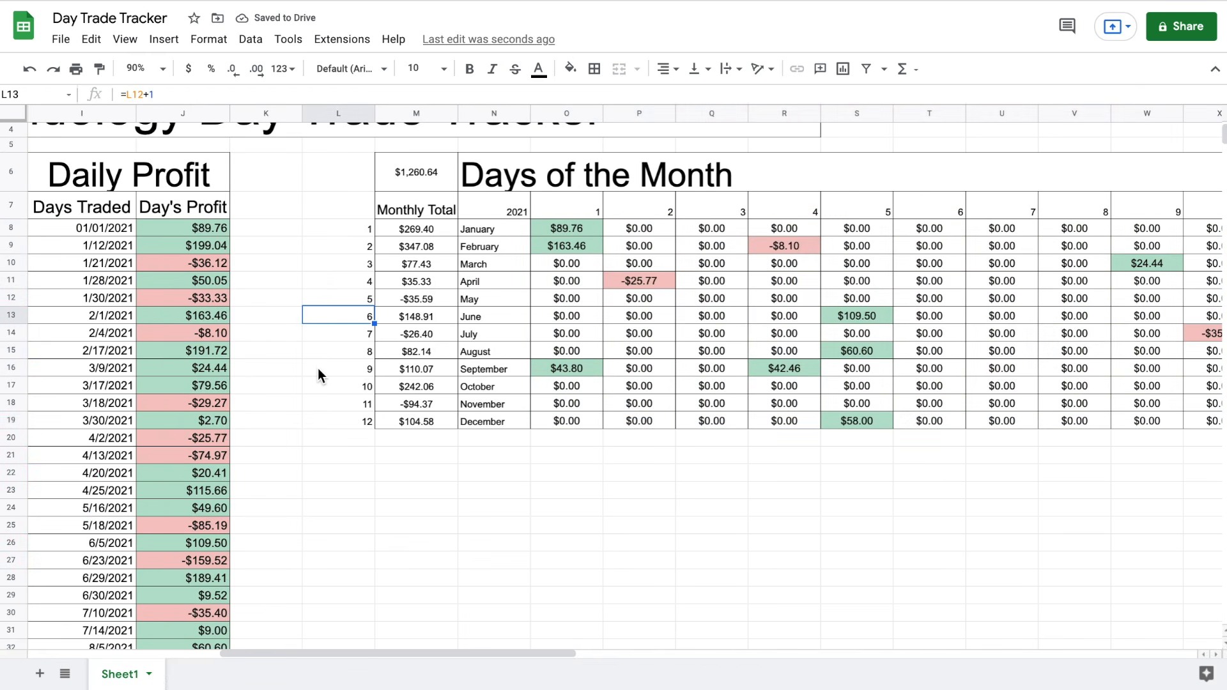
Set the font size of the yearly total in M6 to 14
scroll(317, 368, up, 1)
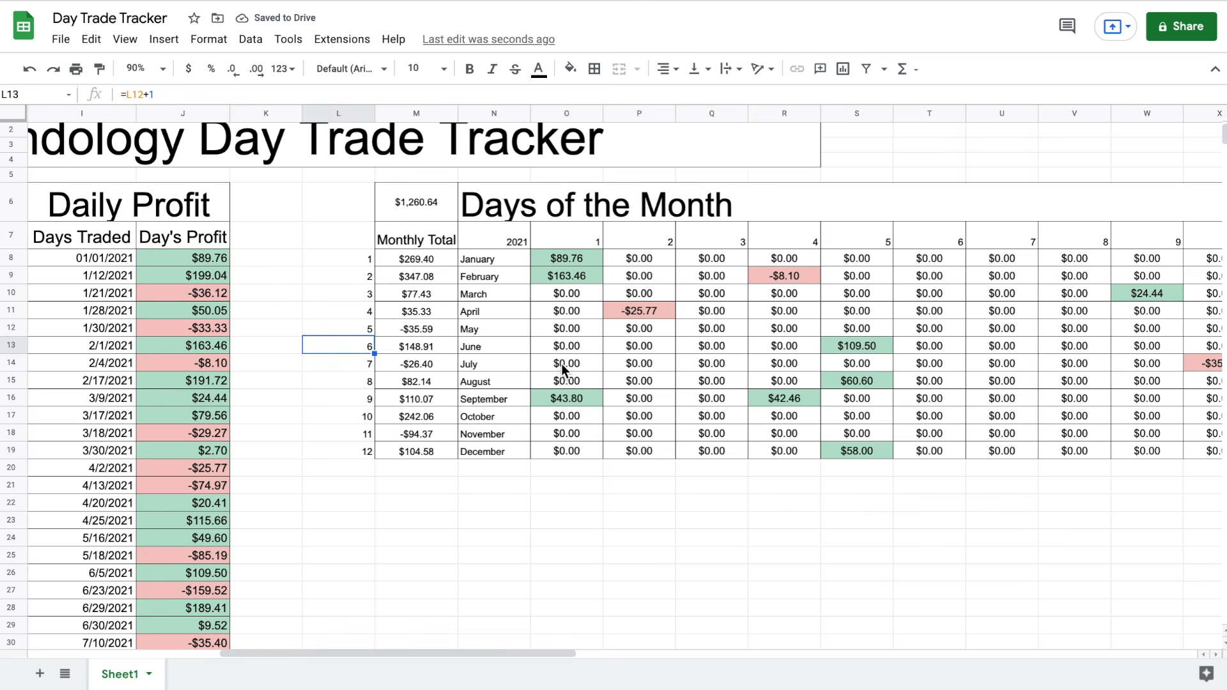
click(427, 203)
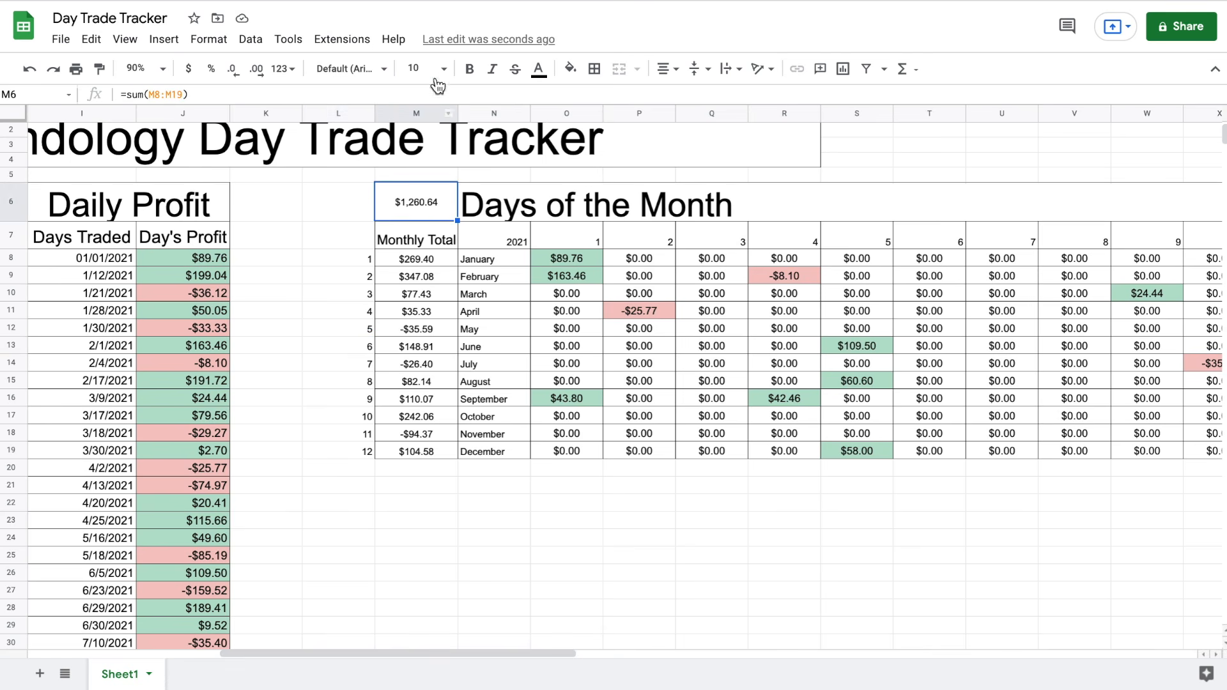
click(443, 68)
click(421, 276)
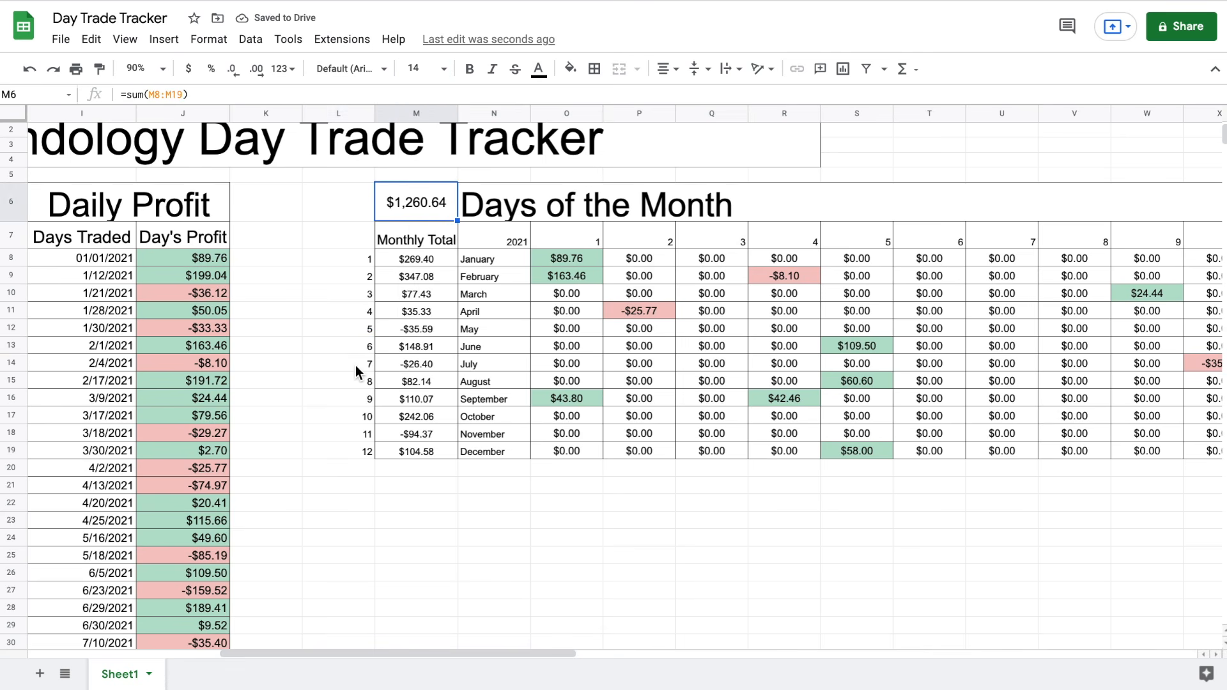
Create a conditional formatting rule for the Monthly Total values in M8:M19 that fills values greater than 0 with green
drag(438, 255, 431, 455)
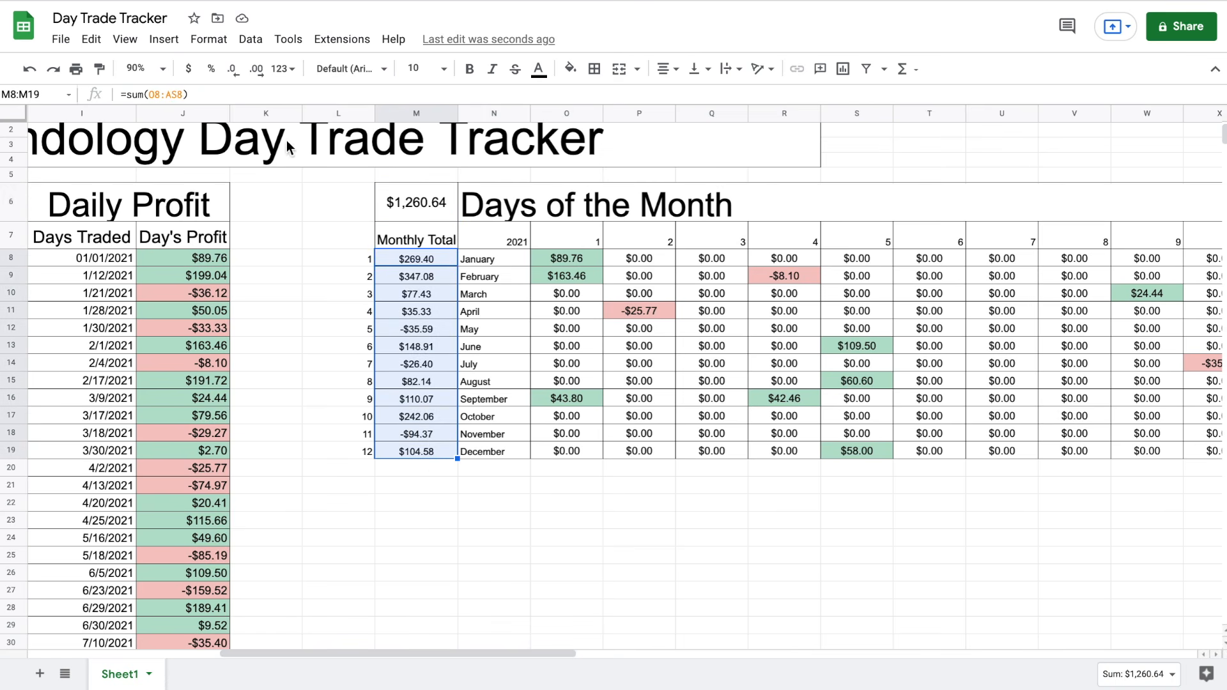
click(216, 45)
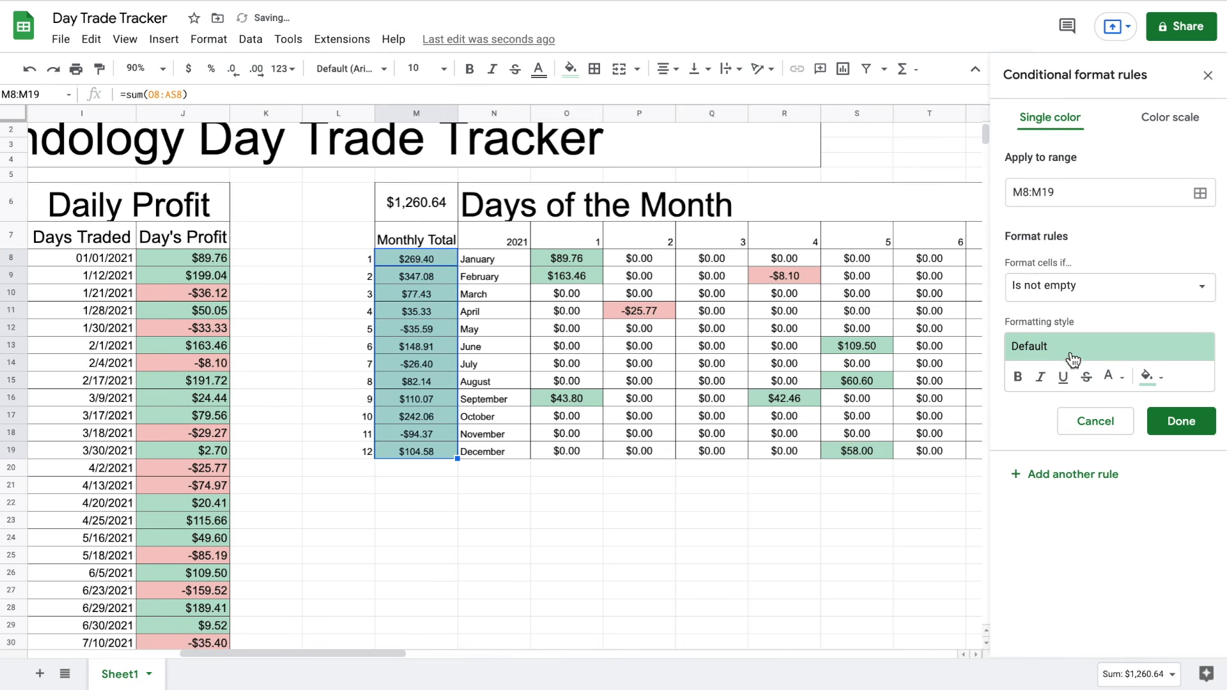
click(1150, 289)
click(1106, 556)
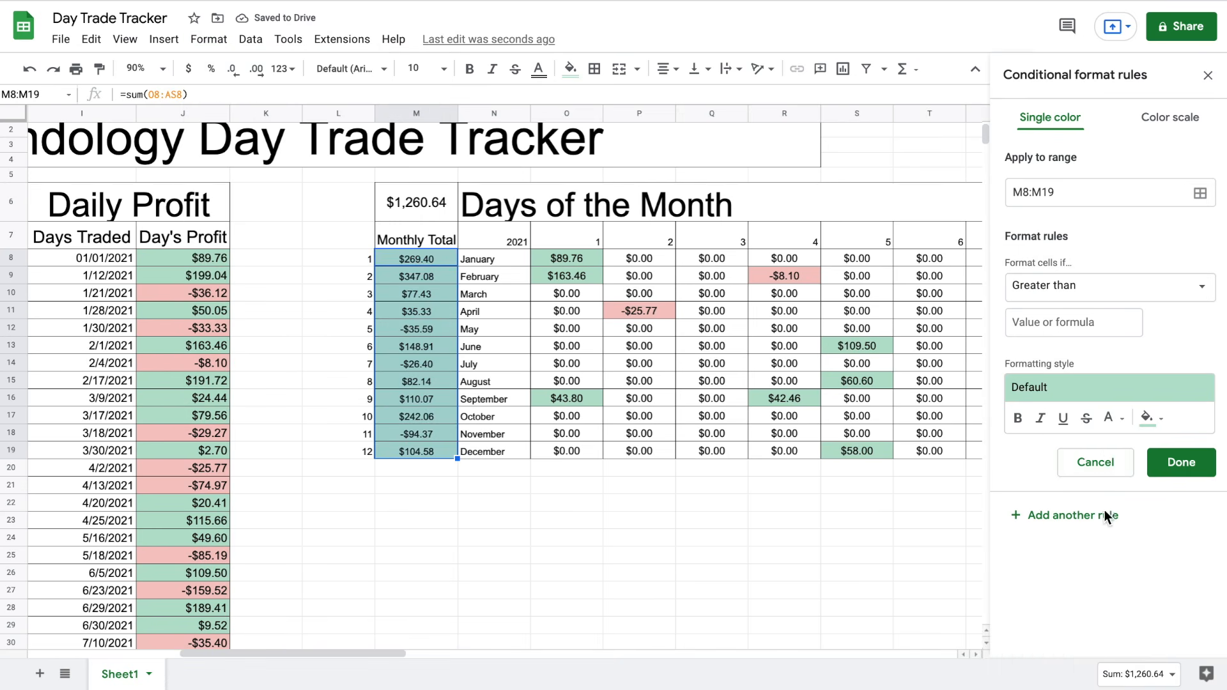
click(1096, 328)
text(0)
Add another rule for M8:M19 that fills values less than 0 with red, and deselect the range
click(1072, 529)
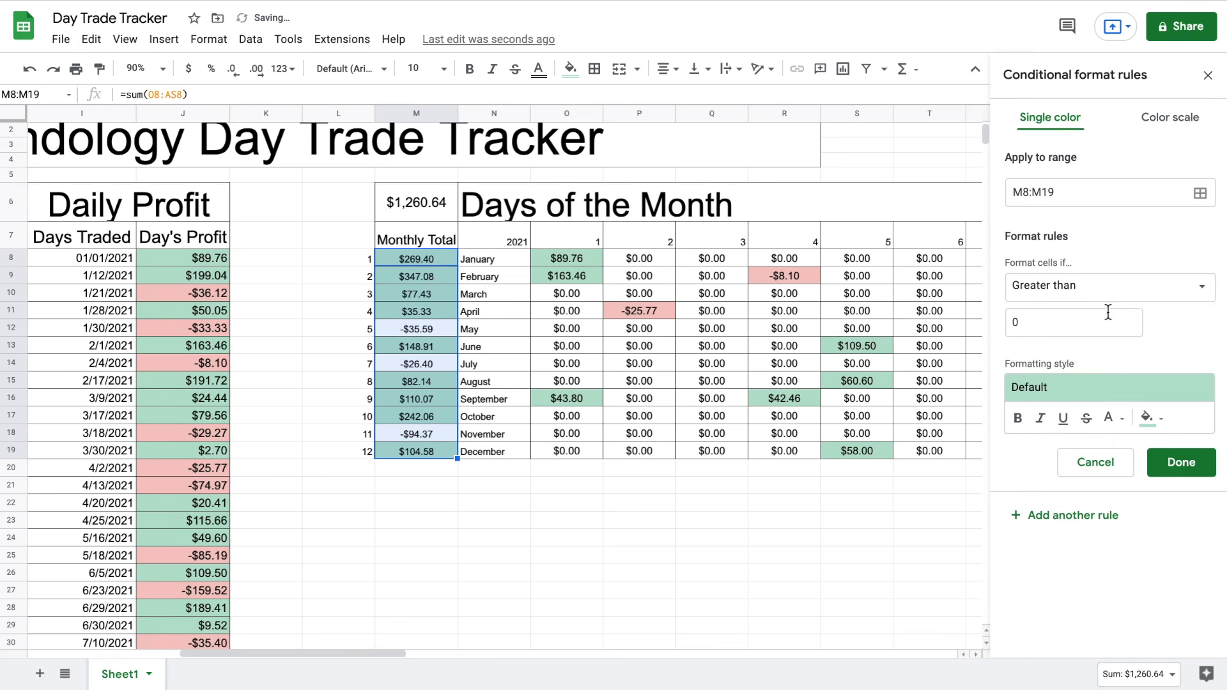
click(1112, 291)
click(1110, 355)
click(1105, 387)
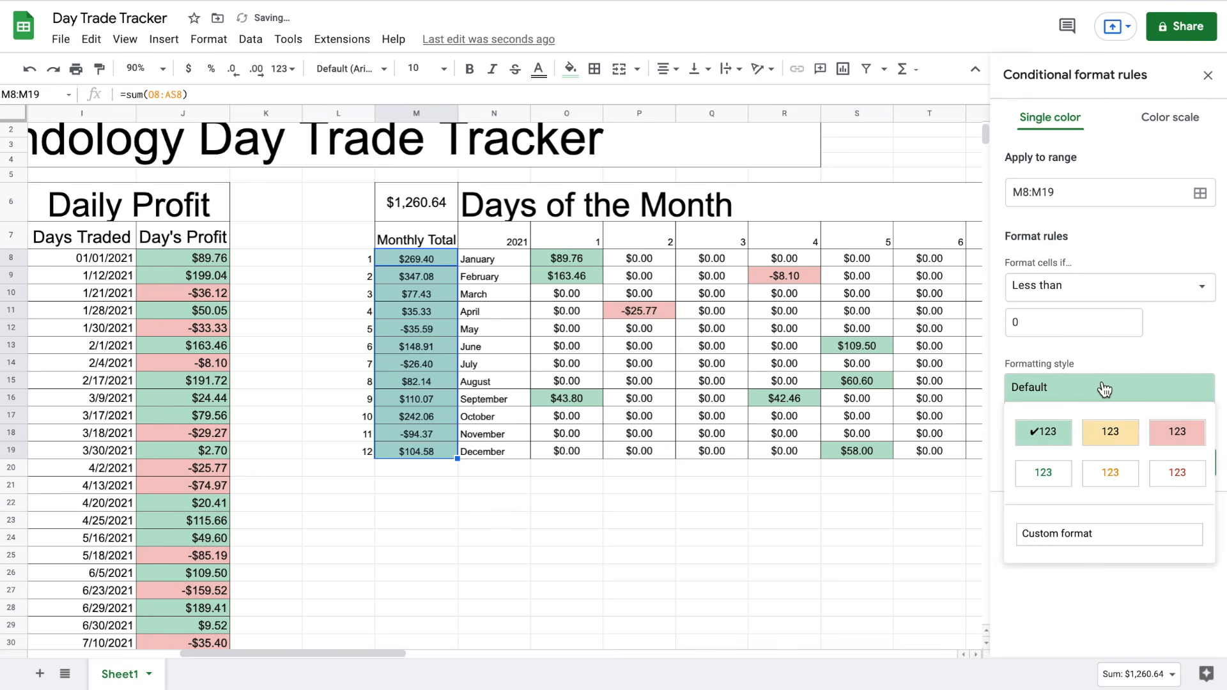
click(1177, 431)
click(1182, 461)
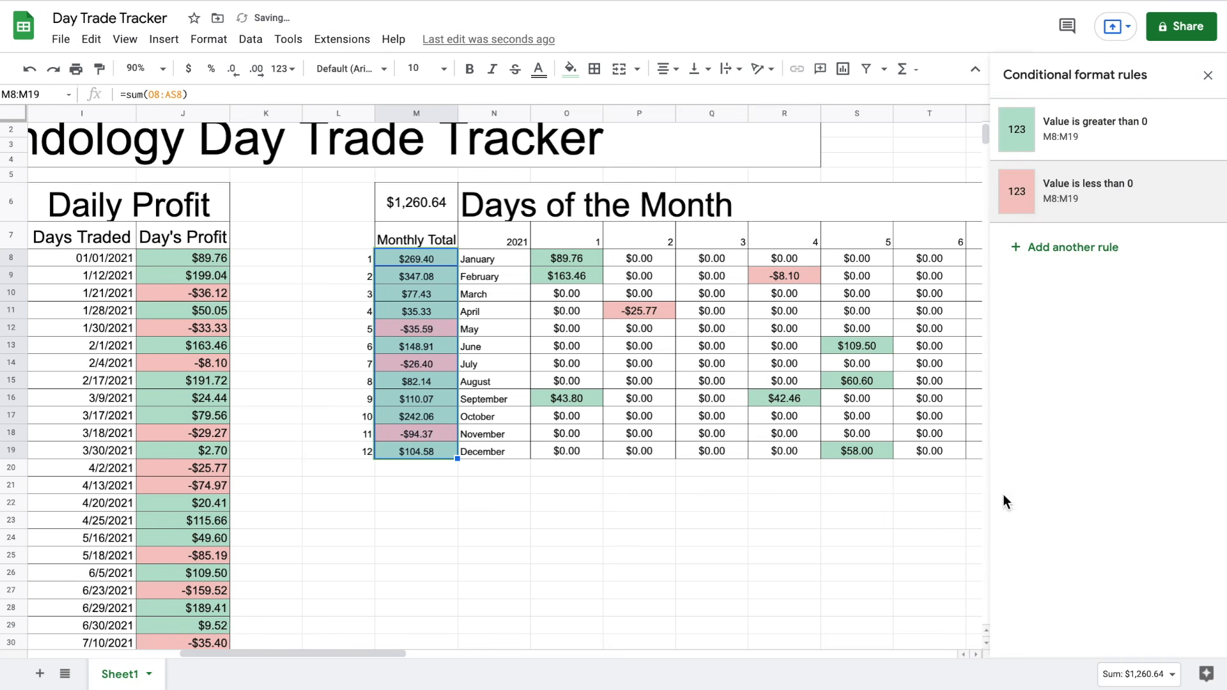
click(703, 502)
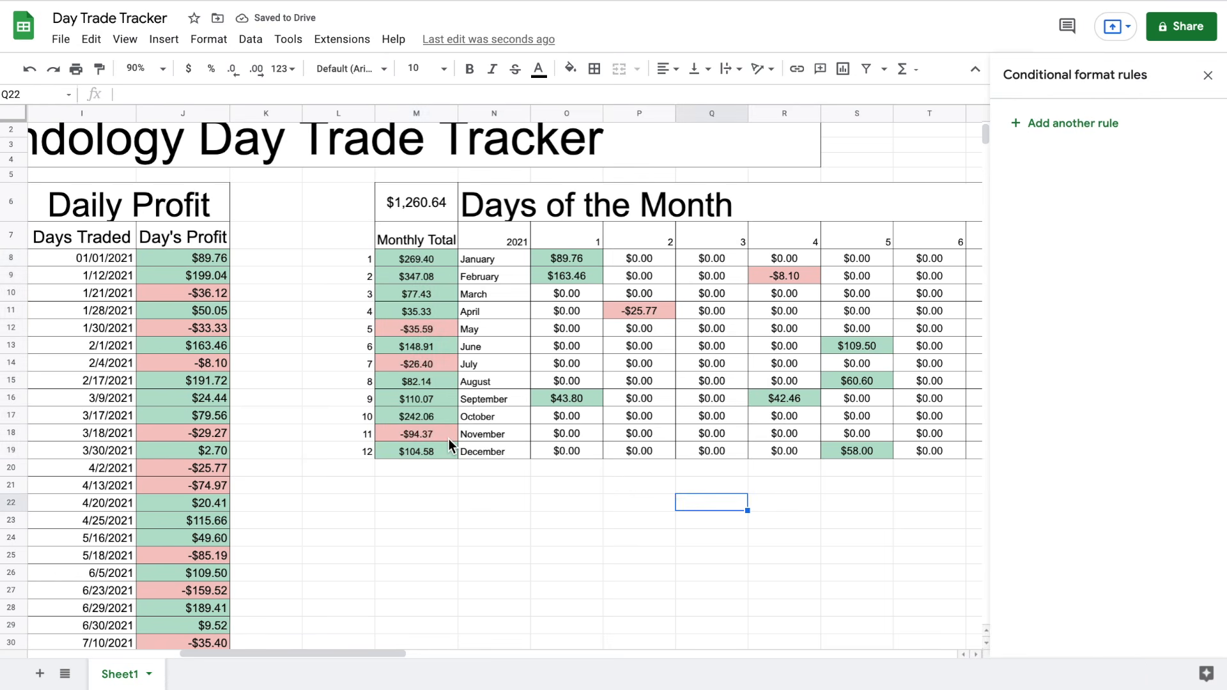
Select the Win/Loss values in G8:G55 of the Trades Placed table
scroll(448, 439, left, 5)
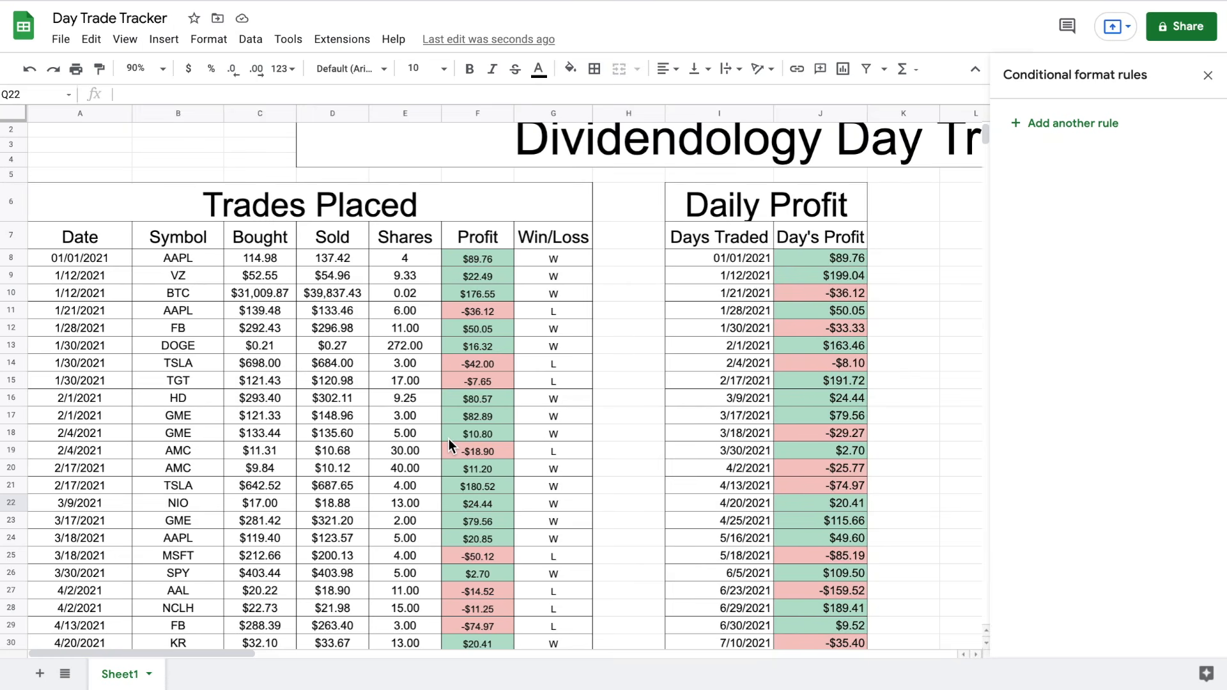
click(573, 258)
key(ctrl+shift+Down)
scroll(572, 258, up, 8)
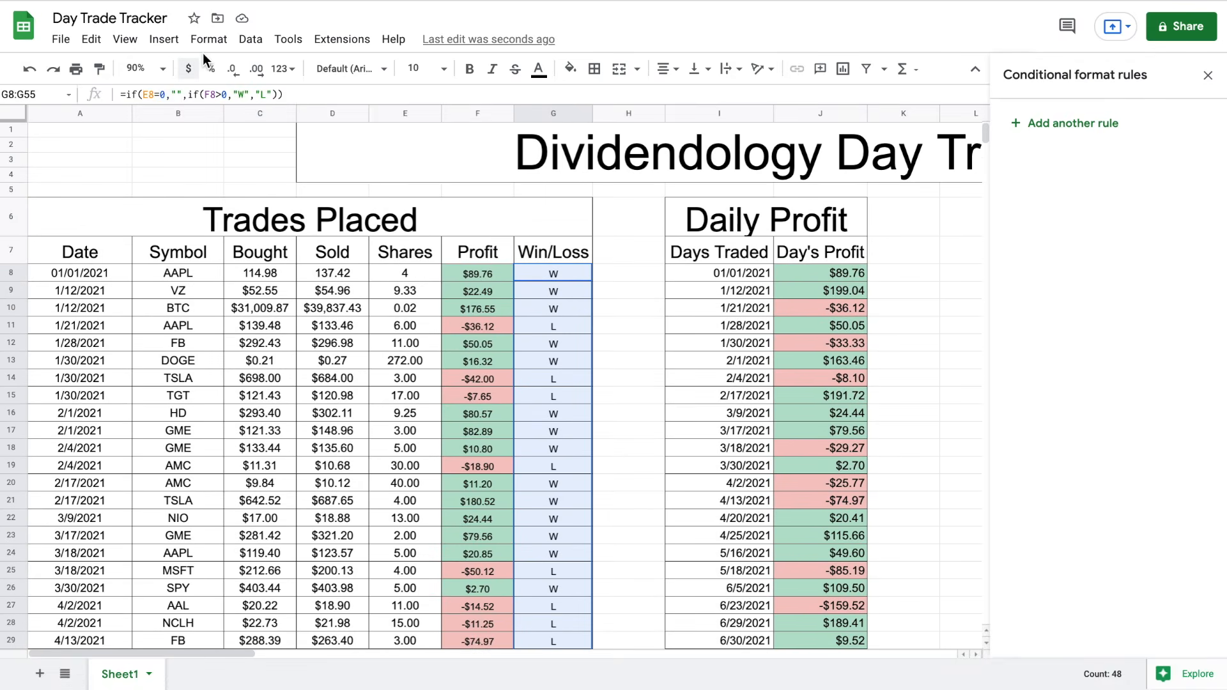
Try to fill the Win/Loss formula down from G55 to G61, and undo the fill
scroll(501, 382, down, 9)
scroll(501, 382, down, 1)
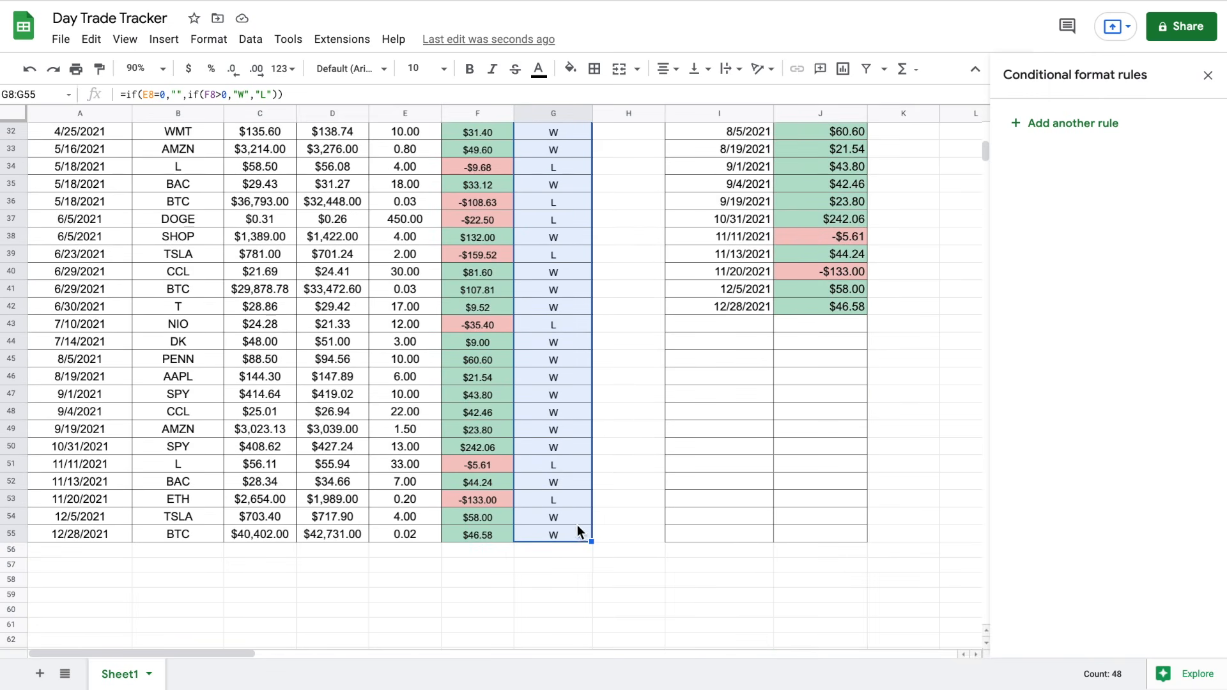
drag(589, 626, 589, 627)
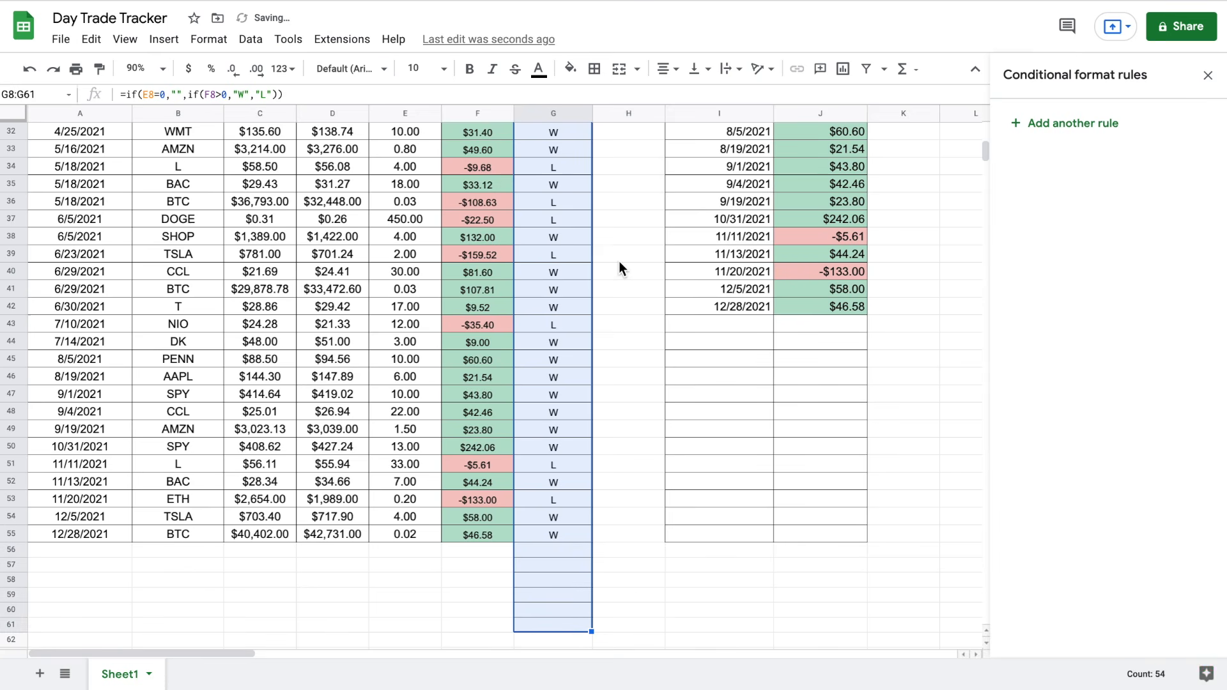
key(ctrl+z)
scroll(623, 326, up, 10)
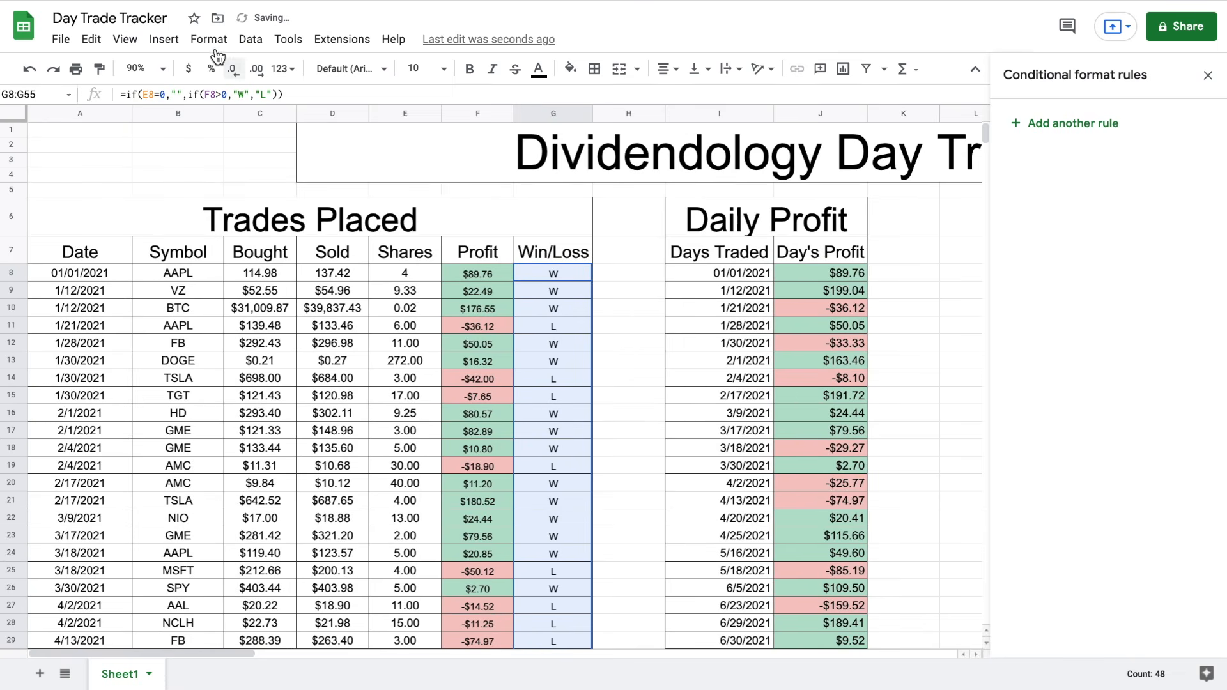
Create a conditional formatting rule for G8:G55 that fills cells whose text contains W with green
click(209, 39)
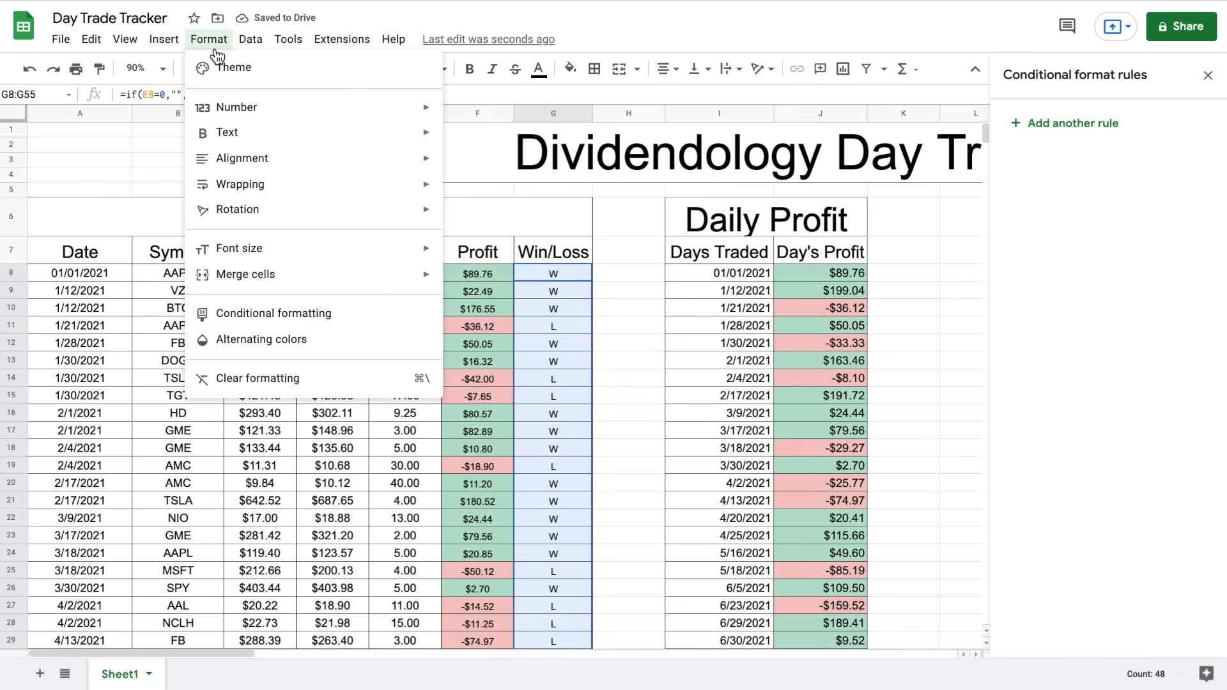
click(333, 312)
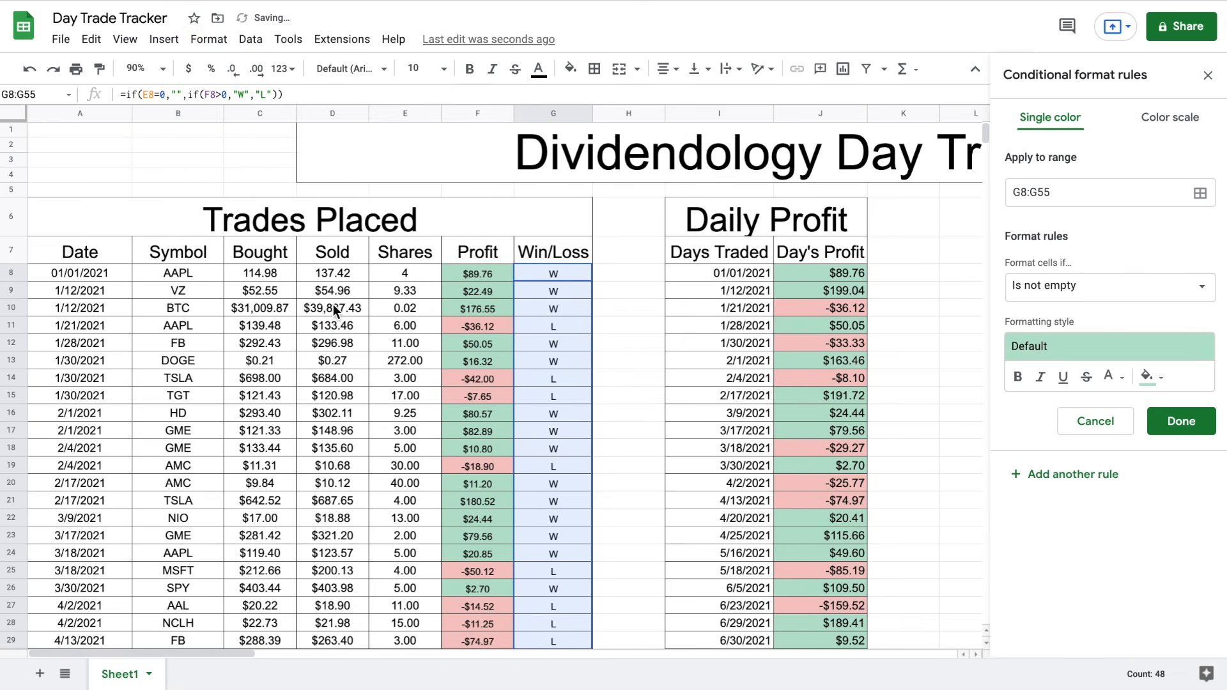
click(1123, 354)
click(1122, 356)
click(1093, 288)
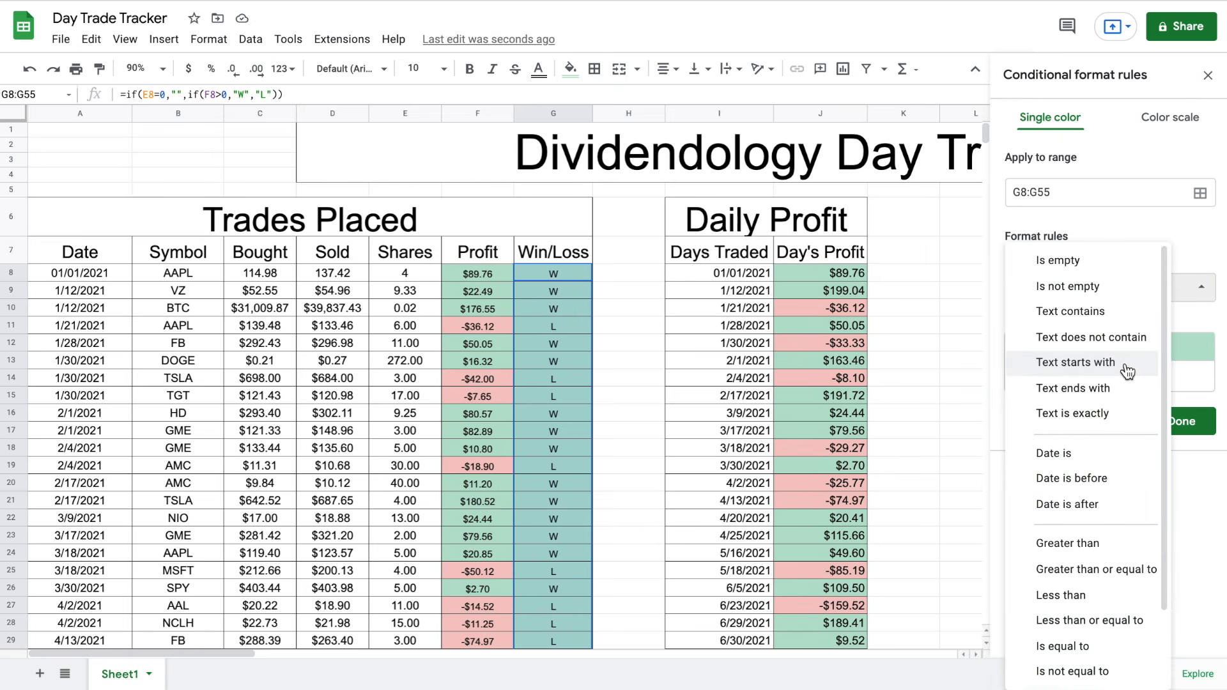
click(1117, 313)
click(1115, 324)
text(W)
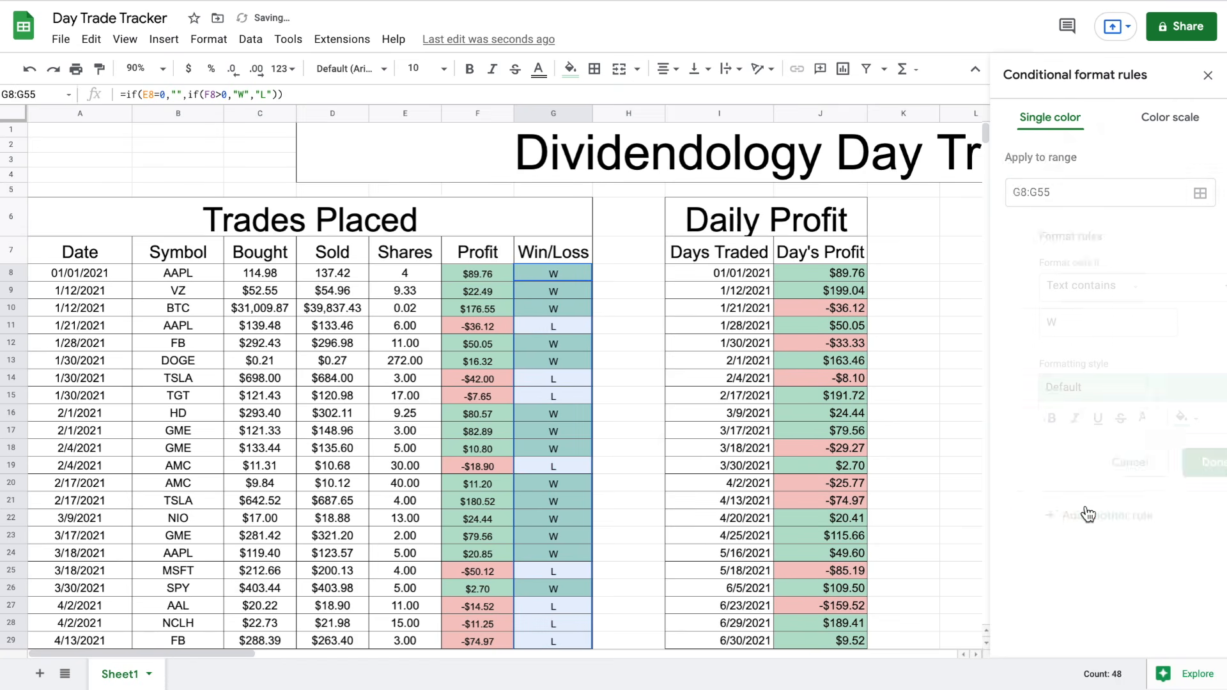
Add another rule for G8:G55 that fills cells whose text contains L with red
click(1124, 293)
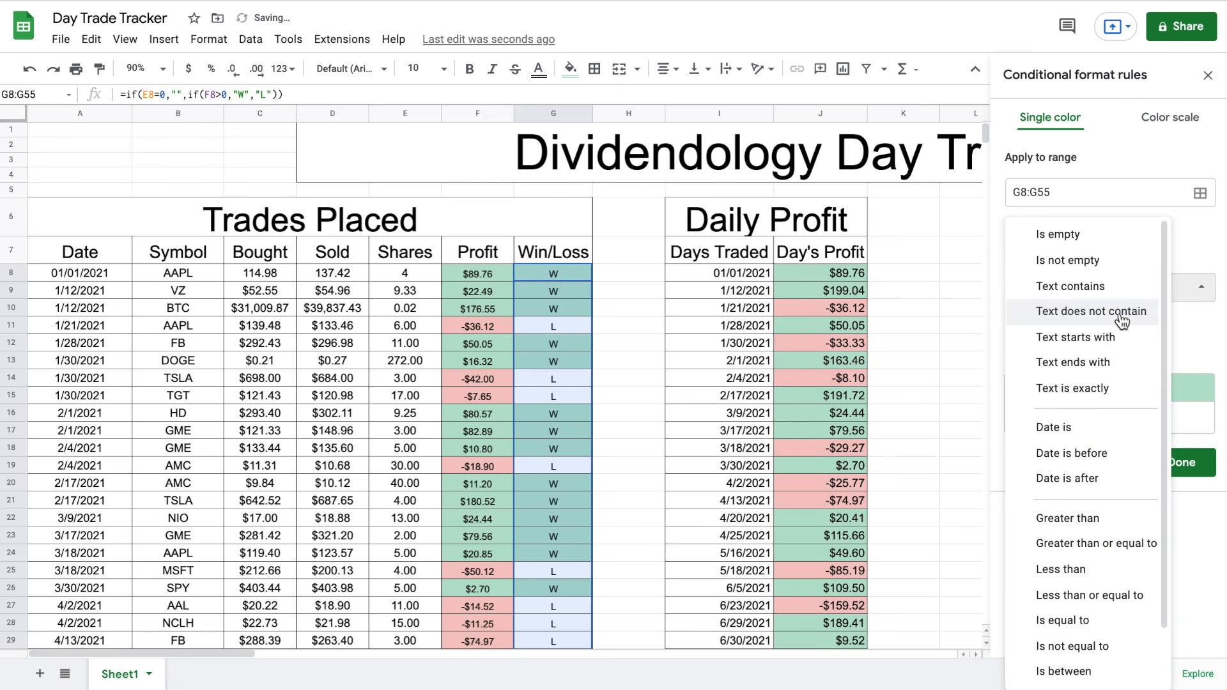
click(1103, 289)
click(1095, 323)
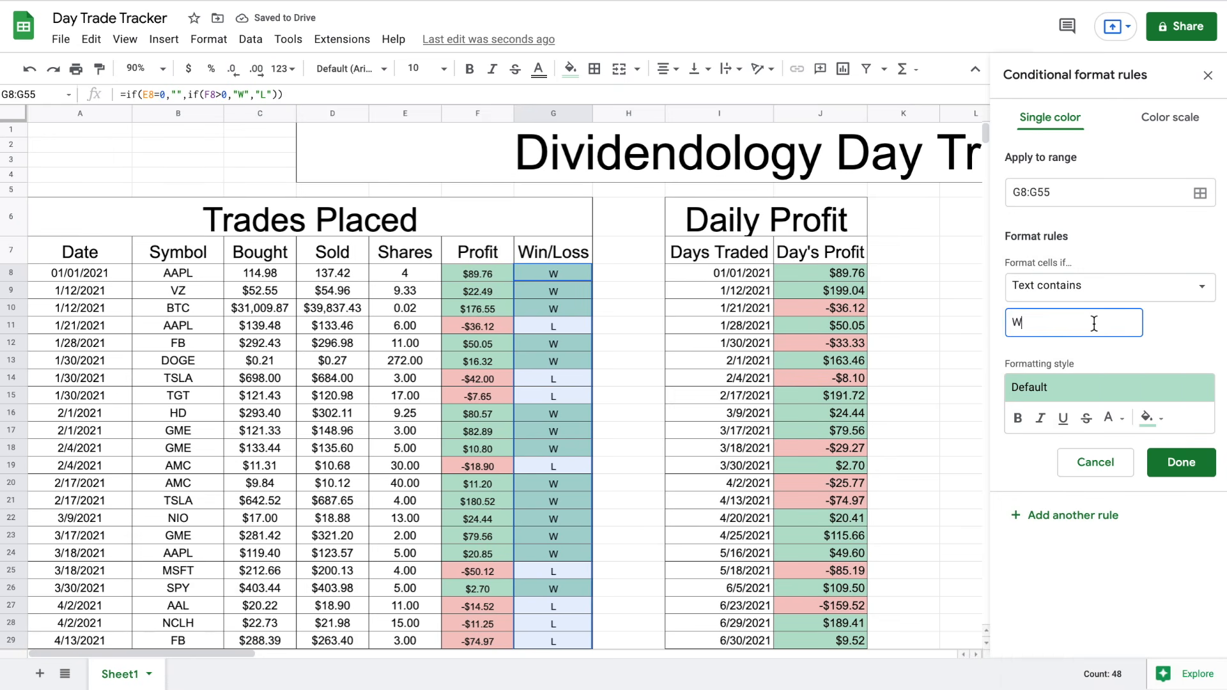
key(BackSpace)
text(L)
click(1107, 386)
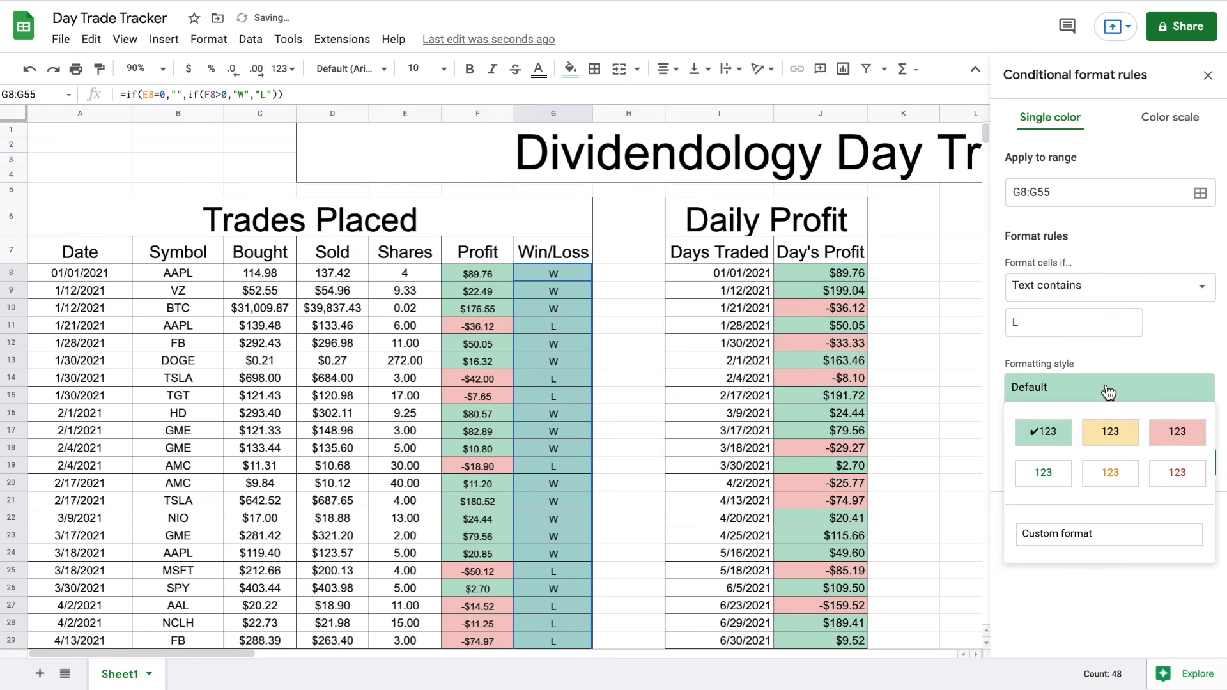
click(1169, 428)
click(1173, 471)
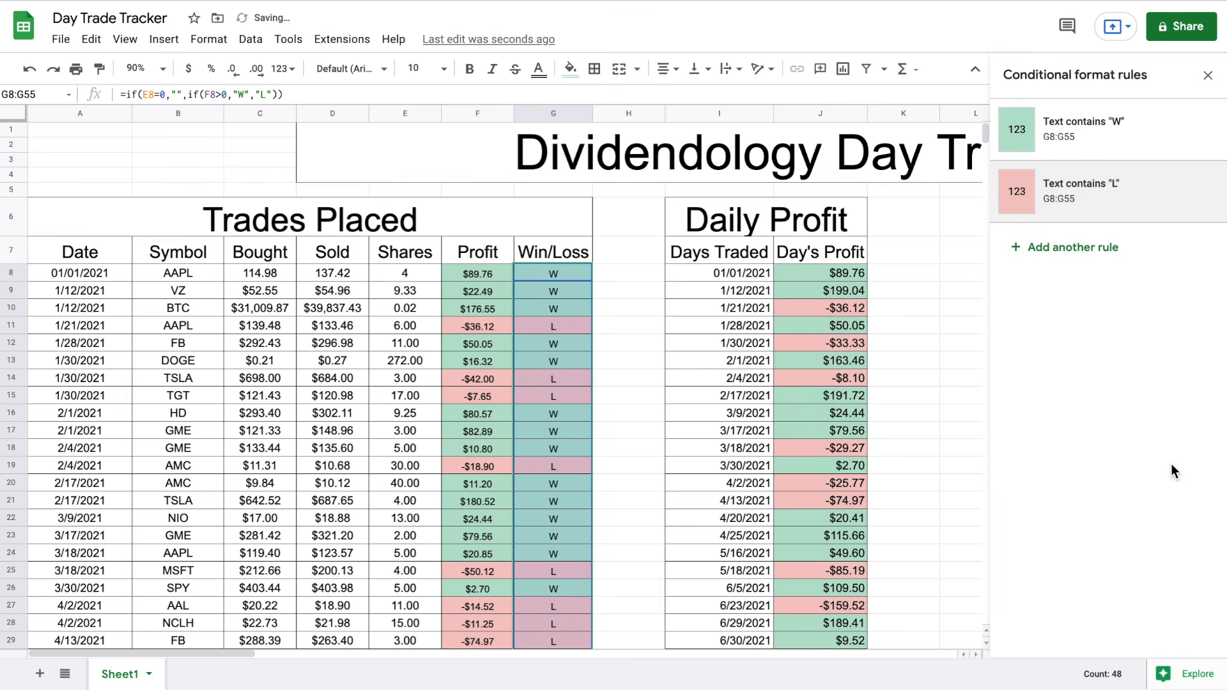
Close the conditional formatting rules and undo both Win/Loss color rules on G8:G55
click(1208, 75)
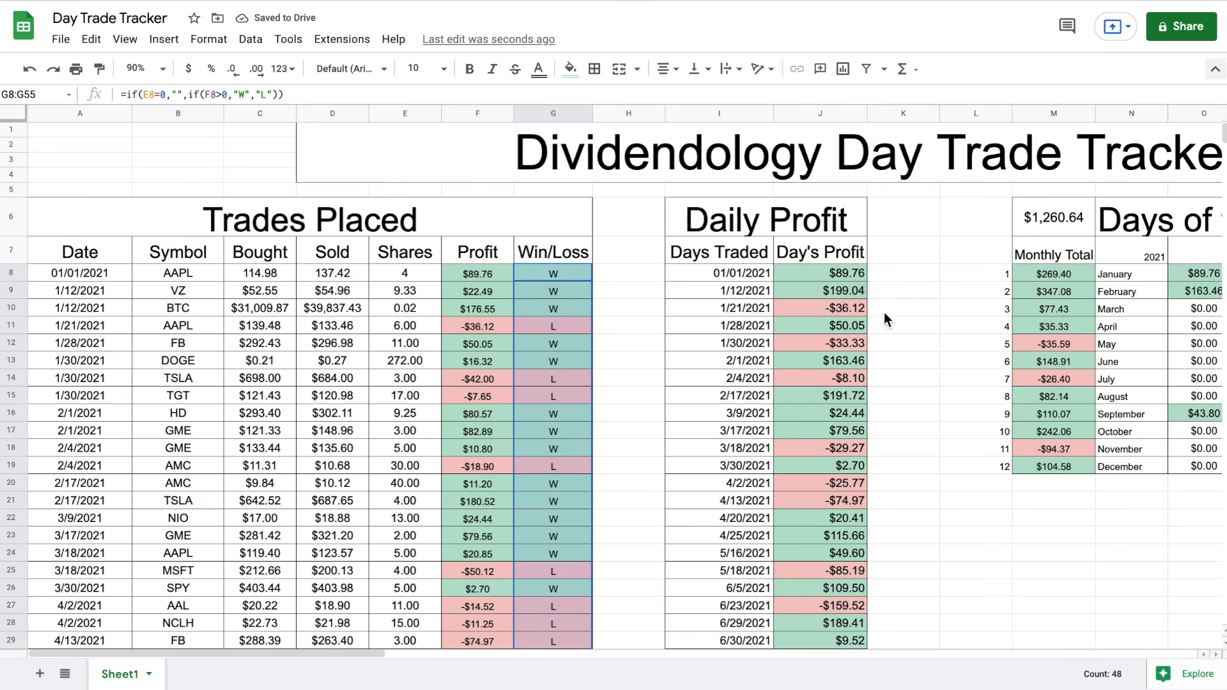
click(651, 333)
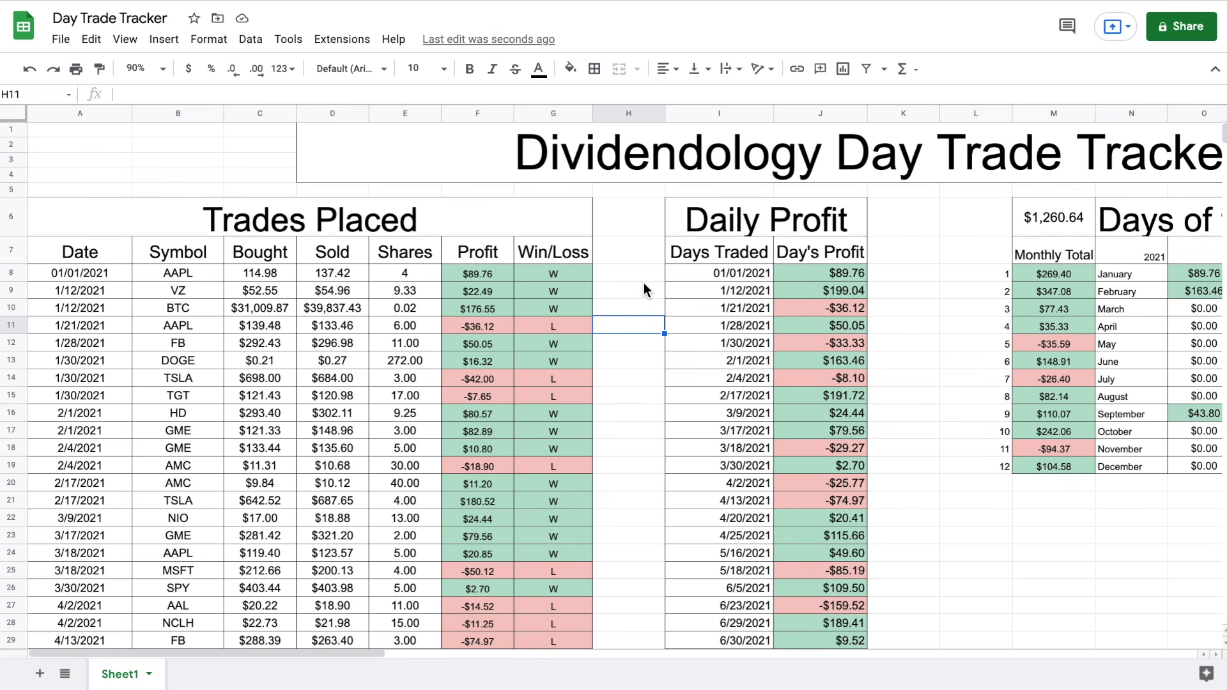
key(ctrl+z)
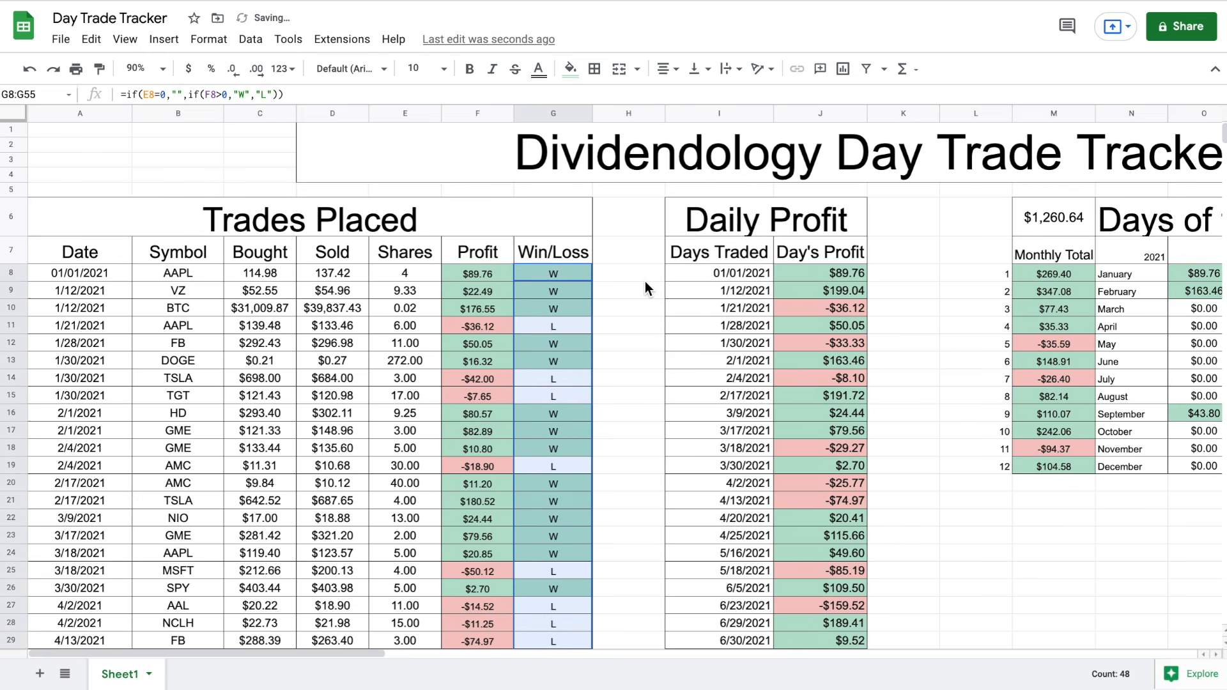
key(ctrl+z)
key(ctrl+z)
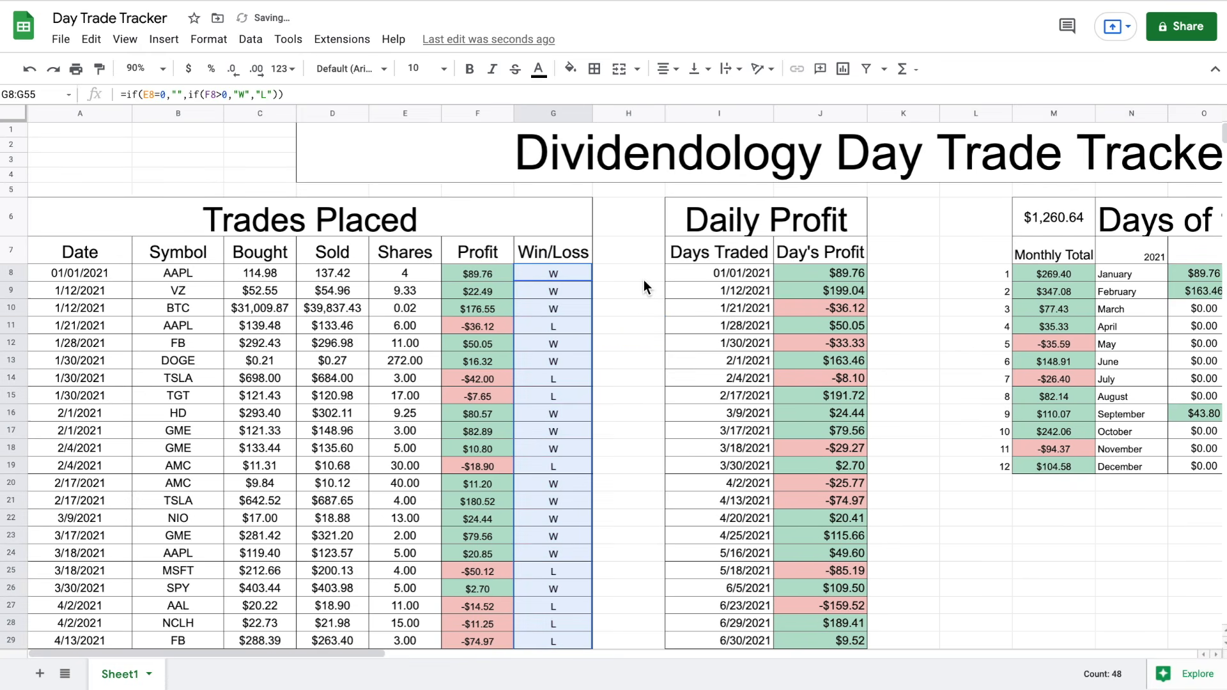
click(643, 280)
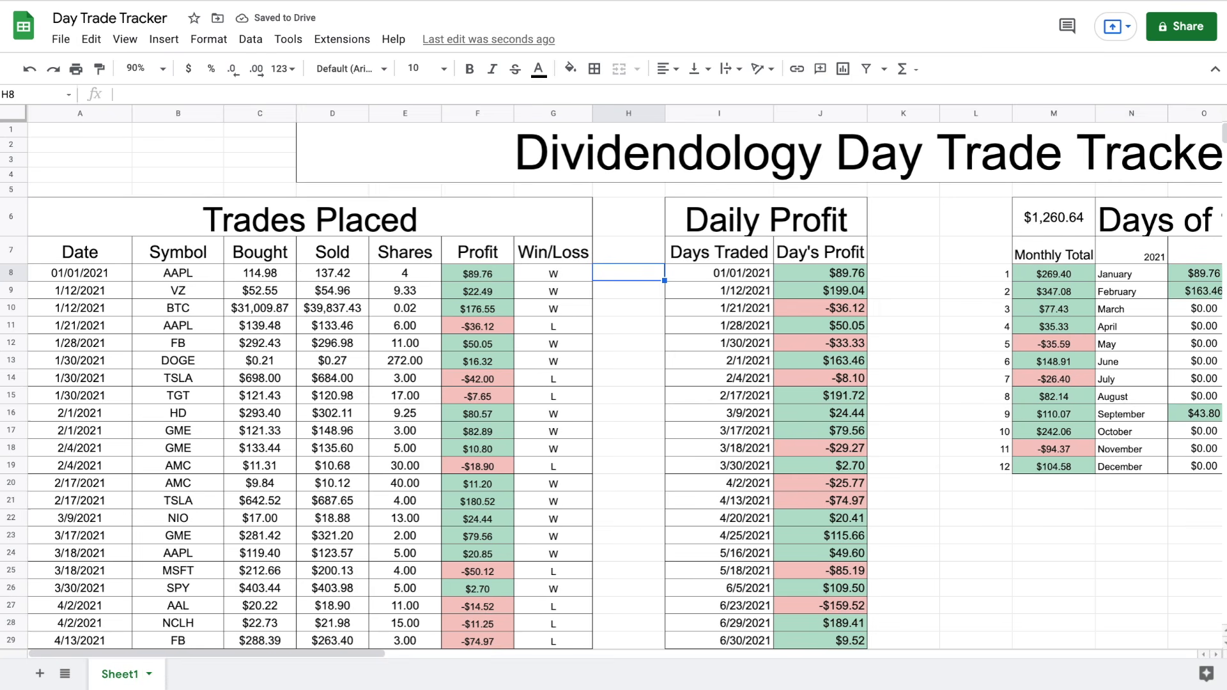
Merge M22:N23 into one cell and M24:N27 into another below the monthly calendar grid
scroll(998, 481, down, 2)
scroll(999, 482, right, 6)
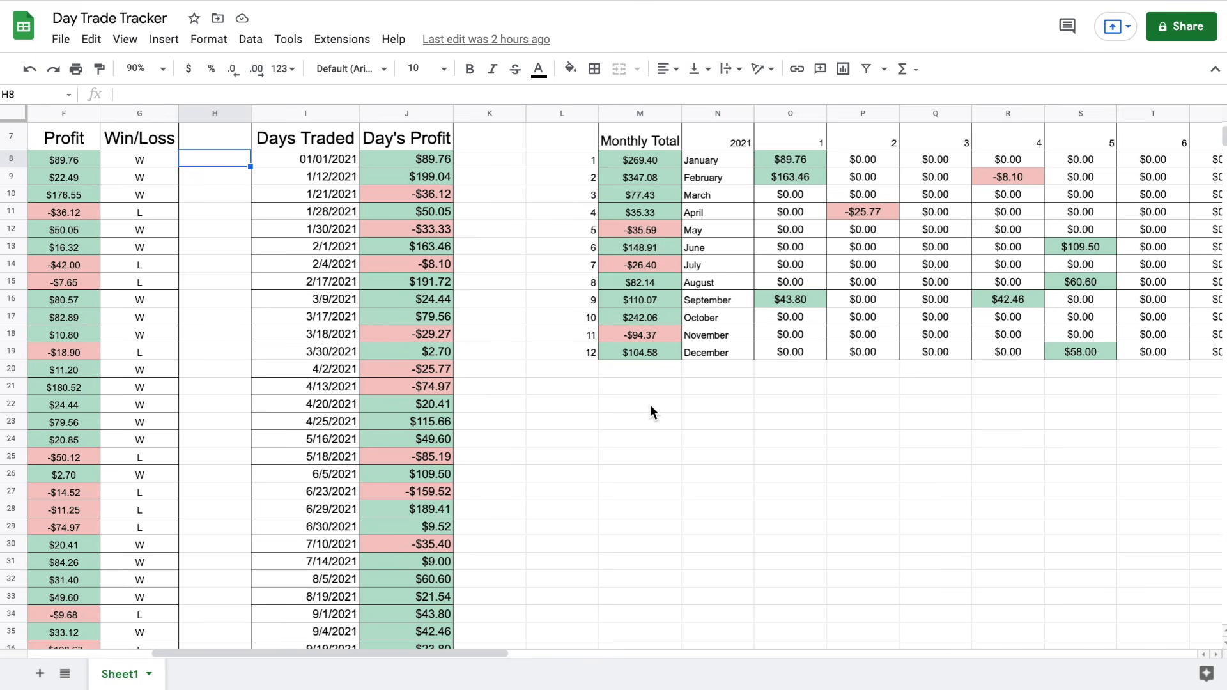
drag(649, 404, 692, 427)
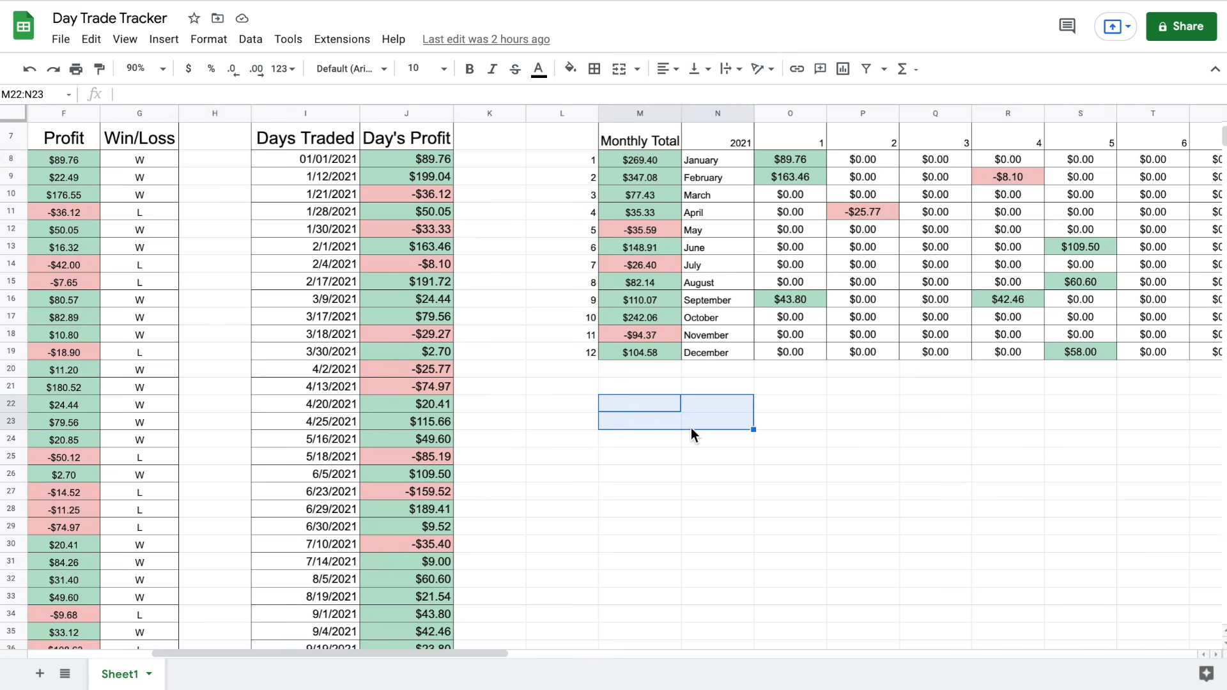
click(623, 83)
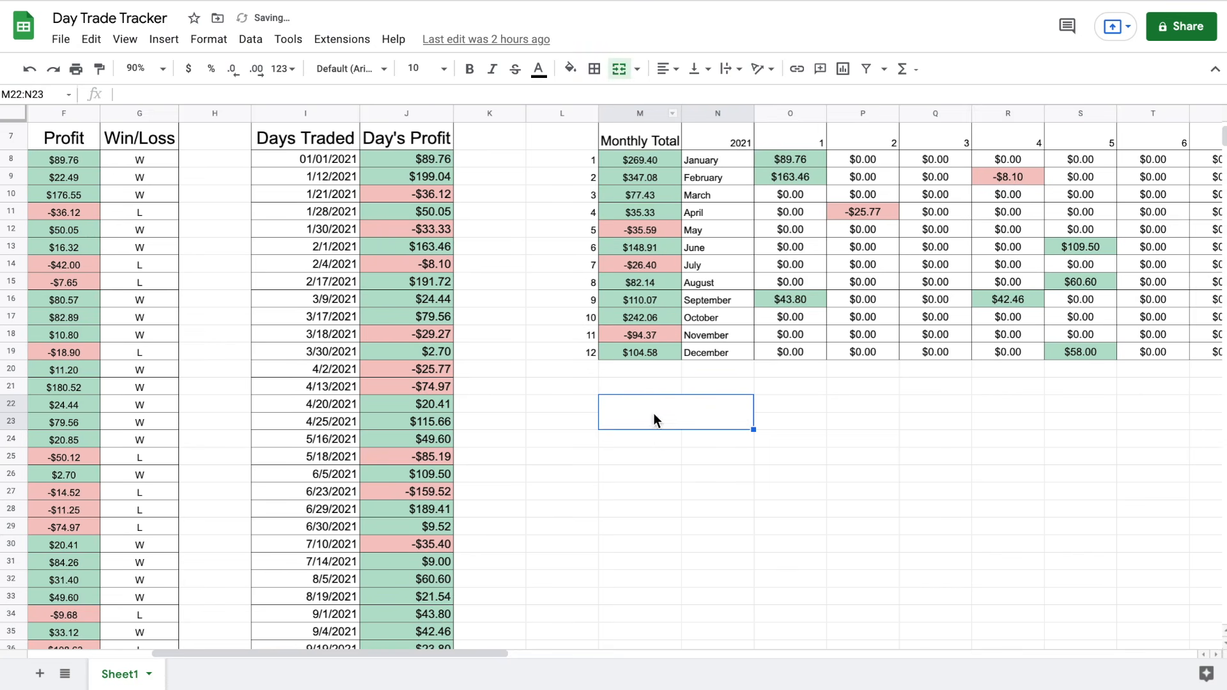
click(654, 436)
drag(671, 439, 703, 496)
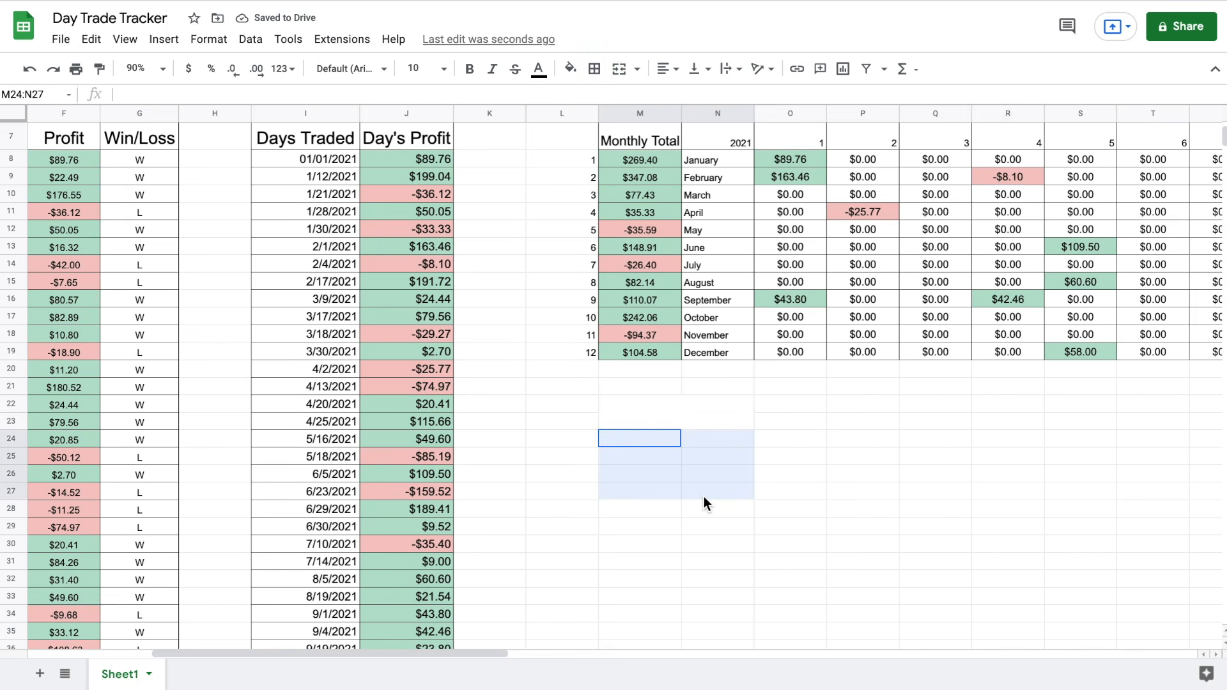
click(617, 75)
Add outer borders around the merged cells M22:N23 and M24:N27
click(681, 405)
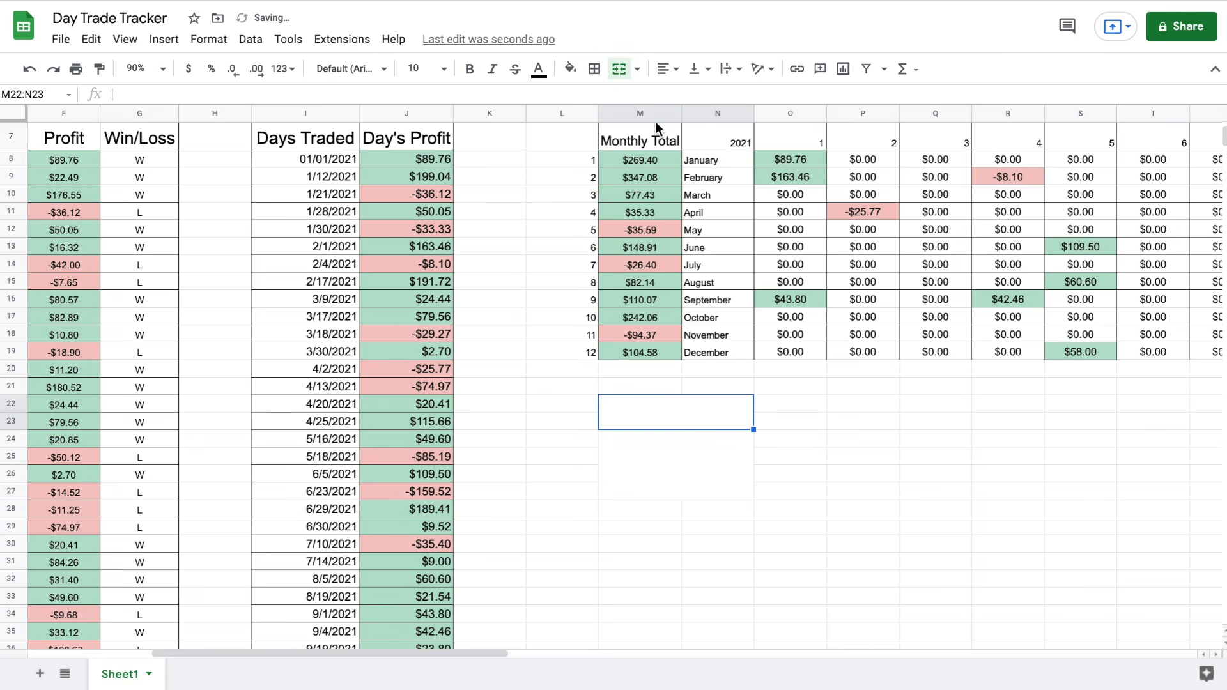
click(594, 68)
click(685, 103)
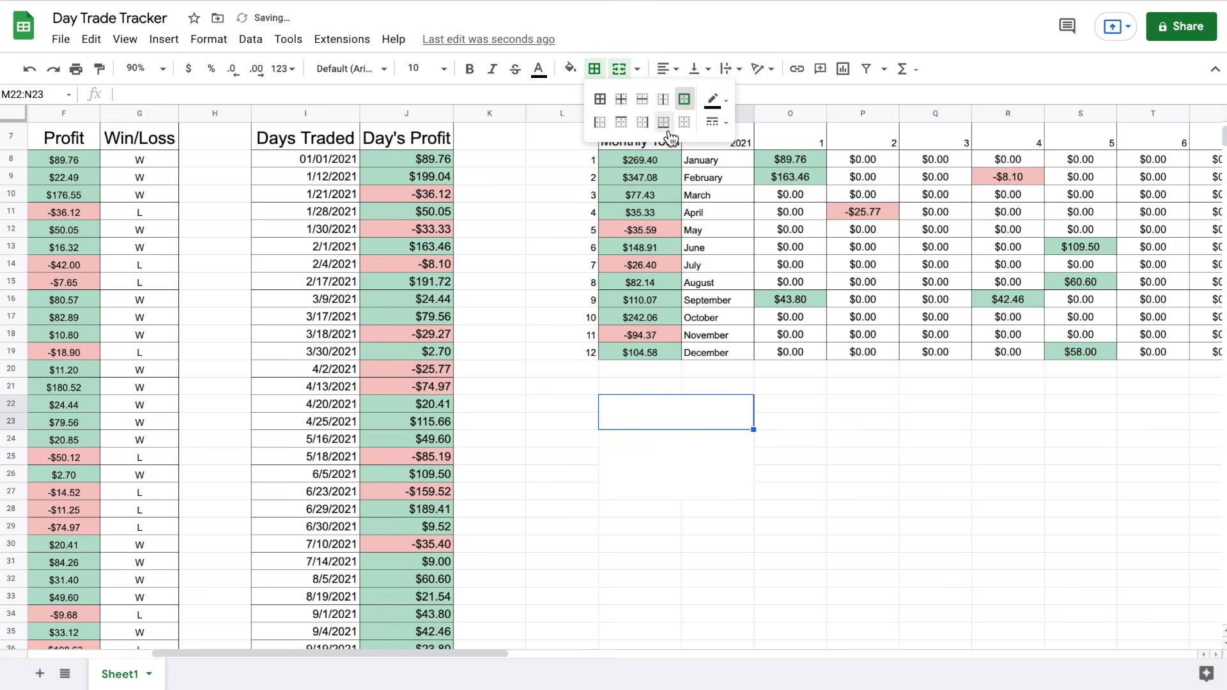
click(664, 458)
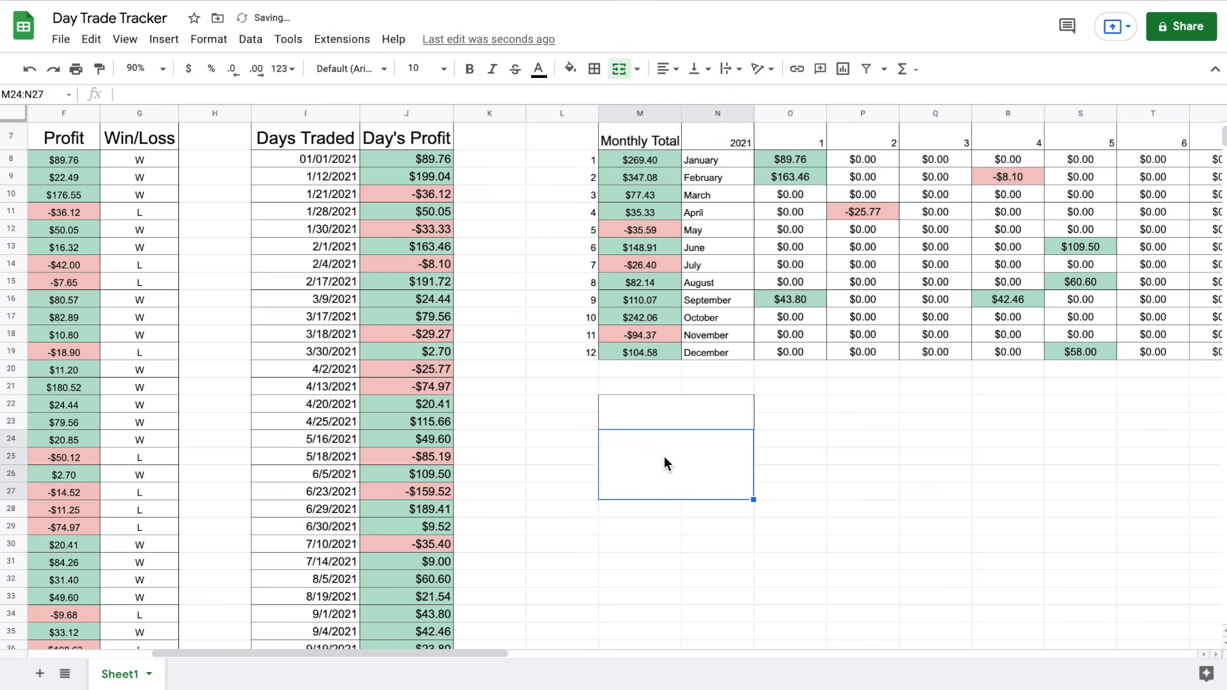
click(594, 69)
Merge O22:P23 into one cell and outline it with an outer border
click(807, 405)
drag(803, 403, 843, 421)
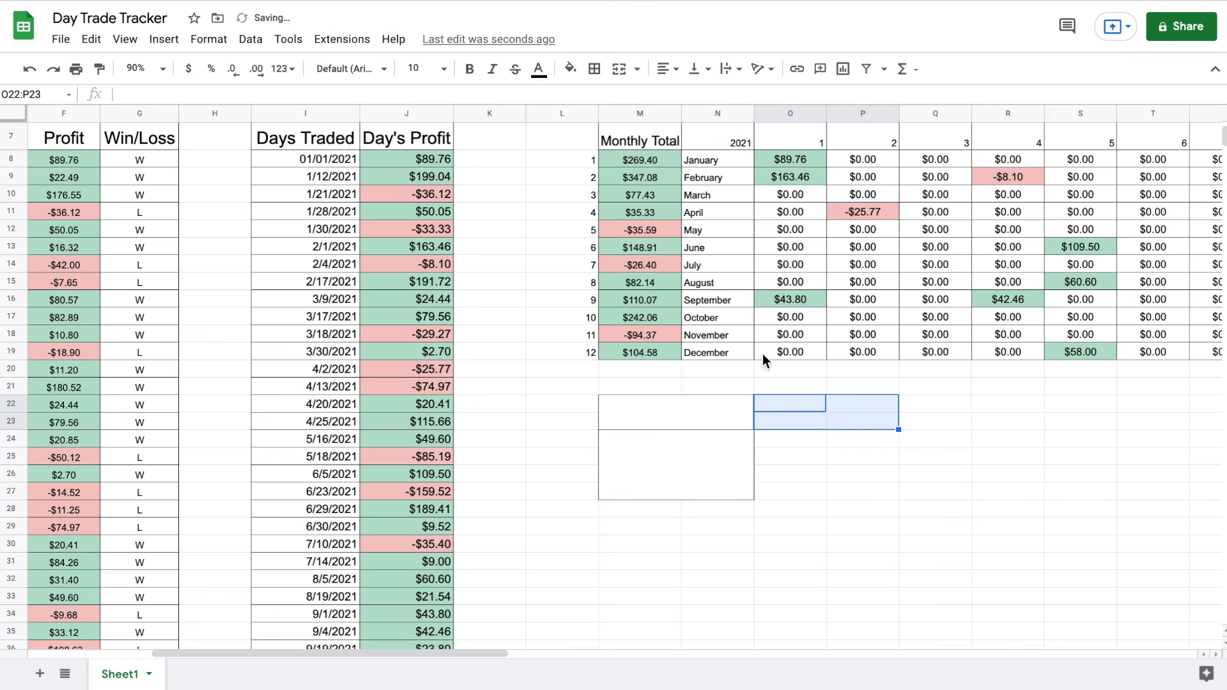
click(618, 69)
click(594, 68)
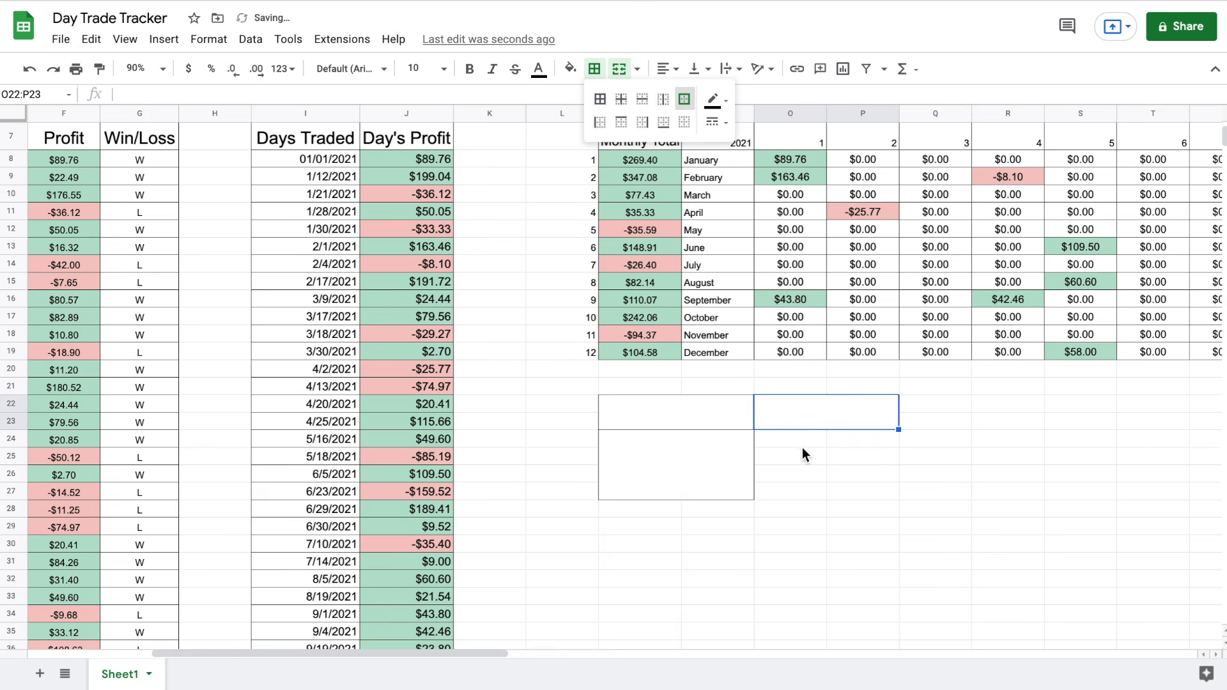
Merge O24:P27 into one cell and give it an outer border
drag(800, 440, 839, 501)
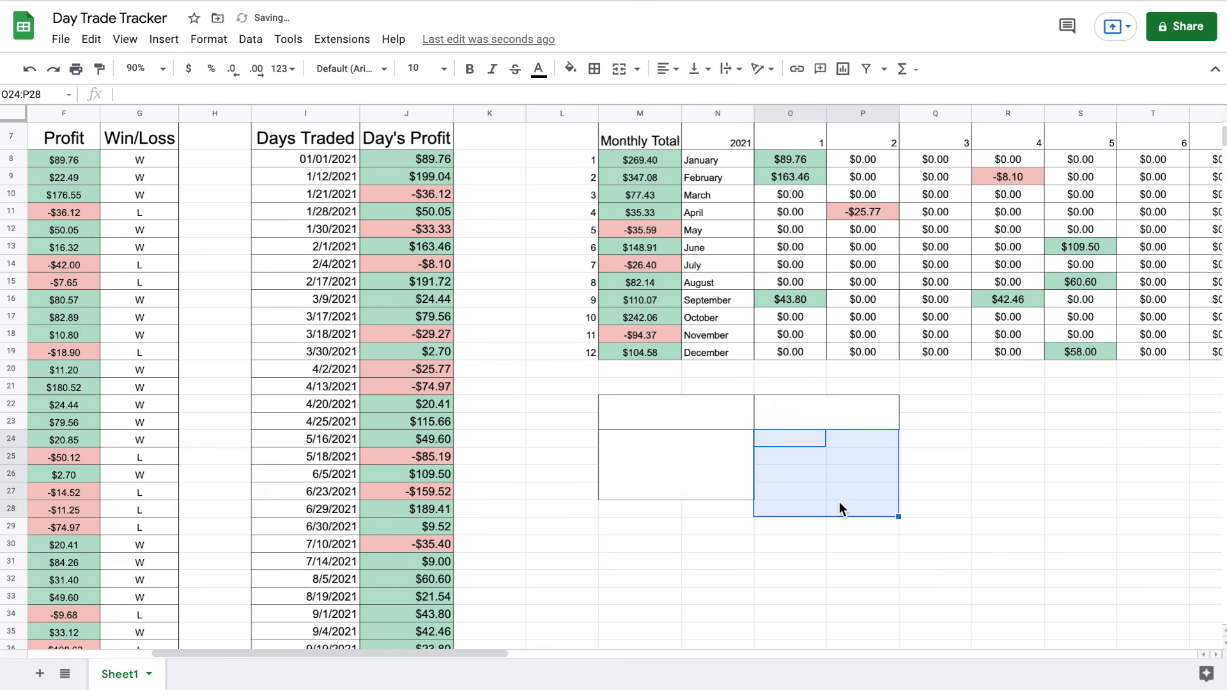
click(790, 440)
drag(818, 439, 833, 493)
click(619, 70)
click(594, 69)
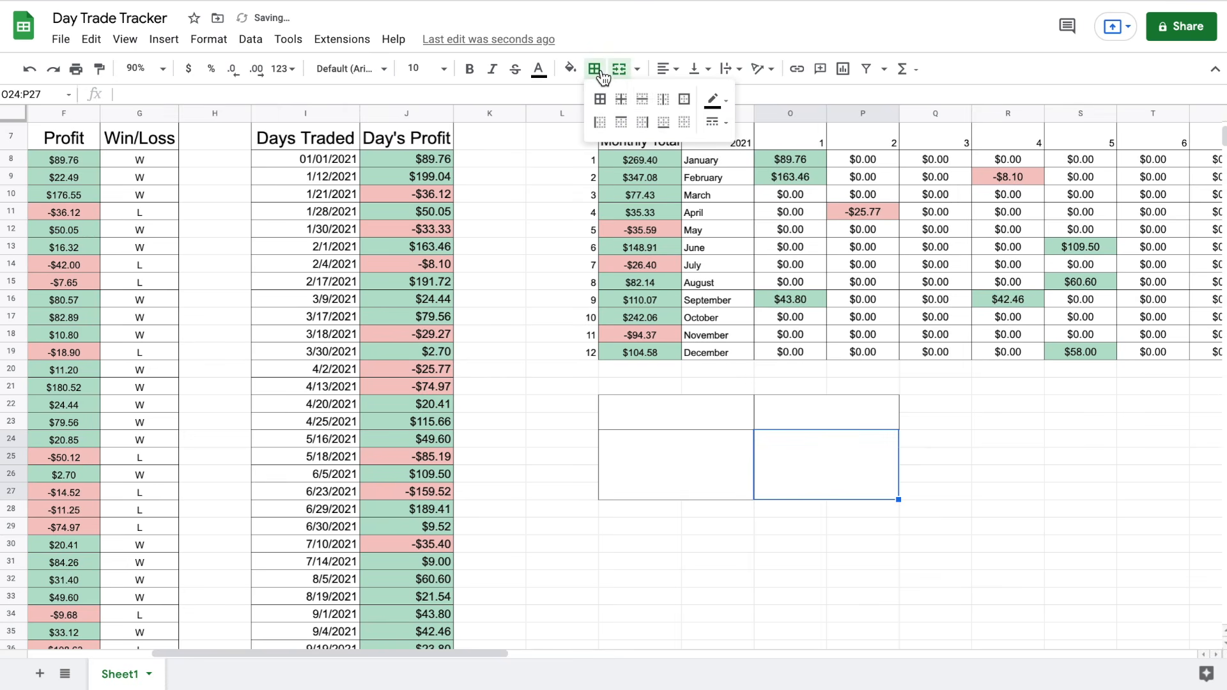
Enter the headings "Win Amount Total" in M22:N23 and "Loss Amount Total" in O22:P23
click(651, 414)
double_click(651, 412)
text(Win Amount Total)
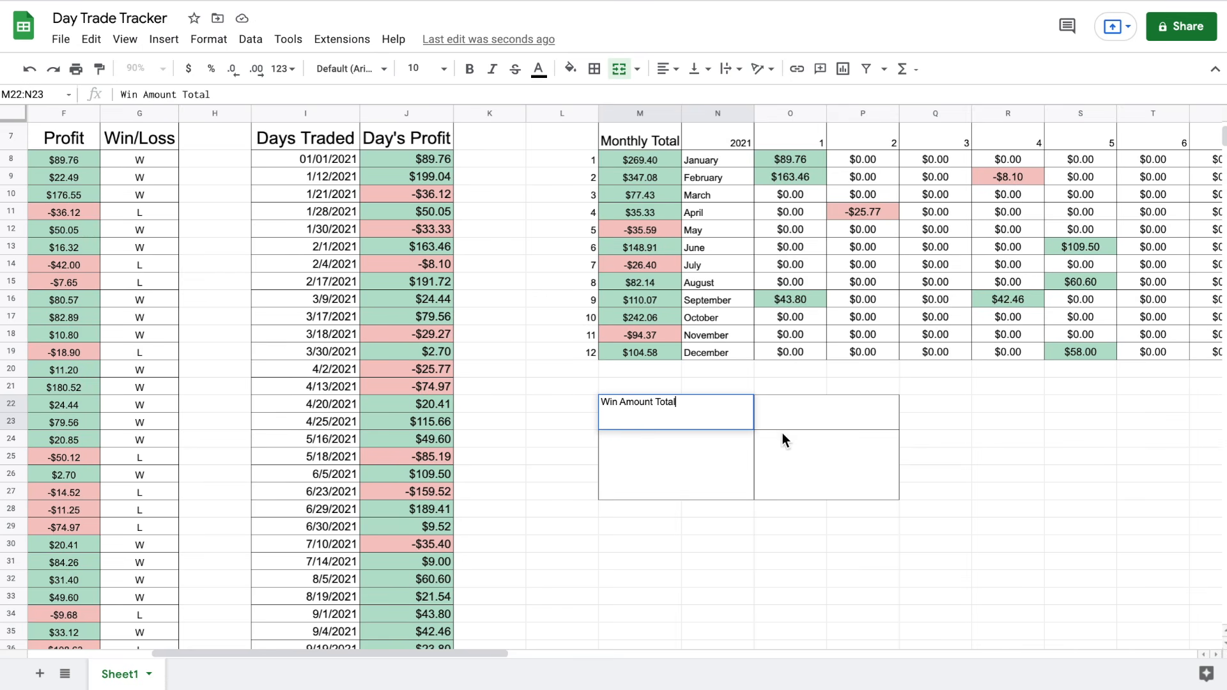
click(792, 424)
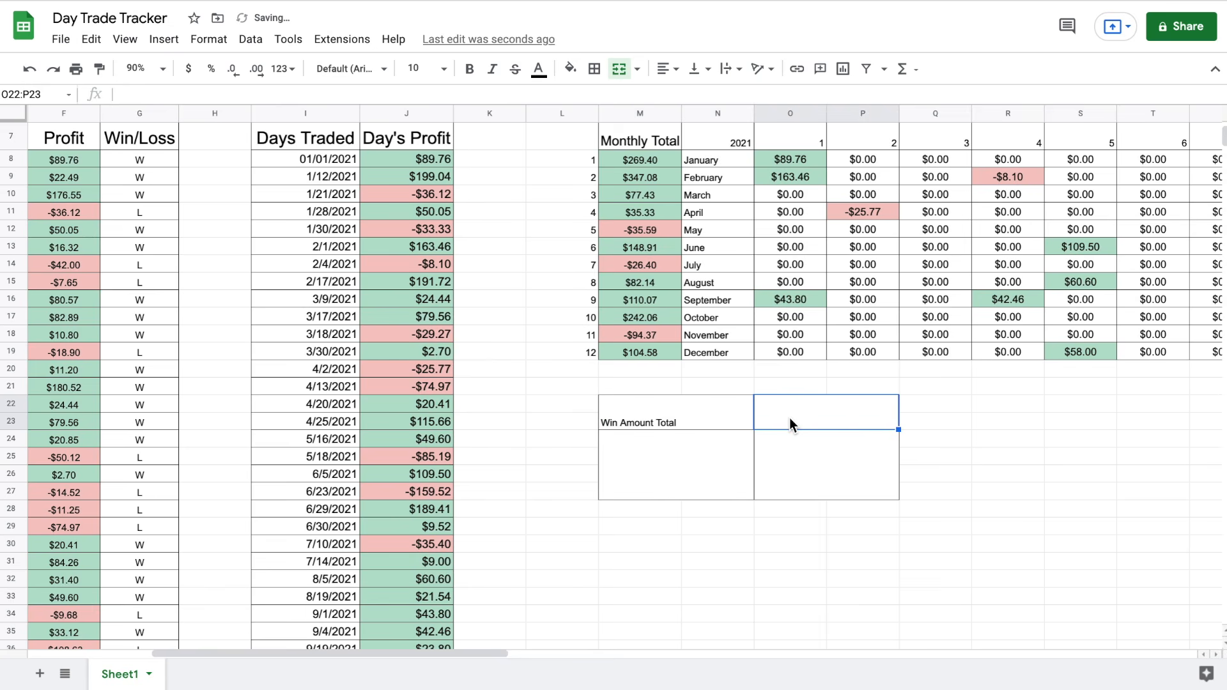
text(L:oss)
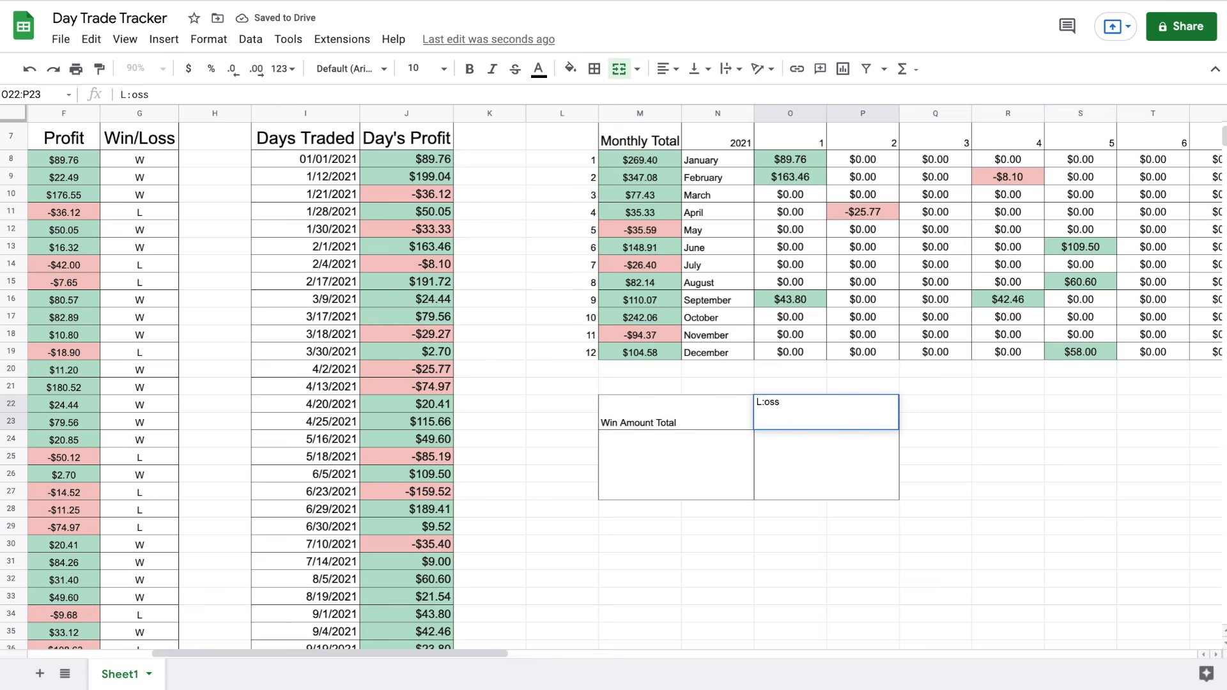
key(BackSpace)
text(Amount Total)
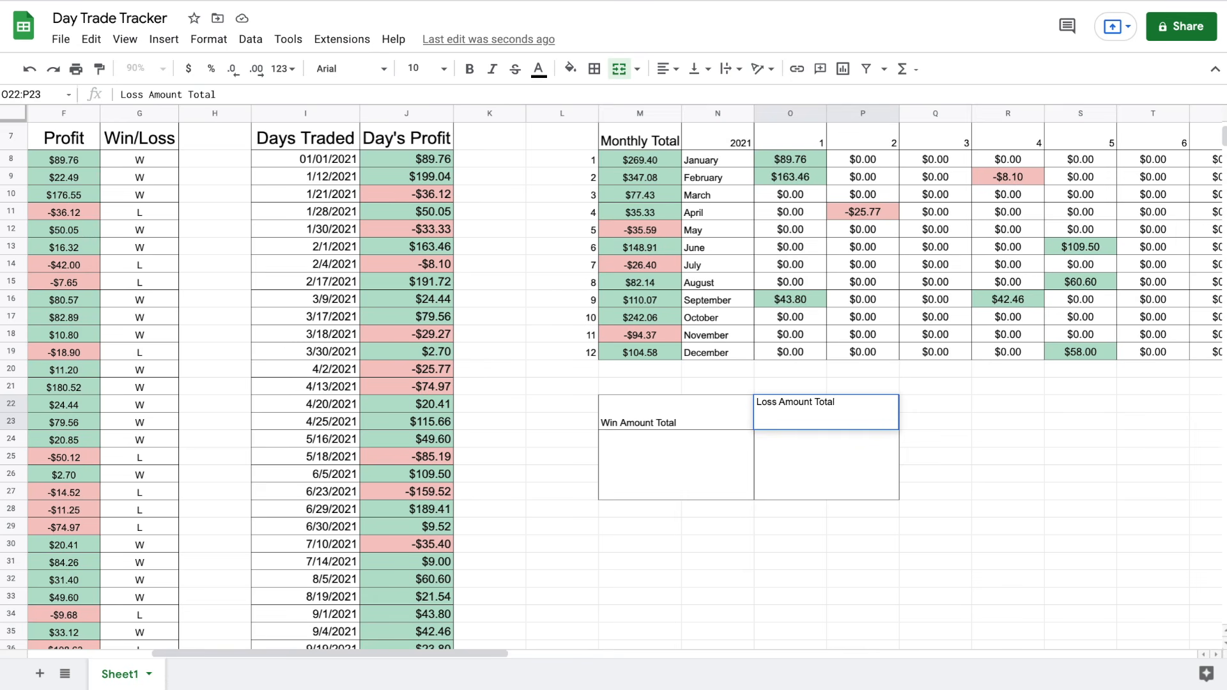
Center the Win Amount Total and Loss Amount Total headings horizontally
drag(734, 412, 785, 413)
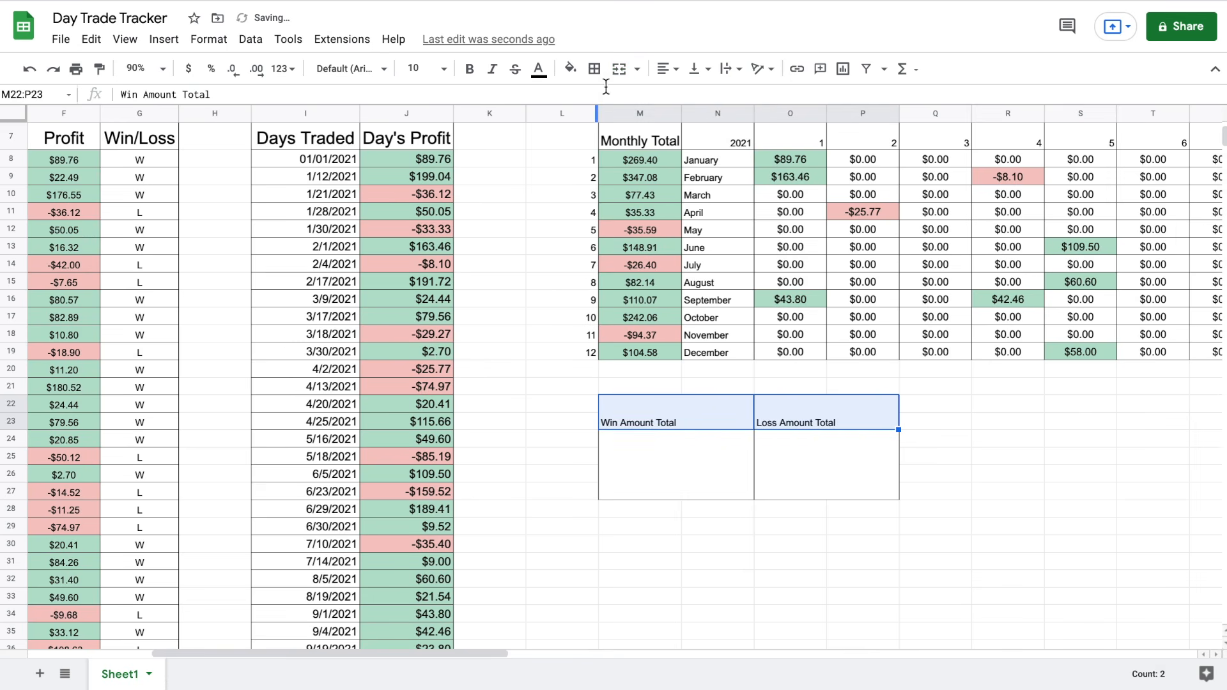
click(669, 68)
click(685, 94)
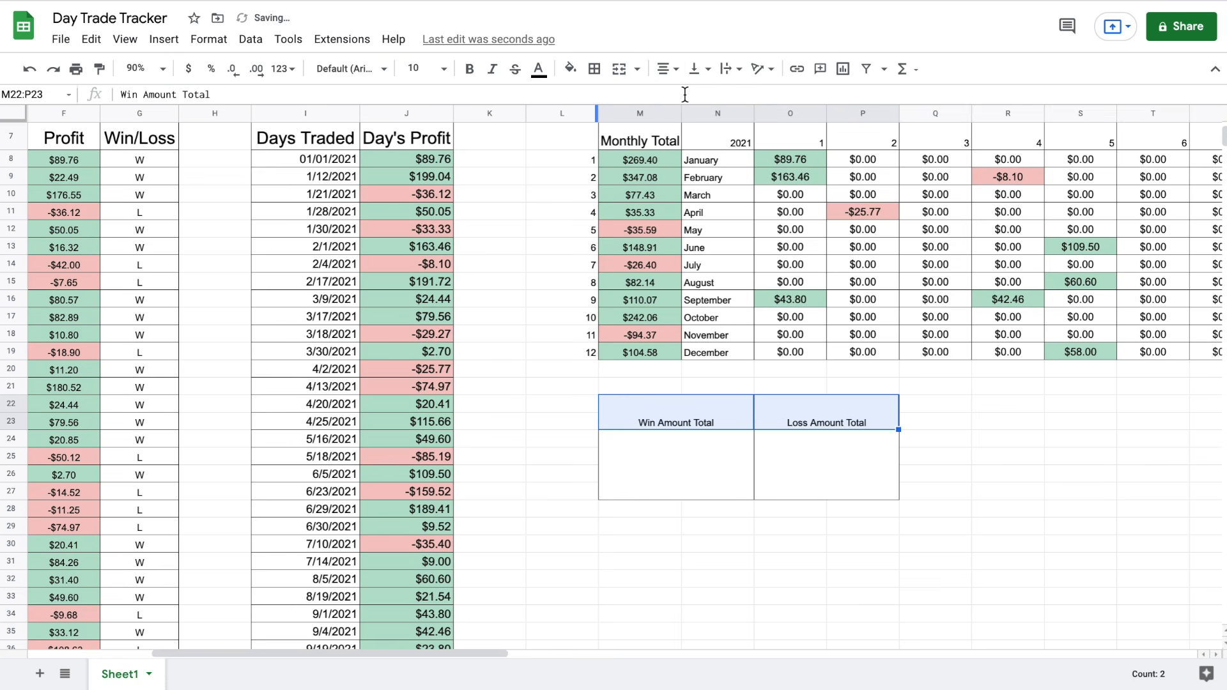
Set the font size of the Win Amount Total and Loss Amount Total headings to 18
click(444, 69)
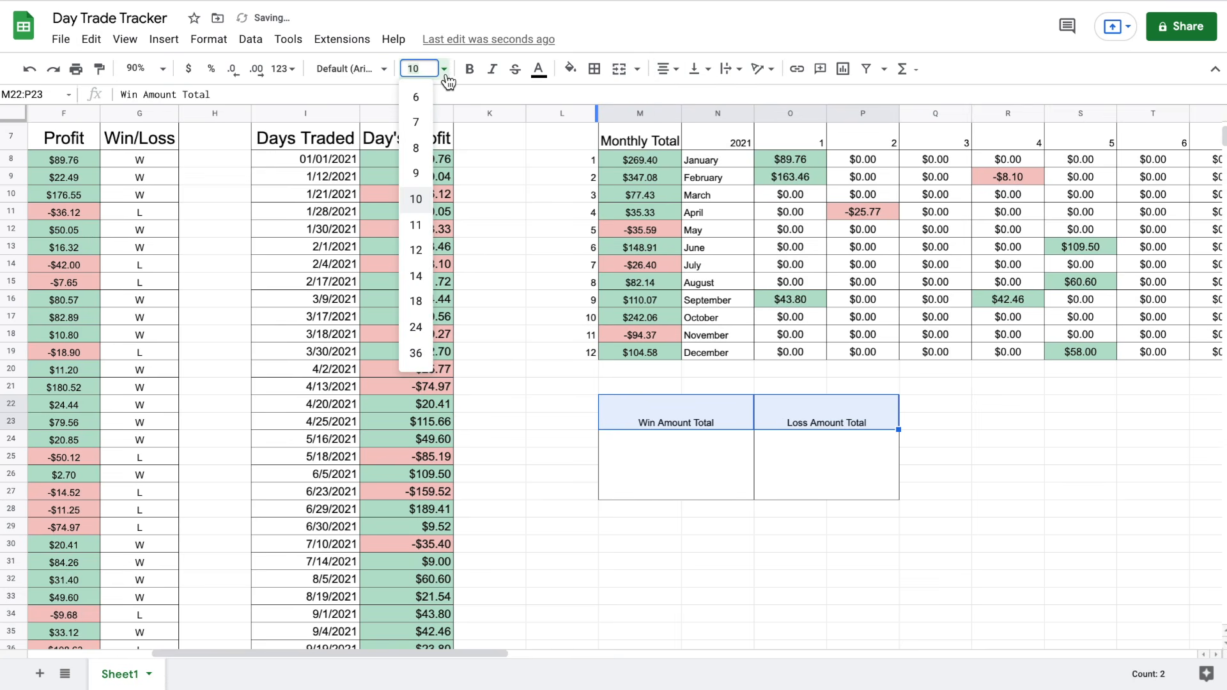
click(423, 300)
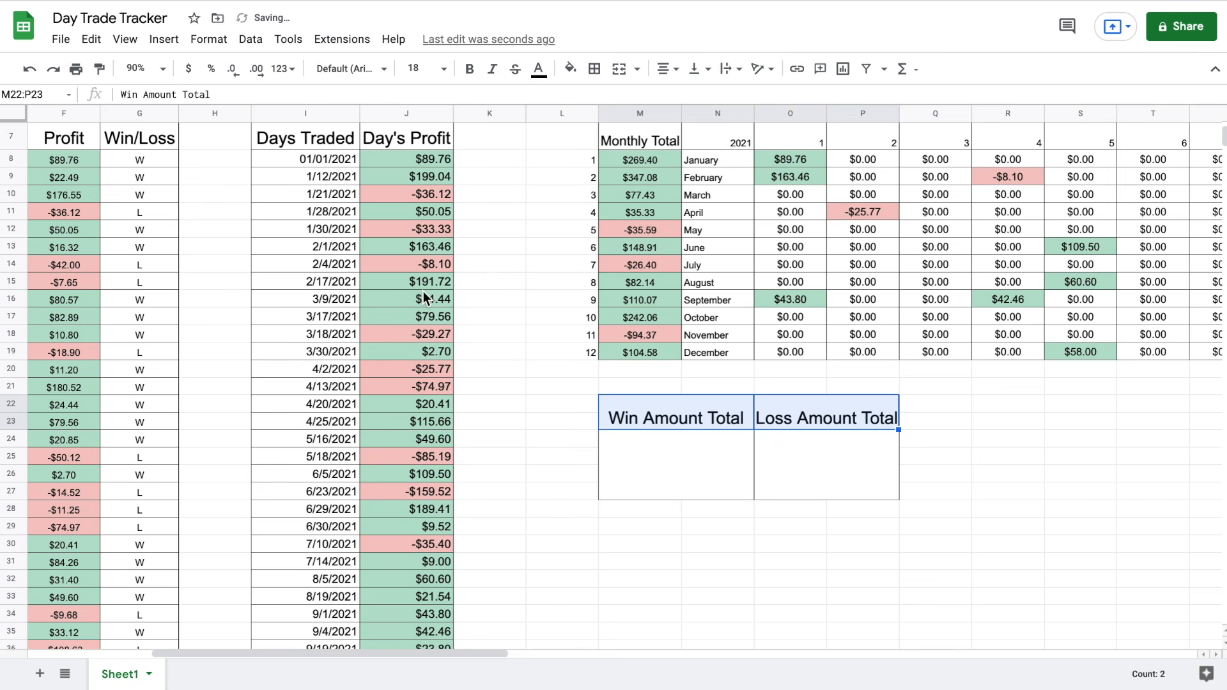
click(485, 333)
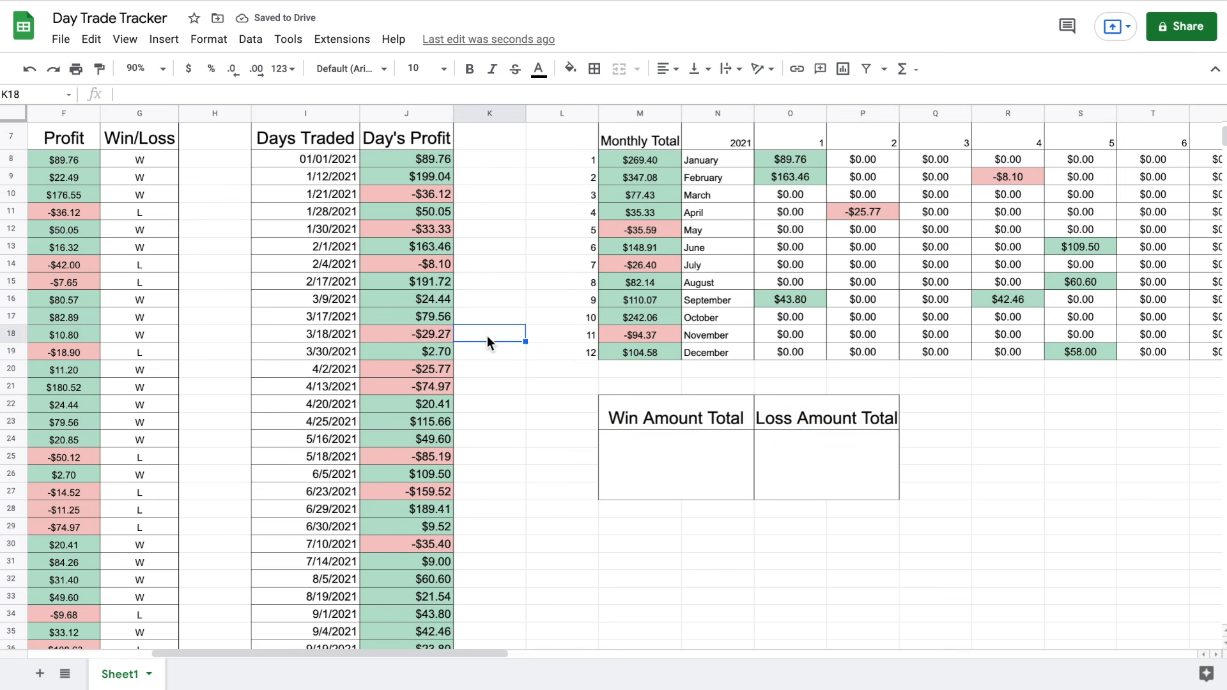
Set the font size of the Win Amount Total and Loss Amount Total headings to 14
drag(703, 417, 811, 416)
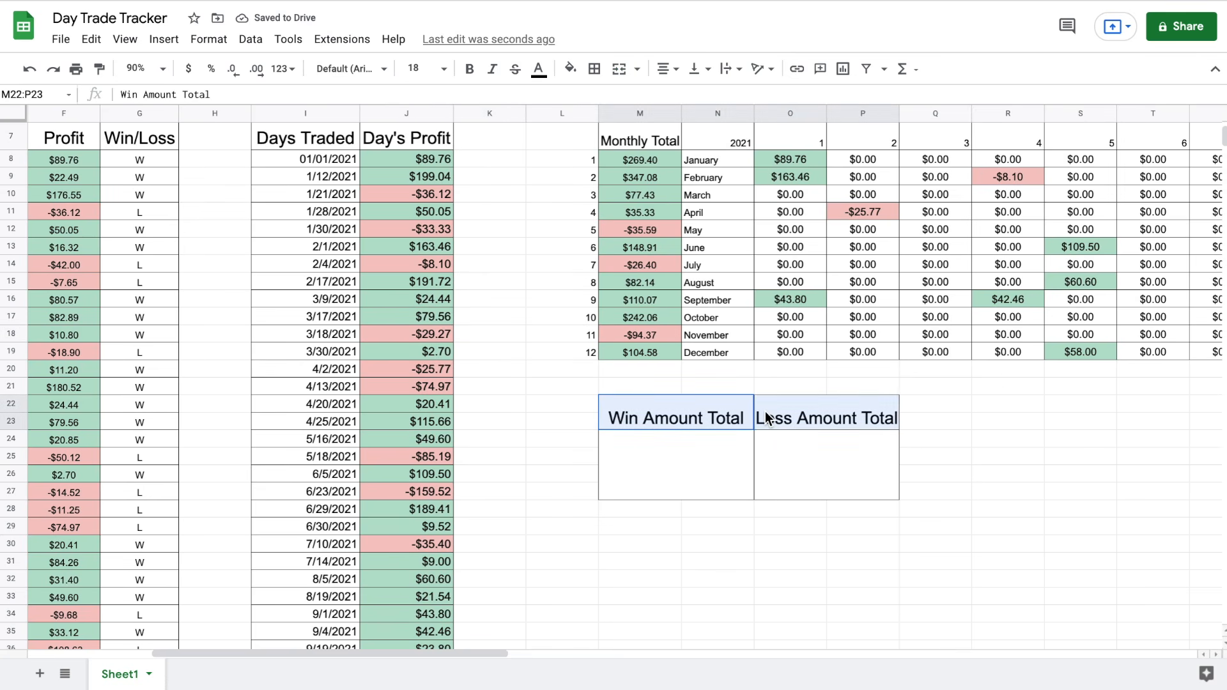
click(444, 68)
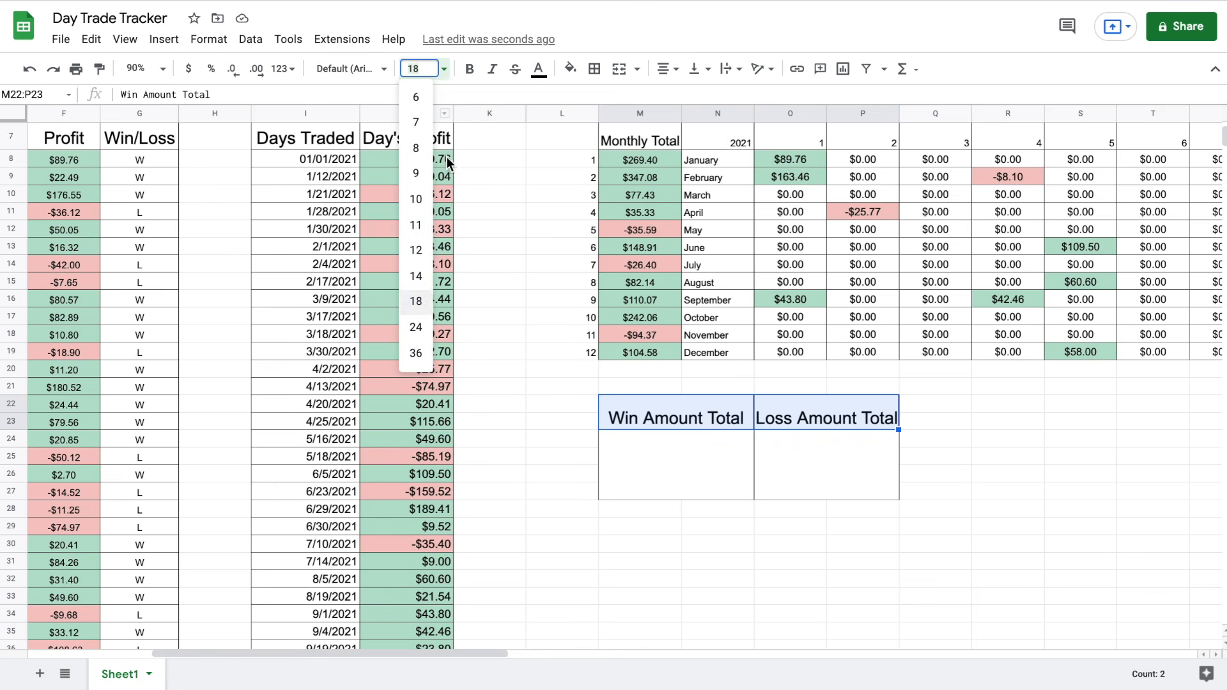
click(422, 281)
click(484, 370)
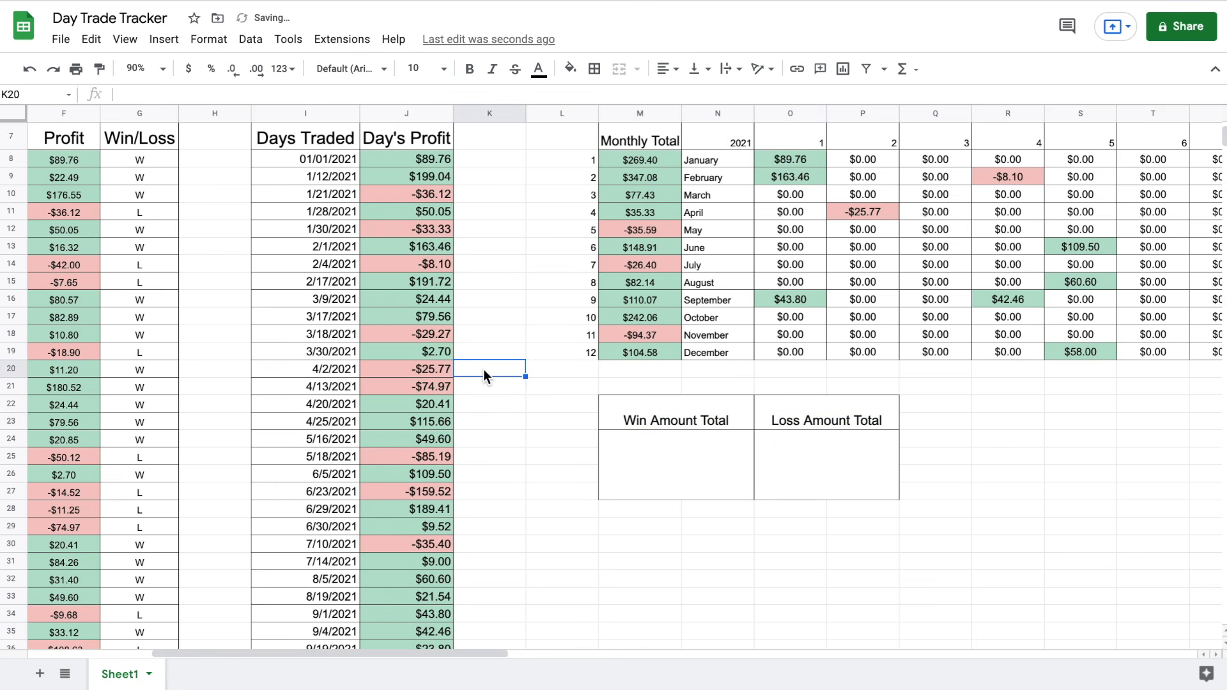
Start a SUMIF formula in the Win Amount Total box M24:N27 with the Win/Loss range G8:G63
click(667, 457)
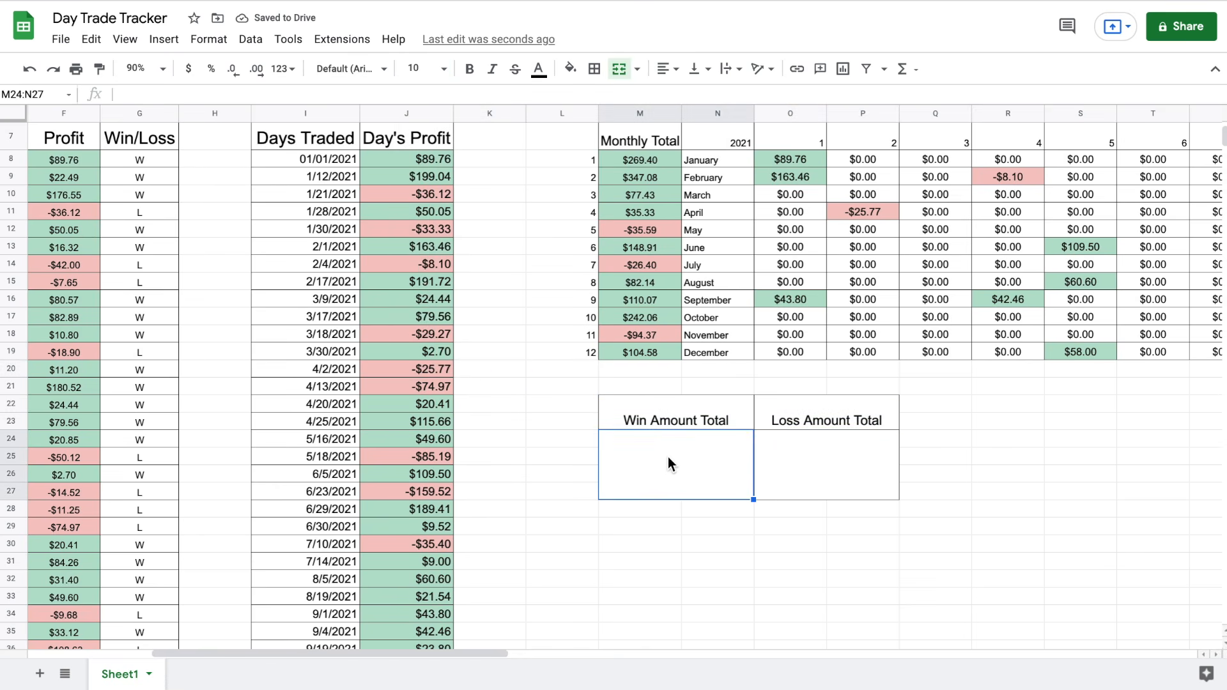
text(=su)
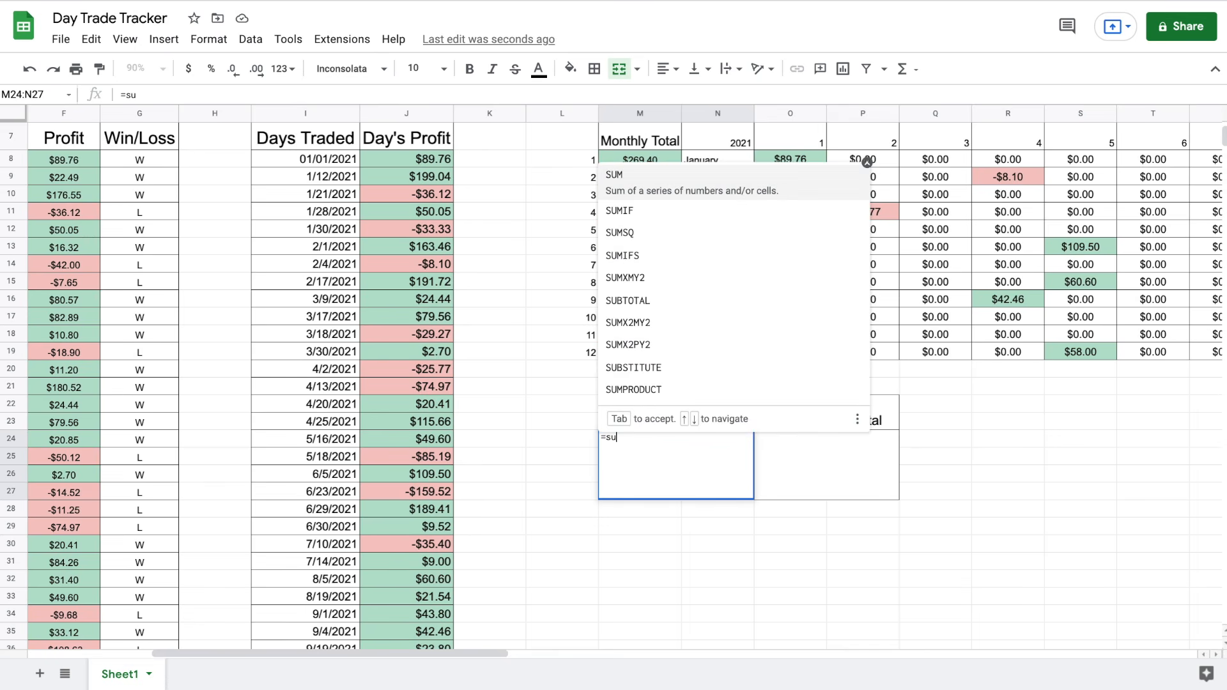
text(mif()
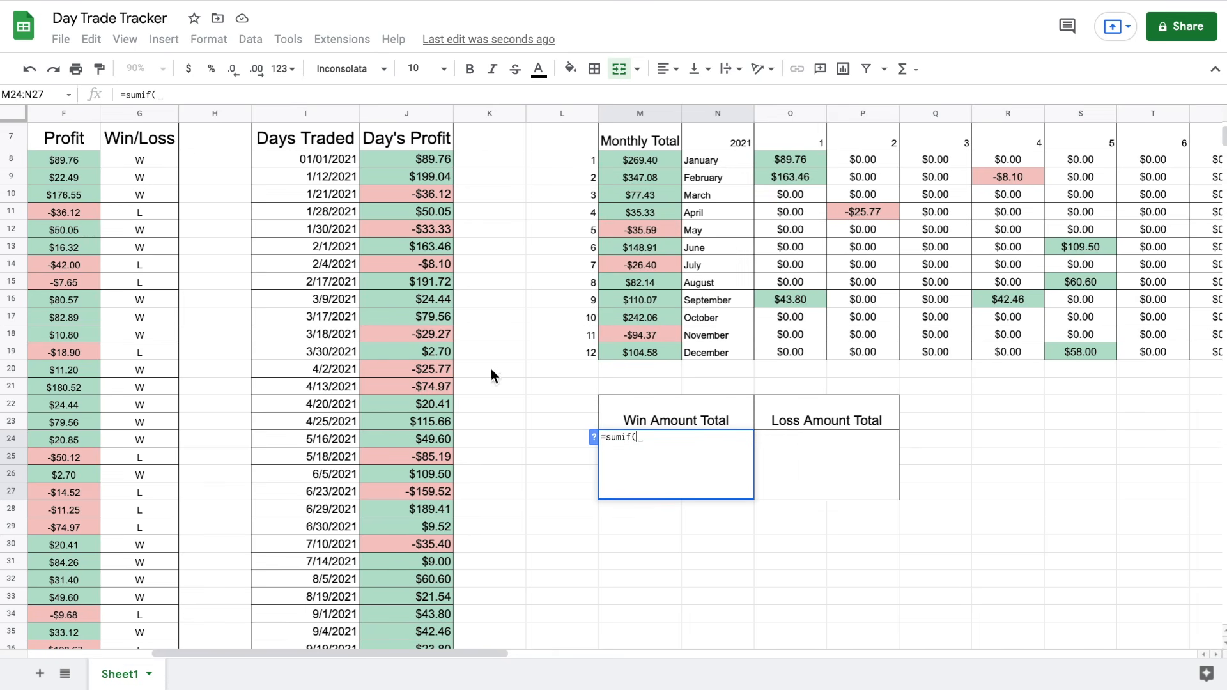
click(155, 159)
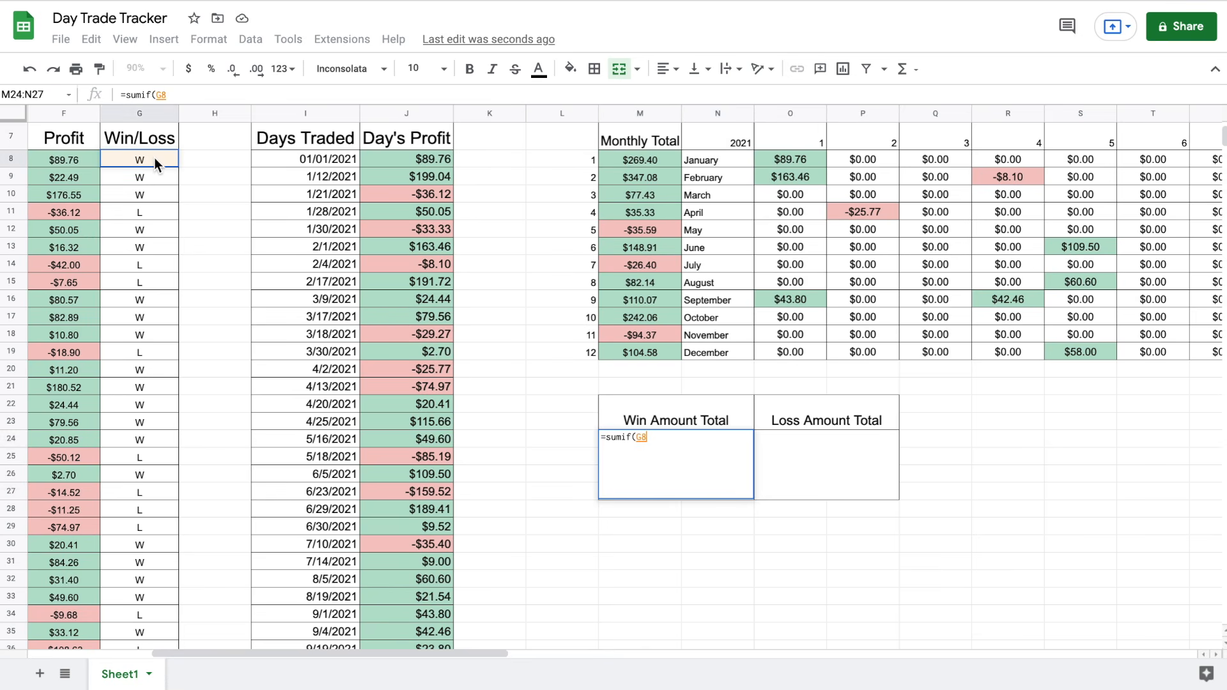
key(ctrl+shift+Down)
scroll(194, 349, down, 2)
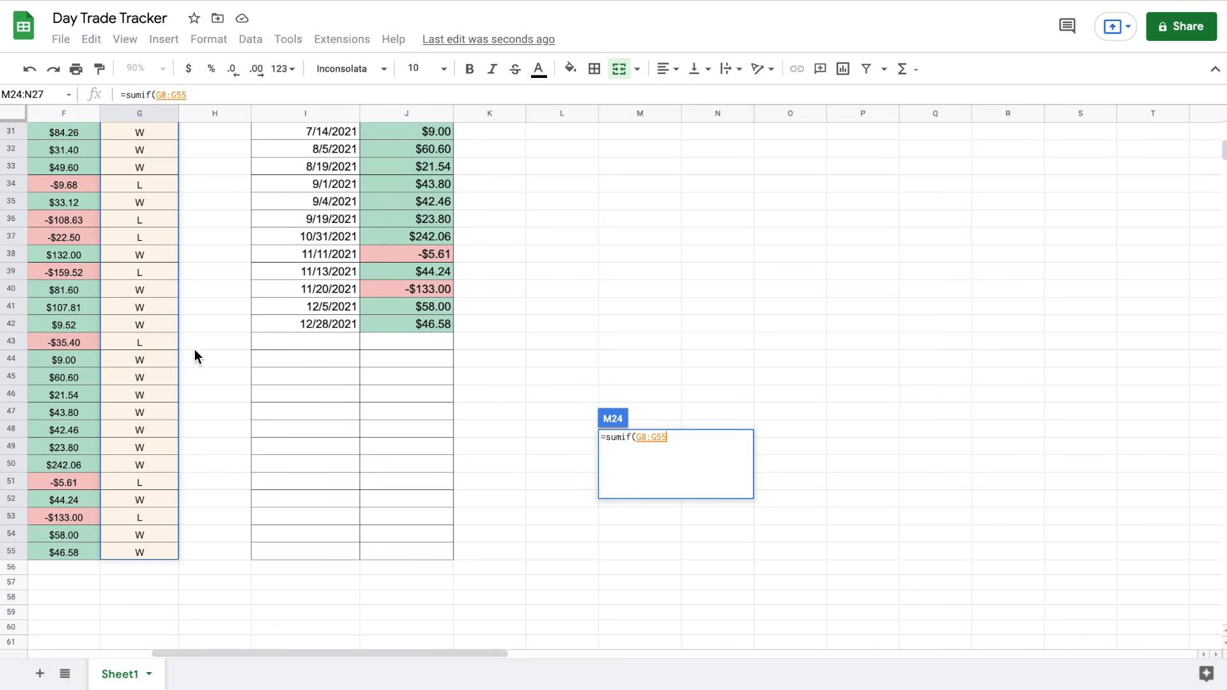
drag(175, 551, 175, 640)
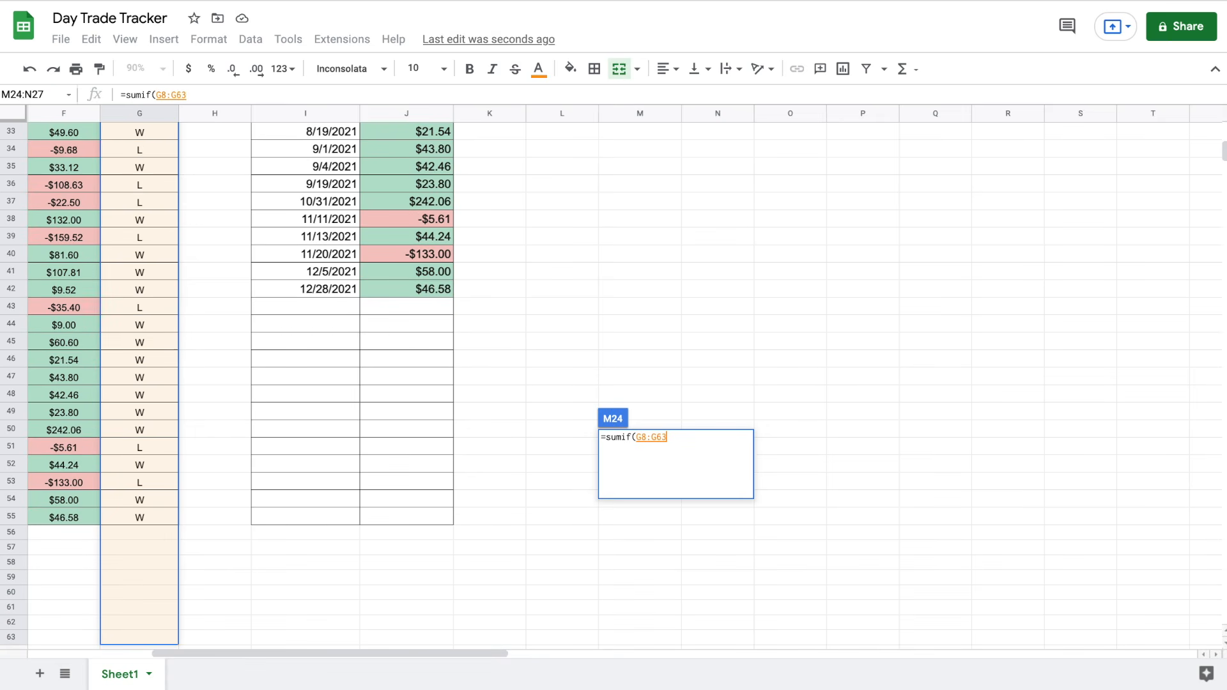
Complete the Win Amount Total formula as =sumif(G8:G63,"W",F8:F63), with "W" as criterion and the Profit column as sum range
text(,")
scroll(344, 447, up, 10)
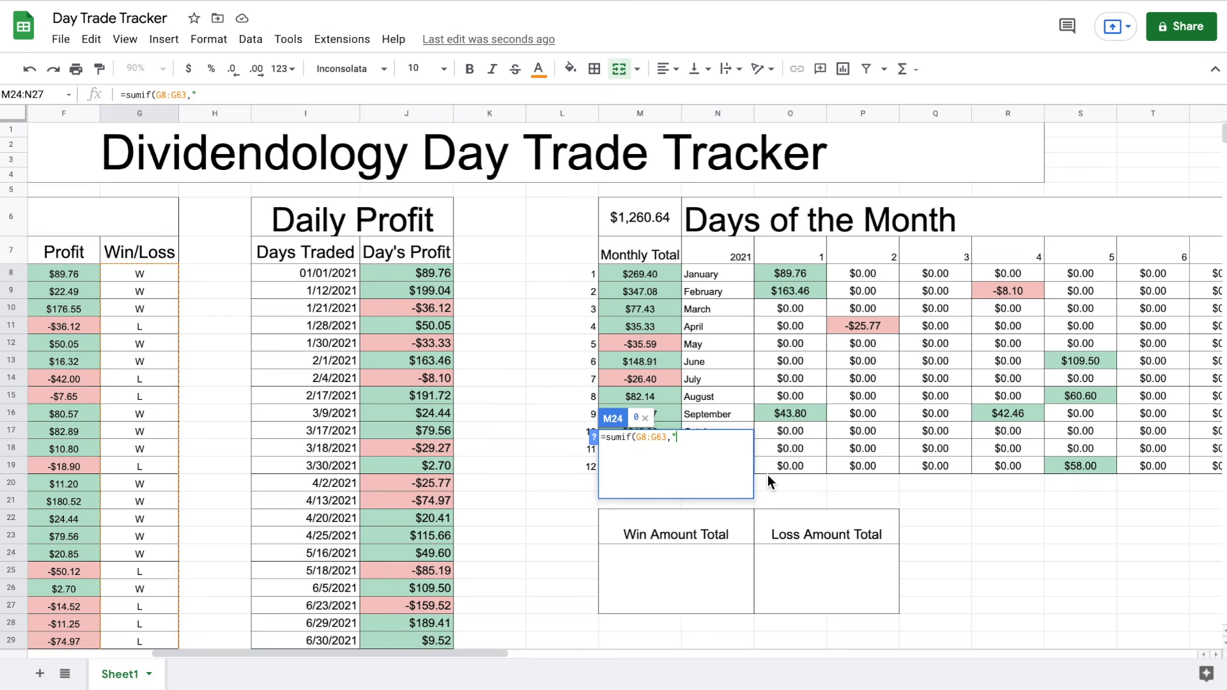
text(W",)
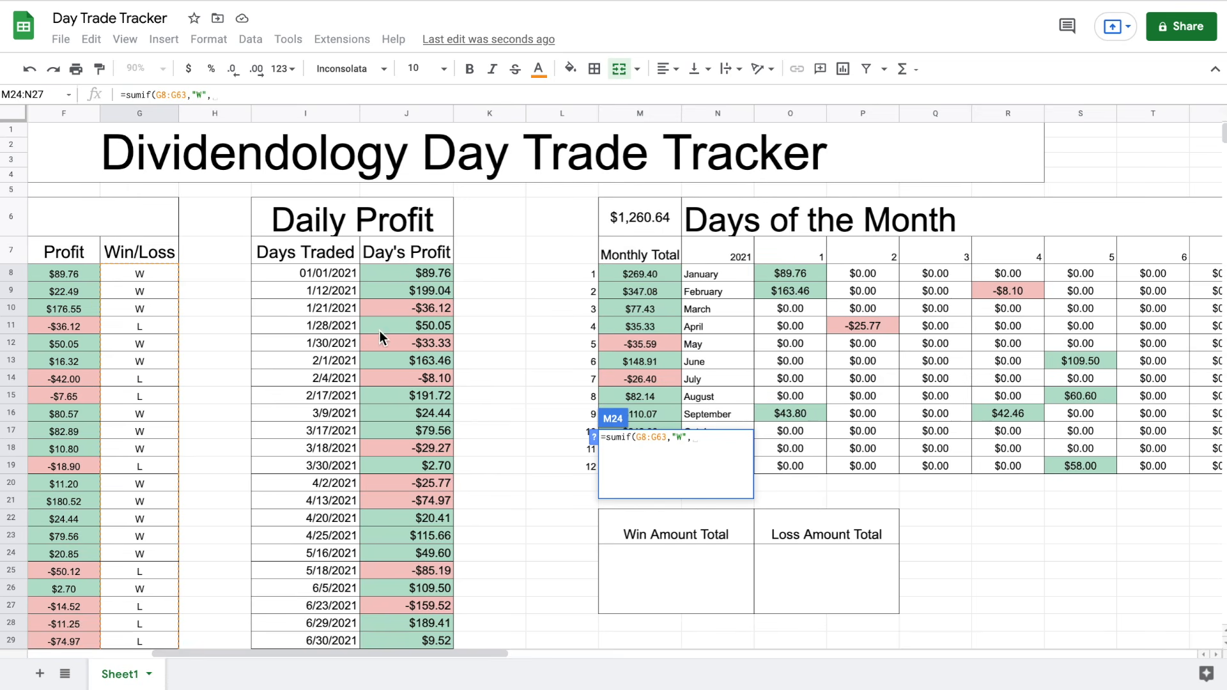
click(75, 272)
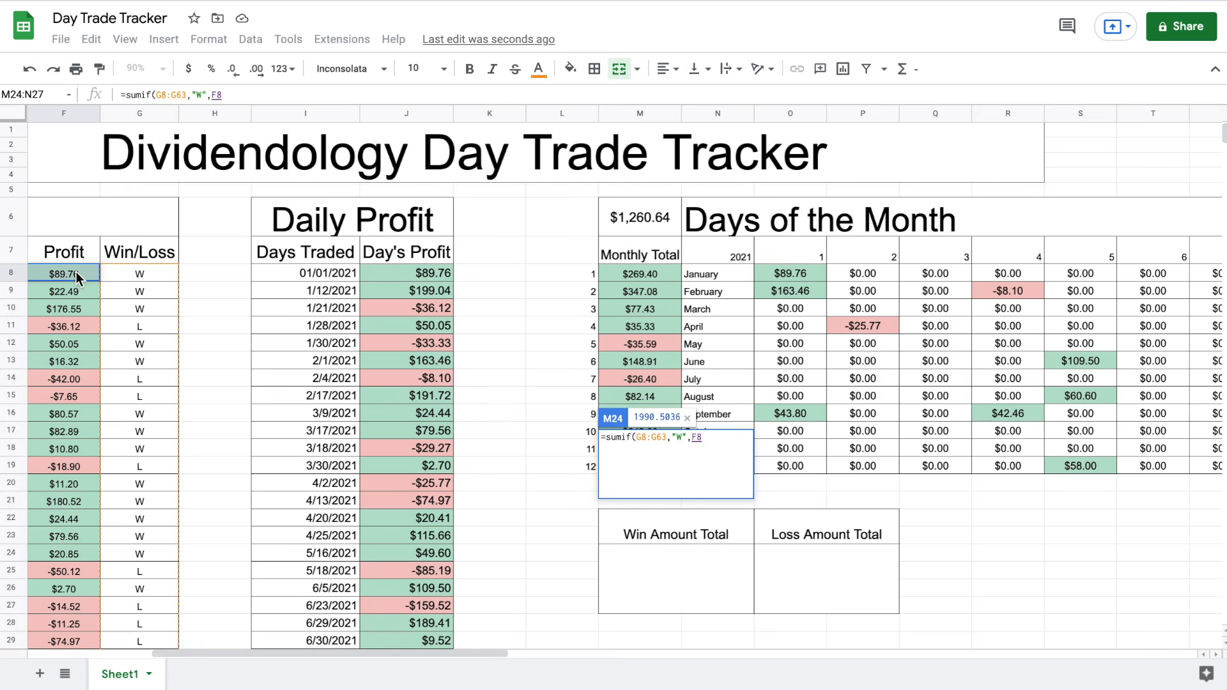
key(ctrl+shift+Down)
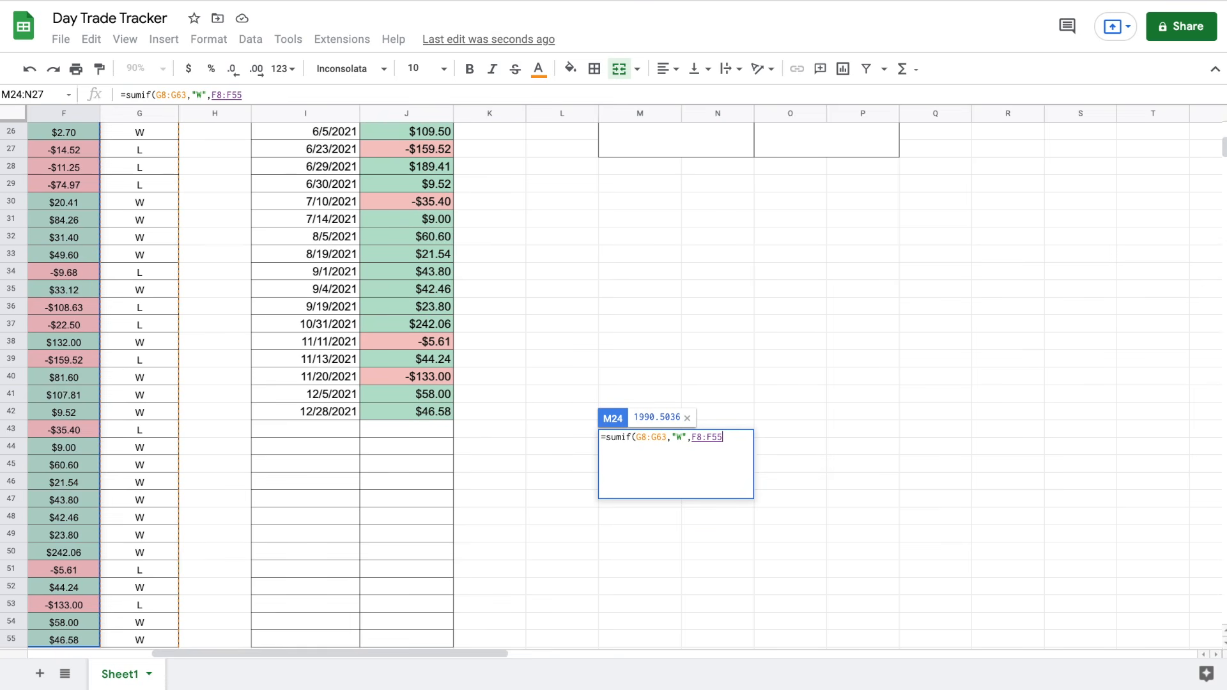
key(shift+Down)
key(shift+Down)
key(shift+Down)
key(shift+Down)
key(shift+Down)
key(shift+Down)
key(shift+Down)
key(shift+Down)
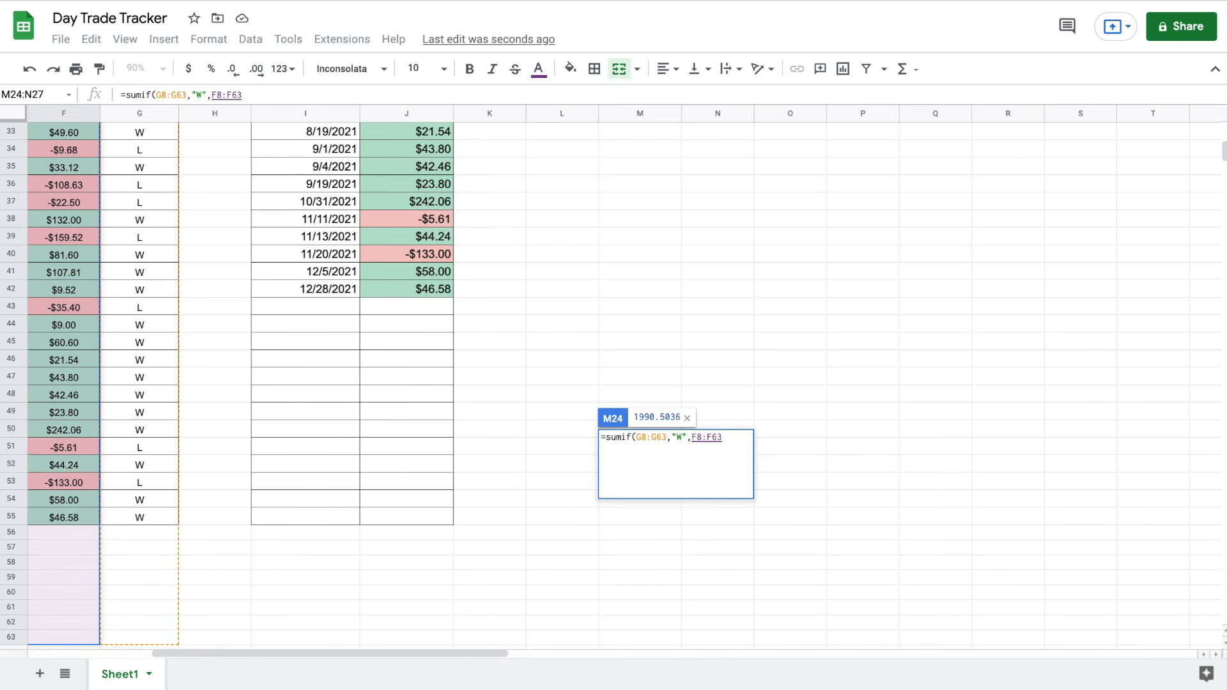
text())
key(Return)
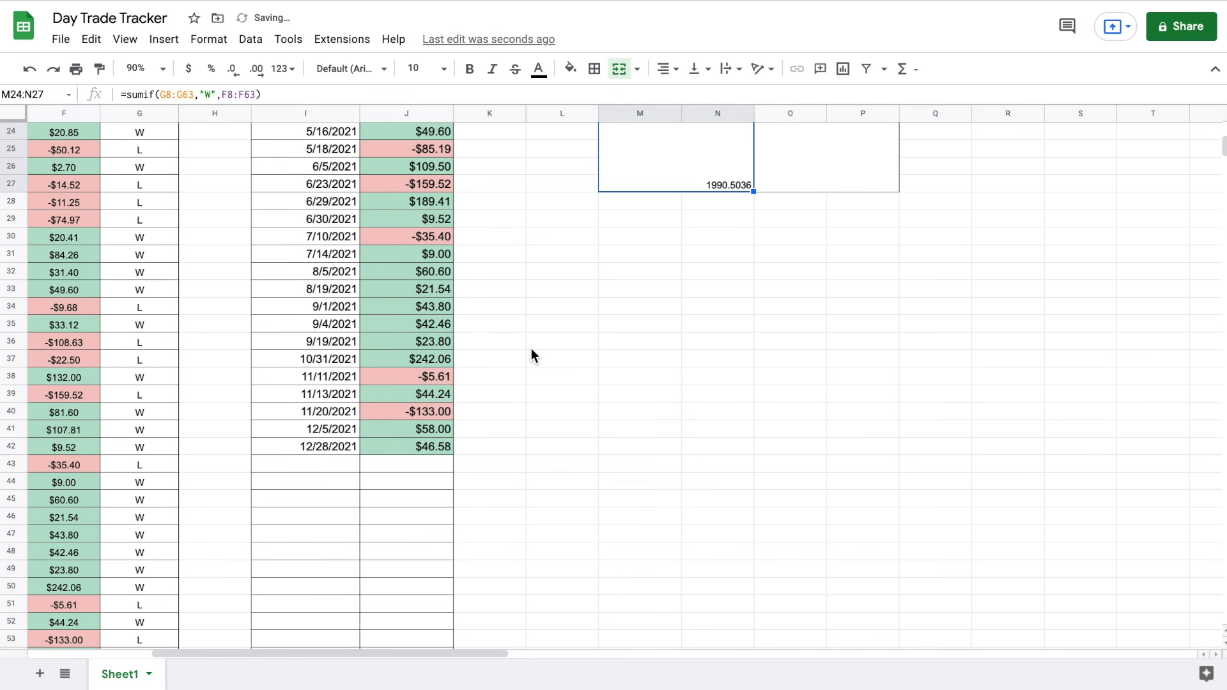
Center the Win Amount Total value horizontally and vertically in its box and set its font size to 24
scroll(531, 348, up, 7)
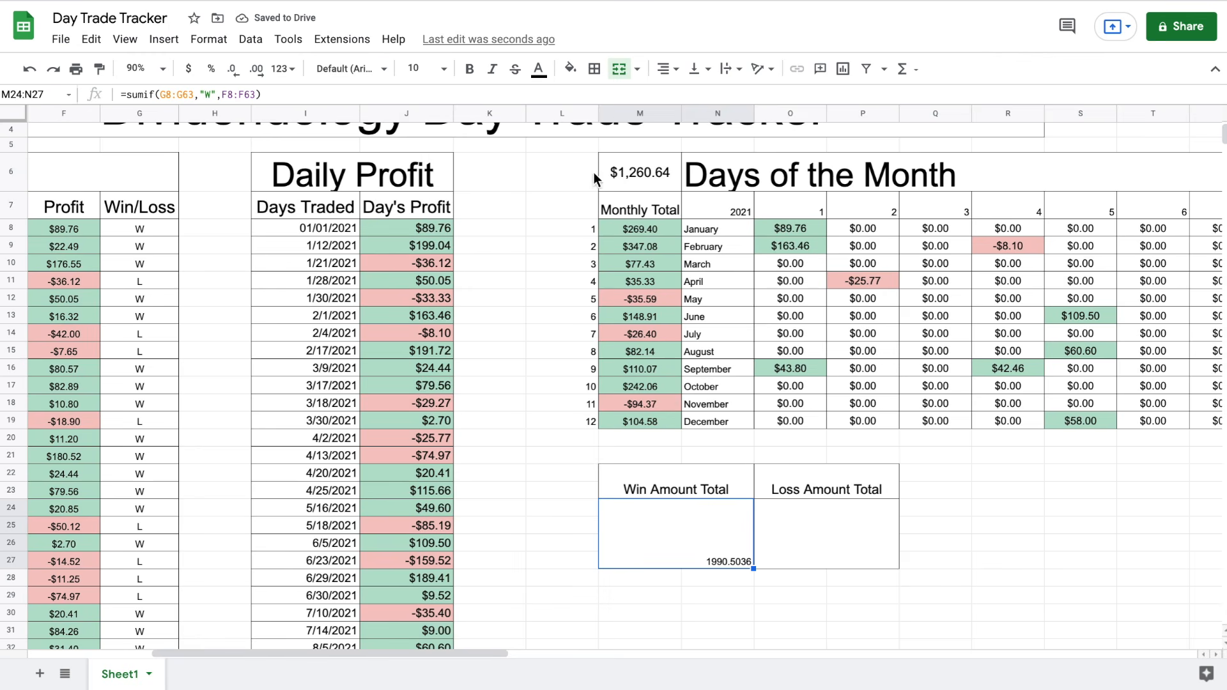
click(665, 69)
click(684, 98)
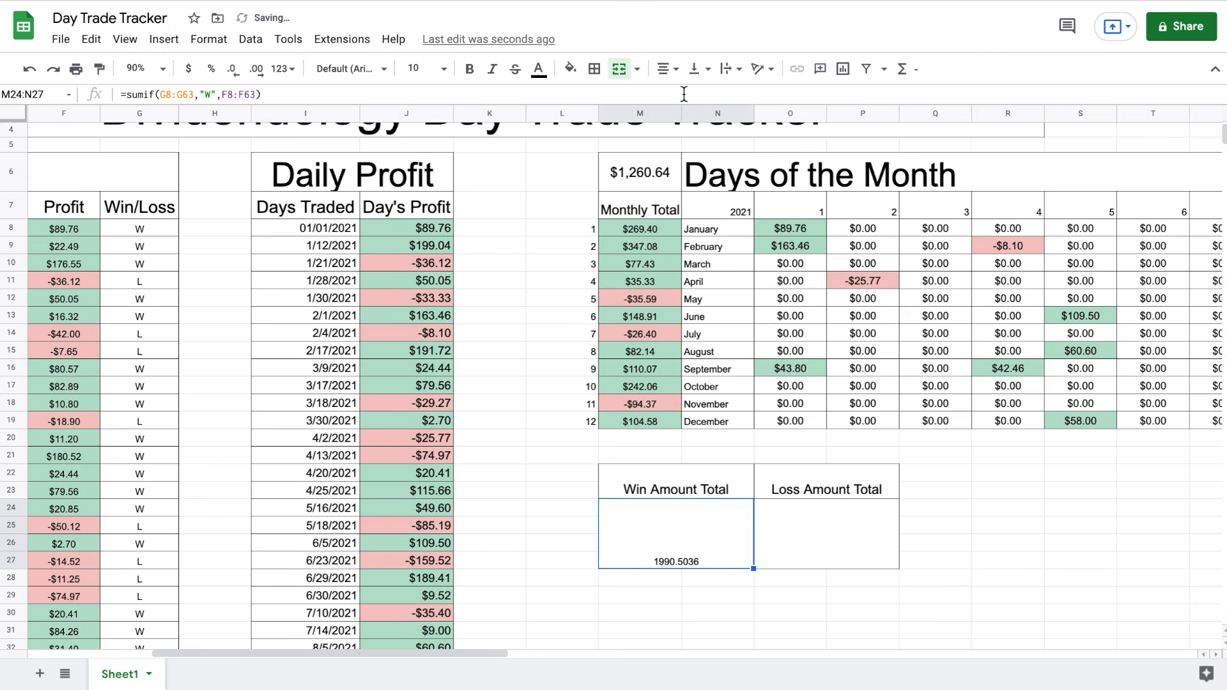
click(443, 69)
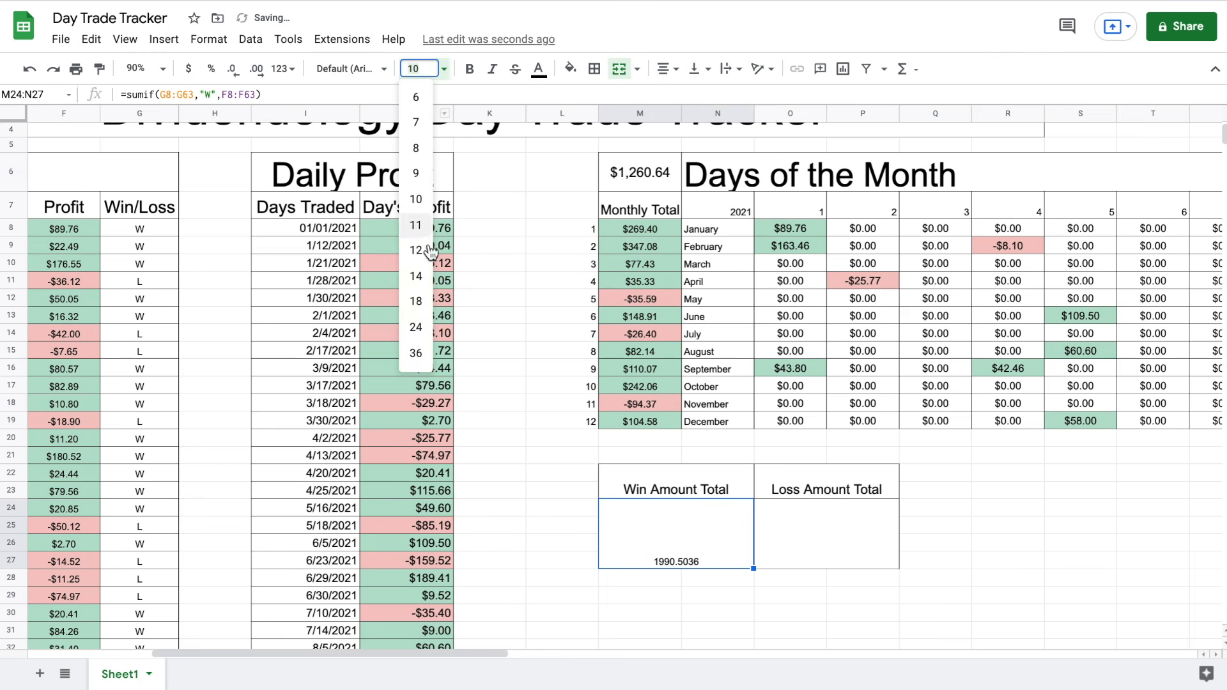
click(418, 306)
click(444, 69)
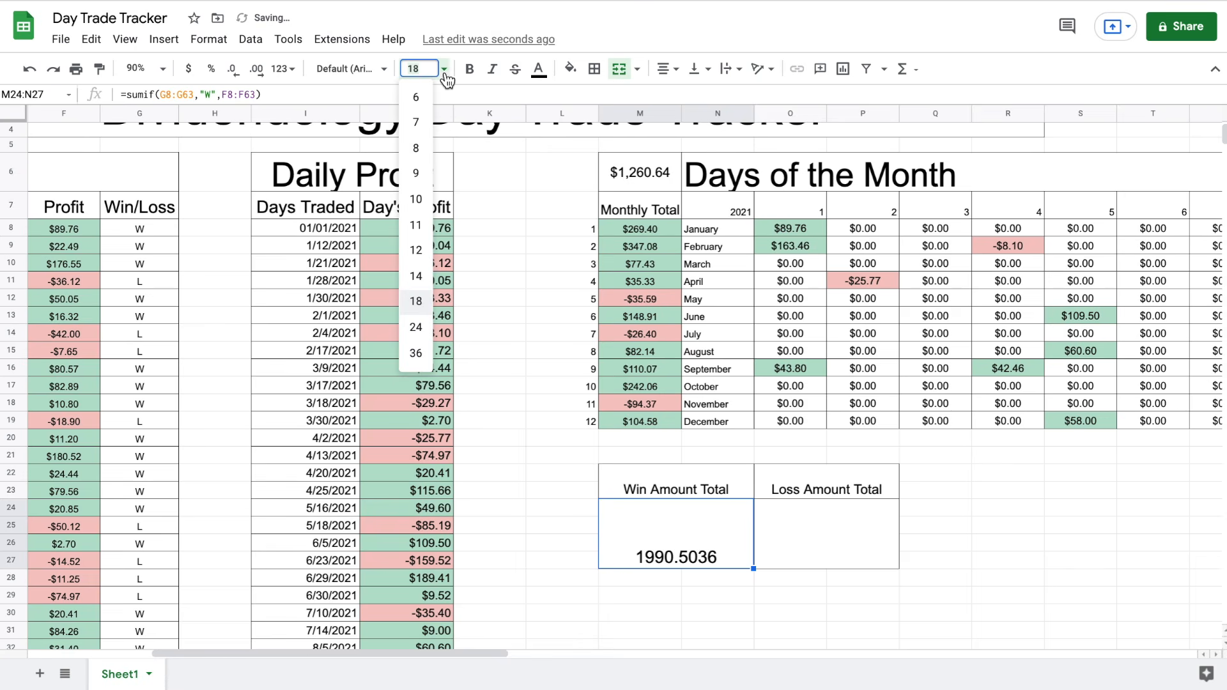
click(419, 328)
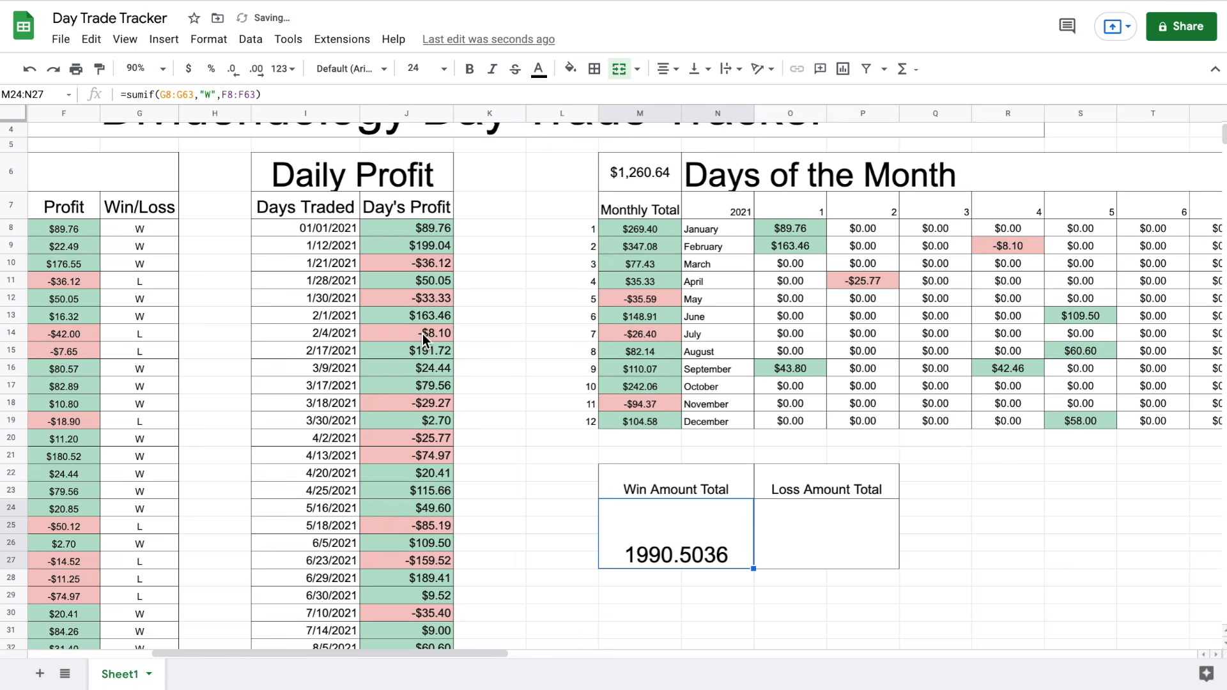
click(705, 68)
click(716, 95)
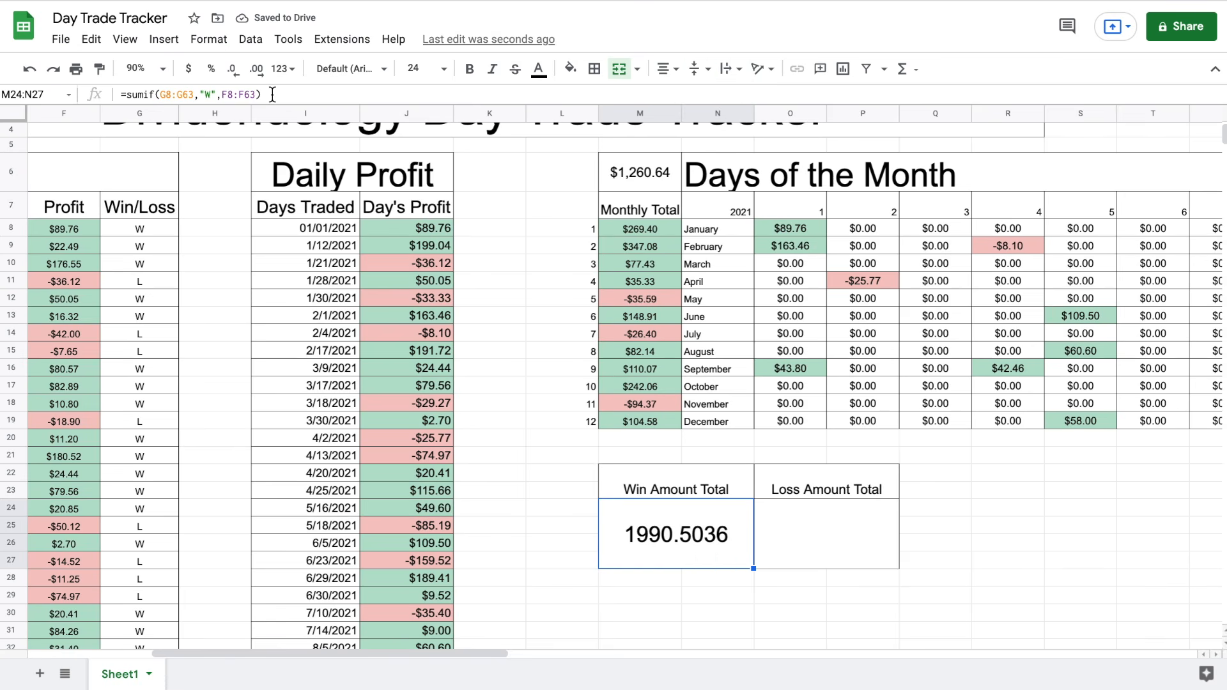
Copy the Win Amount Total formula text into O24 and merge O24:P27 under the Loss Amount Total heading
drag(267, 95, 98, 95)
key(ctrl+c)
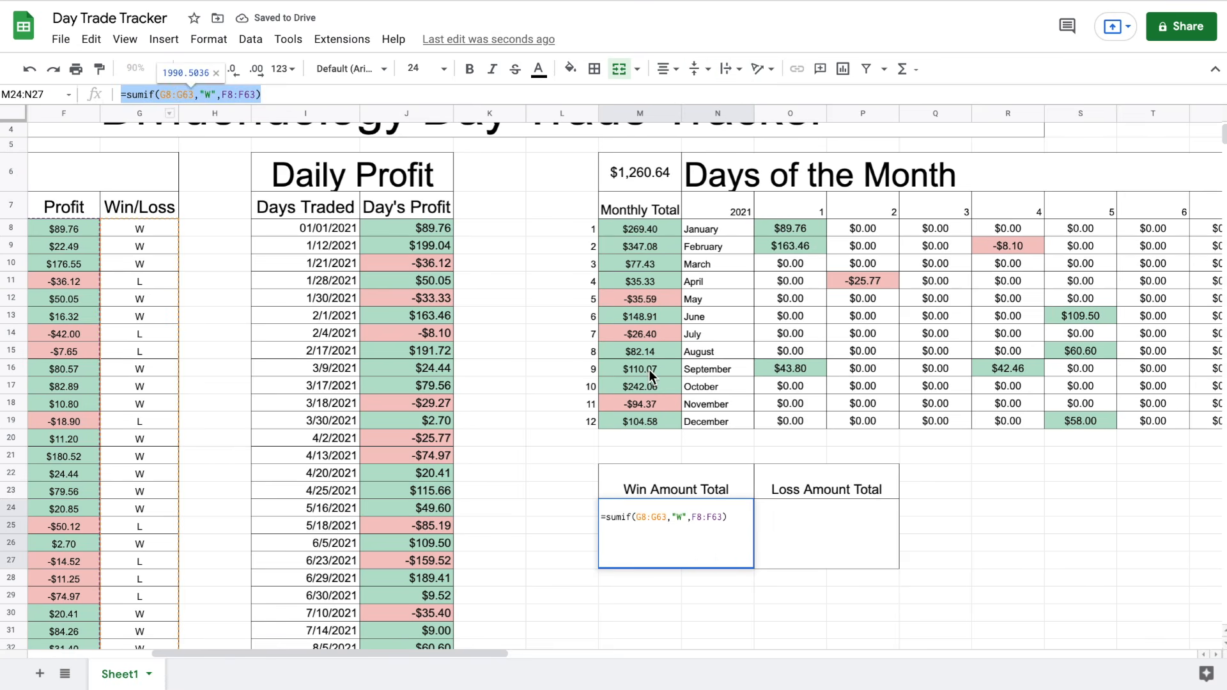
click(834, 544)
key(ctrl+v)
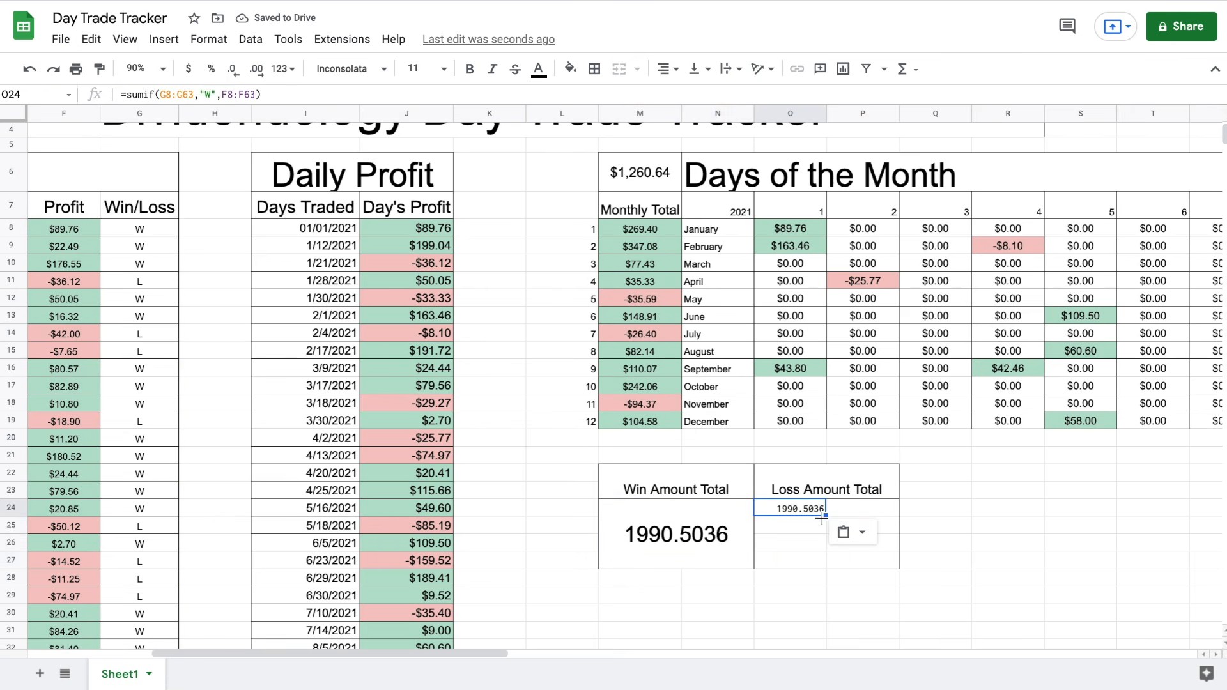
drag(807, 508, 846, 569)
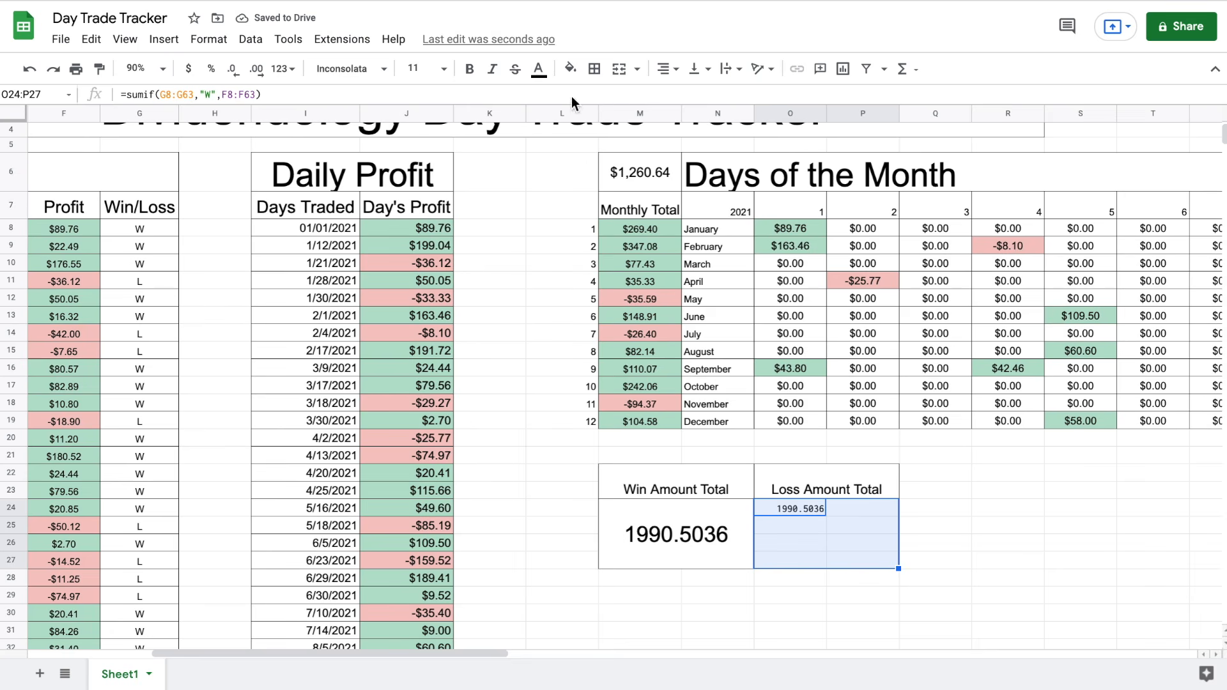
click(618, 69)
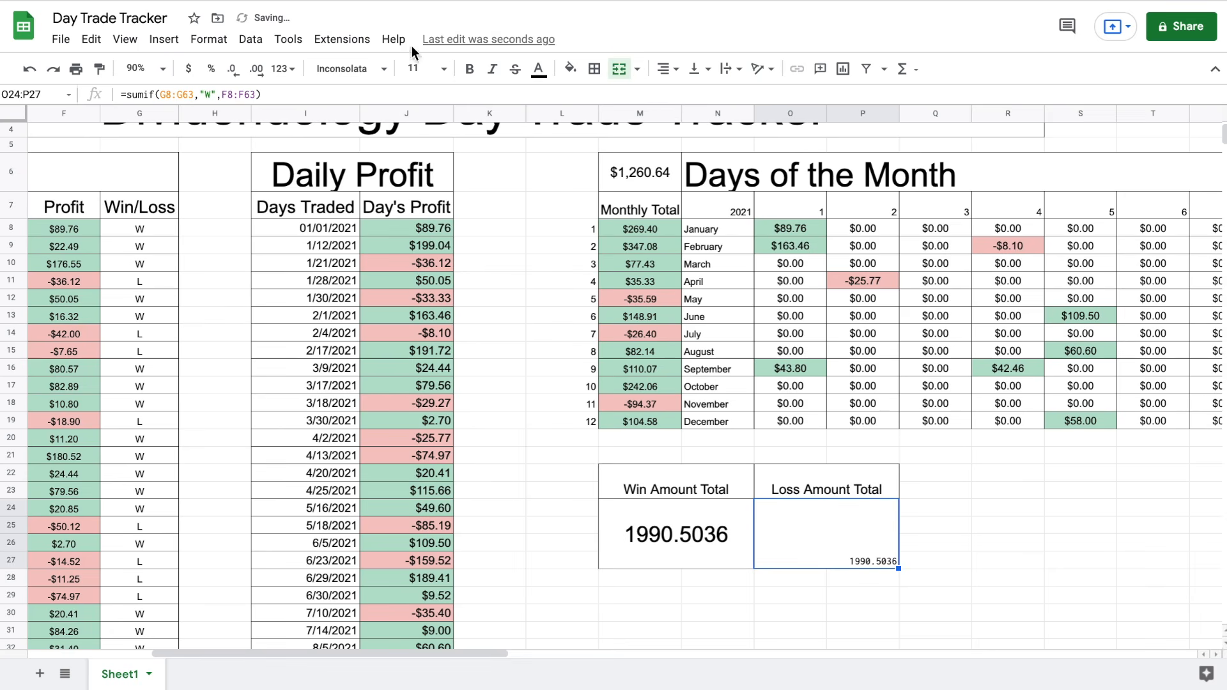
Change the criterion in the Loss Amount Total formula to "L", giving =sumif(G8:G63,"L",F8:F63)
click(213, 96)
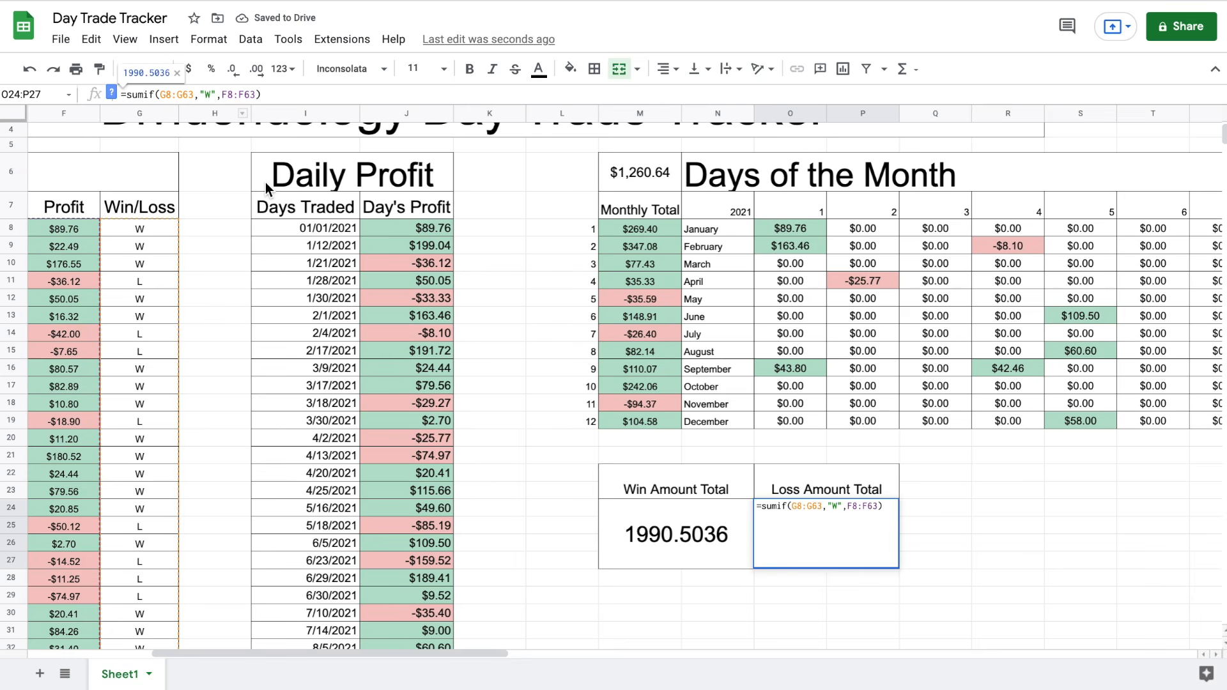
key(BackSpace)
text(L)
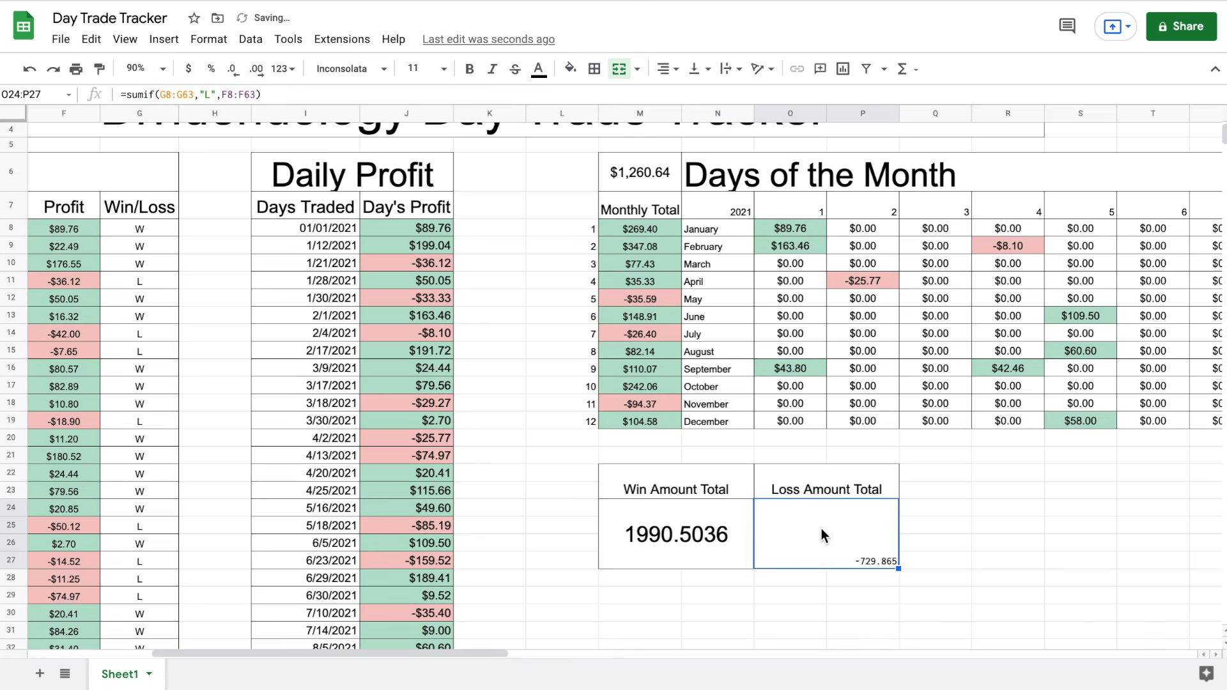
Center the Loss Amount Total value horizontally and vertically in its merged box
click(664, 69)
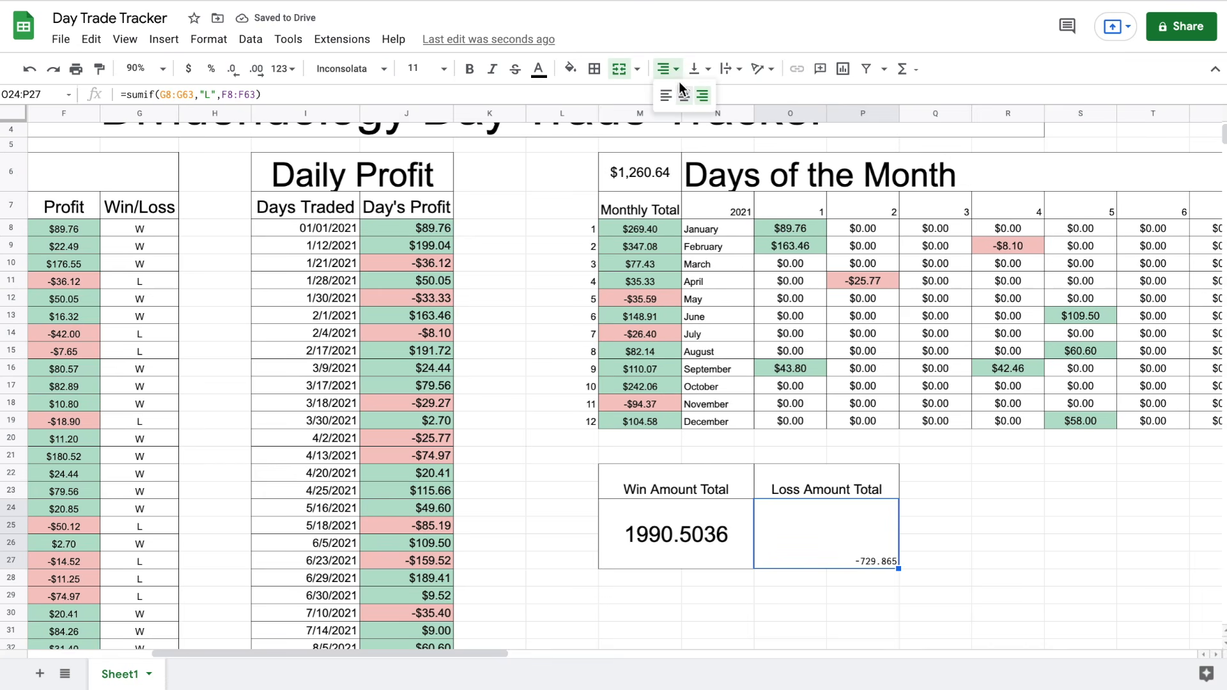
click(685, 97)
click(700, 69)
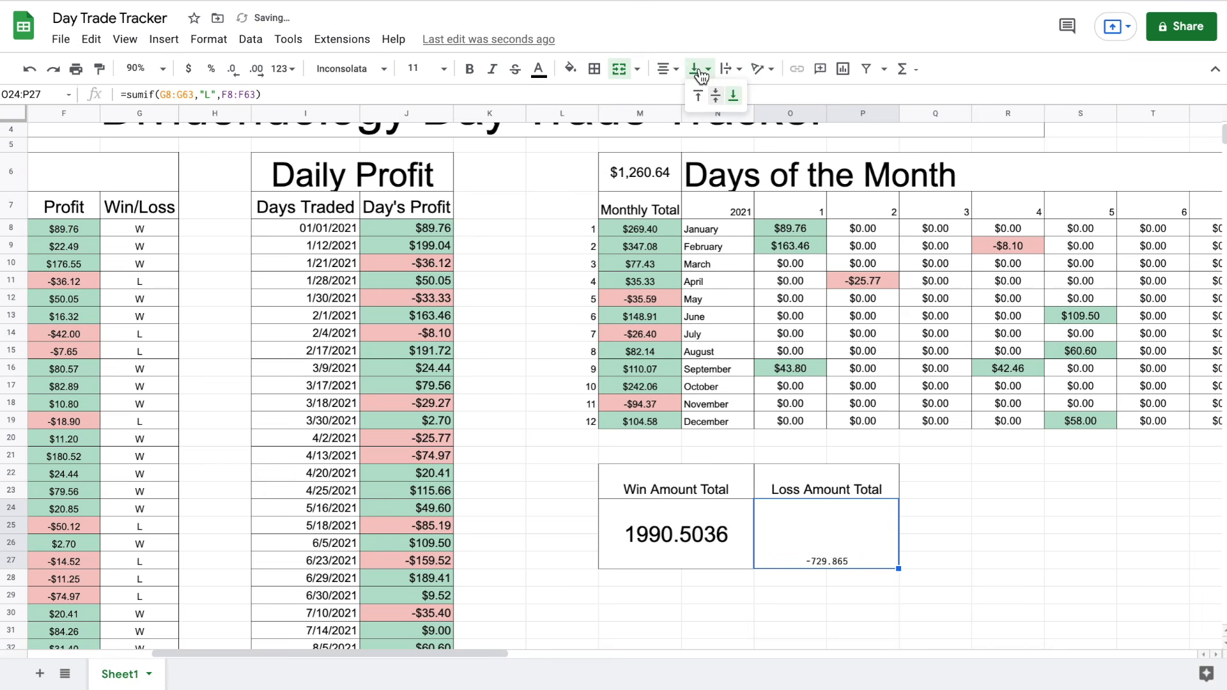
click(717, 94)
Set both total values to font size 24 and change the Loss Amount Total value's font to Default (Arial)
drag(703, 519, 778, 523)
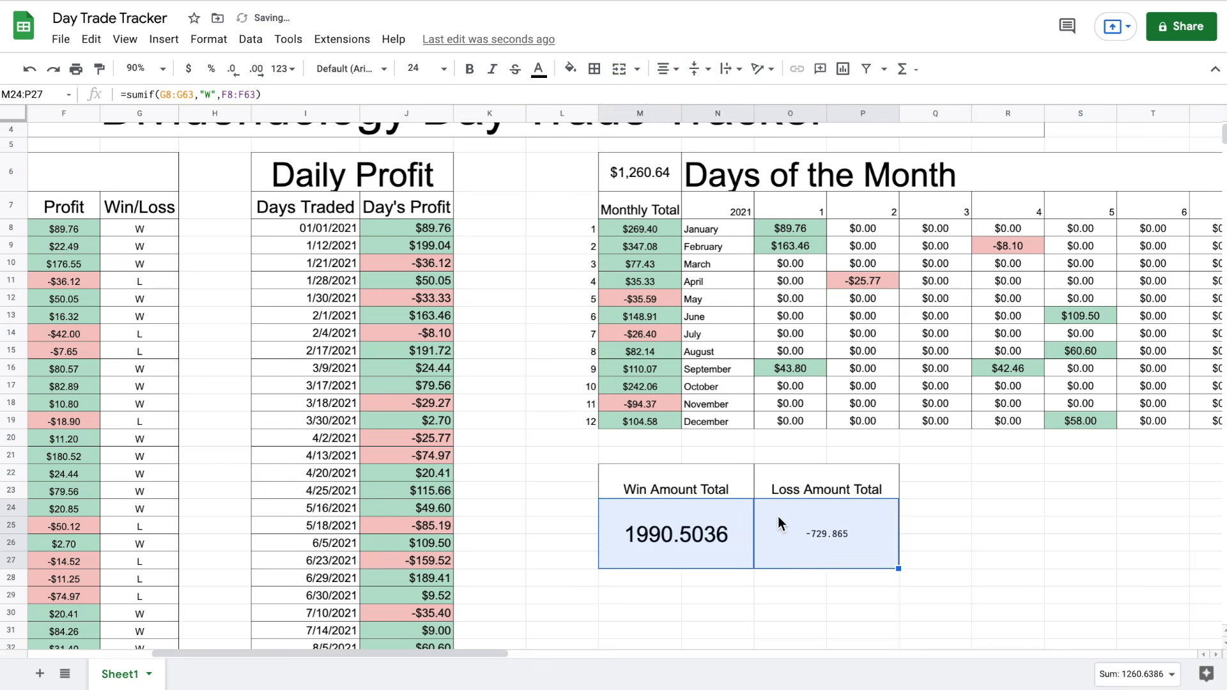
click(413, 69)
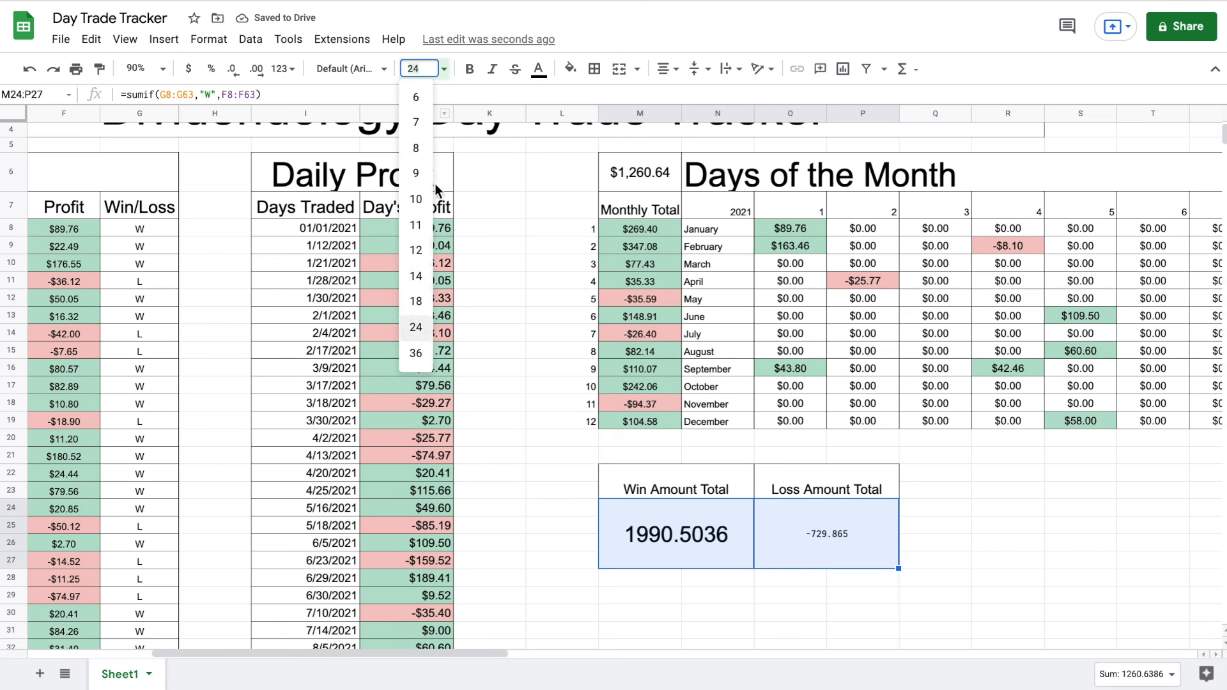
click(416, 324)
click(501, 456)
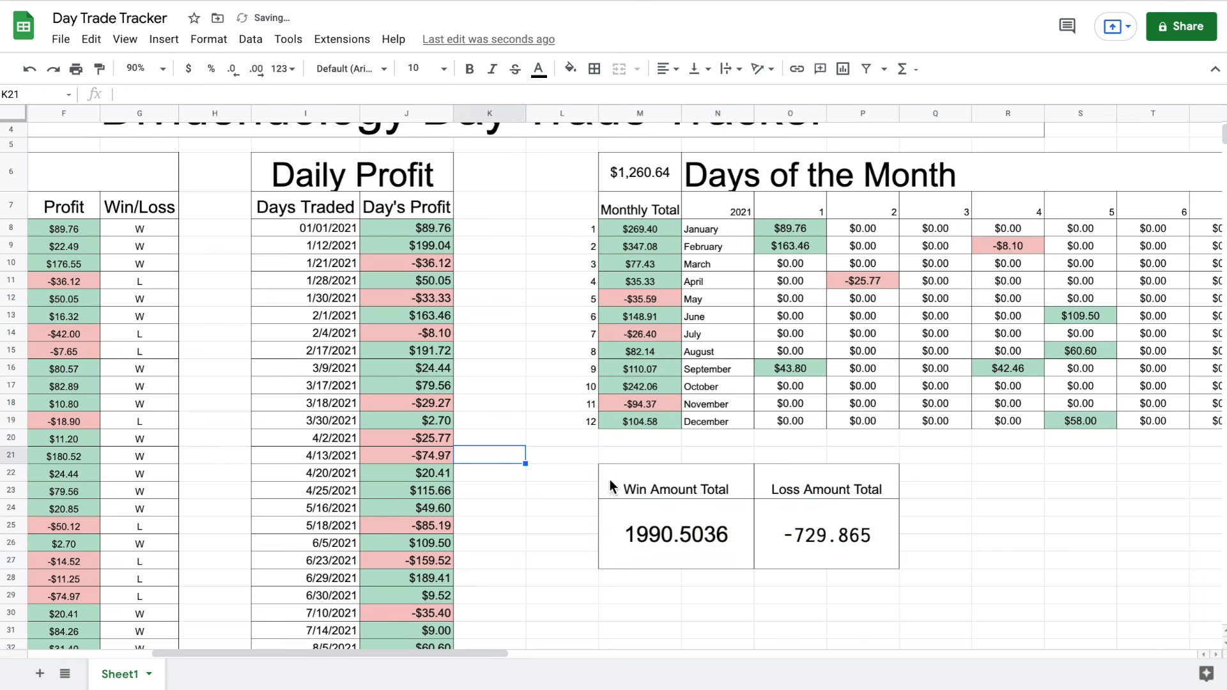
click(810, 529)
click(382, 70)
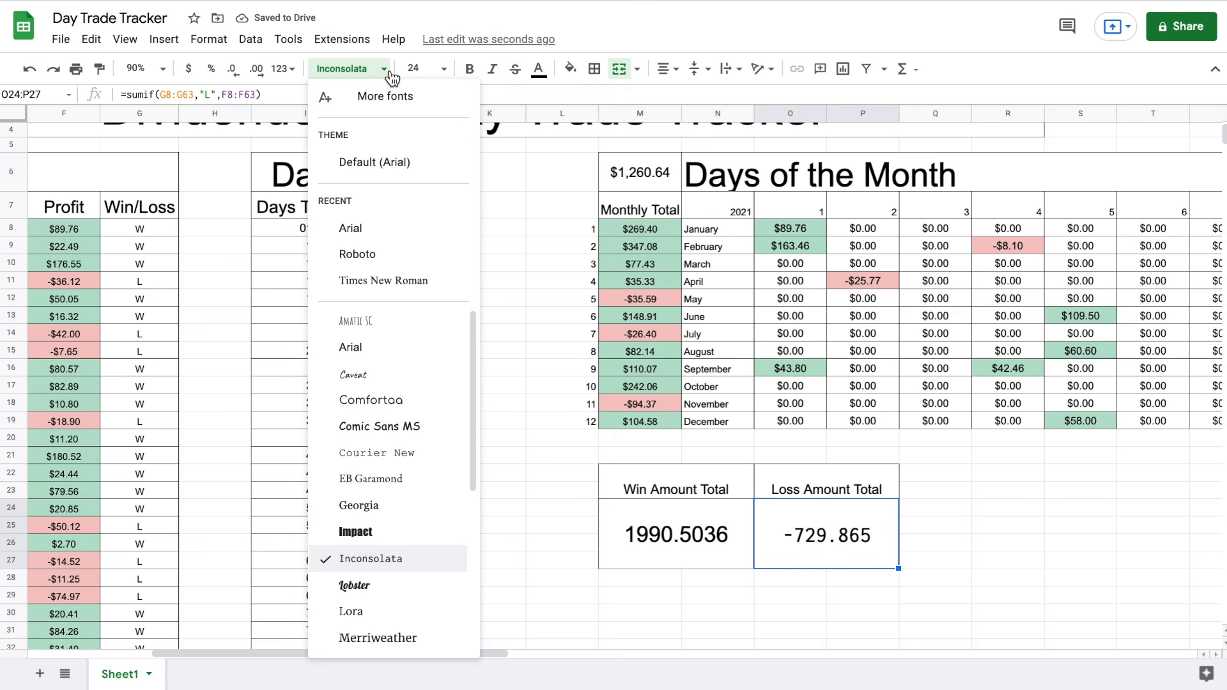
click(404, 165)
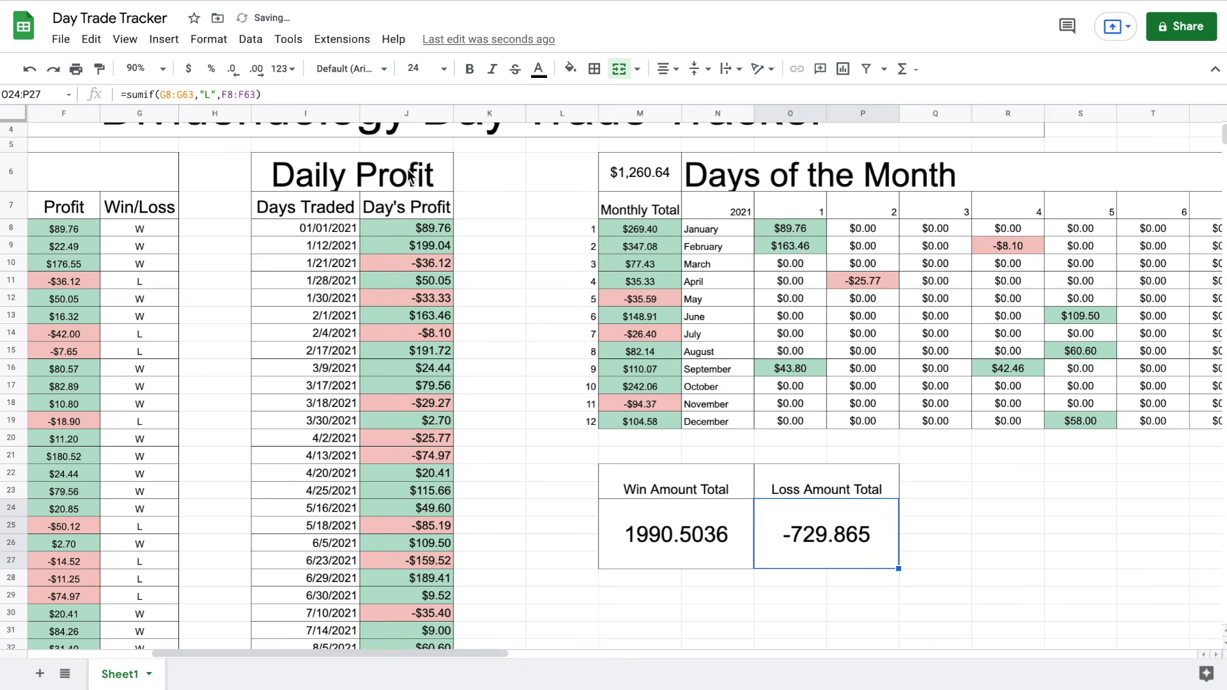
Fill the Win Amount Total value box M24:N27 with a pale light green
click(663, 520)
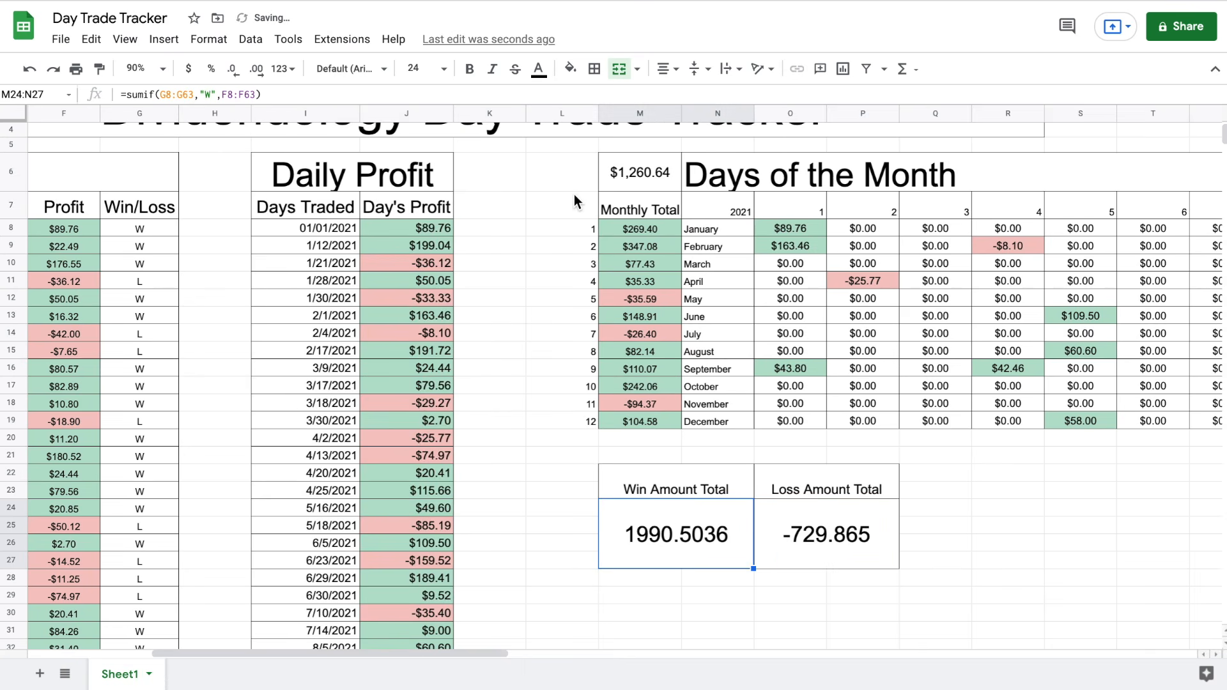
click(570, 68)
click(646, 179)
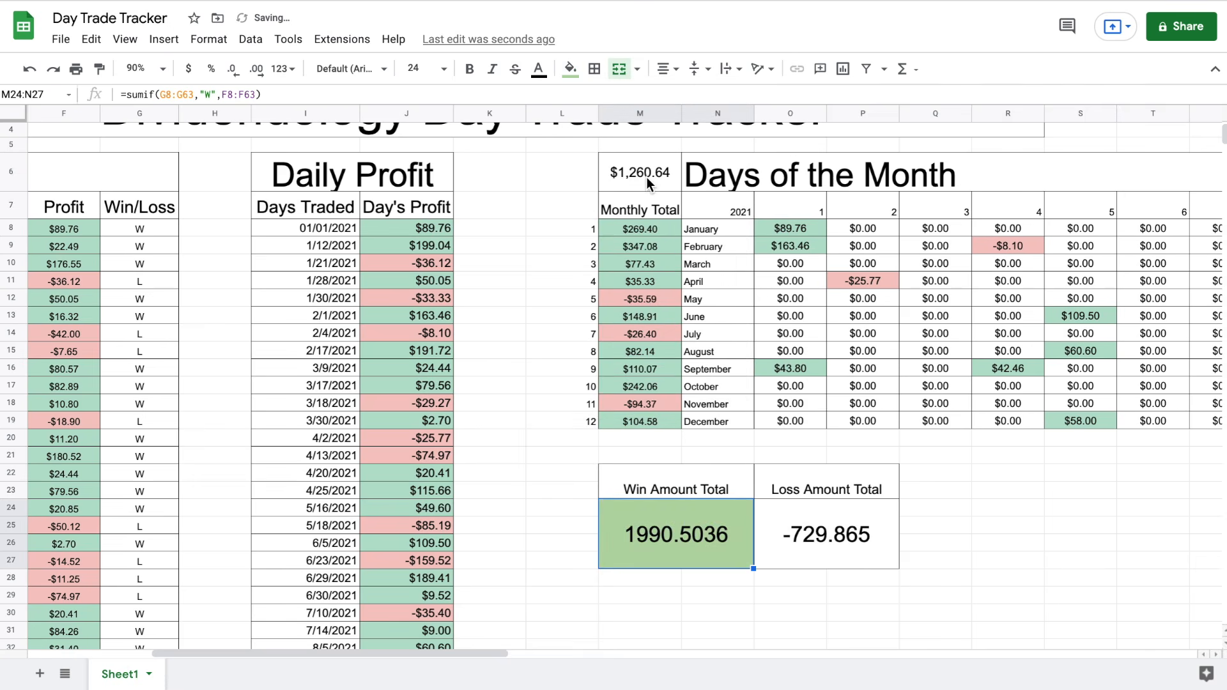
click(577, 71)
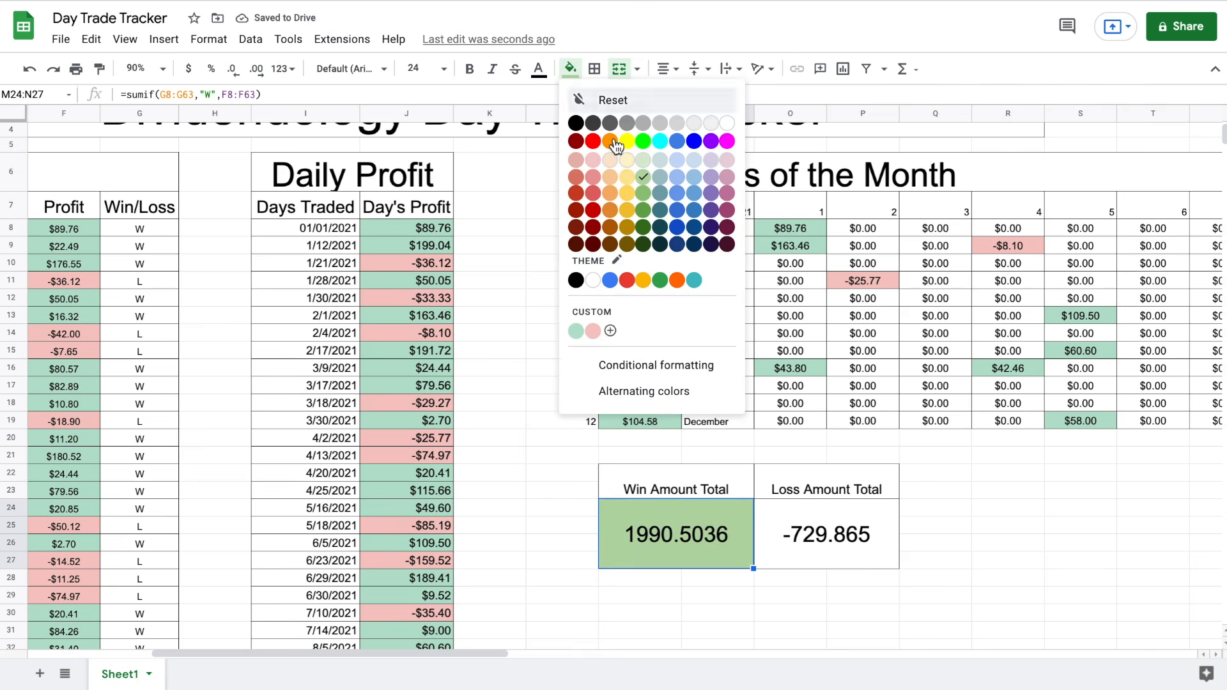
click(646, 173)
Fill the Loss Amount Total value box O24:P27 with a light red
click(795, 524)
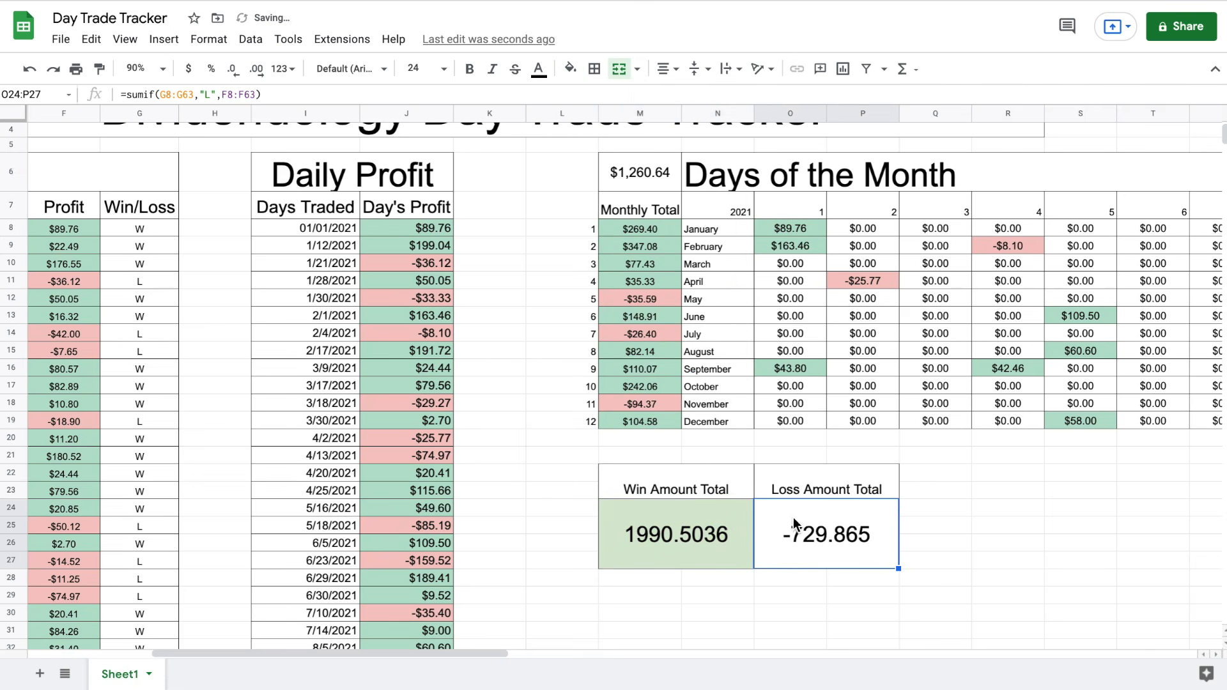
click(570, 68)
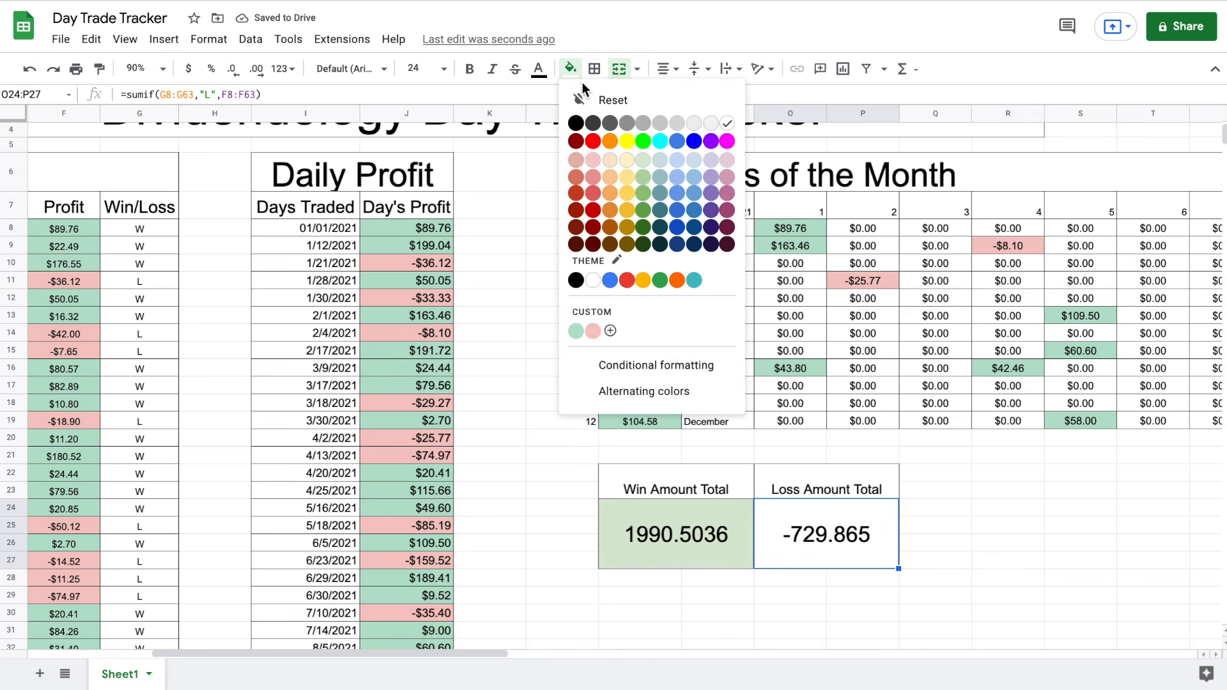
click(593, 160)
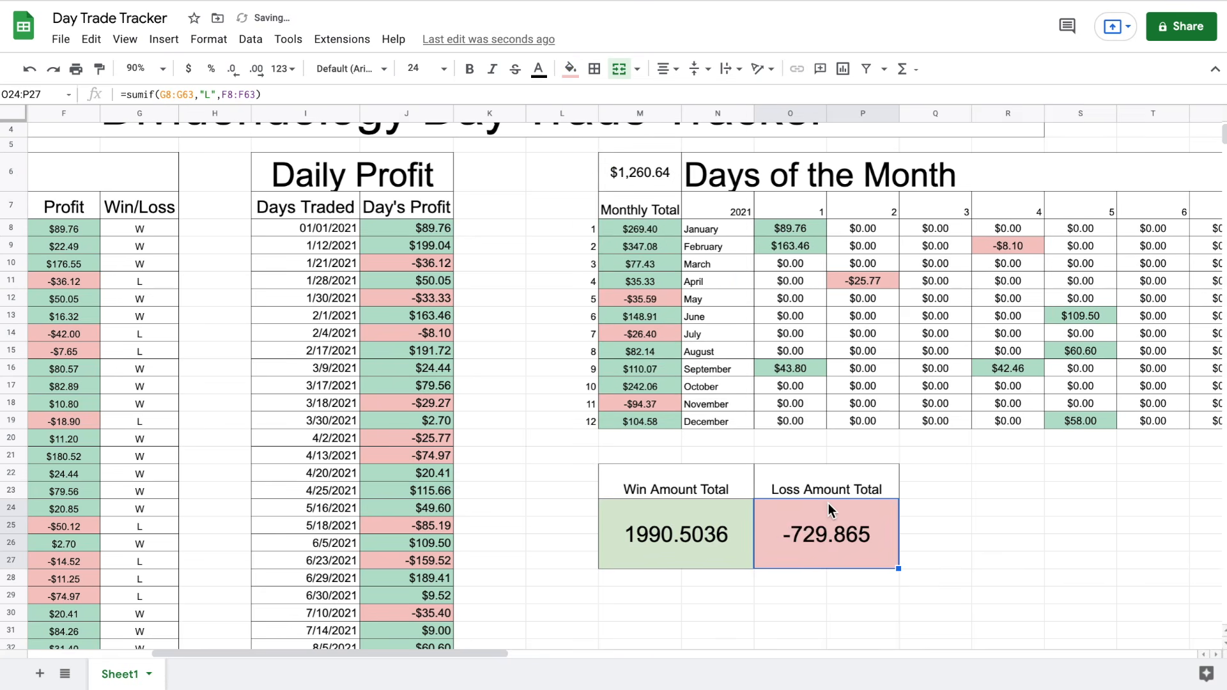
click(945, 505)
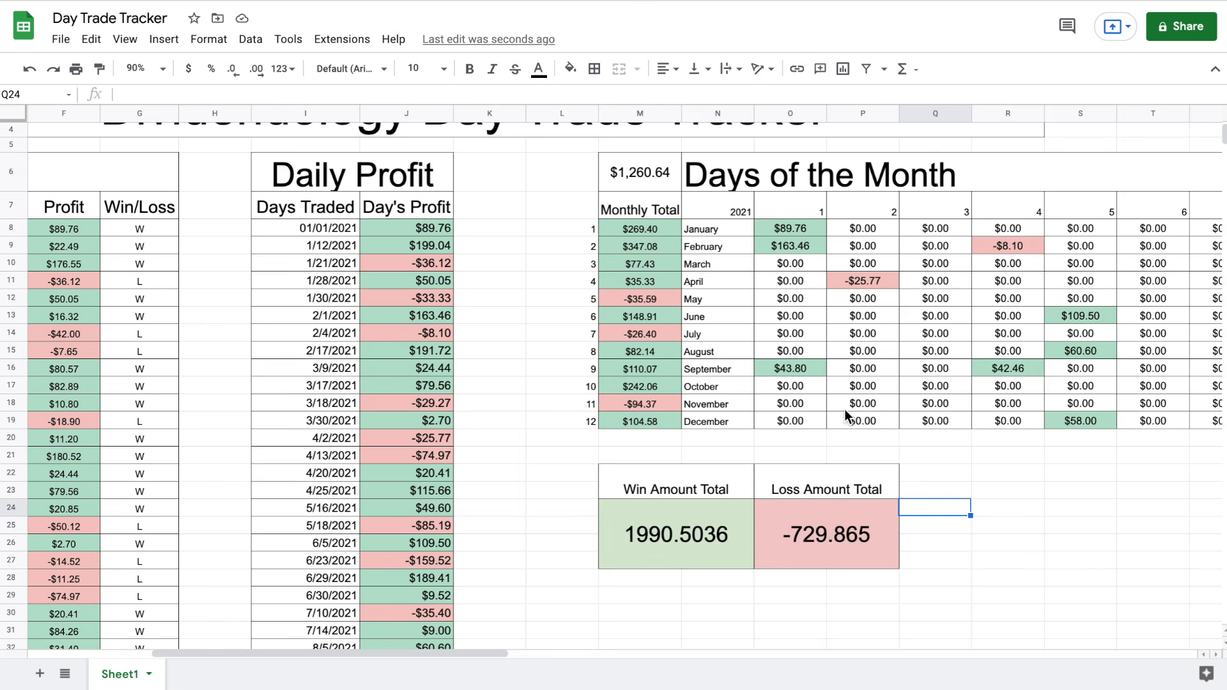
Merge R22:S23 into a header box and R24:S27 into a value box, each with an outer border
drag(671, 472, 742, 488)
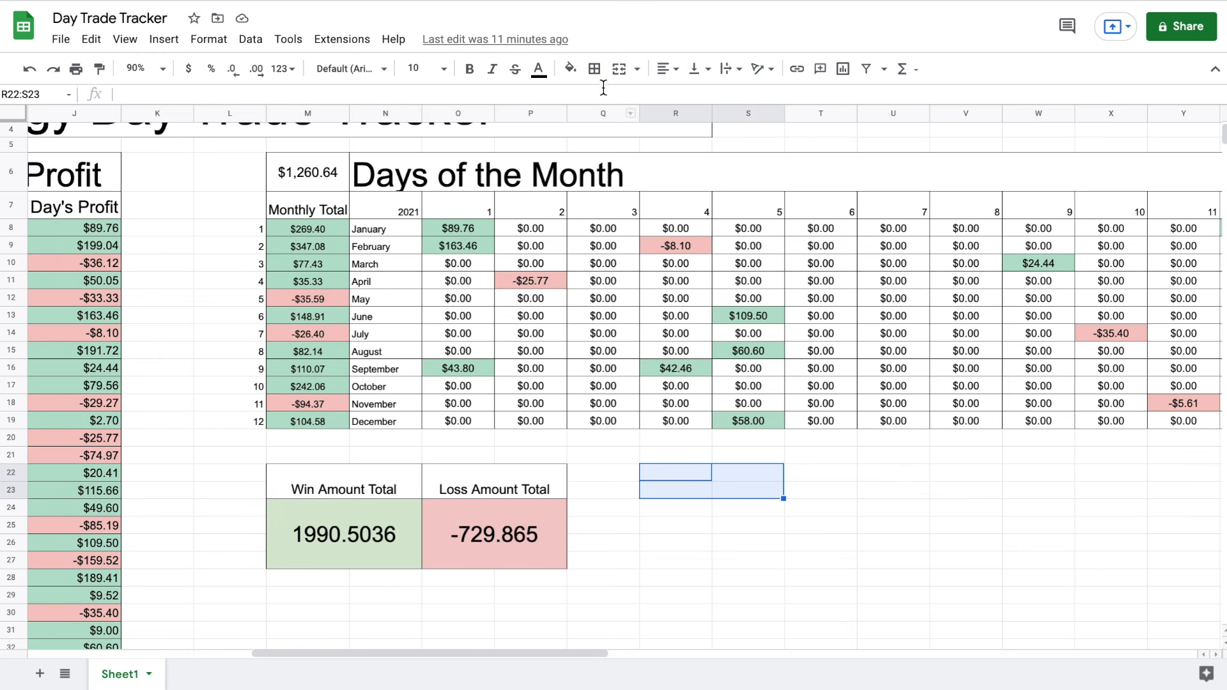
click(619, 68)
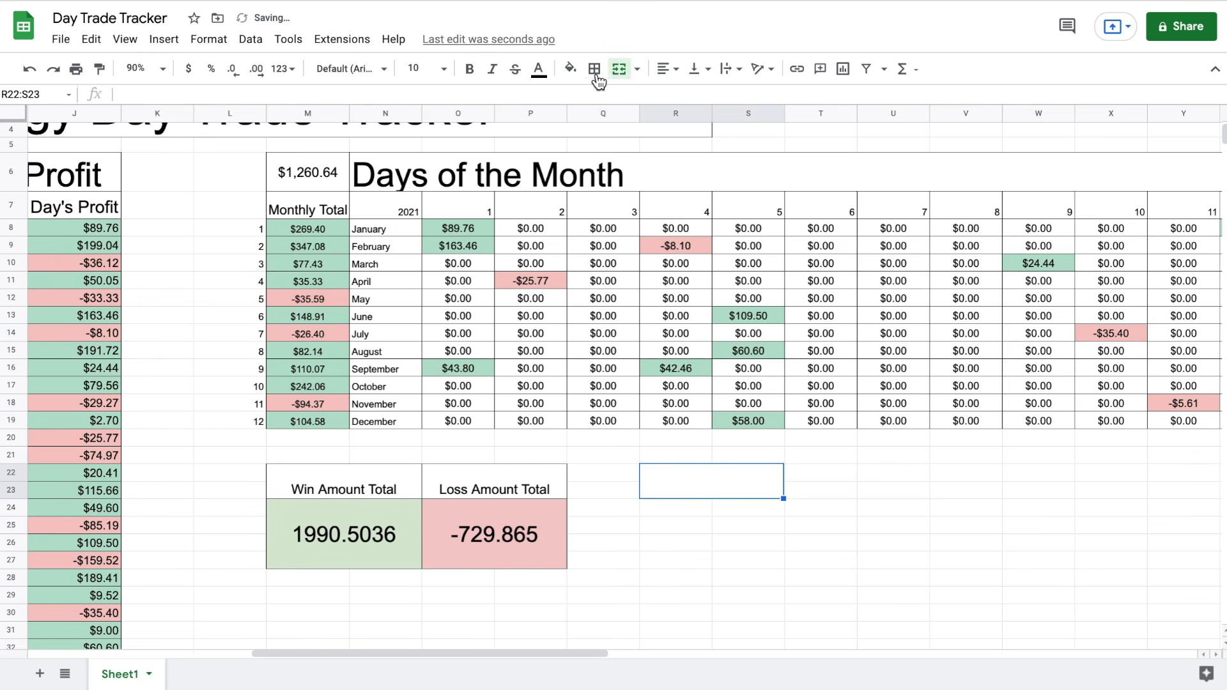
click(595, 69)
click(684, 99)
drag(683, 511, 741, 564)
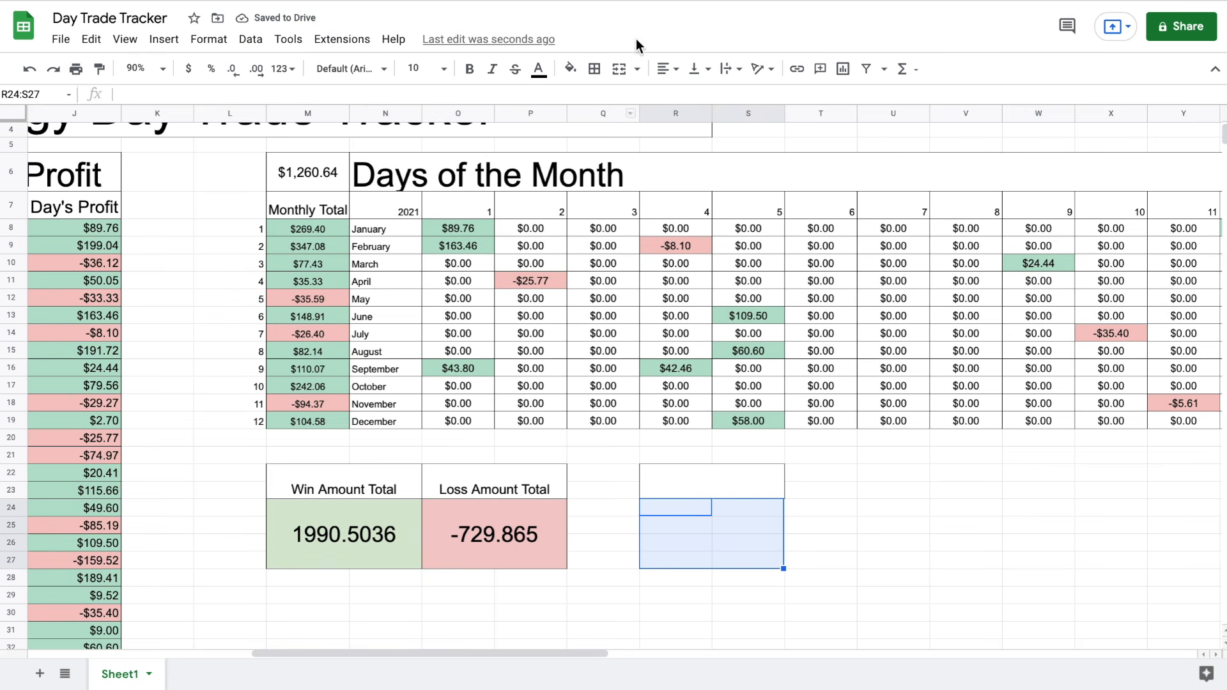
click(619, 69)
click(594, 69)
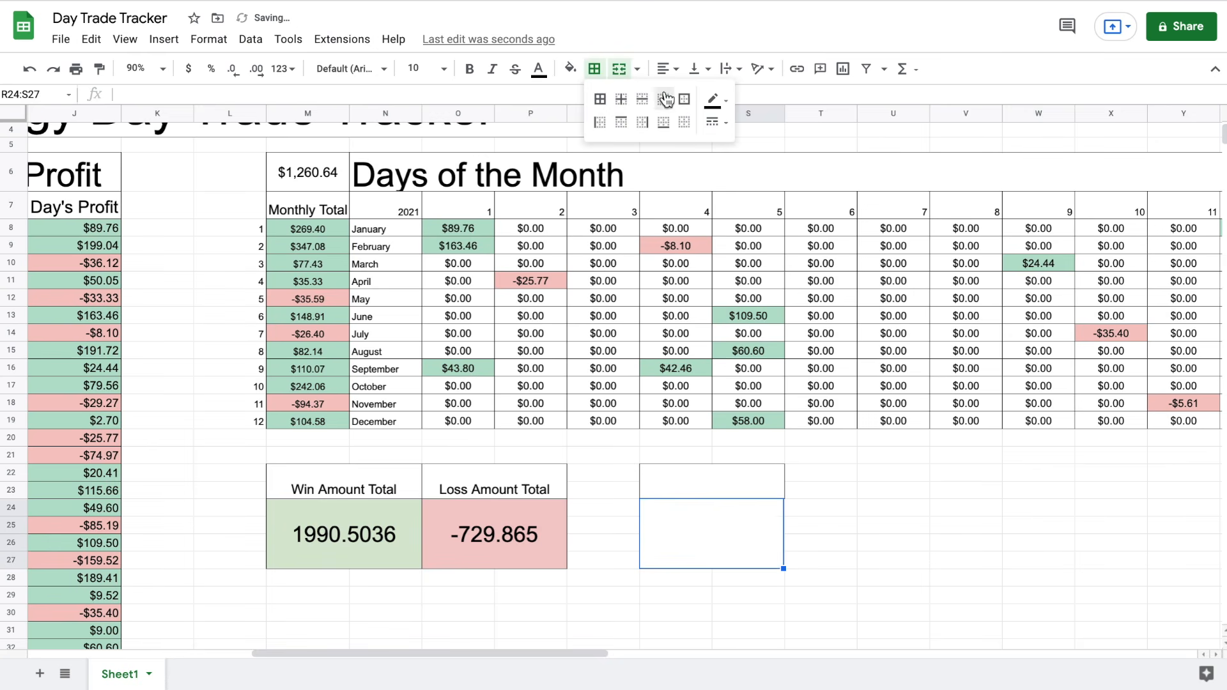
click(684, 99)
Merge T22:U23 and T24:U27 into an adjoining header and value box, each with an outer border
drag(831, 462, 878, 489)
click(833, 466)
click(619, 69)
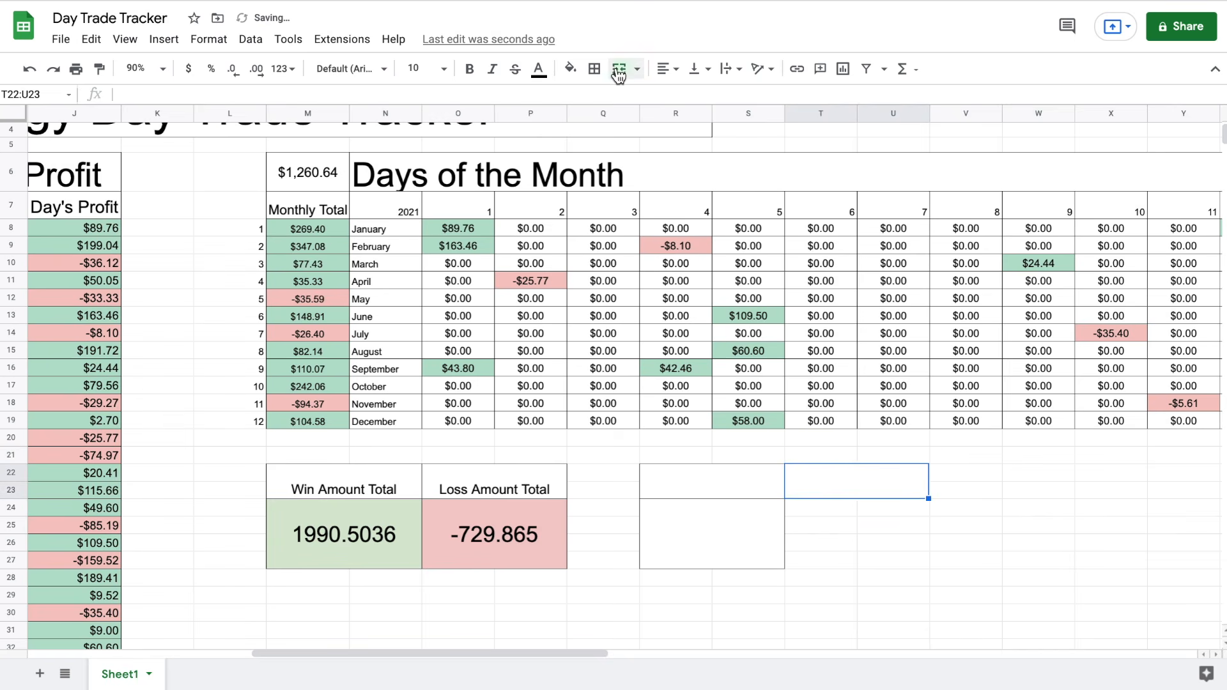
click(595, 69)
drag(830, 505, 881, 553)
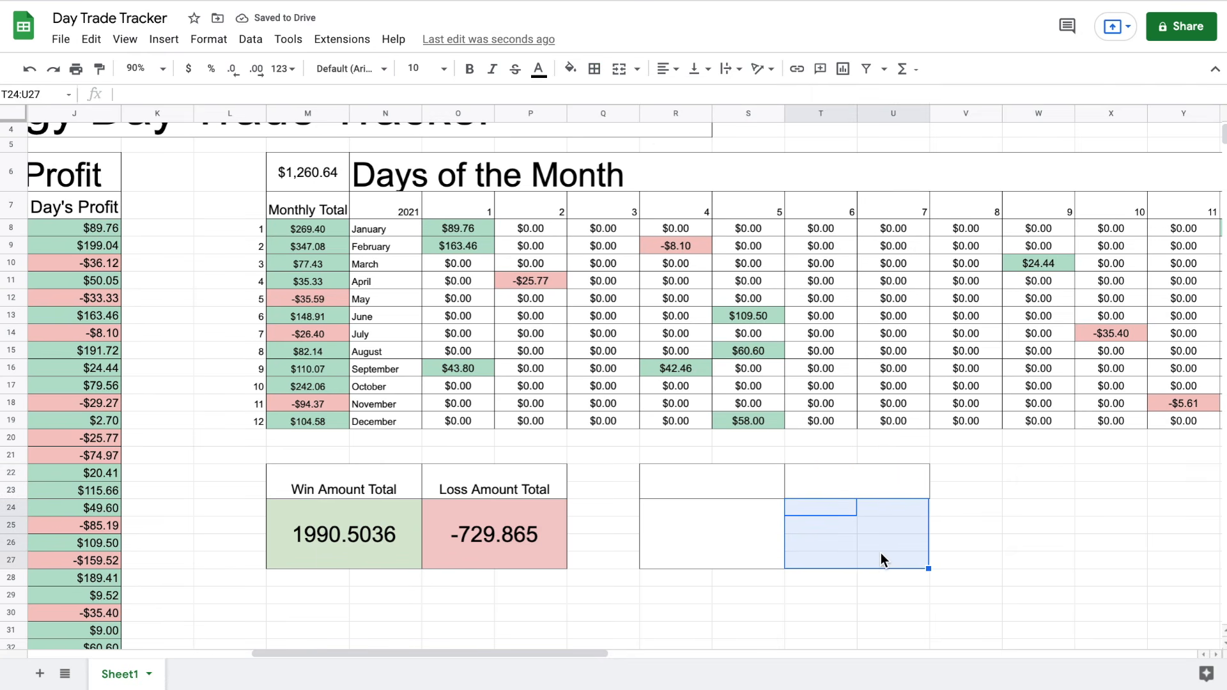
click(619, 68)
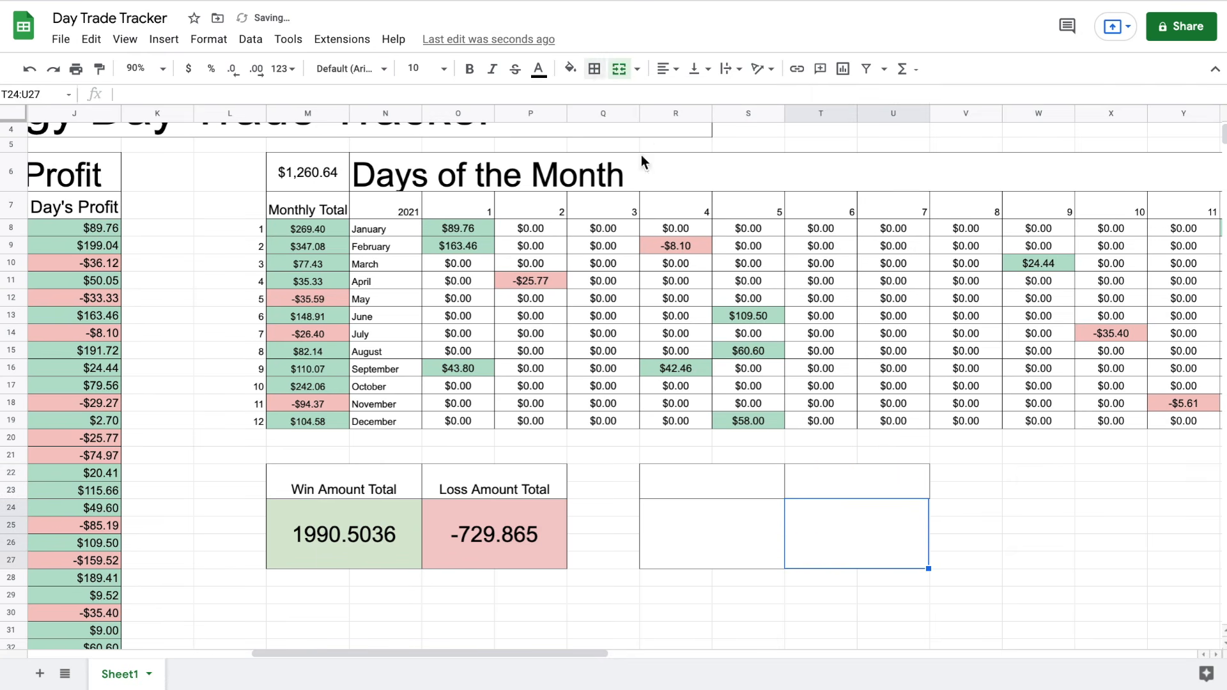
click(594, 74)
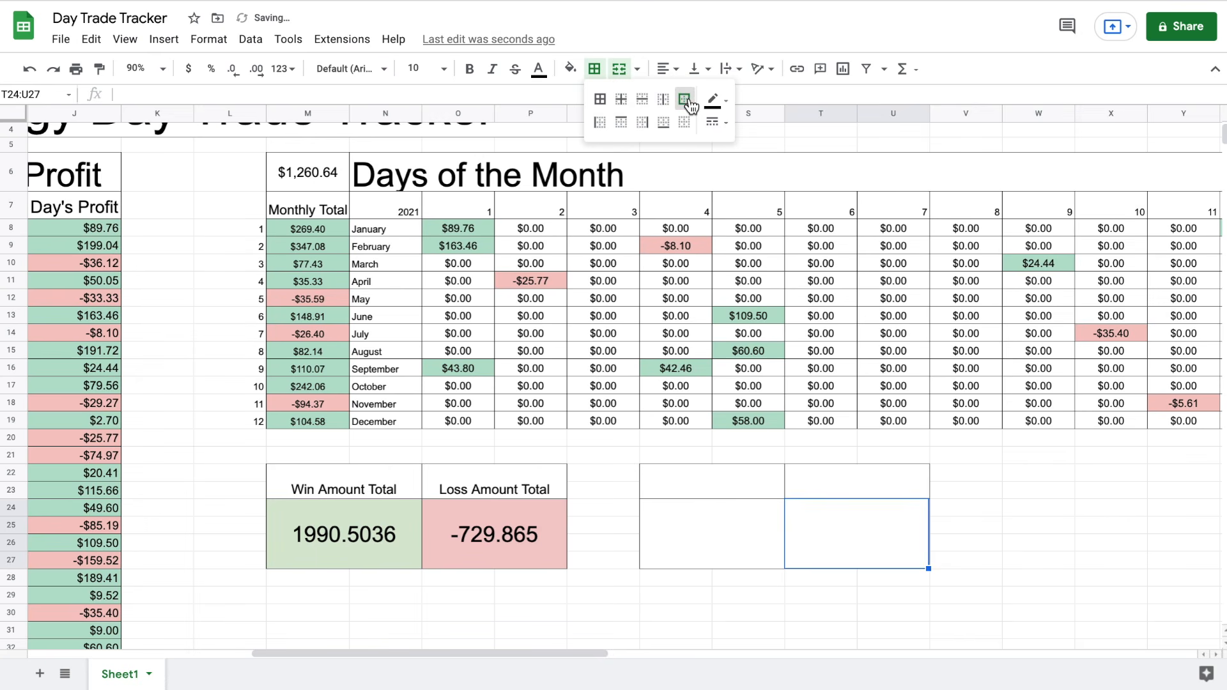
Label the two new header boxes "Best Trade" and "Worst Trade"
click(718, 478)
text(Best)
key(Tab)
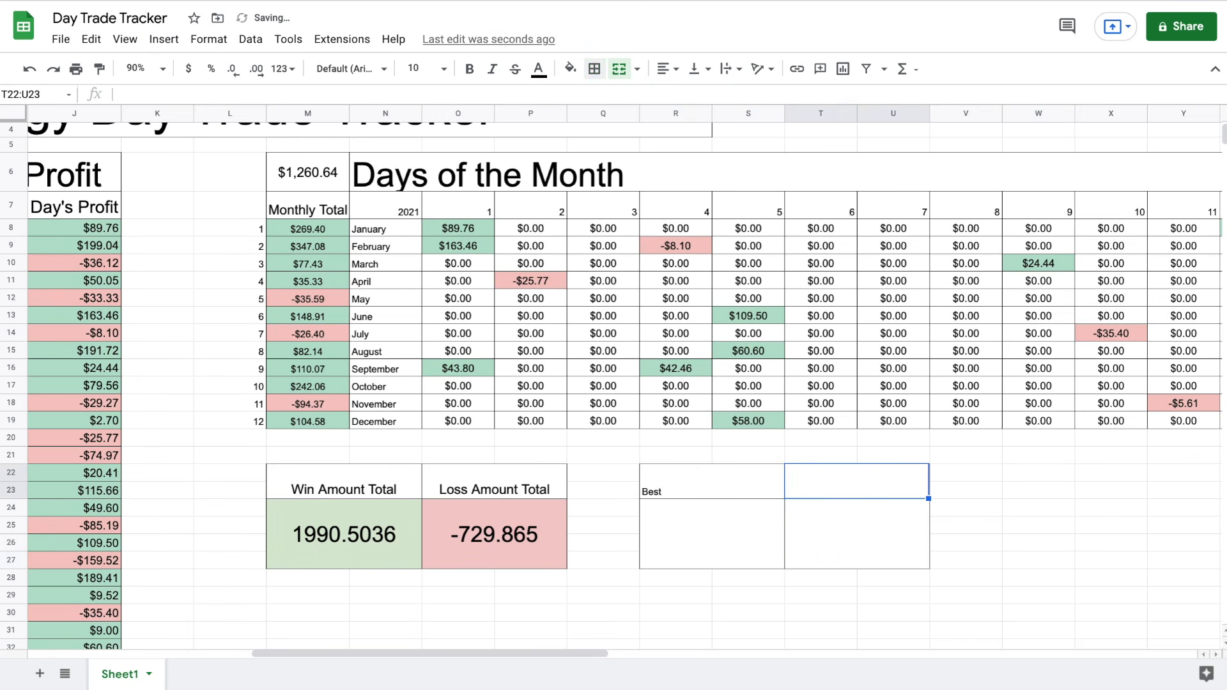
key(Left)
double_click(714, 478)
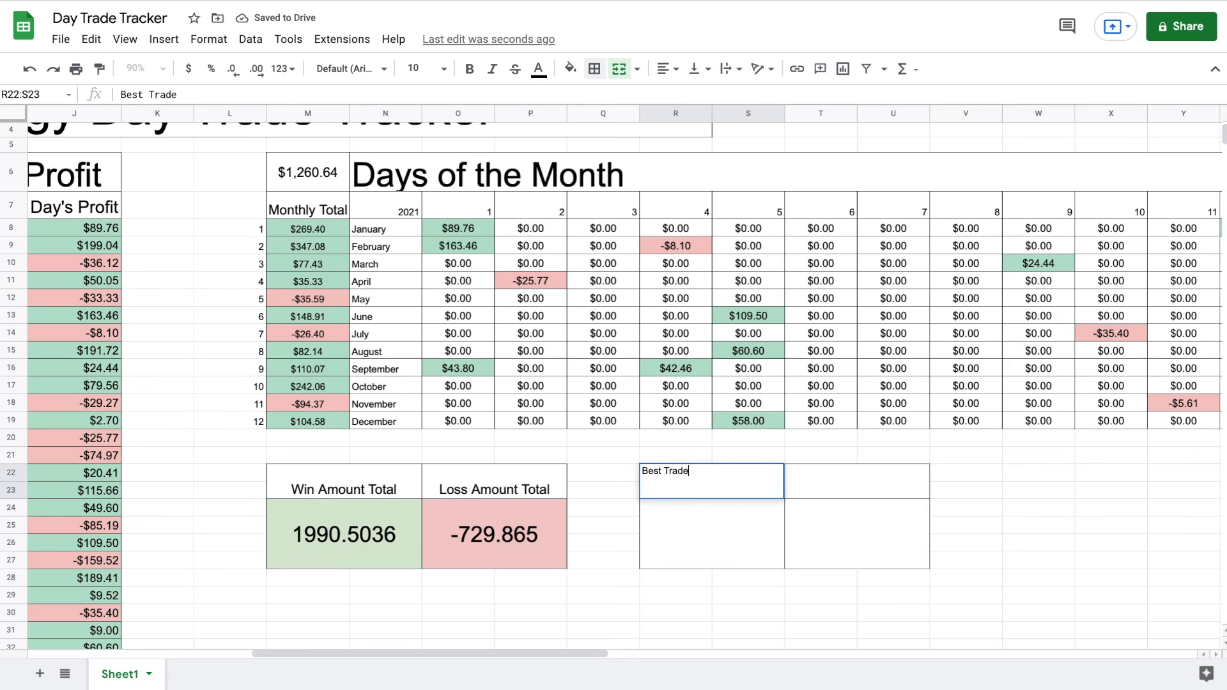
key(Tab)
text(Wo)
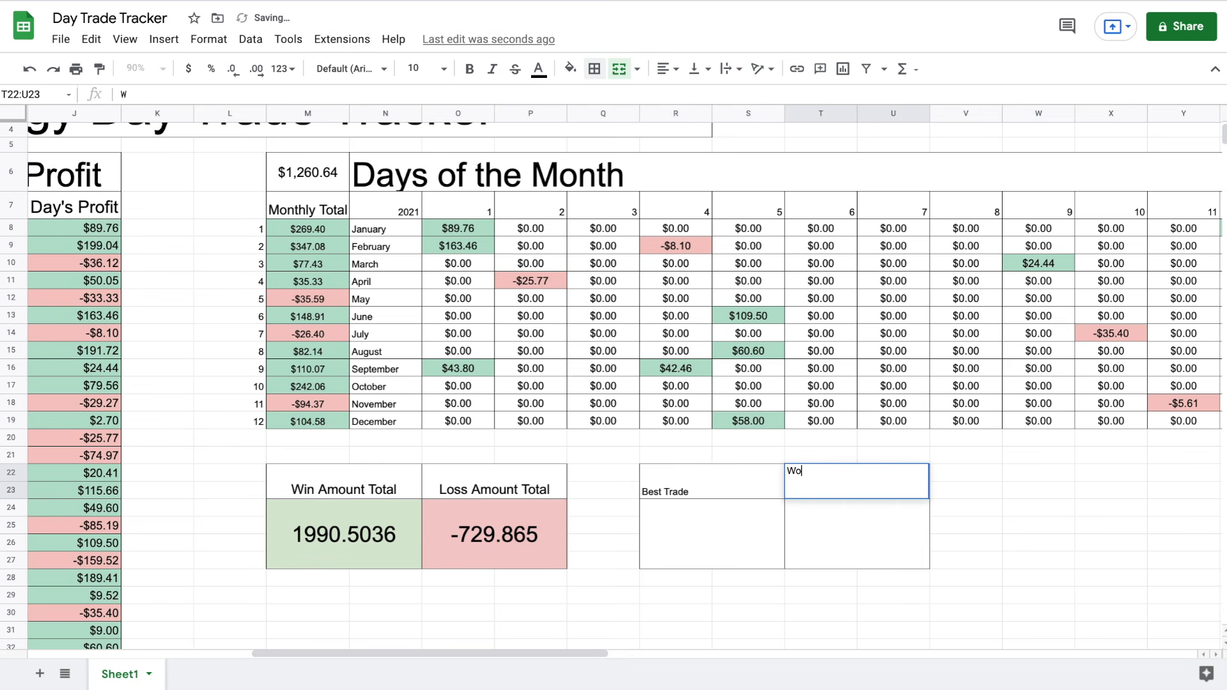
text(rst Trade)
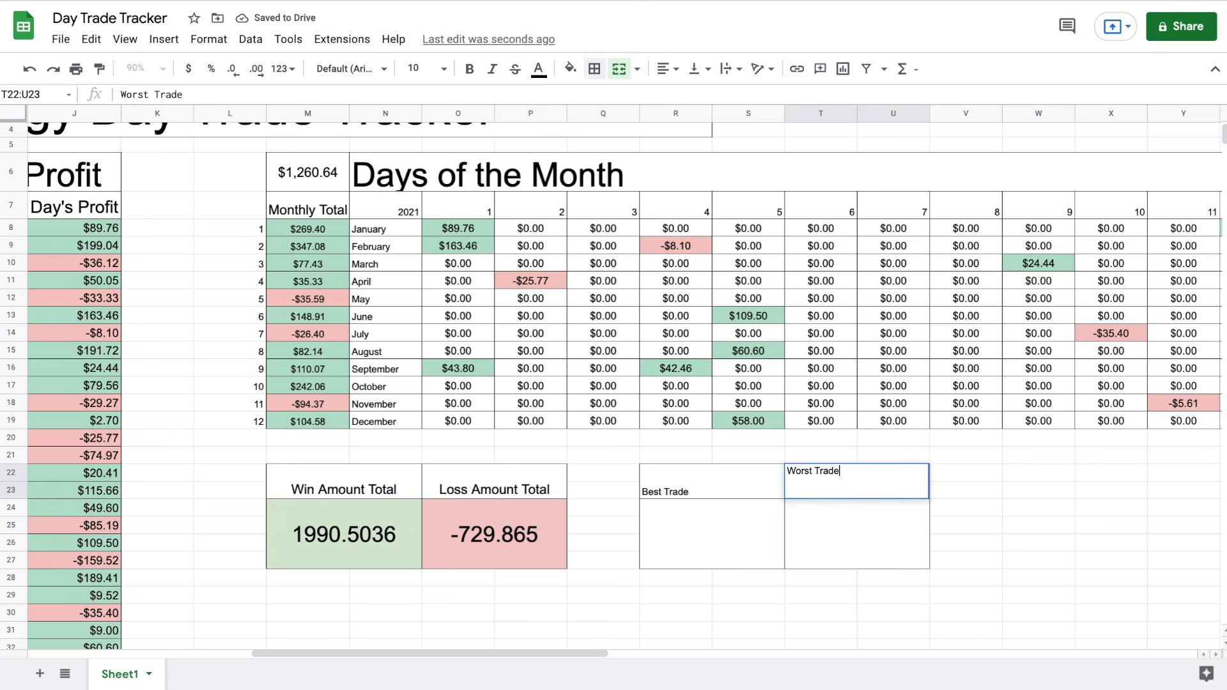
key(ctrl+Return)
Center the Best Trade and Worst Trade headers horizontally and set their font size to 14
drag(729, 476, 816, 477)
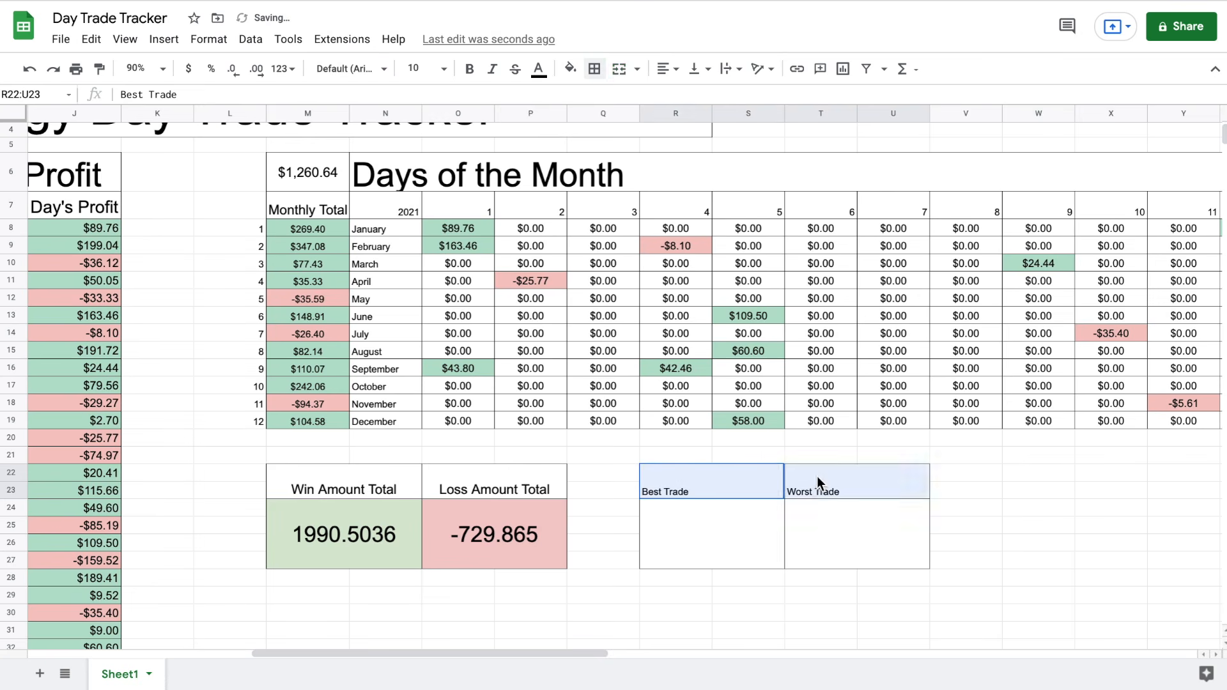
click(668, 72)
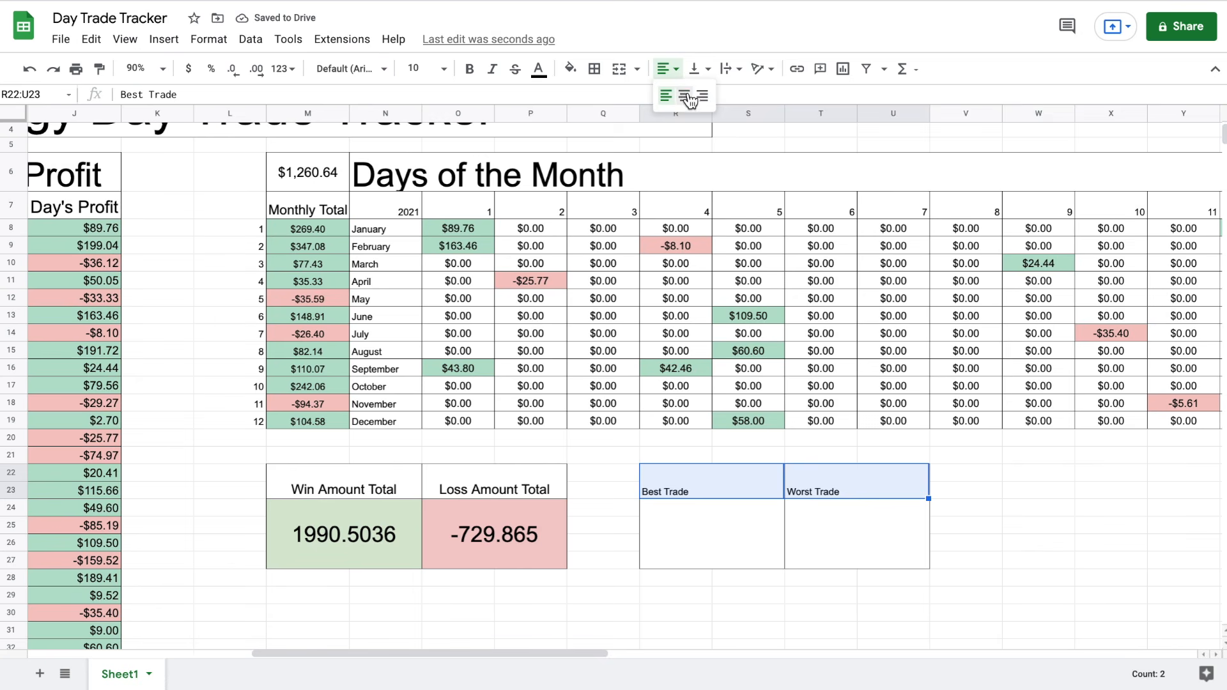
click(685, 96)
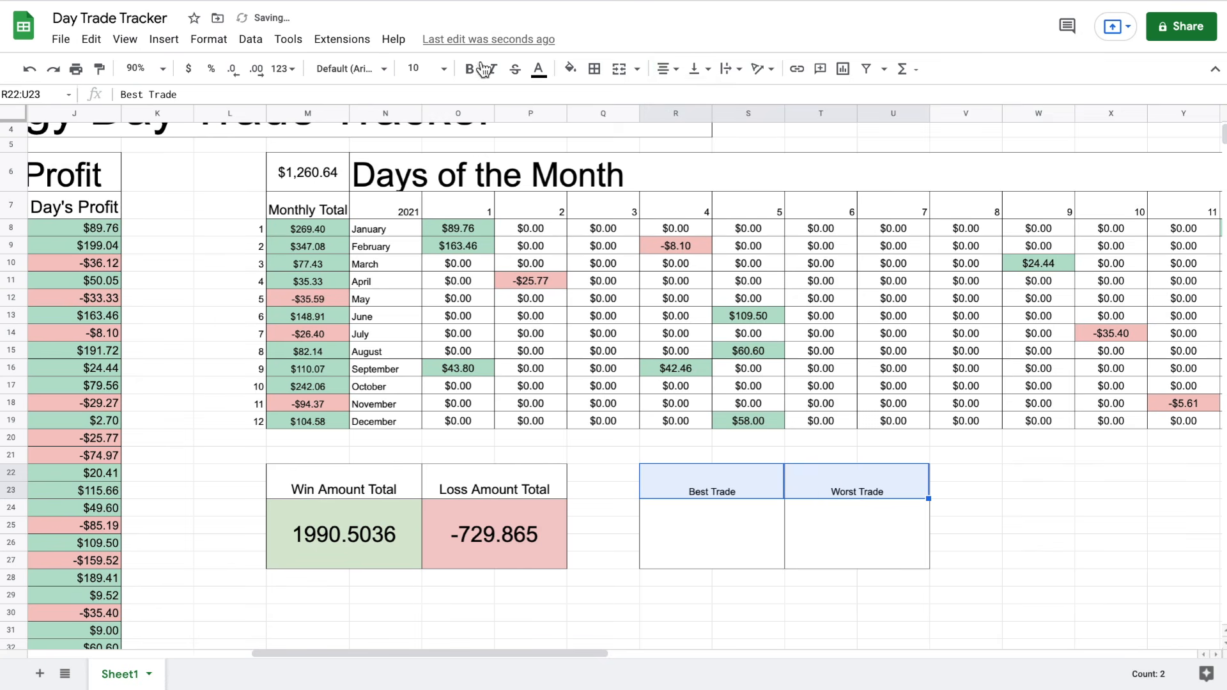
click(541, 475)
drag(758, 488, 807, 482)
click(444, 69)
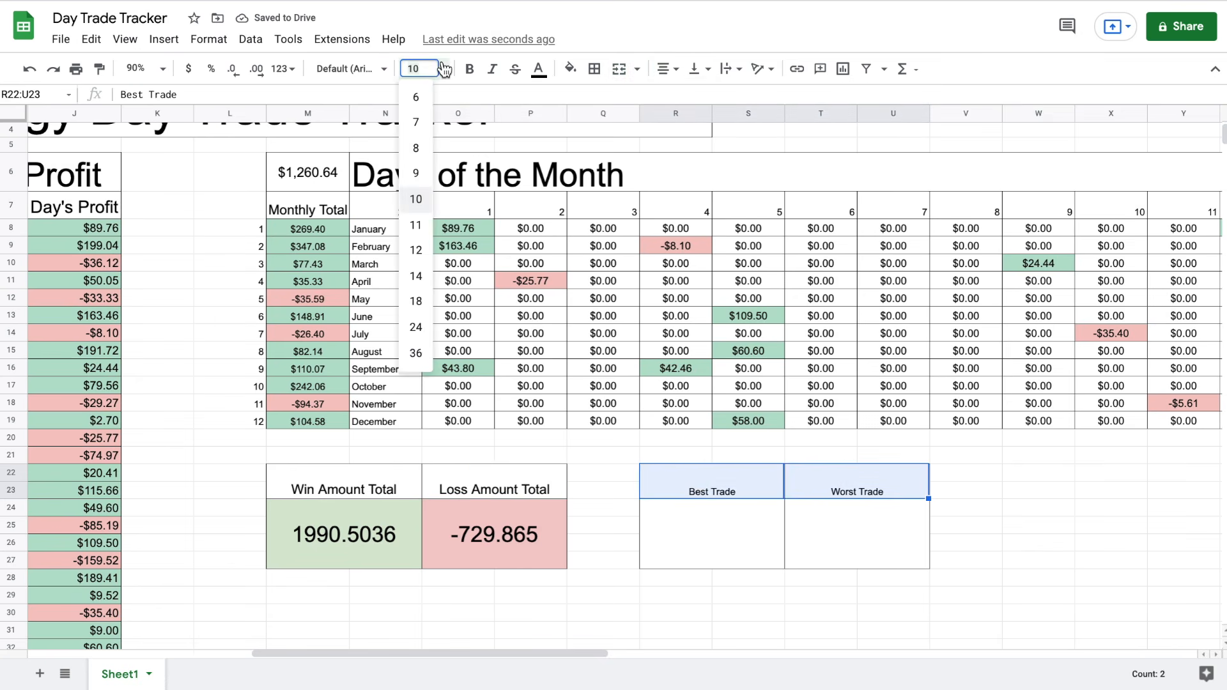
click(423, 278)
Enter =max(F8:F75) in the Best Trade value box to return the highest value in the Profit column
click(722, 518)
text(=max()
scroll(411, 474, left, 5)
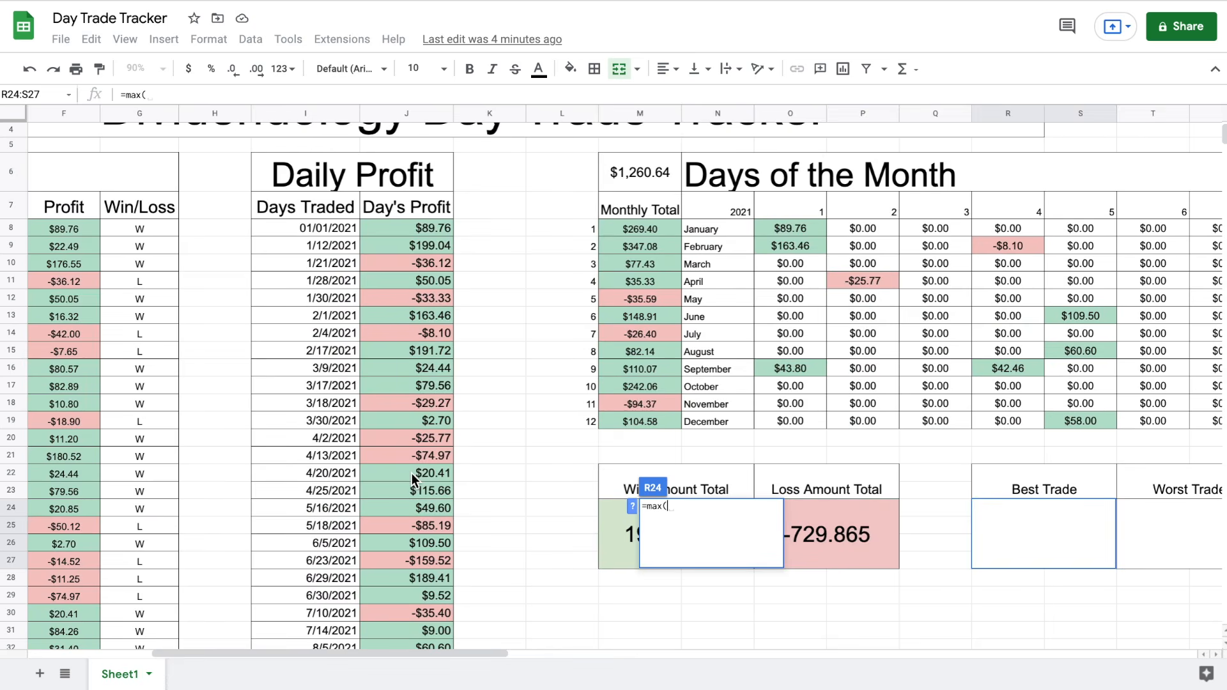
scroll(342, 376, left, 3)
click(288, 228)
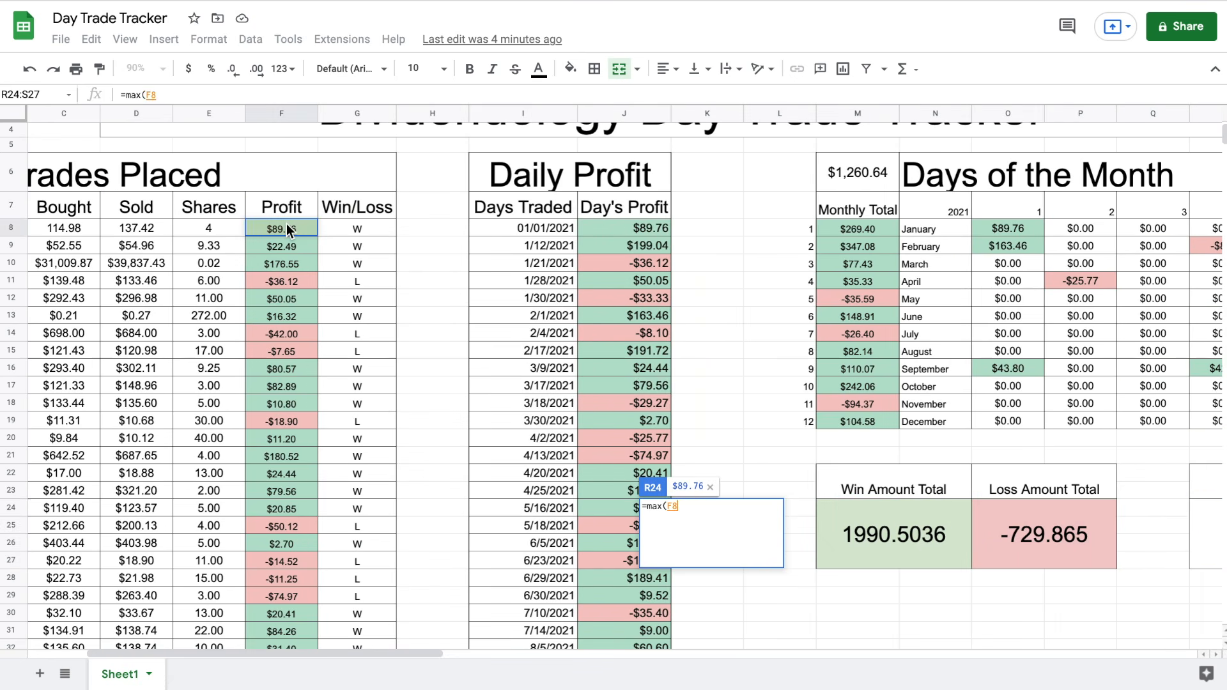
drag(288, 228, 281, 632)
key(Return)
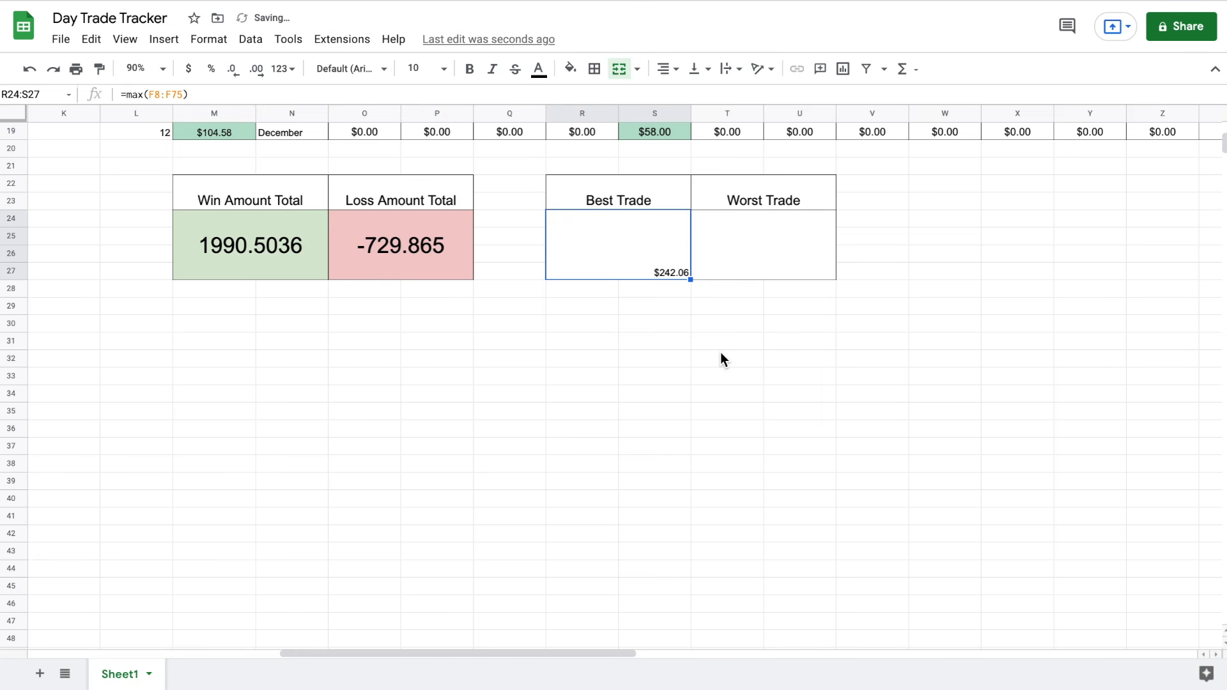
Center the Best Trade value horizontally and vertically in its merged box
click(665, 68)
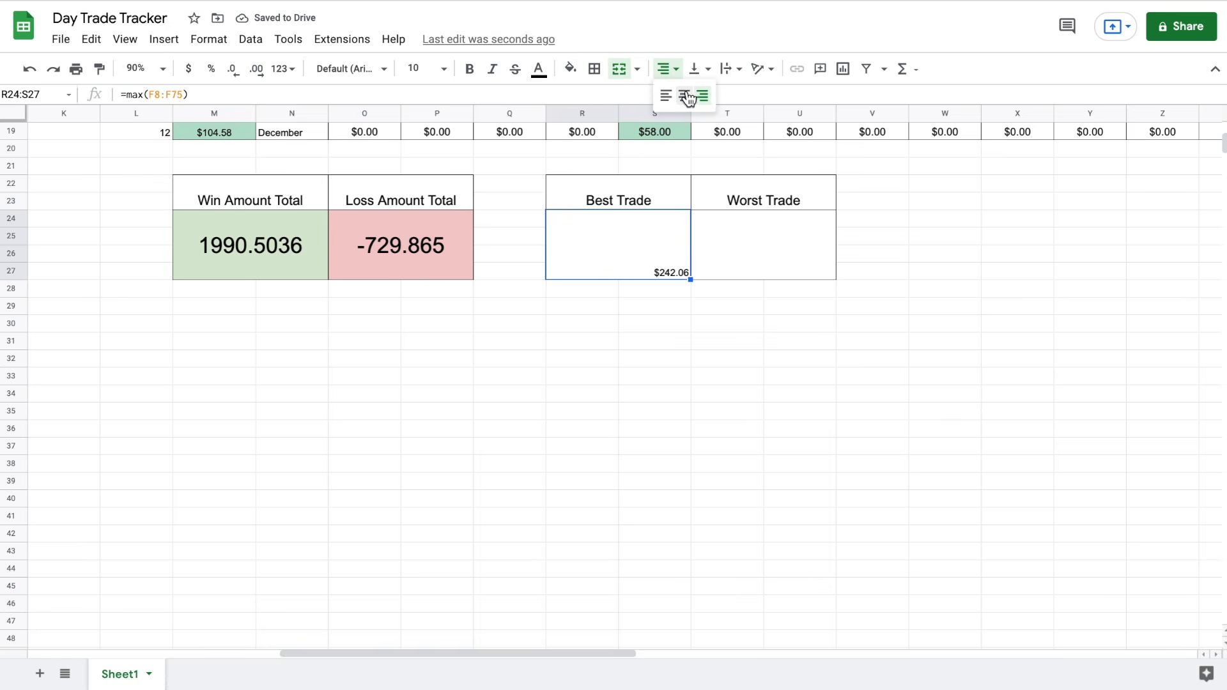
click(681, 96)
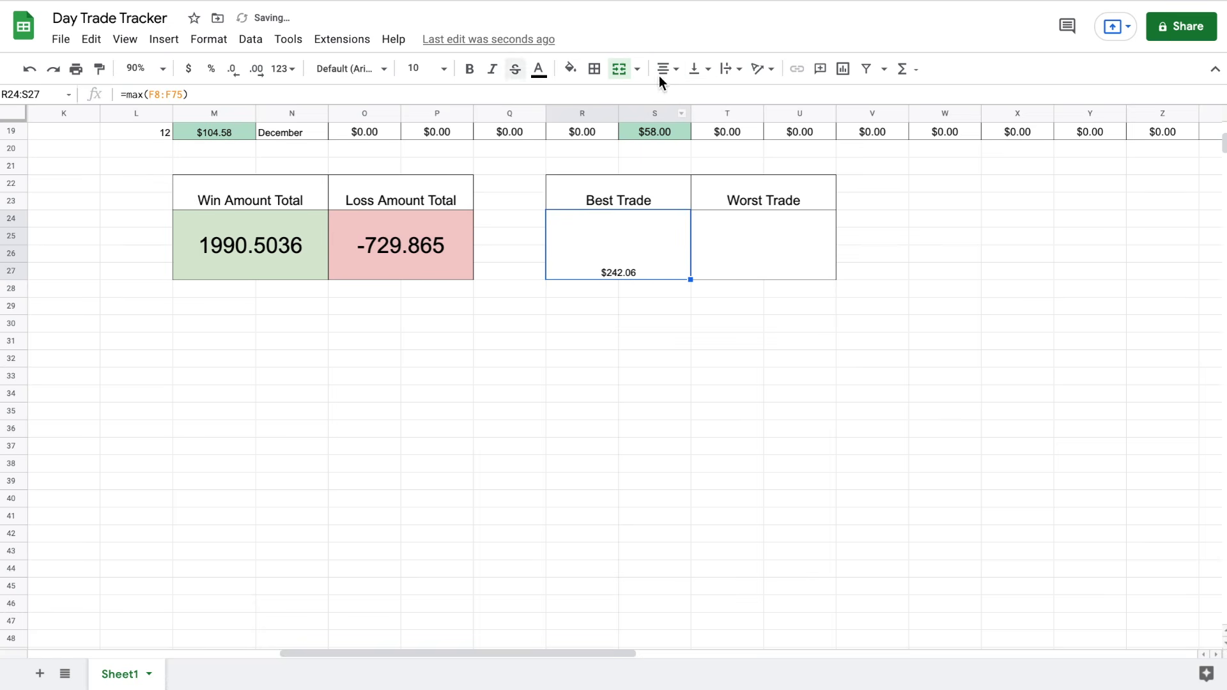
click(697, 70)
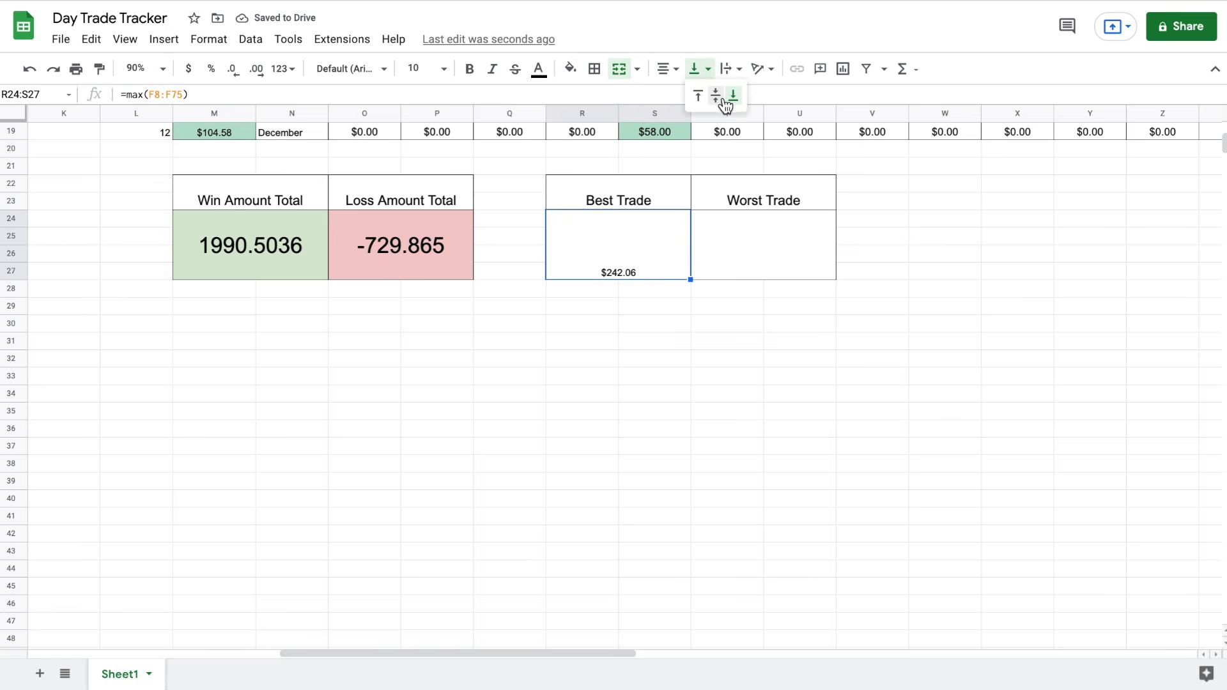
click(716, 96)
Enter =min(F8:F70) in the Worst Trade value box to return the lowest value in the Profit column
click(752, 235)
text(=min)
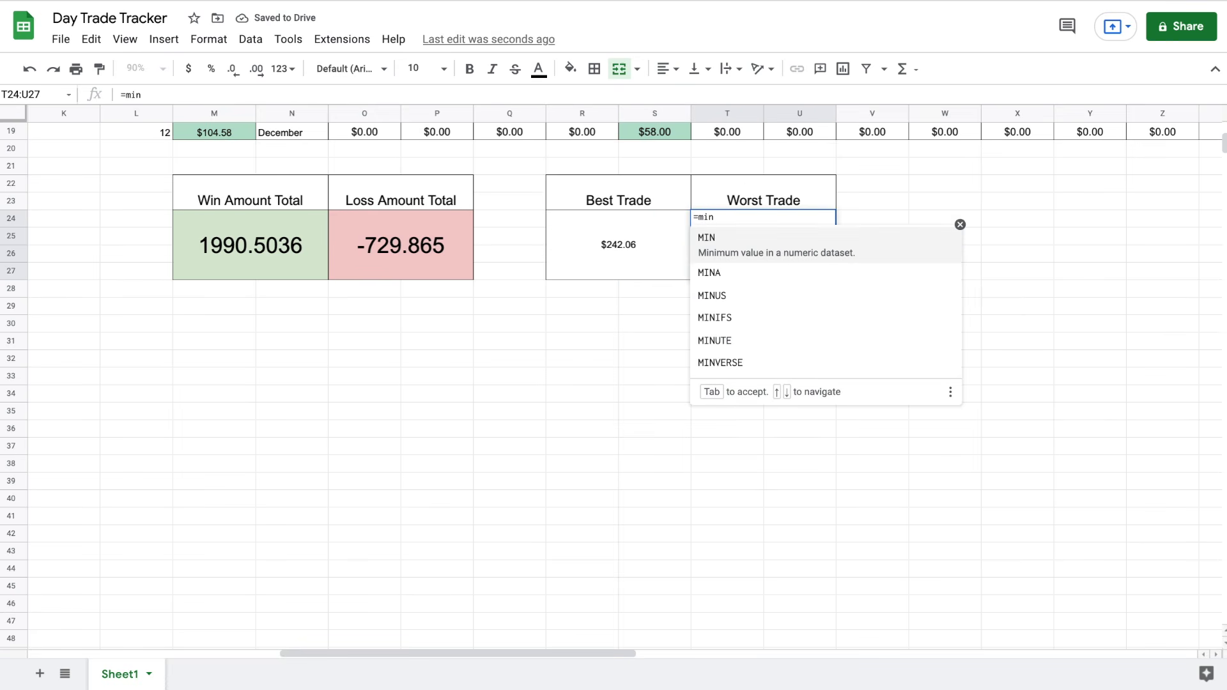
text(()
scroll(386, 287, left, 10)
scroll(386, 286, up, 6)
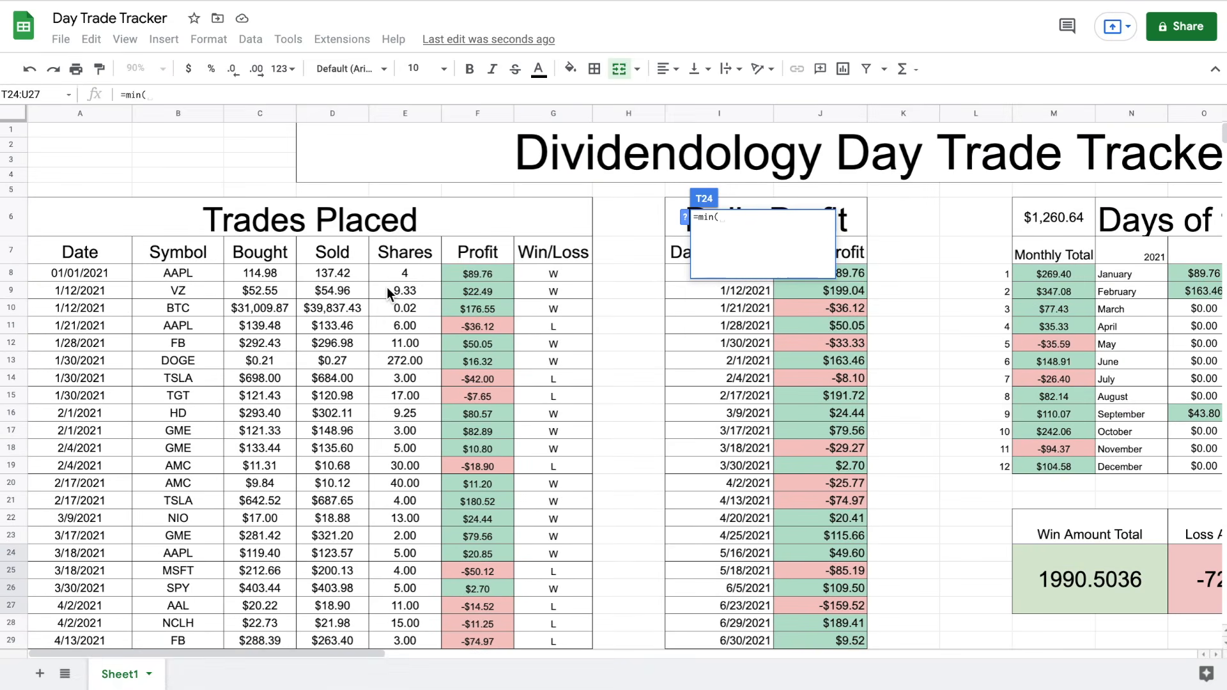
click(471, 279)
key(ctrl+shift+Down)
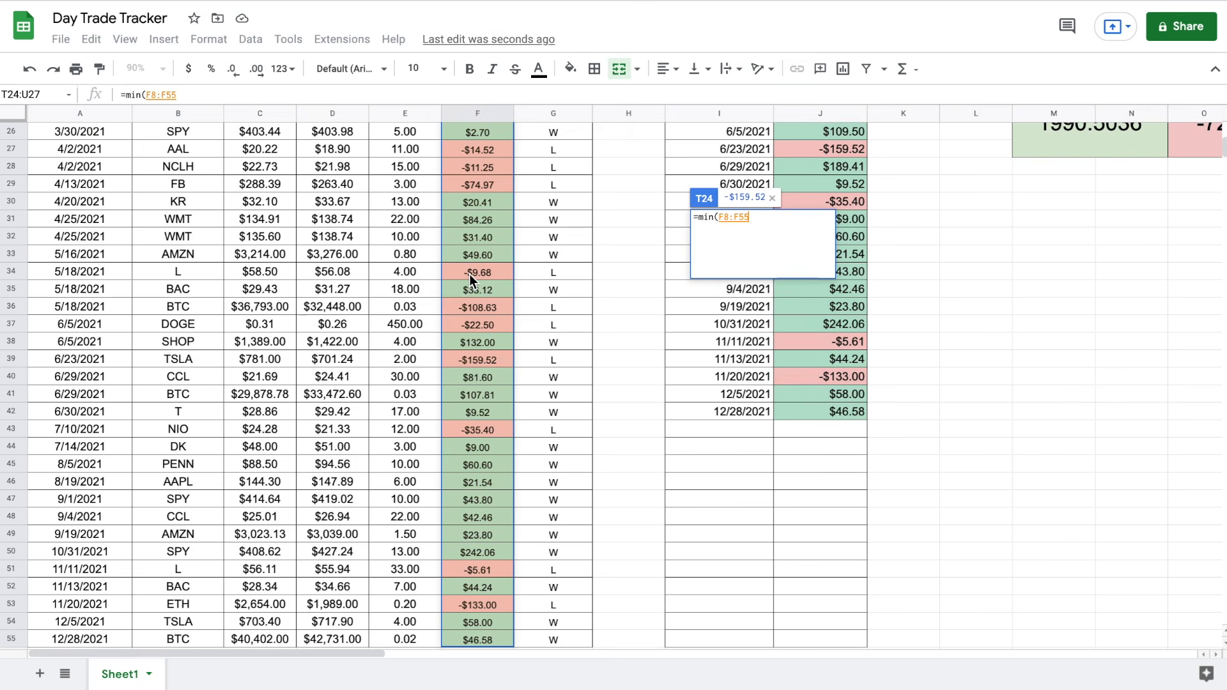
key(shift+Down)
key(shift+Down)
key(shift+Down)
key(shift+Down)
key(shift+Down)
key(shift+Down)
key(shift+Down)
key(shift+Down)
key(shift+Down)
key(shift+Down)
key(shift+Down)
key(shift+Down)
key(shift+Down)
key(shift+Down)
key(shift+Down)
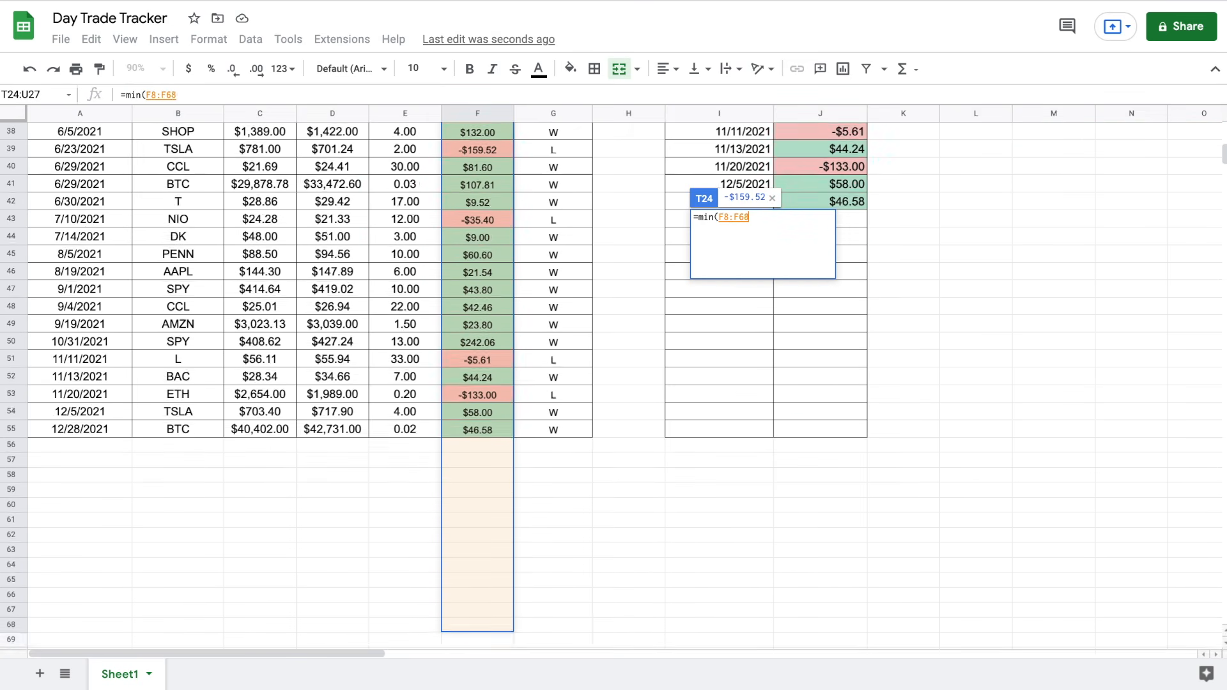
text())
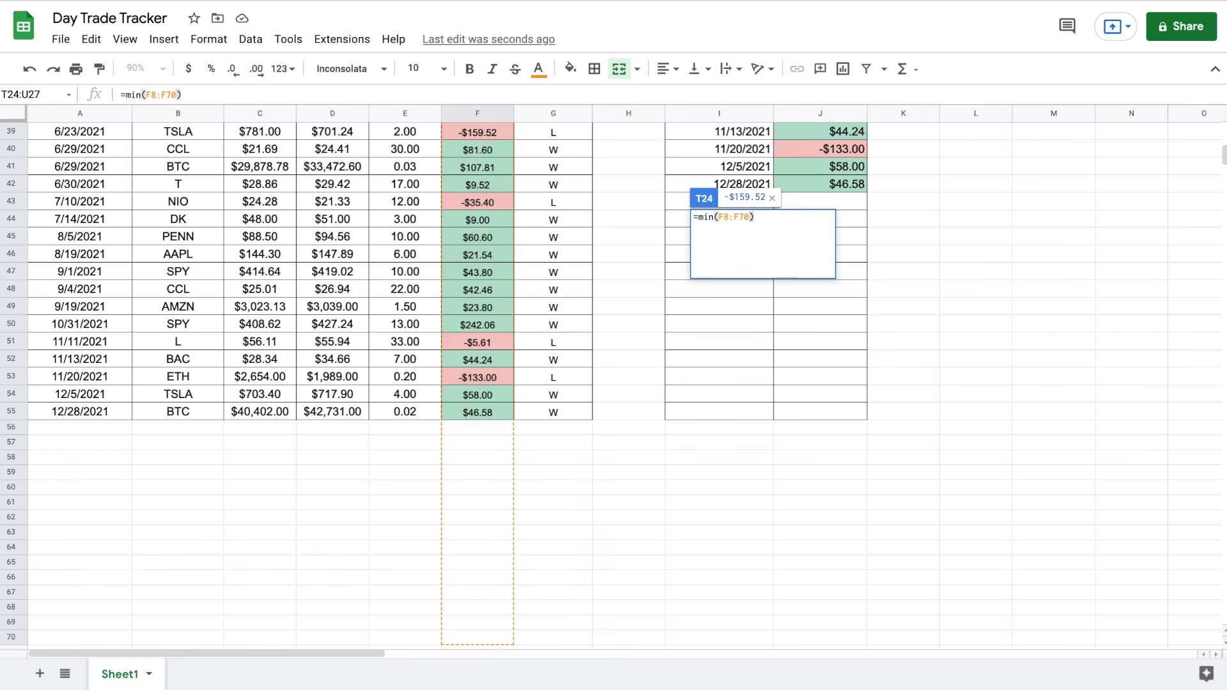
key(Return)
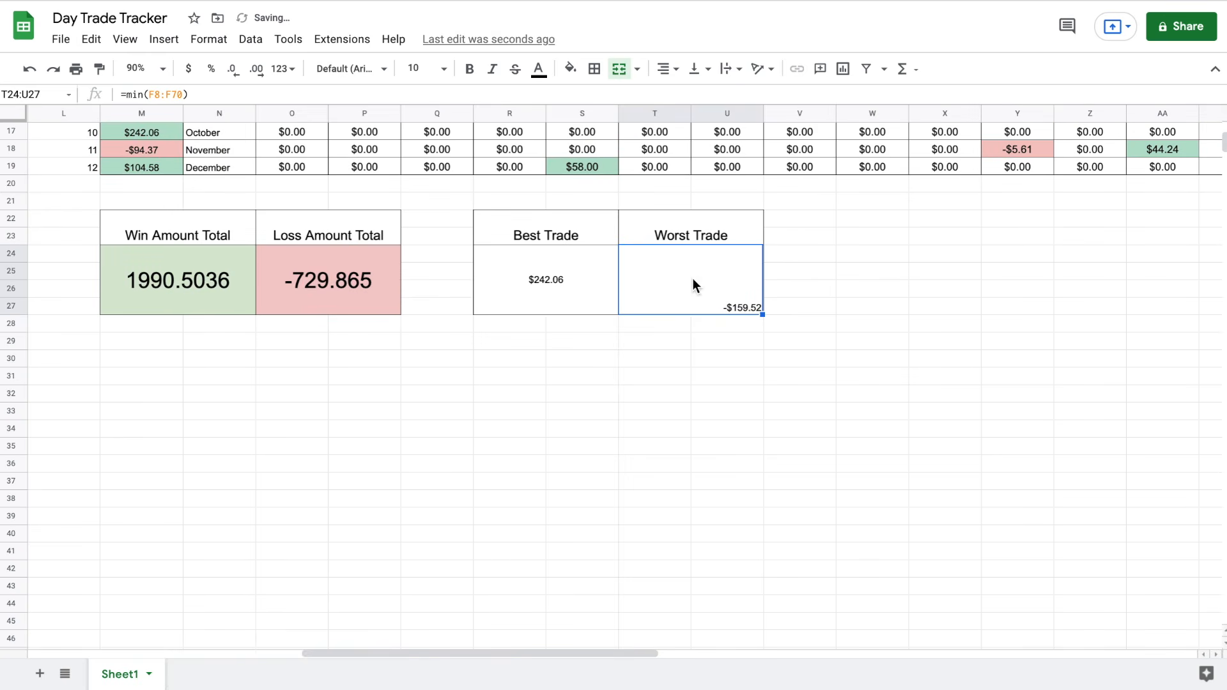
Center the Worst Trade value horizontally and vertically in its merged box
click(667, 69)
click(681, 92)
click(692, 70)
click(715, 97)
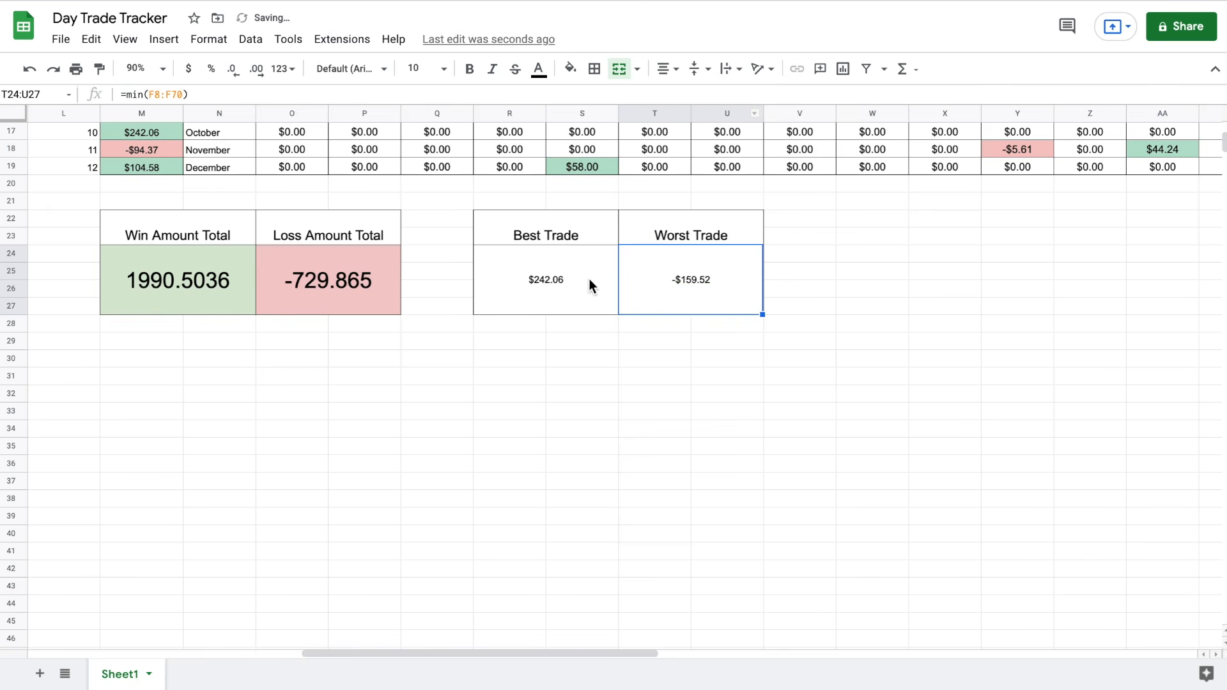
Set the Best Trade and Worst Trade values to font size 24
click(350, 285)
drag(575, 282, 641, 282)
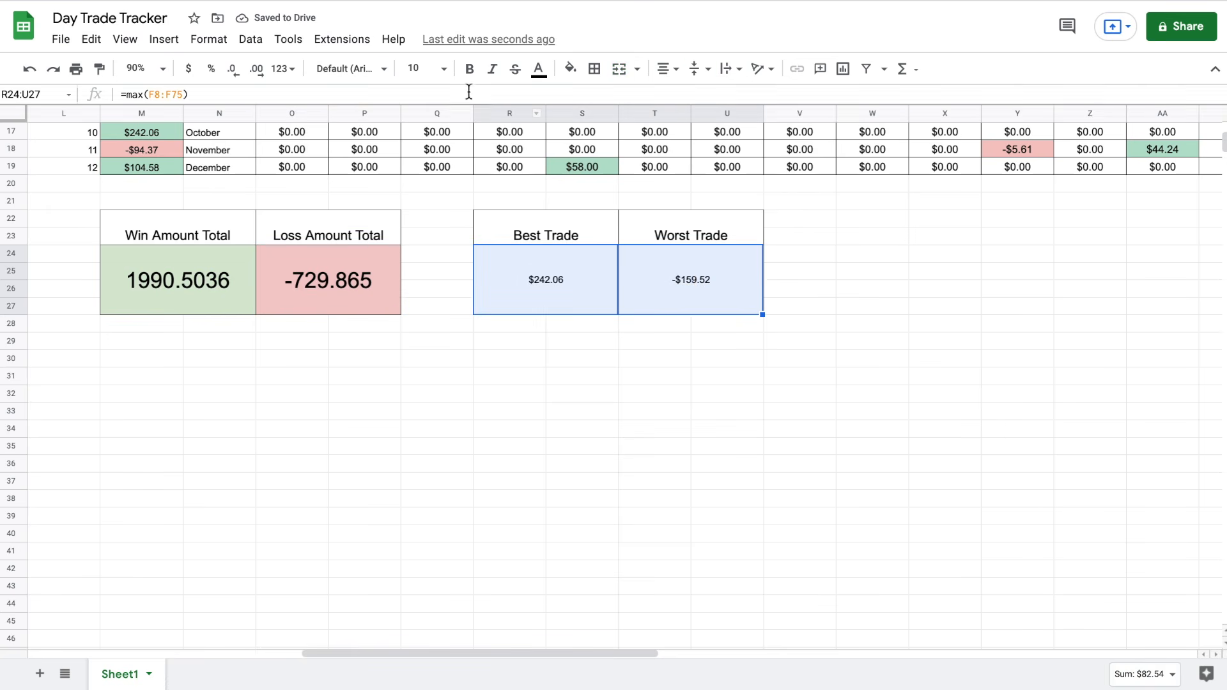
click(444, 68)
click(422, 328)
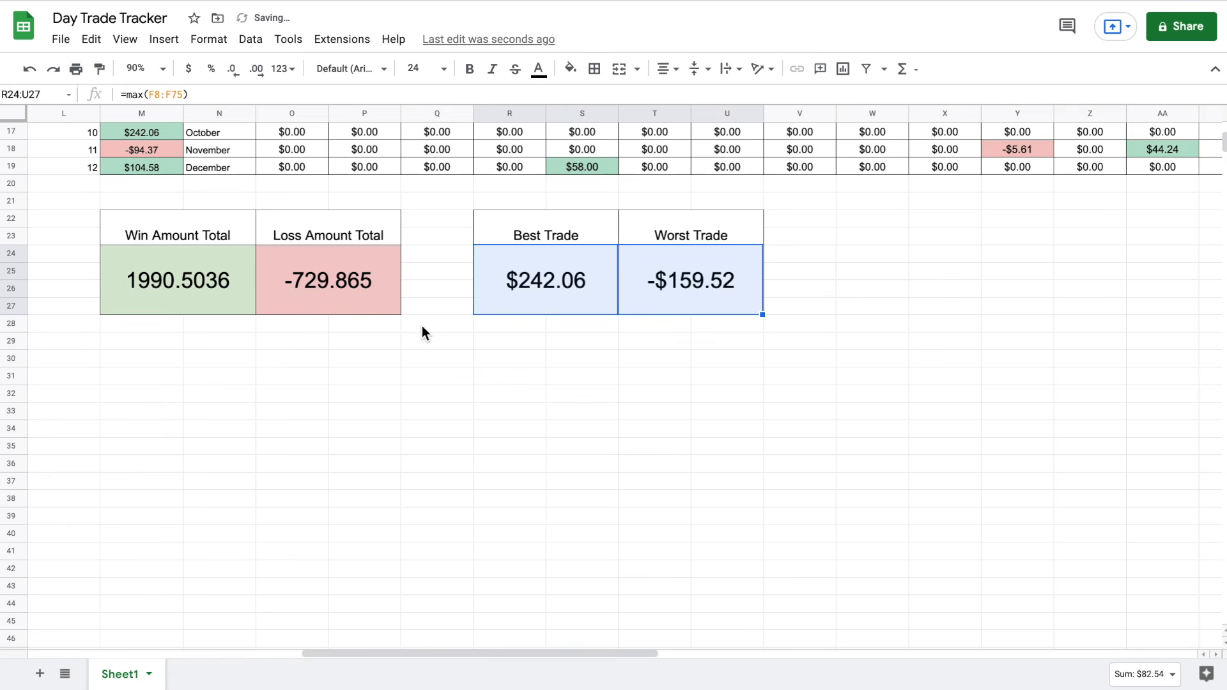
Fill the Best Trade value box with light green and the Worst Trade value box with light red
click(565, 291)
click(570, 68)
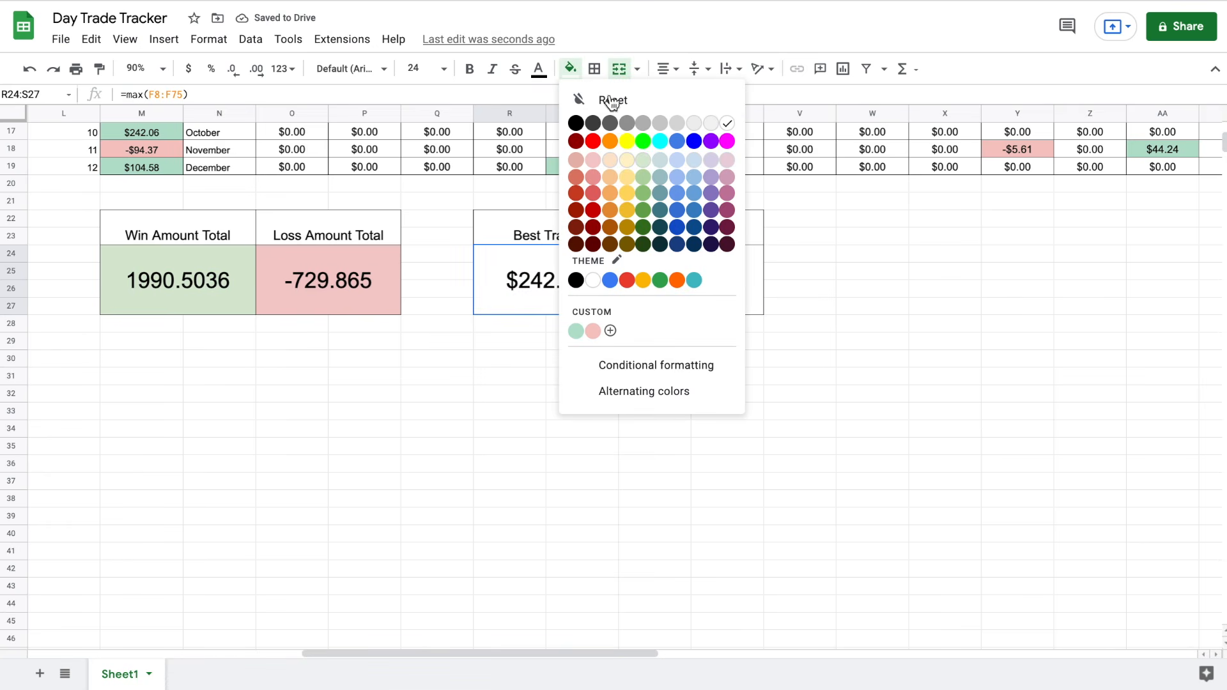
click(643, 163)
click(682, 272)
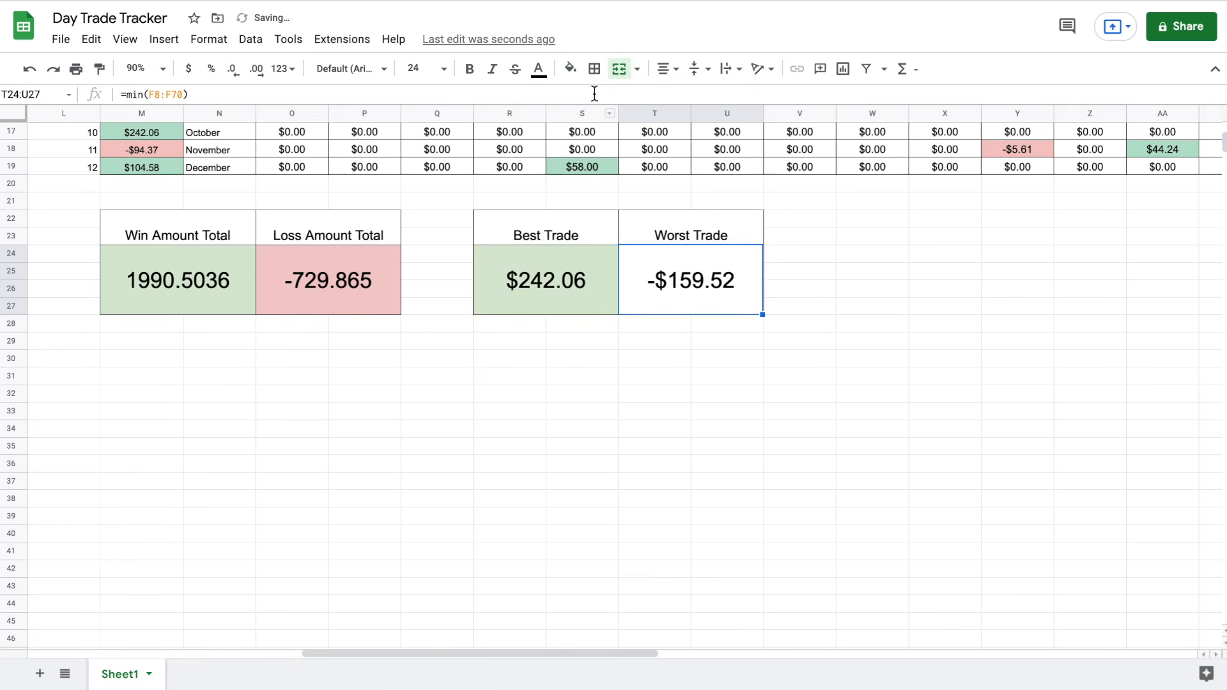
click(570, 68)
click(594, 161)
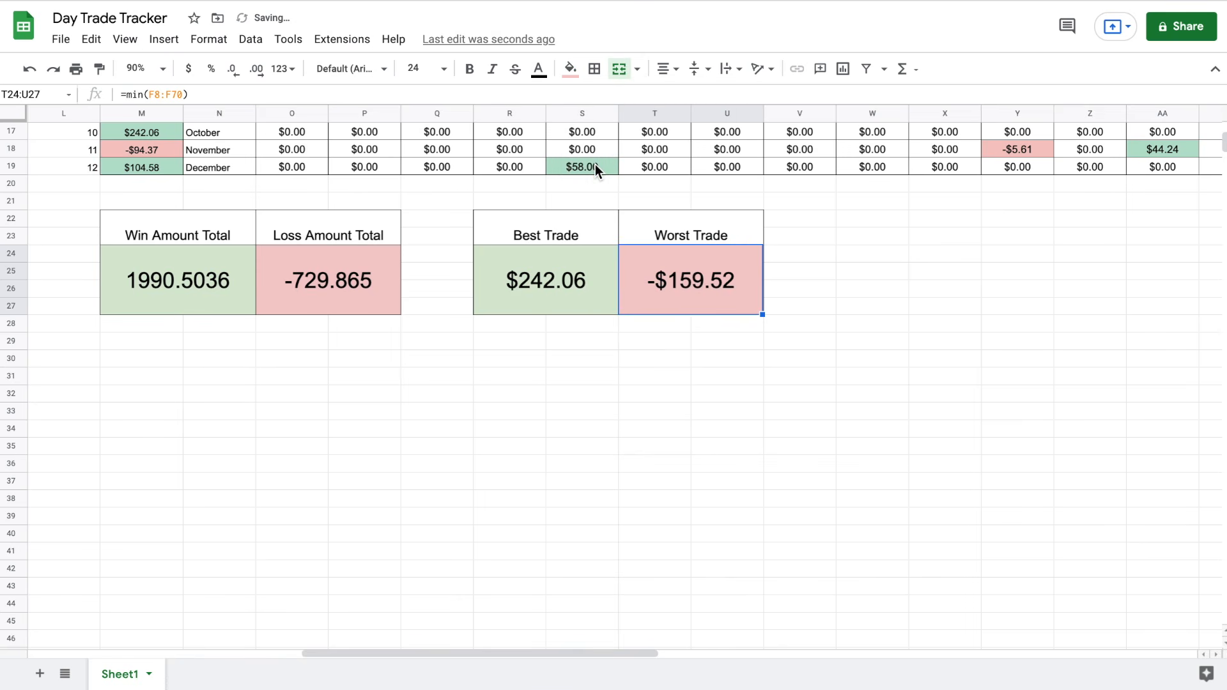
click(837, 289)
Review the whole tracker, including the trade tables, month calendar and summary boxes, at 50% and 75% zoom
scroll(544, 347, up, 1)
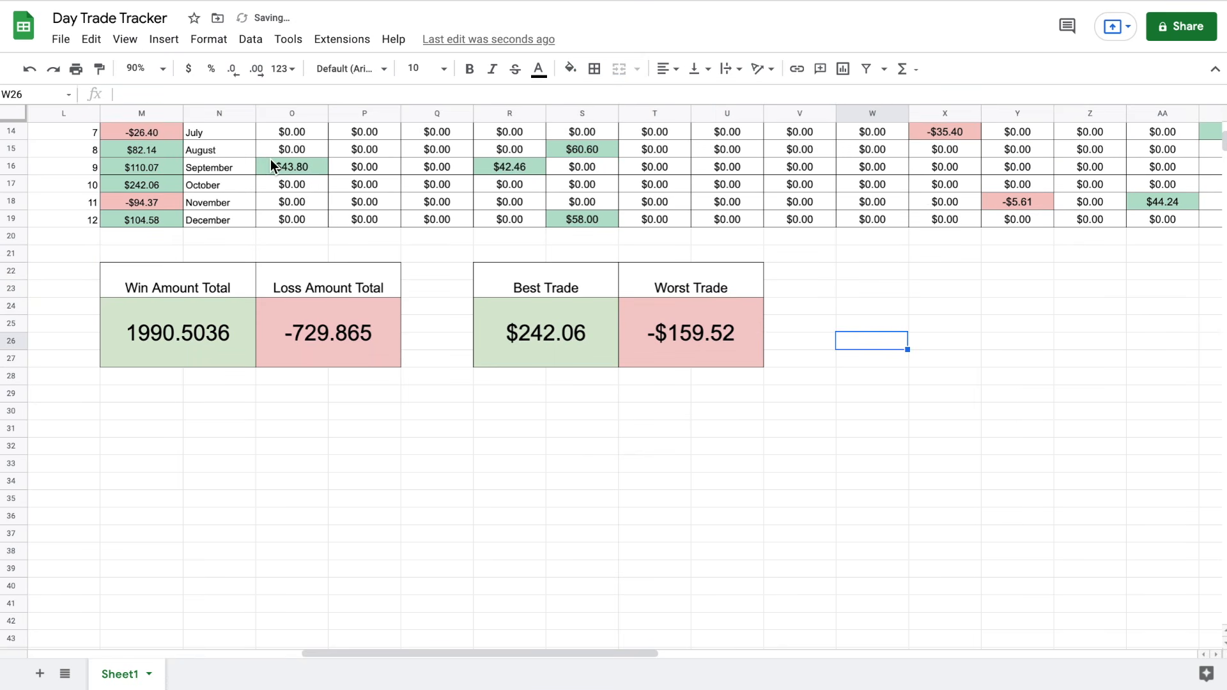
click(153, 68)
click(143, 93)
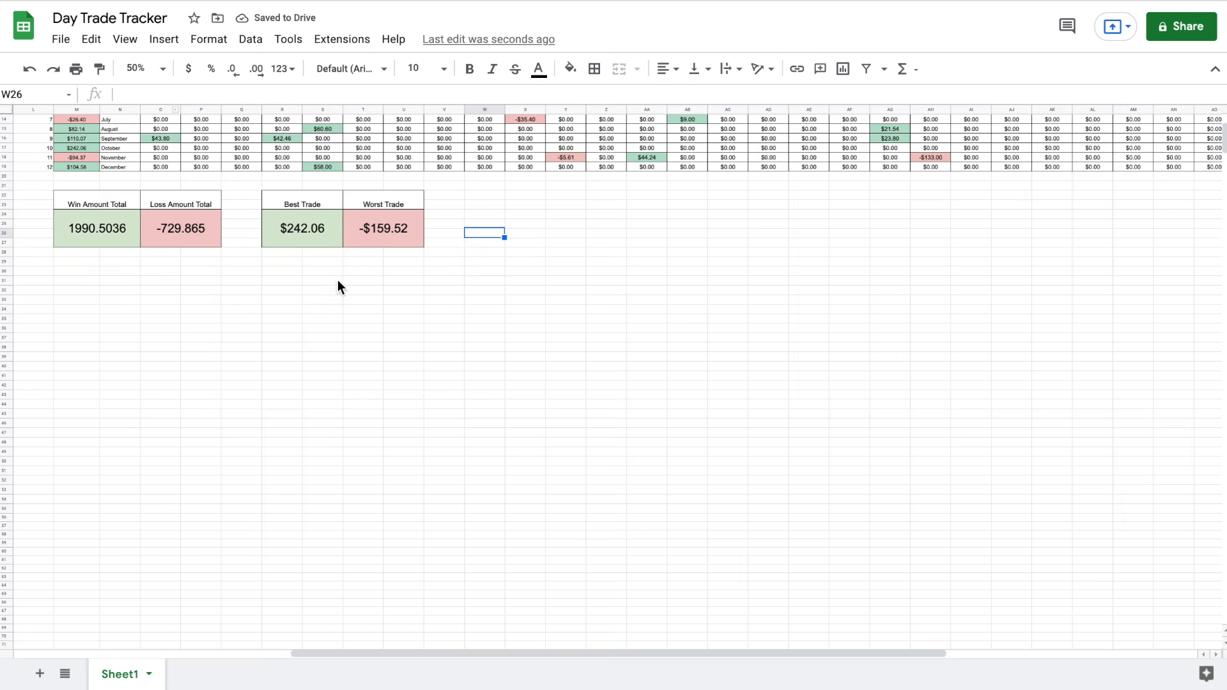
scroll(338, 300, up, 2)
scroll(337, 301, left, 8)
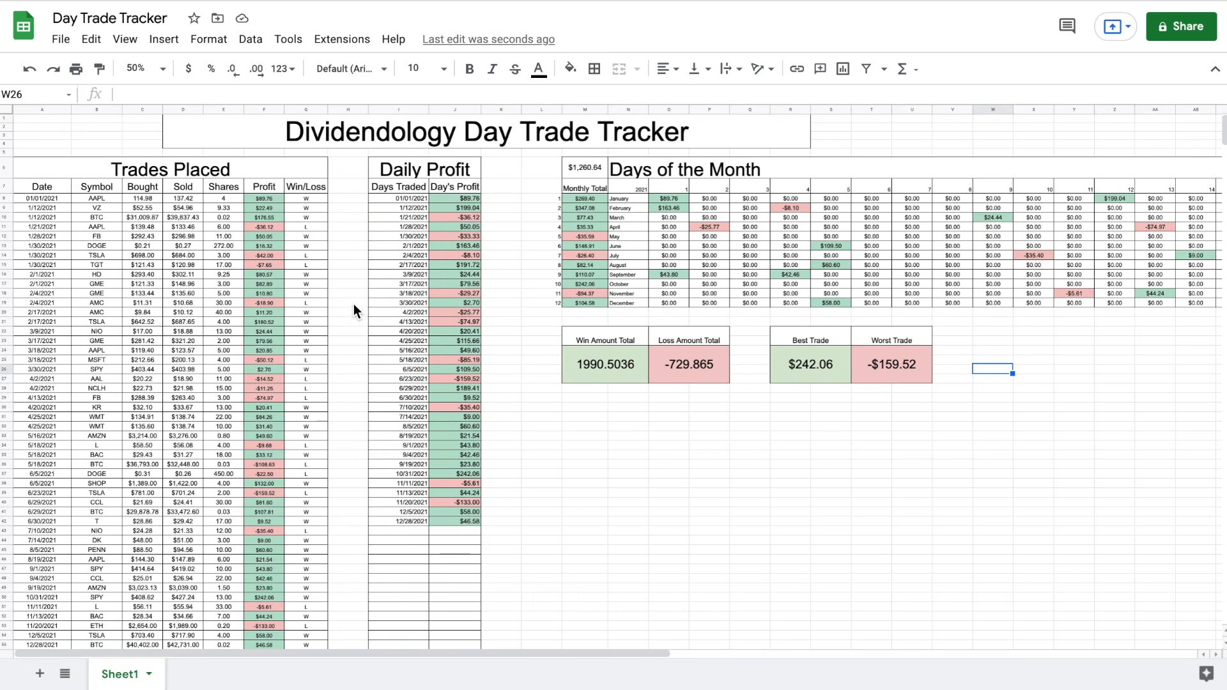
click(163, 70)
click(147, 123)
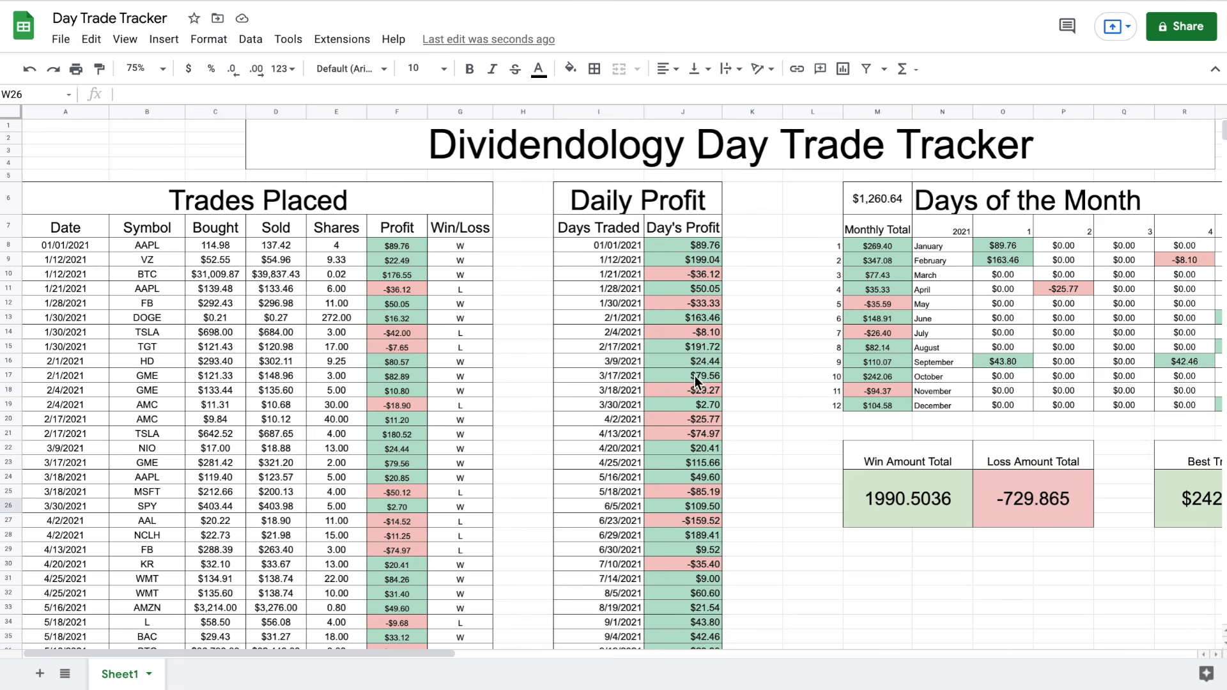
scroll(720, 392, right, 5)
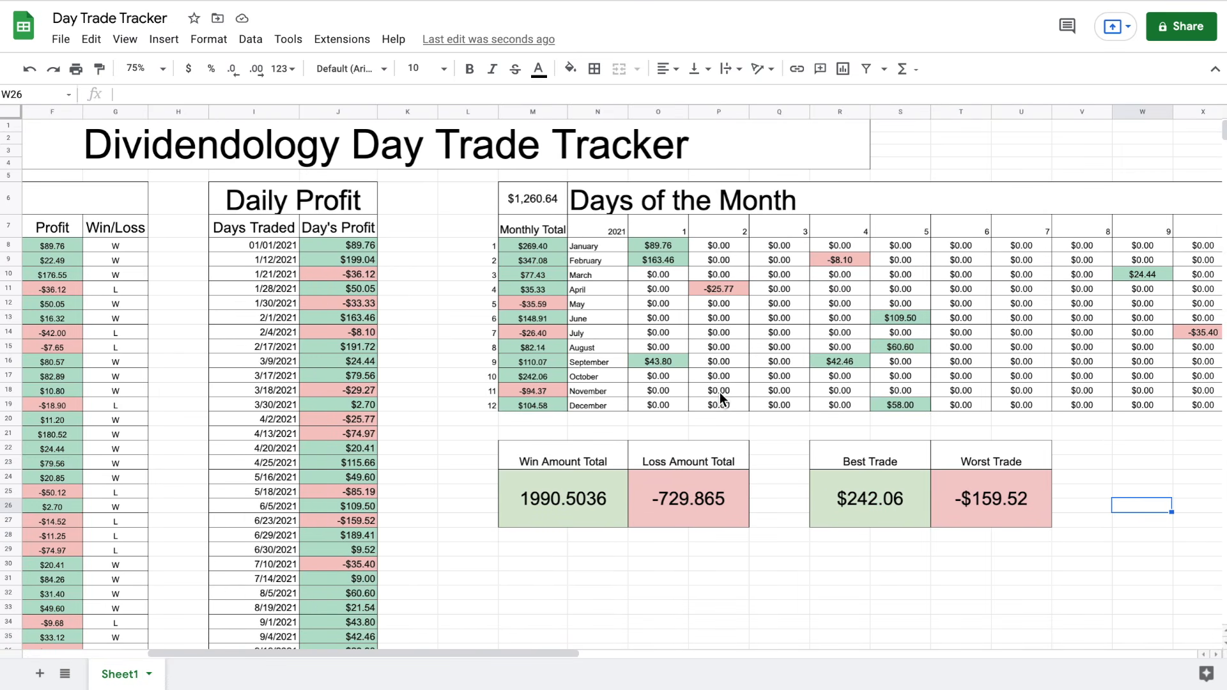
scroll(719, 392, down, 5)
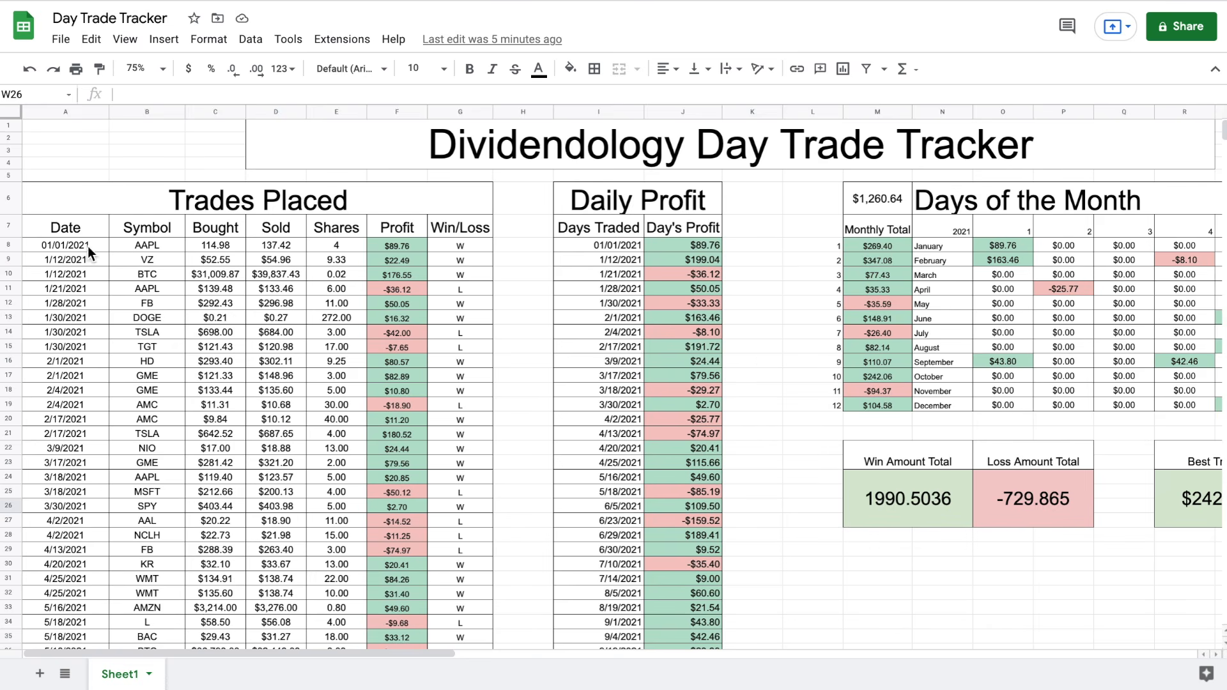
click(87, 247)
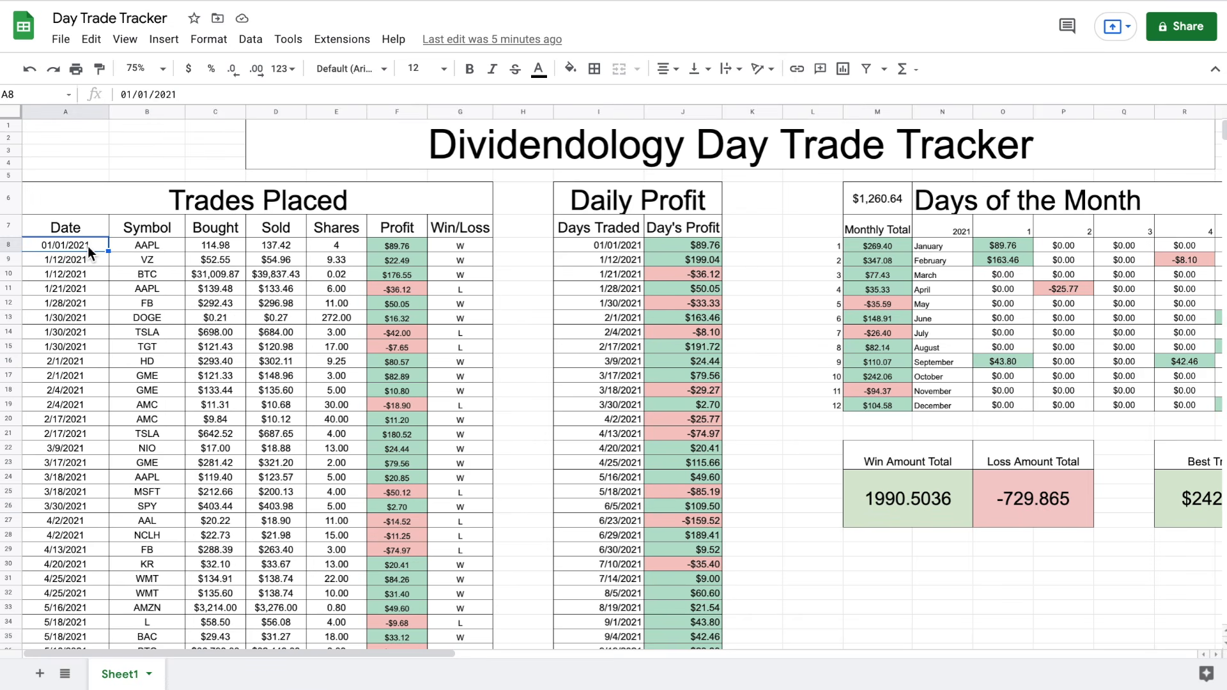
key(ctrl+shift+Down)
key(shift+Down)
key(shift+Down)
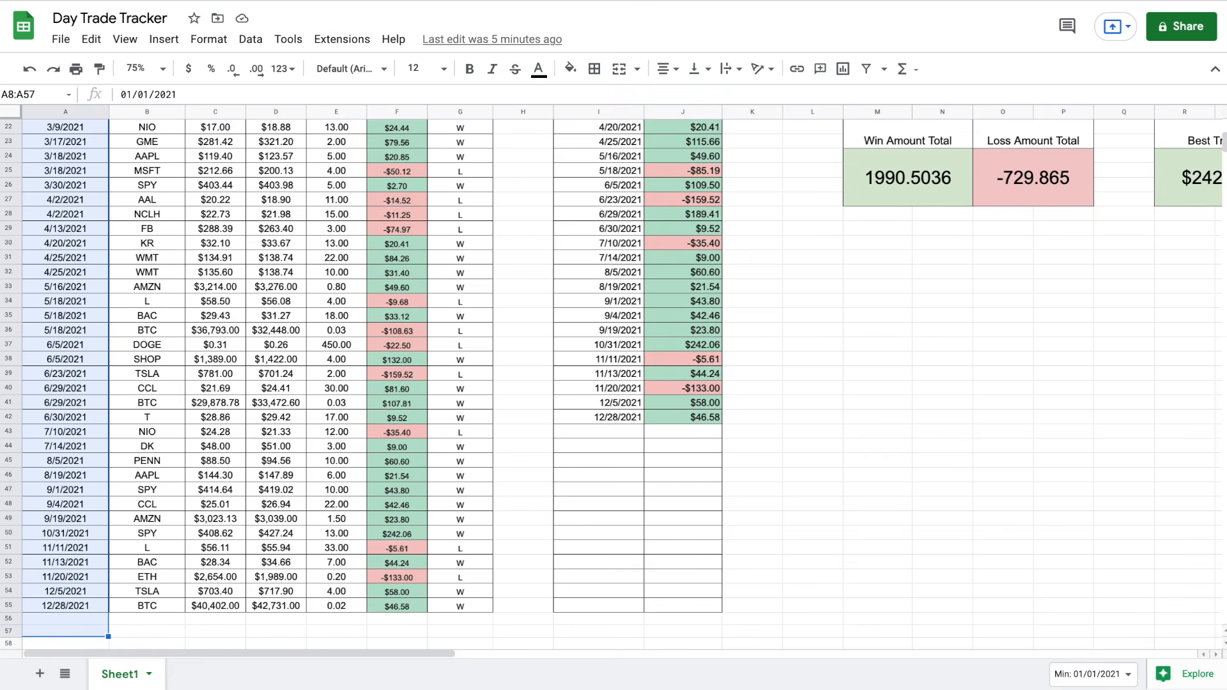
key(shift+Down)
key(shift+Down)
key(shift+Down)
key(shift+Down)
key(shift+Down)
key(shift+Down)
key(shift+Down)
key(shift+Down)
key(shift+Down)
key(shift+Down)
key(shift+Down)
key(shift+Down)
key(shift+Down)
key(shift+Down)
key(shift+Down)
key(shift+Down)
key(shift+Down)
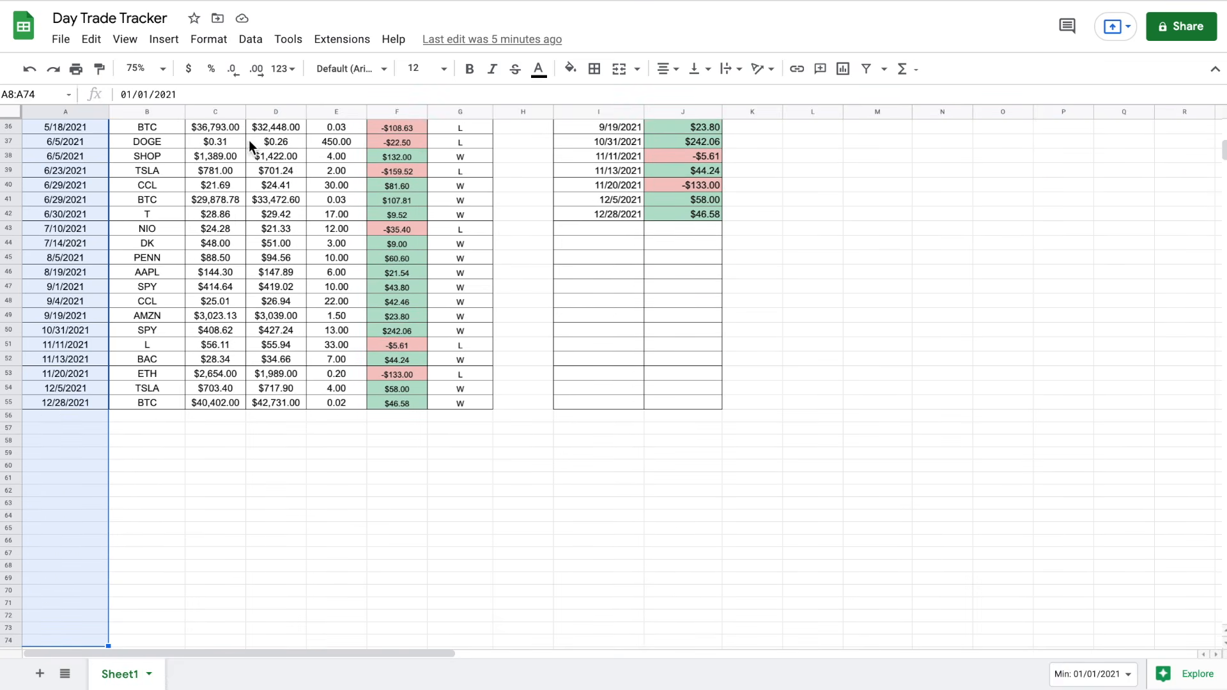
scroll(282, 336, up, 10)
Insert a chart from the Profit column range F8:F72, including the empty rows below the last trade
click(412, 246)
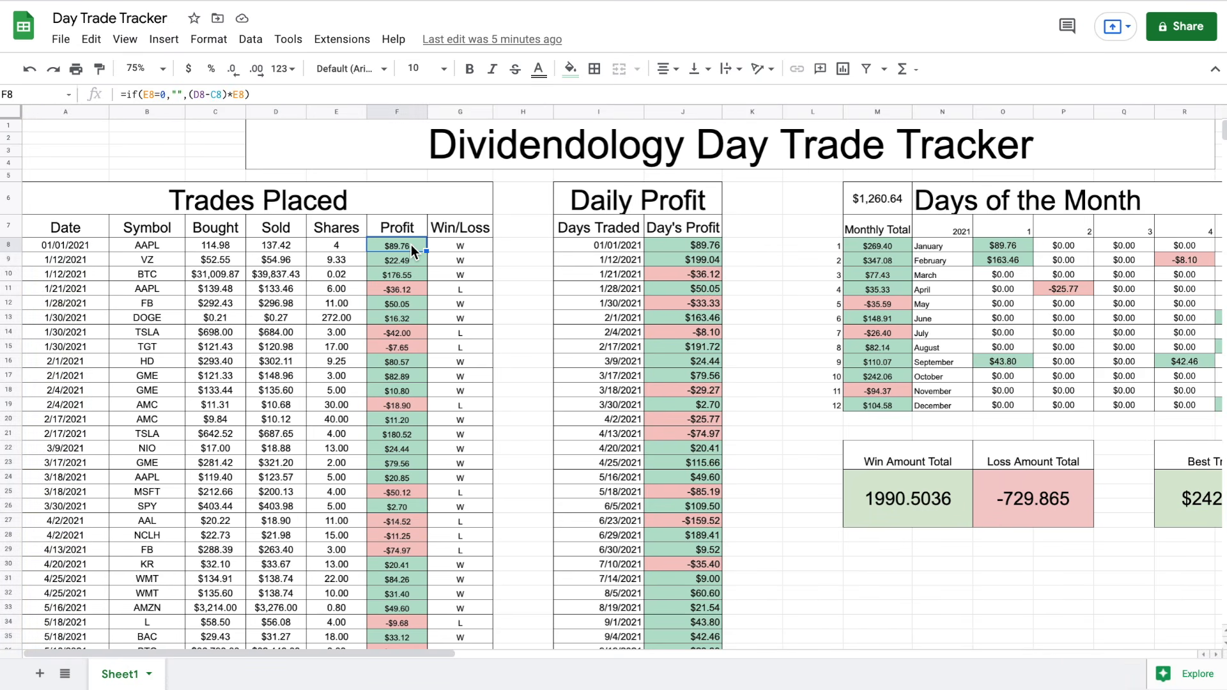
key(shift+Down)
key(shift+Down)
key(shift+Down)
key(shift+Down)
key(shift+Down)
key(shift+Down)
key(shift+Down)
key(shift+Down)
key(shift+Down)
key(shift+Down)
key(shift+Down)
key(shift+Down)
key(shift+Down)
key(shift+Down)
key(shift+Down)
key(shift+Down)
key(shift+Down)
key(shift+Down)
key(shift+Down)
key(shift+Down)
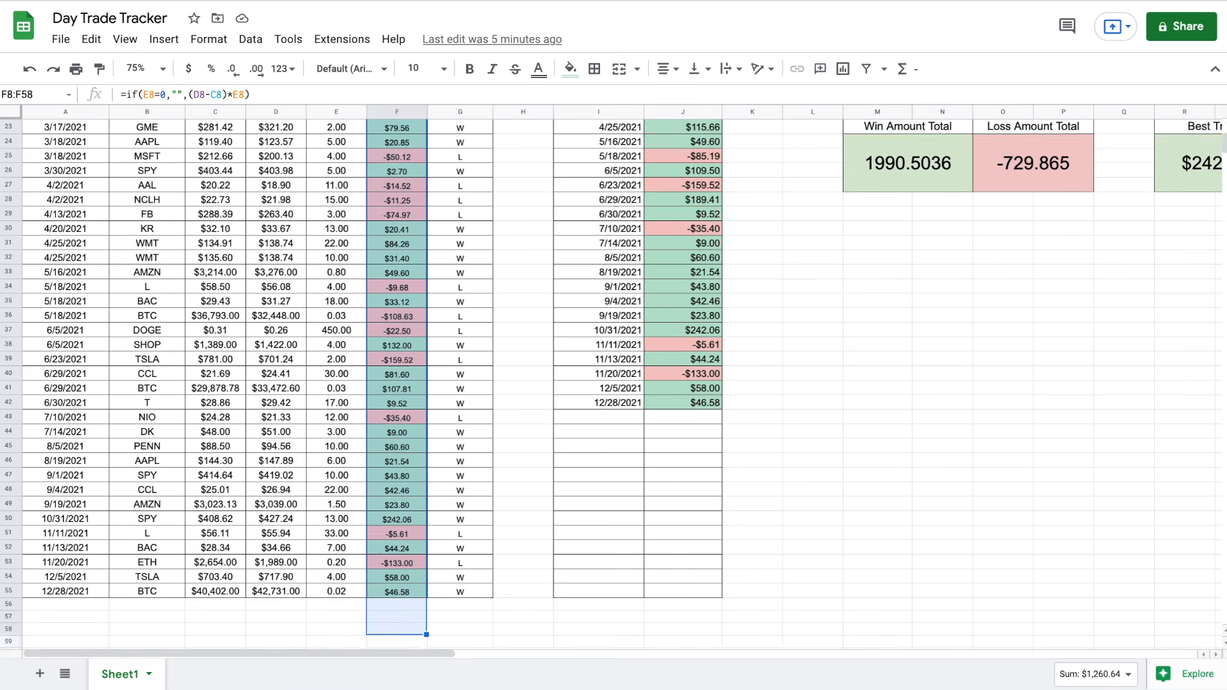
key(shift+Down)
key(shift+Down)
key(shift+Down)
key(shift+Down)
key(shift+Down)
key(shift+Down)
key(shift+Down)
key(shift+Down)
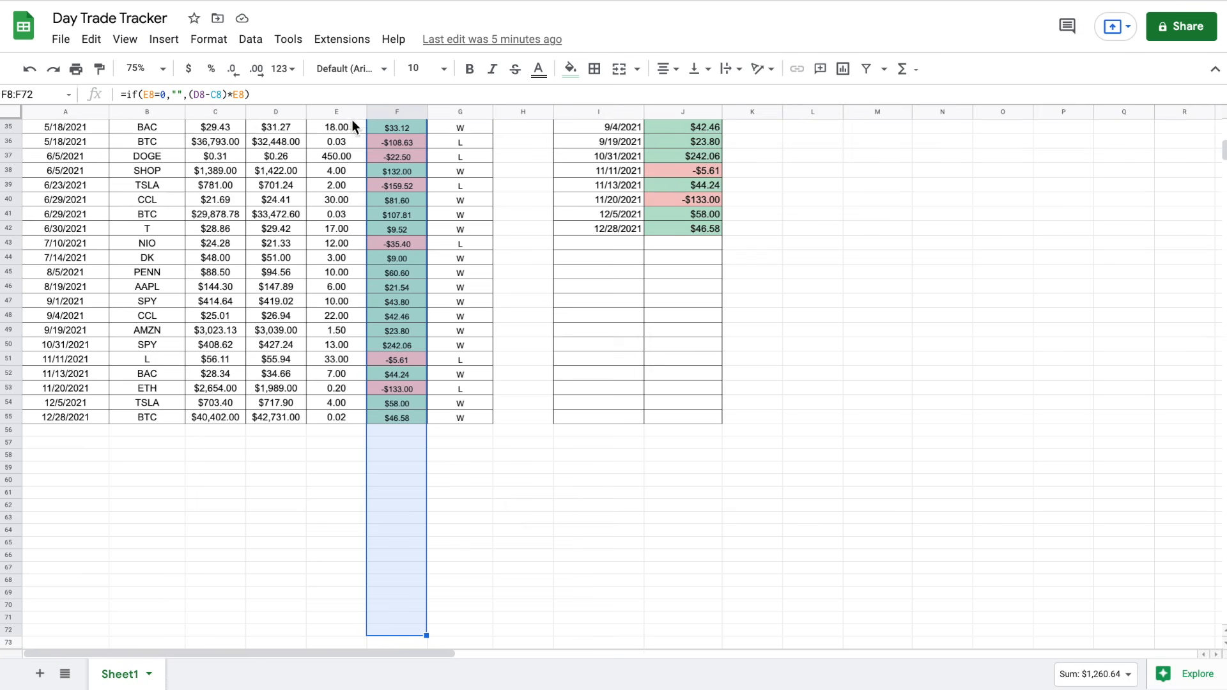
click(164, 40)
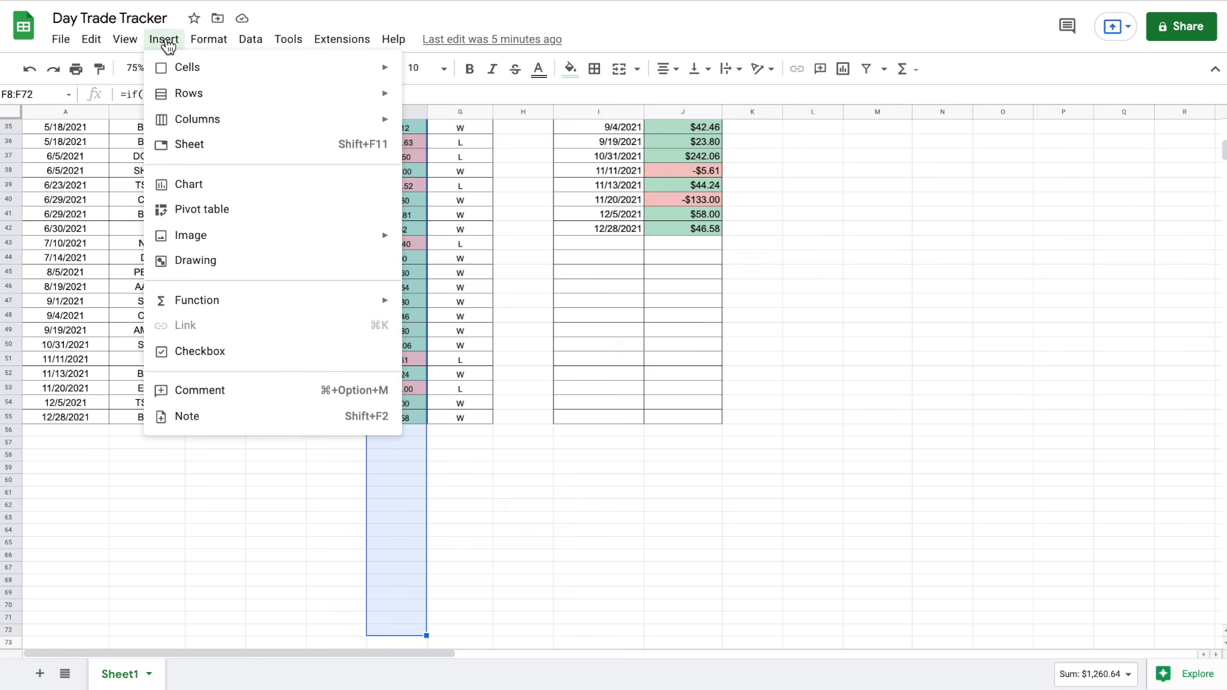
click(256, 188)
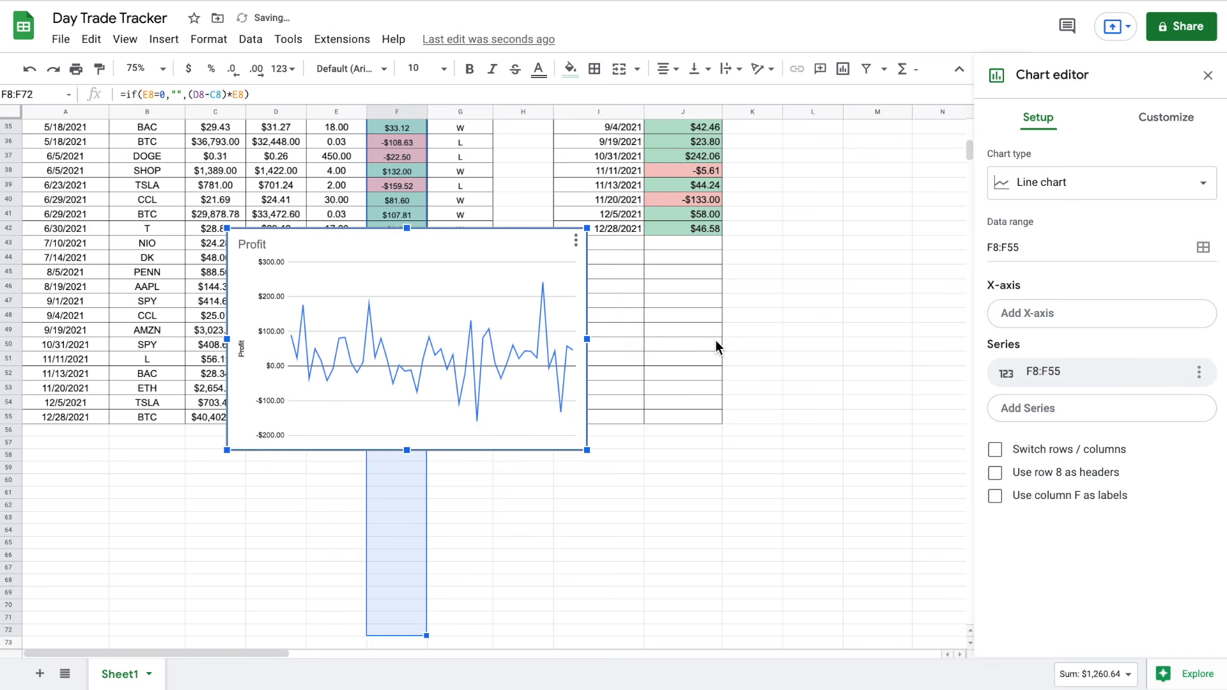
Move the Profit line chart off the Trades Placed table to beside the Daily Profit table and close the chart editor
scroll(720, 347, right, 3)
scroll(721, 347, up, 1)
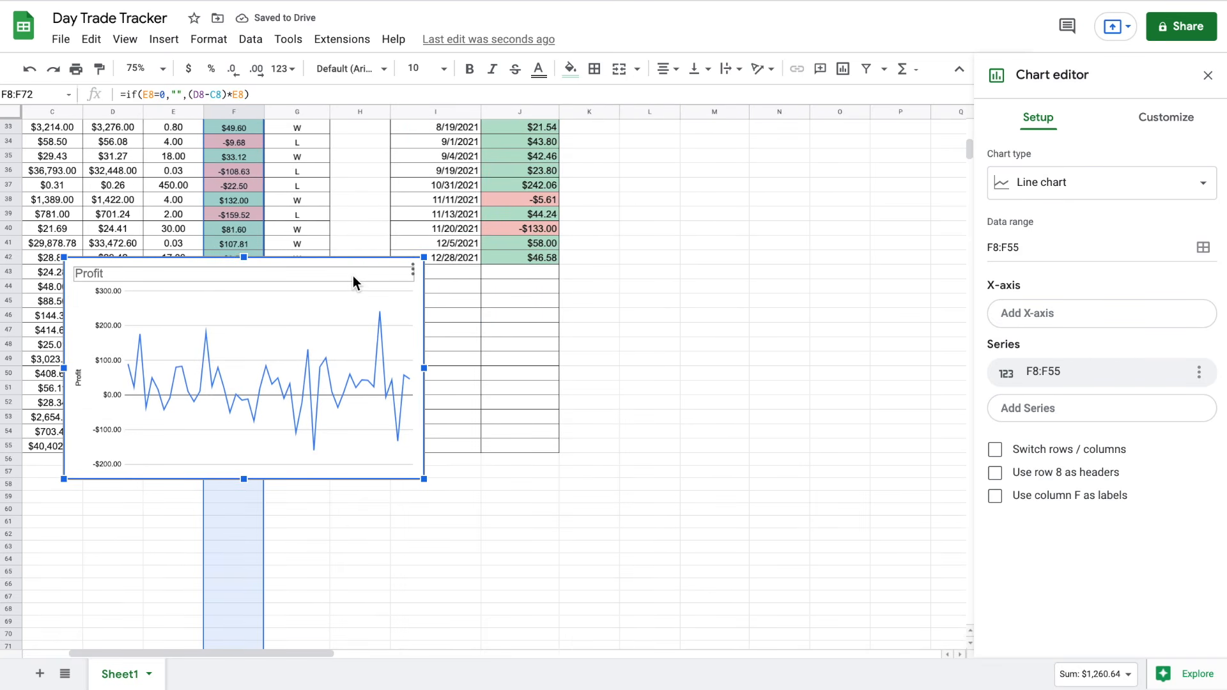
drag(418, 296, 918, 181)
scroll(917, 181, right, 1)
scroll(918, 181, up, 1)
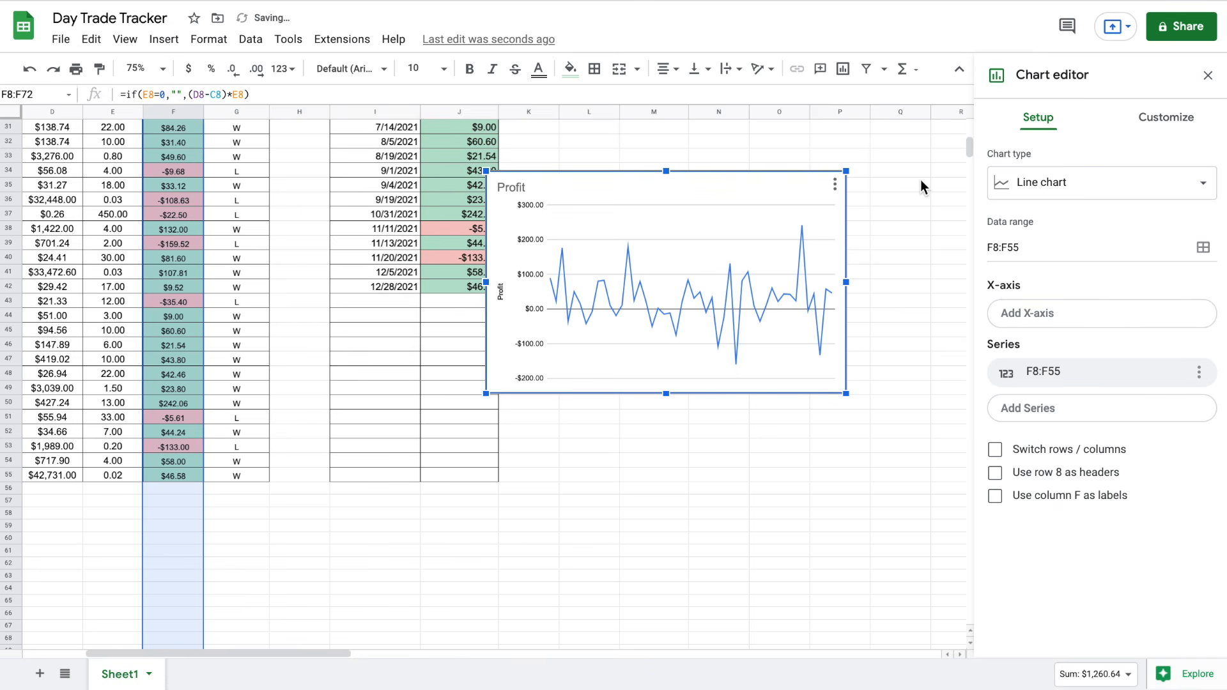
scroll(921, 180, right, 2)
scroll(920, 181, up, 2)
scroll(921, 179, right, 1)
scroll(920, 179, up, 1)
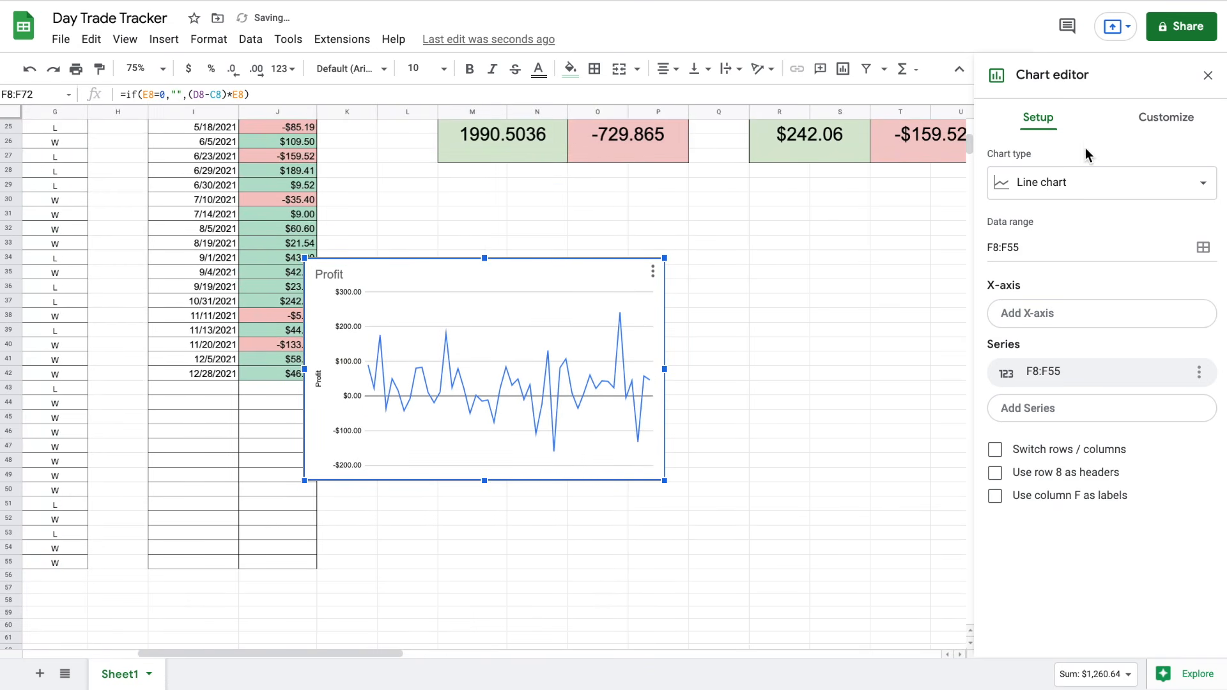
click(1208, 76)
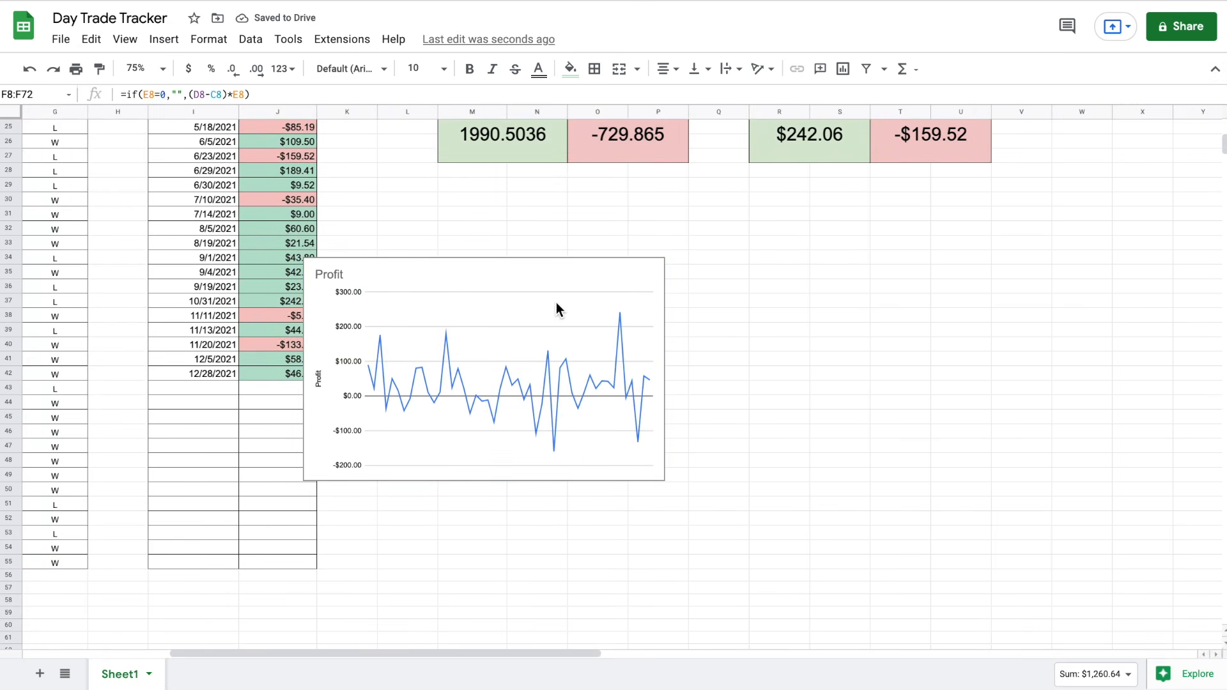
Align the Profit chart under the Win Amount Total box and enlarge it to reach the Worst Trade box's right edge
click(646, 310)
drag(620, 302, 754, 252)
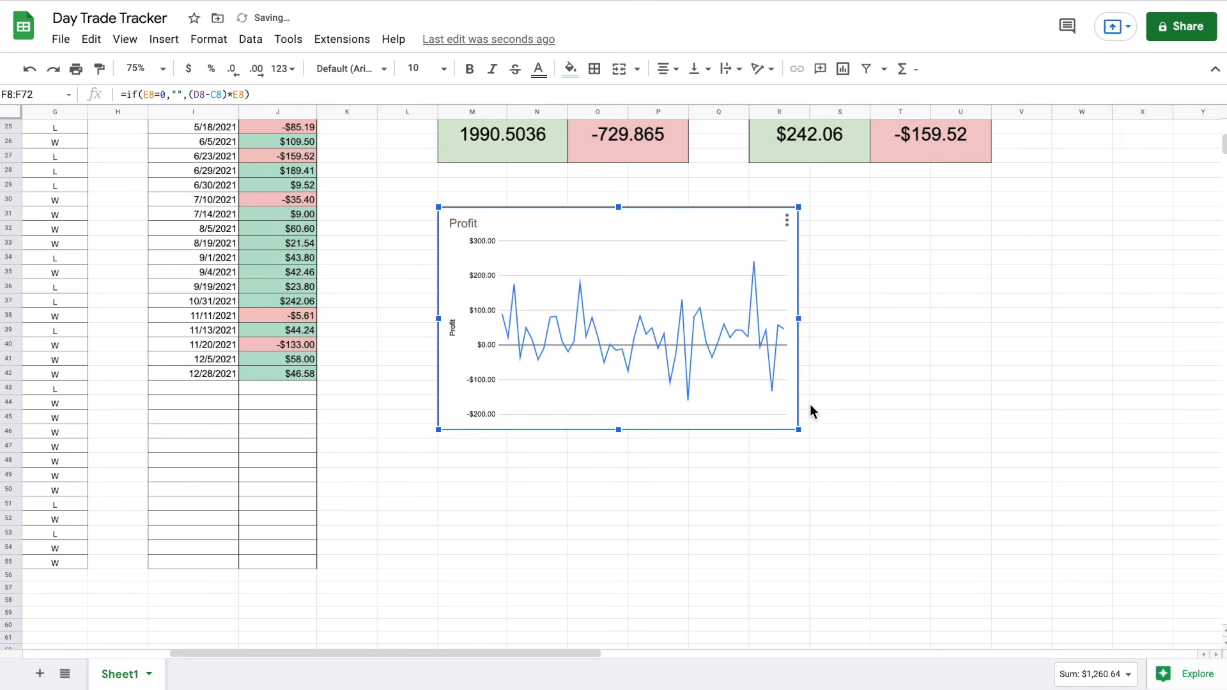
drag(785, 258, 787, 259)
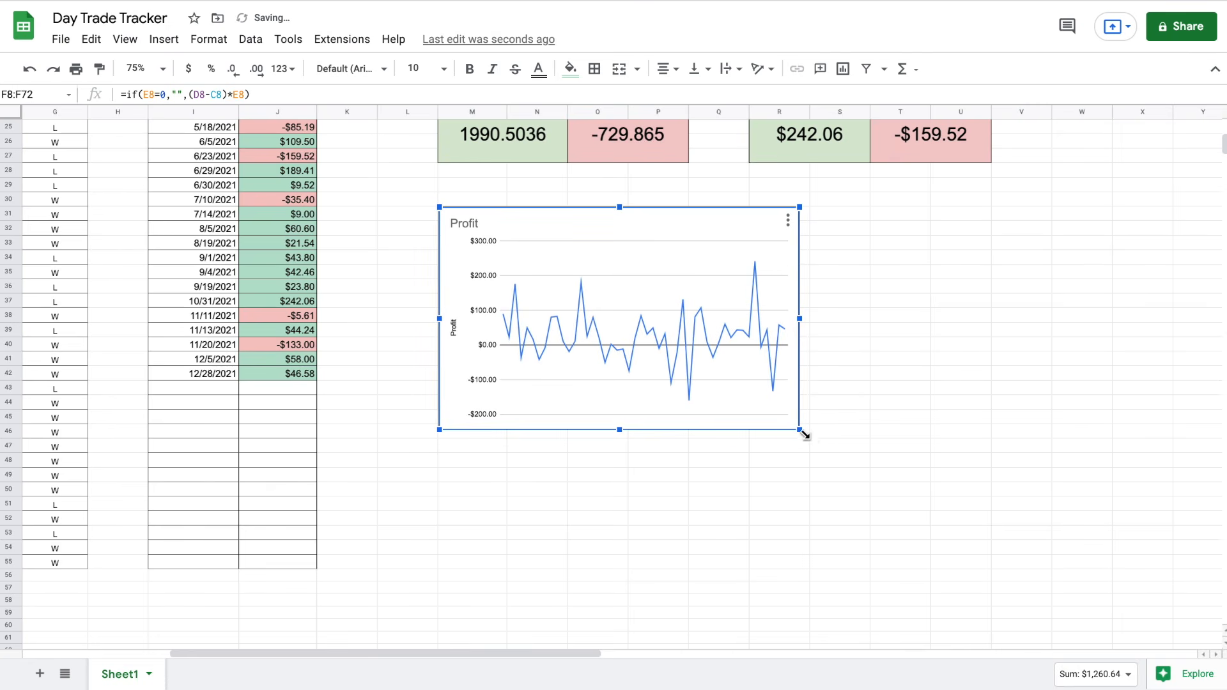
drag(802, 432, 889, 467)
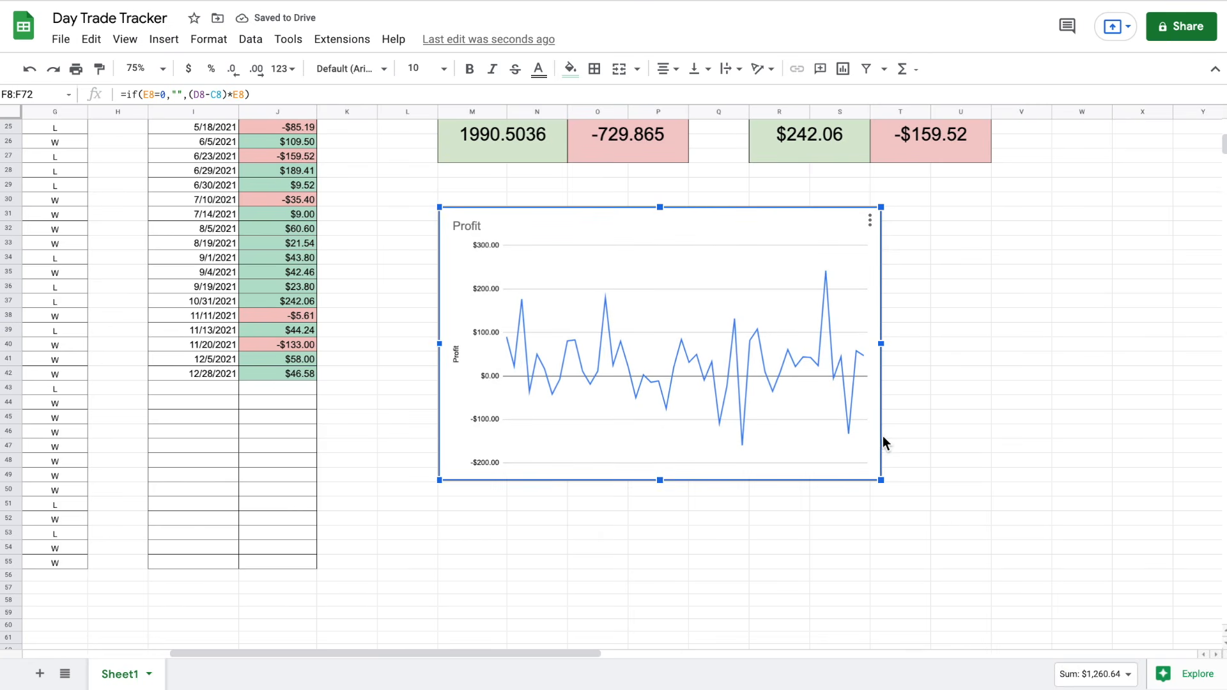
drag(882, 342, 990, 343)
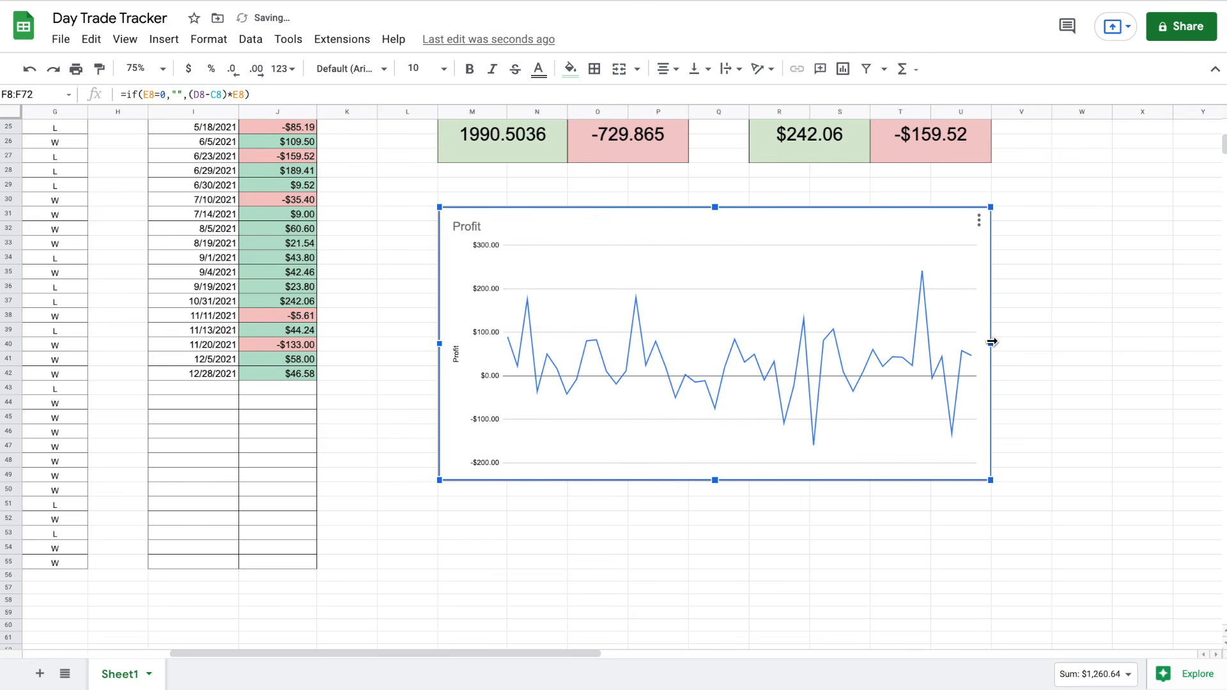
Change the chart title to "Individual Trade Profitability" and make it bold and black
double_click(485, 231)
click(520, 222)
key(BackSpace)
text(Individual Trade)
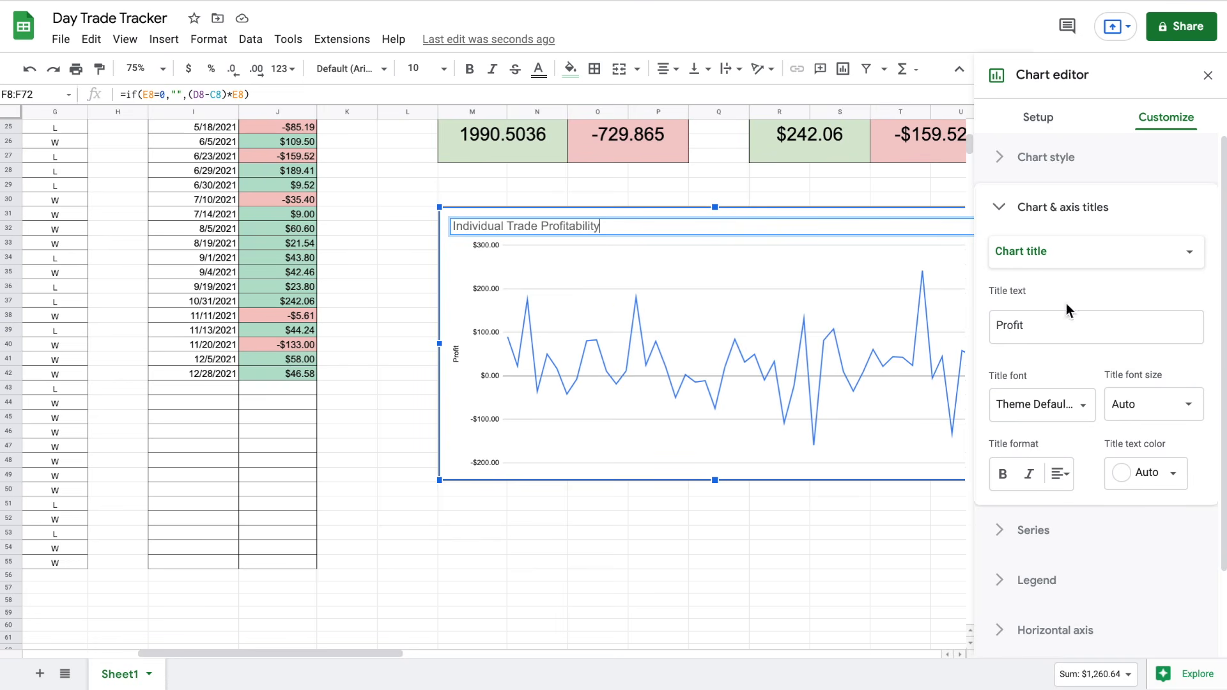
click(1003, 473)
click(1164, 479)
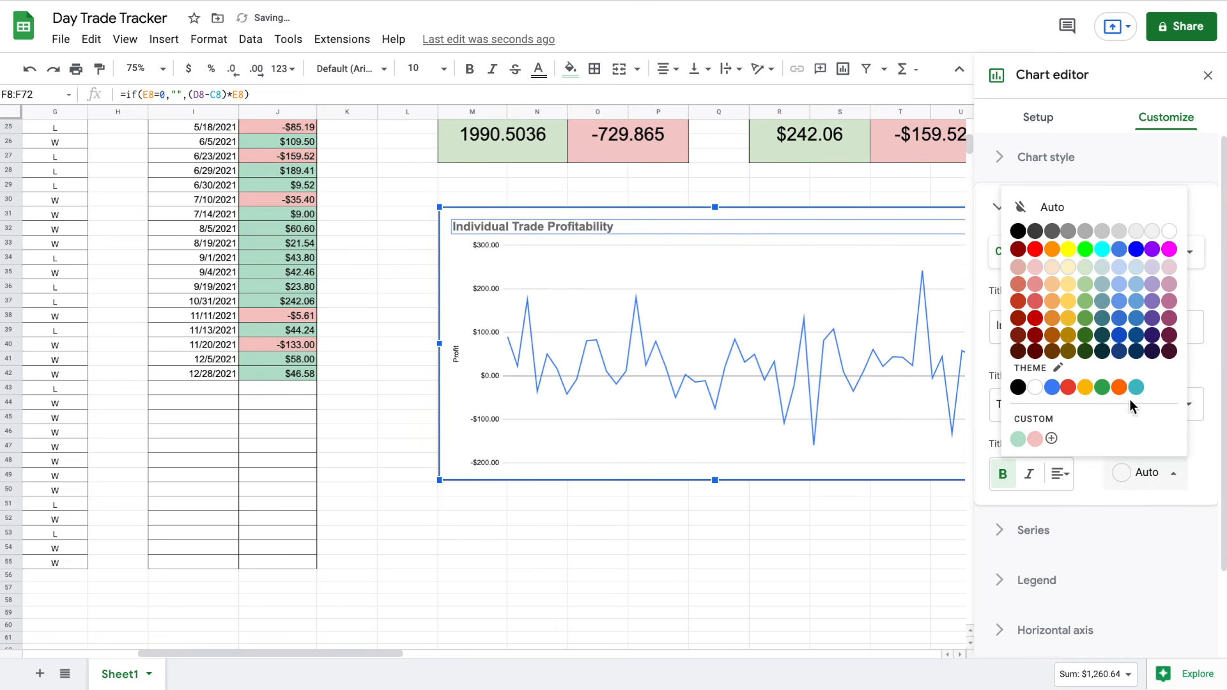
click(1018, 248)
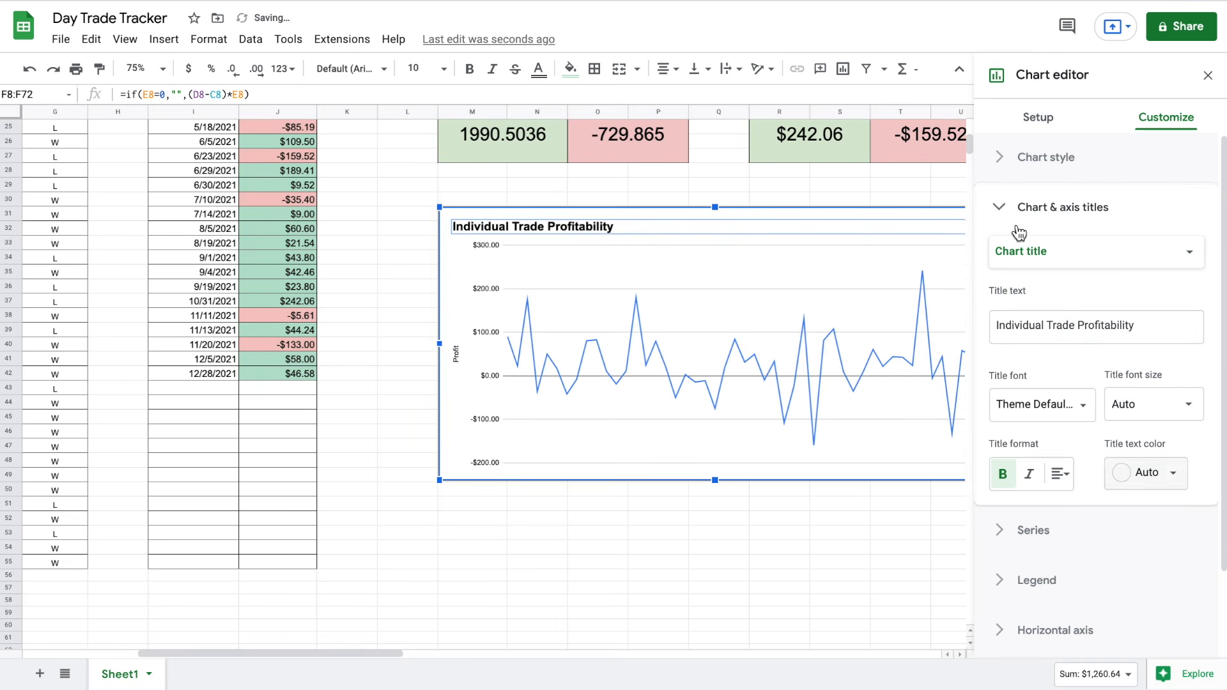
click(657, 549)
Fill the Date column of the Trades Placed table, header included (A7:A55), with light yellow
scroll(696, 319, up, 3)
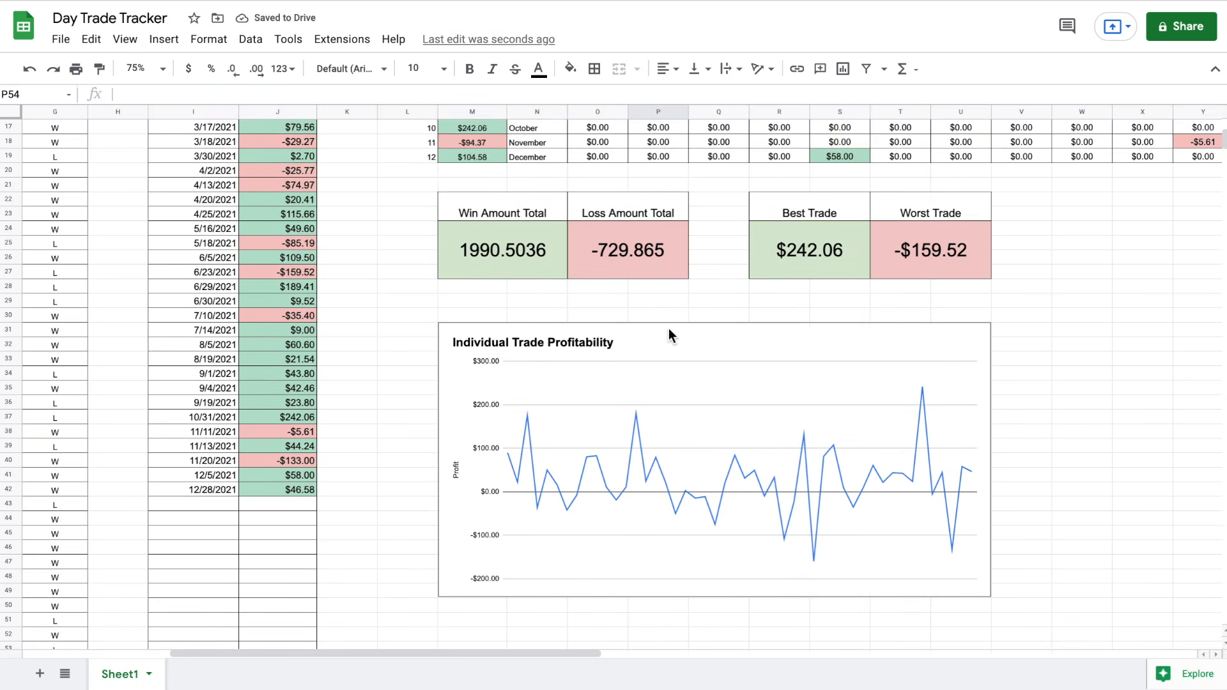
click(163, 70)
click(156, 97)
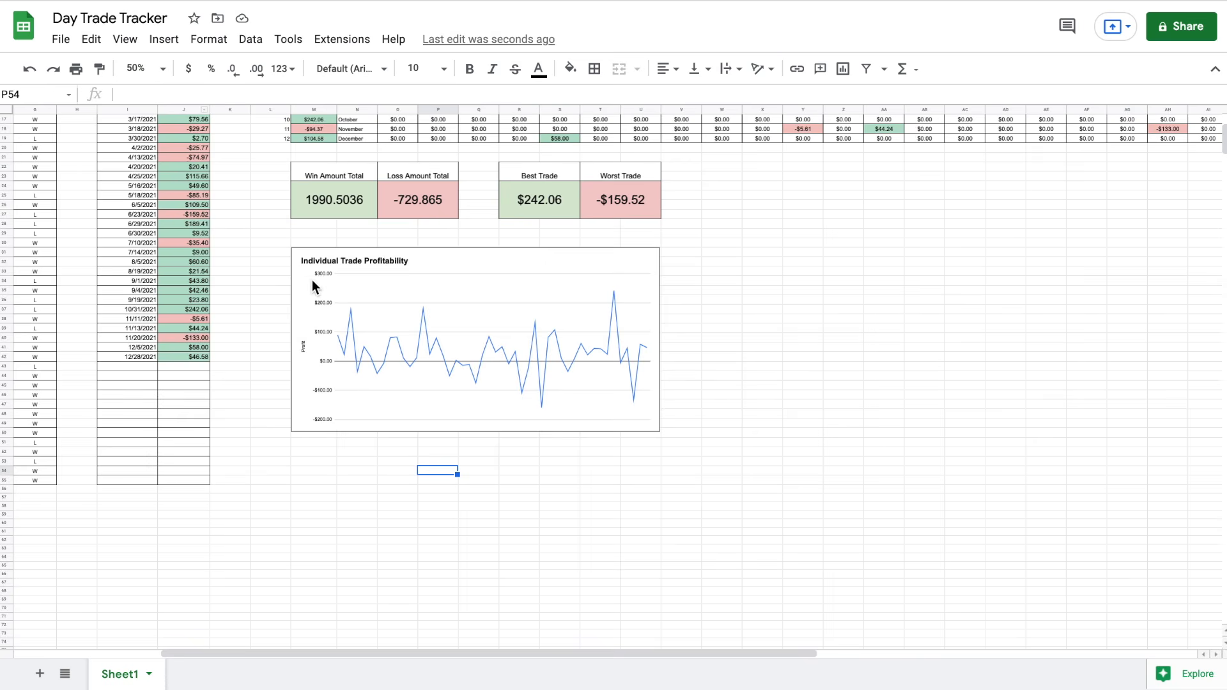
scroll(312, 280, up, 3)
scroll(312, 280, left, 4)
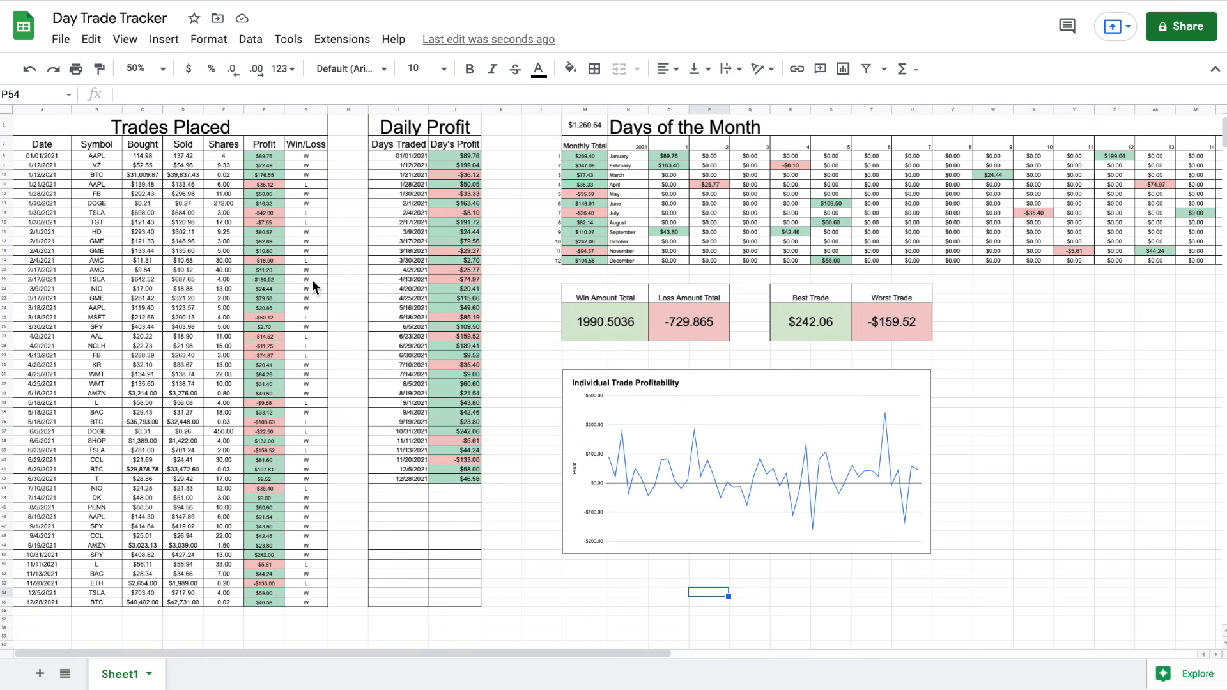
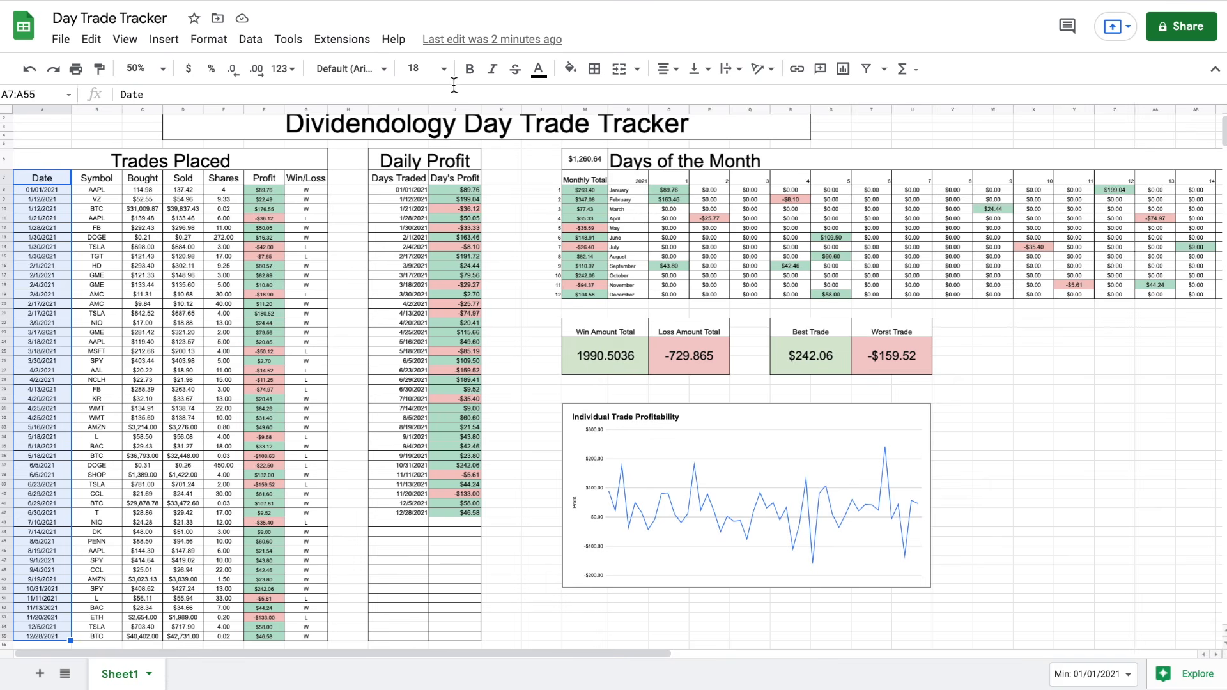
click(570, 69)
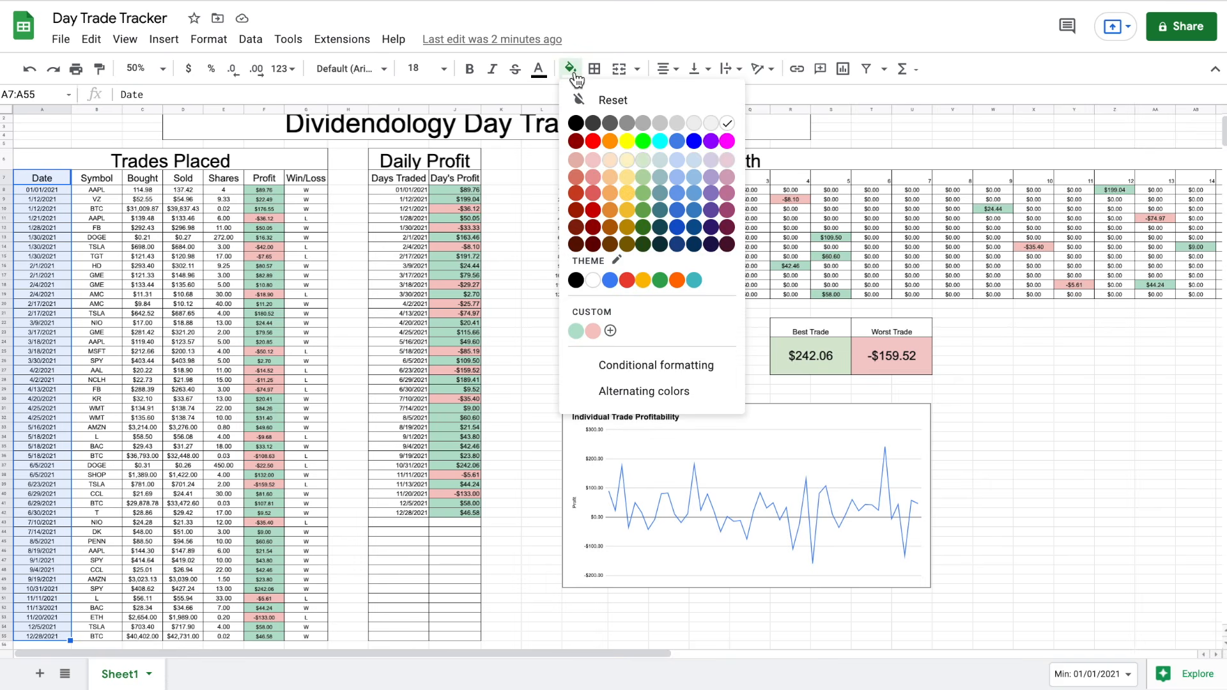
click(630, 163)
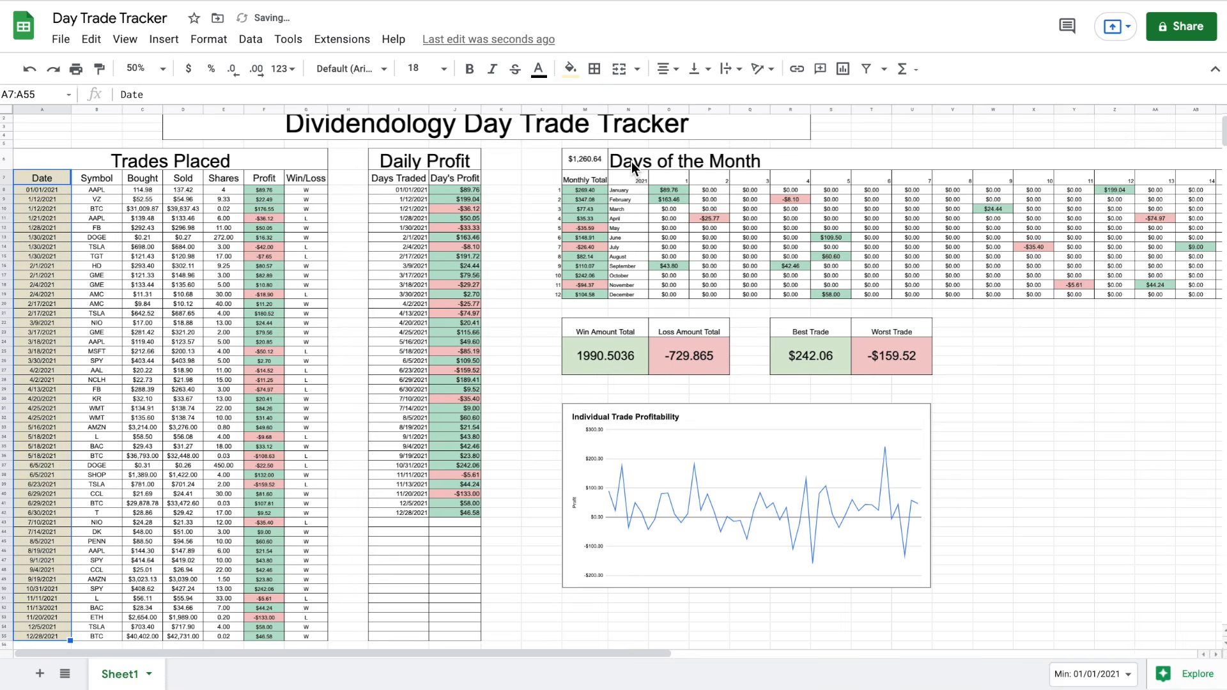
click(53, 178)
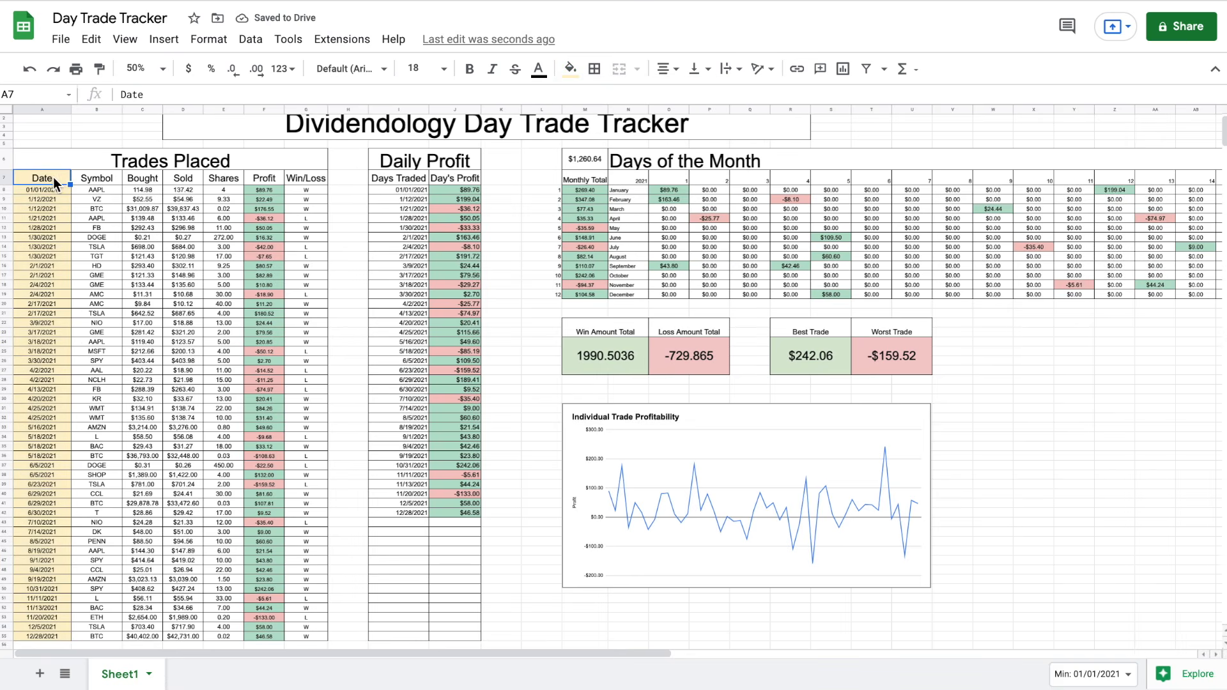
Fill the Symbol, Bought, Sold and Shares data of the Trades Placed table (B8:E55) with light cornflower blue
drag(102, 191, 216, 193)
key(ctrl+shift+Down)
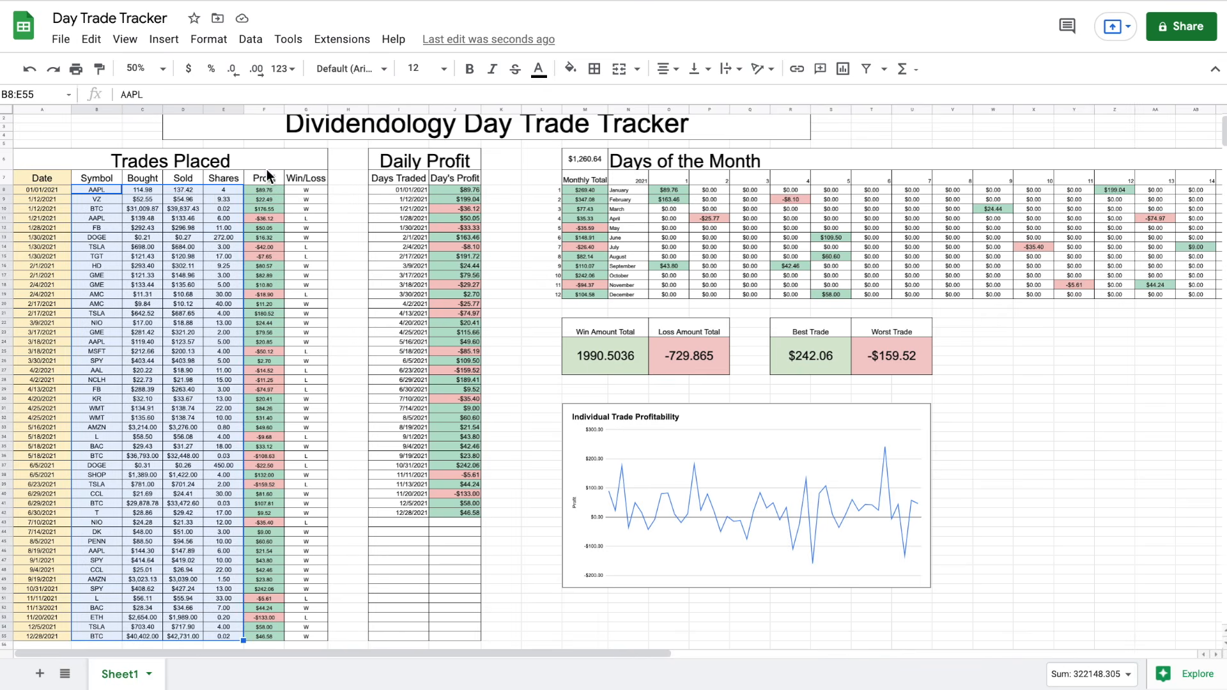
click(571, 69)
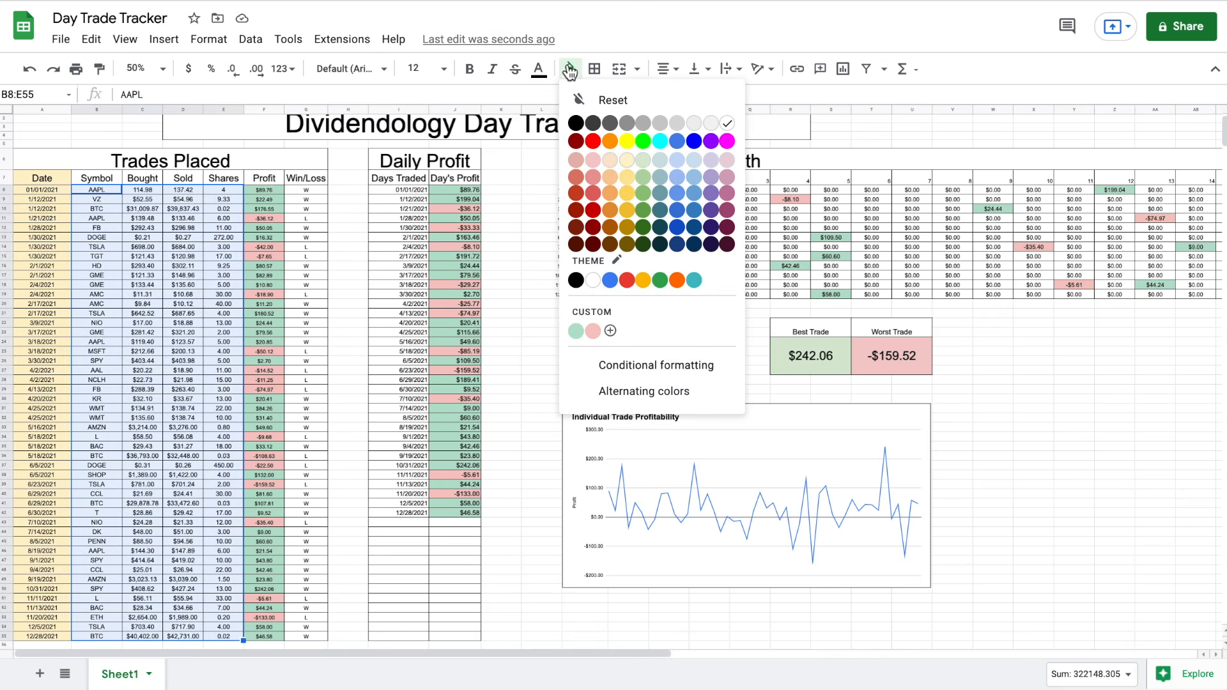
click(681, 163)
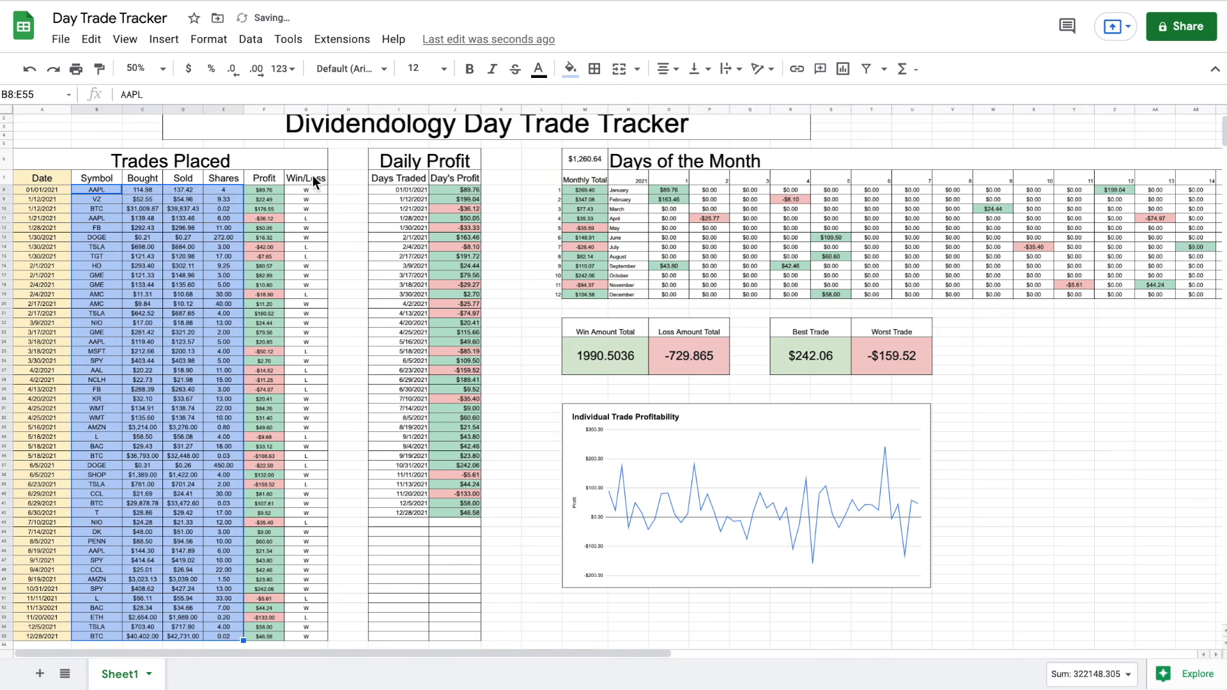
Fill the Days Traded cells of the Daily Profit table (I8:I55), including the empty rows, with light yellow
click(396, 190)
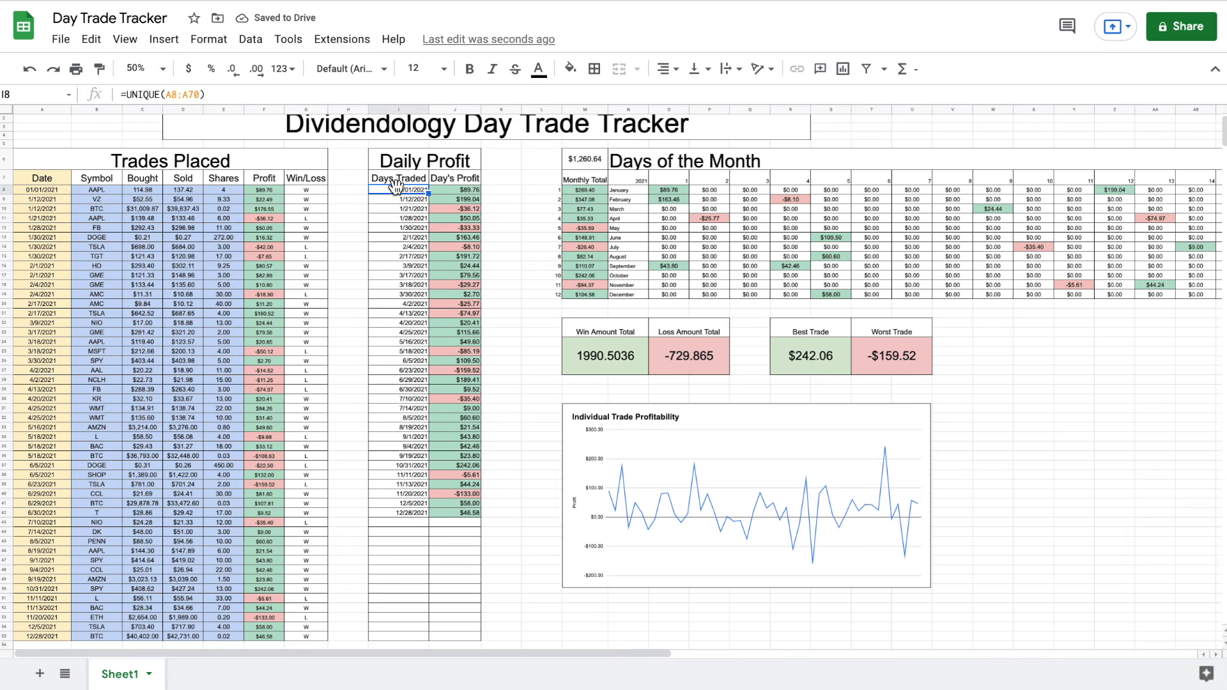
key(ctrl+shift+Down)
key(ctrl+shift+Down)
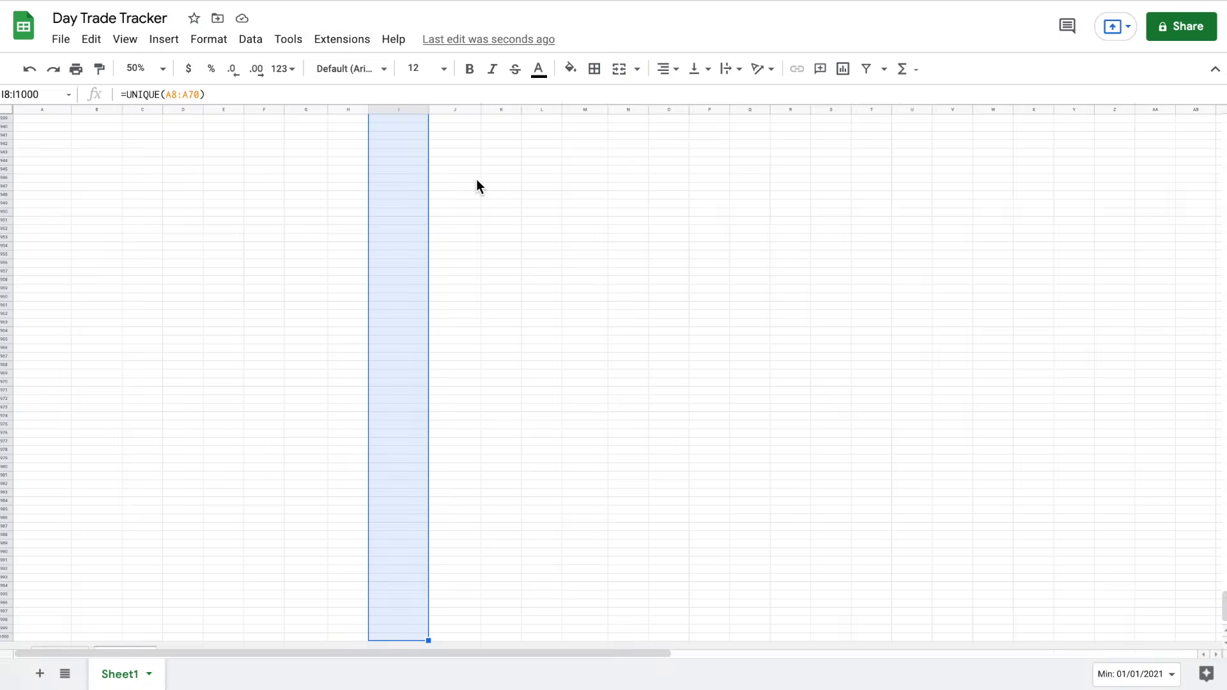
key(ctrl+shift+Up)
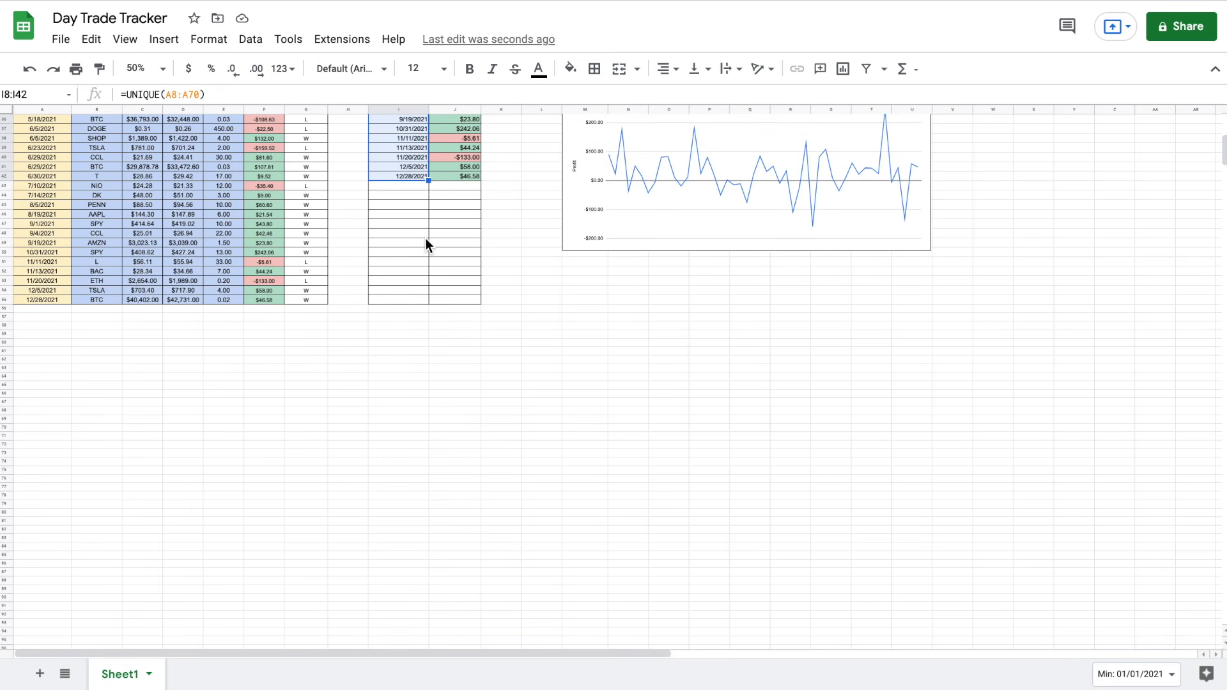
key(shift+Down)
key(shift+Down)
key(shift+Down)
key(shift+Down)
key(shift+Down)
key(shift+Down)
key(shift+Down)
key(shift+Down)
key(shift+Down)
key(shift+Down)
key(shift+Down)
key(shift+Down)
key(shift+Down)
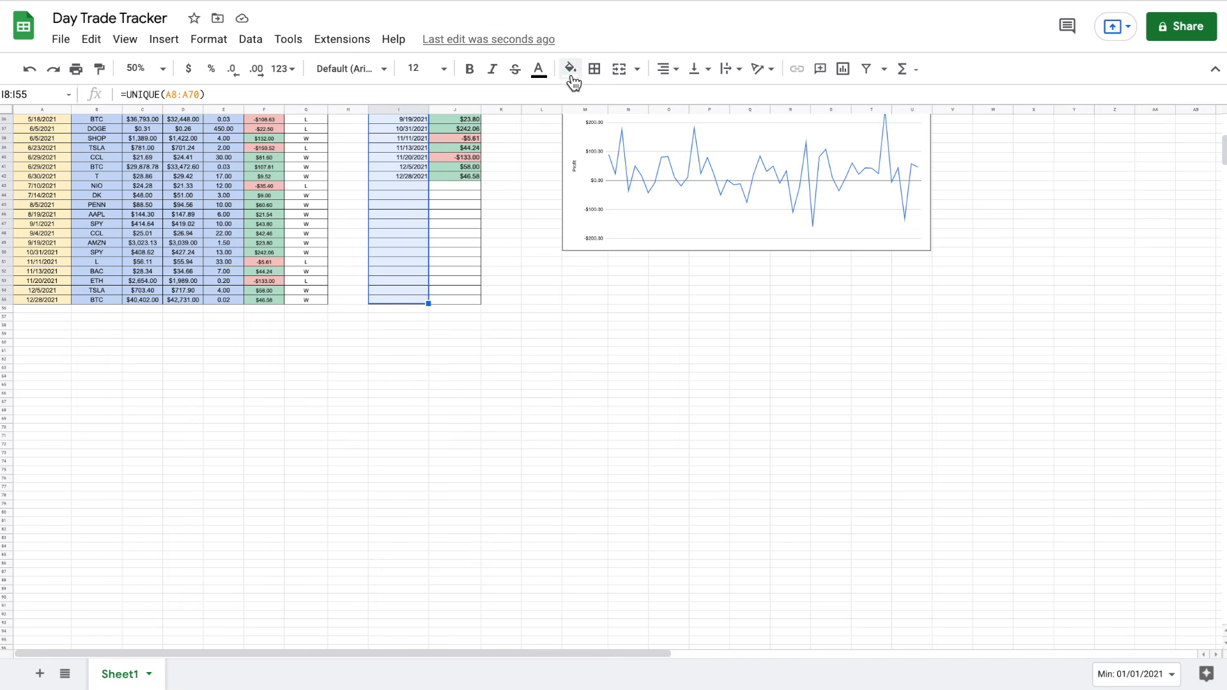
click(571, 69)
click(627, 159)
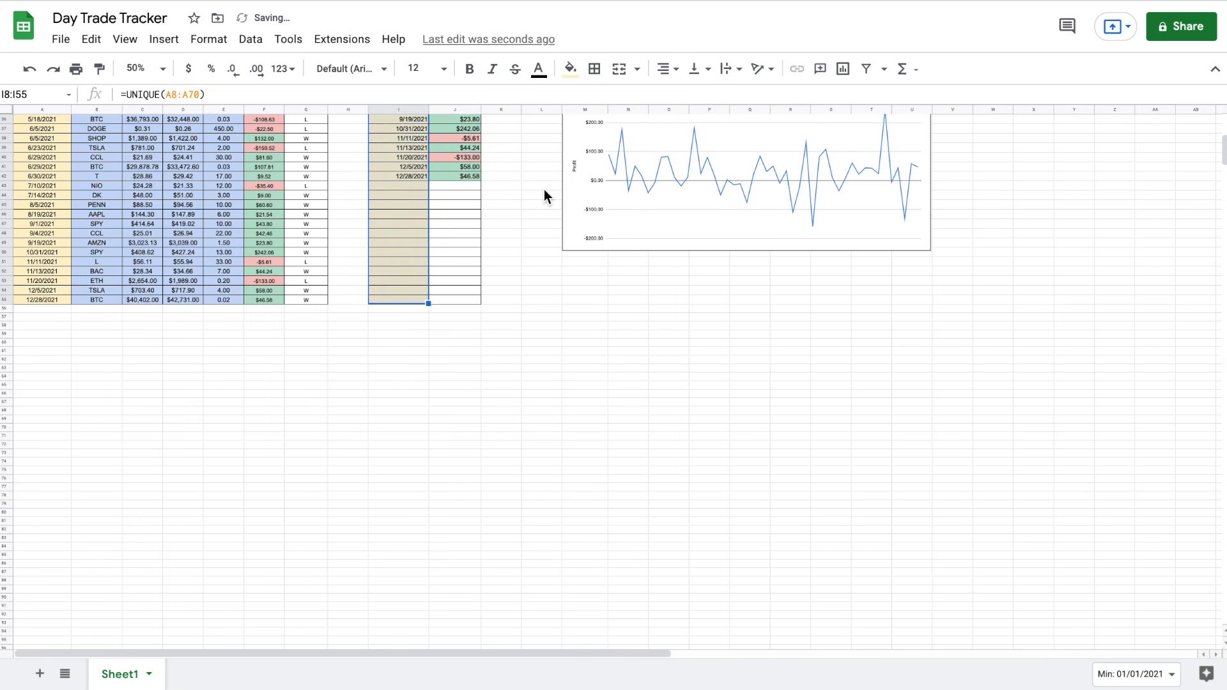
Fill the month names January to December in the profit calendar (N8:N19) with light yellow
scroll(543, 189, up, 5)
drag(626, 199, 626, 297)
click(571, 69)
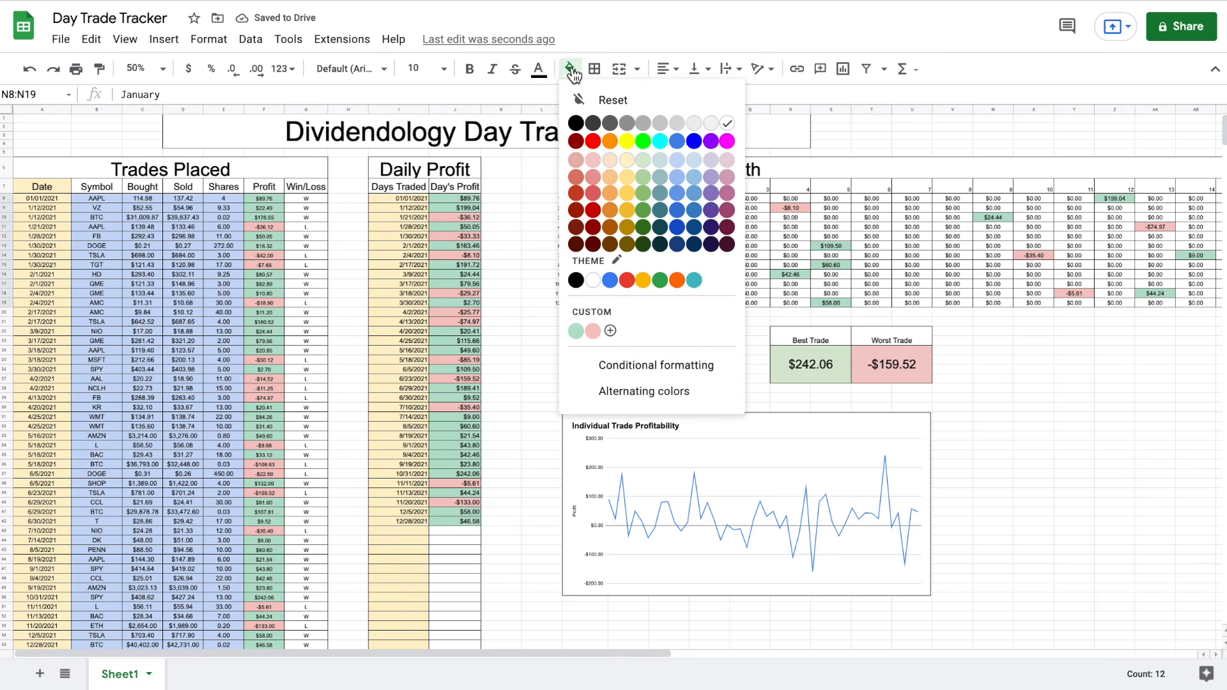
click(629, 169)
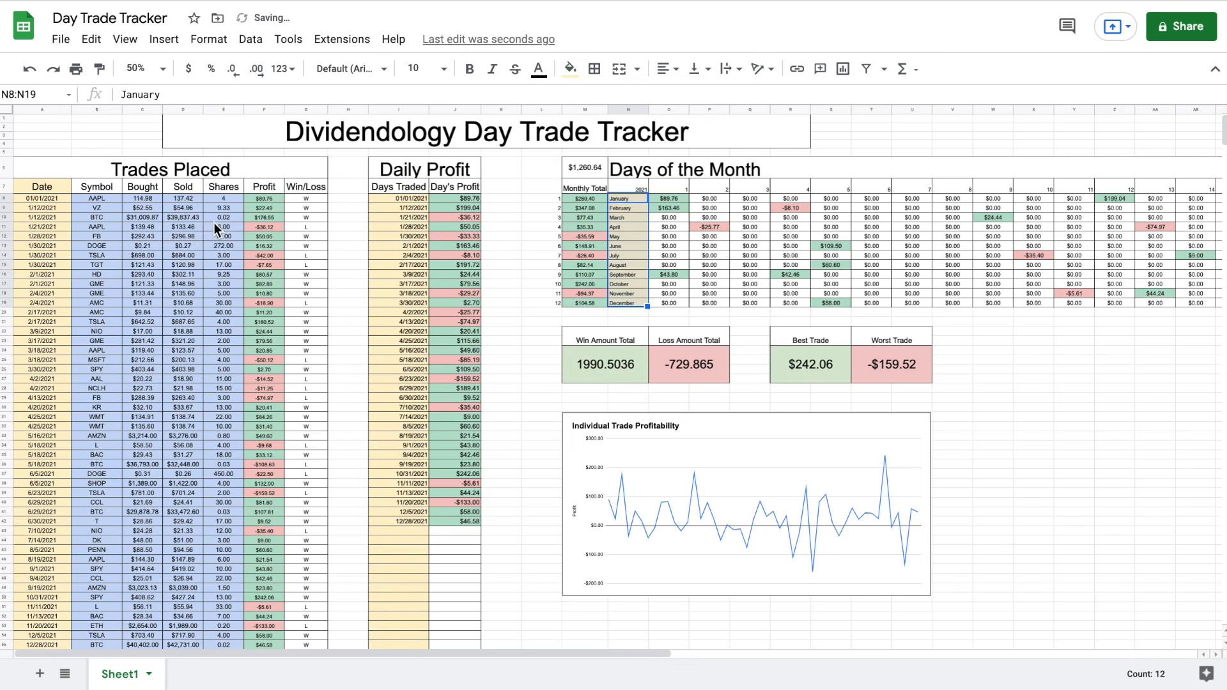
Fill the title and header rows of the Trades Placed table (A6:G7) and the Daily Profit table (I6:J7) with light magenta
drag(51, 164, 285, 187)
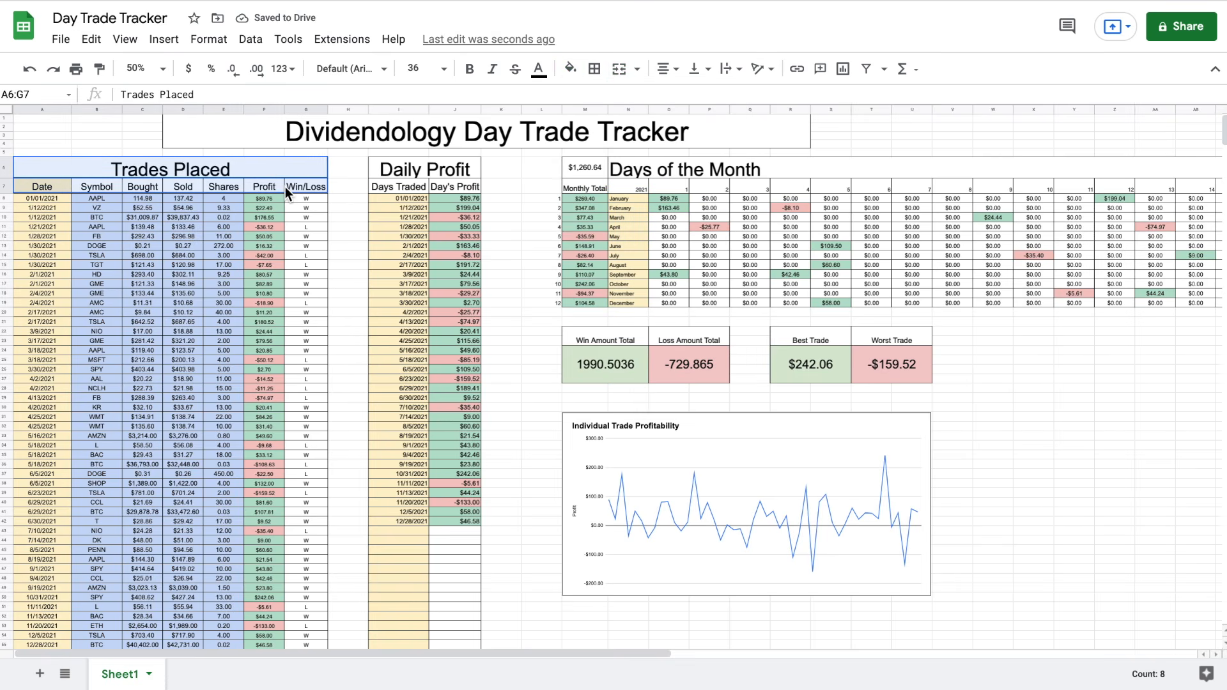
click(570, 68)
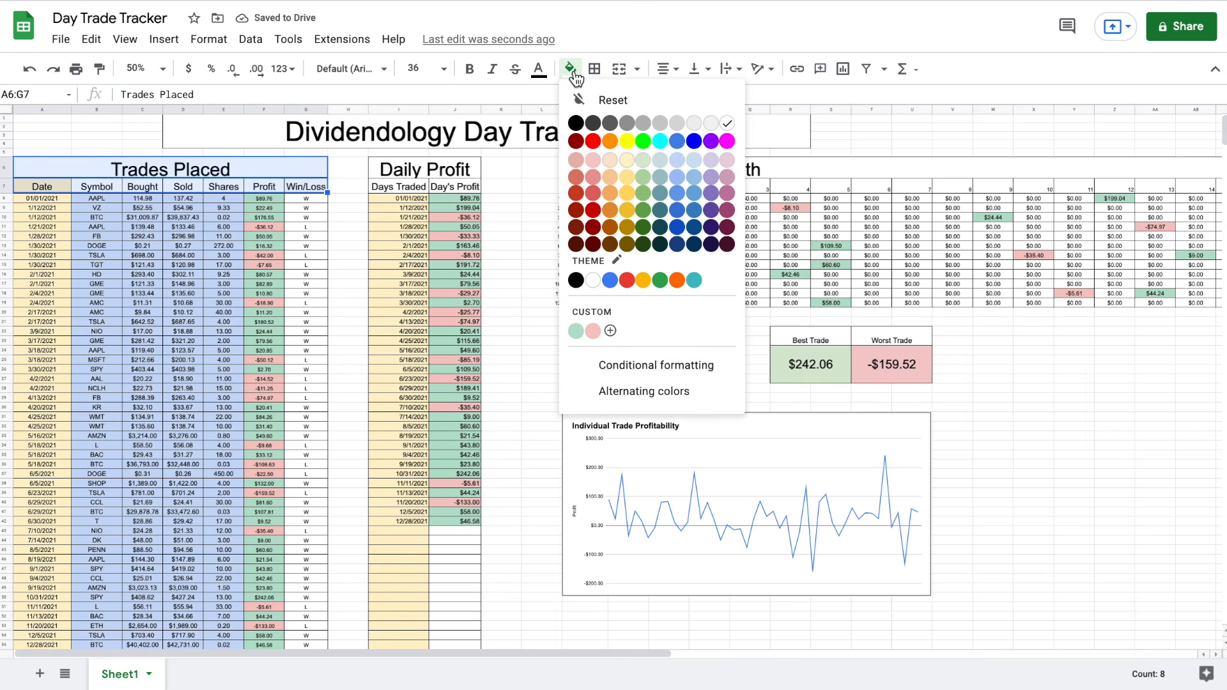
click(730, 160)
drag(420, 167, 429, 185)
click(570, 68)
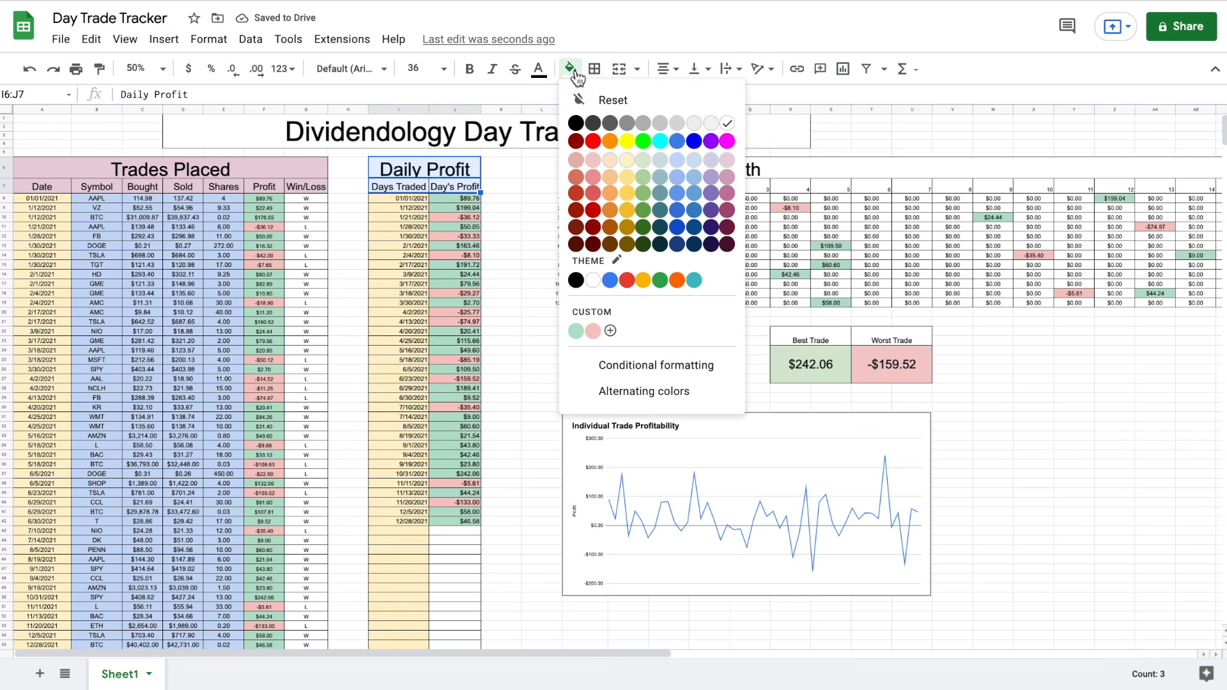
click(726, 161)
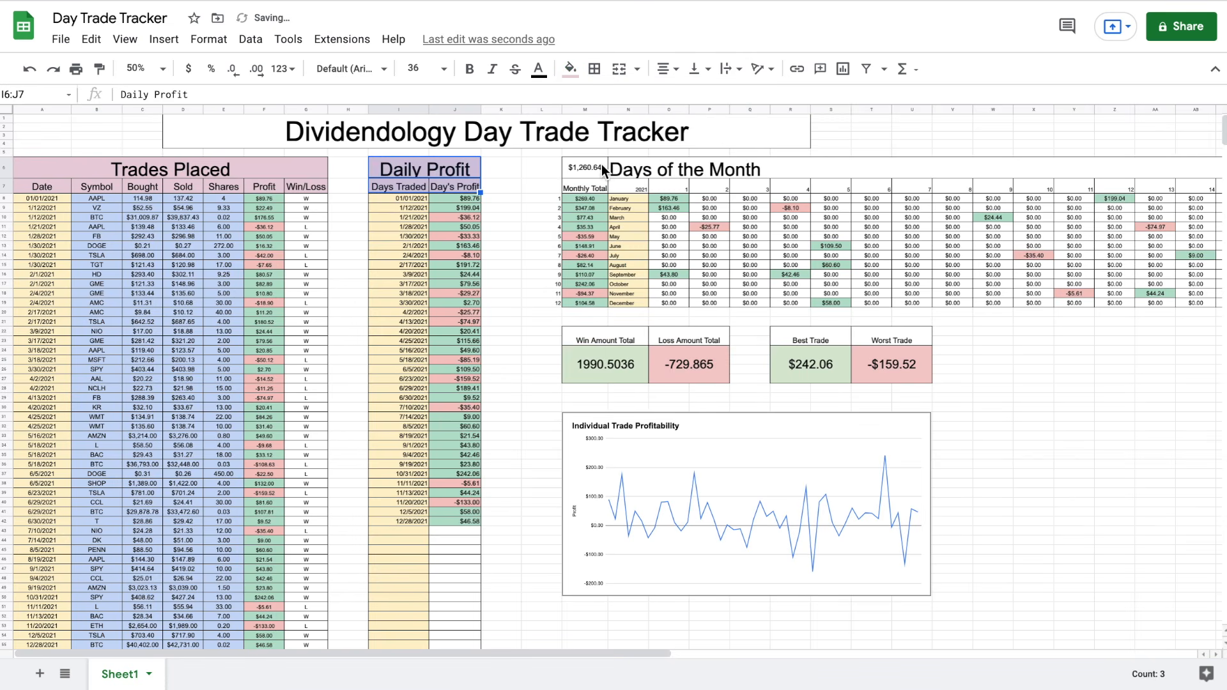
Fill the Days of the Month title and the Monthly Total and day-number header row across M7:AS7 with light magenta
click(596, 185)
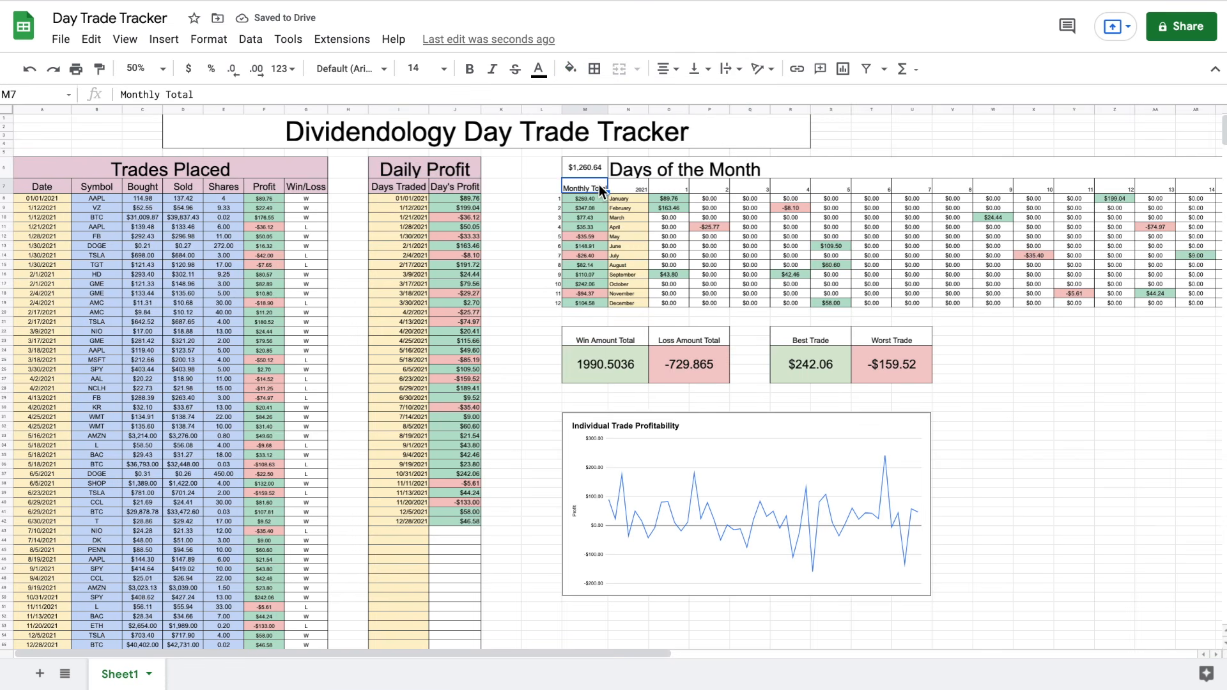
key(shift+Right)
key(shift+Right)
key(ctrl+shift+Right)
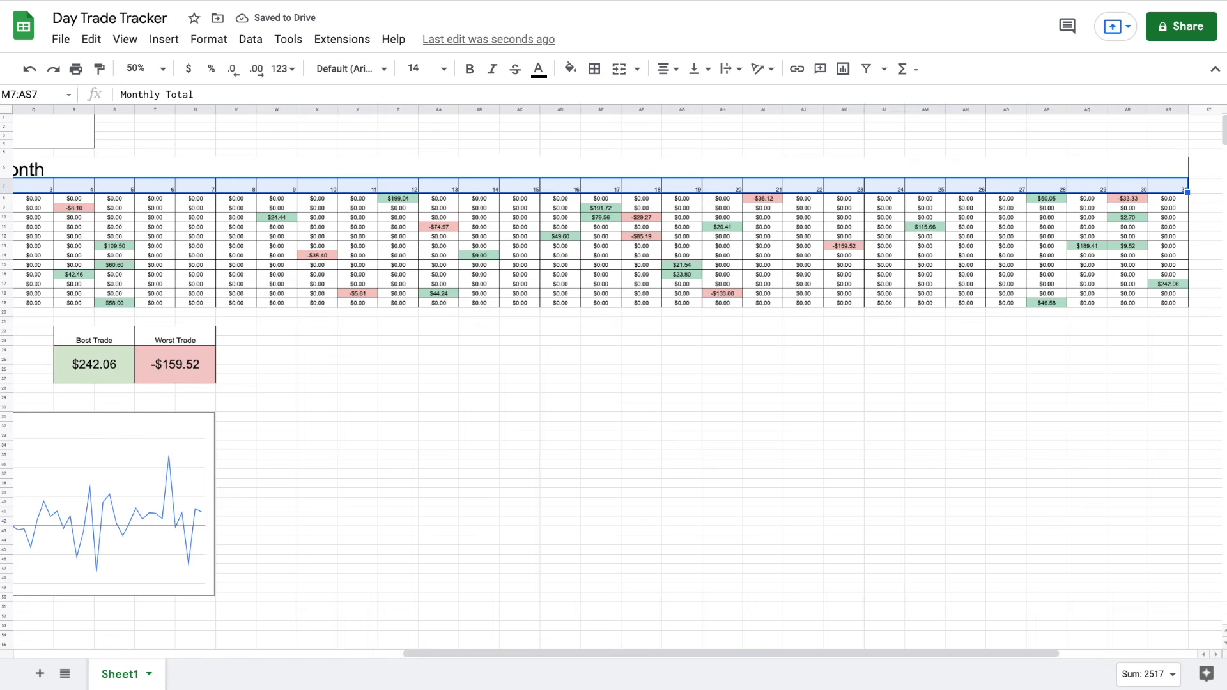
click(677, 169)
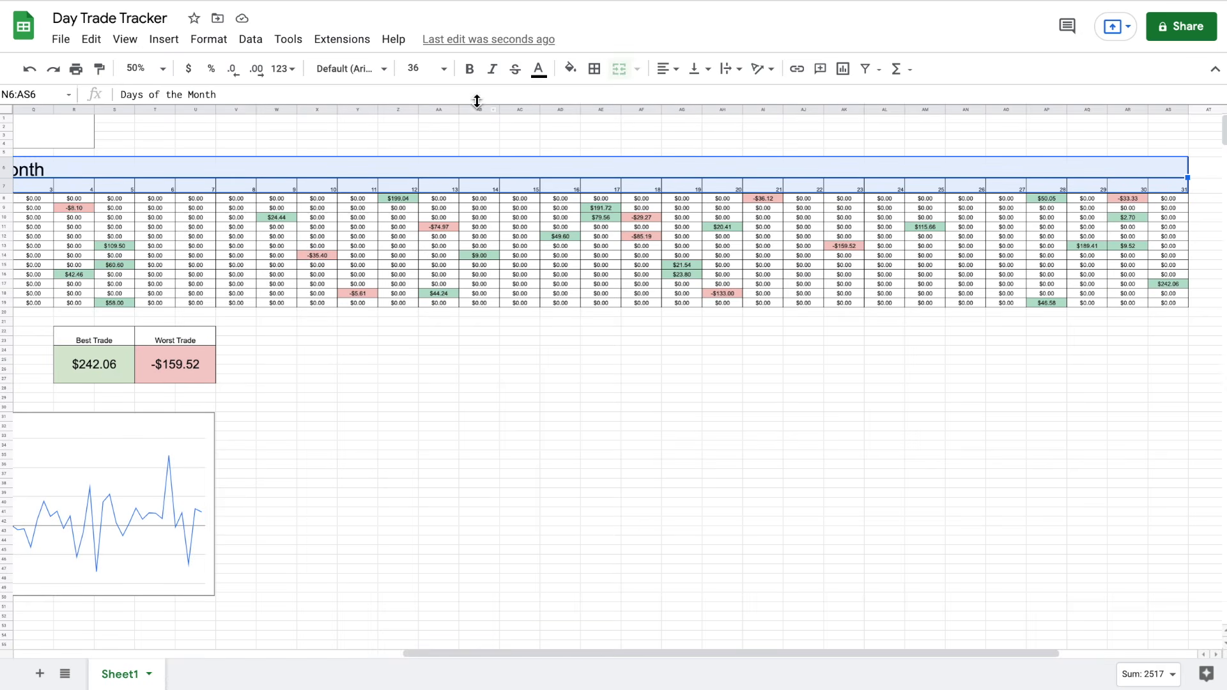
click(578, 71)
click(729, 161)
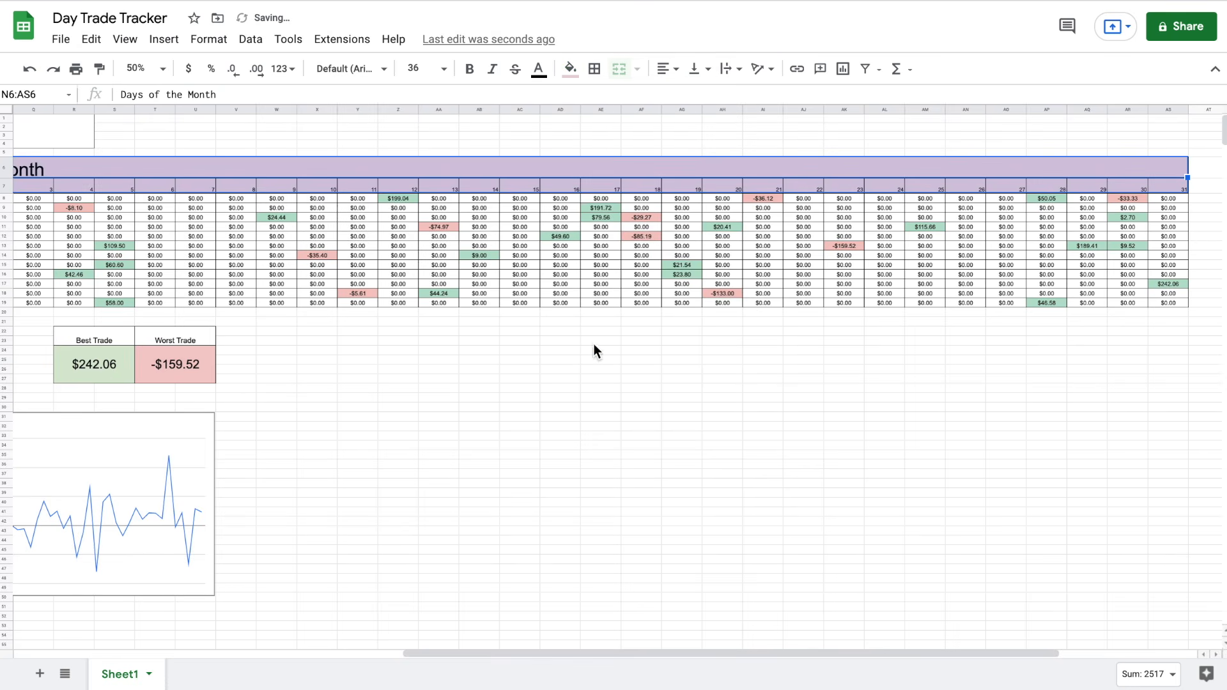
click(575, 368)
scroll(522, 351, left, 6)
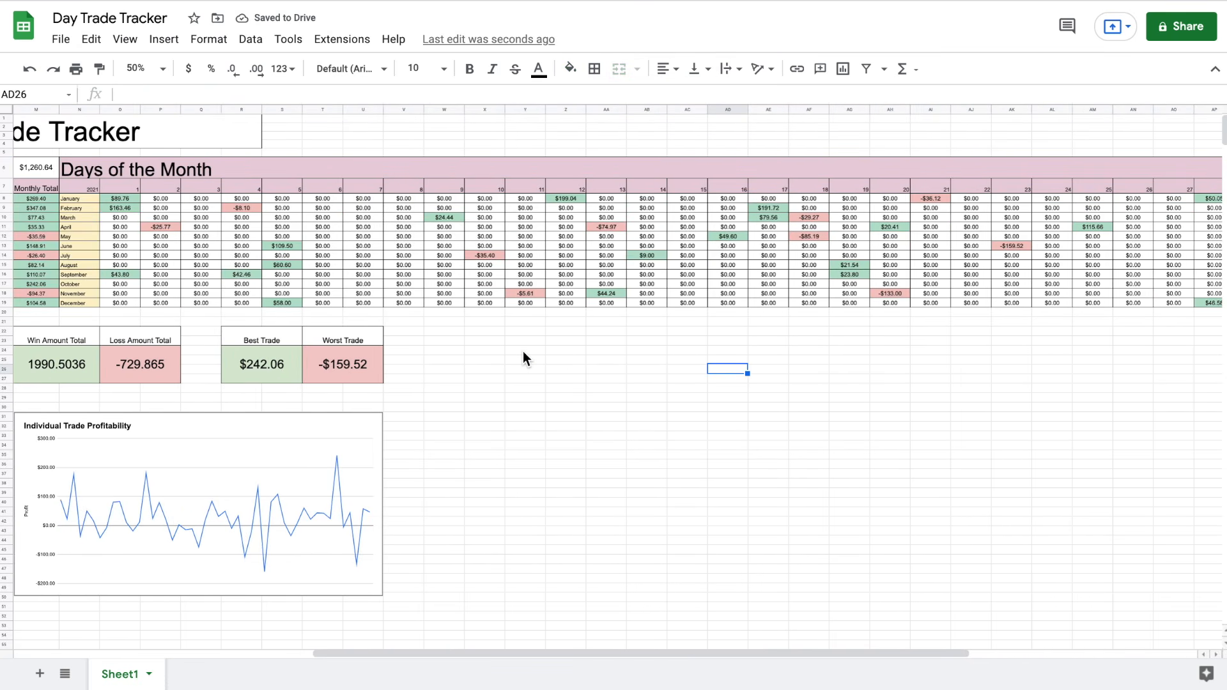
scroll(523, 351, left, 4)
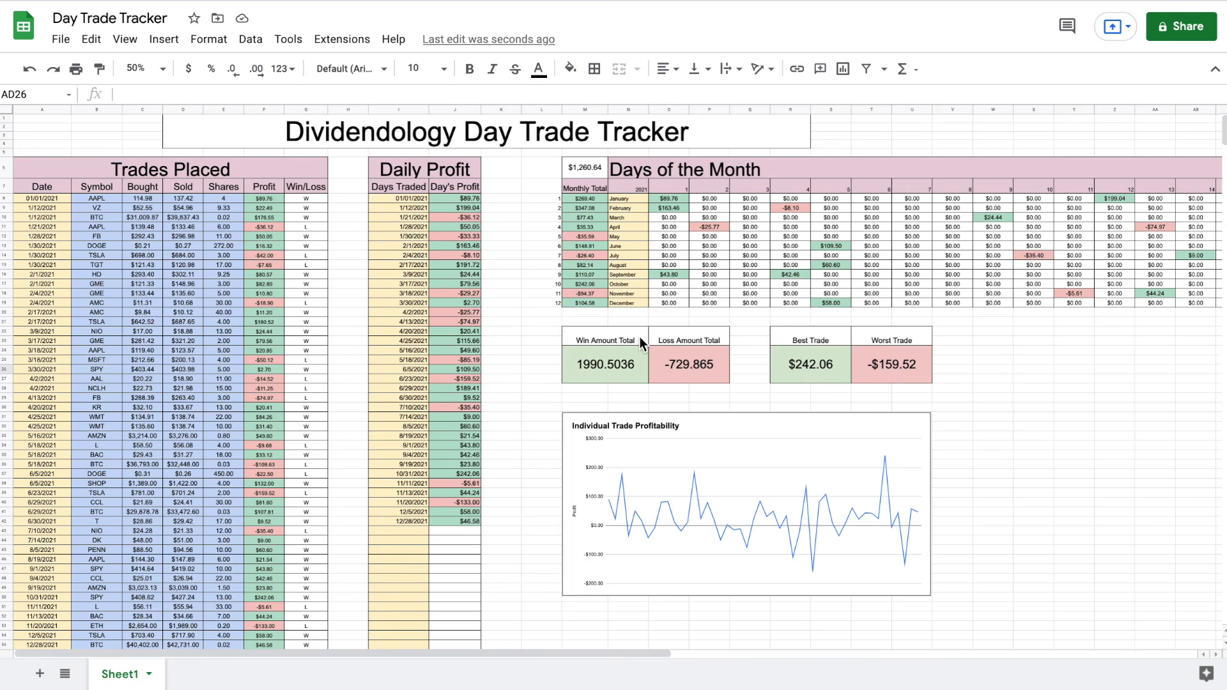
Fill the merged sheet title, Dividendology Day Trade Tracker, with light green
click(595, 132)
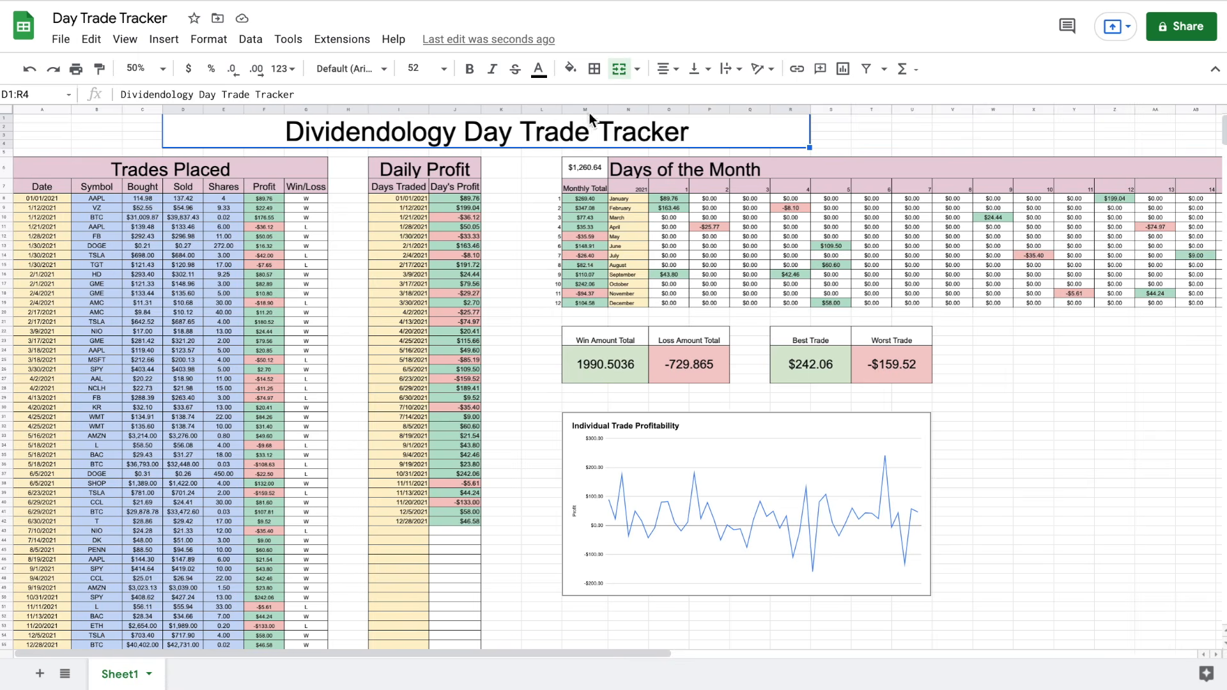
click(570, 68)
click(643, 160)
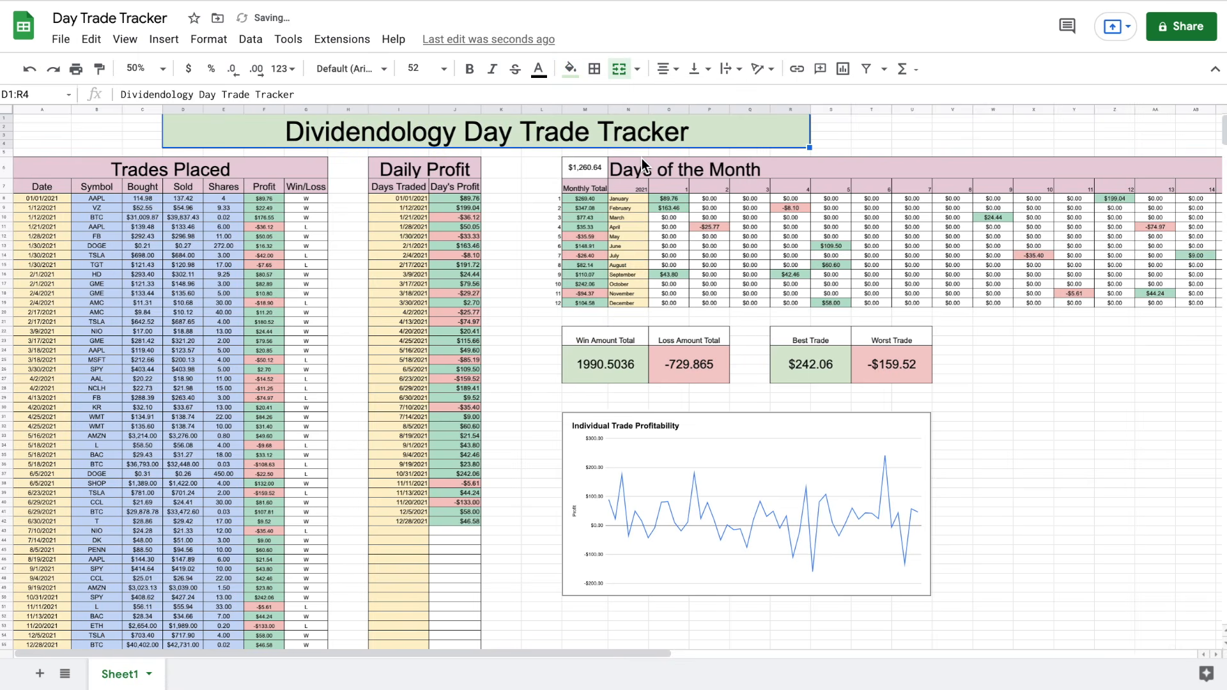
click(542, 209)
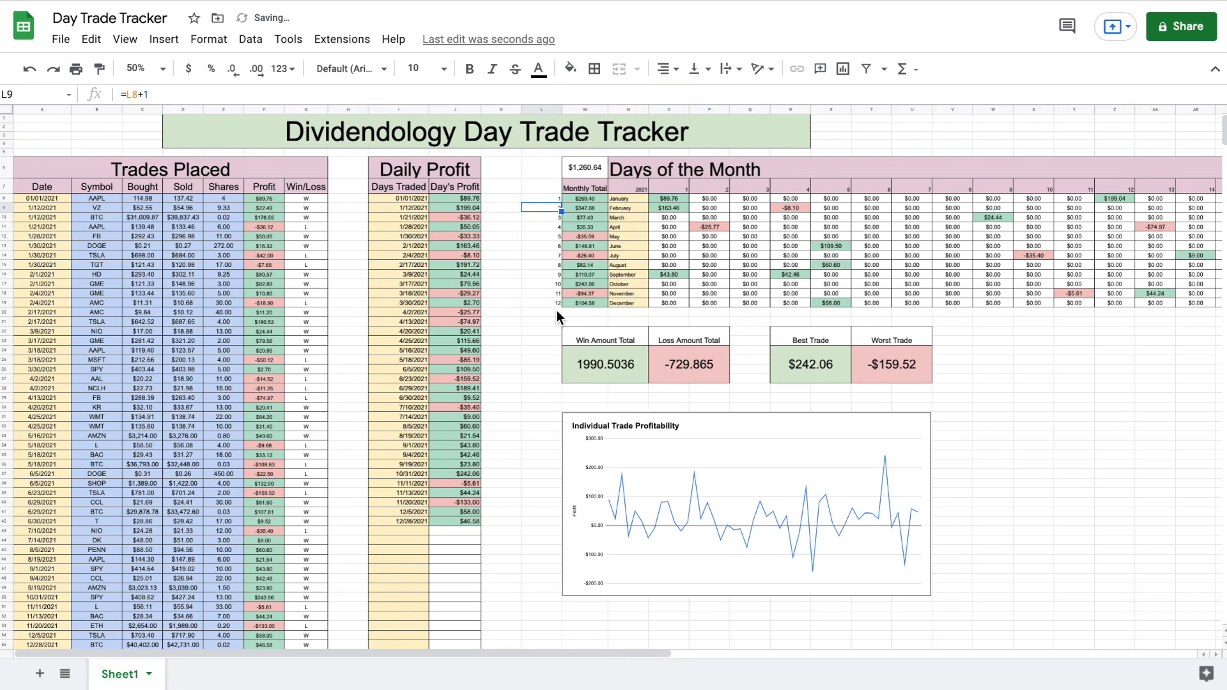
Change the background color of the Individual Trade Profitability chart to light yellow
click(801, 427)
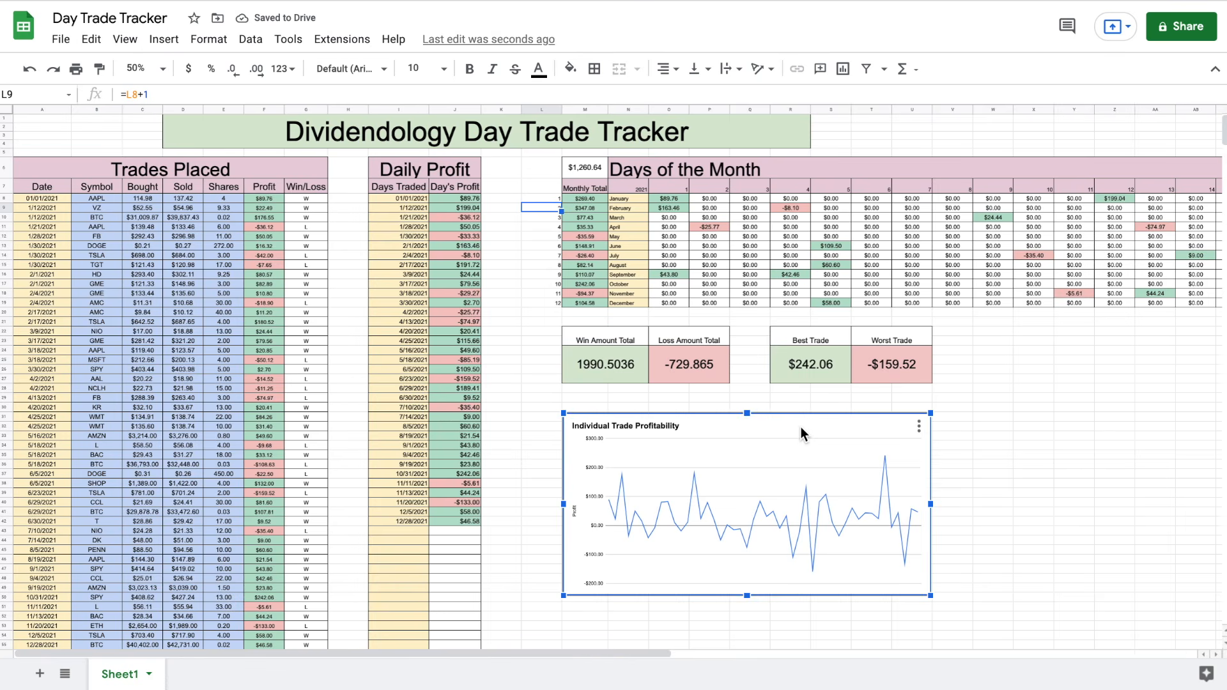
right_click(800, 427)
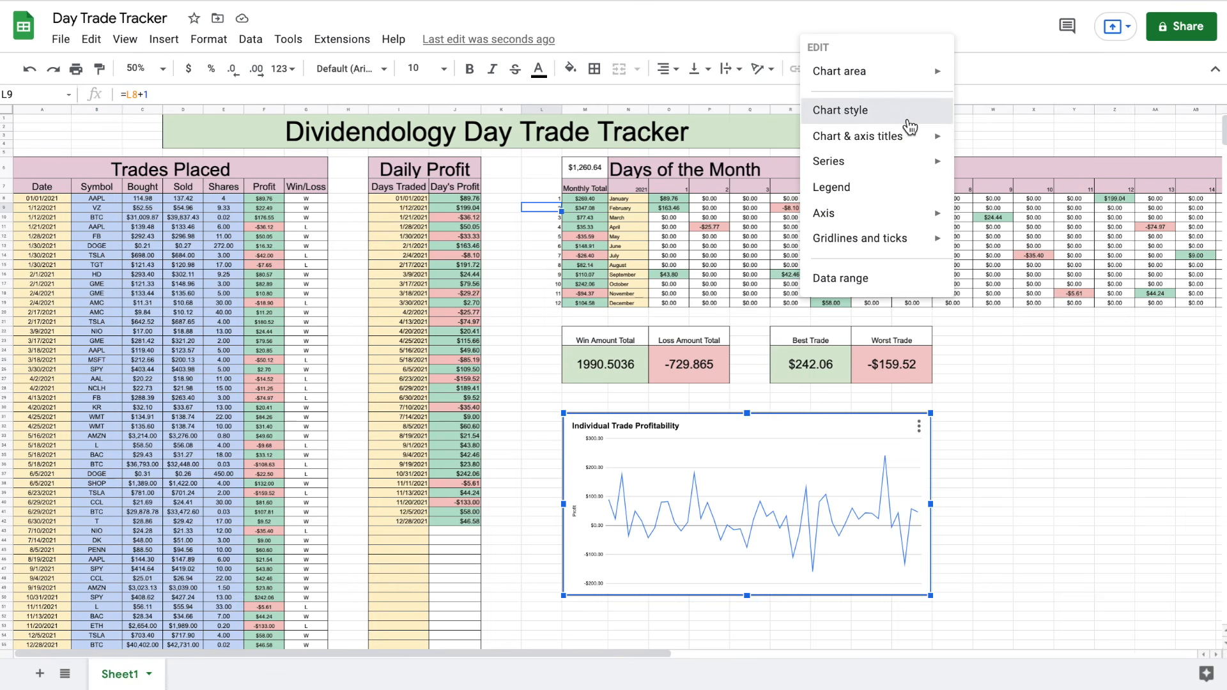
click(909, 128)
click(1018, 232)
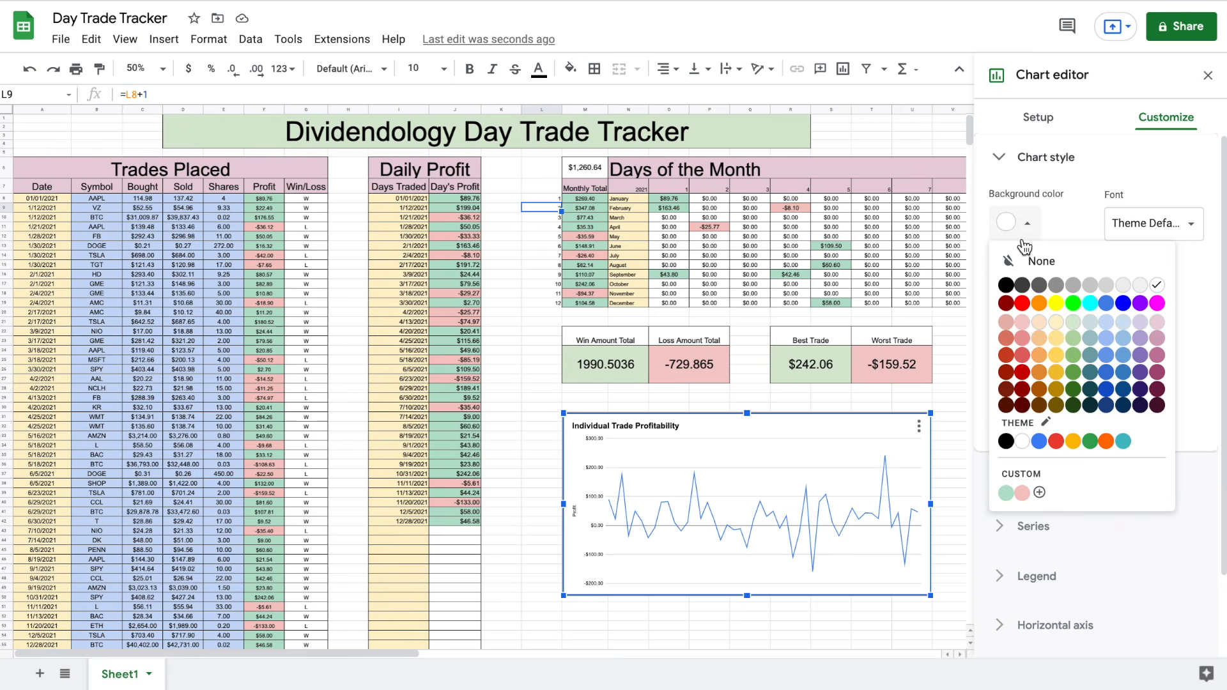
click(1053, 327)
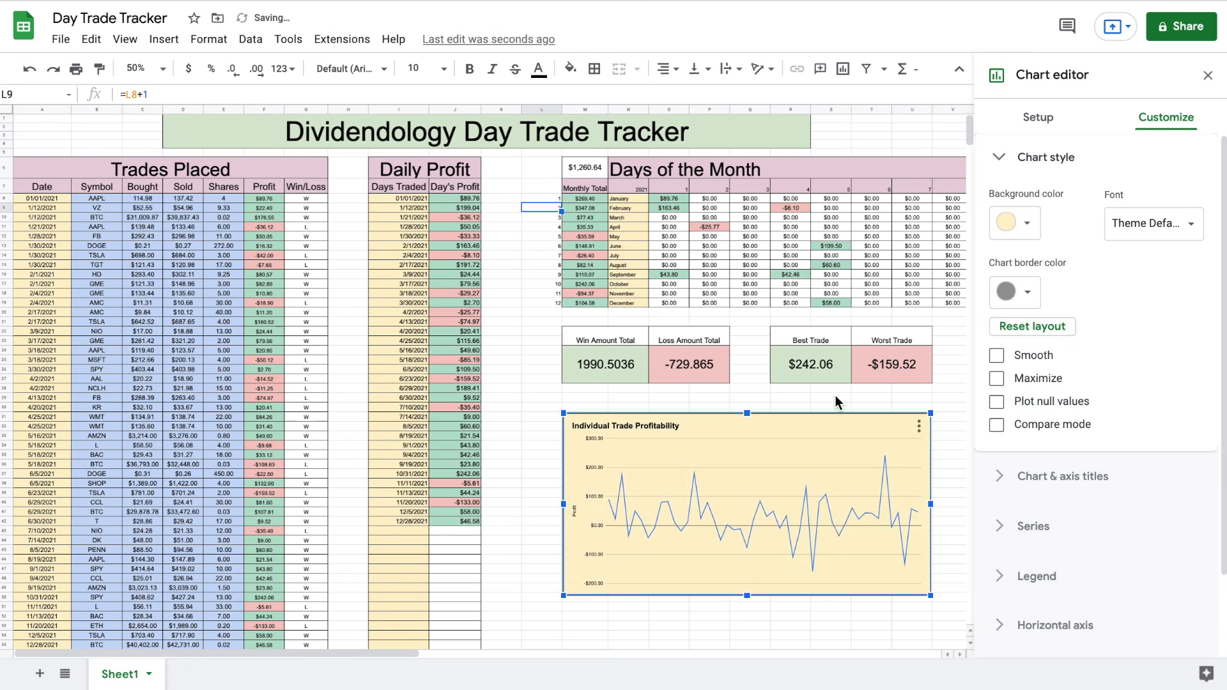
click(1208, 78)
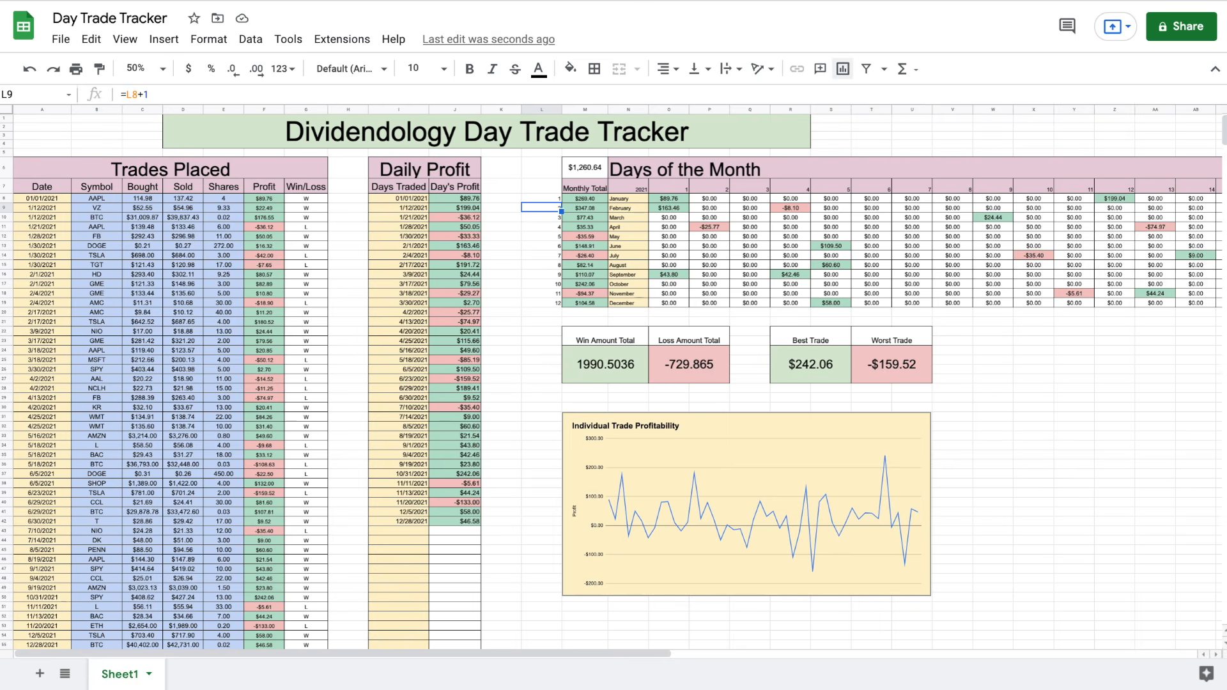
Fill the Win Amount Total, Loss Amount Total, Best Trade and Worst Trade headers with light magenta
drag(605, 339, 689, 339)
drag(810, 337, 861, 335)
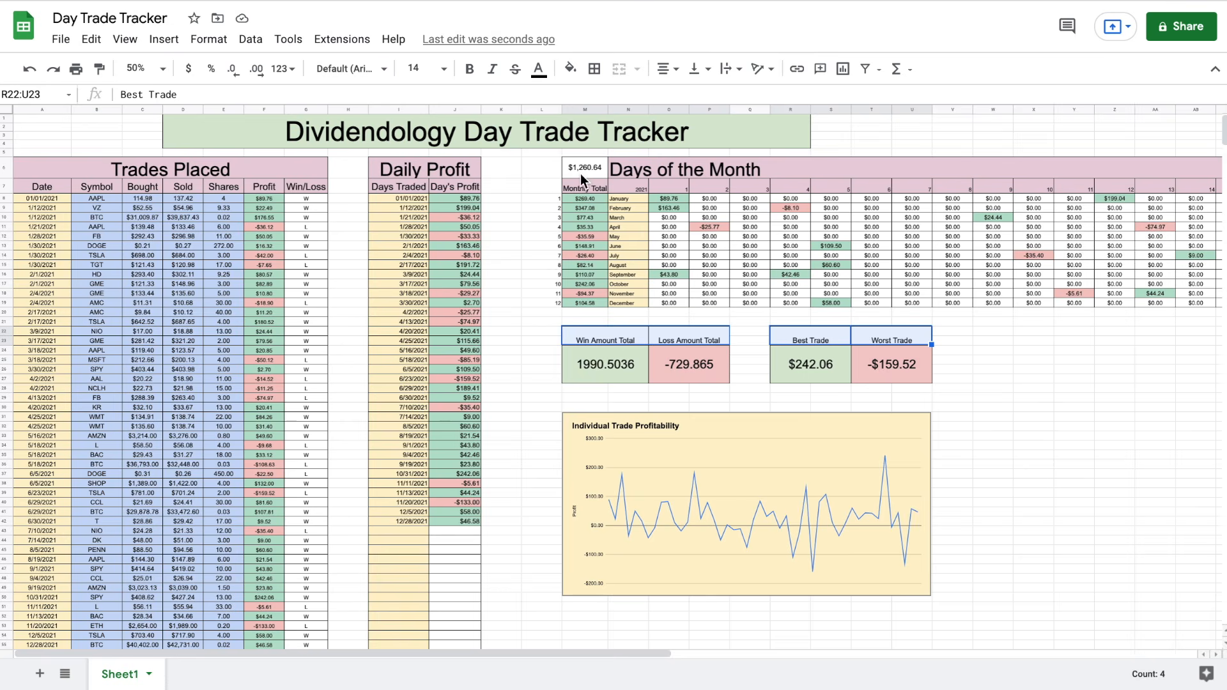
click(570, 68)
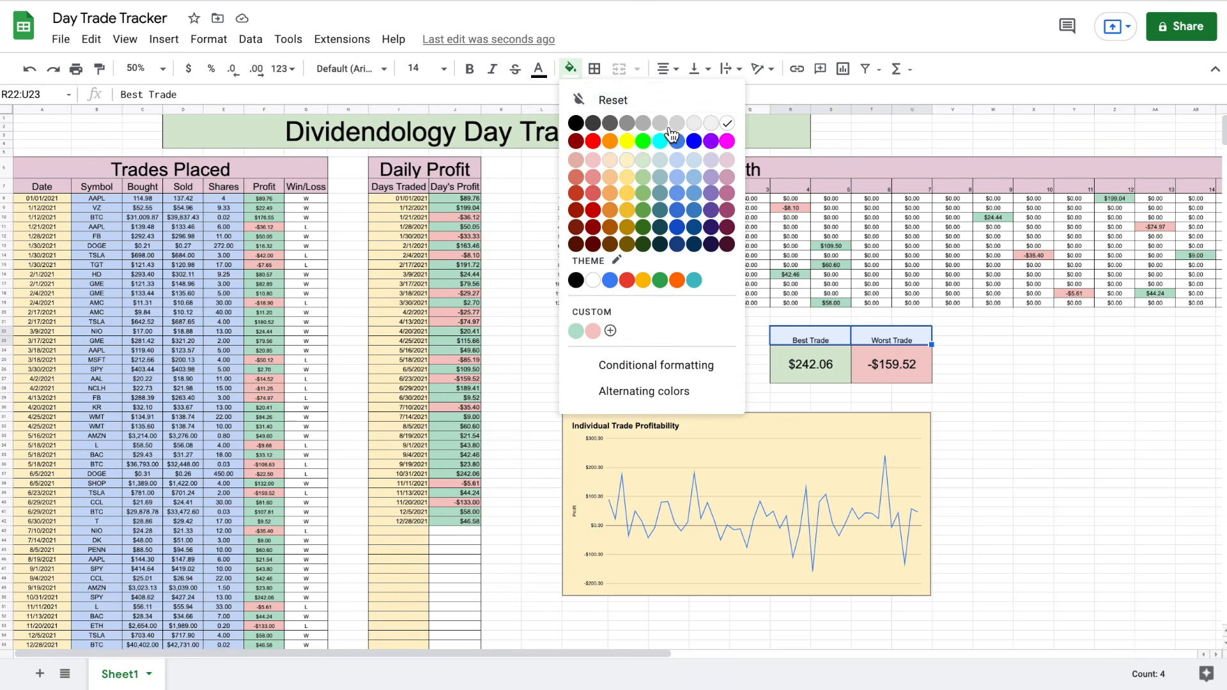
click(728, 159)
click(994, 341)
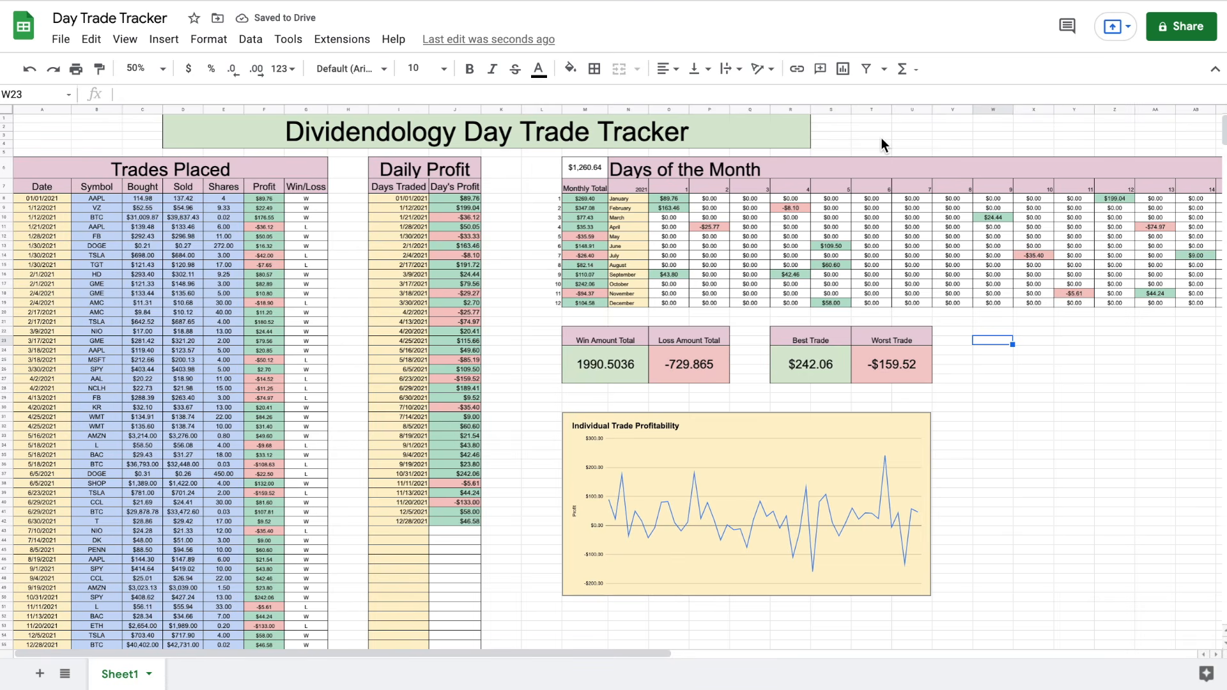
Add a new sheet, merge cells B2:R4 on it and give the merged cell an outer border
click(40, 675)
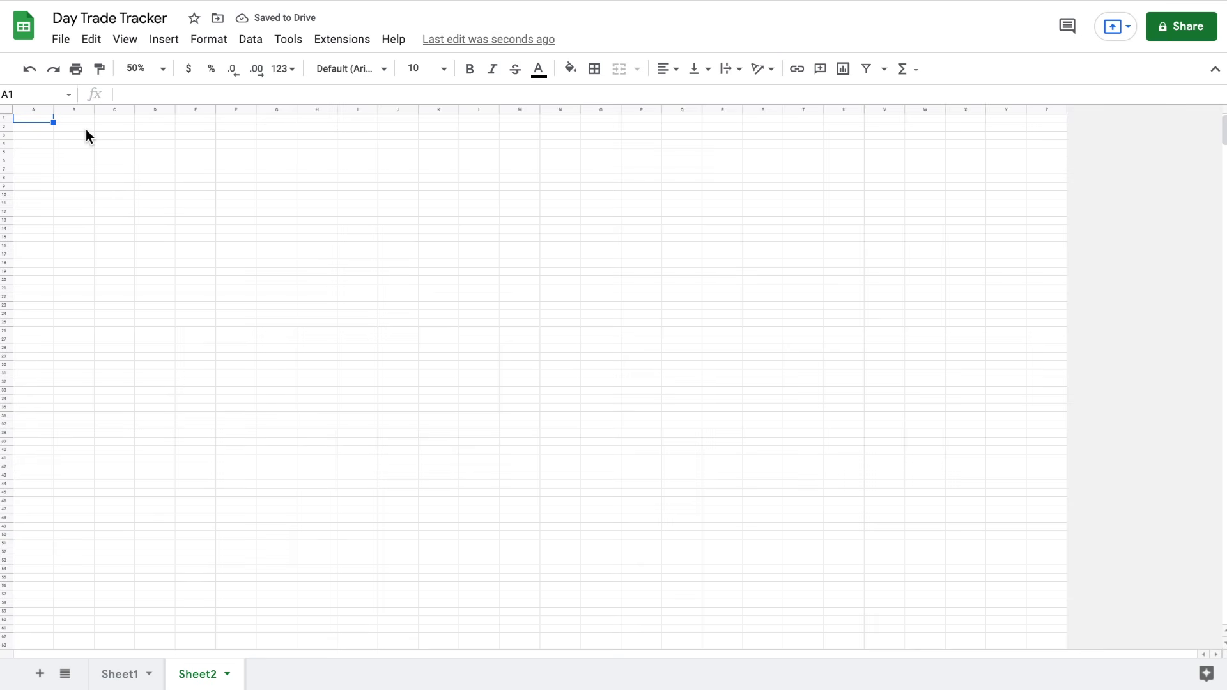
drag(85, 126, 723, 144)
click(618, 70)
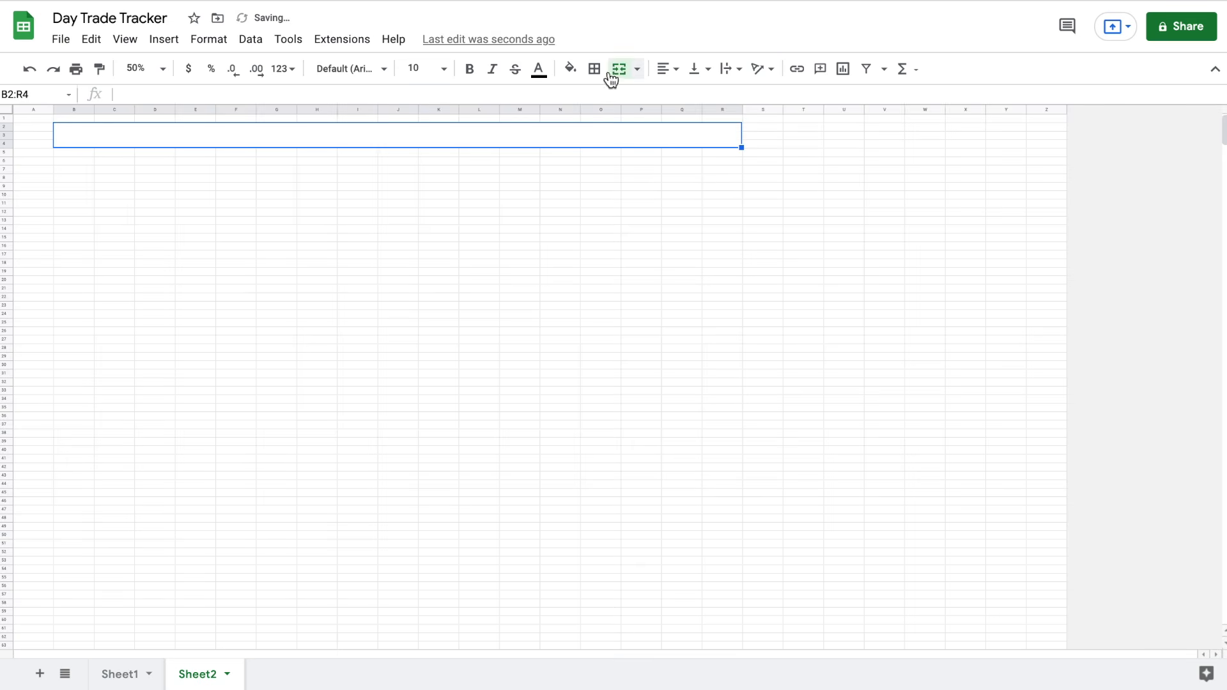
click(599, 71)
click(686, 104)
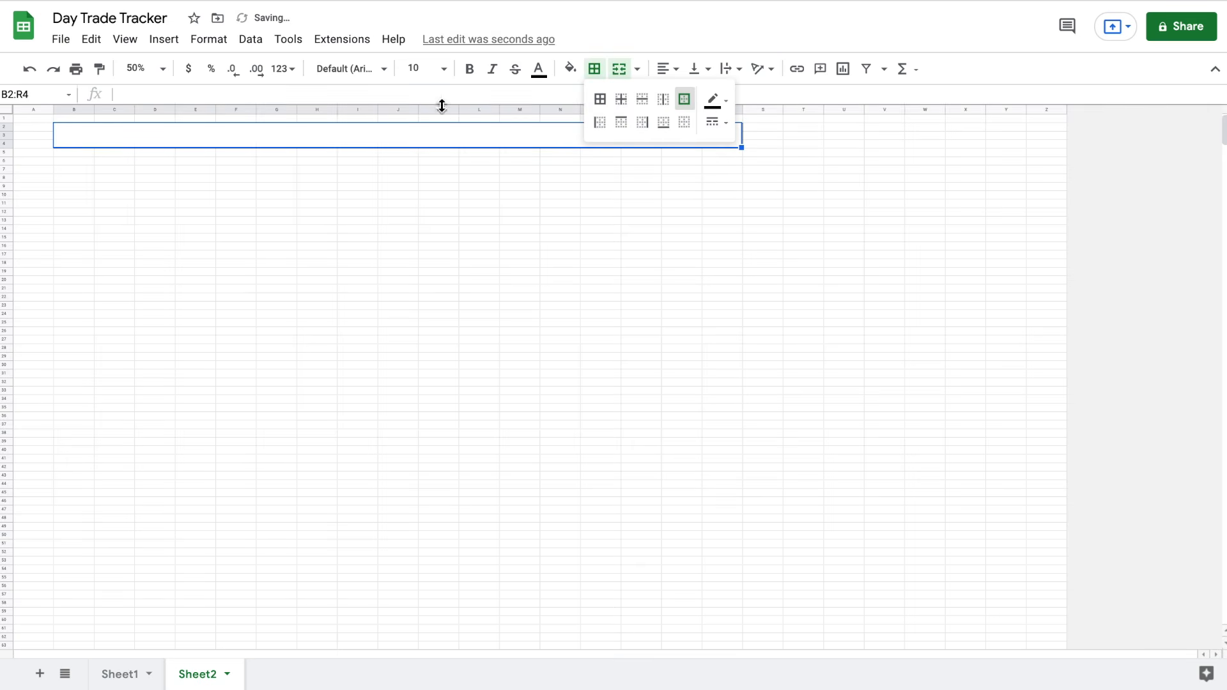
Enter "Day Trading Dashboard" in the merged cell B2:R4
click(416, 129)
double_click(416, 129)
text(D)
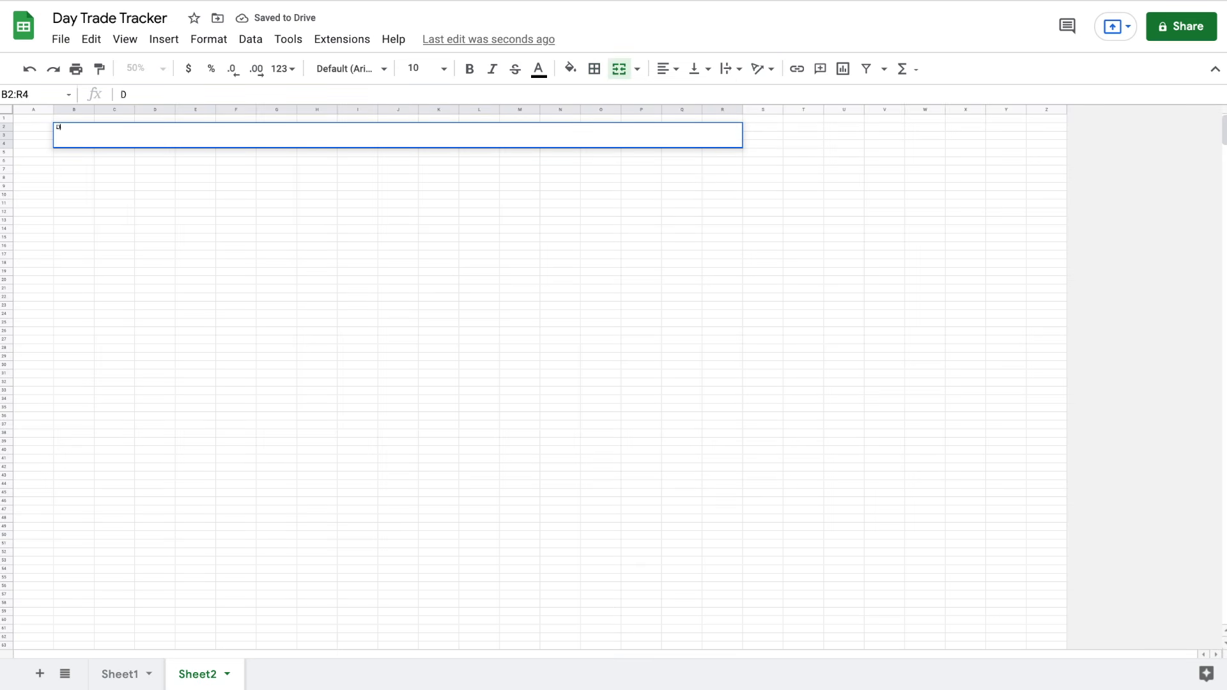
text(ay Trading Dashboard)
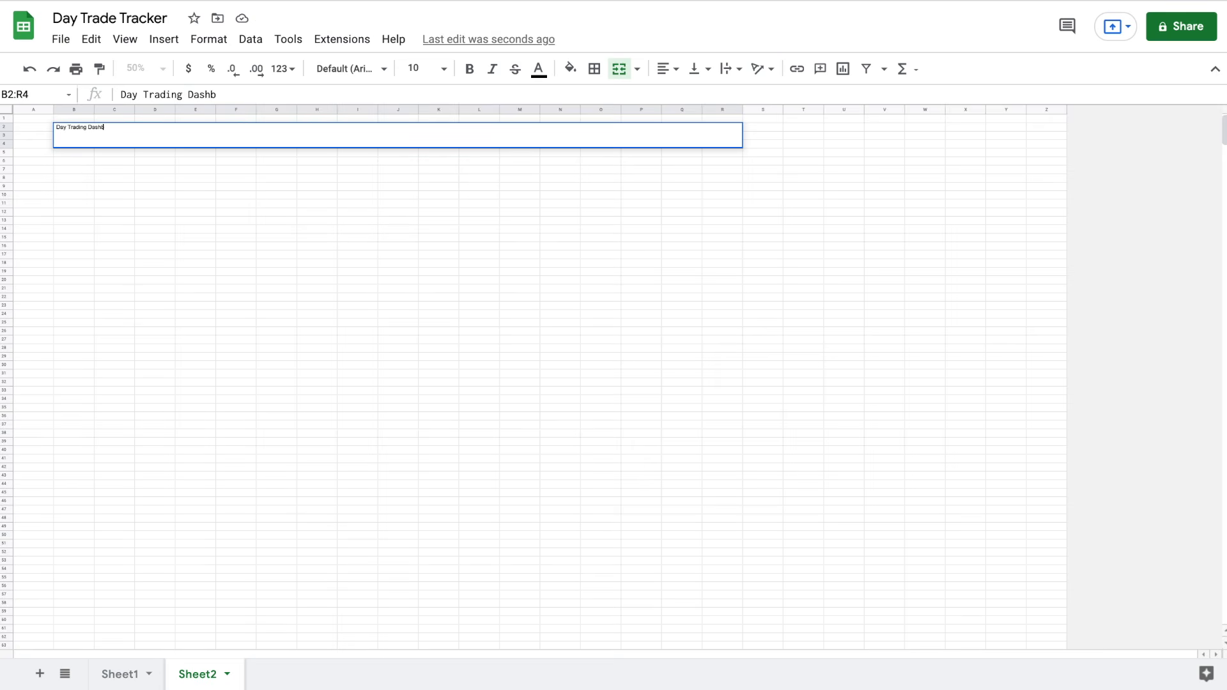
Try to set the dashboard title's font size to 24 while the cell is being edited
click(442, 72)
click(421, 323)
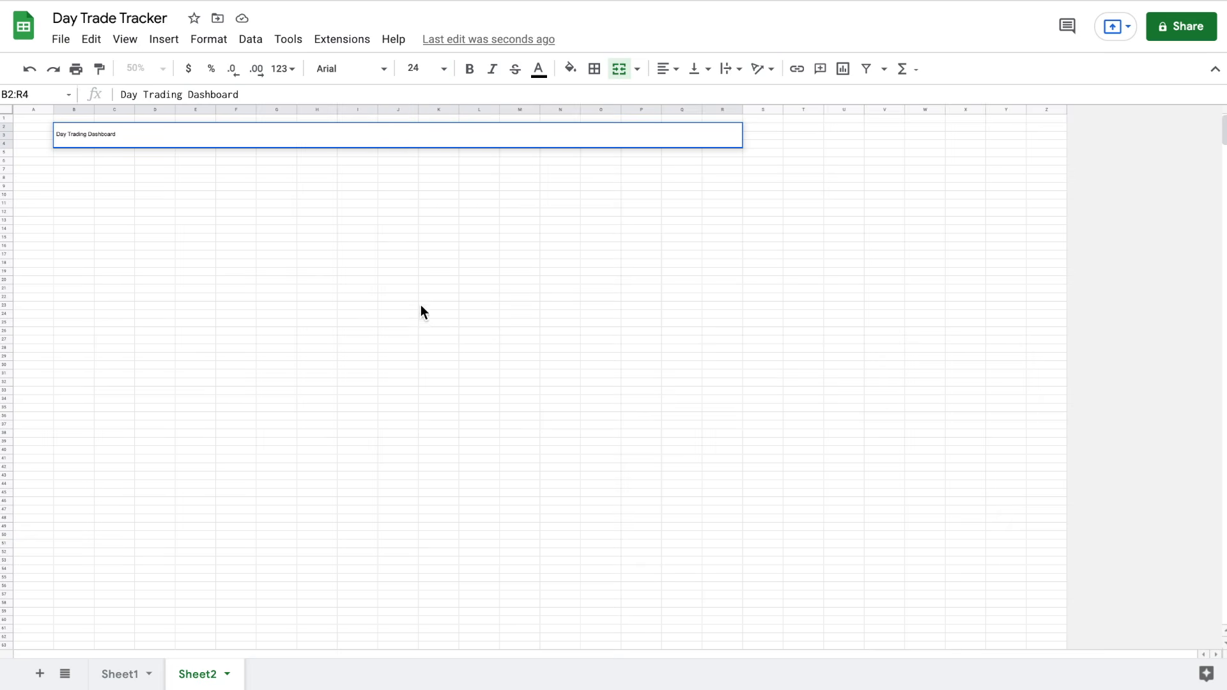
click(443, 70)
click(369, 136)
Set the Day Trading Dashboard title text to font size 36 and center it horizontally
drag(325, 139, 4, 129)
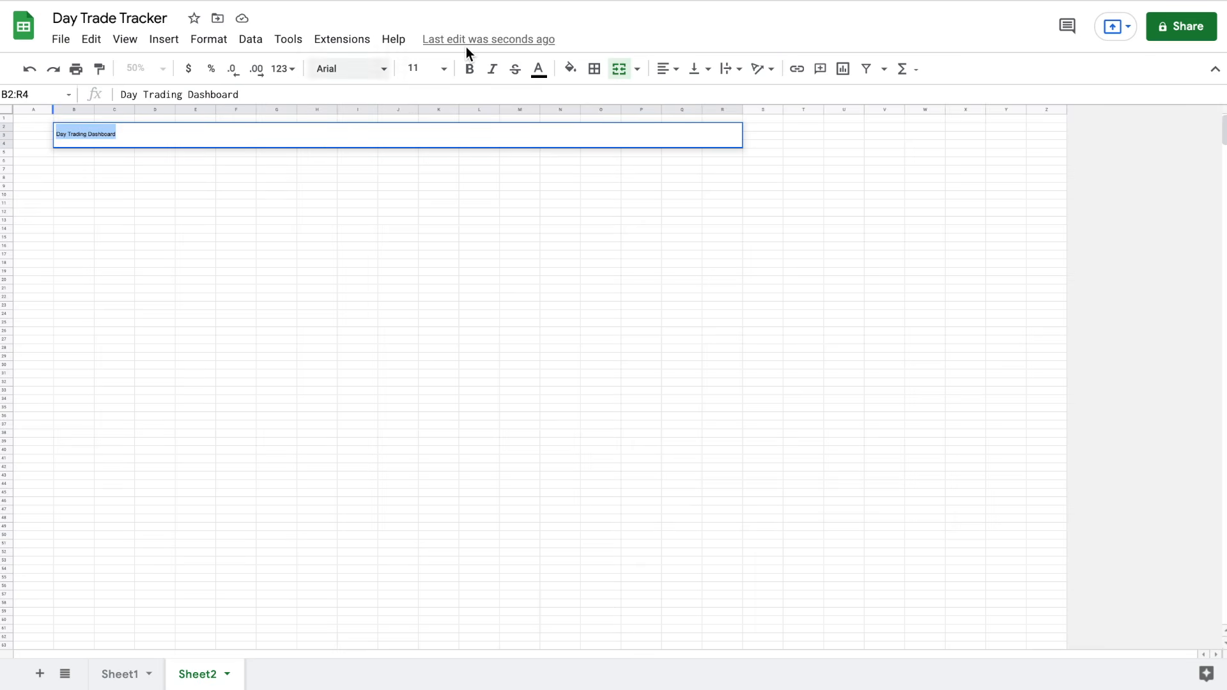
click(444, 69)
click(422, 351)
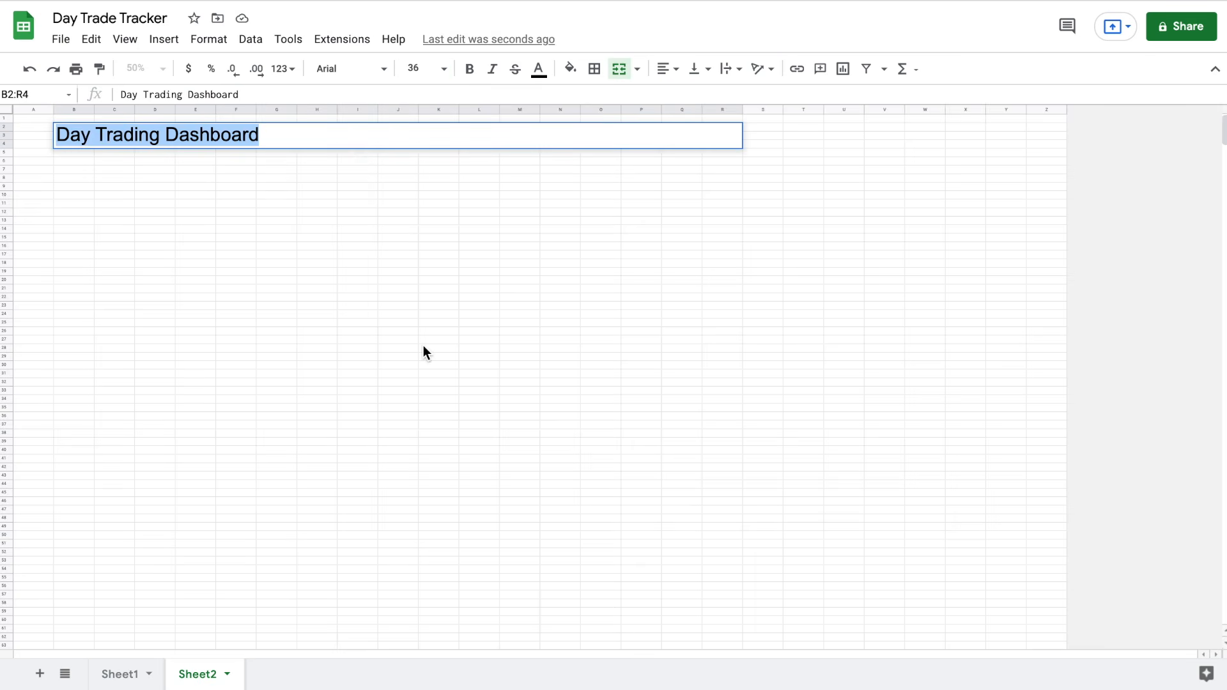
click(667, 69)
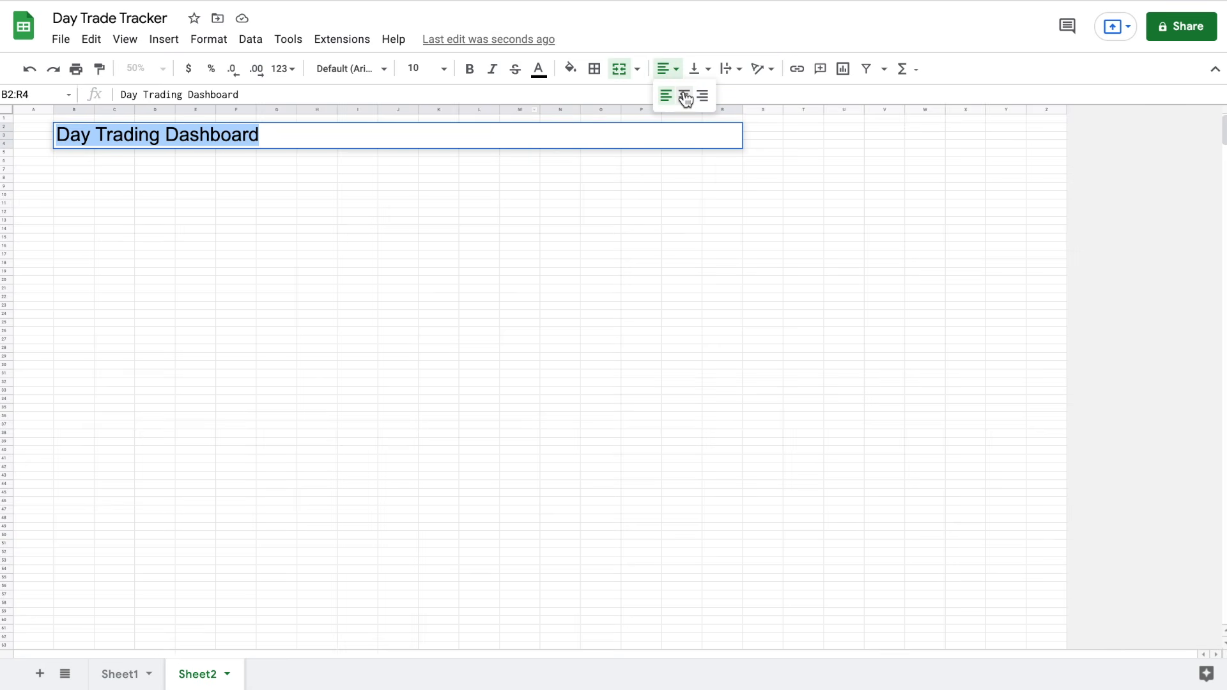
click(685, 95)
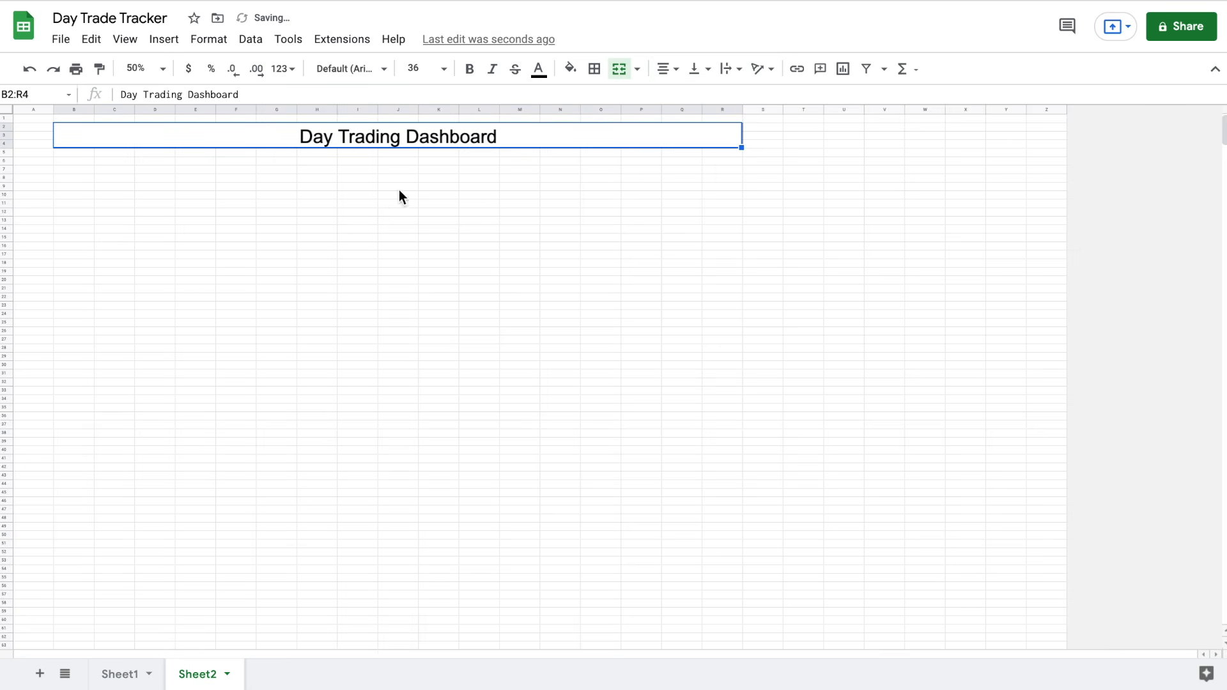
click(314, 171)
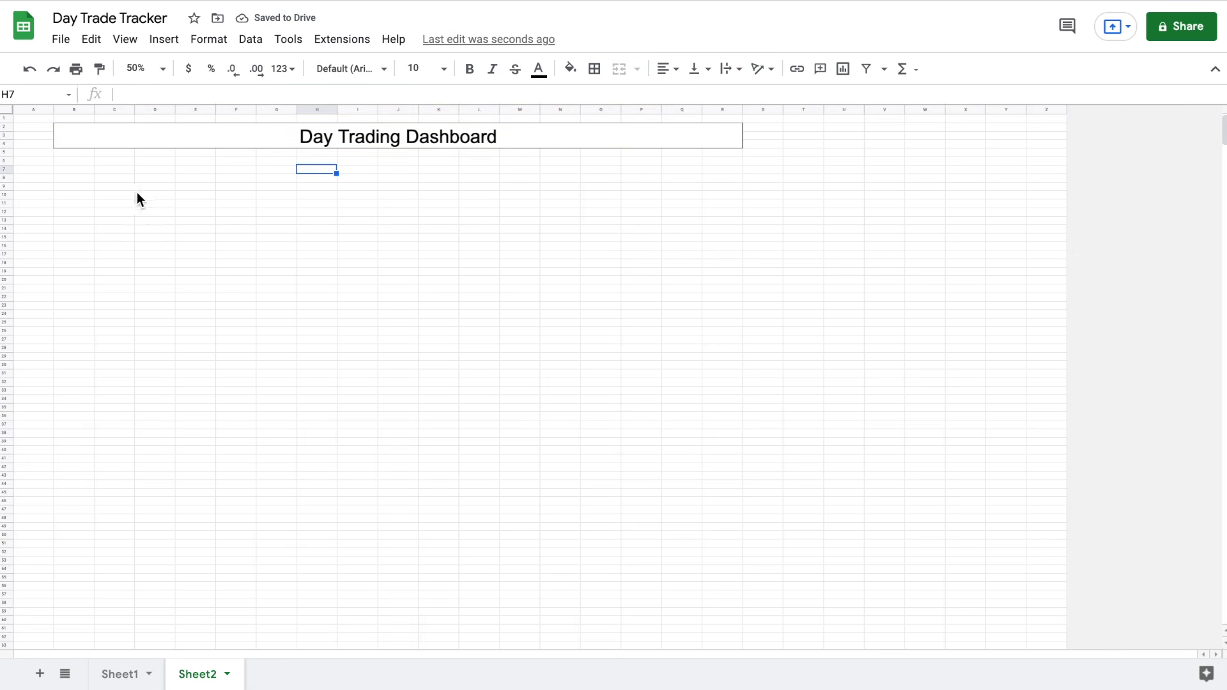
Merge cells B6:D7 below the dashboard title and give the merged cell an outer border
drag(74, 160, 146, 170)
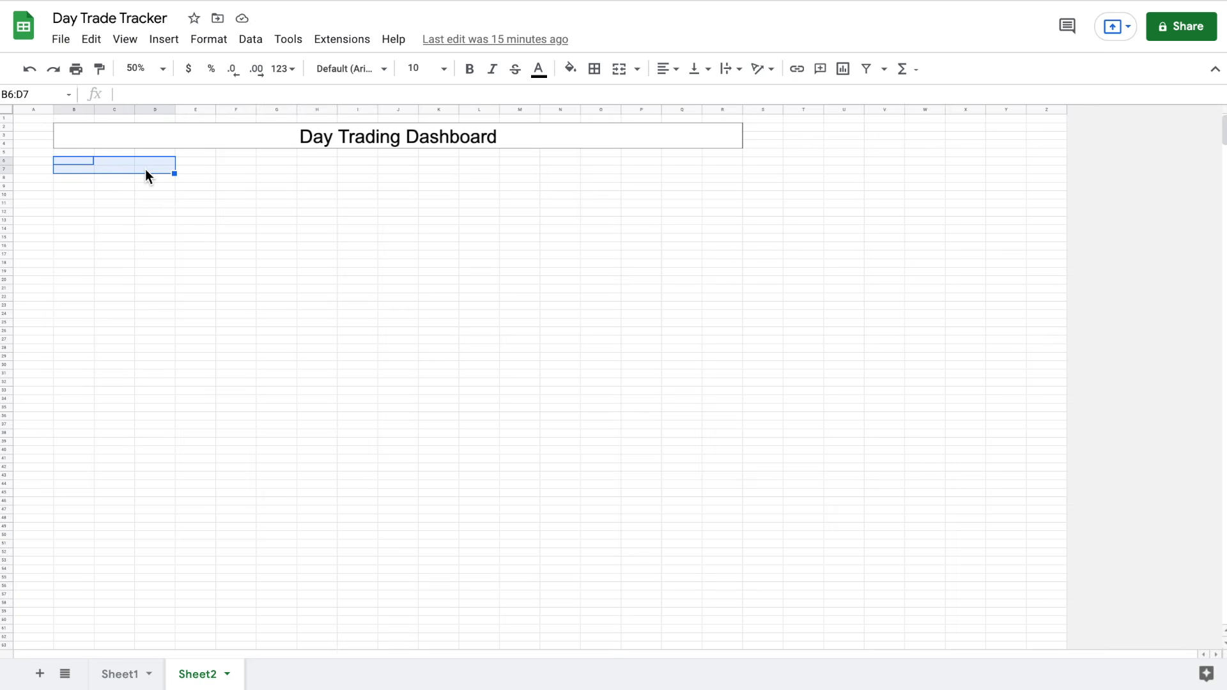
click(619, 75)
click(592, 70)
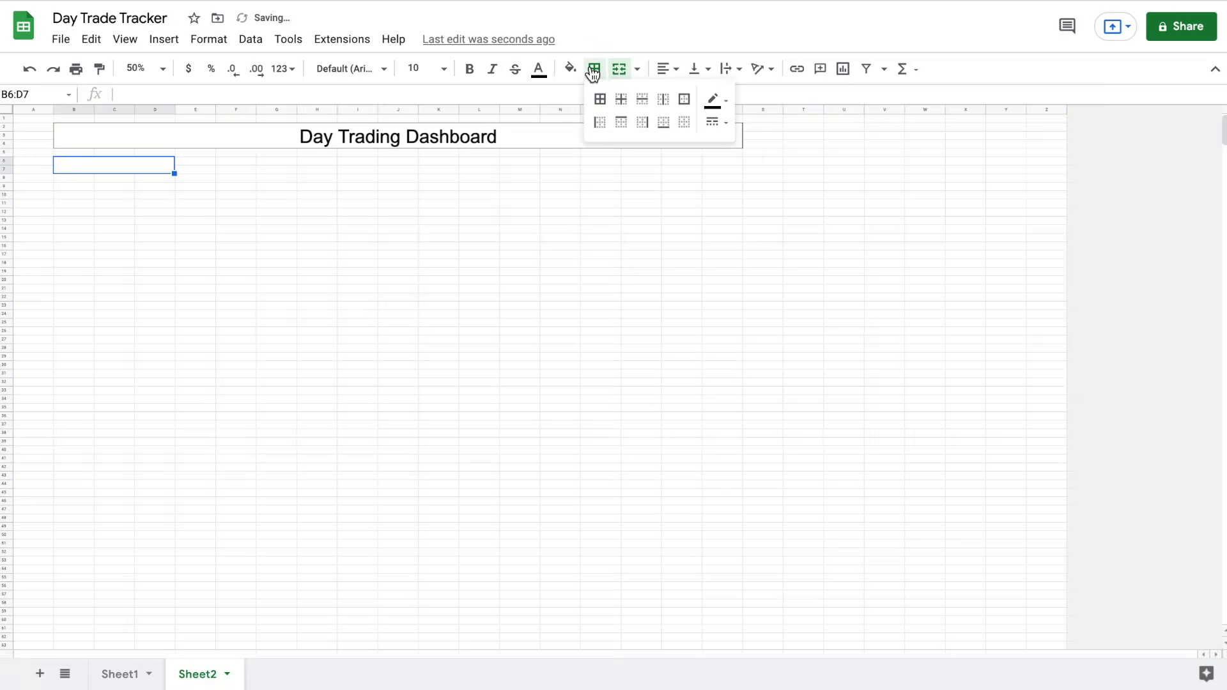
click(684, 99)
Enter the label "Total Profit" in the merged cell B6:D7
click(167, 165)
double_click(147, 167)
text(Tot)
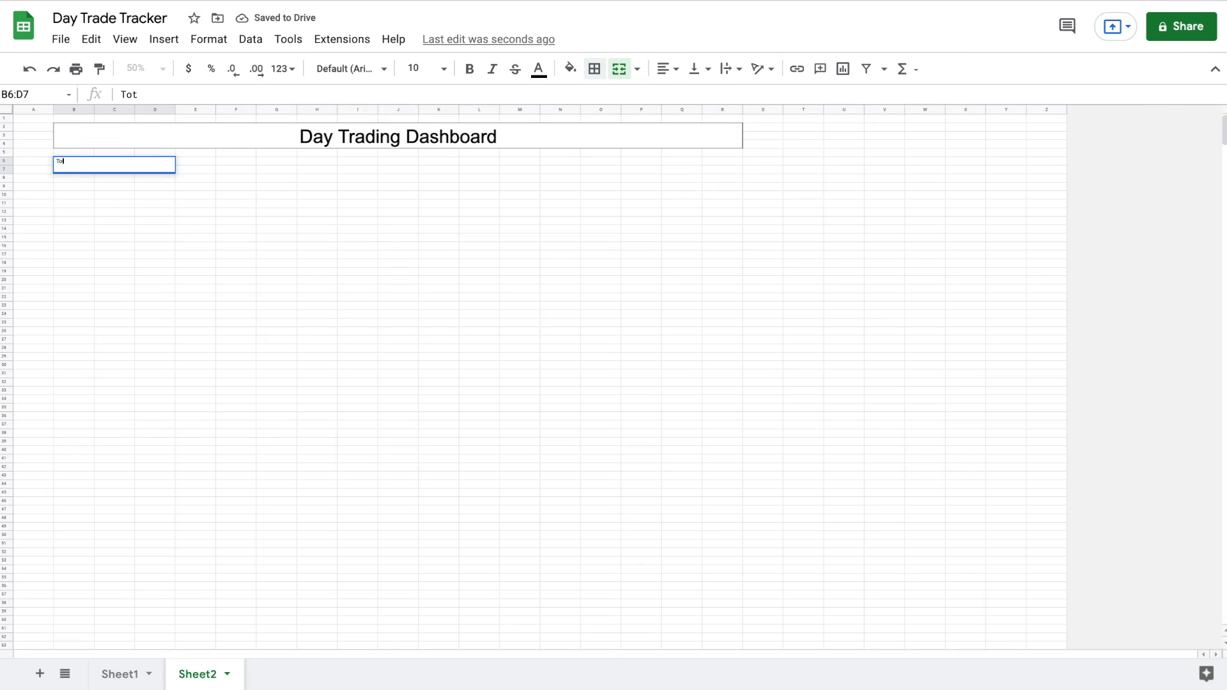
text(al Profit)
key(Return)
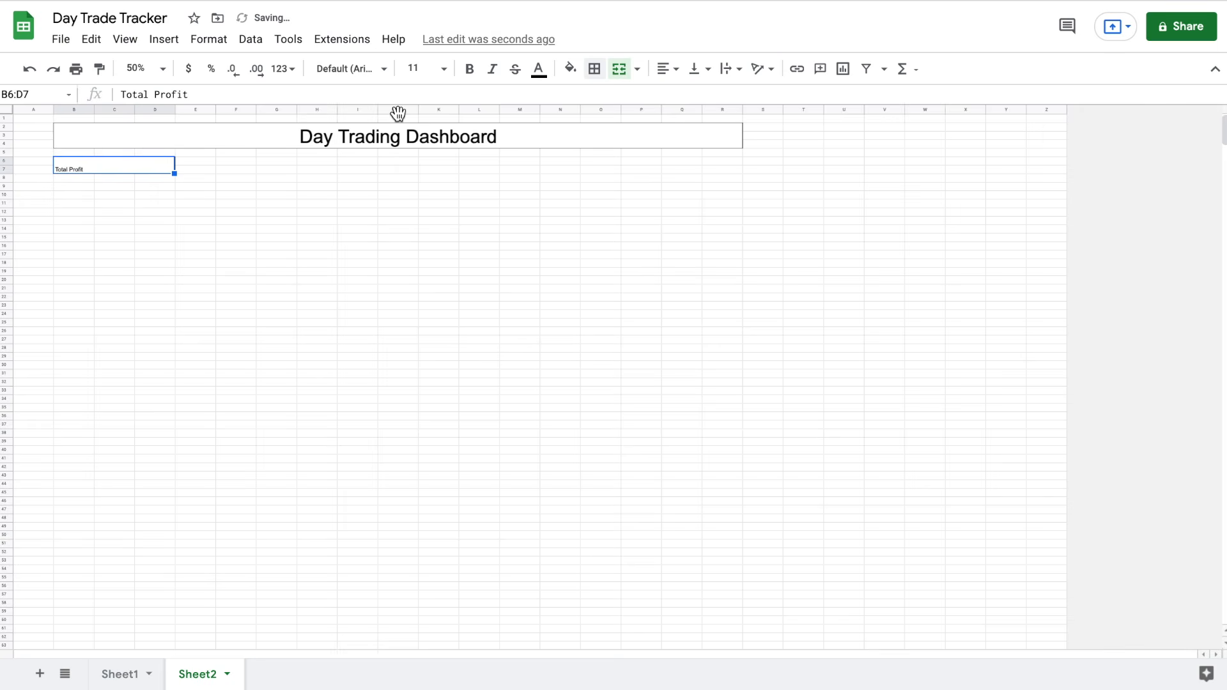
Center the Total Profit label horizontally and set its font size to 18
click(664, 71)
click(683, 93)
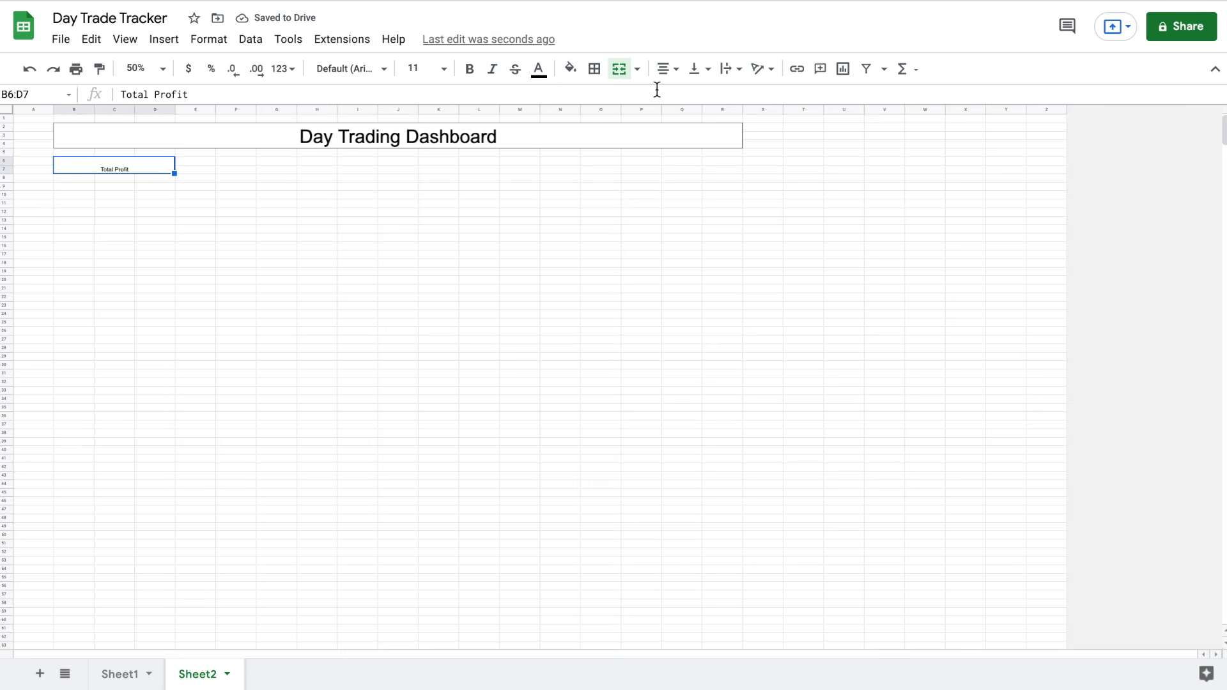
click(443, 69)
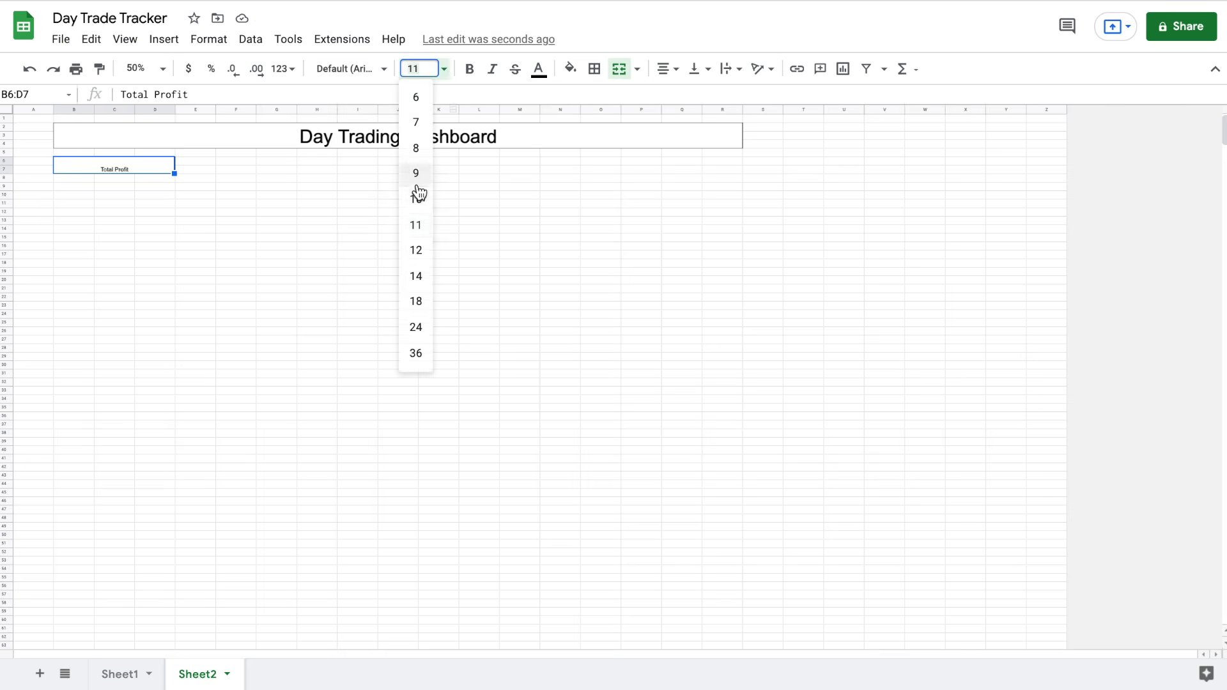
click(420, 301)
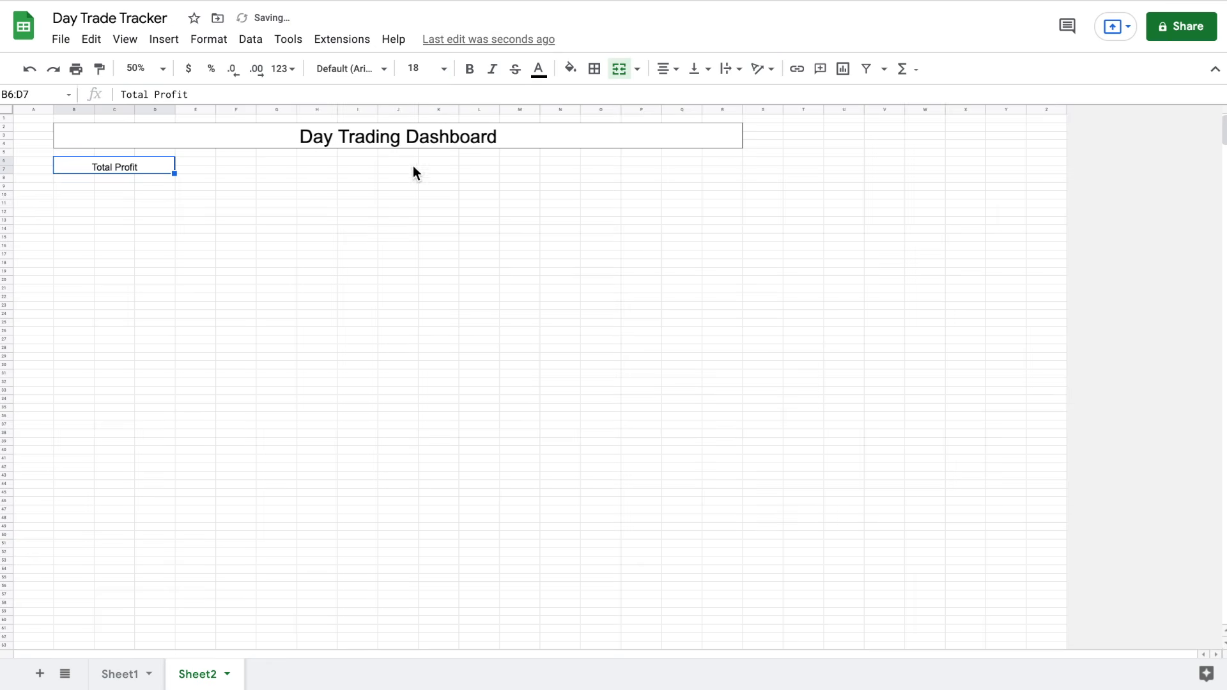
Set the Total Profit label's font size to 24
click(443, 69)
click(417, 323)
Merge cells B8:D14 below the Total Profit label and give the merged cell an outer border
drag(79, 179, 147, 228)
click(612, 72)
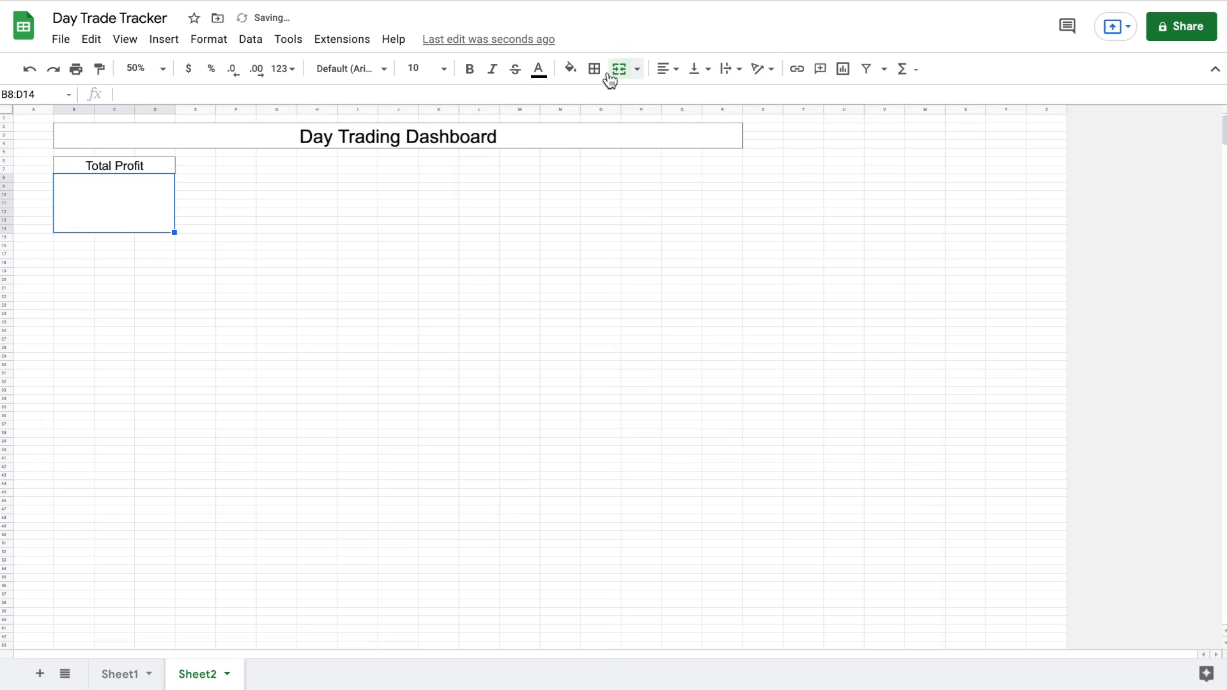
click(595, 72)
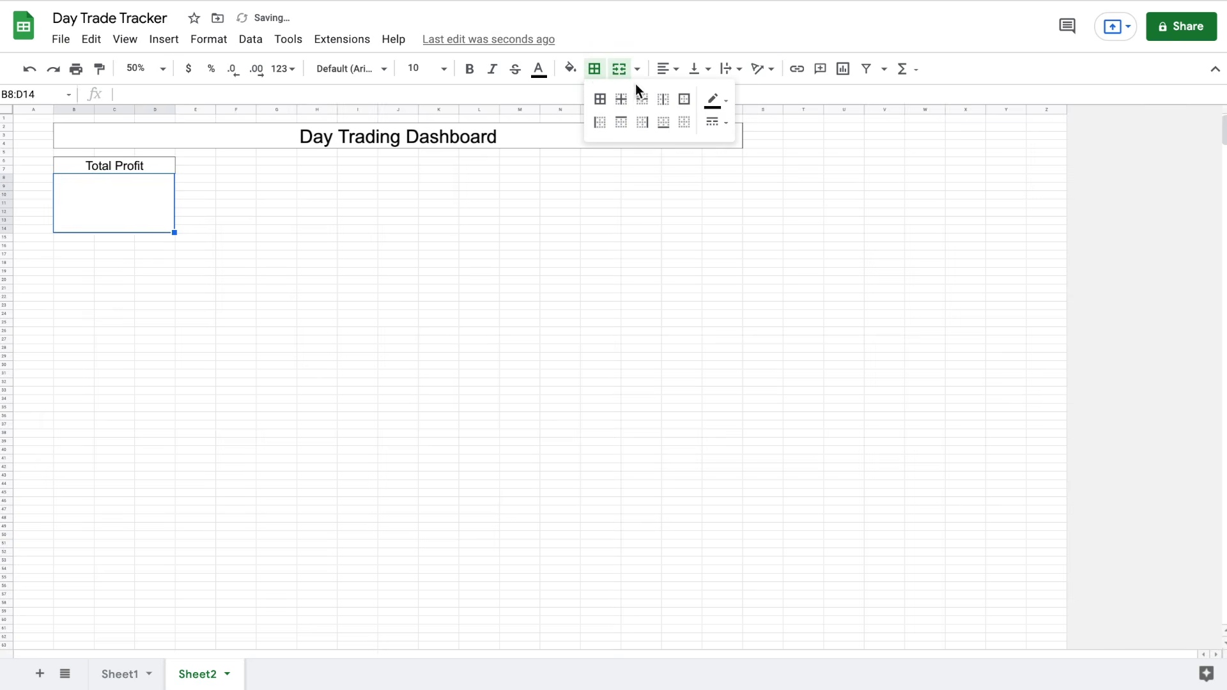
click(689, 102)
Link the merged cell B8:D14 to the overall profit total in cell M6 of Sheet1 with the formula =Sheet1!M6
double_click(147, 202)
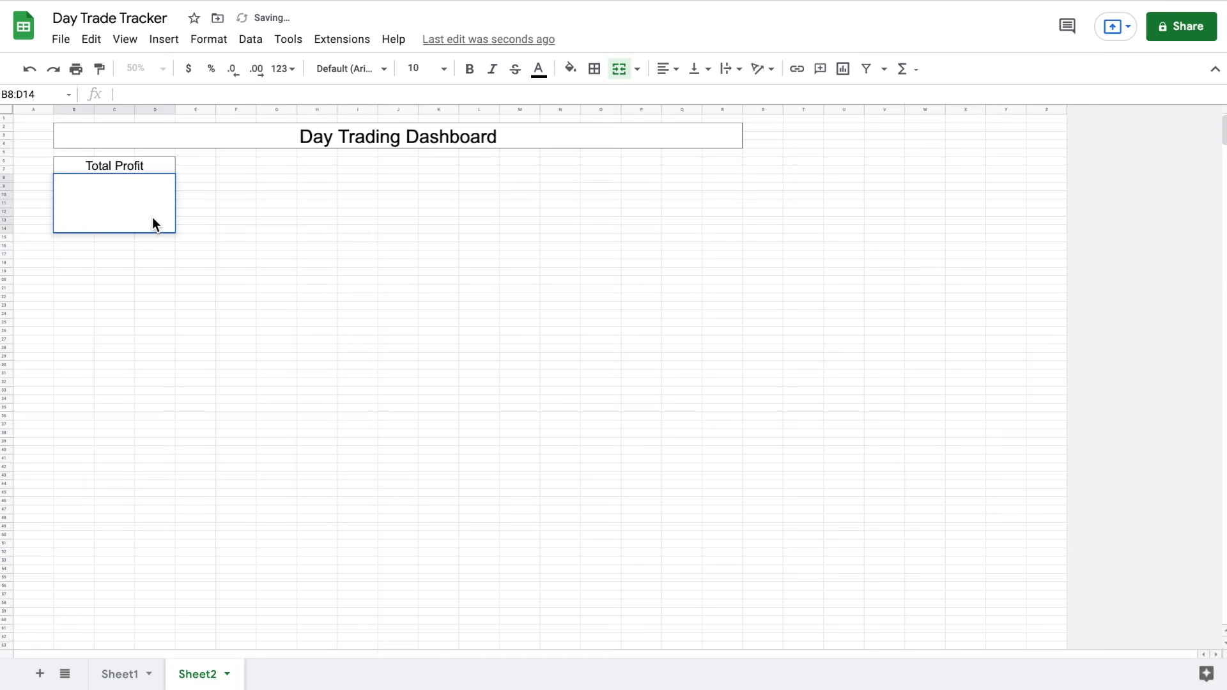
text(=)
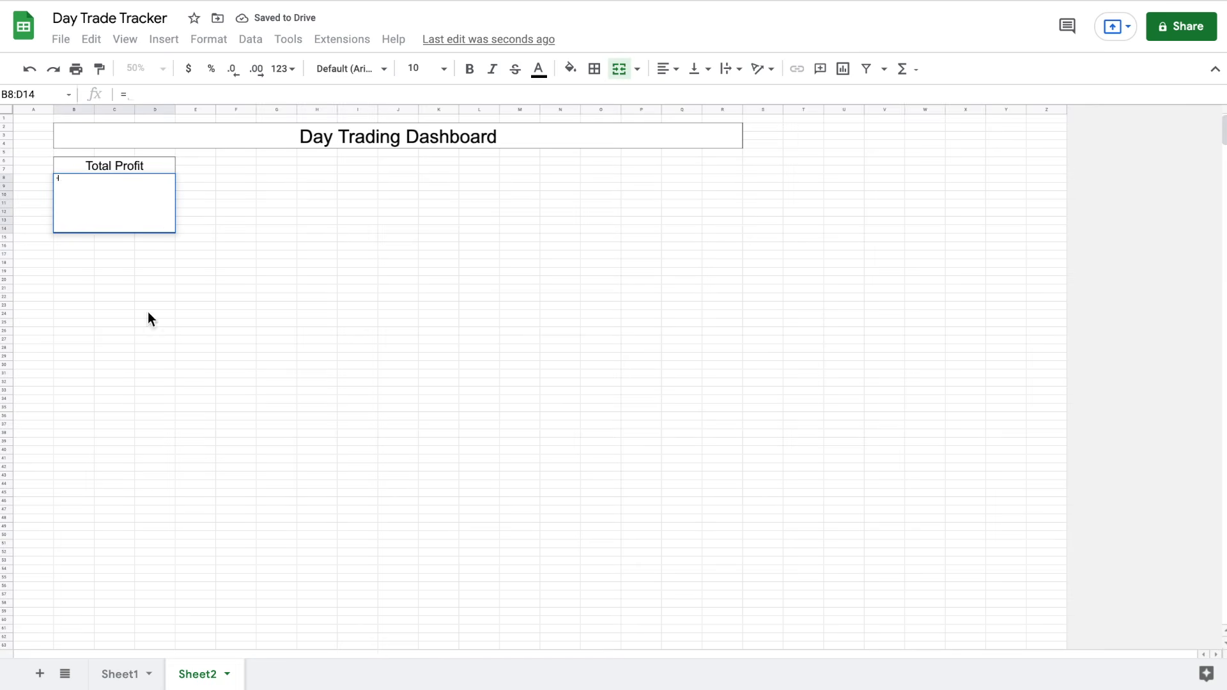
click(128, 672)
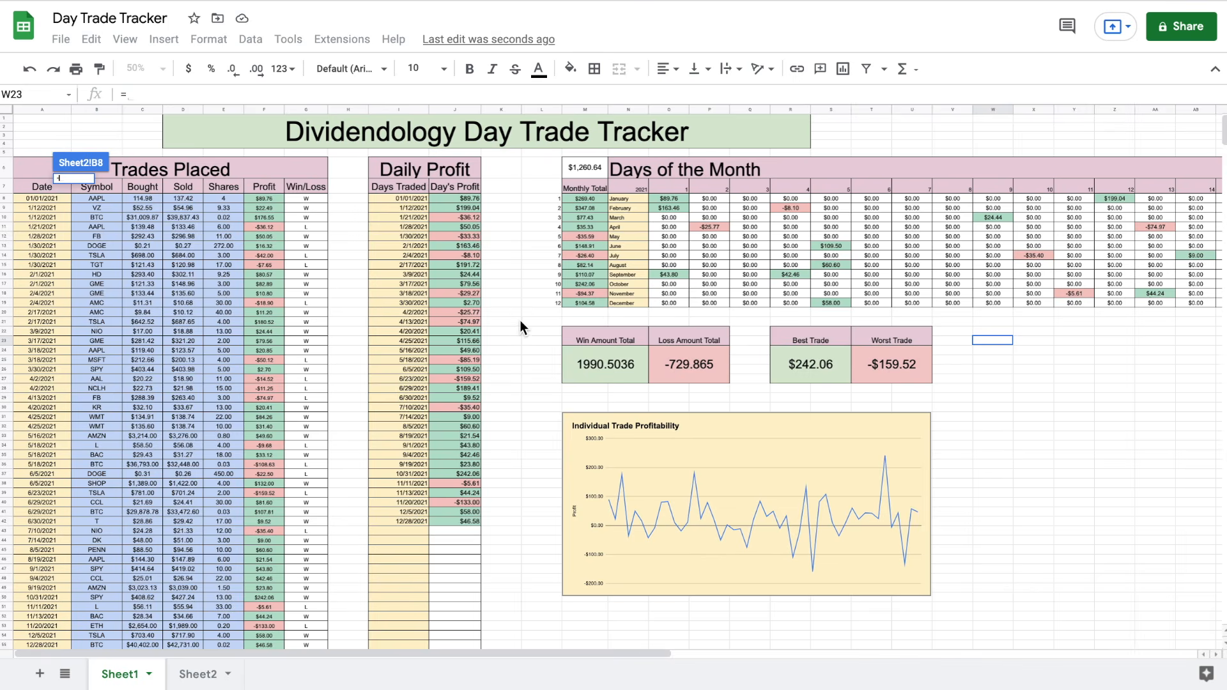
click(593, 169)
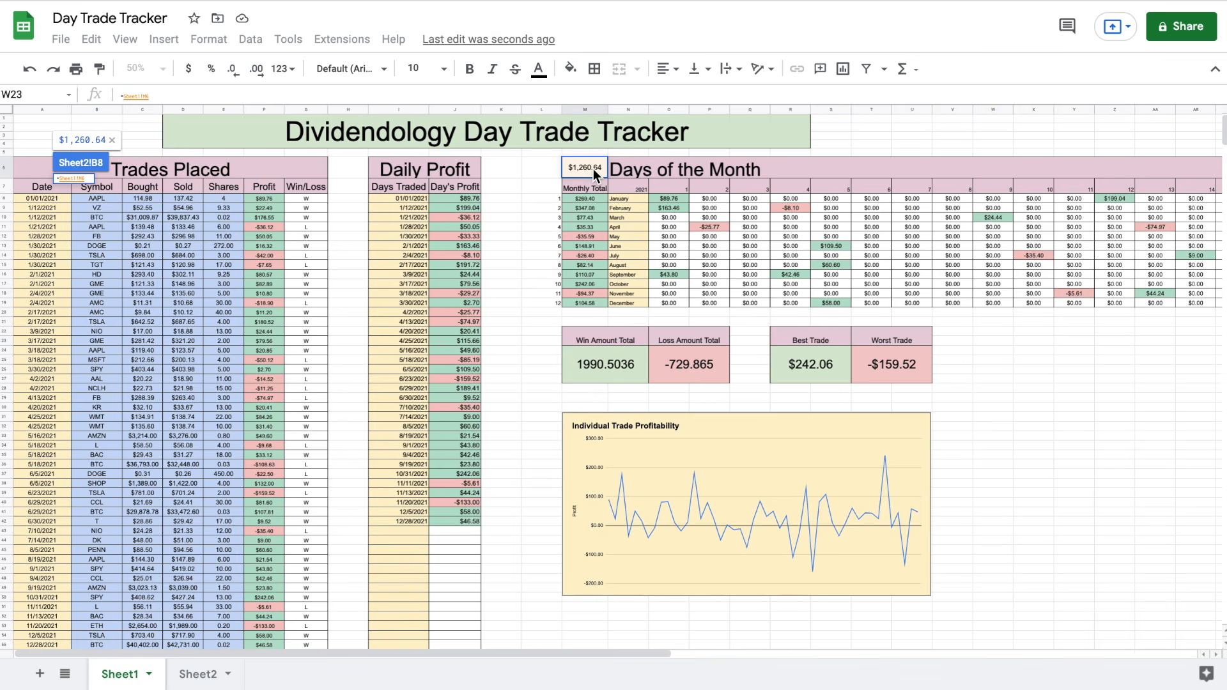
key(Return)
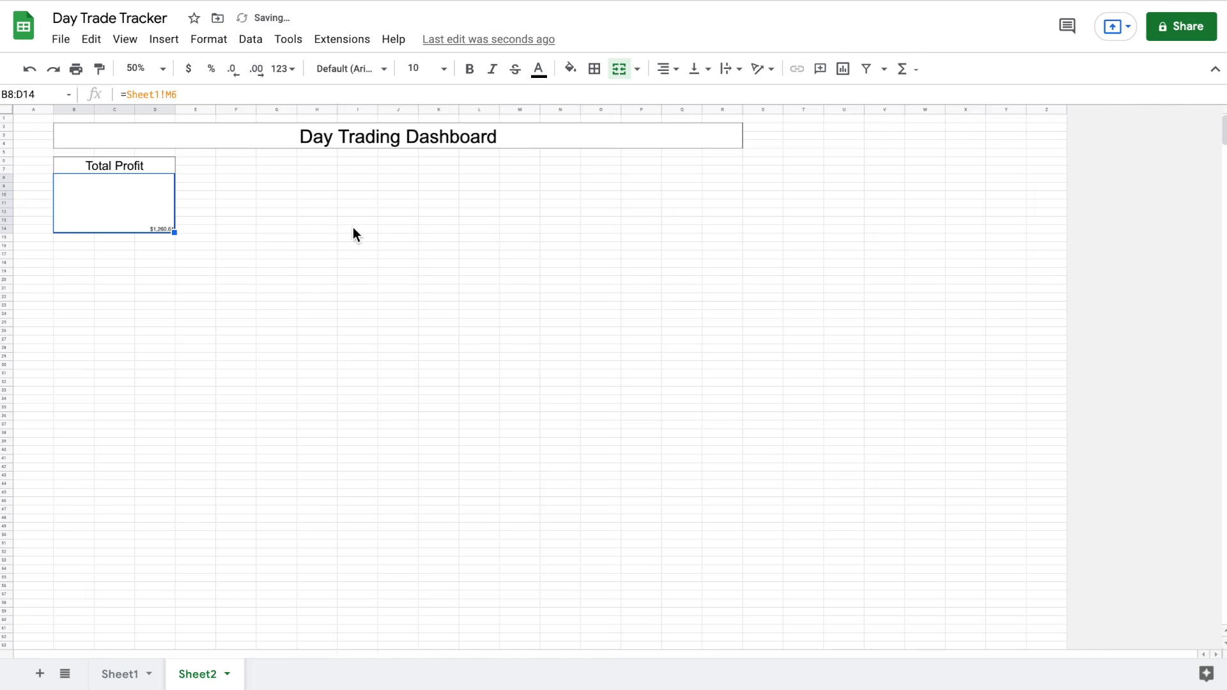
Center the Total Profit value horizontally and vertically and set its font size to 36
click(661, 76)
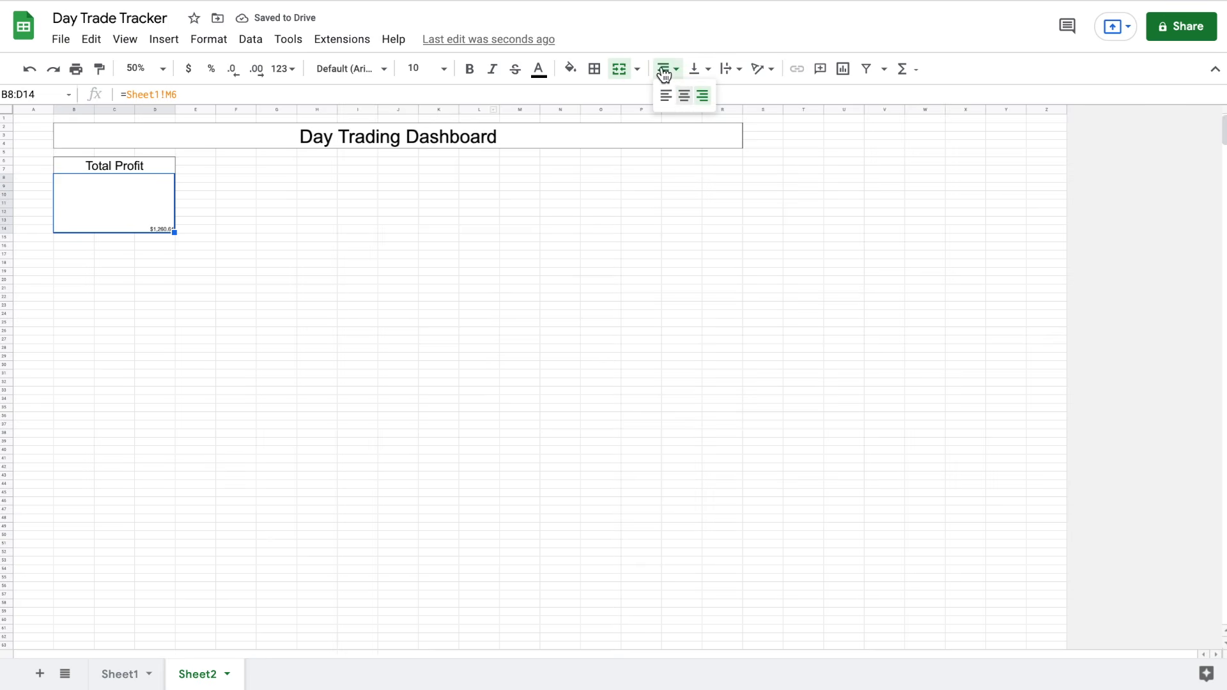
click(683, 97)
click(697, 76)
click(714, 97)
click(445, 69)
click(412, 330)
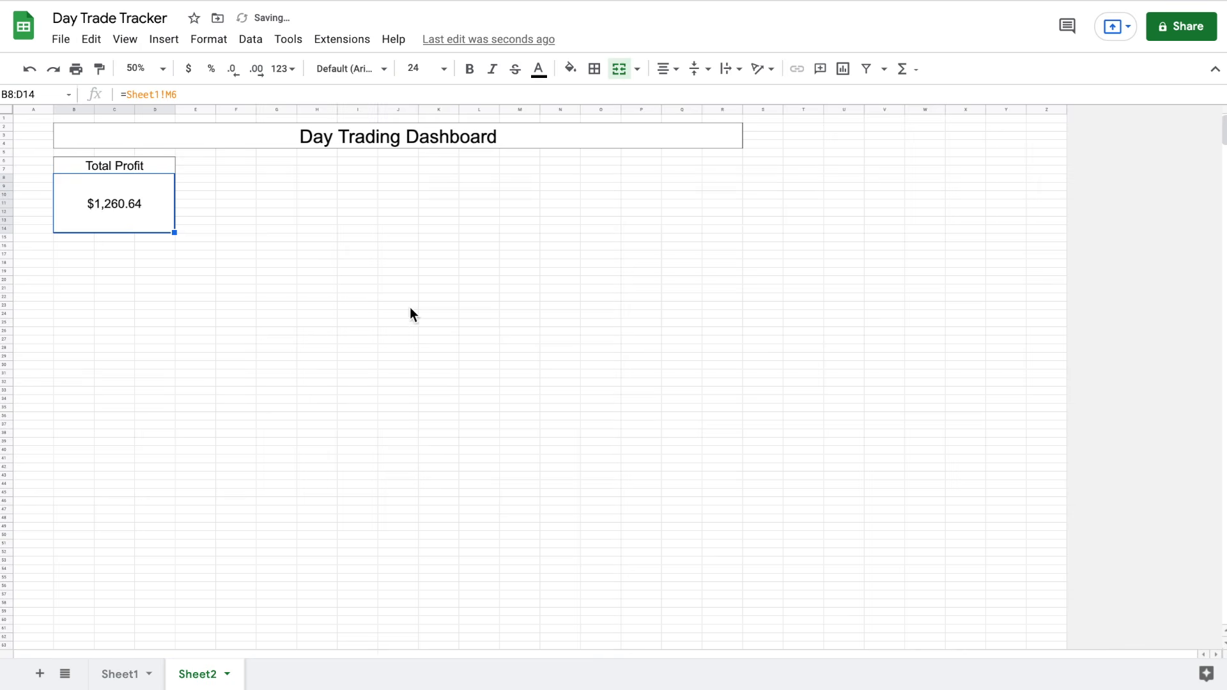
click(445, 69)
click(416, 351)
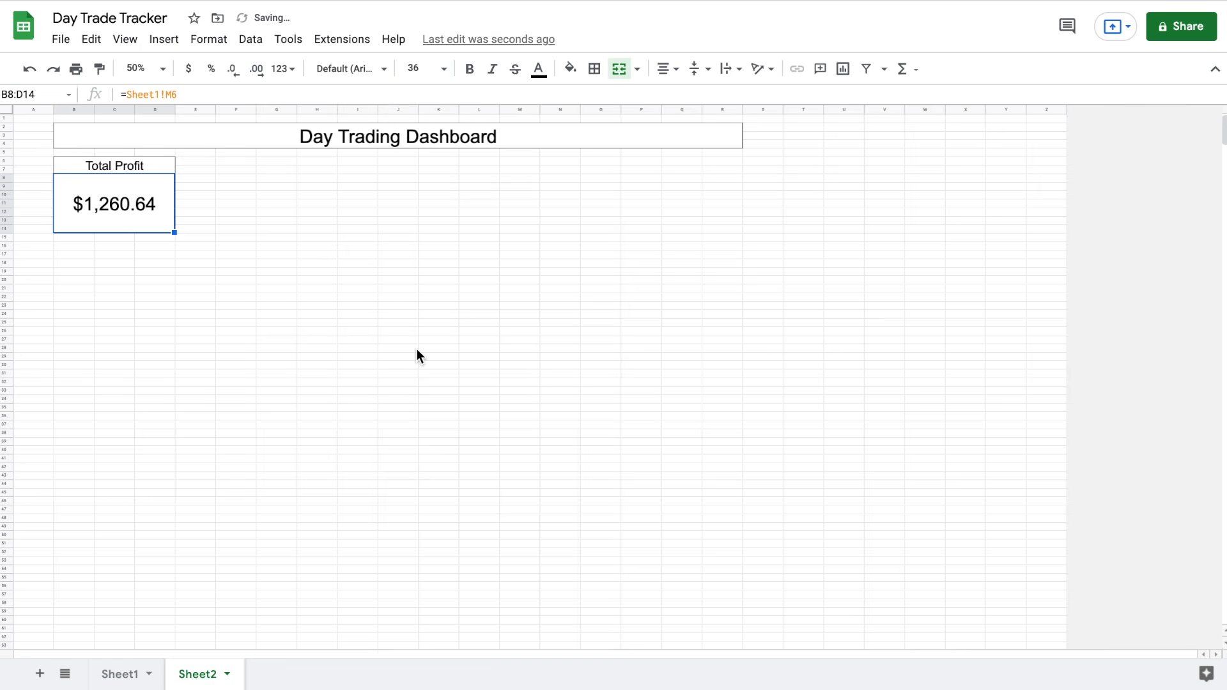
Merge cells F6:H7 beside the Total Profit label and give the merged cell an outer border
click(238, 186)
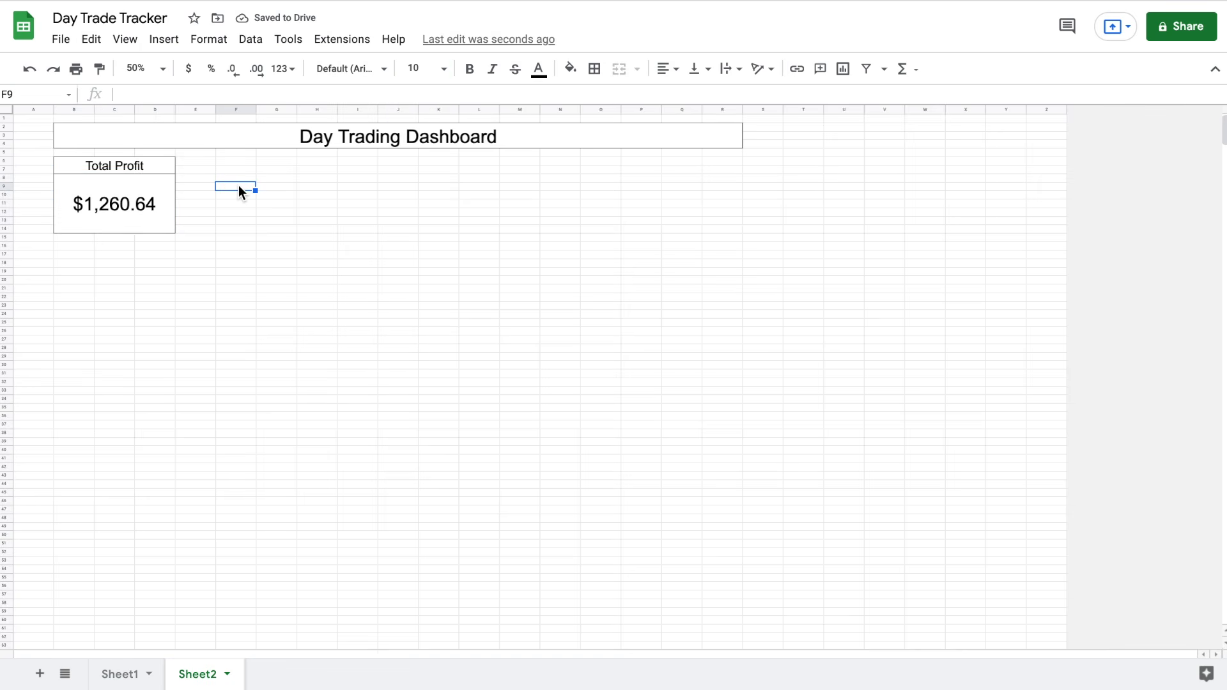
drag(235, 160, 318, 172)
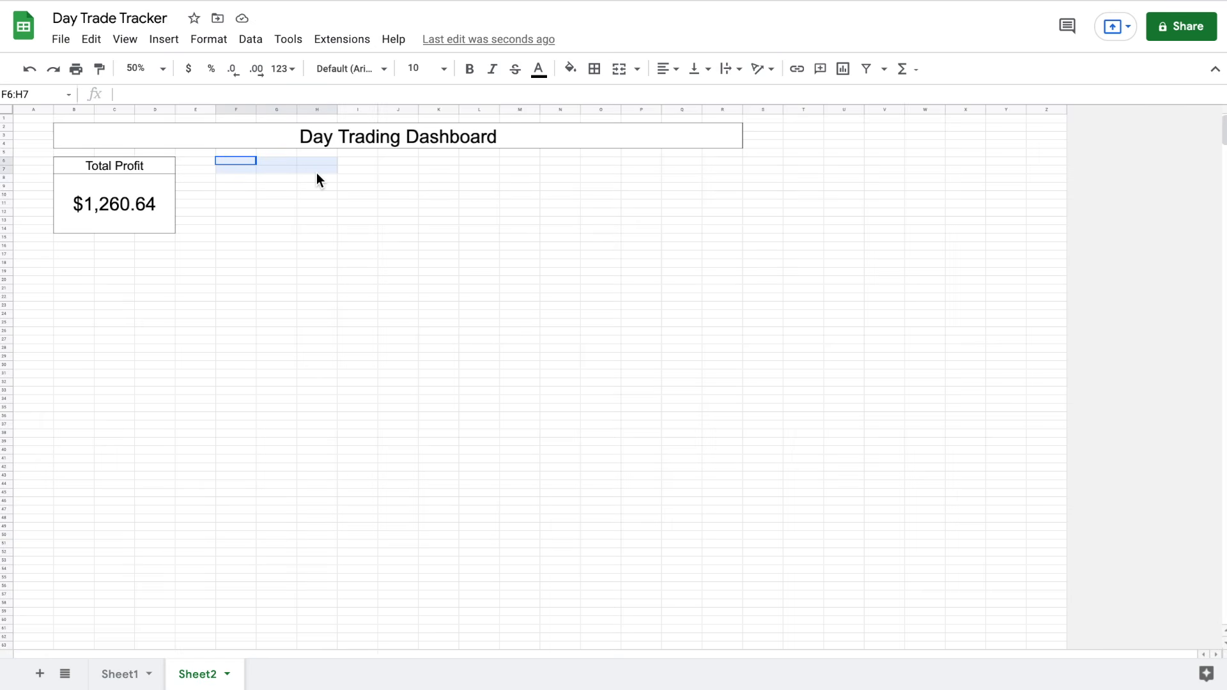
click(619, 76)
click(595, 69)
click(684, 99)
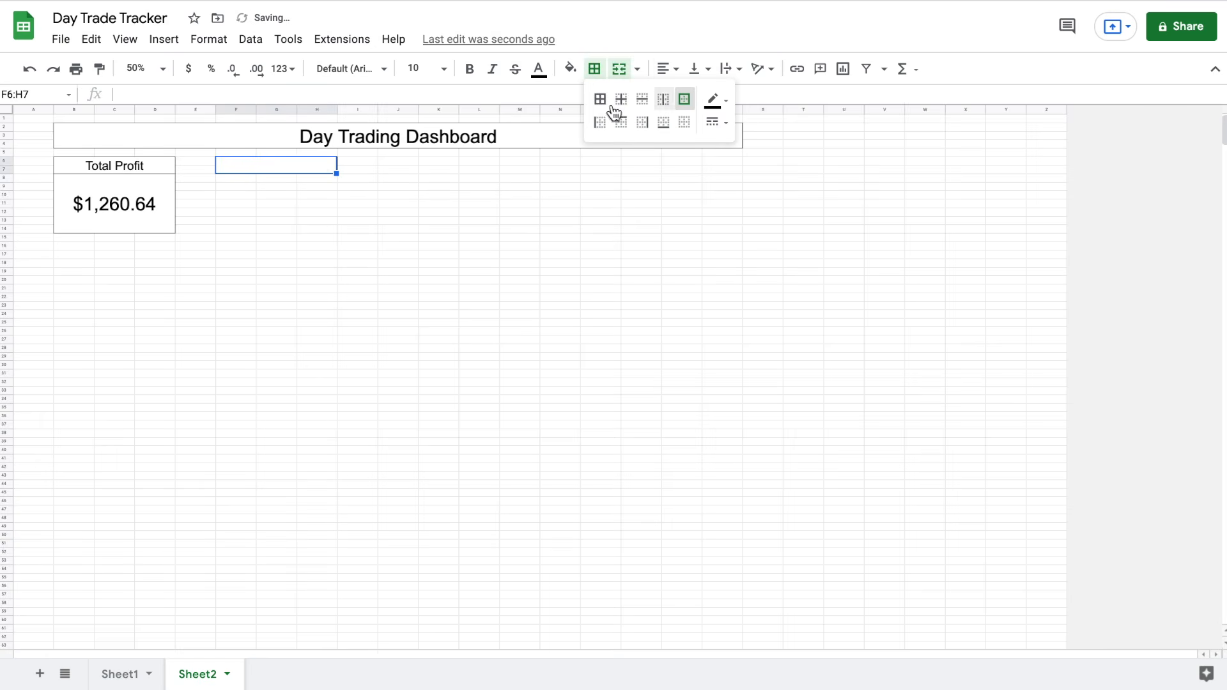
Enter the label "Average Profit per Trade" in the merged cell F6:H7
click(293, 166)
text(Avera)
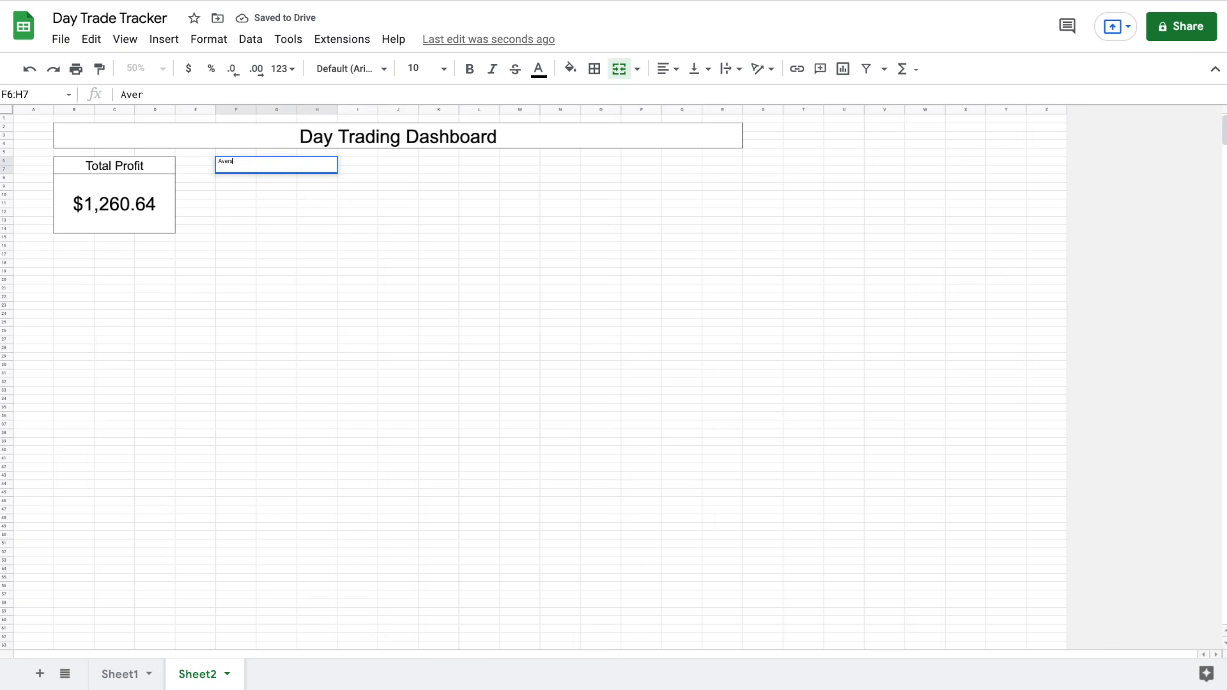
text(ge Profit per)
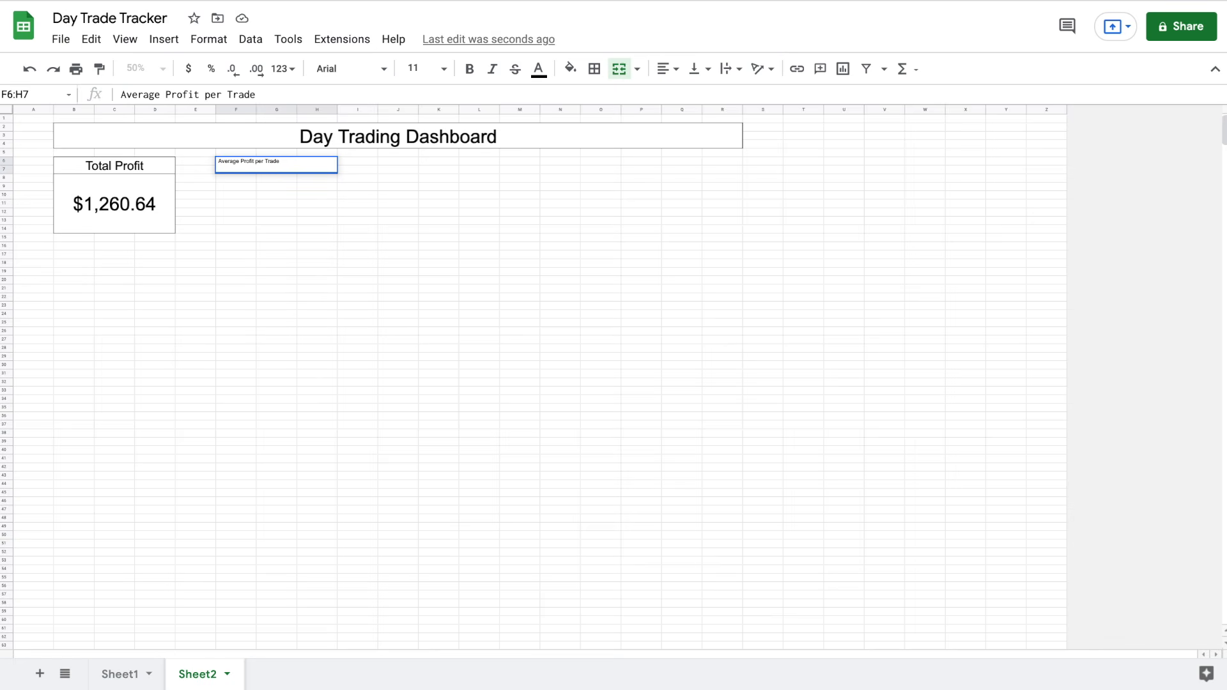
text( Trade)
key(Return)
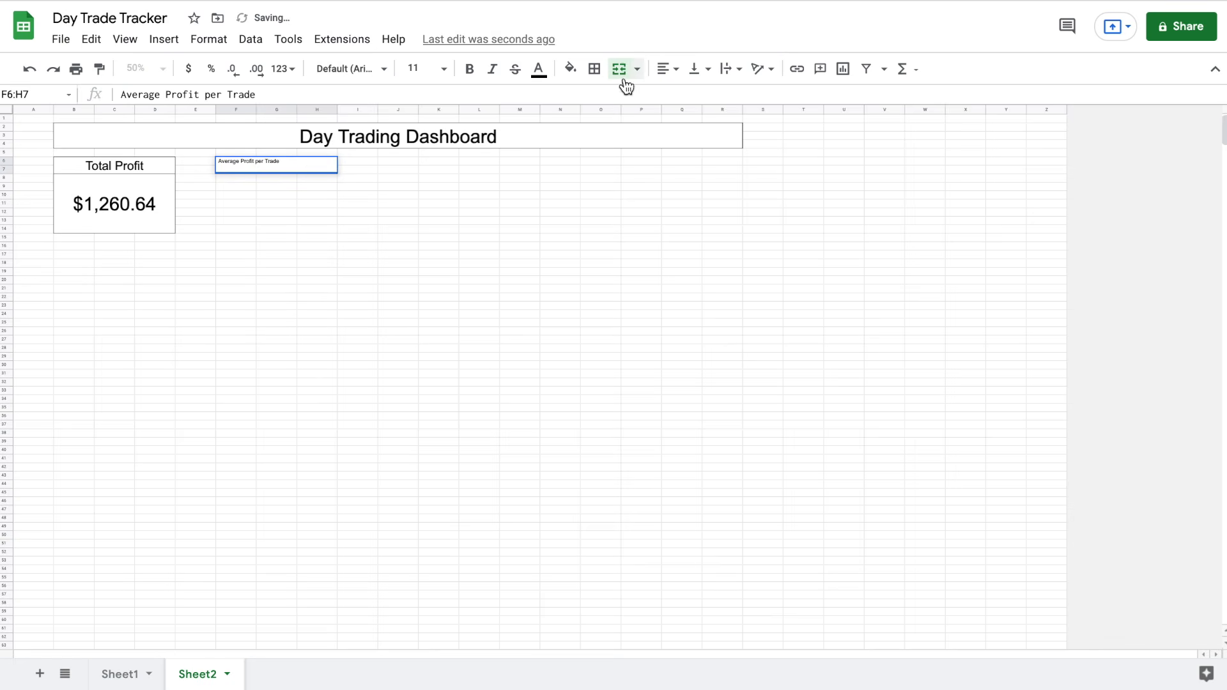
Center the Average Profit per Trade label horizontally and set its font size to 18
click(665, 68)
click(685, 96)
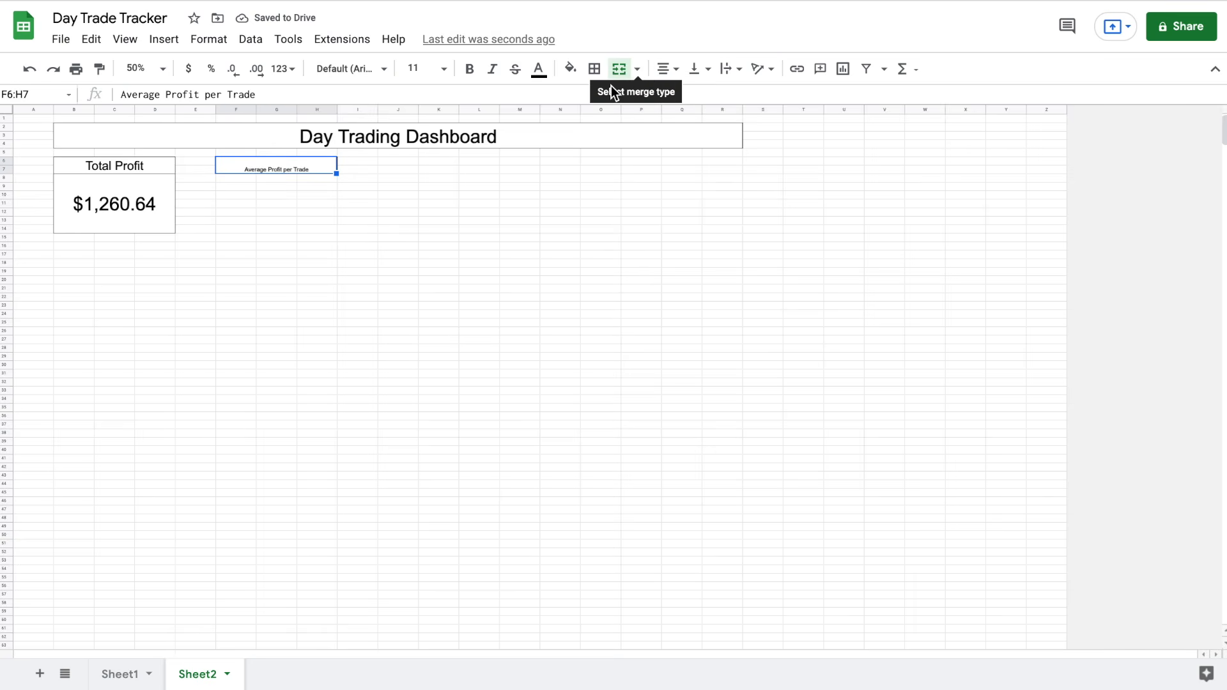
click(155, 162)
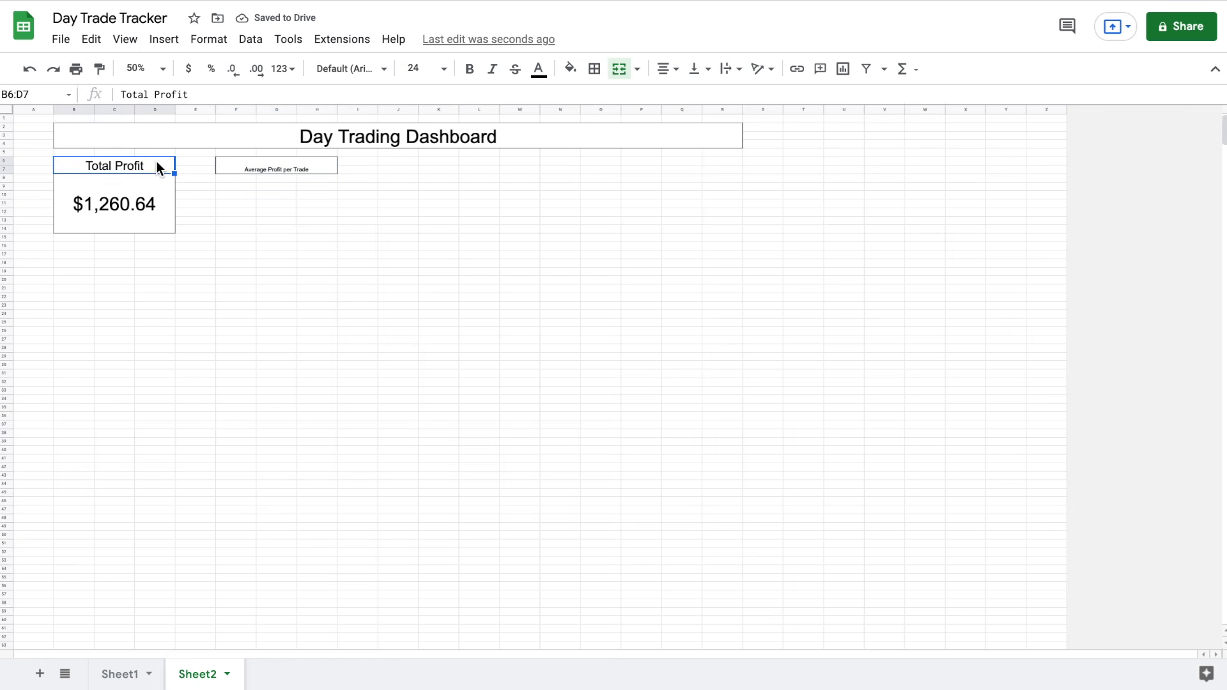
click(271, 169)
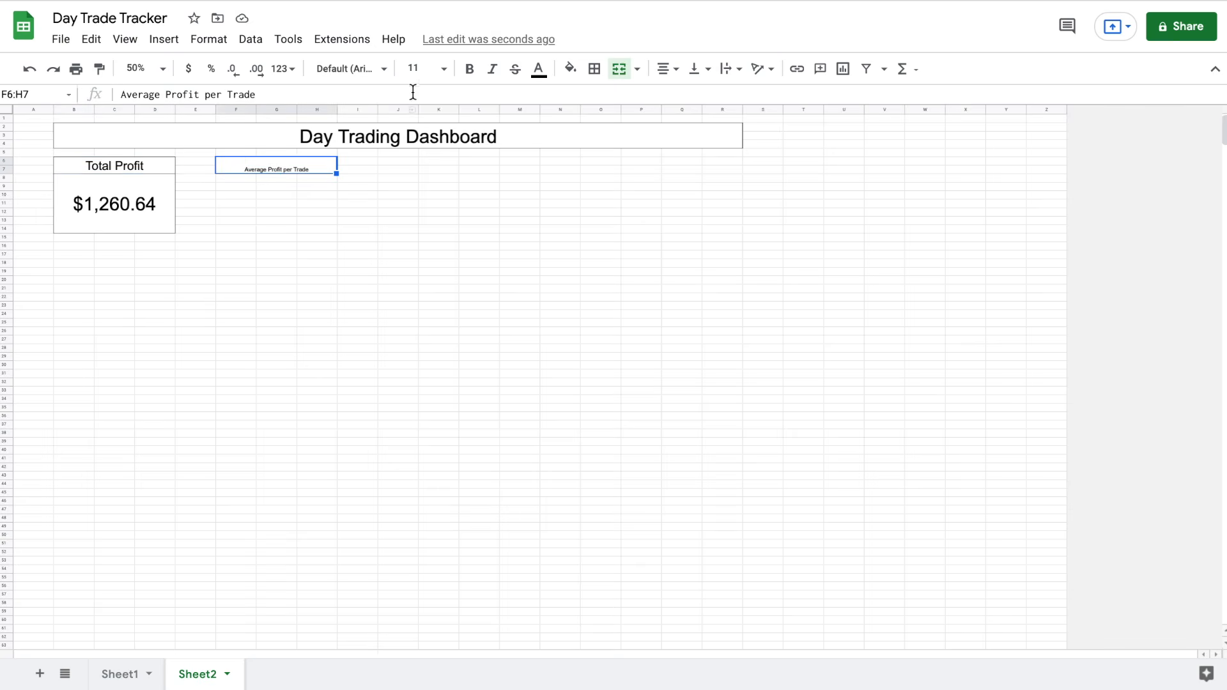
click(442, 69)
click(416, 328)
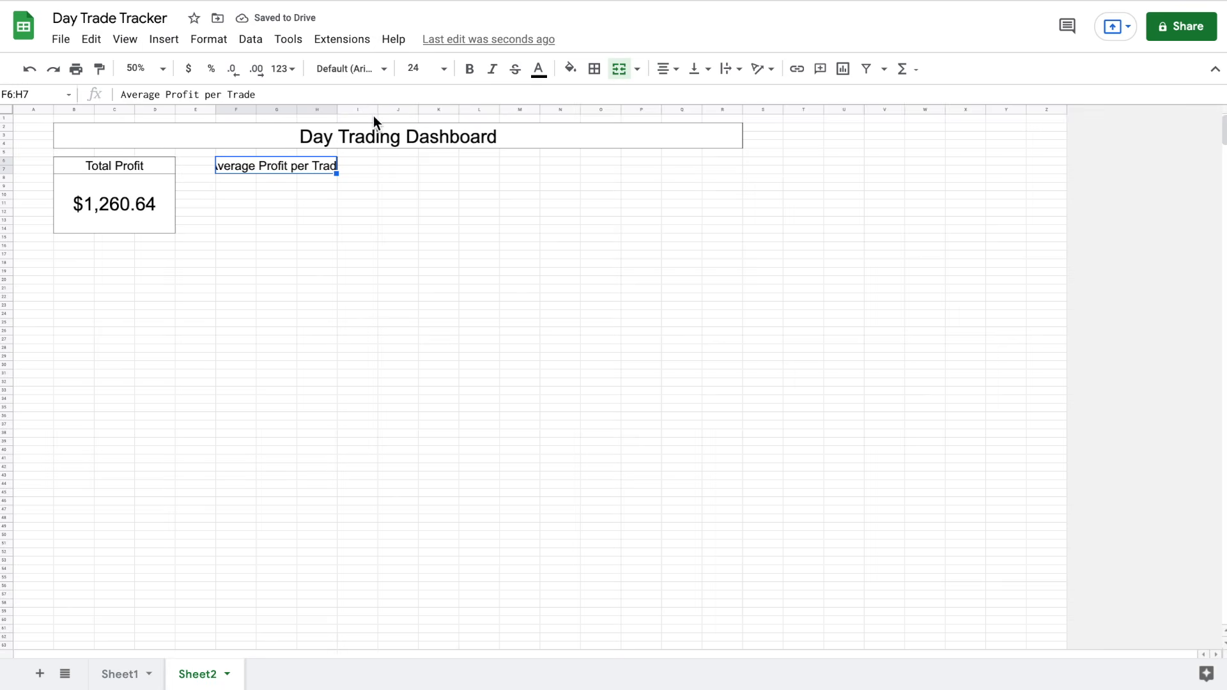
click(433, 72)
click(416, 298)
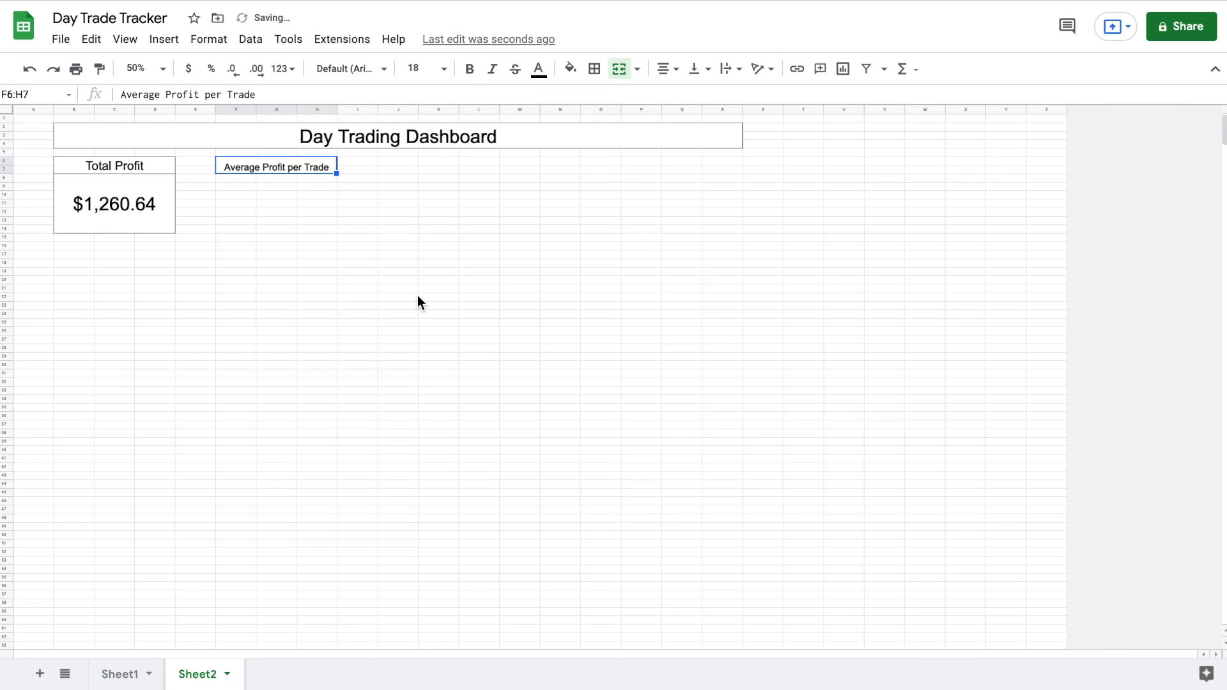
Set the Total Profit label's font size to 18 to match the Average Profit per Trade label
click(152, 163)
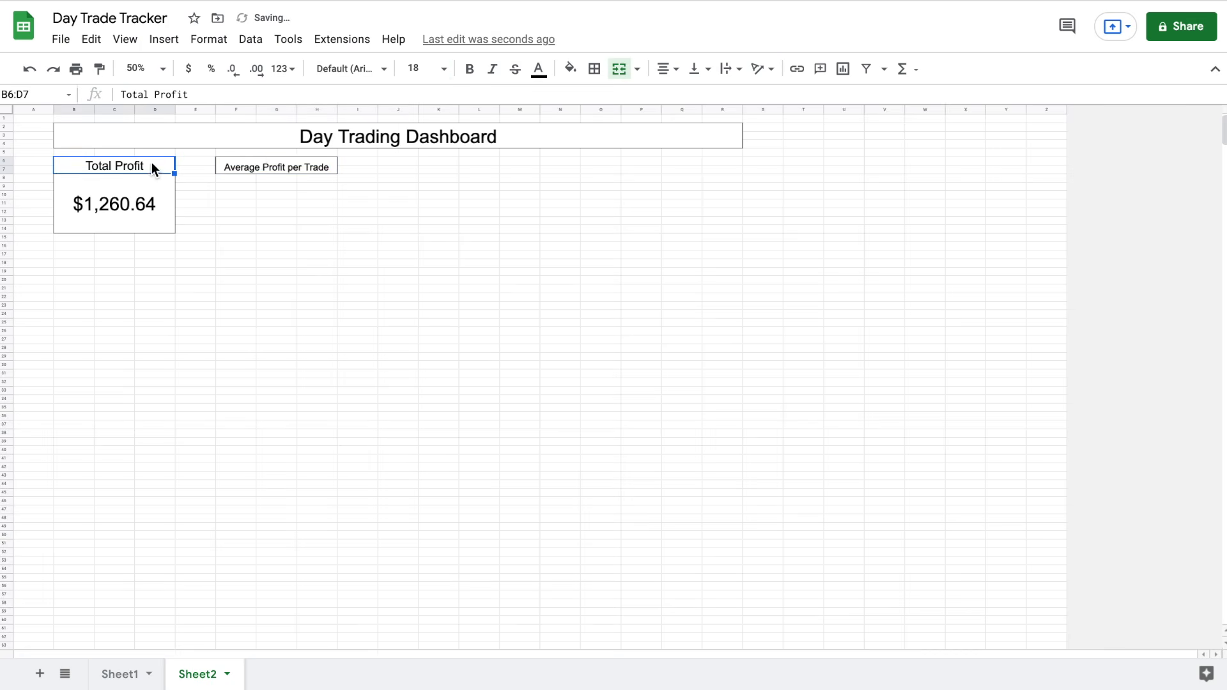
click(442, 70)
click(416, 301)
Merge cells F8:H14 below the Average Profit per Trade label and give the merged cell an outer border
drag(237, 177, 316, 226)
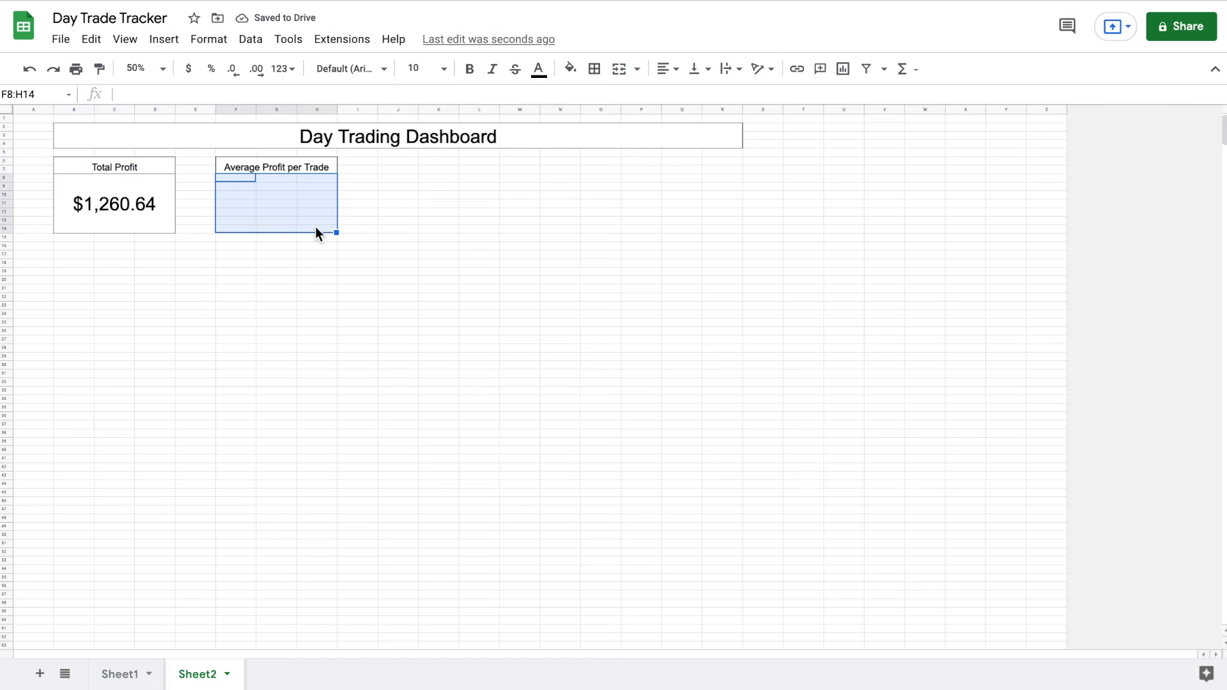
click(618, 69)
click(594, 70)
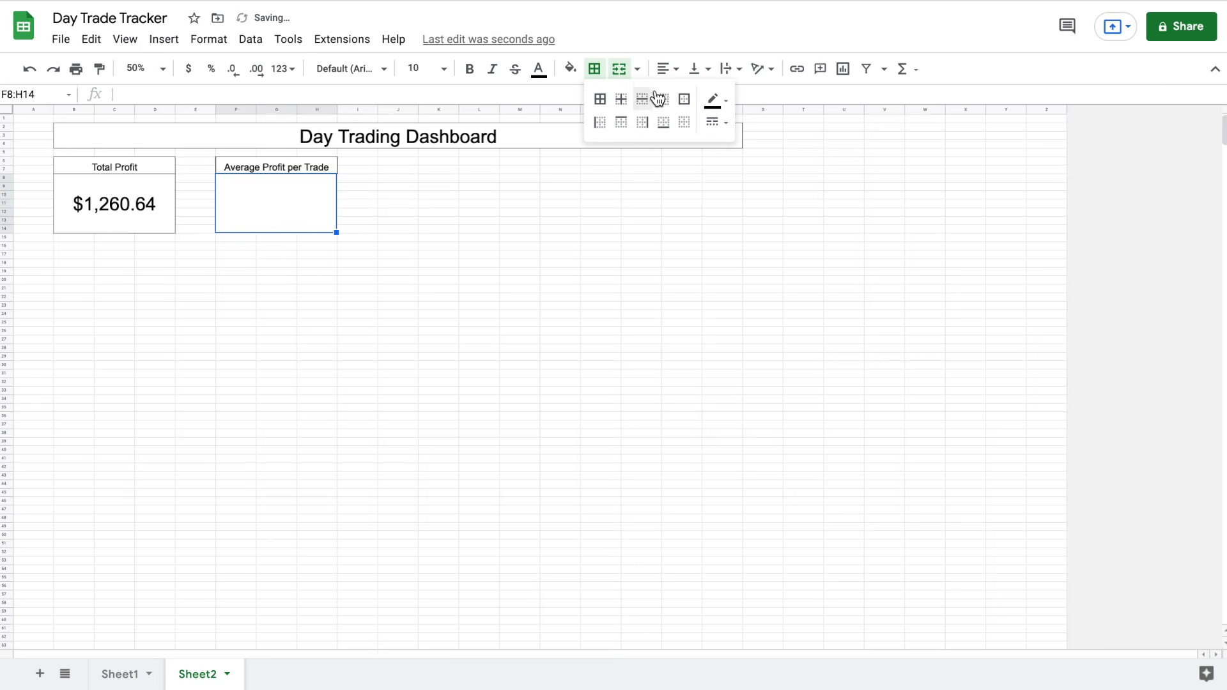
click(684, 101)
Enter the formula =average(Sheet1!F8:F71) in the merged cell F8:H14 to average the Profit column of the placed trades
double_click(290, 211)
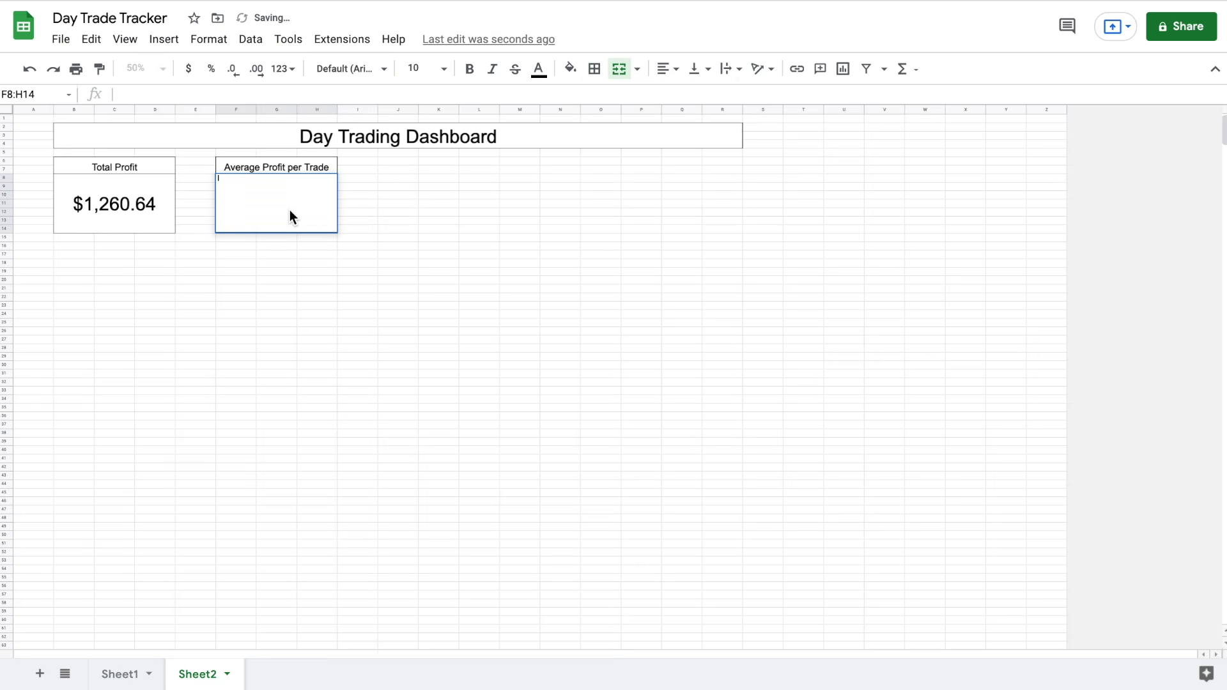
text(=average()
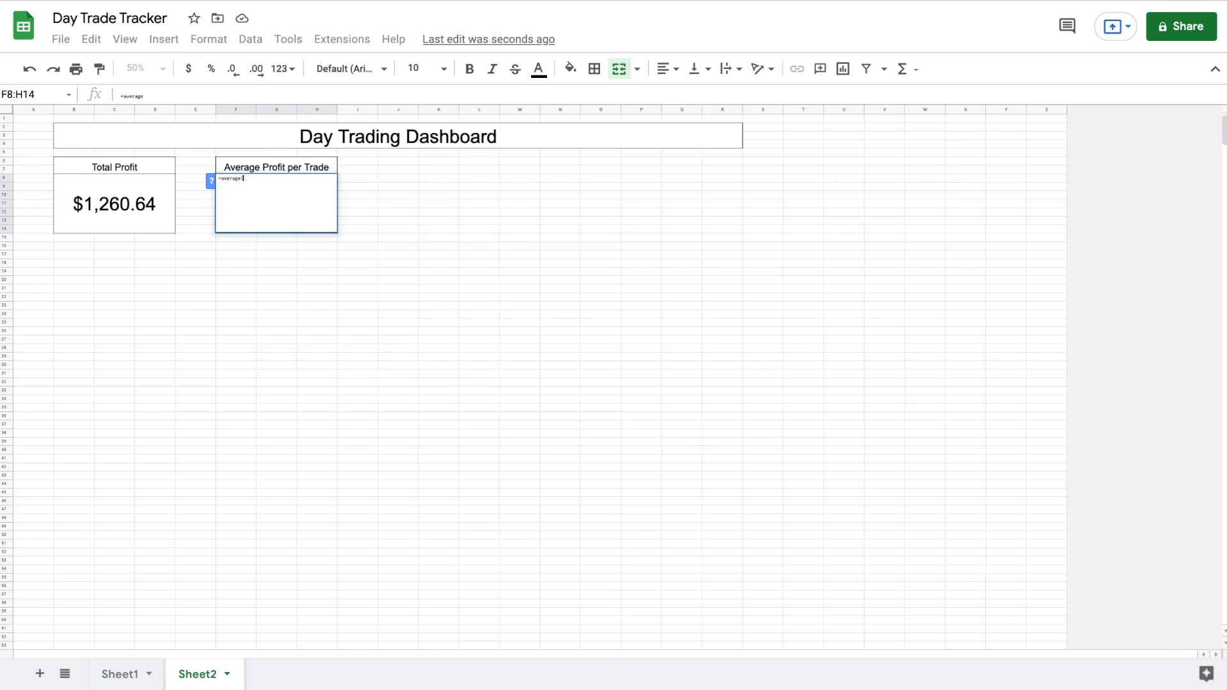
click(123, 675)
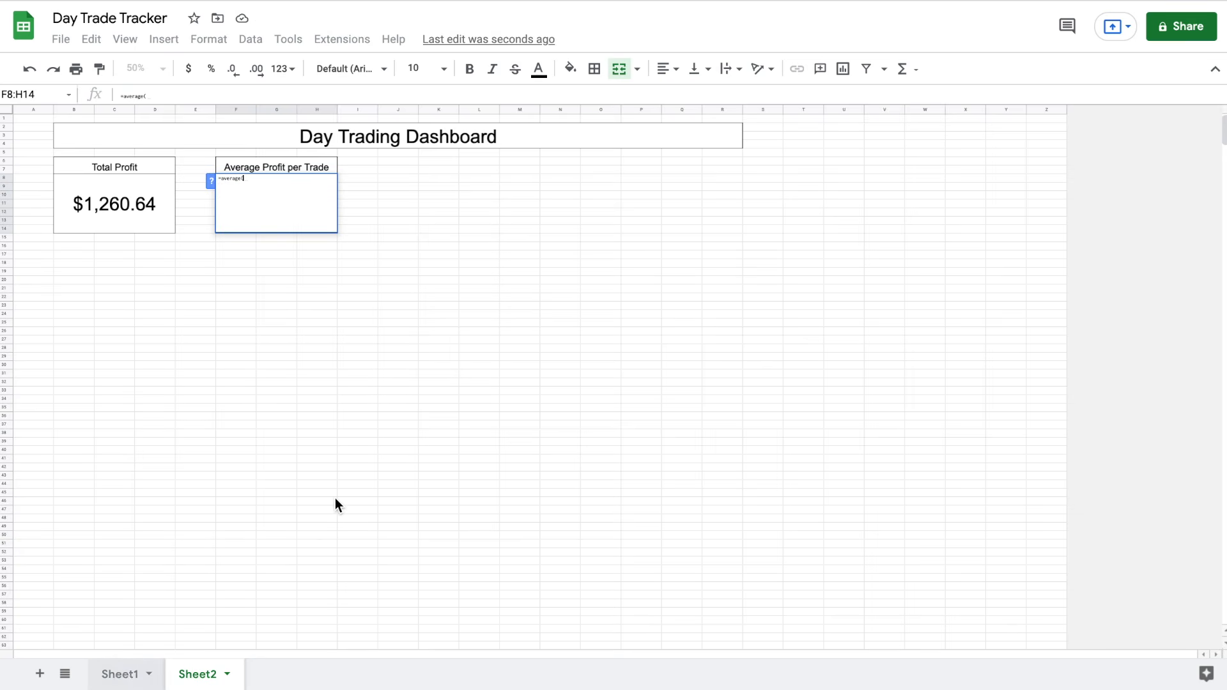
click(271, 202)
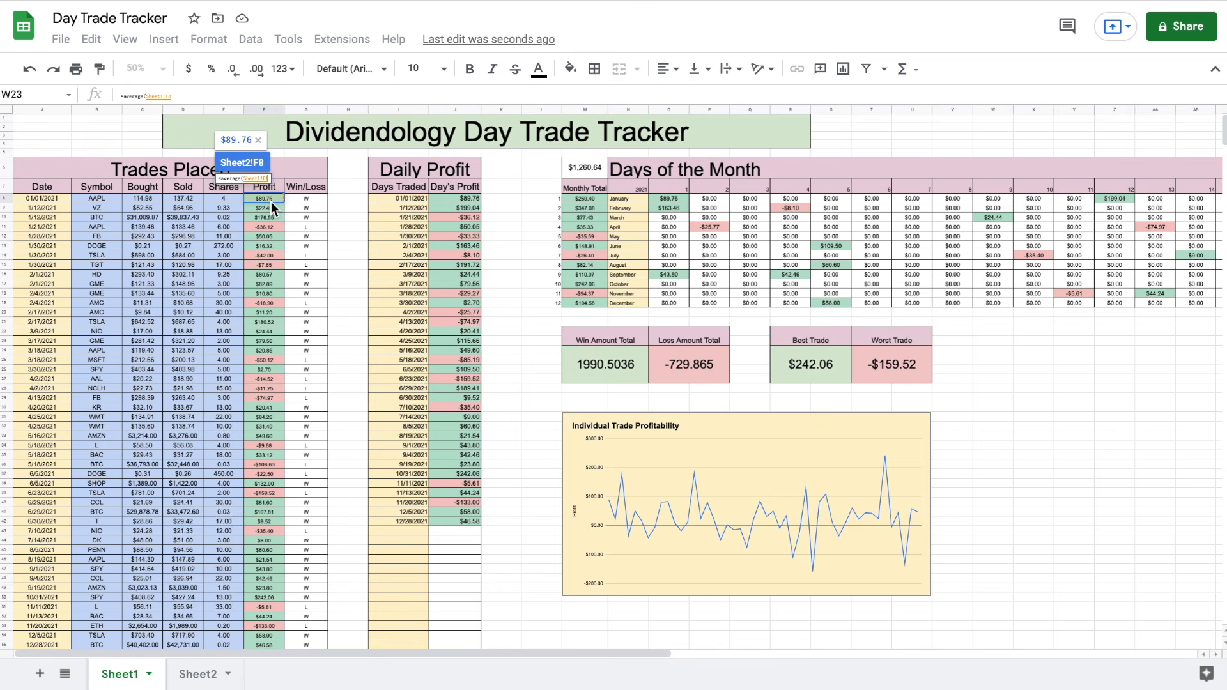
drag(271, 201, 264, 636)
text())
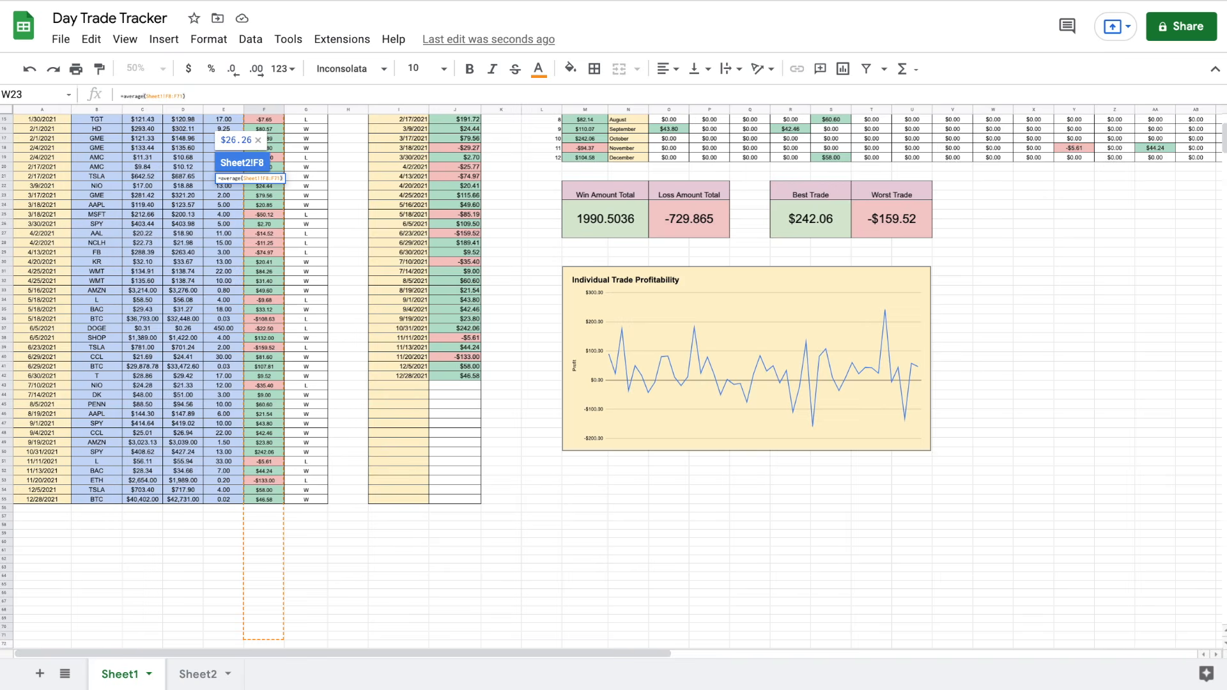
key(Return)
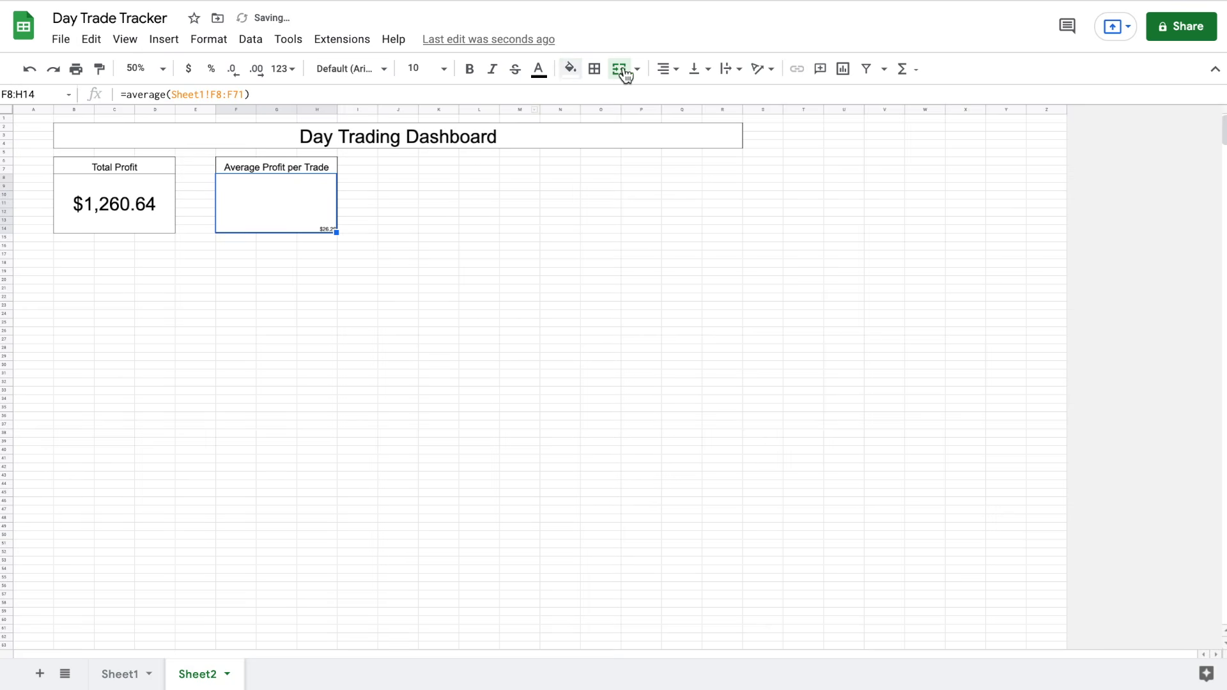
Center the average profit value horizontally and vertically and set its font size to 36
click(665, 69)
click(681, 97)
click(694, 69)
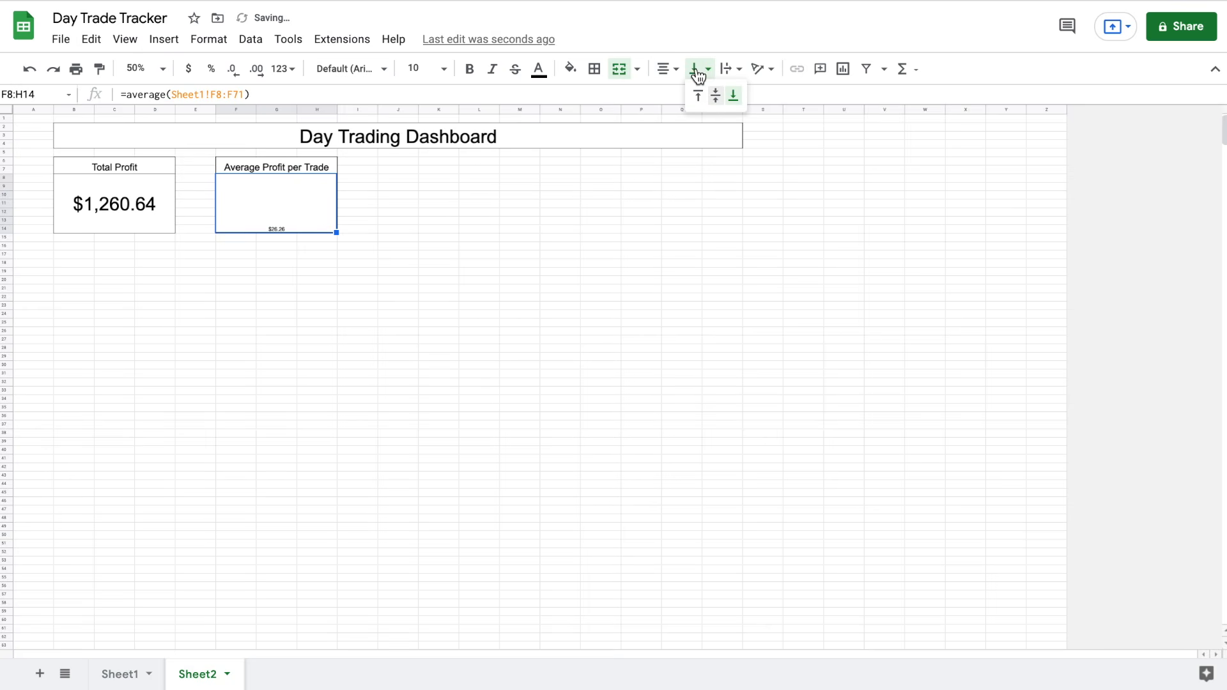
click(715, 98)
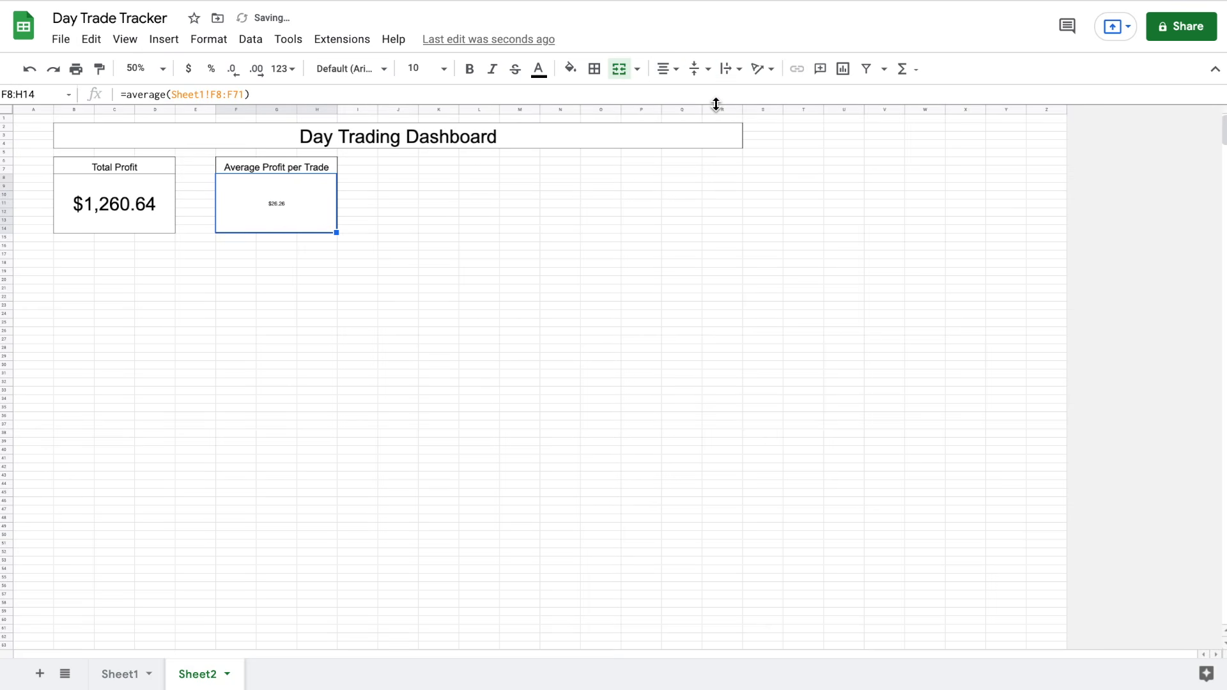
click(445, 69)
click(419, 353)
click(163, 209)
click(262, 206)
Merge cells J6:L7 beside the Average Profit per Trade label and give the merged cell an outer border
click(401, 206)
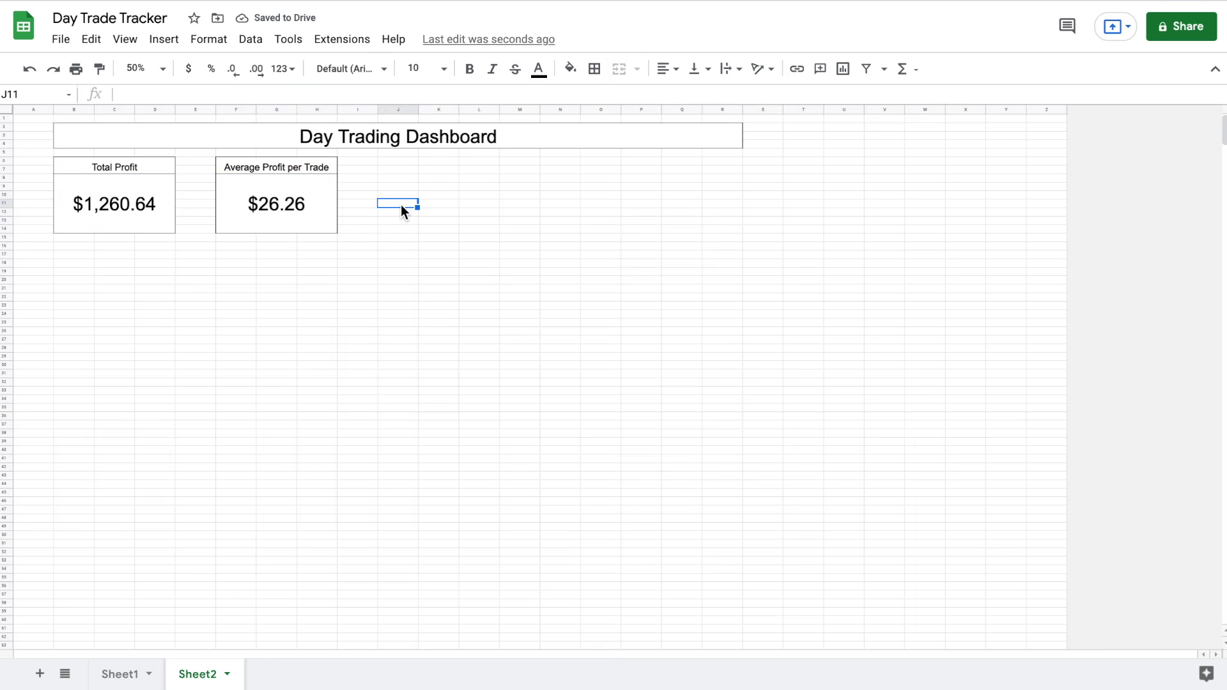
drag(396, 160, 471, 170)
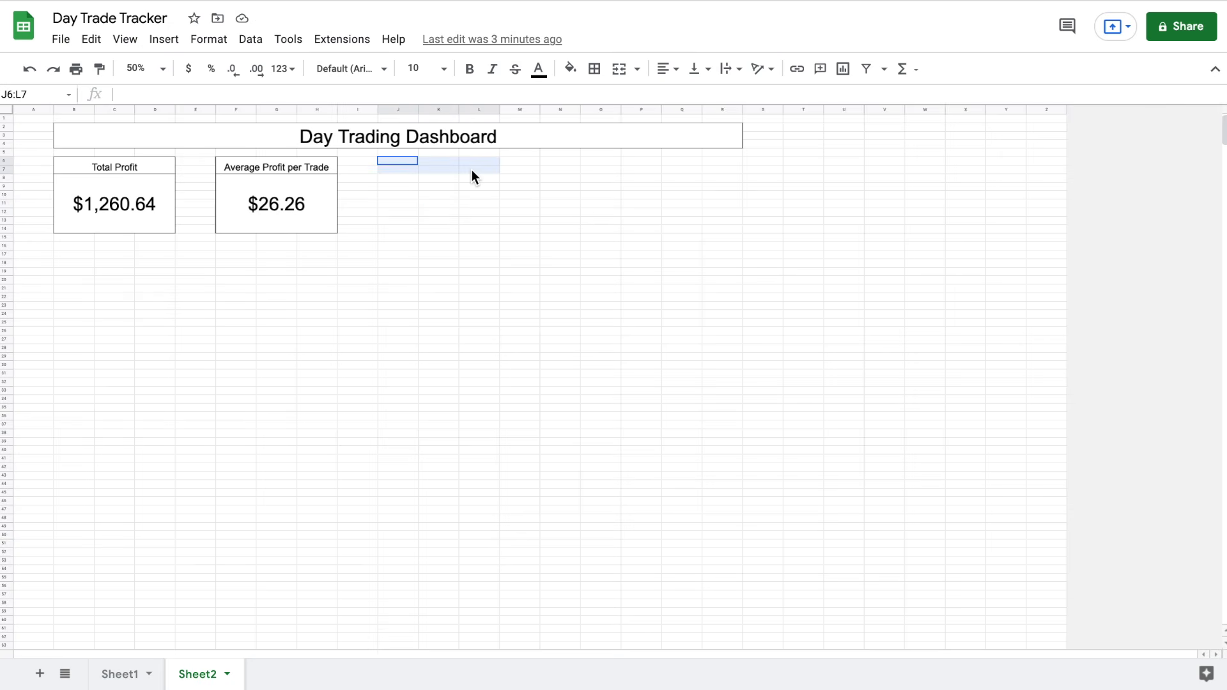
click(620, 70)
click(596, 70)
click(685, 99)
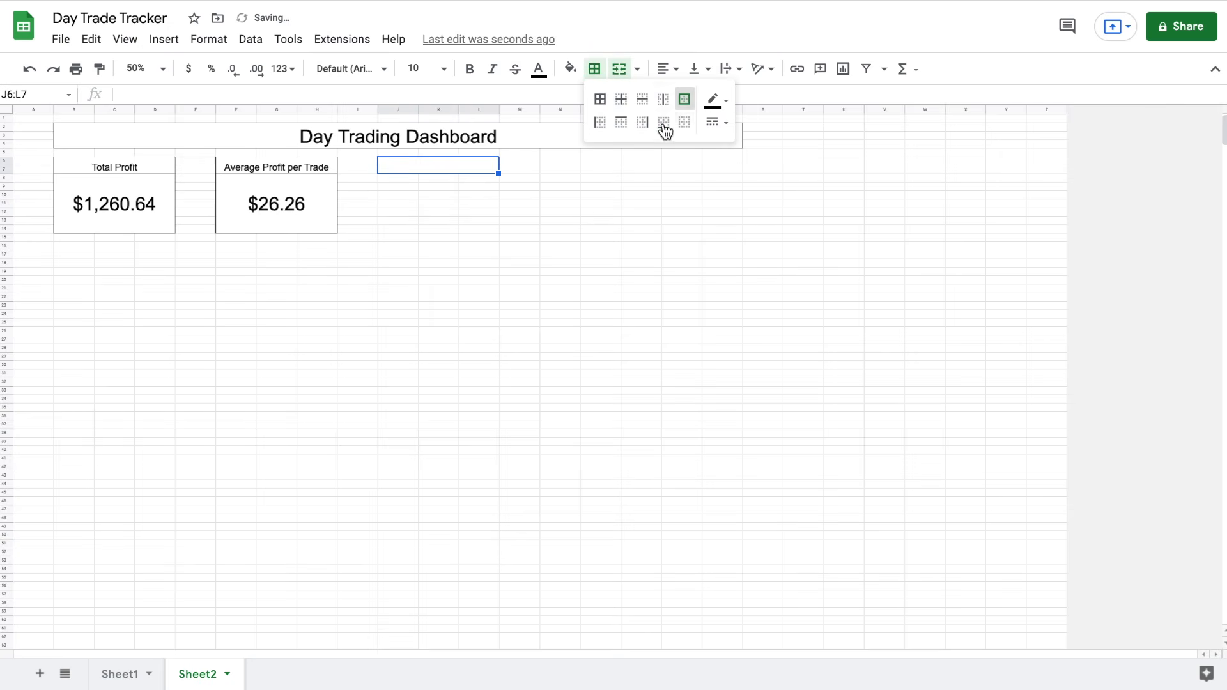
Merge cells J8:L14 below the J6:L7 label cell and give the merged cell an outer border
click(505, 199)
drag(397, 179, 470, 230)
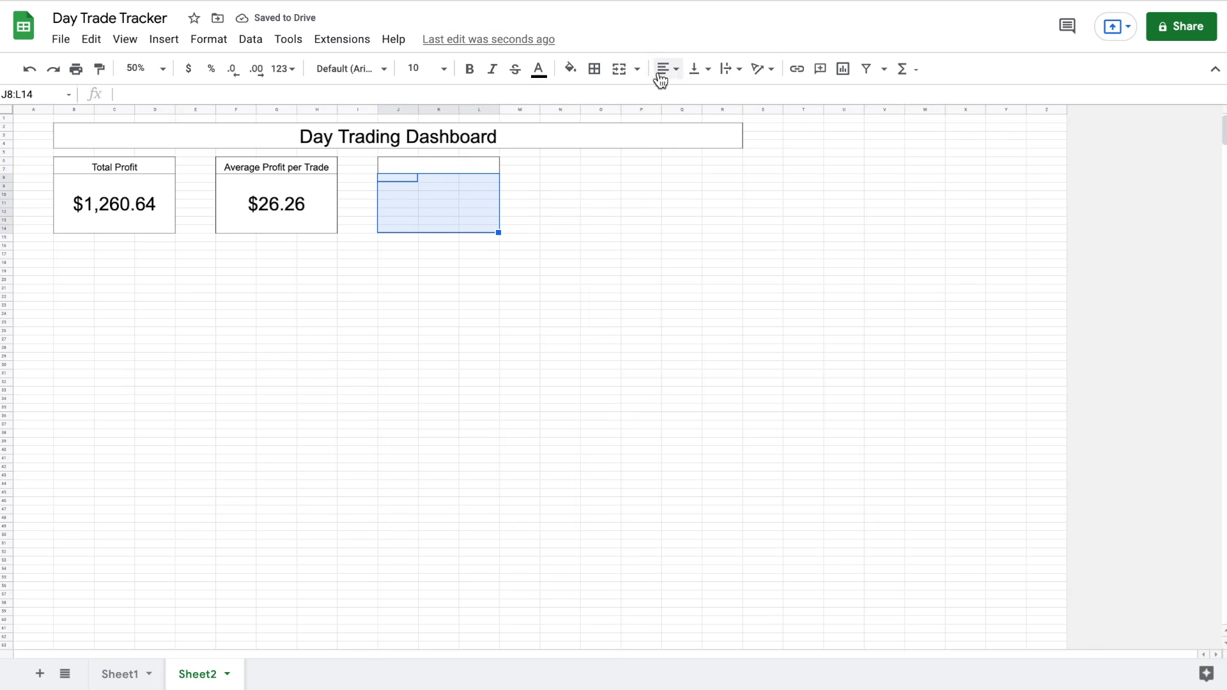
click(619, 73)
click(595, 71)
click(683, 101)
Enter the label Average Profit per Day in merged cell J6:L7, centered horizontally at font size 18
click(470, 167)
text(Average Profit)
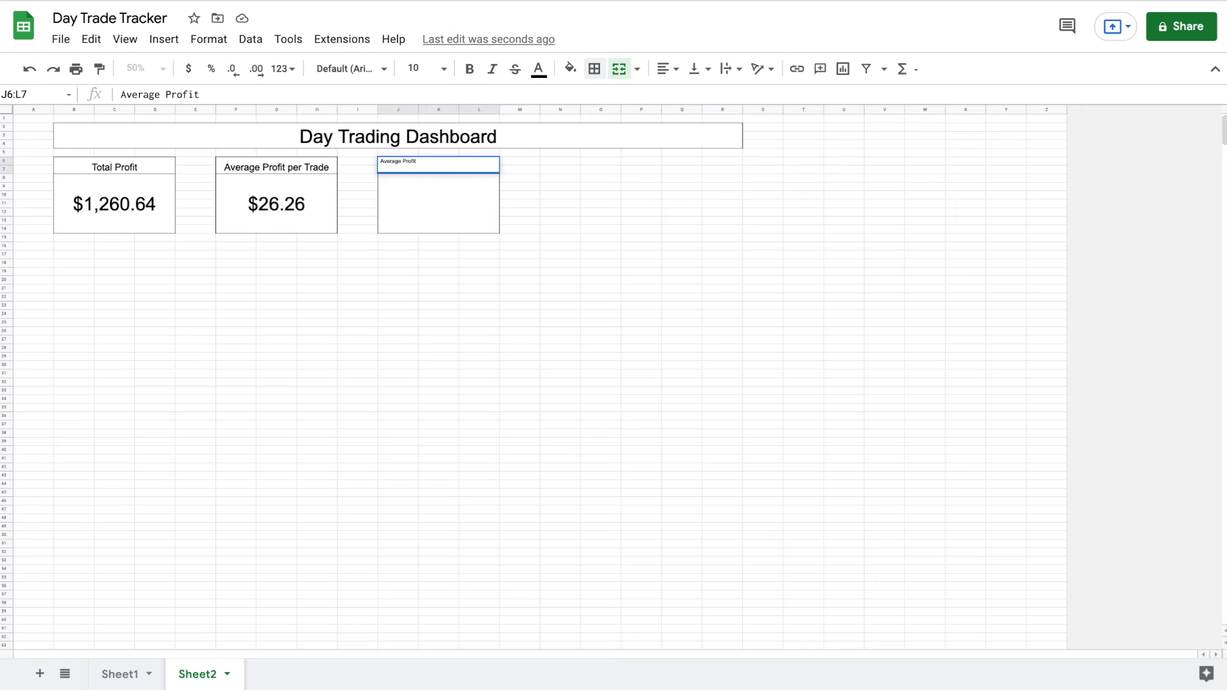
text(Day)
key(Return)
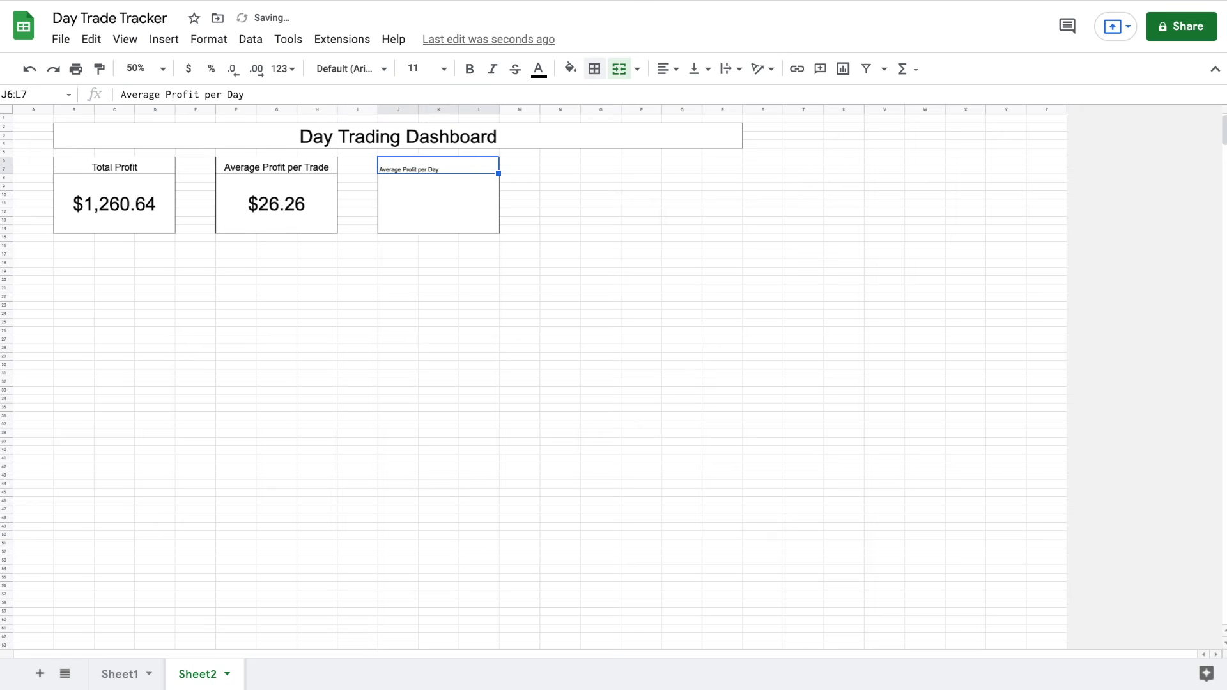
click(666, 69)
click(679, 95)
click(444, 68)
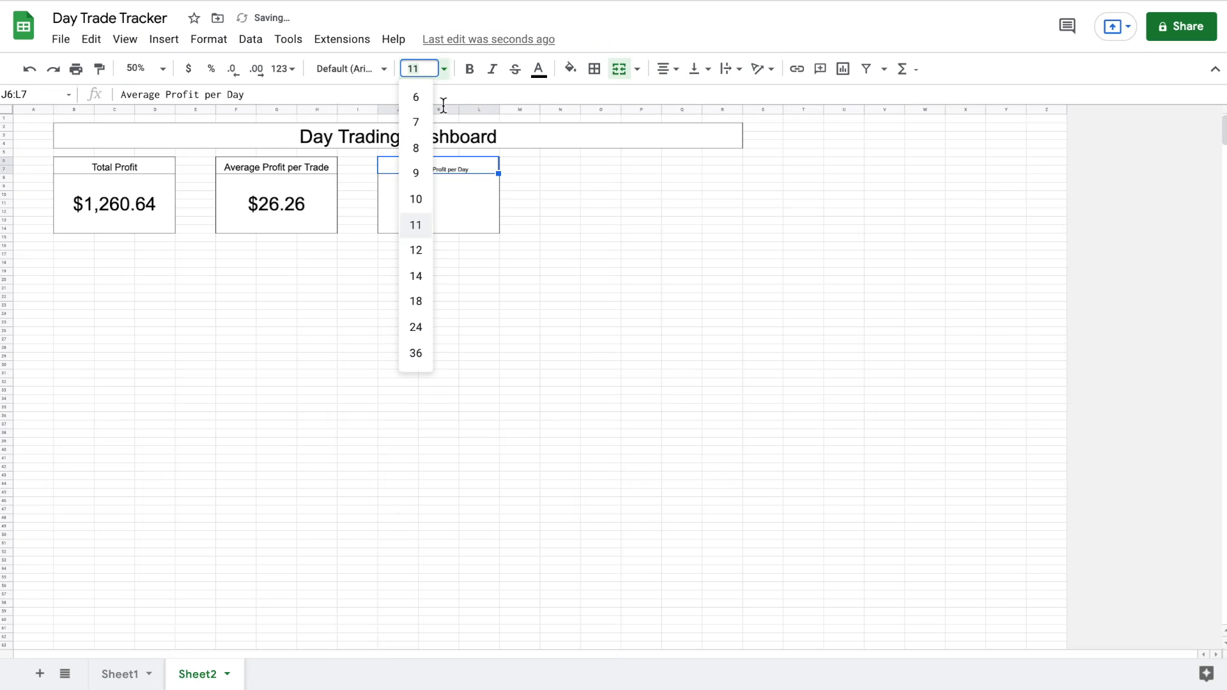
click(420, 300)
Enter the formula =average(Sheet1!J8:J62) in merged cell J8:L14 to average the Day's Profit column
click(470, 206)
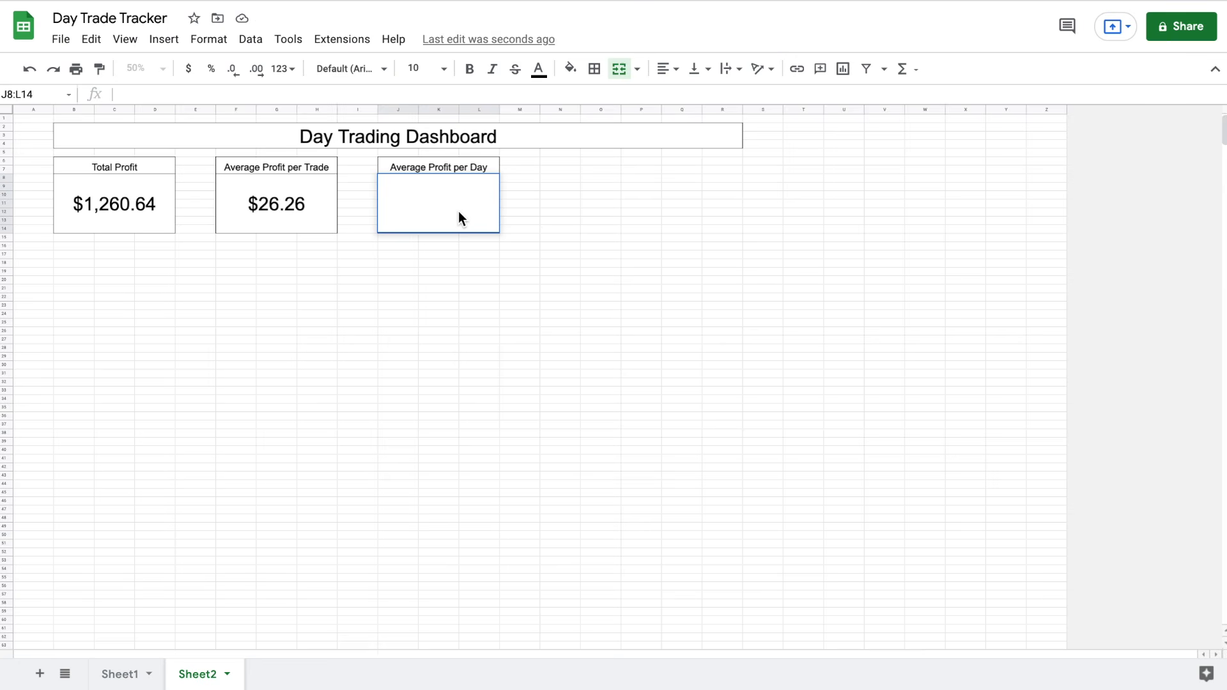
click(400, 305)
double_click(412, 209)
text(=)
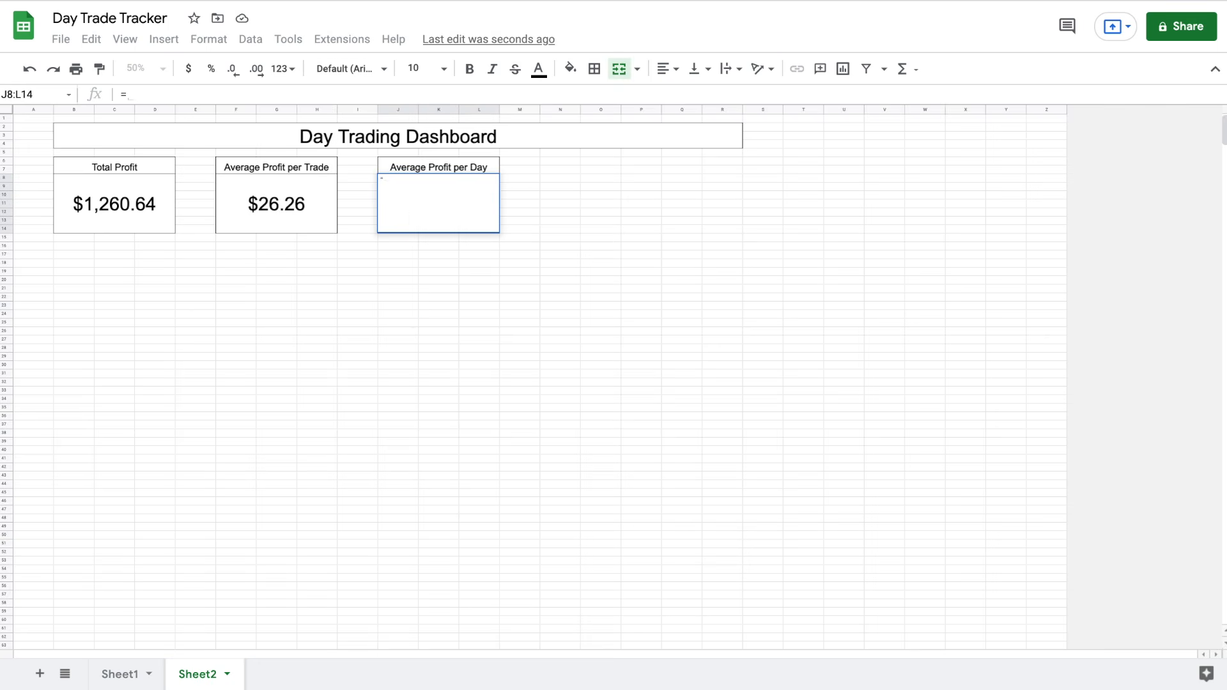
text(average)
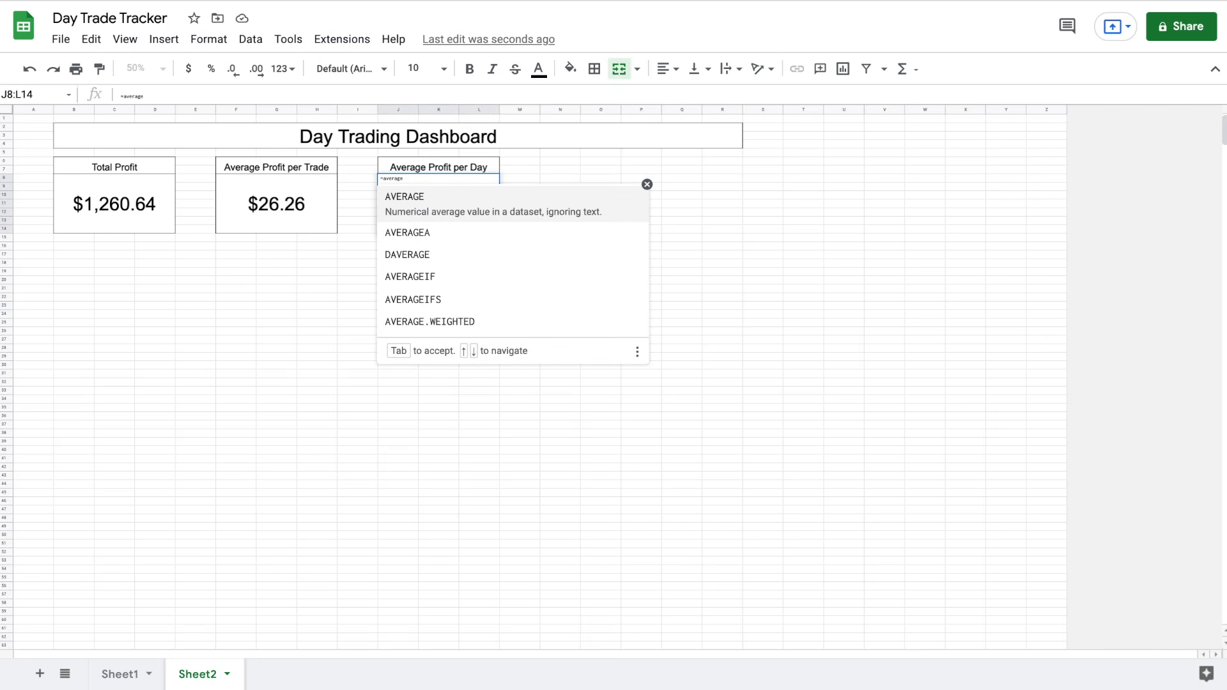
text(()
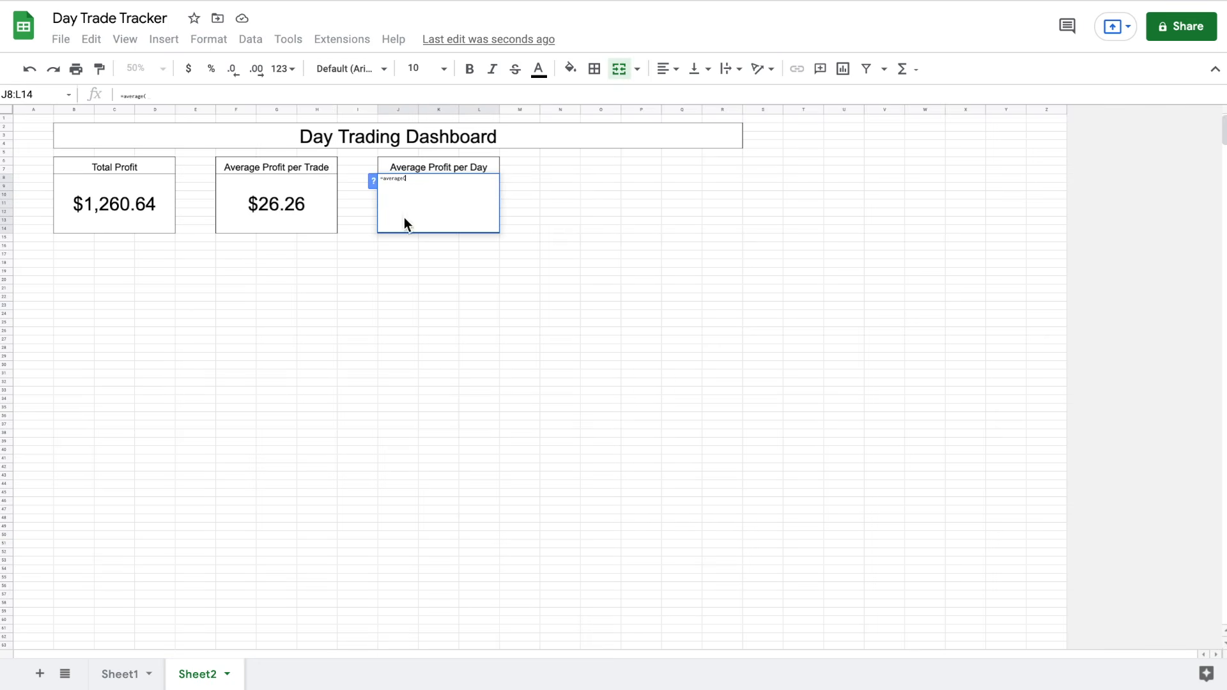
click(121, 674)
scroll(416, 292, up, 5)
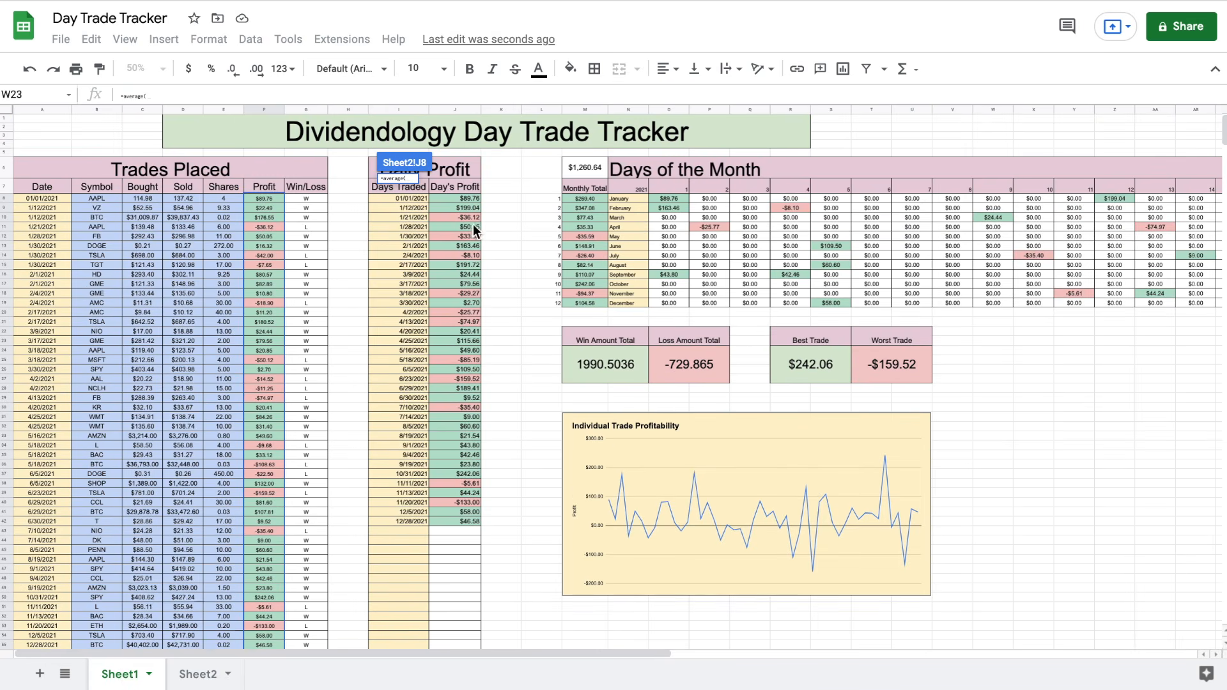
click(469, 200)
drag(469, 199, 469, 644)
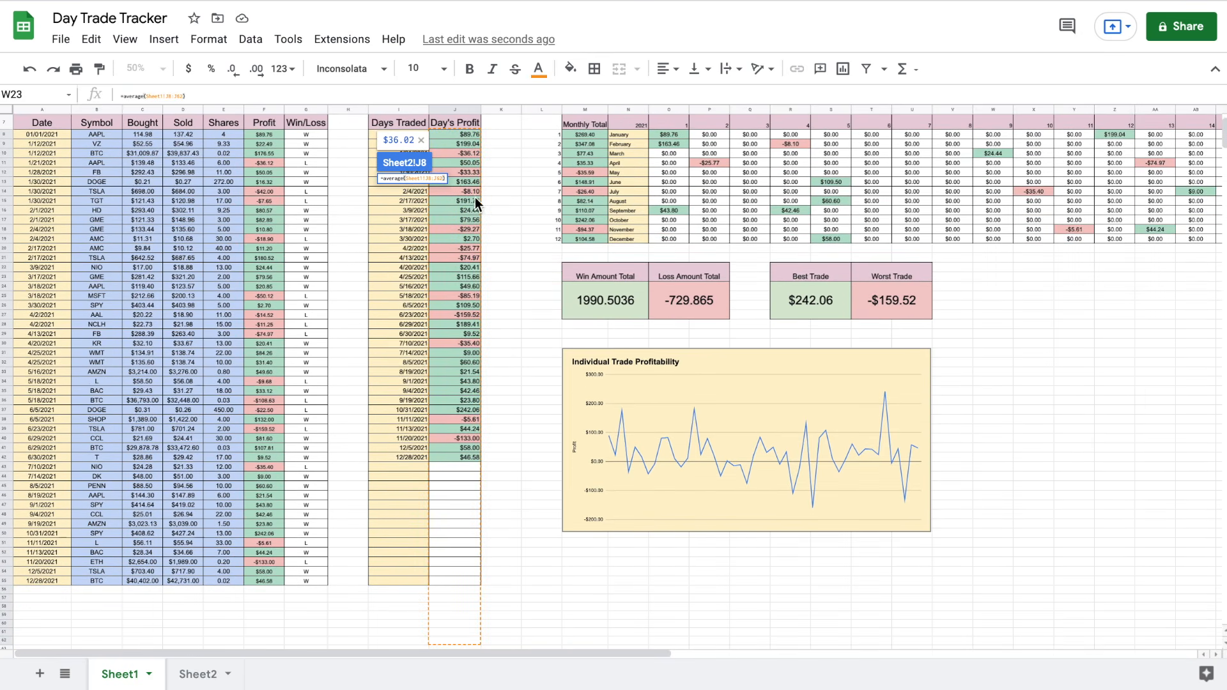
key(Return)
Center the Average Profit per Day value horizontally and vertically and set its font size to 36
click(668, 68)
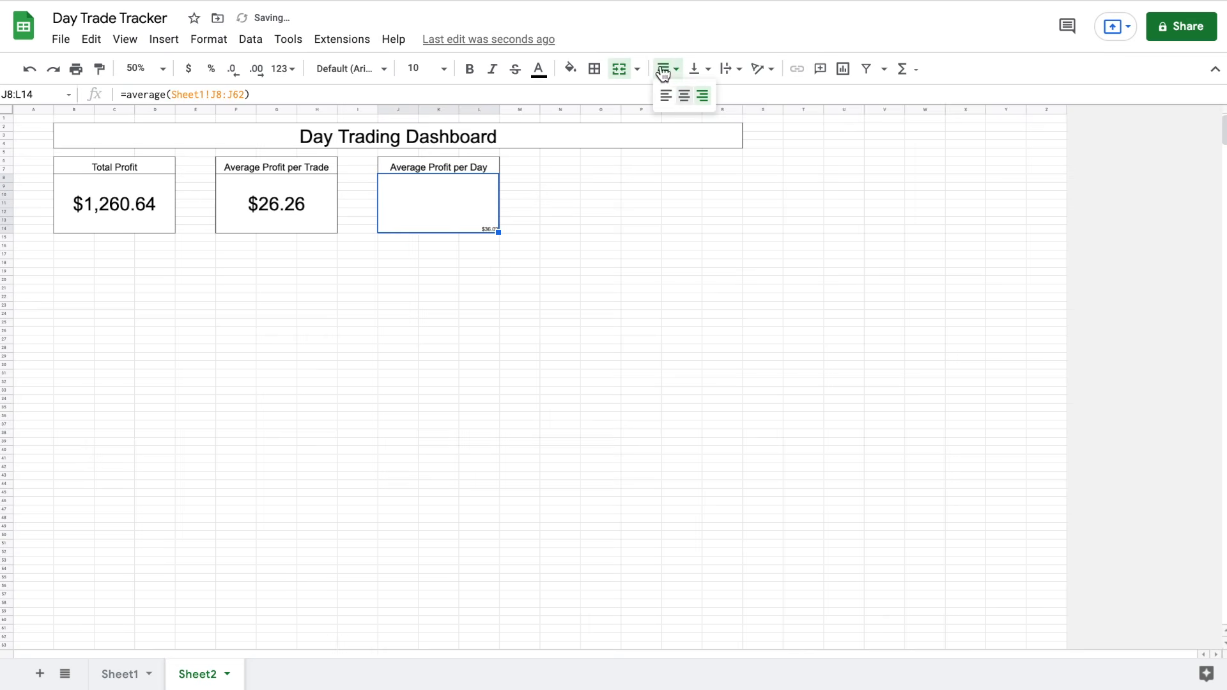
click(683, 94)
click(706, 71)
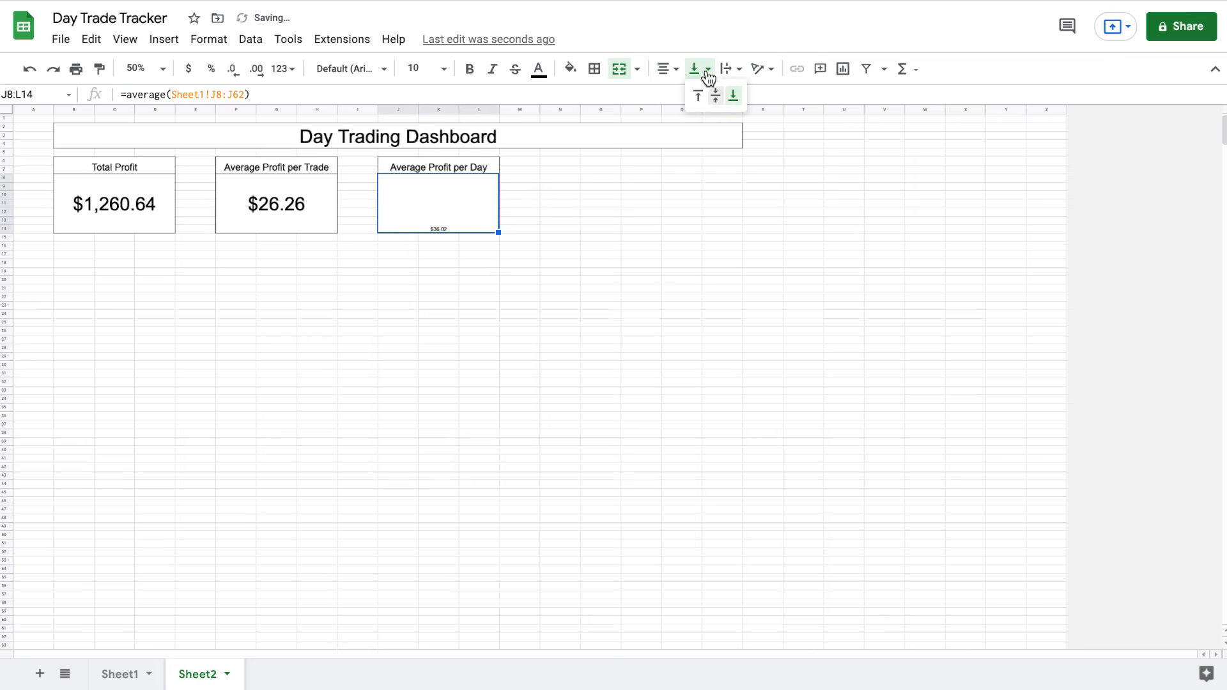
click(717, 96)
click(444, 69)
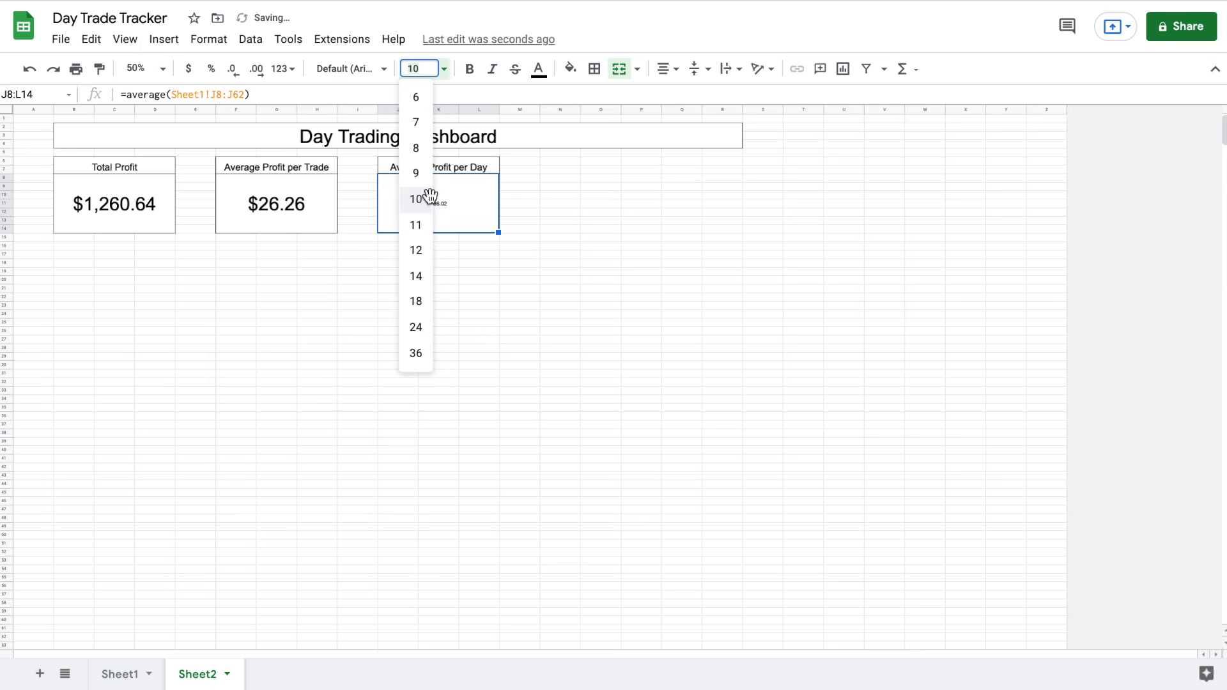
click(416, 354)
click(549, 219)
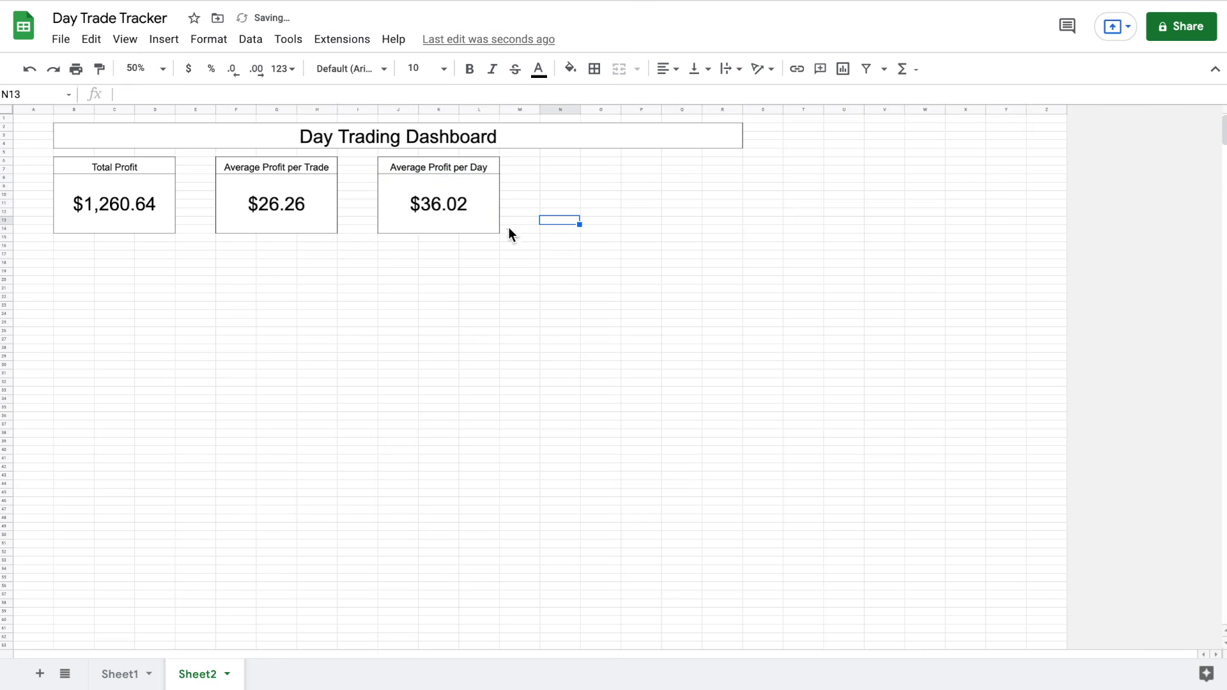
Merge cells B16:D17 below the Total Profit box with an outer border and label the merged cell Wins
drag(72, 246, 140, 252)
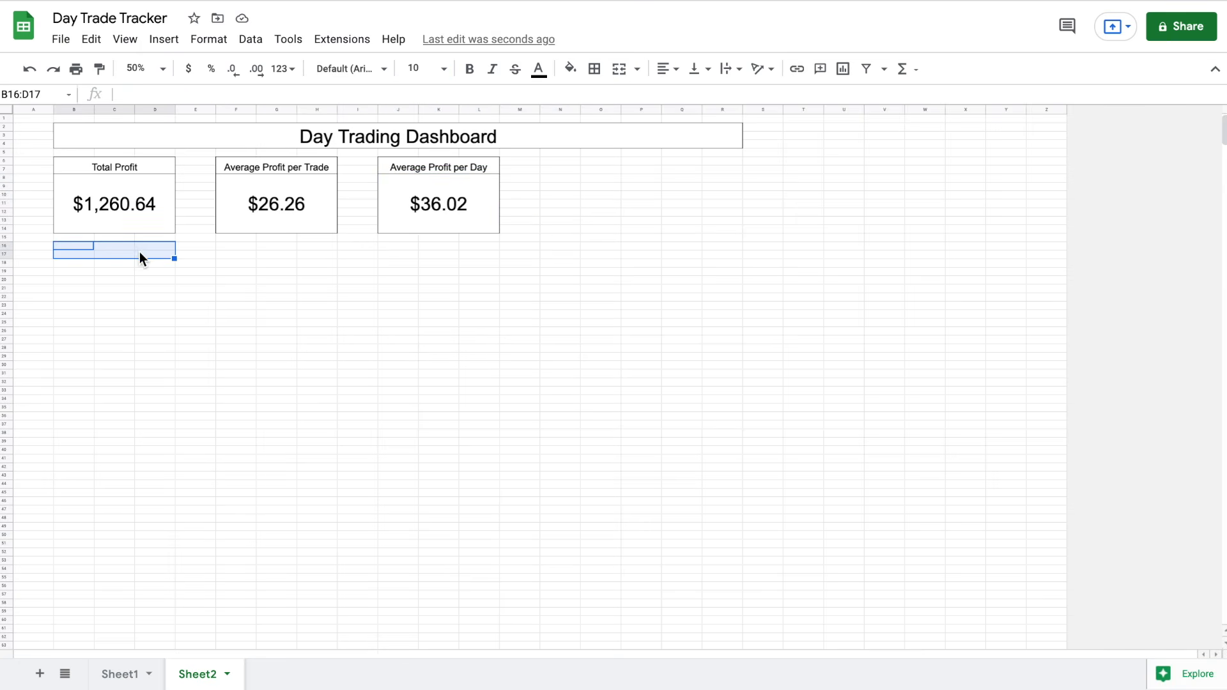
click(619, 68)
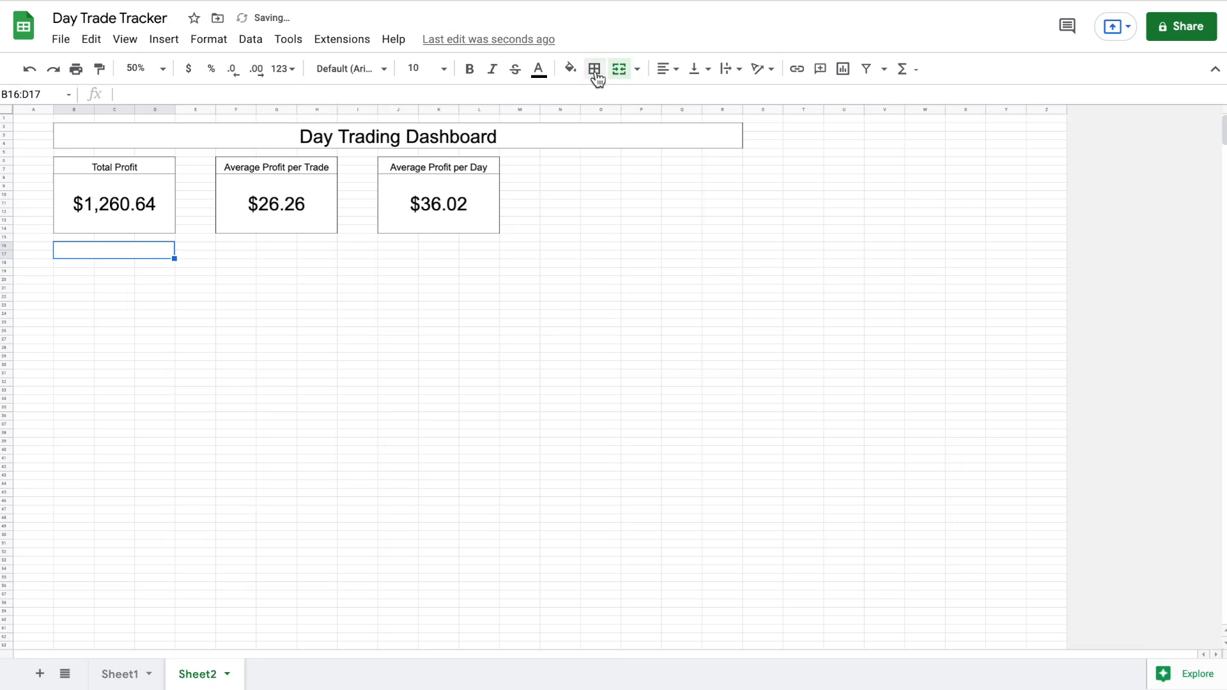
click(594, 69)
click(681, 101)
double_click(150, 249)
text(Wins)
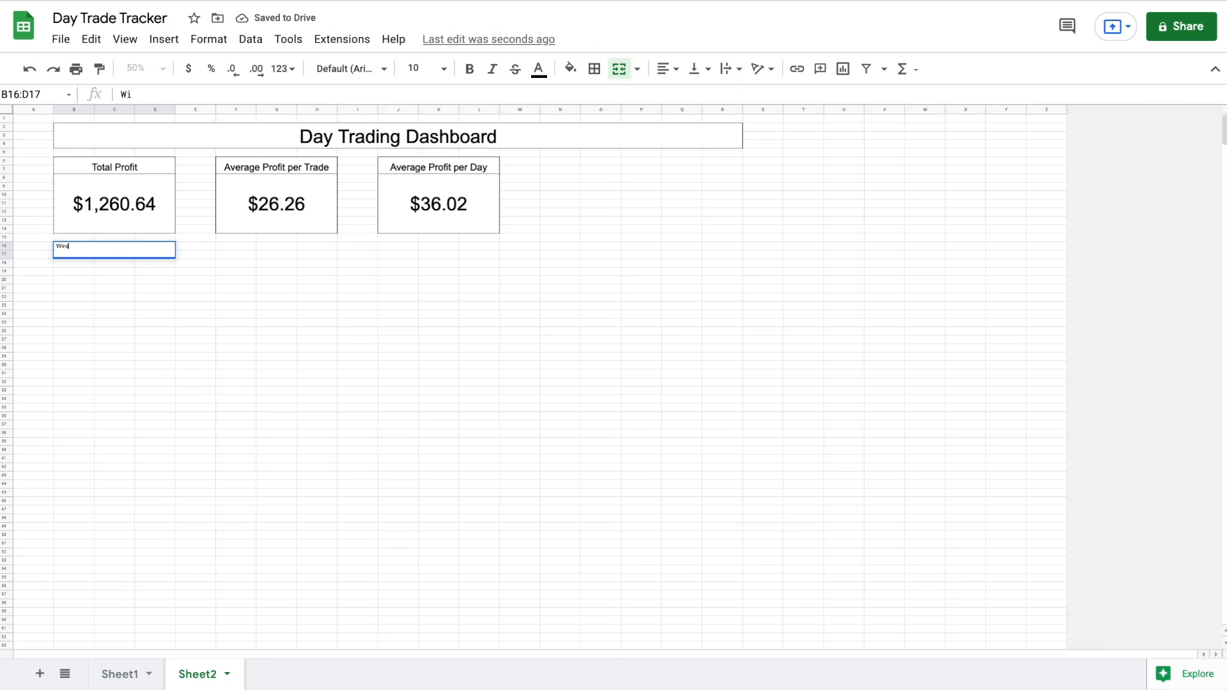
key(Return)
Merge cells B18:D25 below the Wins label and give the merged cell an outer border
click(163, 69)
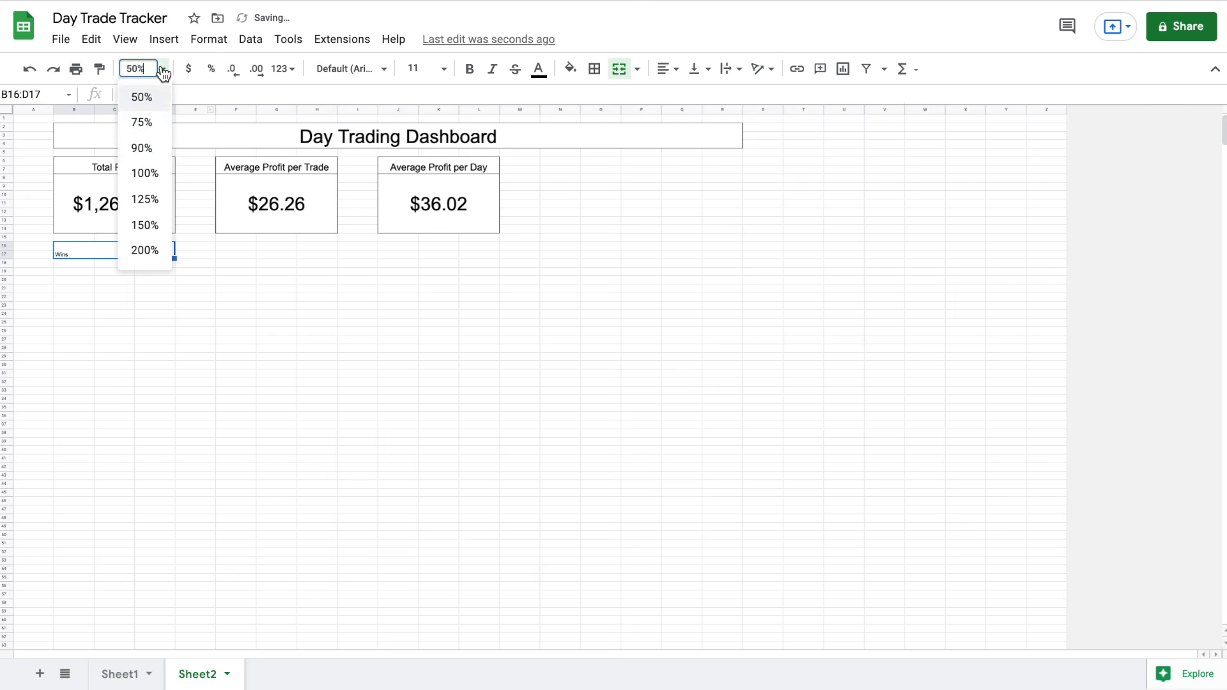
click(153, 147)
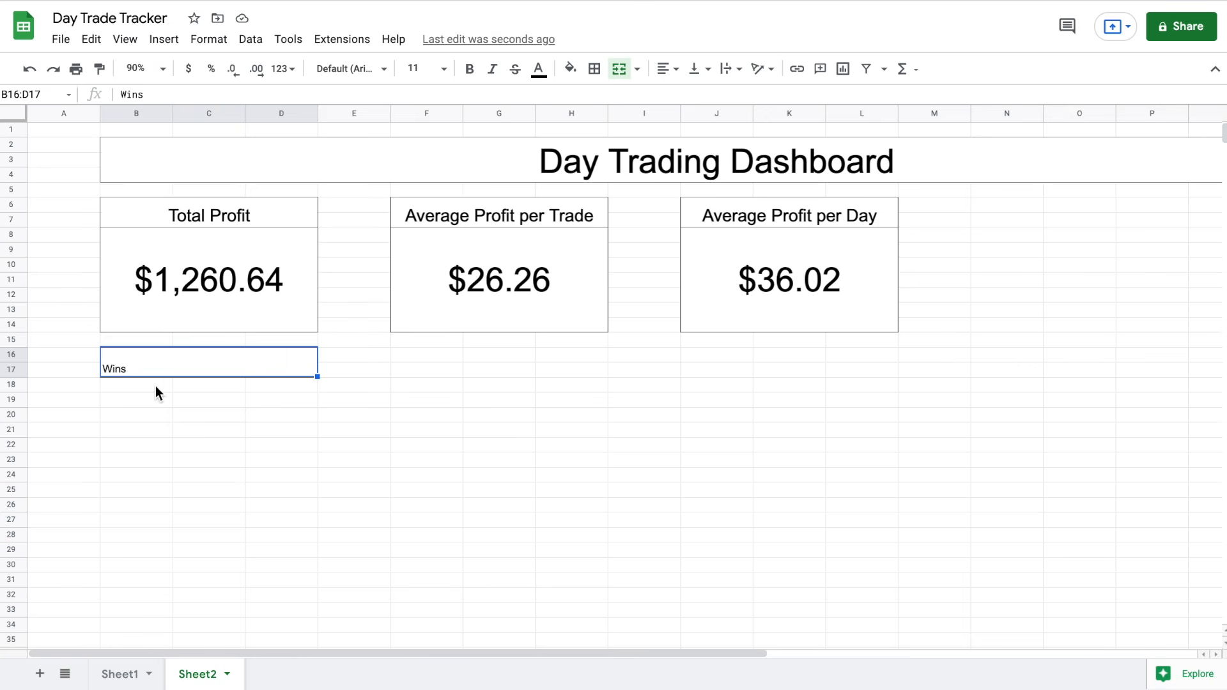
mouse_move(148, 388)
mouse_down()
mouse_move(241, 388)
mouse_move(290, 493)
mouse_up()
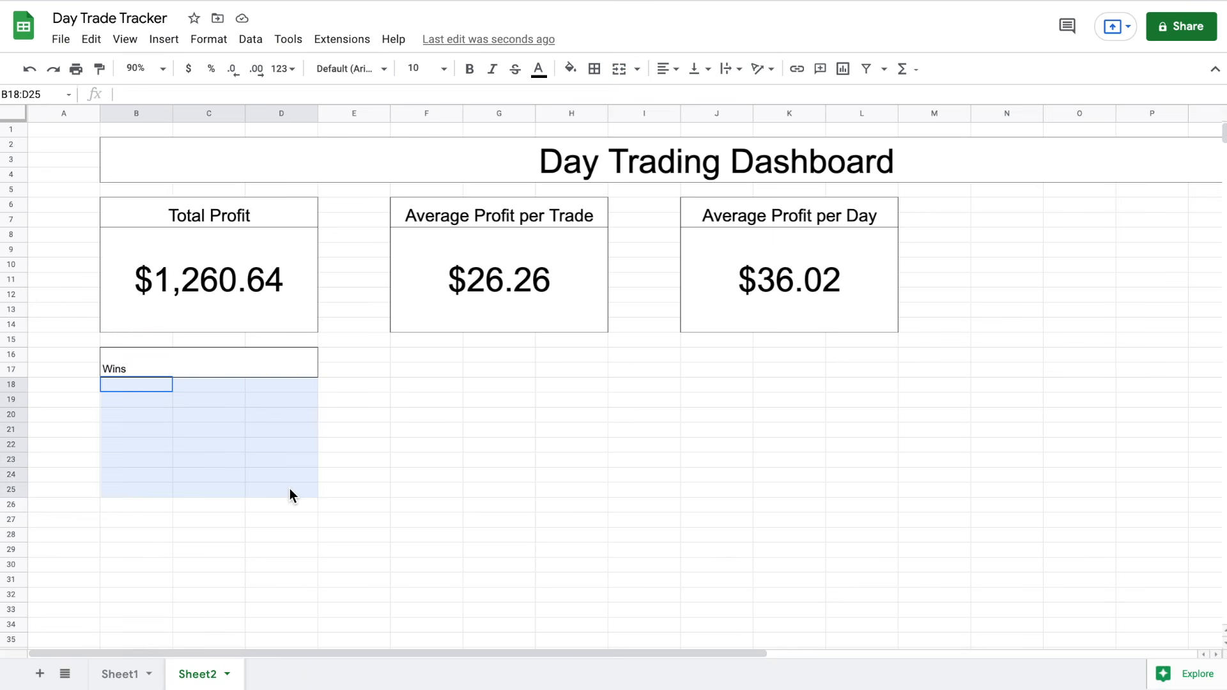
click(618, 72)
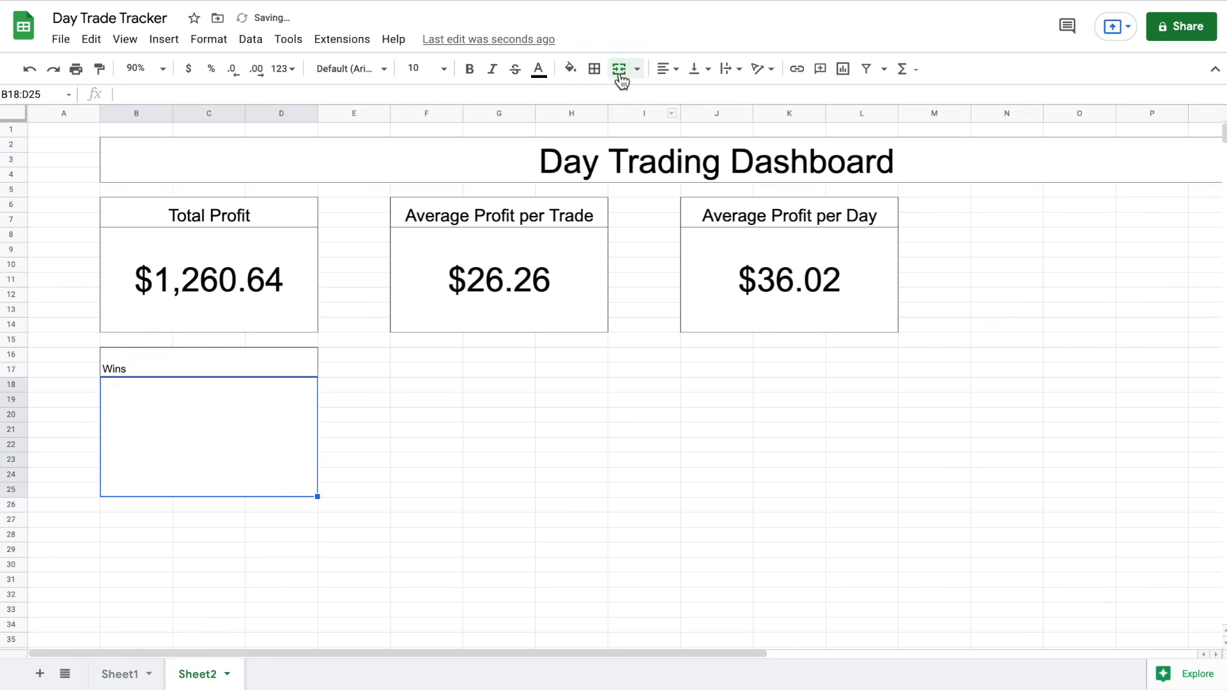
click(594, 70)
click(684, 99)
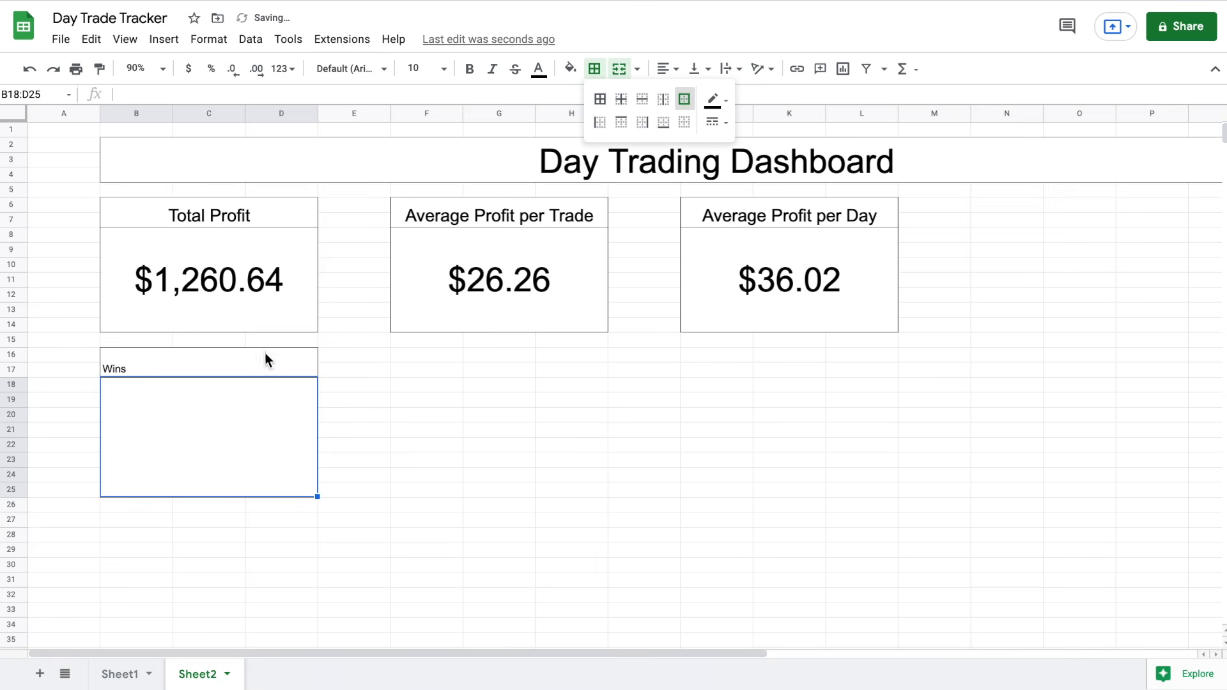
Center the Wins label horizontally and set its font size to 18
click(232, 361)
click(667, 69)
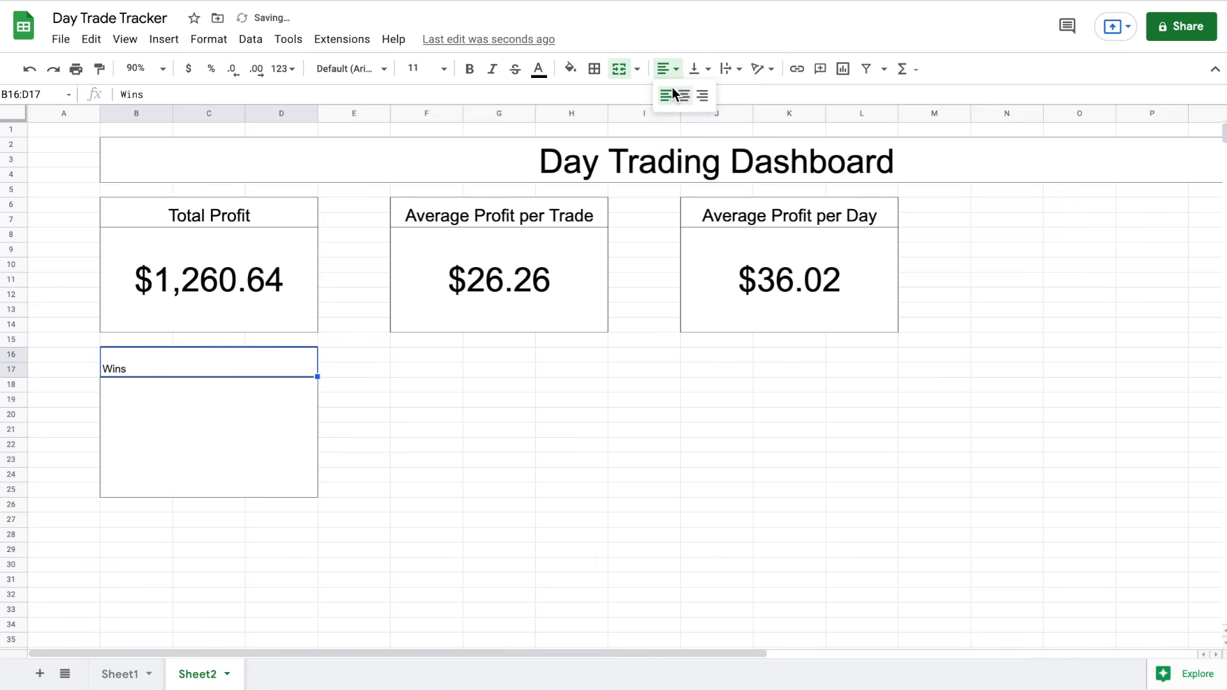
click(686, 97)
click(443, 69)
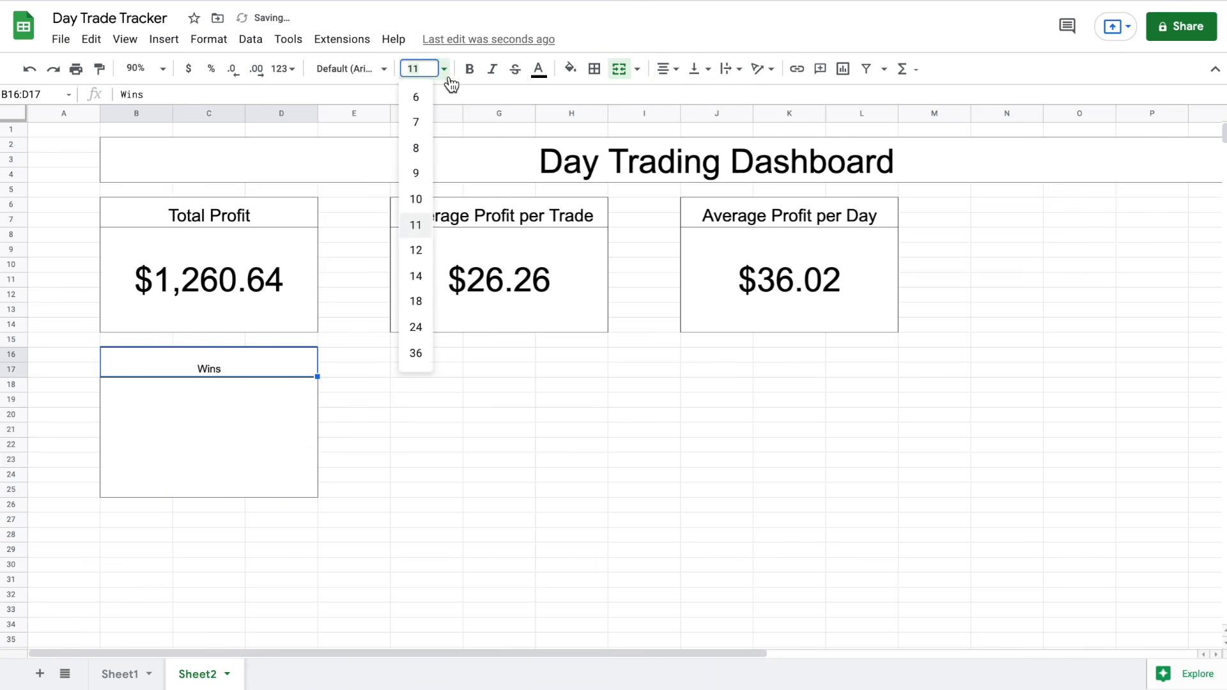
click(420, 301)
Enter the formula =COUNTIF(Sheet1!G8:G76,"W") in merged cell B18:D25 to count the winning trades
click(220, 450)
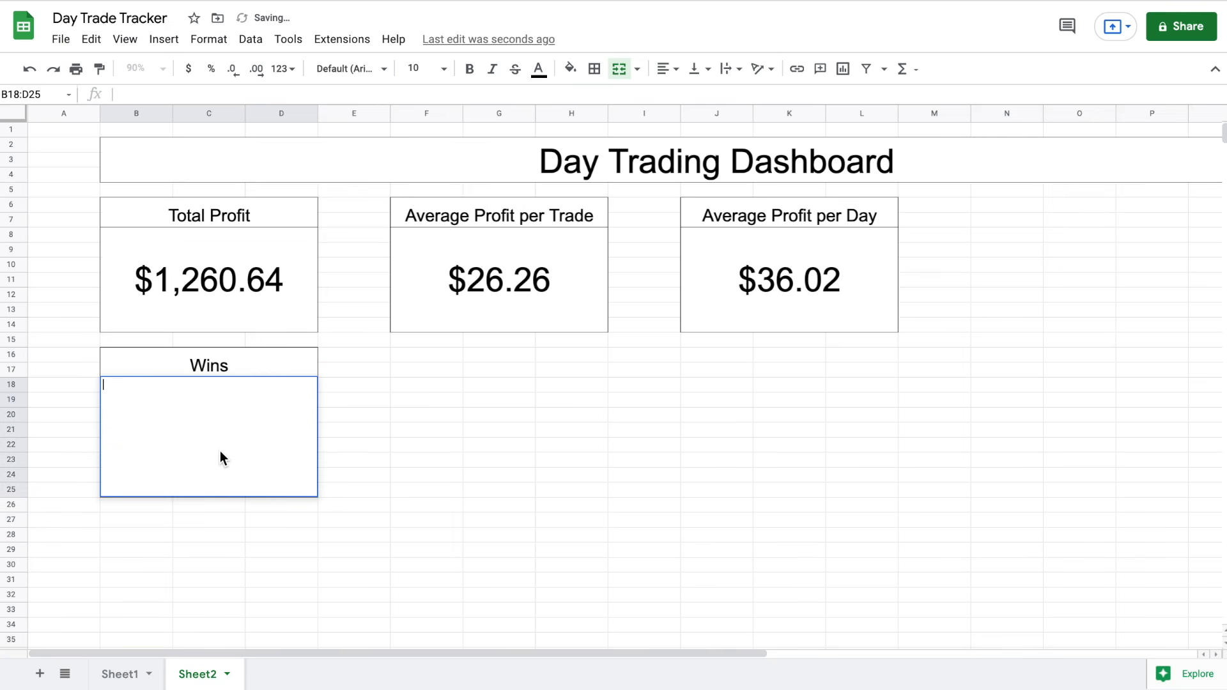
text(=)
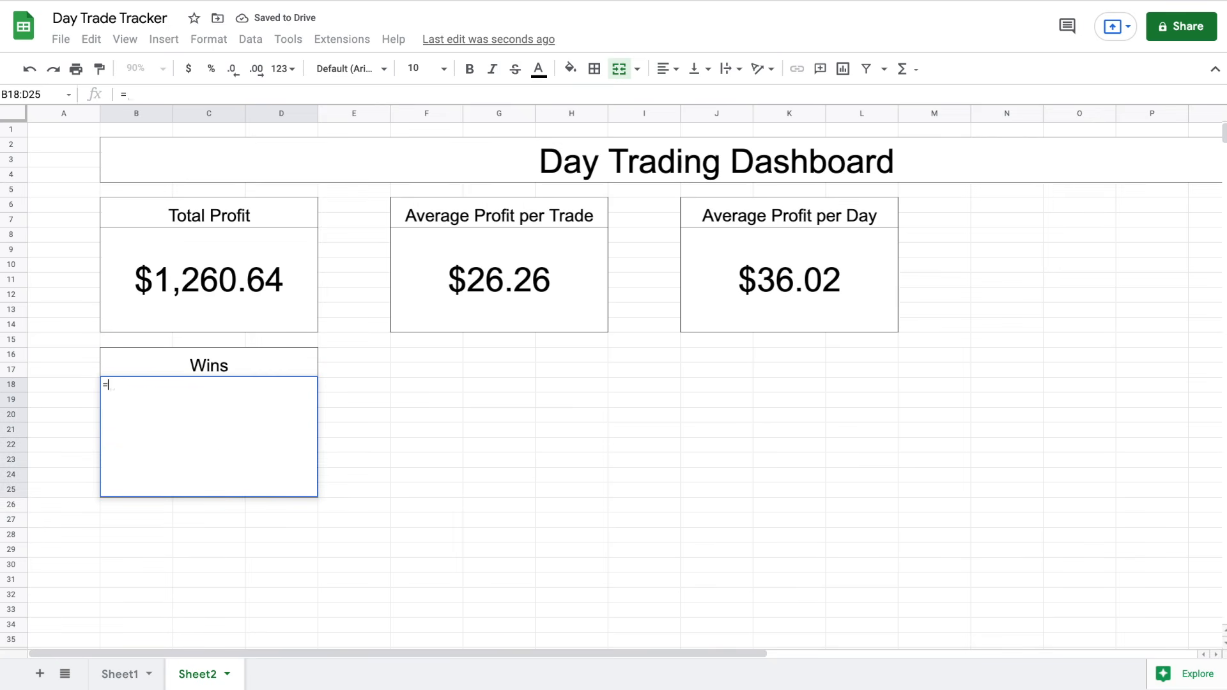
text(COUNT)
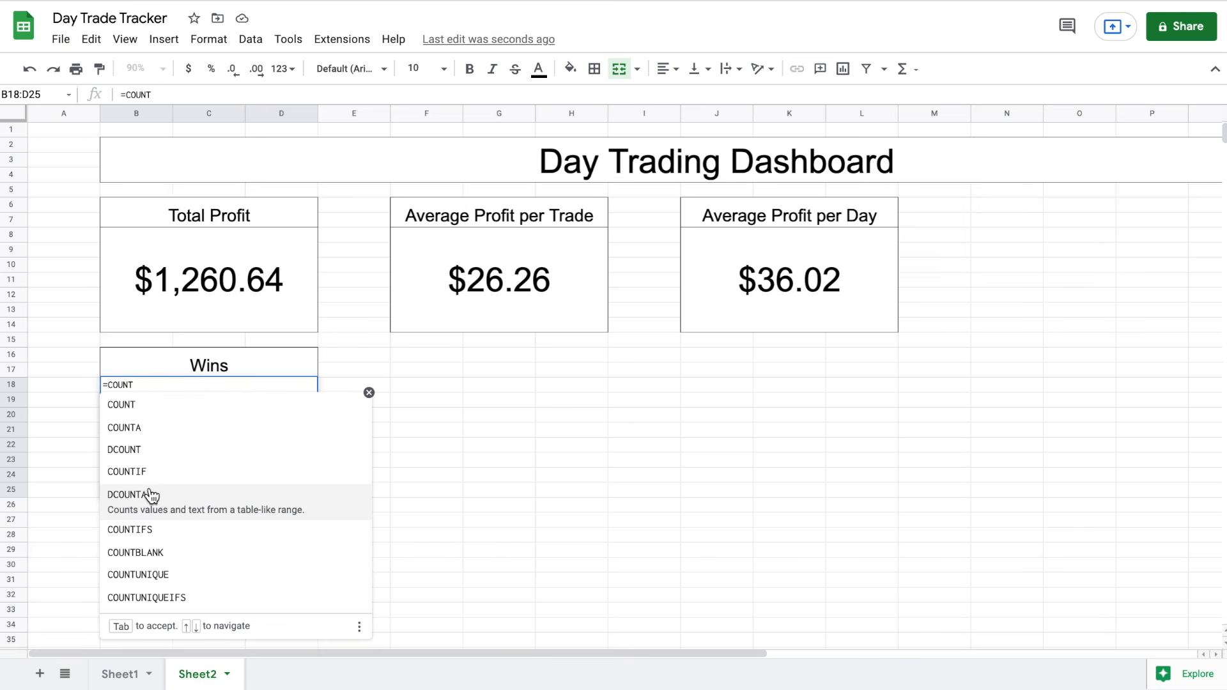
click(164, 483)
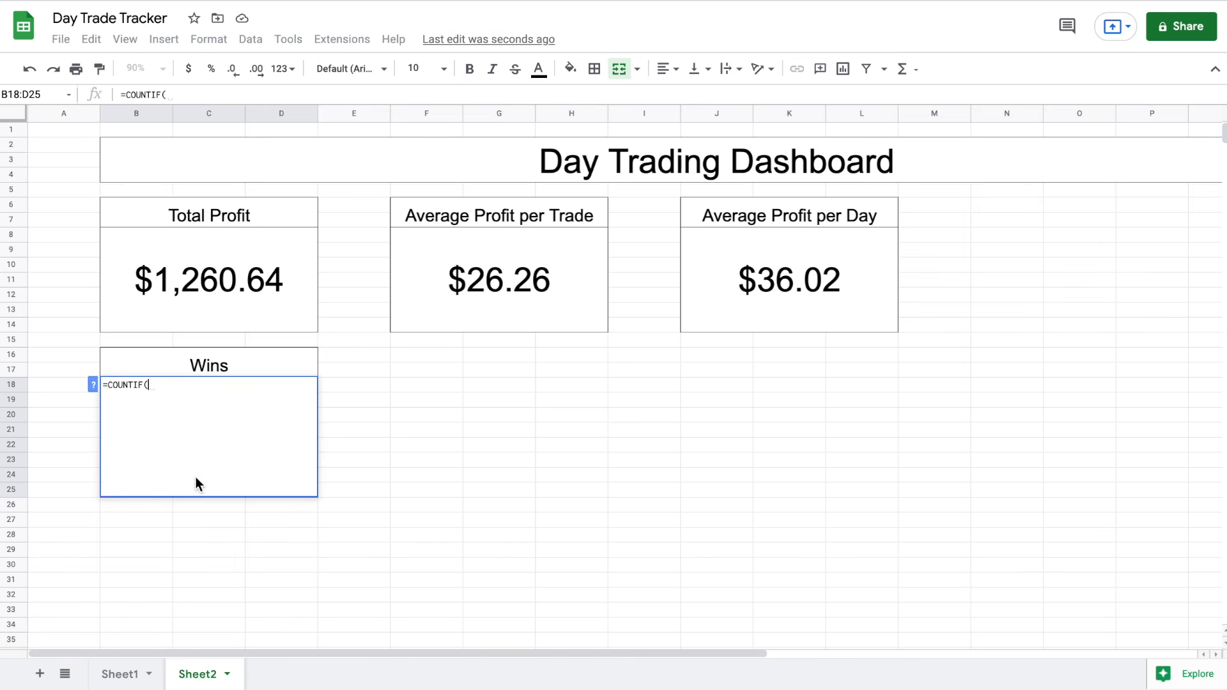
click(120, 675)
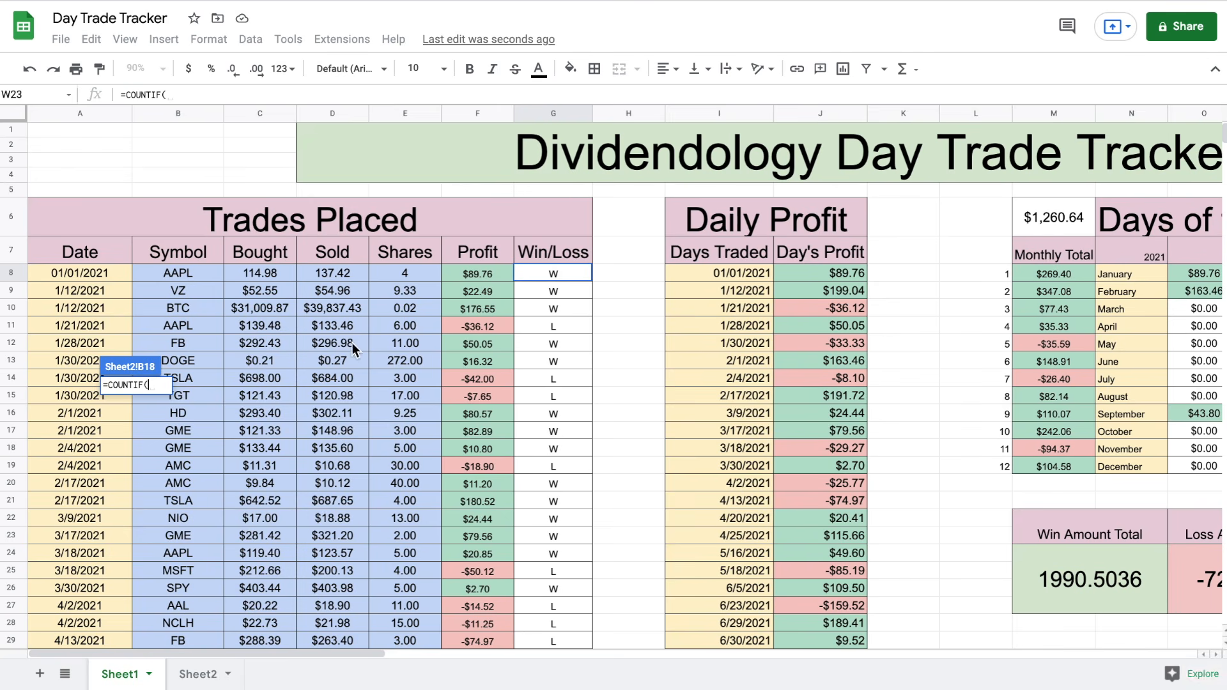
drag(546, 275, 573, 658)
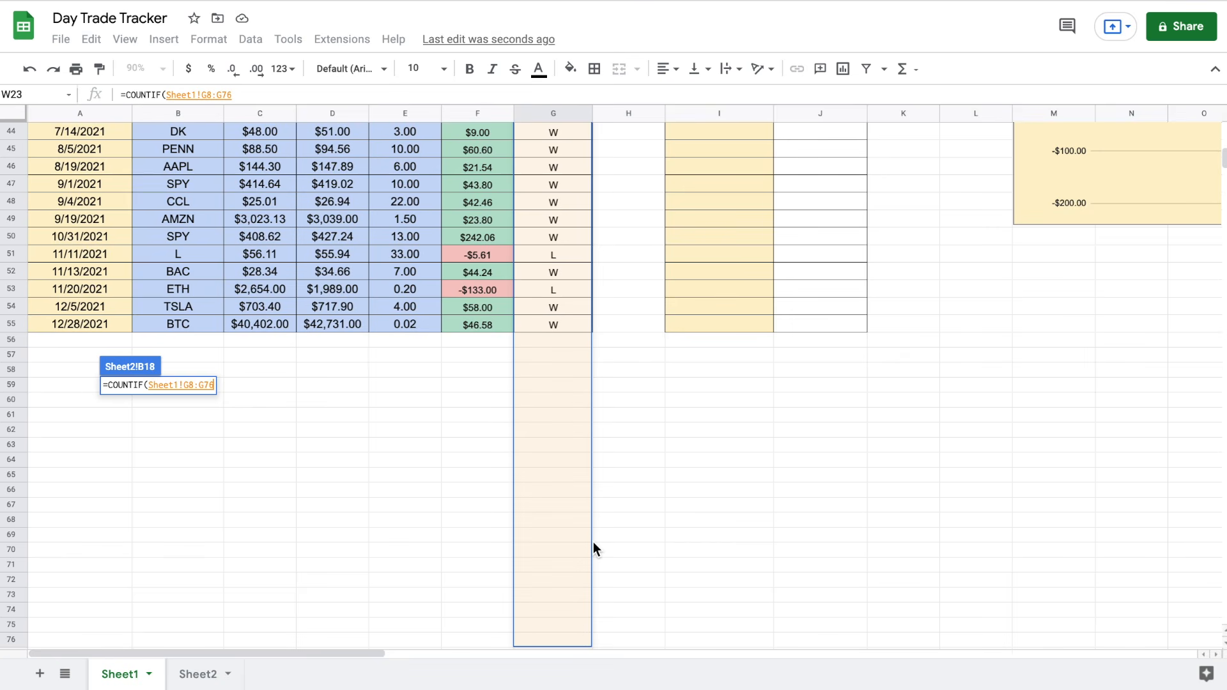
text(,)
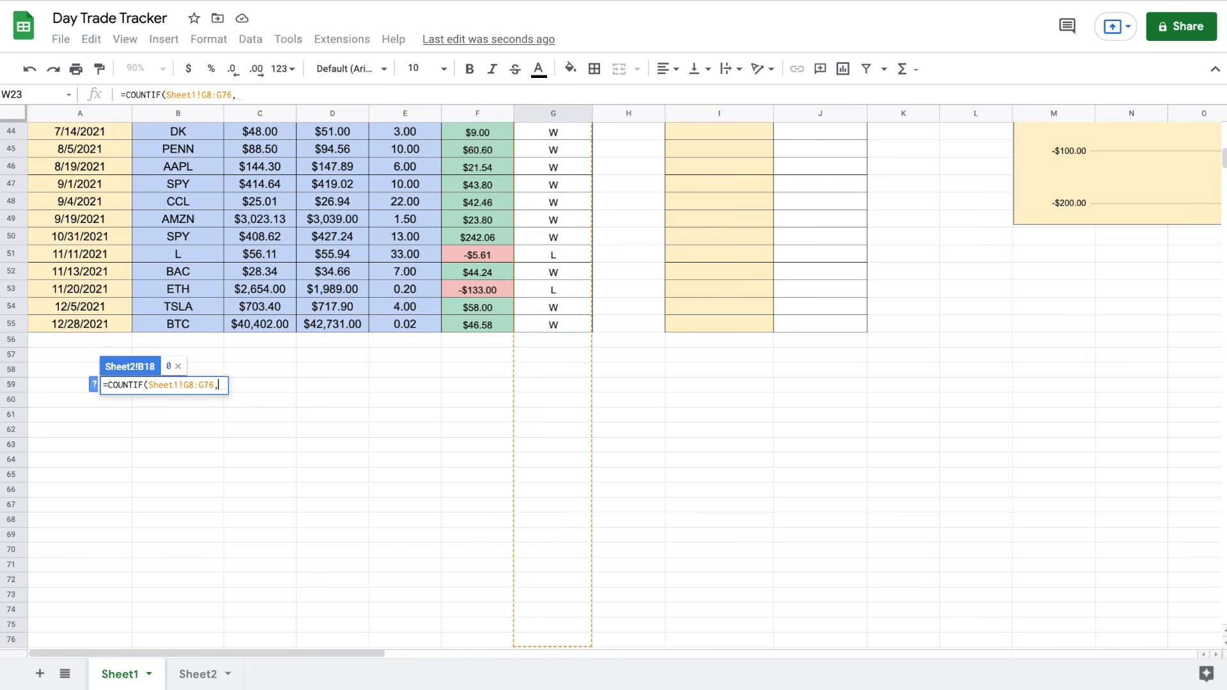
text("W"))
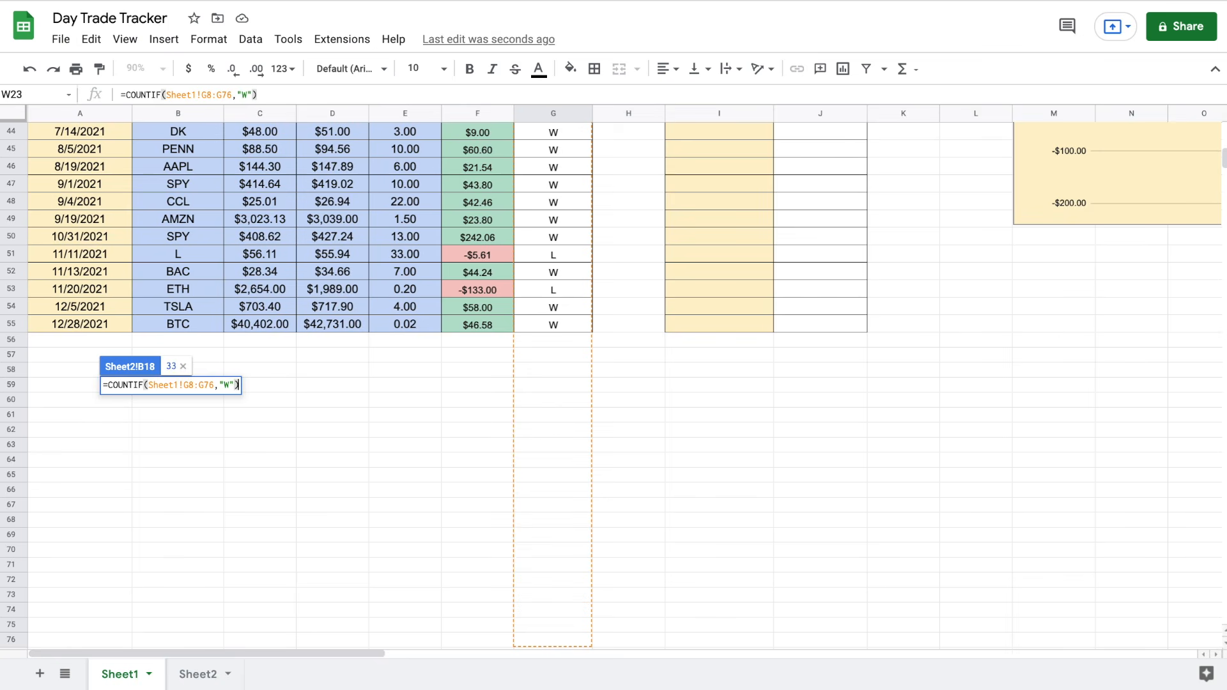
key(Return)
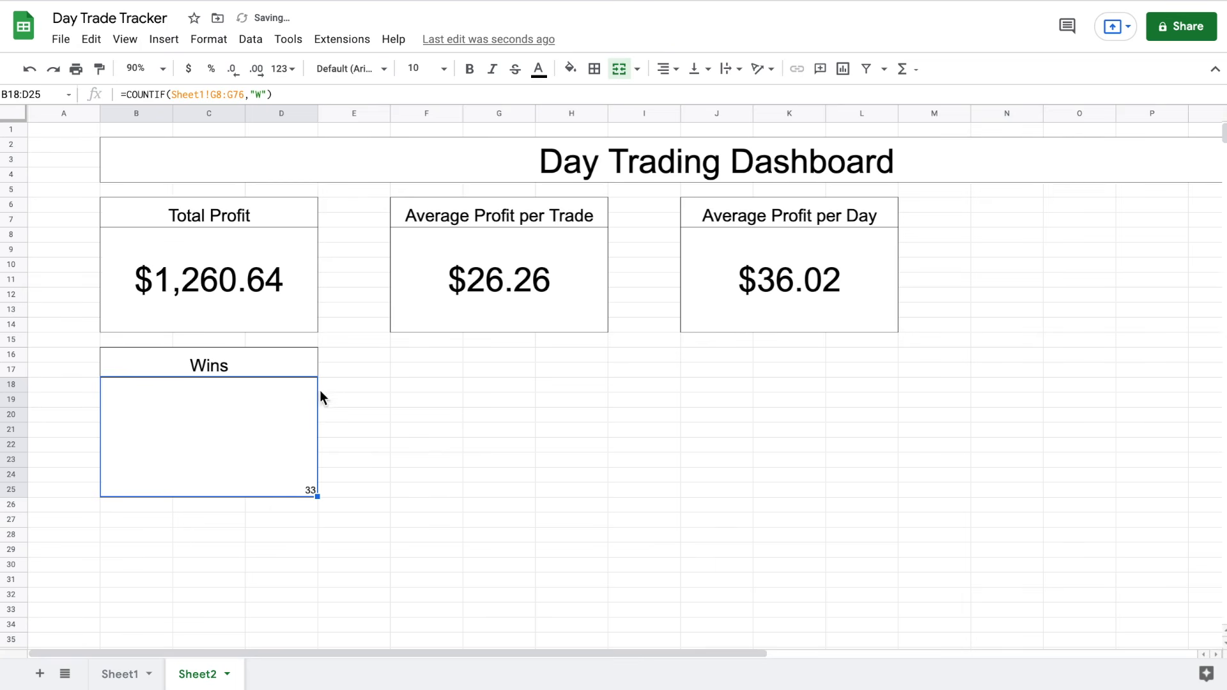
Center the Wins count horizontally and vertically and set its font size to 36
click(665, 78)
click(681, 96)
click(705, 75)
click(716, 96)
click(414, 68)
click(416, 353)
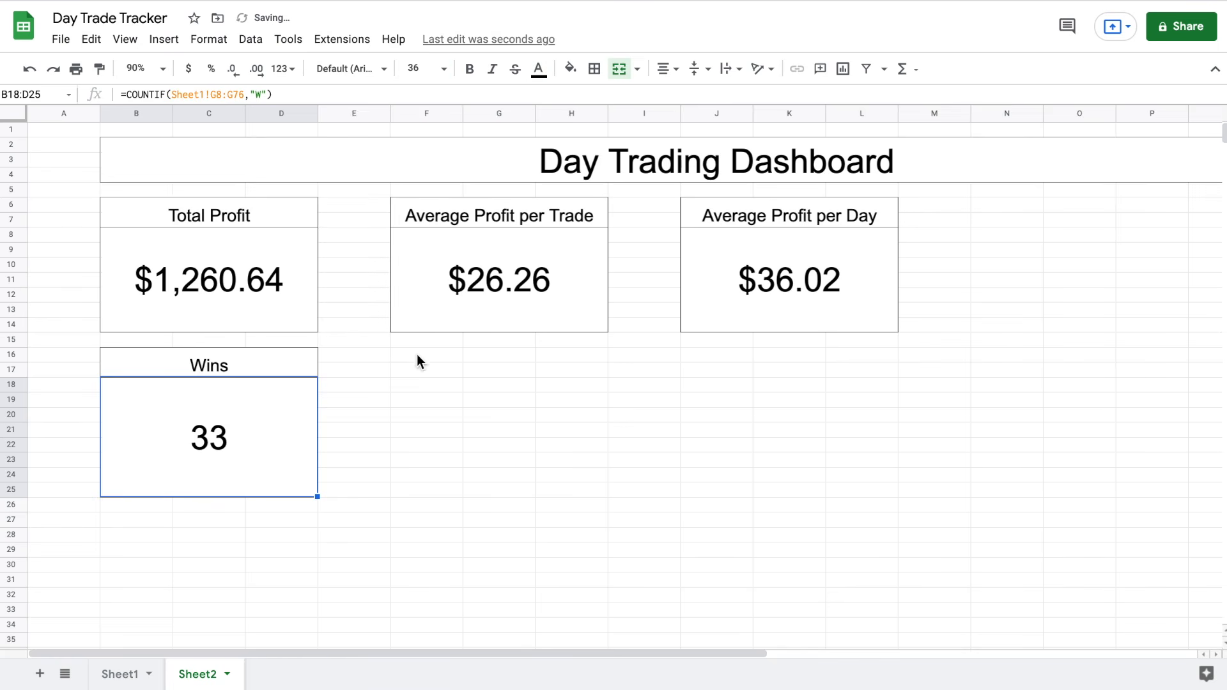
click(429, 387)
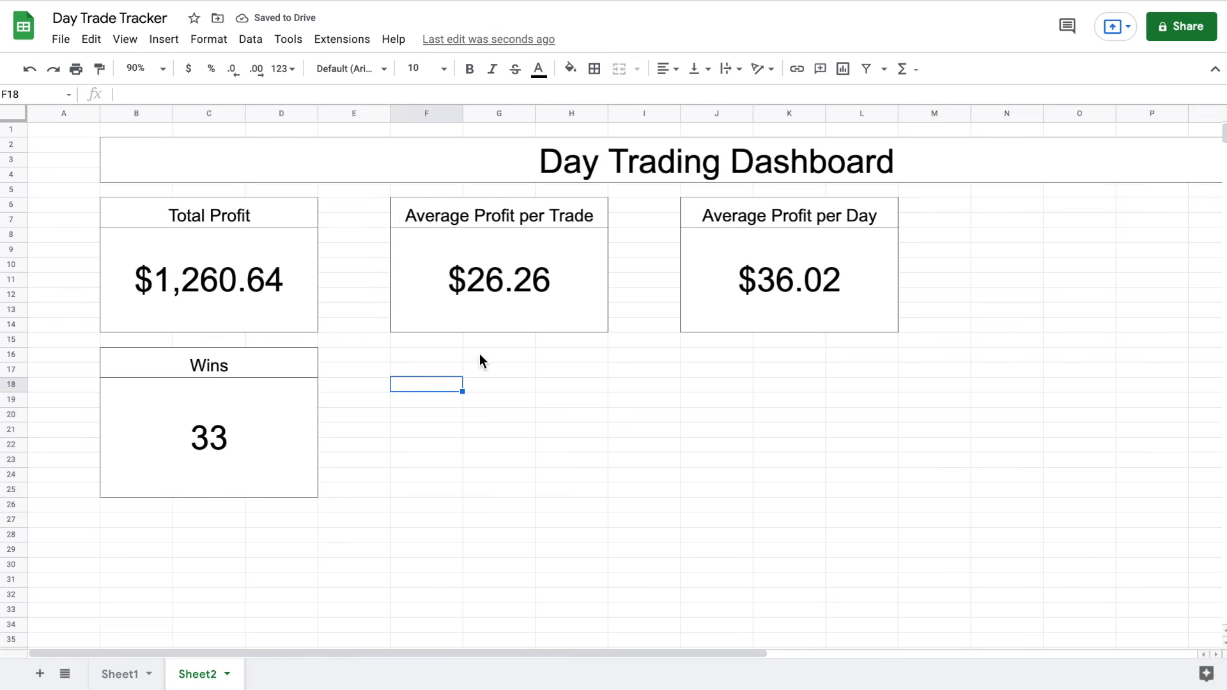
Merge cells F16:H17 and give the merged cell an outer border
drag(441, 355, 555, 374)
click(618, 76)
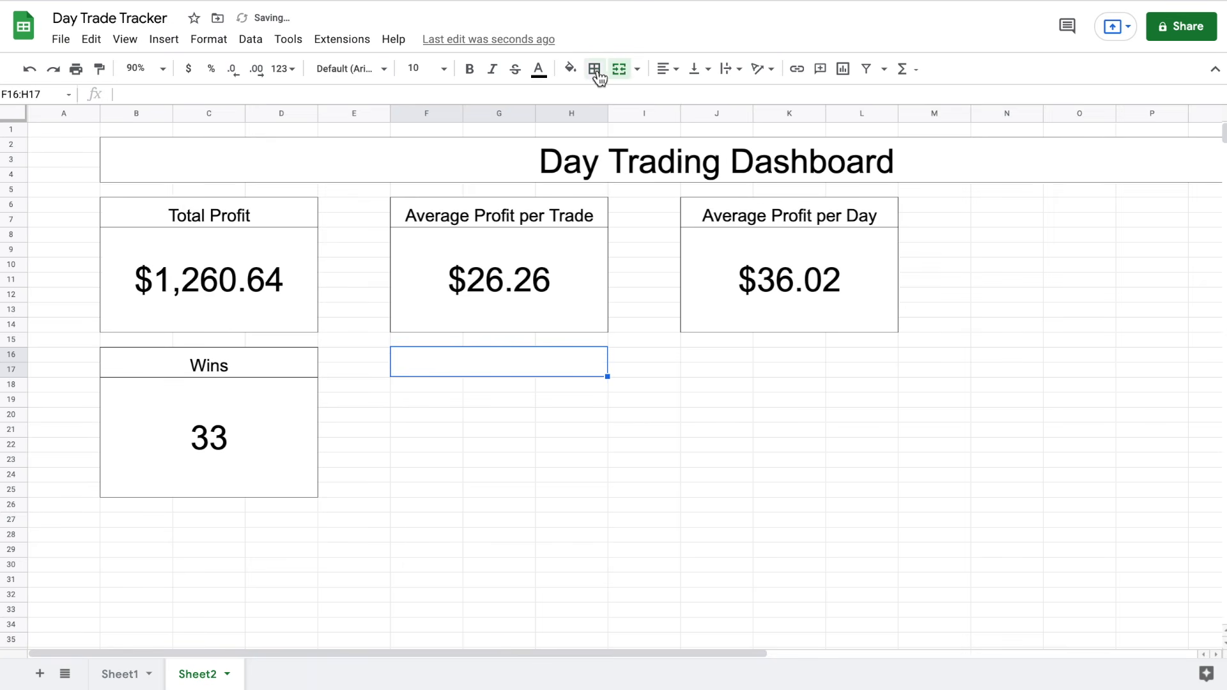
click(596, 71)
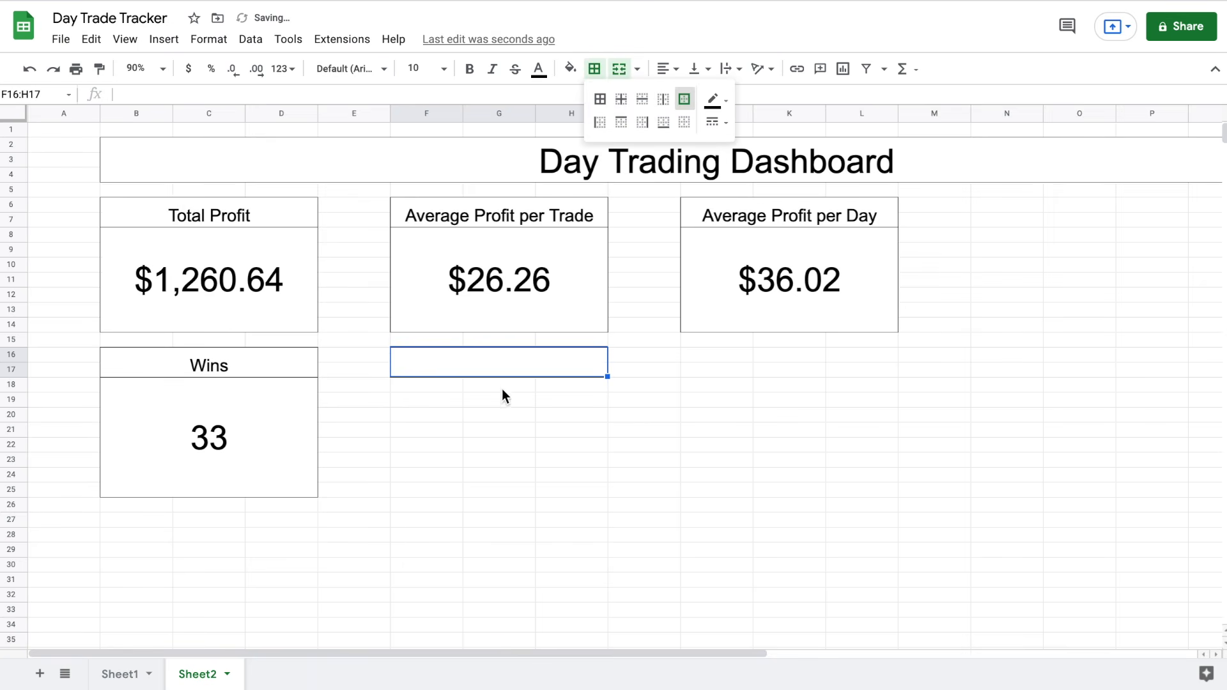
Enter the label Losses in merged cell F16:H17
click(508, 366)
text(Loo)
key(BackSpace)
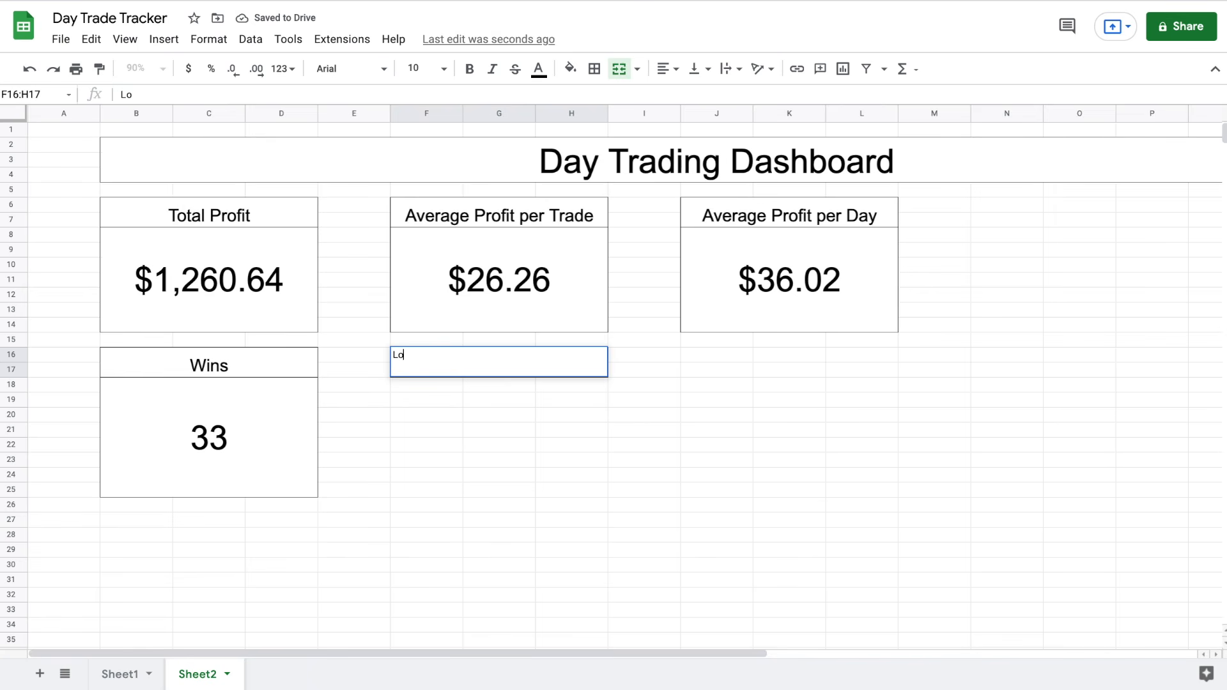
text(sse)
key(Return)
Merge cells F18:H25 below the Losses label and give the merged cell an outer border
drag(452, 387, 561, 487)
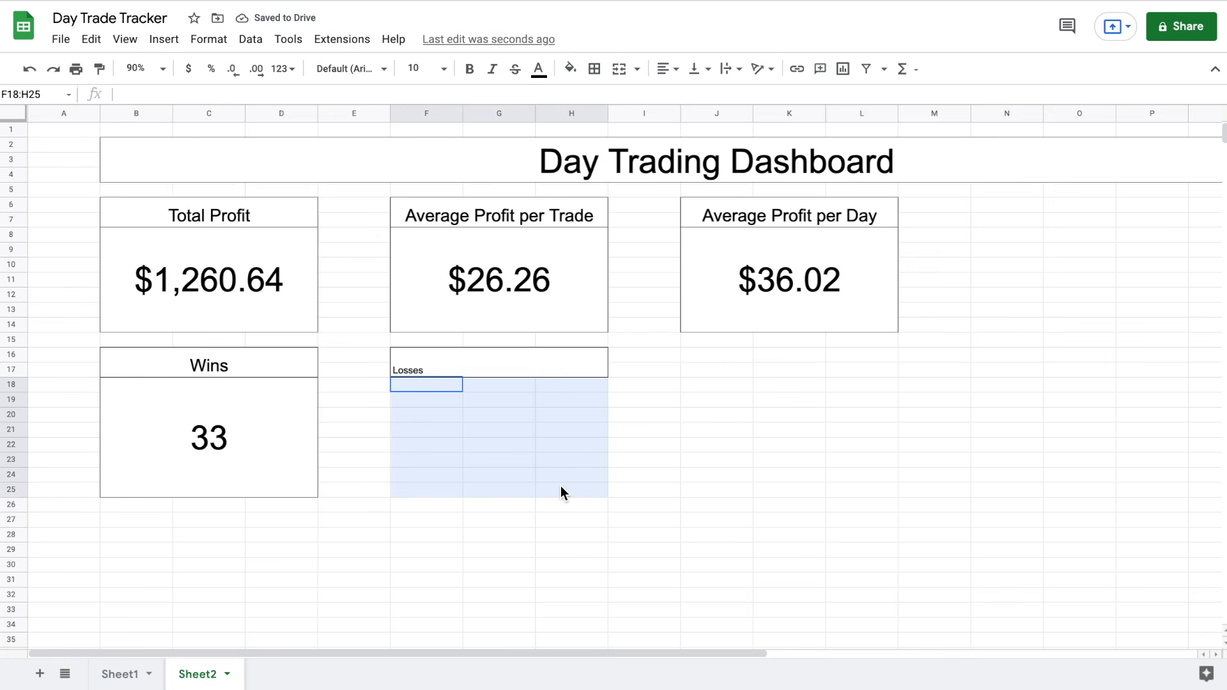
click(619, 69)
click(594, 68)
click(685, 100)
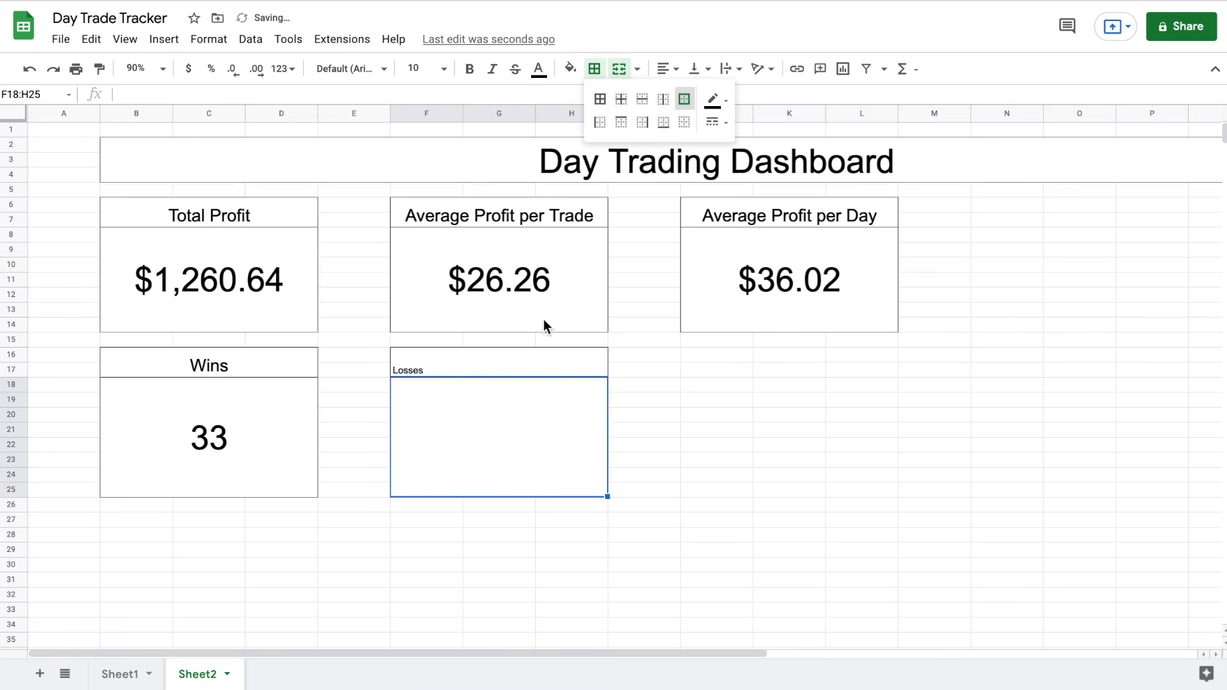
Set the Losses label's font size to 18 and center it horizontally
click(540, 364)
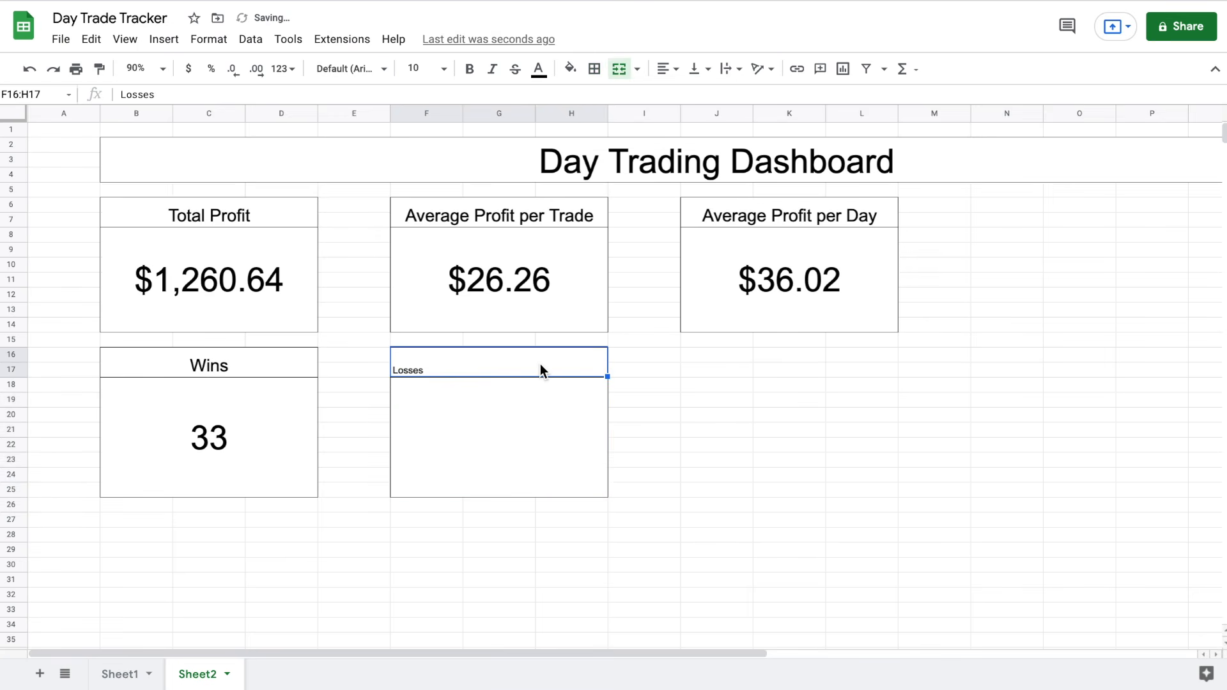
click(444, 69)
click(425, 300)
click(669, 79)
click(684, 95)
Copy the Wins formula into merged cell F18:H25 and change its criterion, giving =COUNTIF(Sheet1!G8:G76,"L")
click(552, 422)
click(251, 428)
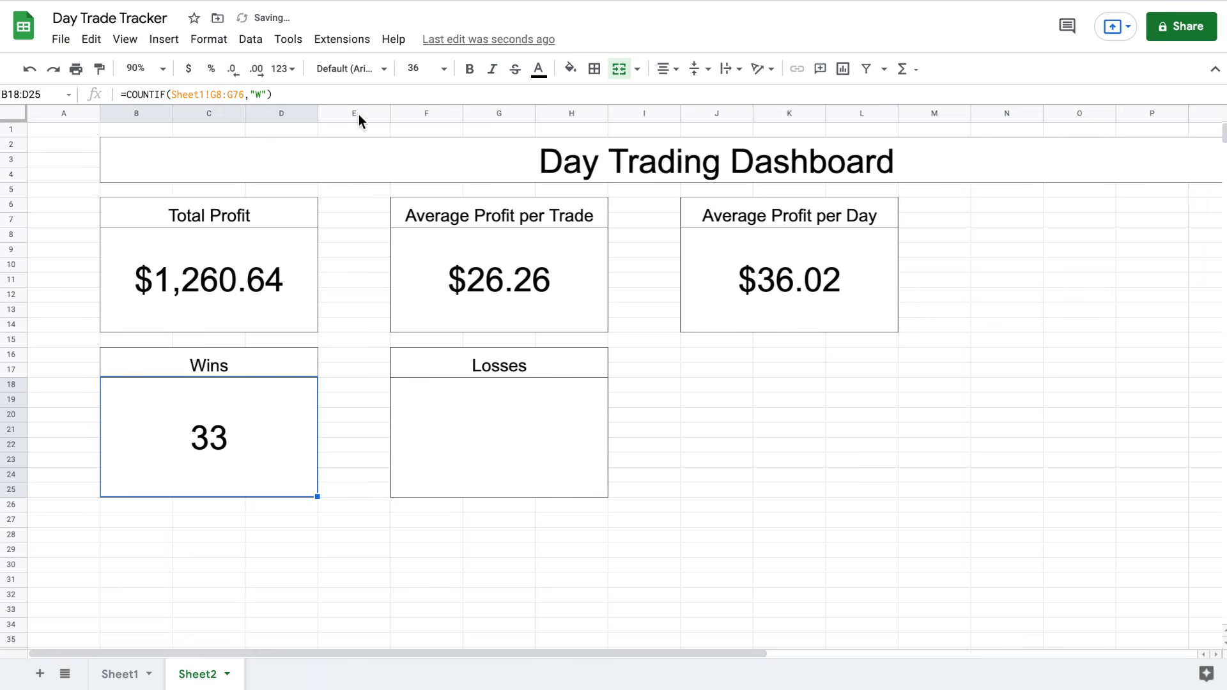
drag(323, 94, 117, 95)
key(ctrl+c)
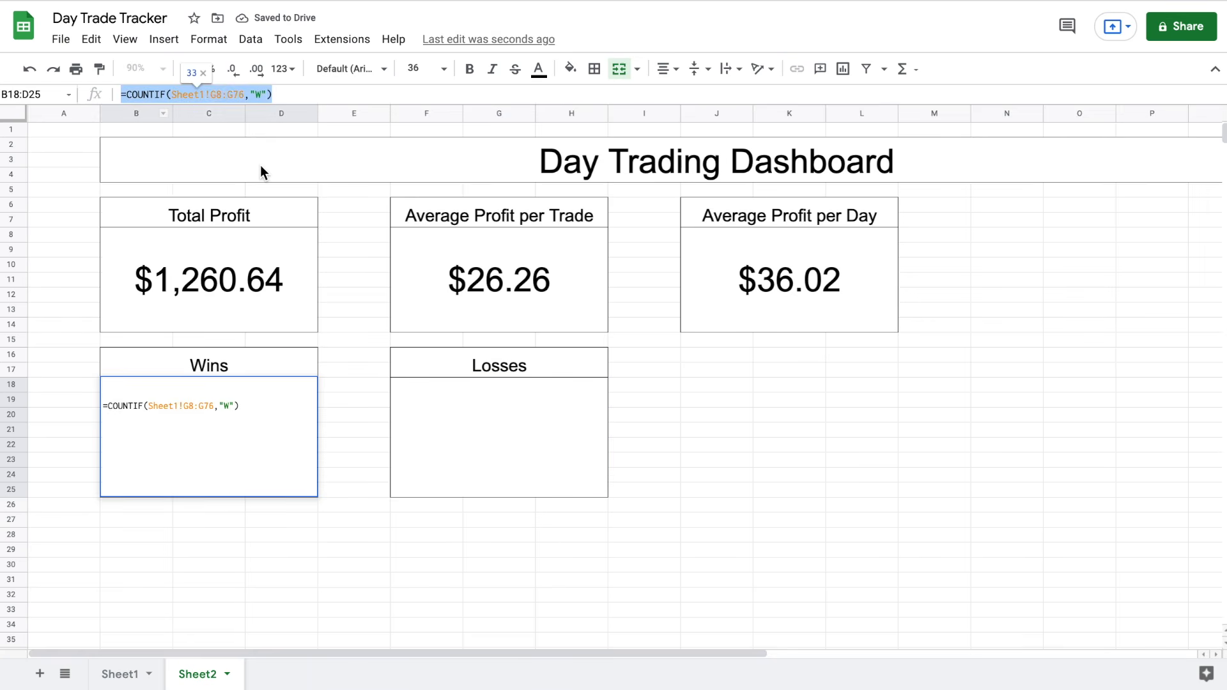
click(505, 402)
click(304, 94)
key(ctrl+v)
click(262, 95)
key(BackSpace)
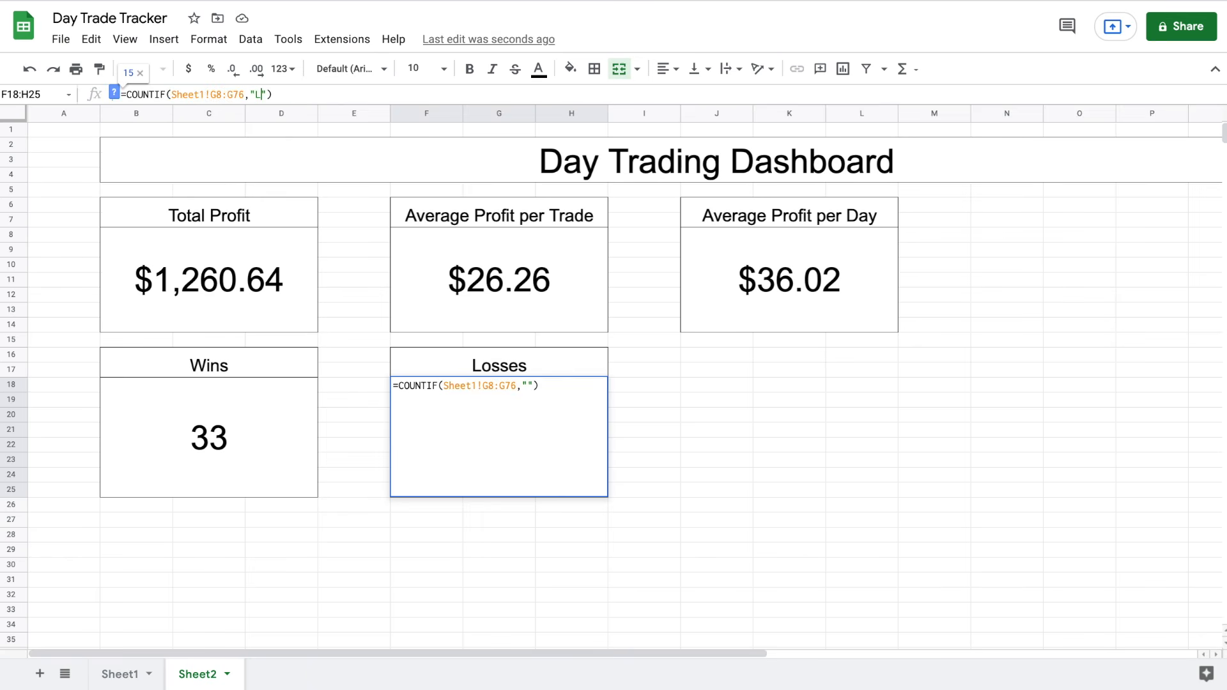
key(Return)
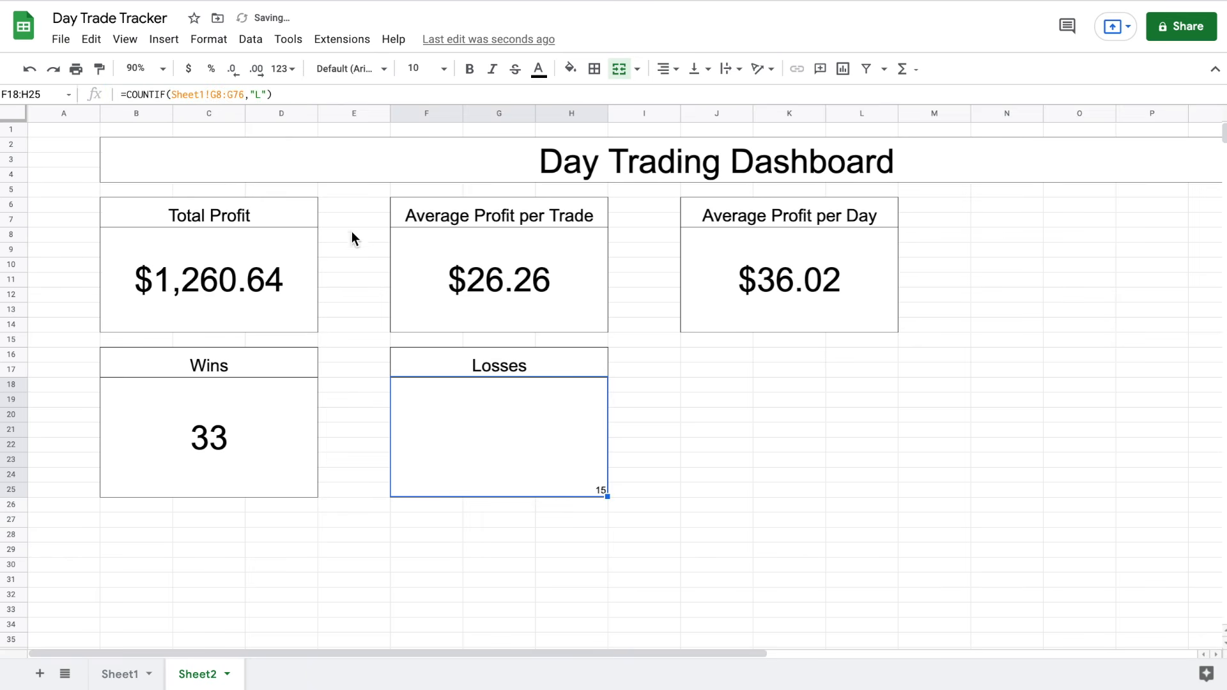
Center the Losses count horizontally and vertically and set its font size to 36
click(666, 69)
click(685, 97)
click(697, 70)
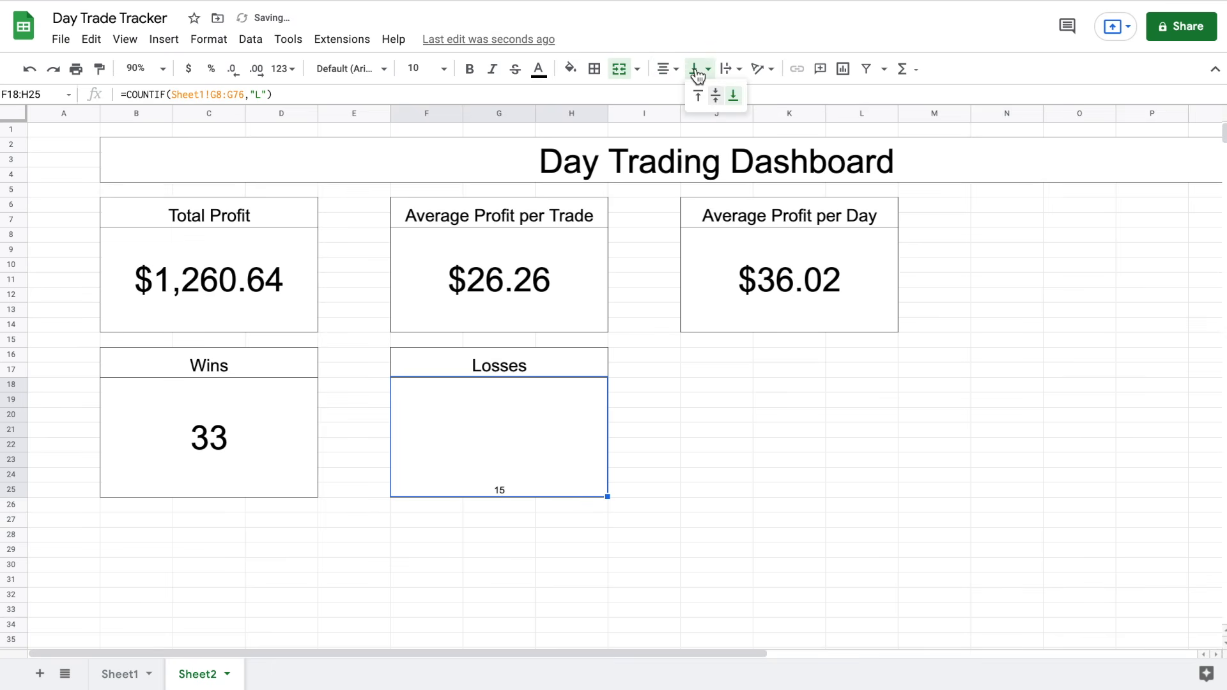
click(716, 96)
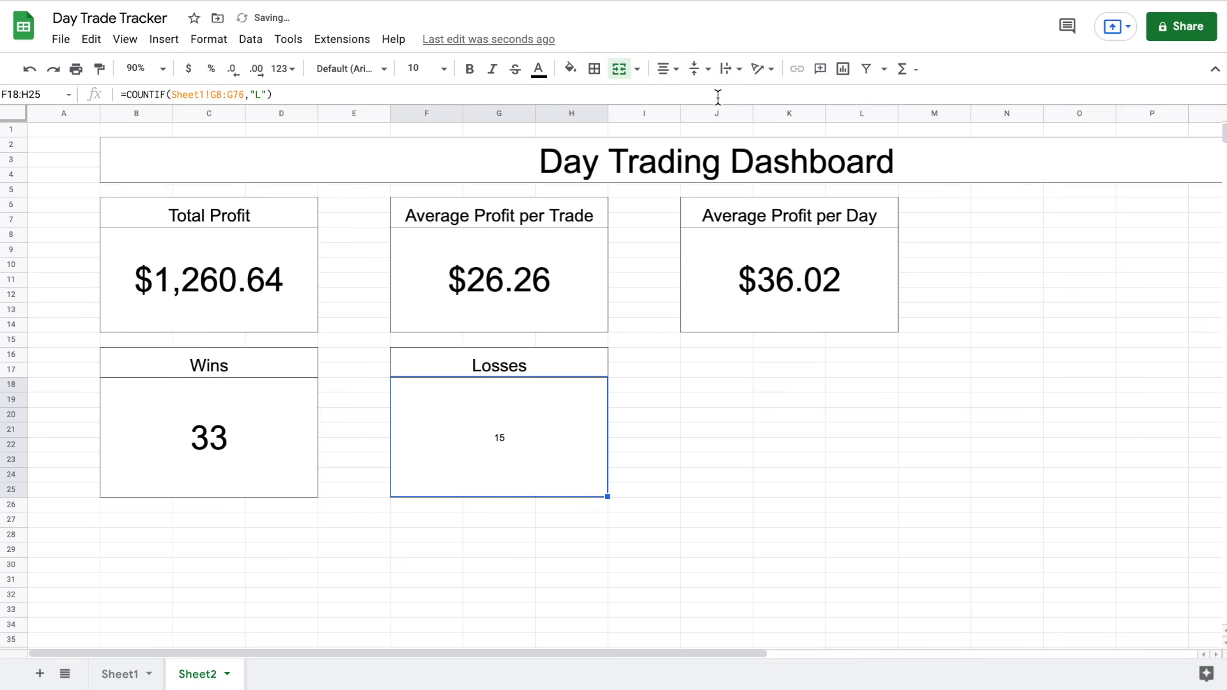
click(441, 68)
click(420, 349)
Merge cells J16:L17 and give the merged cell an outer border
drag(730, 357, 888, 371)
click(618, 69)
click(594, 68)
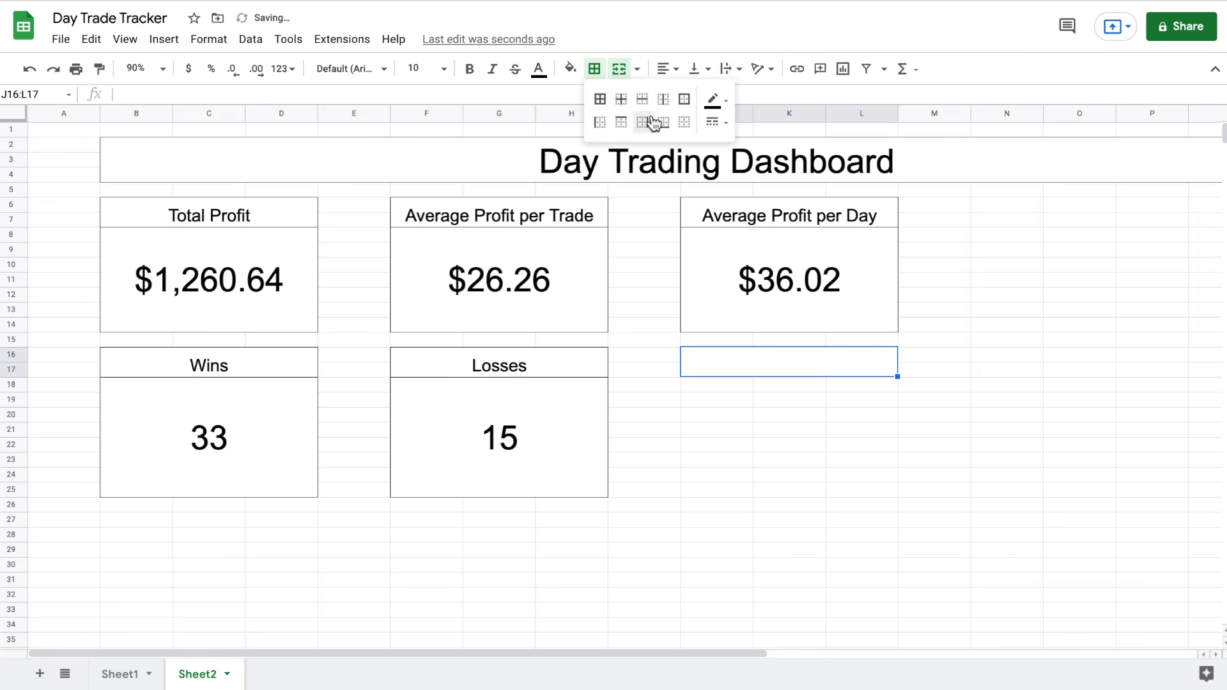
click(685, 101)
Enter the label Win Percentage in merged cell J16:L17
double_click(768, 356)
text(Win Percentage)
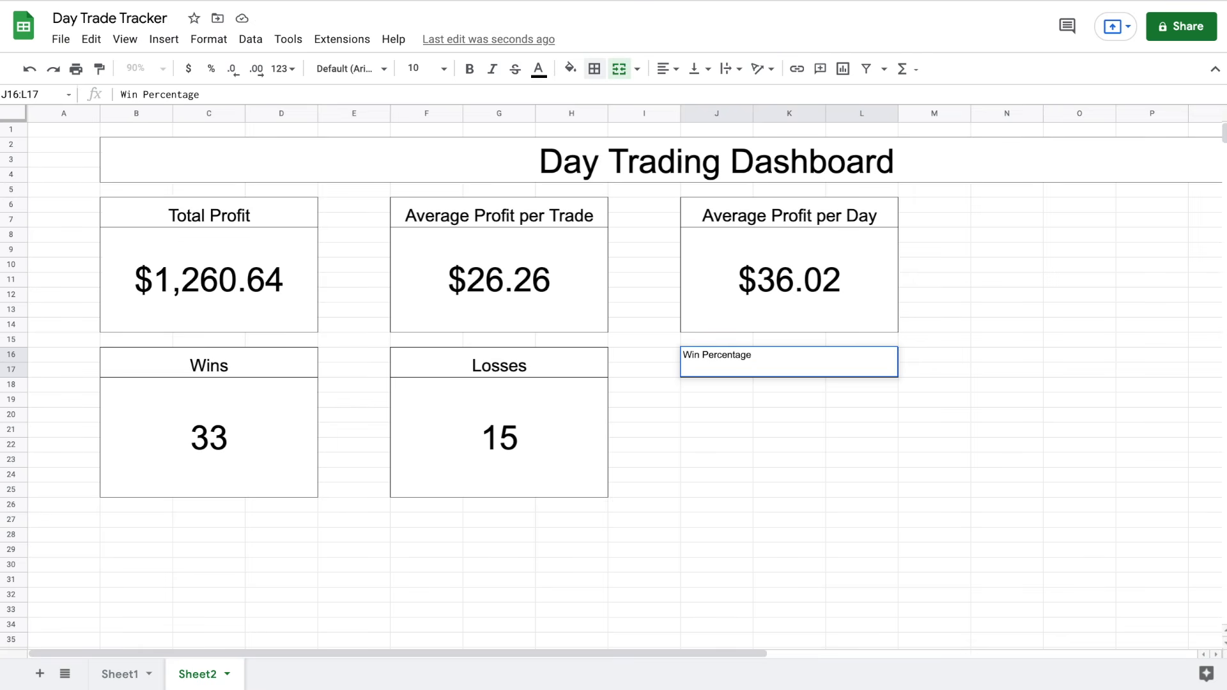
key(Return)
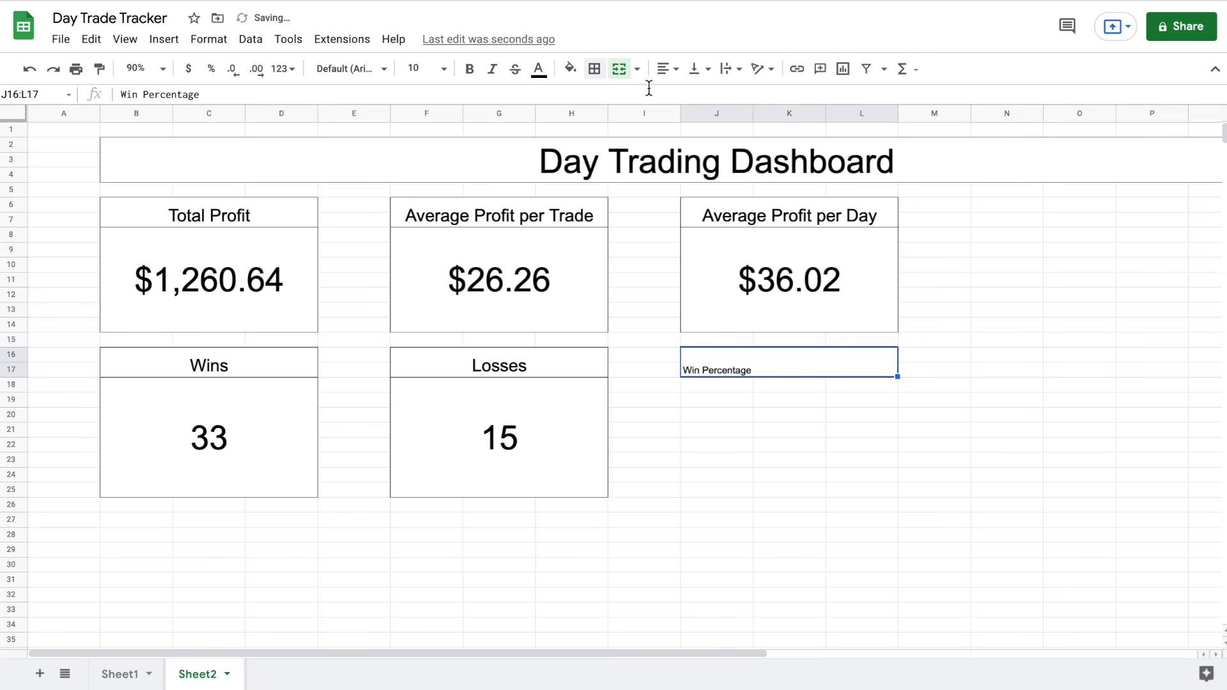
Center the Win Percentage label horizontally and set its font size to 18
click(668, 69)
click(686, 96)
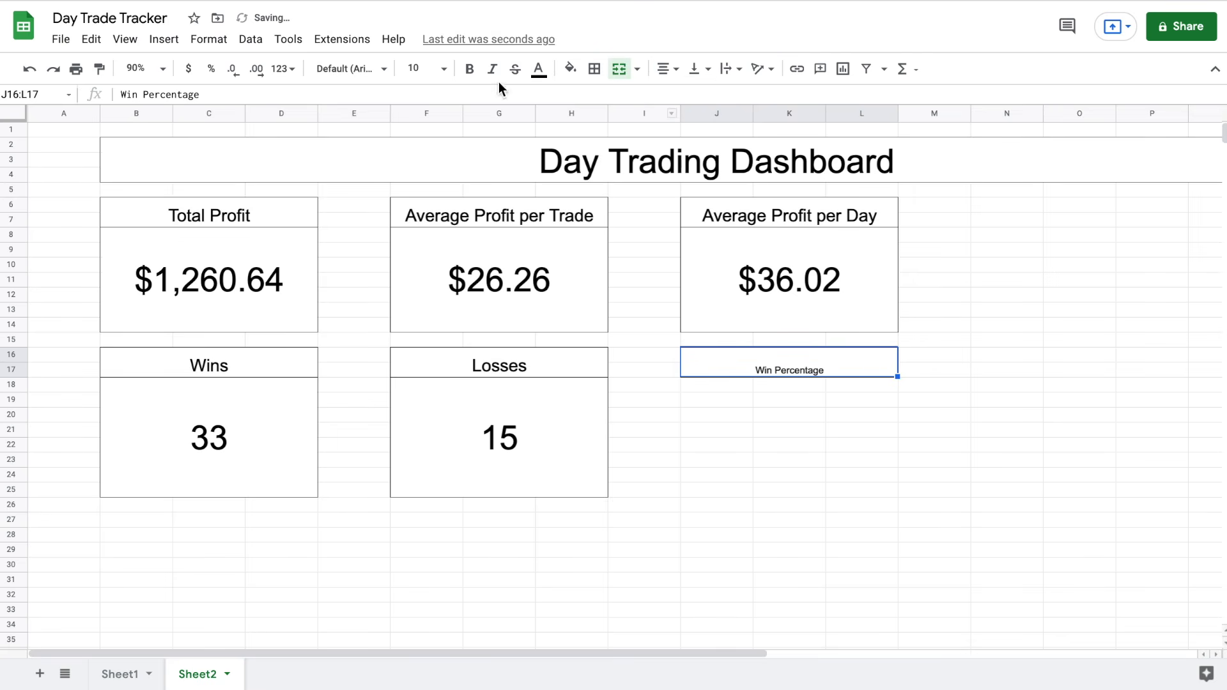
click(441, 69)
click(420, 299)
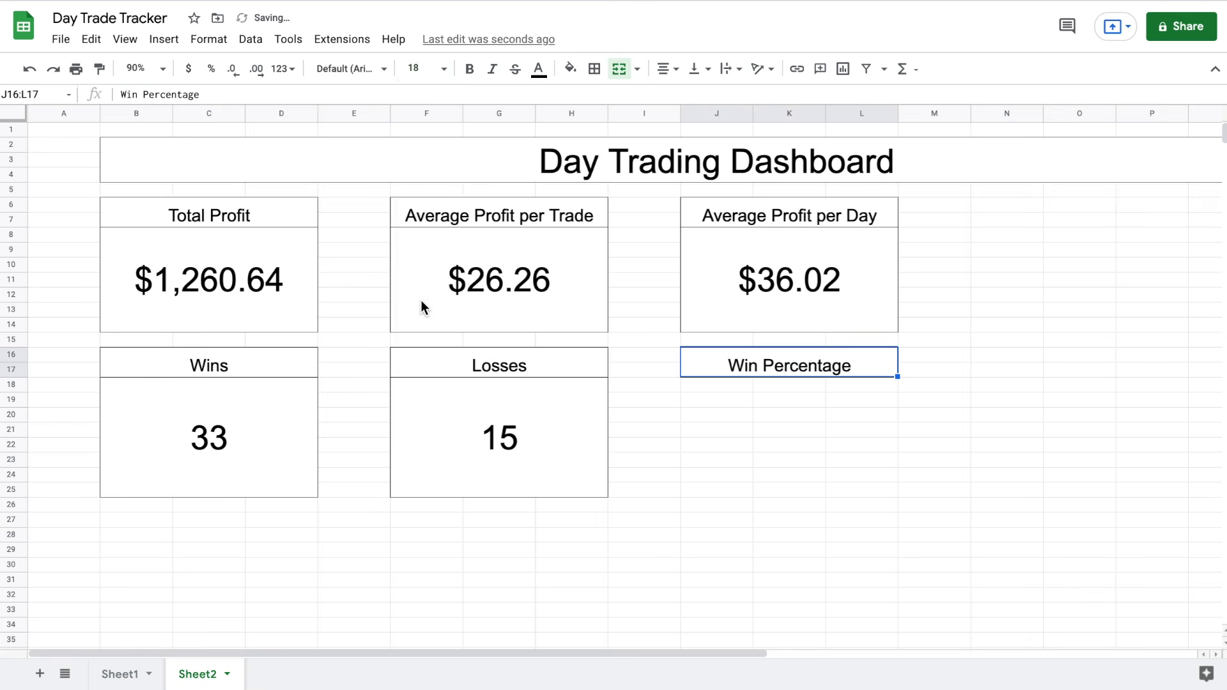
Merge cells J18:L25 below the Win Percentage label and give the merged cell an outer border
drag(717, 384, 853, 494)
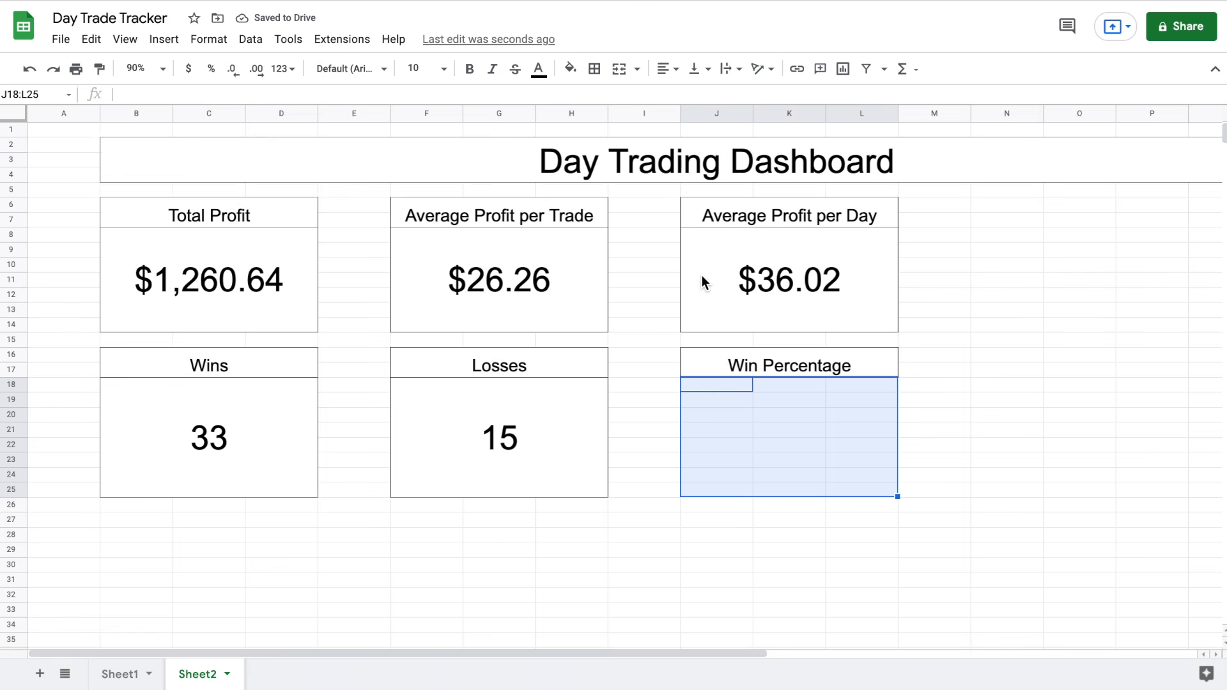
click(618, 68)
click(594, 68)
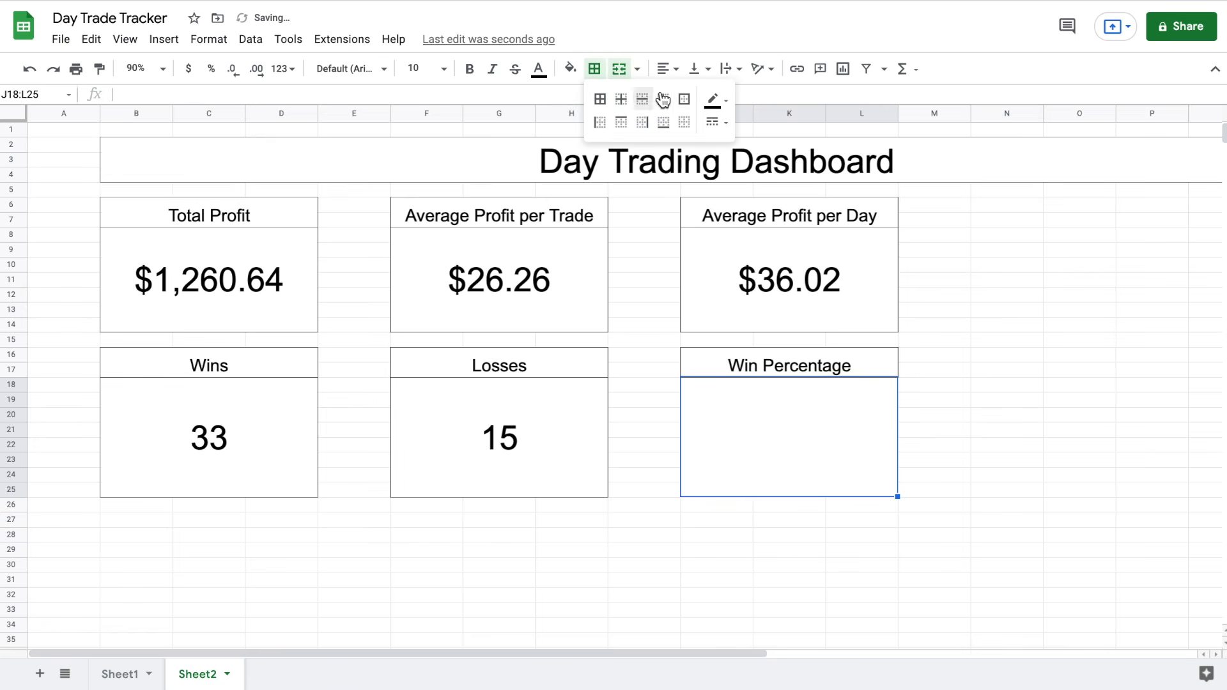
click(685, 101)
Enter the formula =B18/(B18+F18) in merged cell J18:L25 to calculate the share of winning trades
double_click(774, 408)
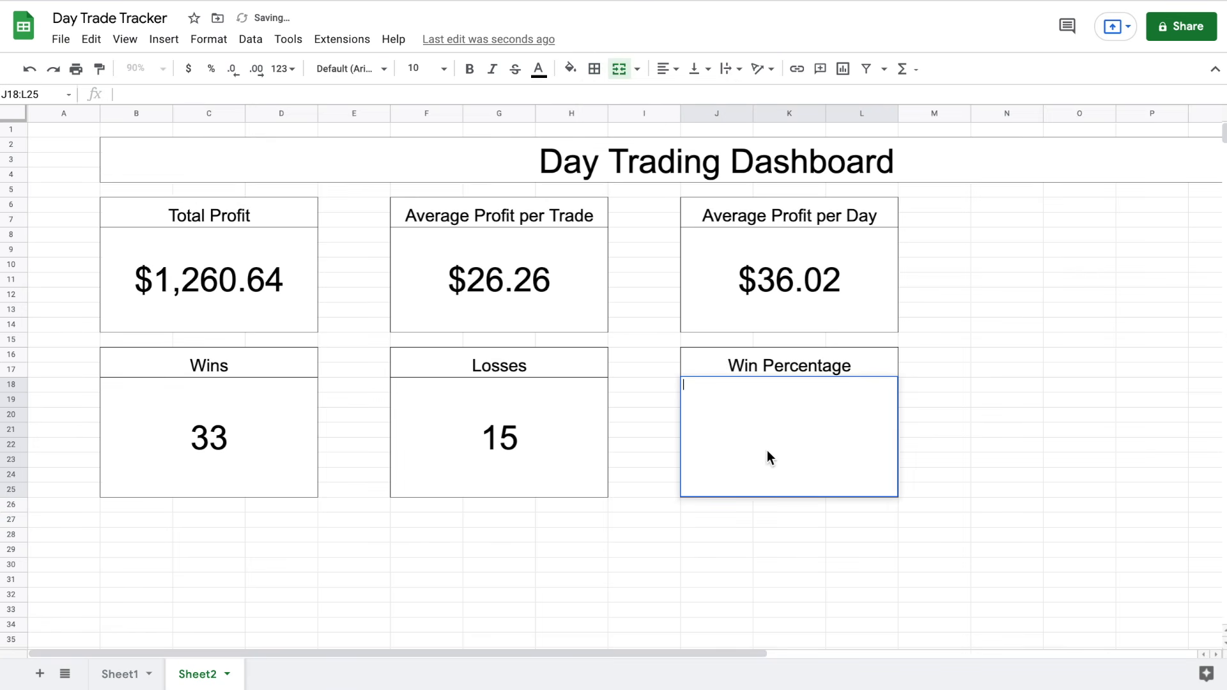
text(=)
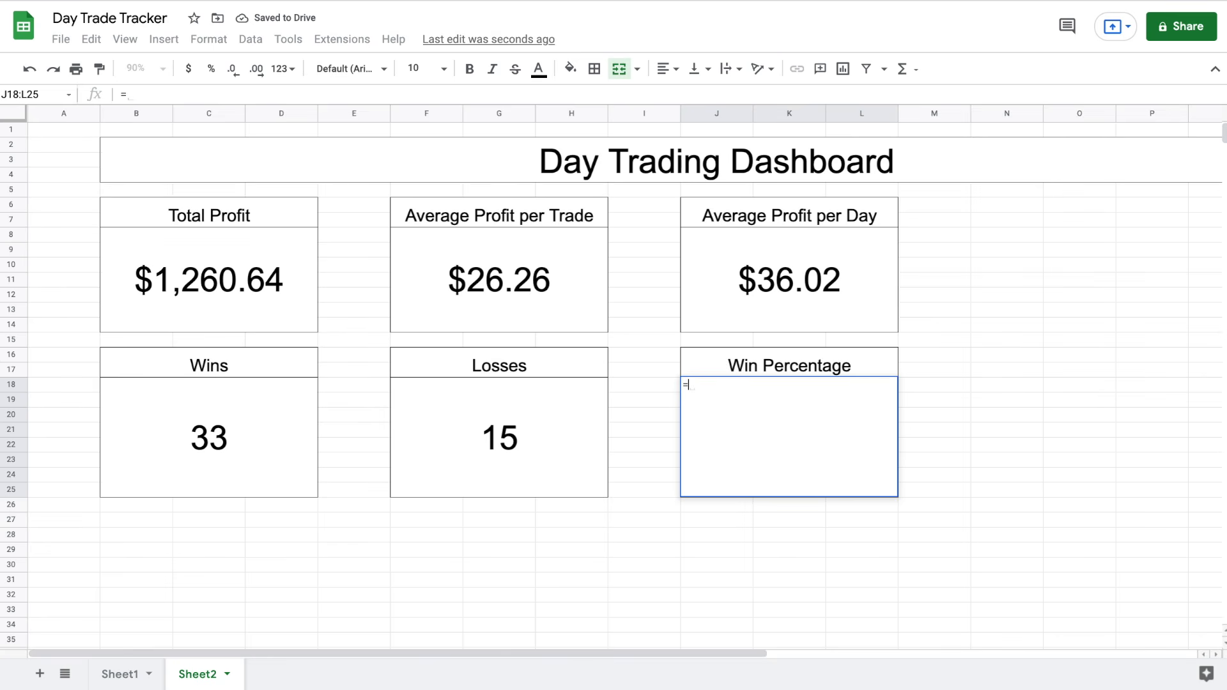
text(()
click(293, 426)
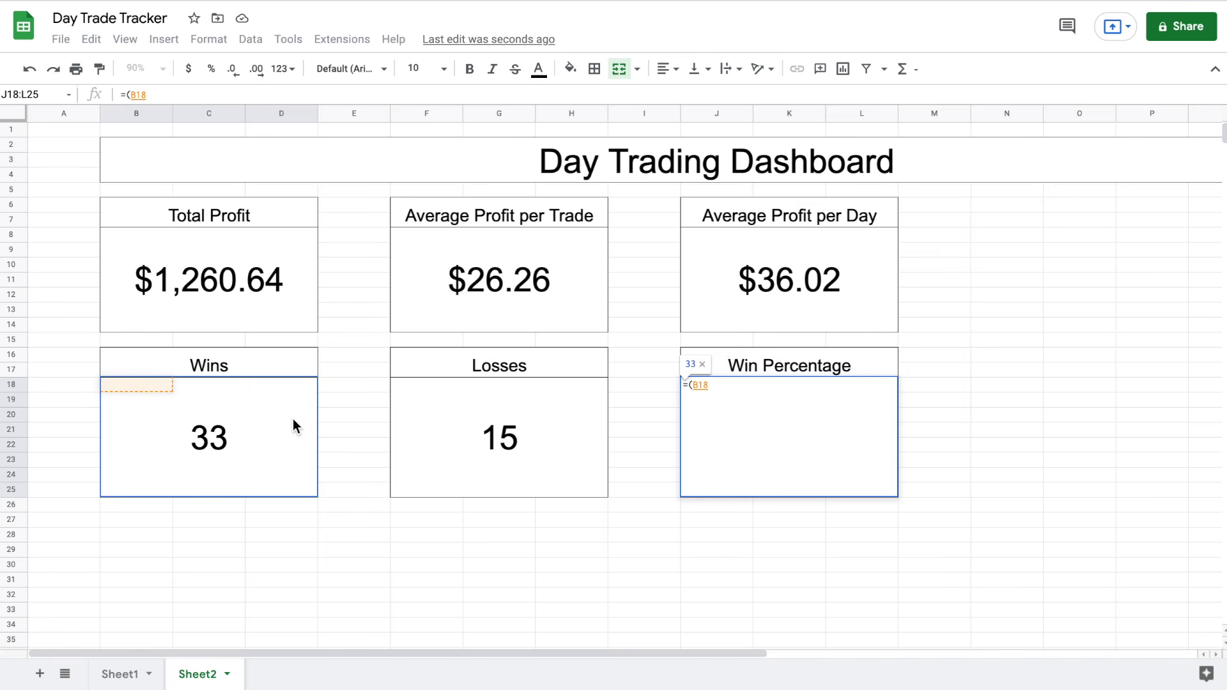
key(BackSpace)
key(BackSpace)
key(BackSpace)
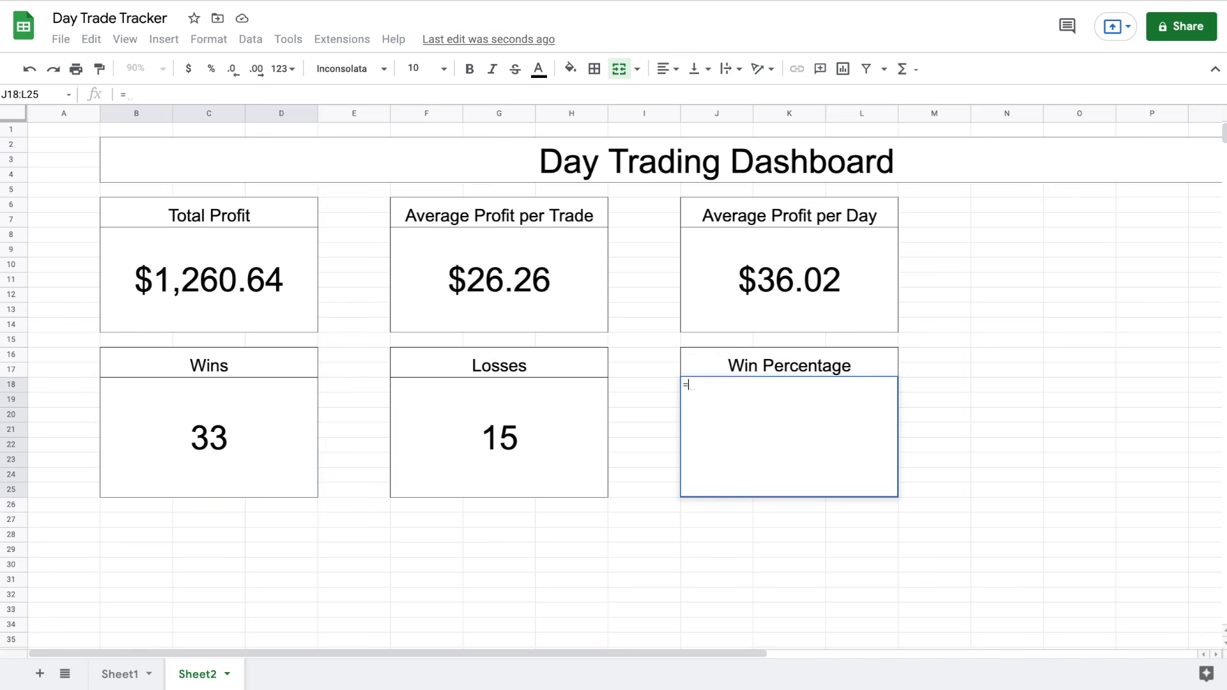
click(236, 428)
text(/()
click(277, 435)
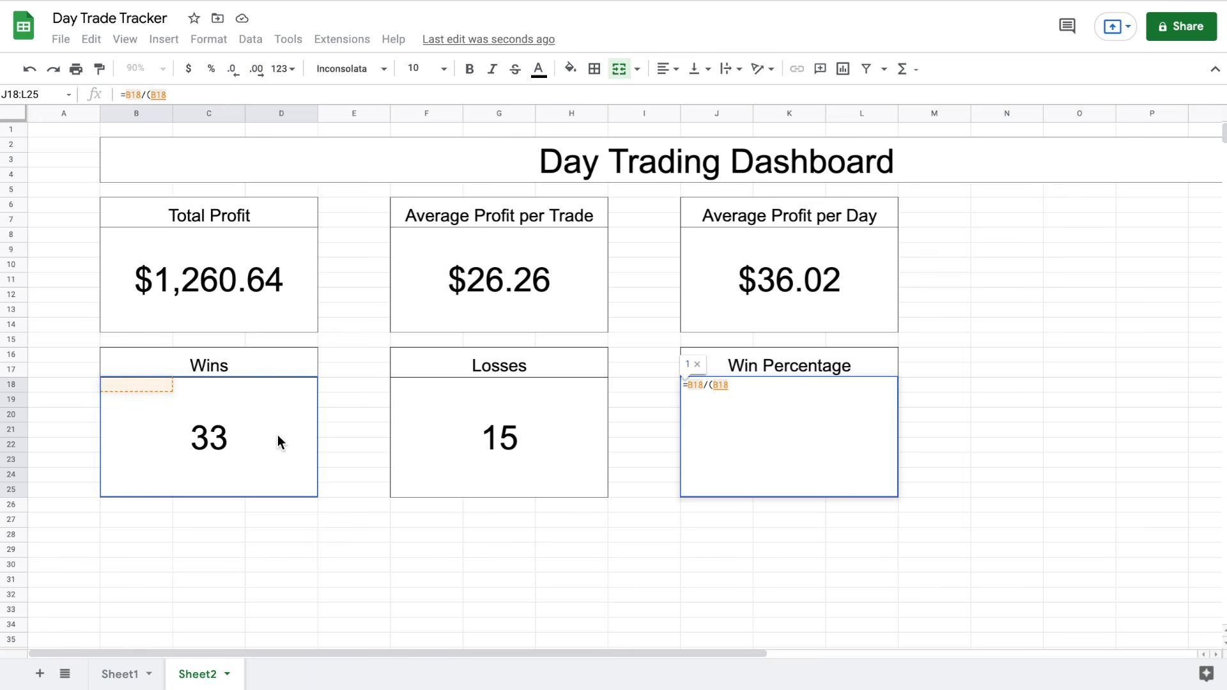
text(+)
click(505, 446)
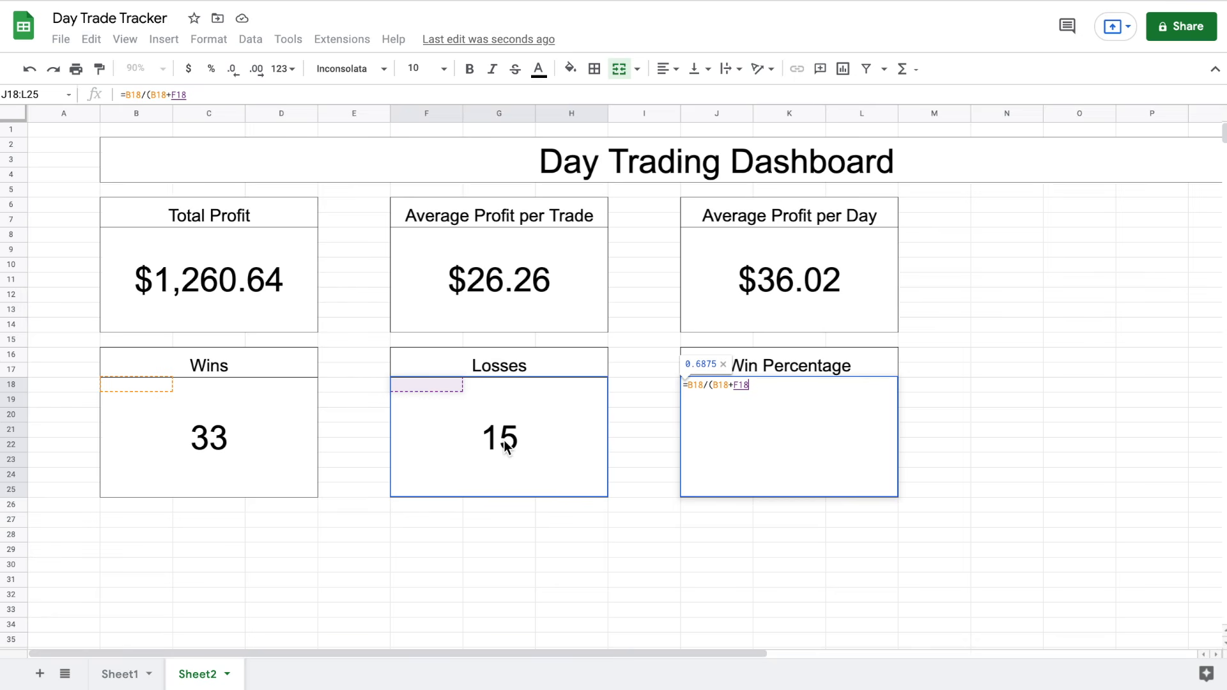
text())
key(Return)
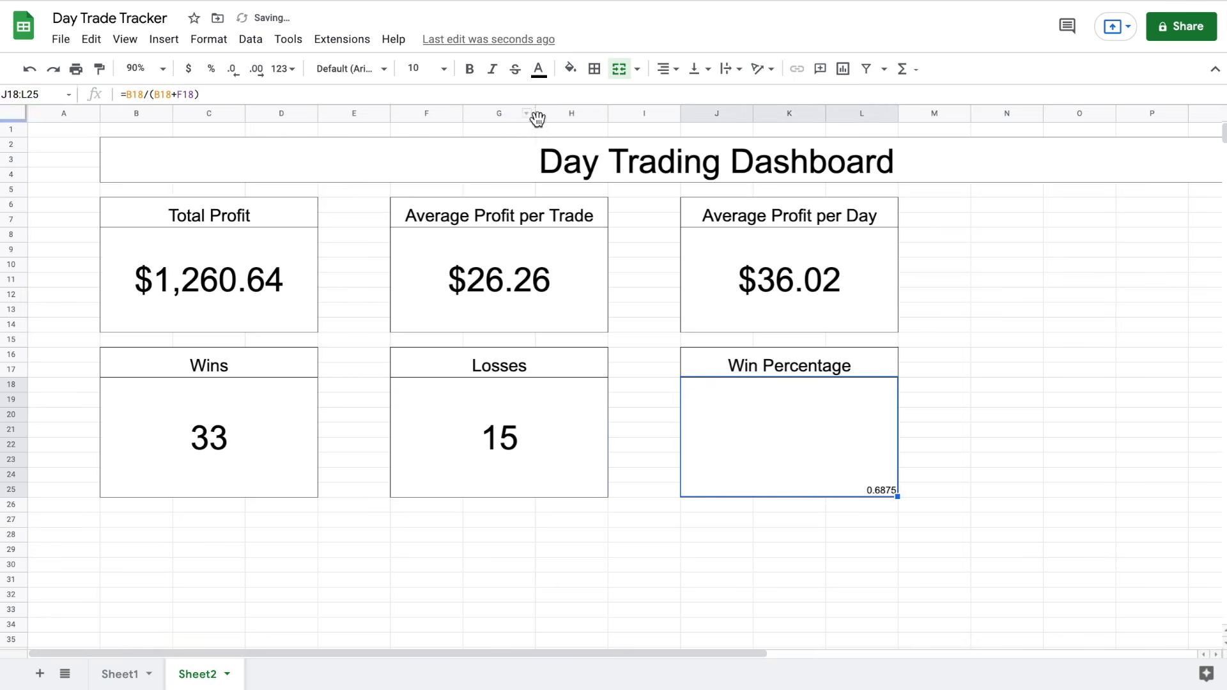
Format the Win Percentage value as a percent at font size 36, centered horizontally and vertically
click(665, 68)
click(684, 95)
click(696, 68)
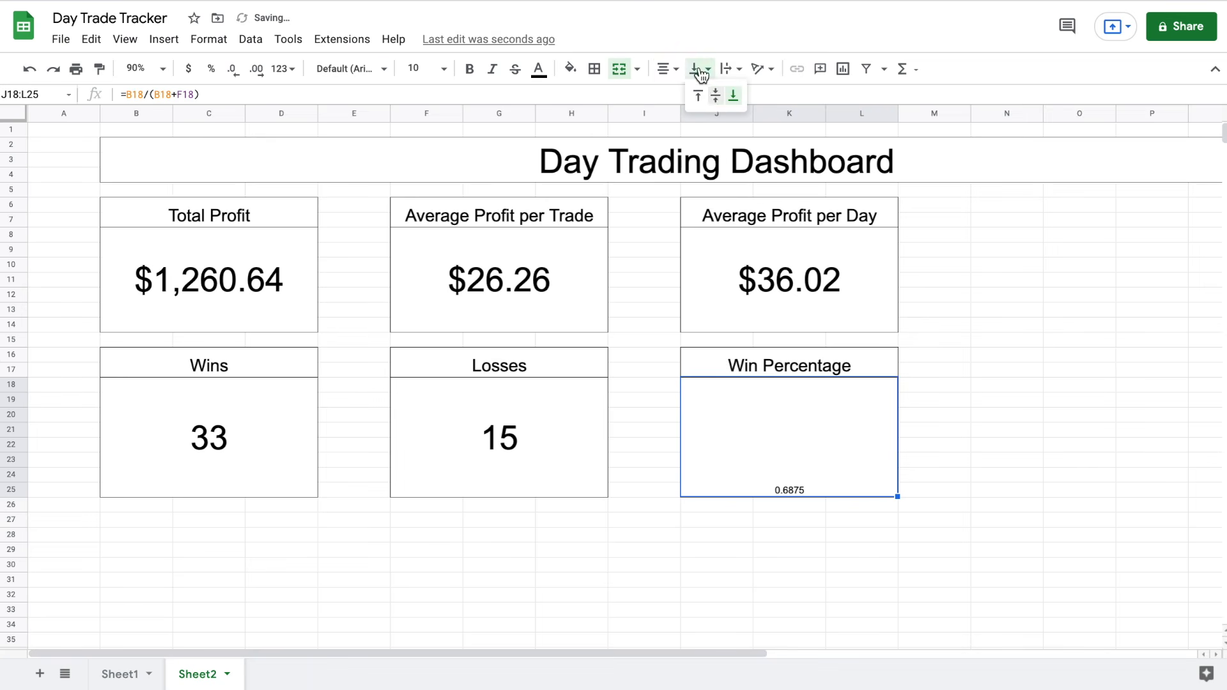
click(710, 95)
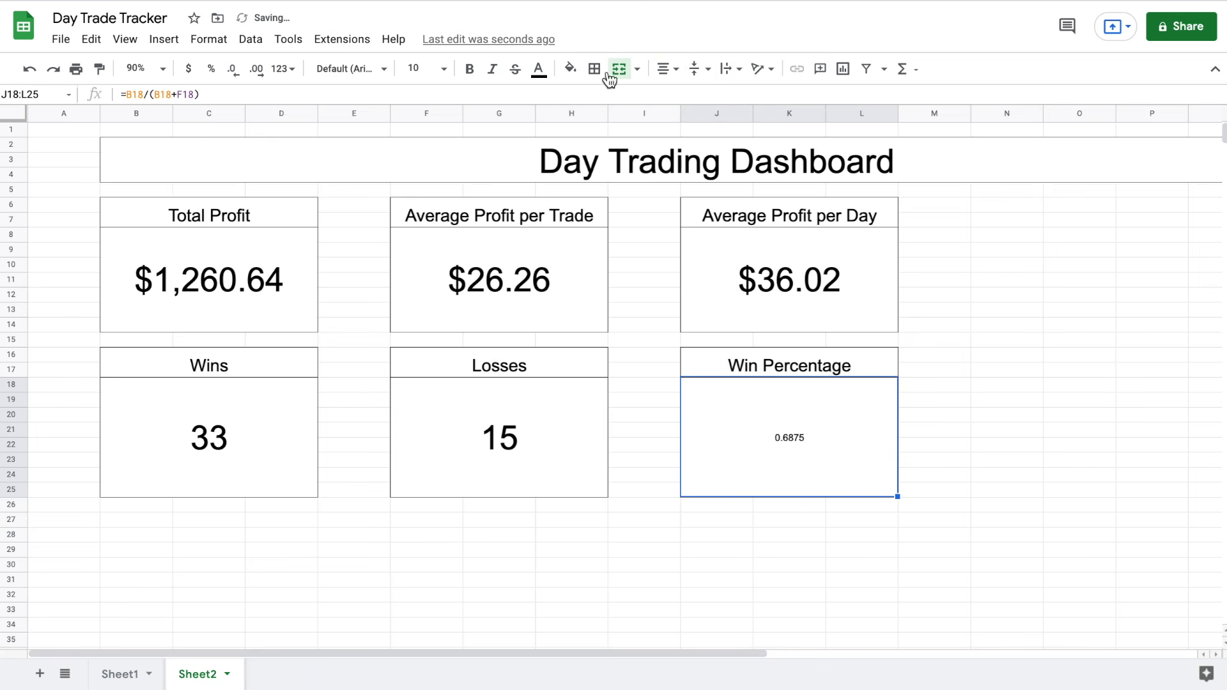
click(443, 69)
click(416, 353)
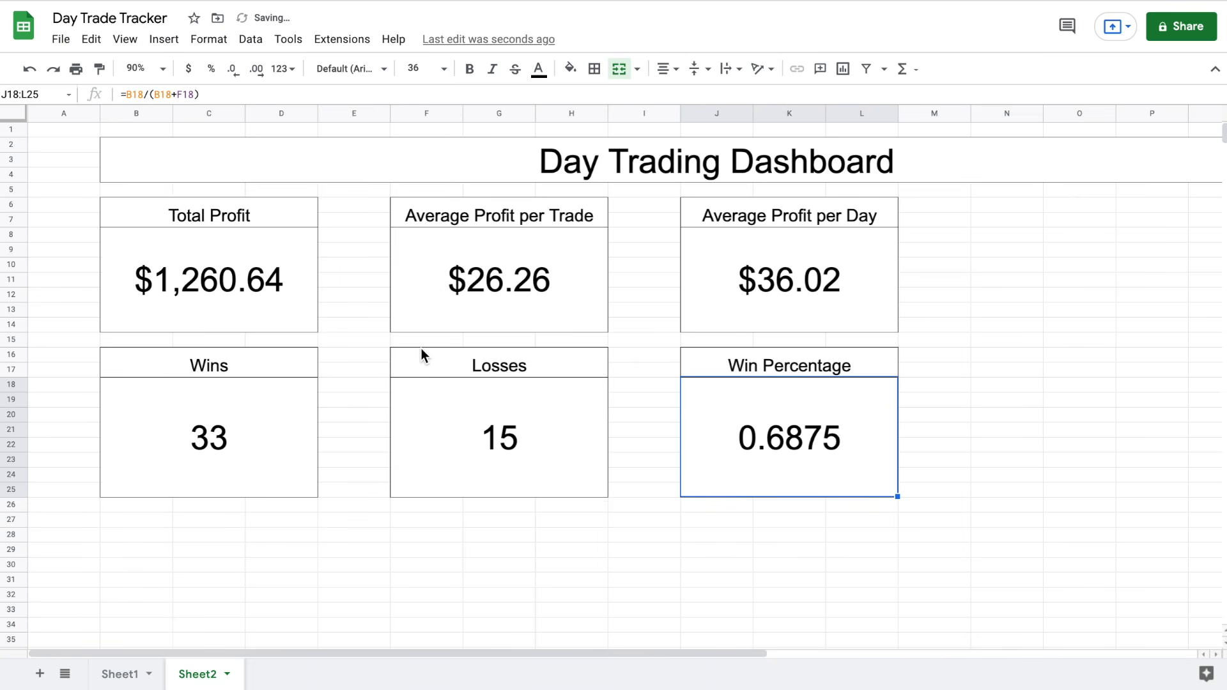
click(211, 69)
click(955, 294)
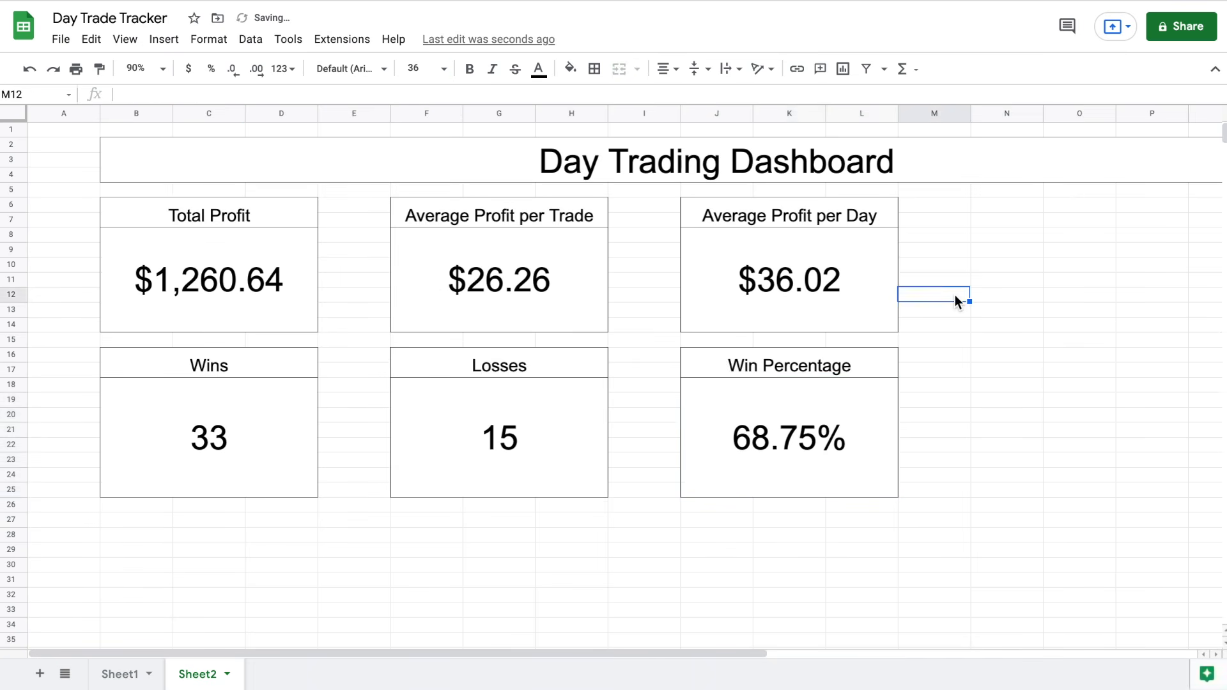
Insert a column chart on Sheet1 from the month names in N8:N19 and the monthly totals in M8:M19
scroll(521, 414, down, 1)
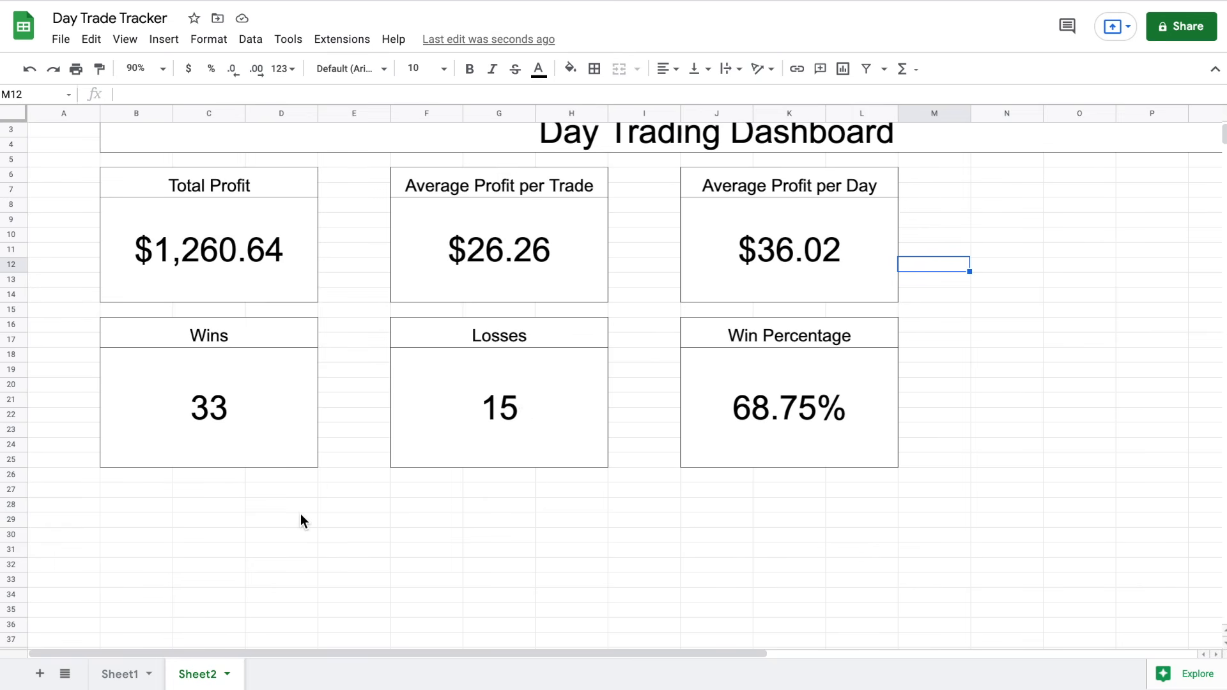
click(115, 671)
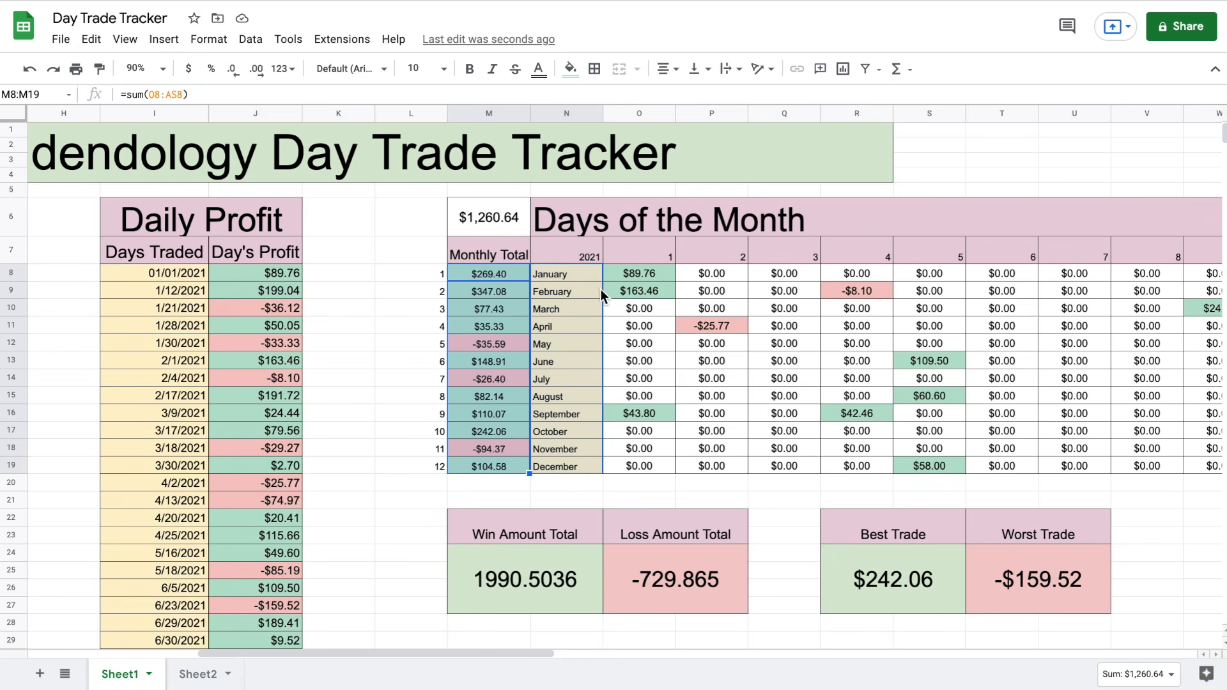
click(575, 275)
drag(576, 274, 571, 465)
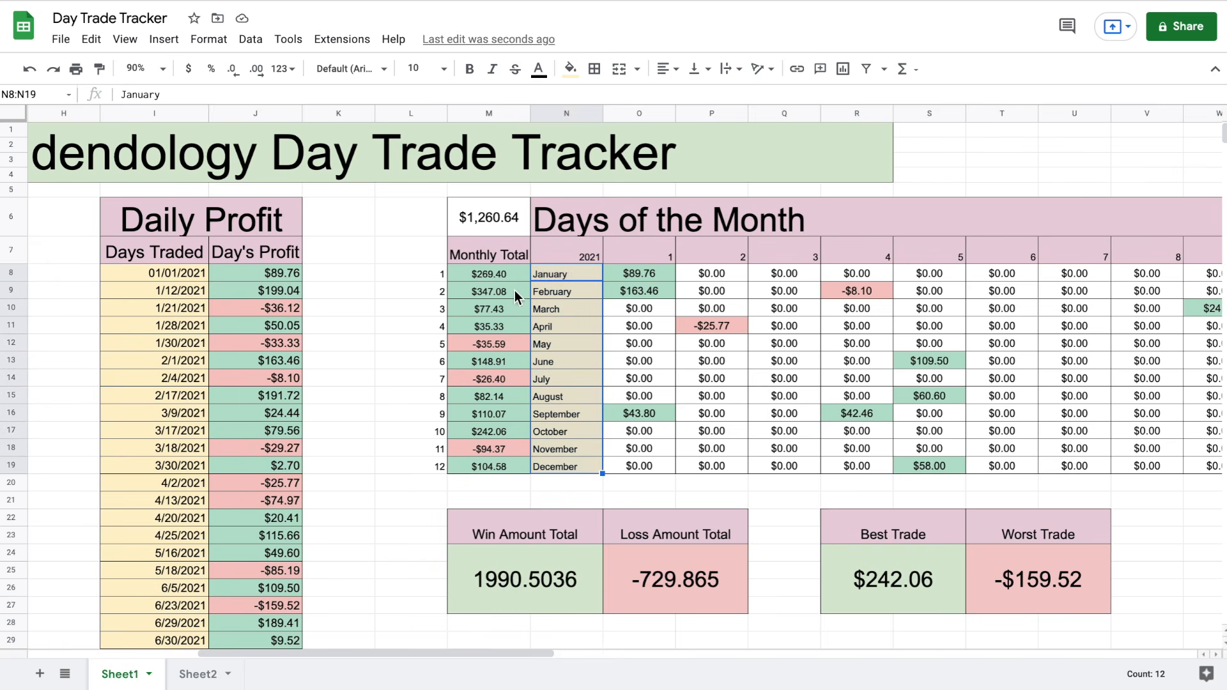
drag(501, 274, 496, 465)
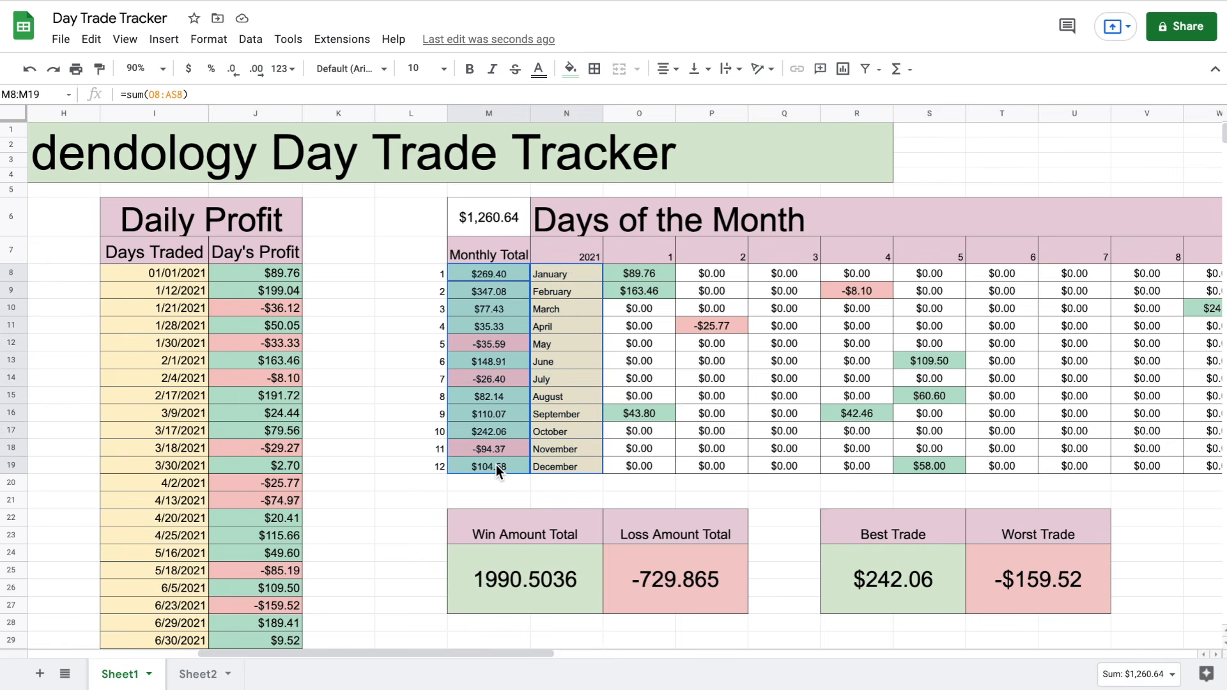
click(164, 39)
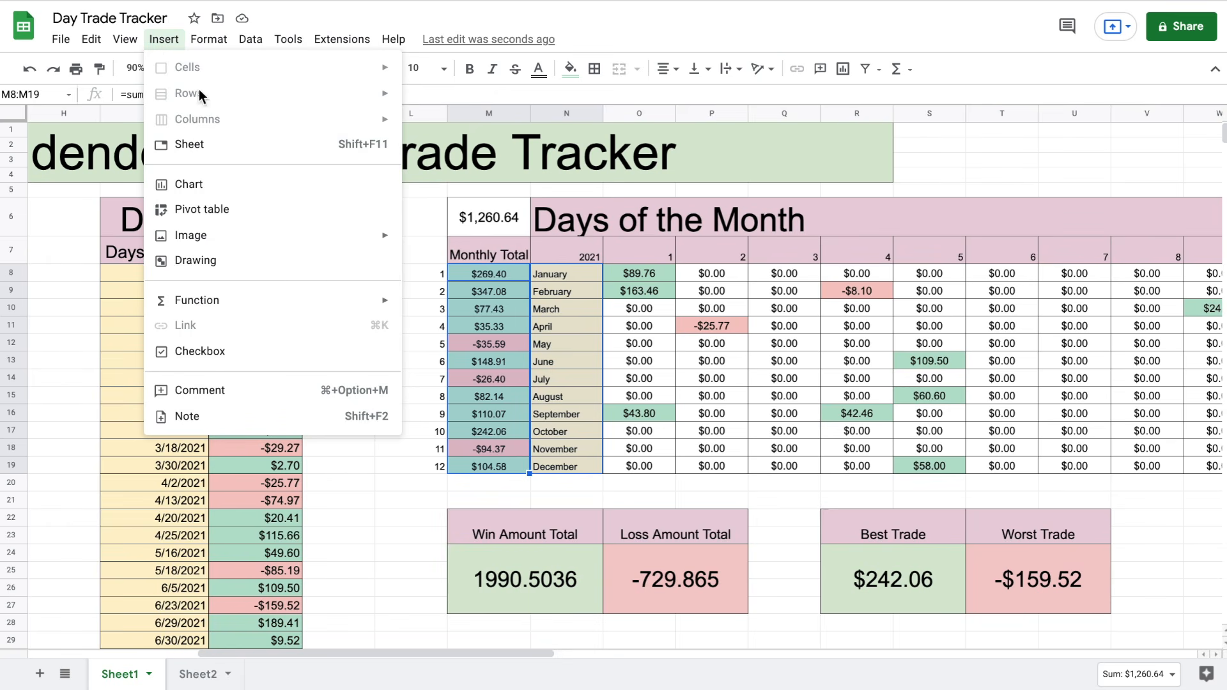
click(231, 190)
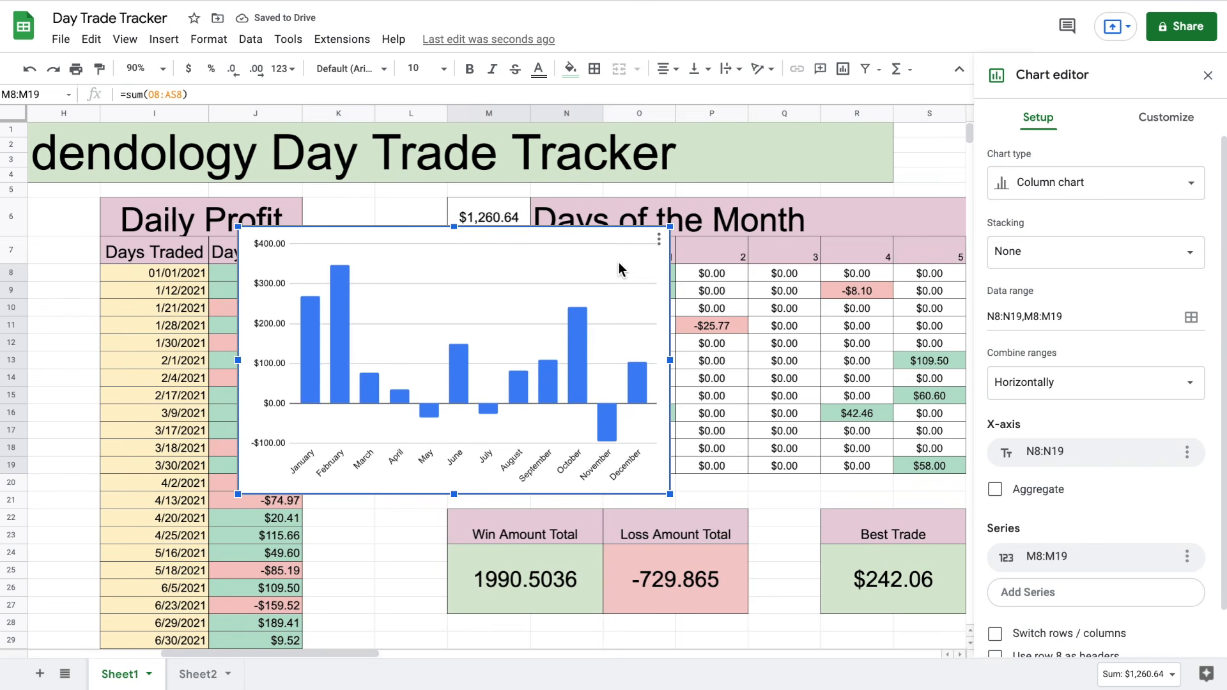
Copy the monthly totals chart to Sheet2 and place it below the Wins box with its upper-left corner at B27
click(198, 674)
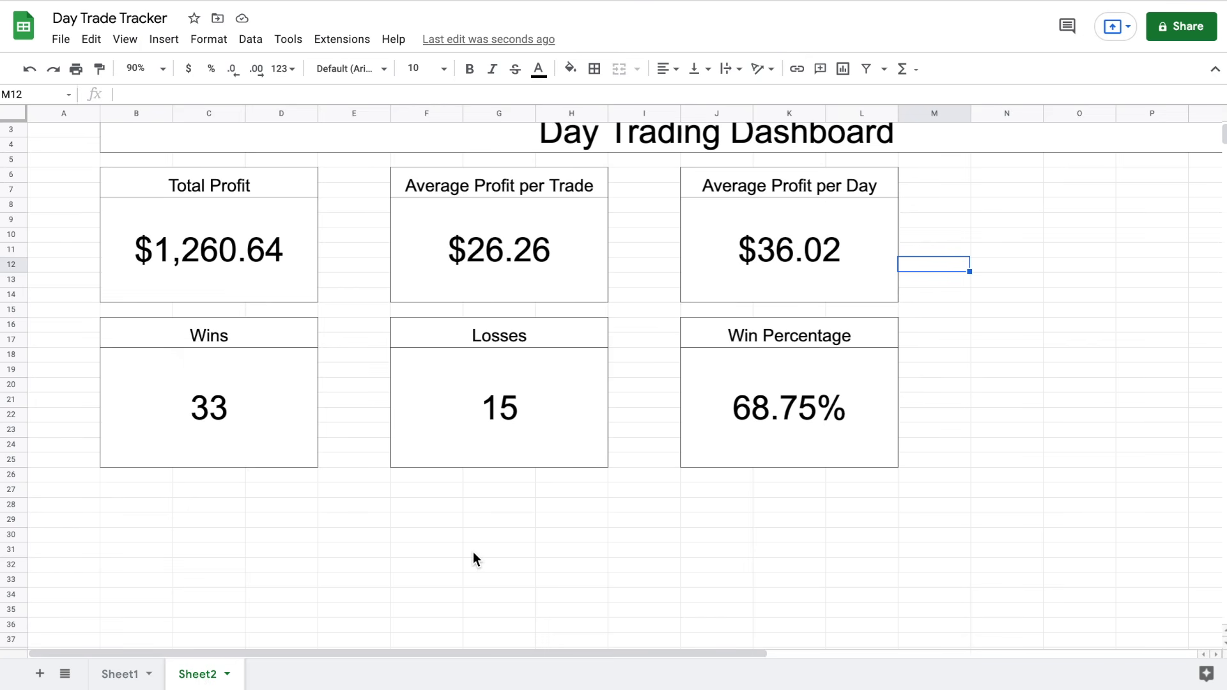
key(ctrl+v)
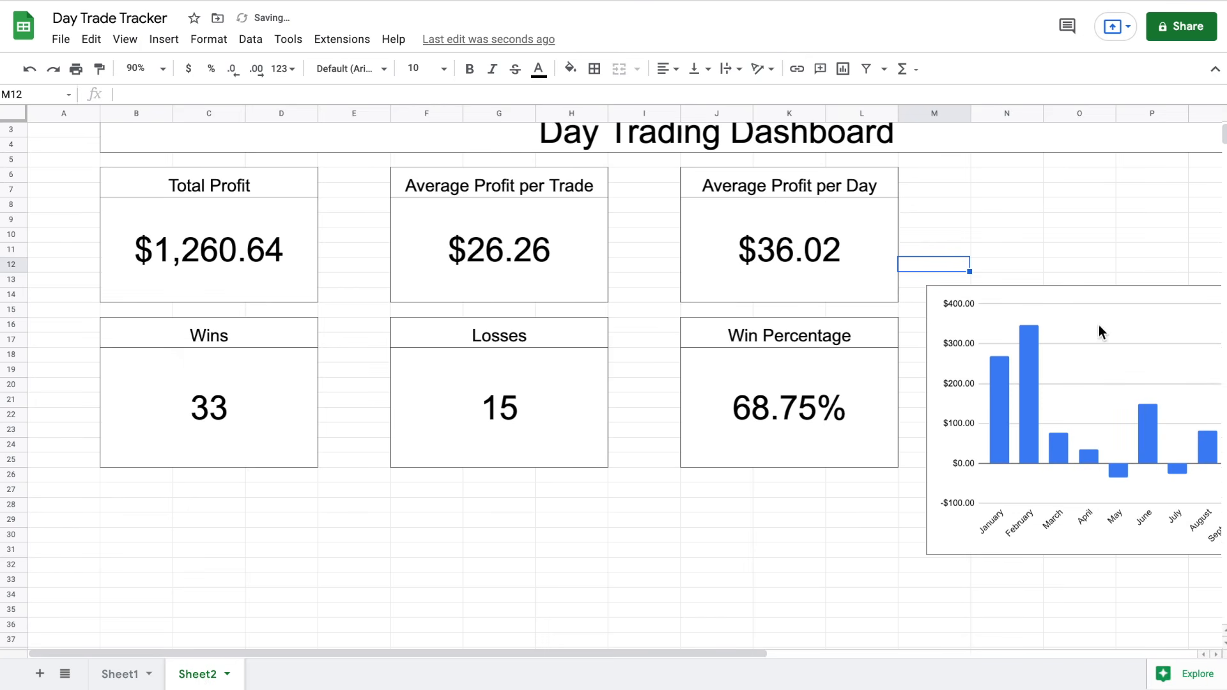
drag(1098, 325, 211, 534)
scroll(215, 540, down, 2)
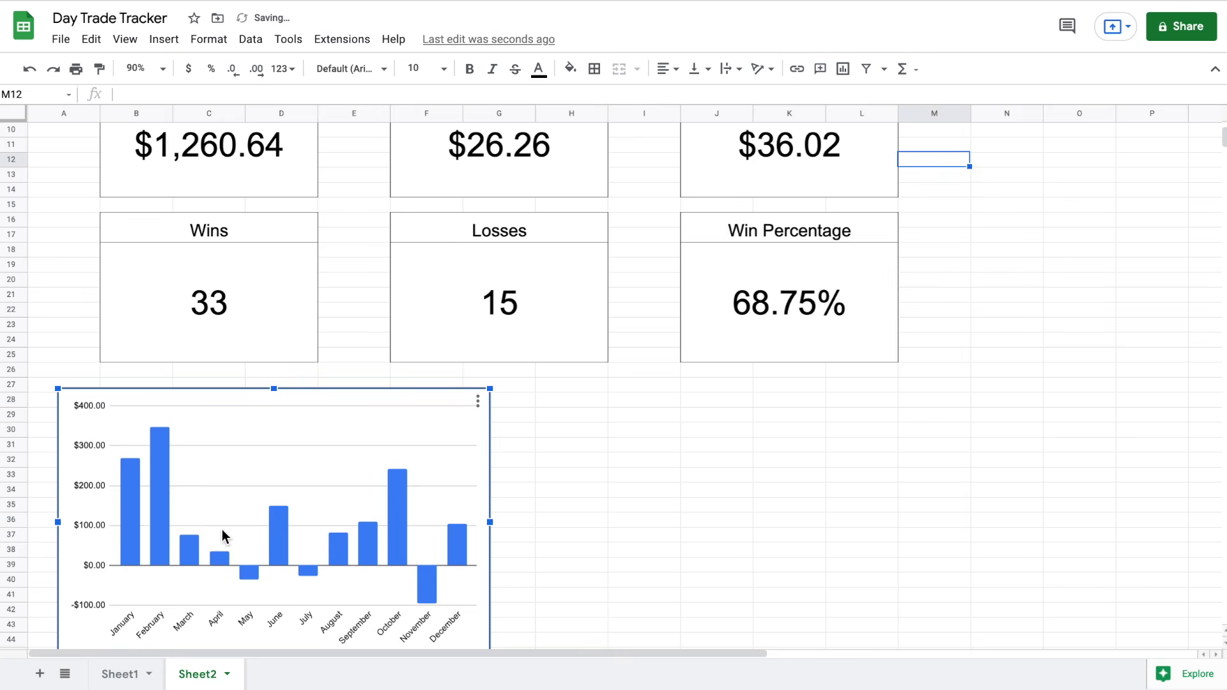
scroll(676, 469, down, 3)
drag(349, 303, 403, 296)
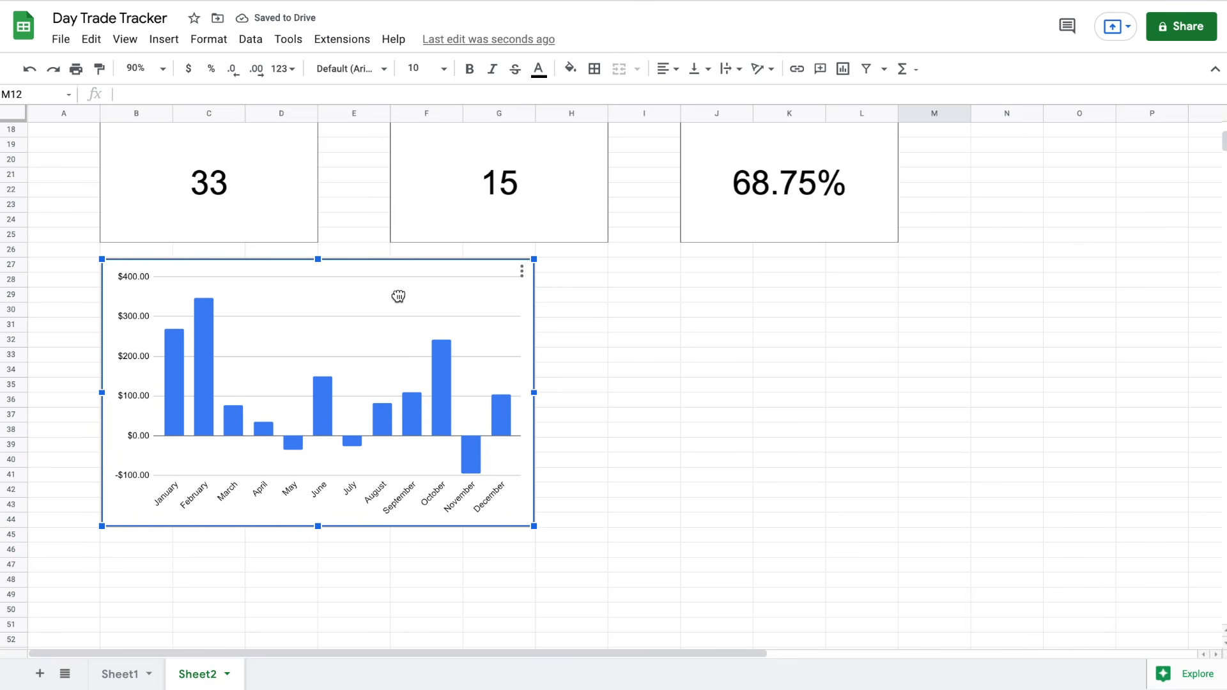
Resize the monthly chart to span columns B through L and rows 27 through 47
drag(534, 528, 604, 571)
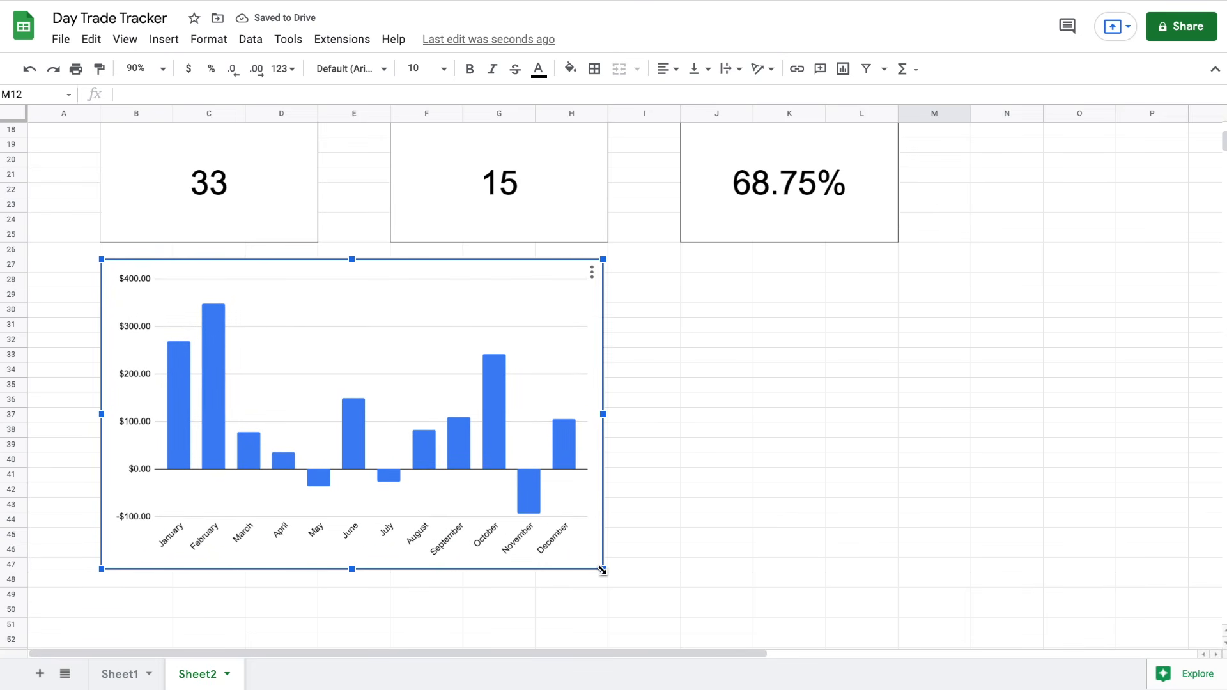
drag(607, 413, 616, 414)
drag(804, 413, 897, 412)
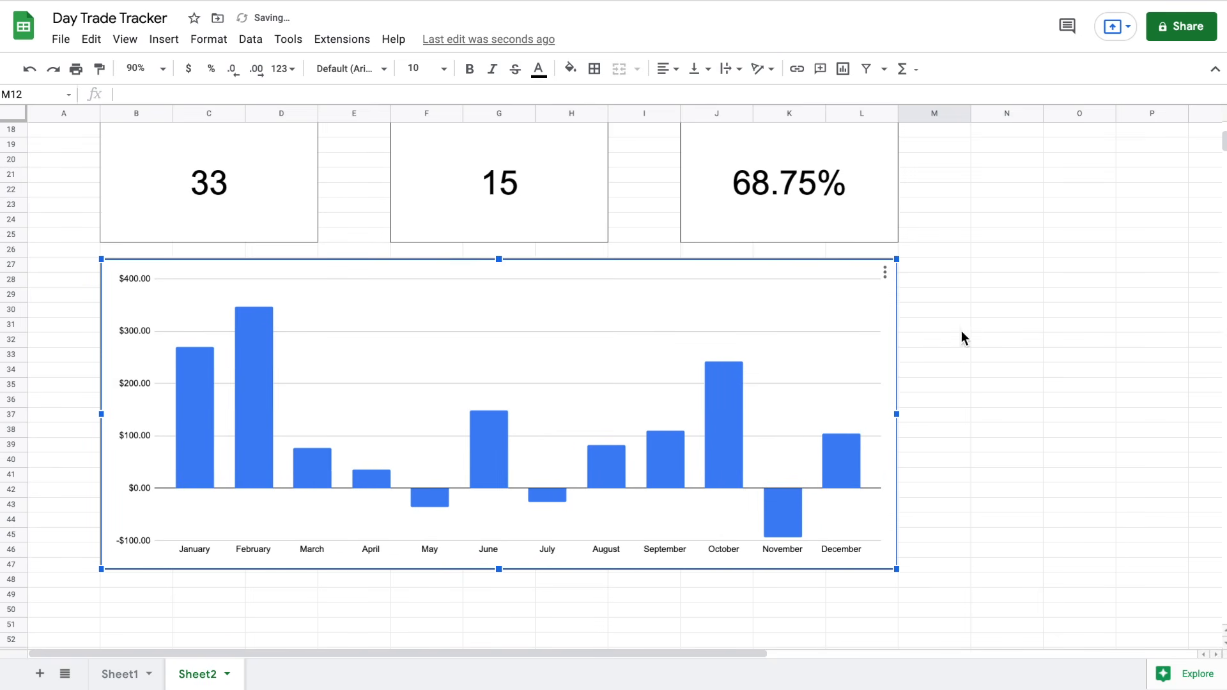
Give the monthly column chart the title Monthly Gain
click(966, 311)
click(660, 310)
right_click(657, 306)
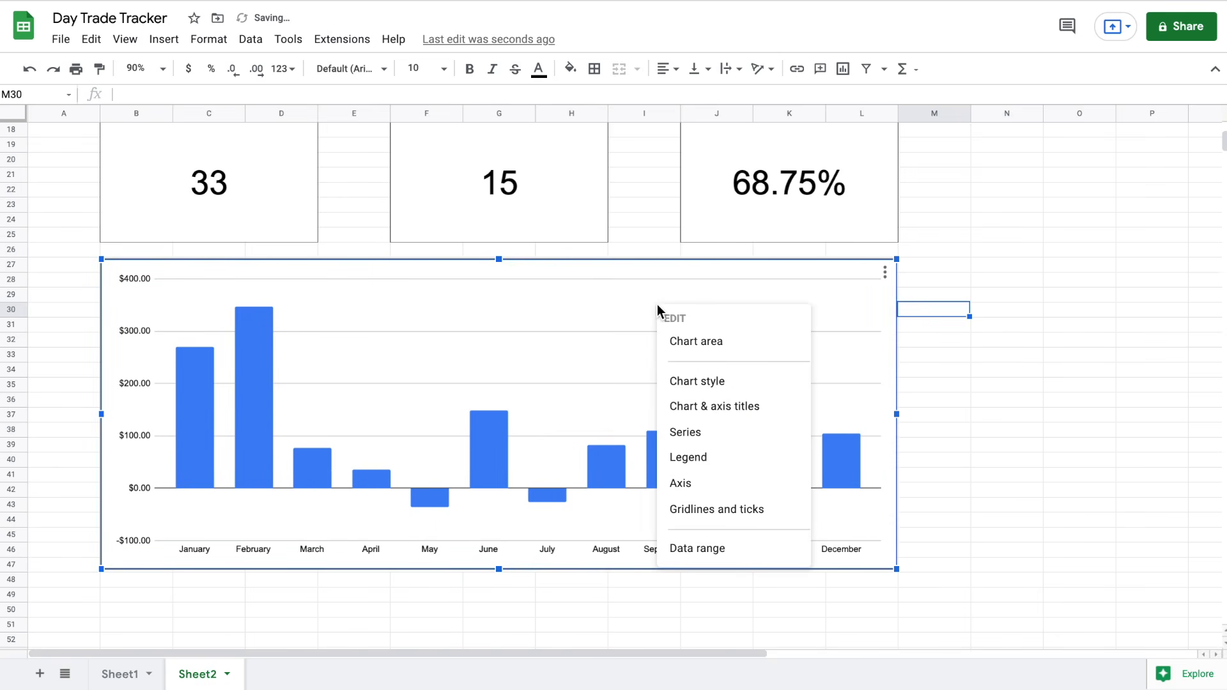
mouse_move(747, 406)
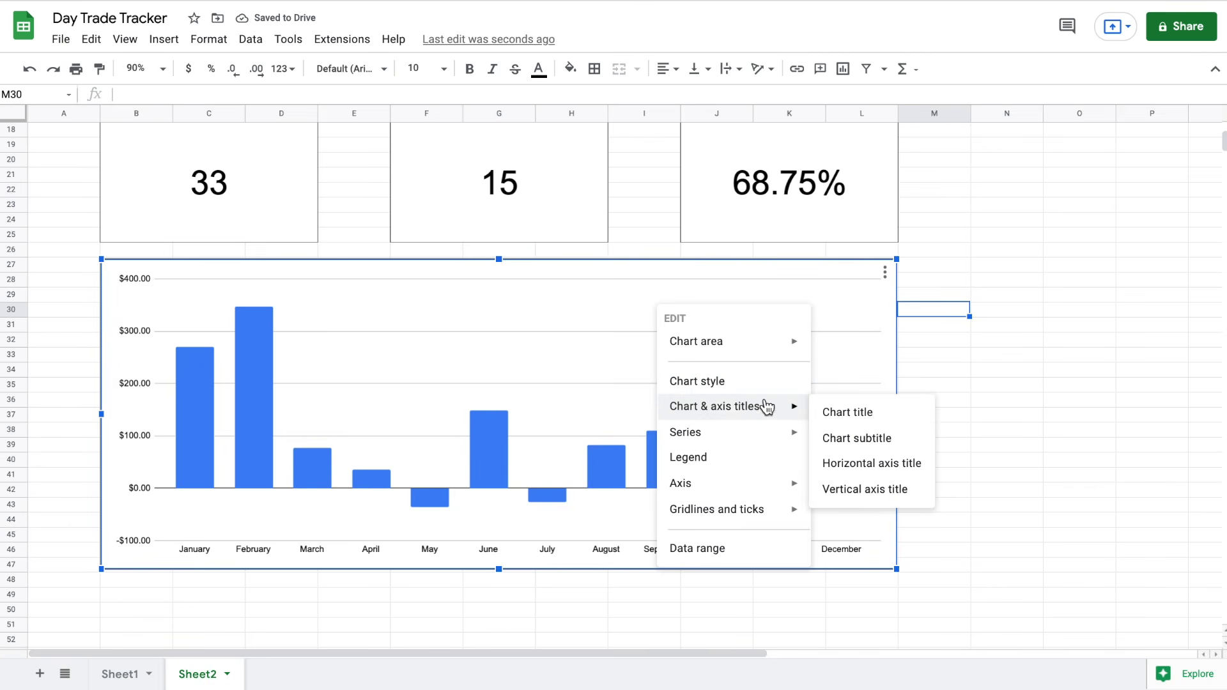
click(830, 410)
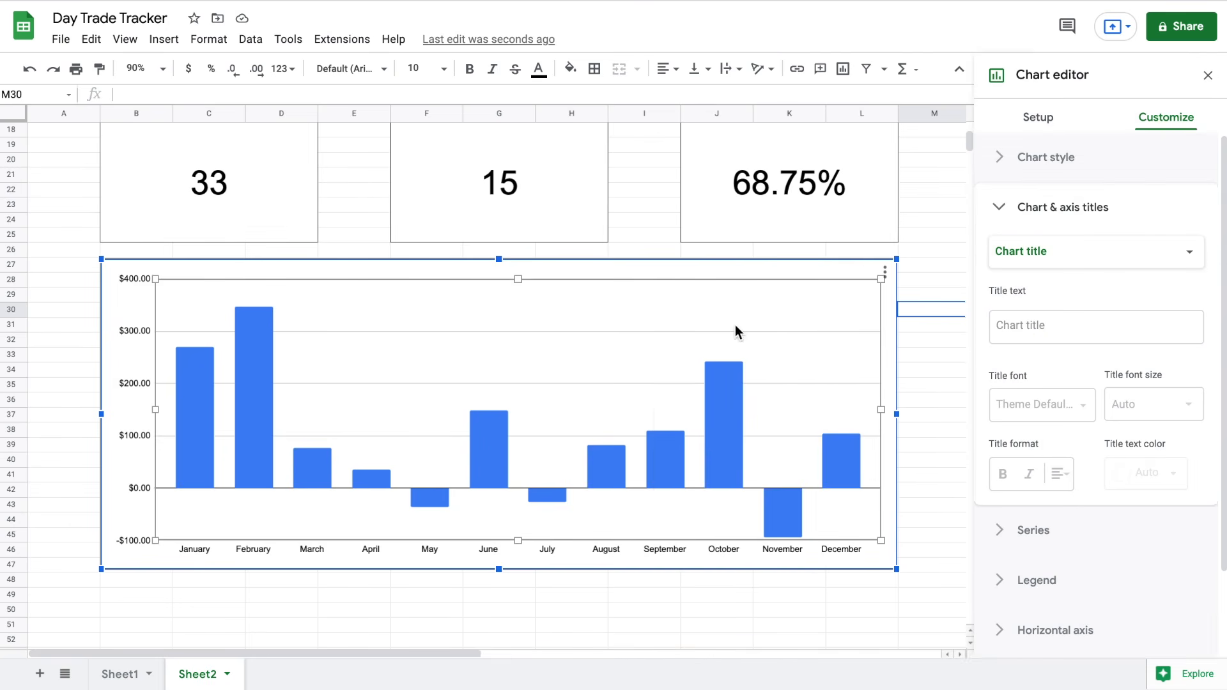
click(1054, 325)
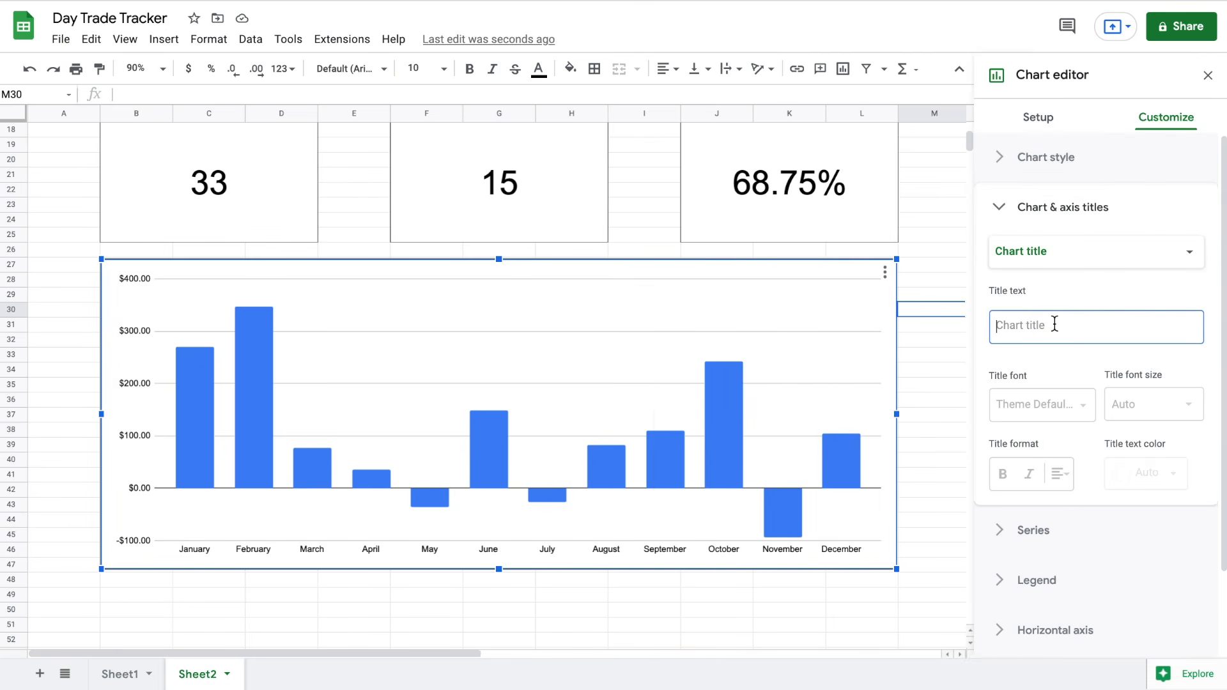
text(Monthly Gain)
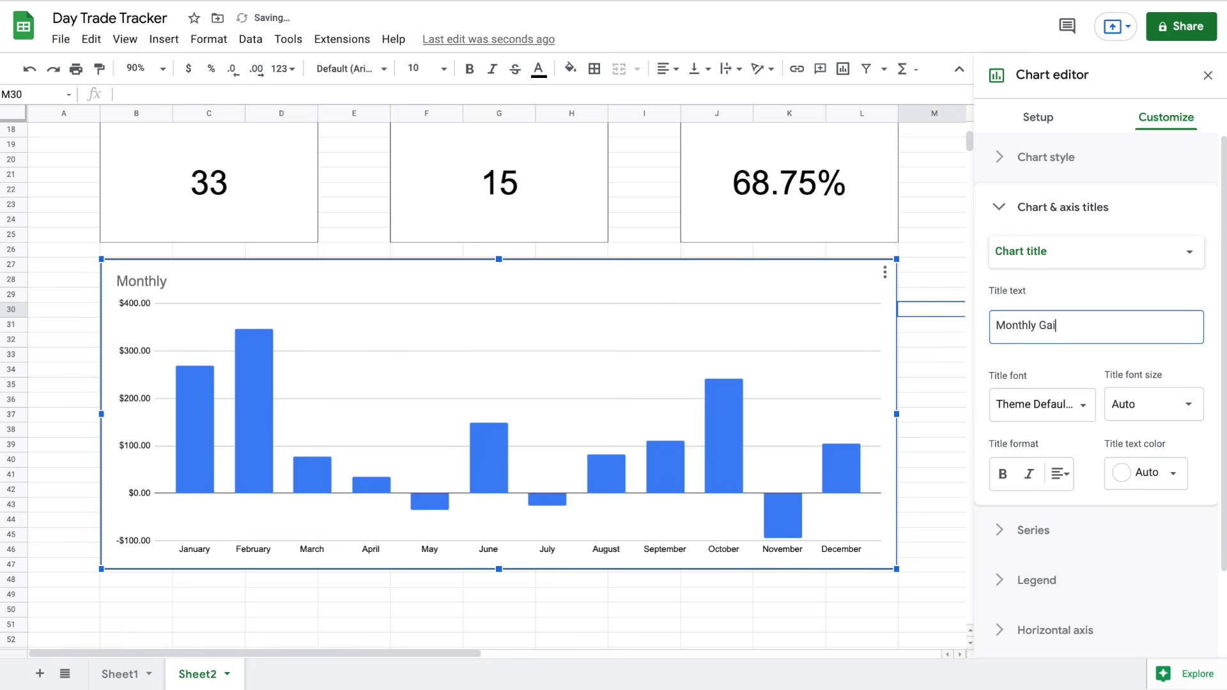
Make the Monthly Gain chart title black and bold
click(1161, 477)
click(1016, 238)
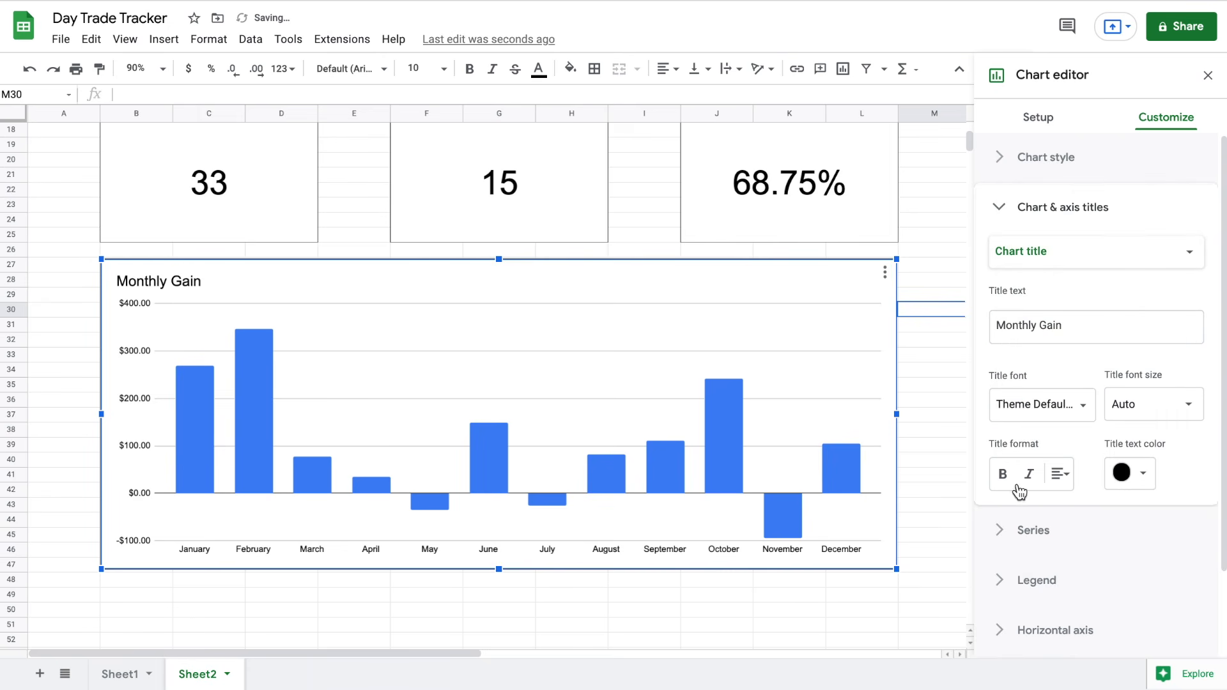
click(1002, 474)
click(925, 280)
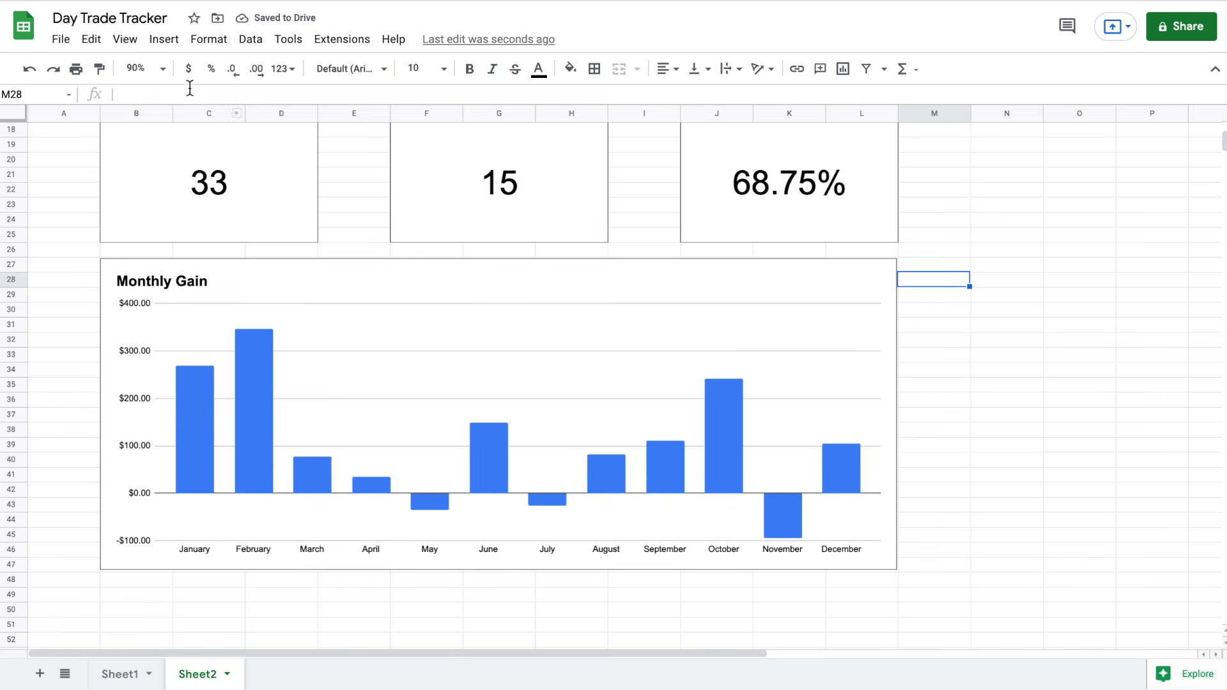
Set the sheet zoom to 75% and look over the dashboard layout
click(160, 69)
click(164, 122)
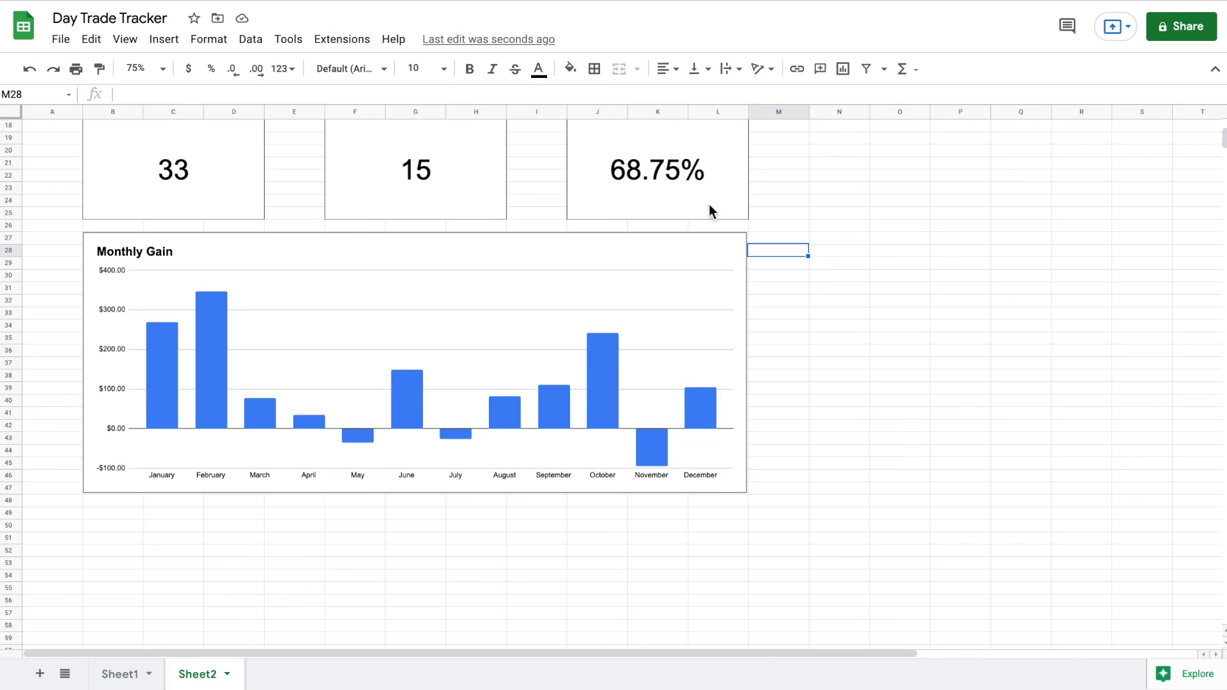
scroll(826, 187, up, 5)
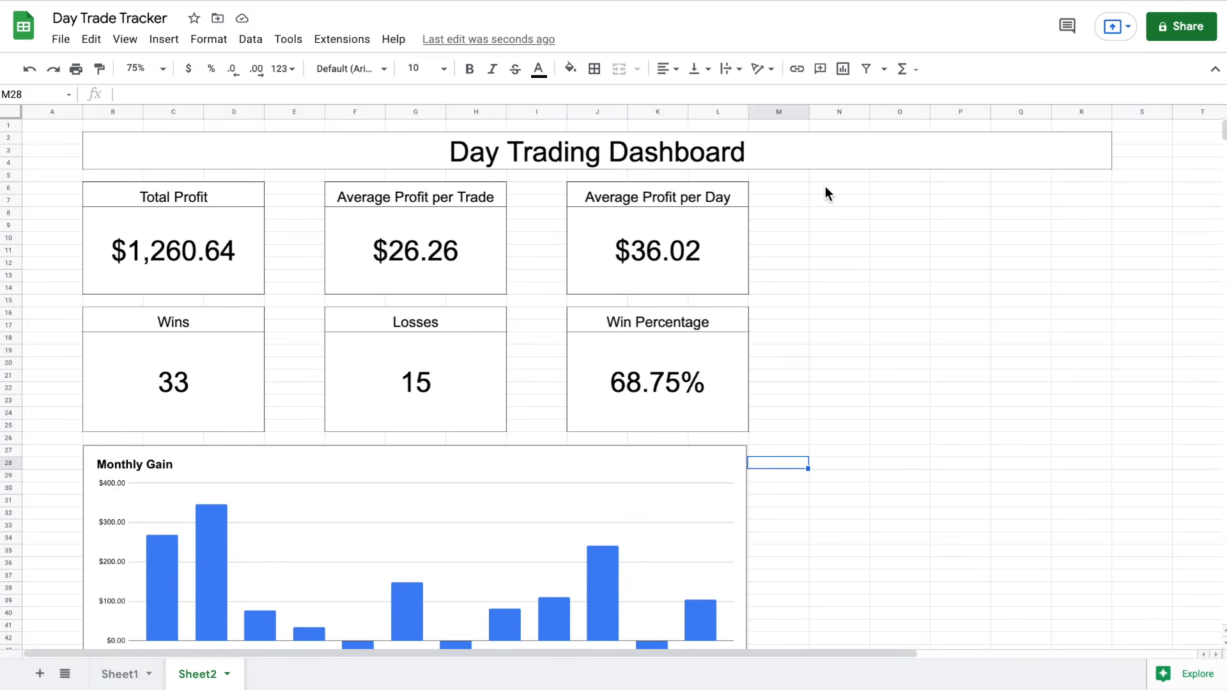
scroll(826, 187, down, 2)
scroll(826, 187, up, 2)
click(848, 237)
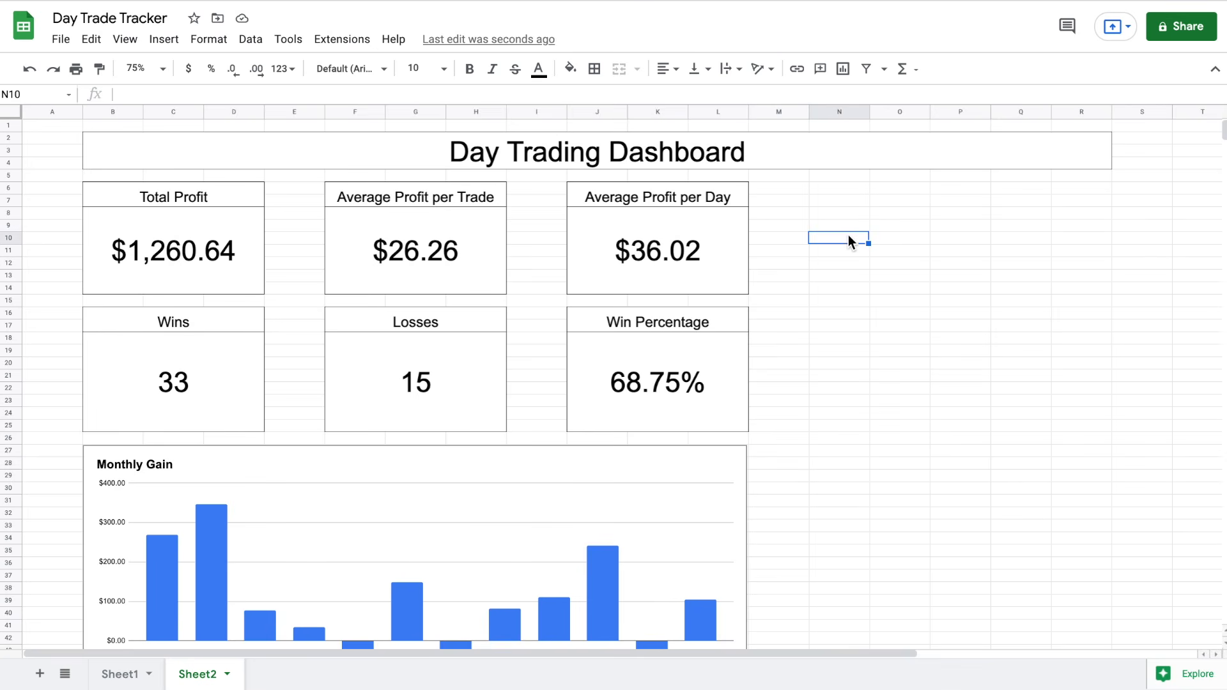
scroll(847, 236, down, 2)
Delete the original monthly totals column chart from Sheet1
click(119, 675)
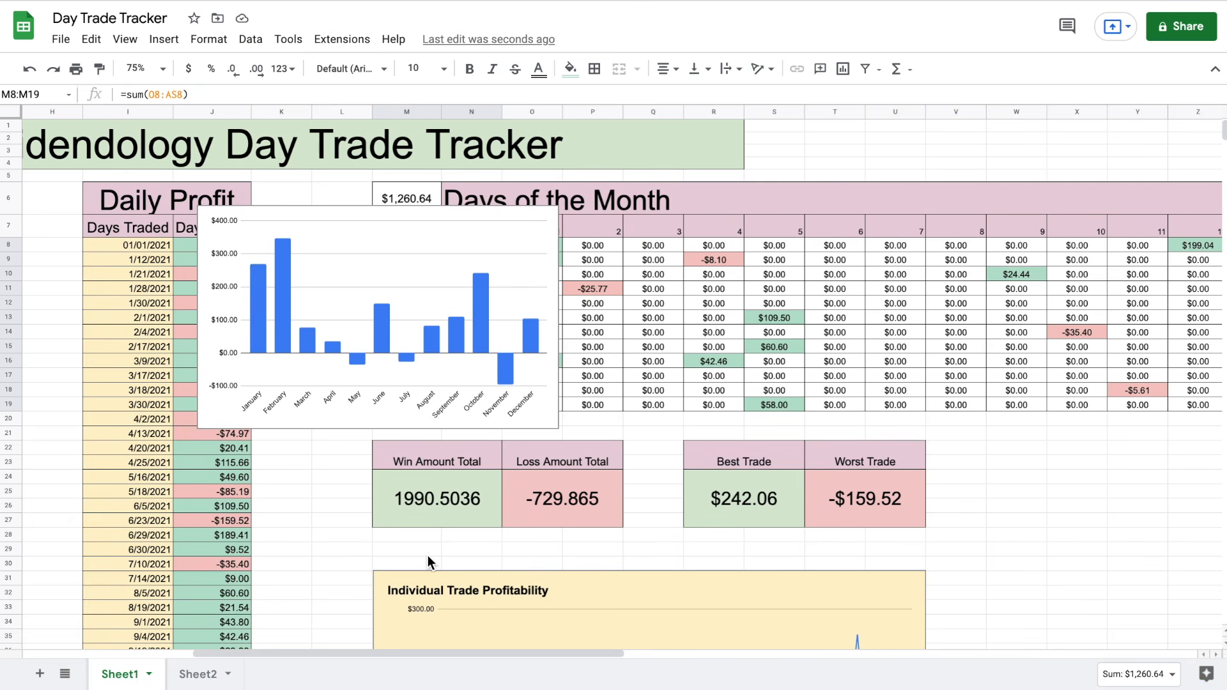
click(516, 245)
key(Delete)
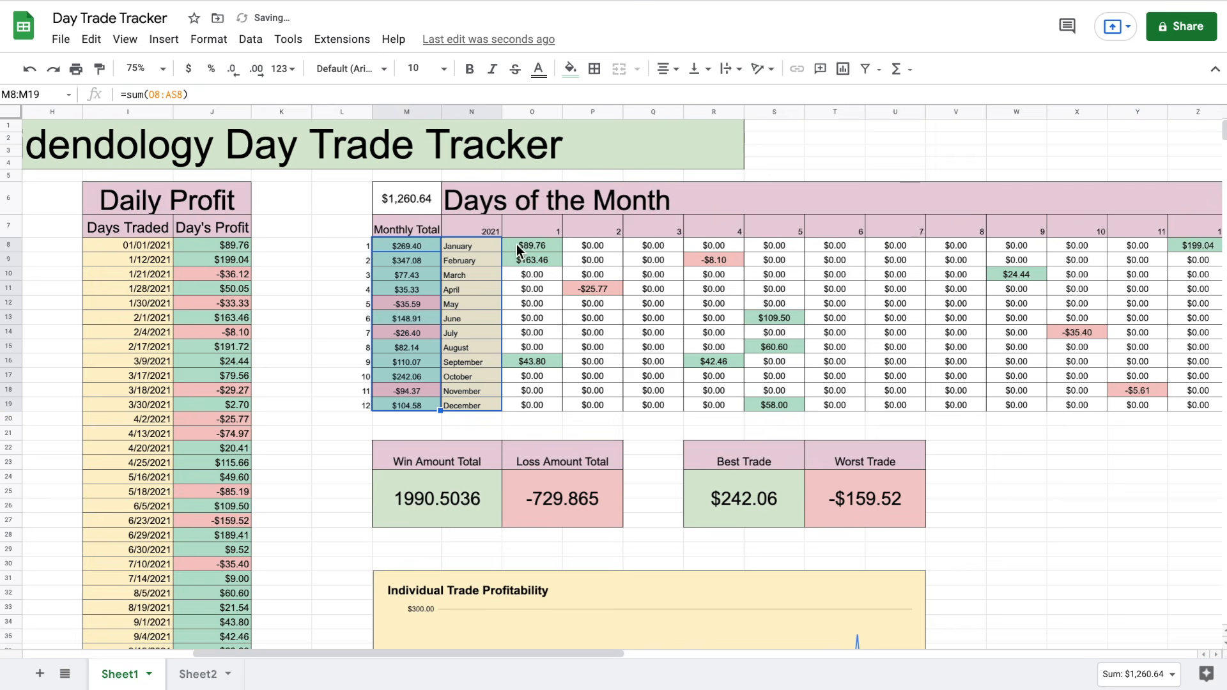
click(658, 492)
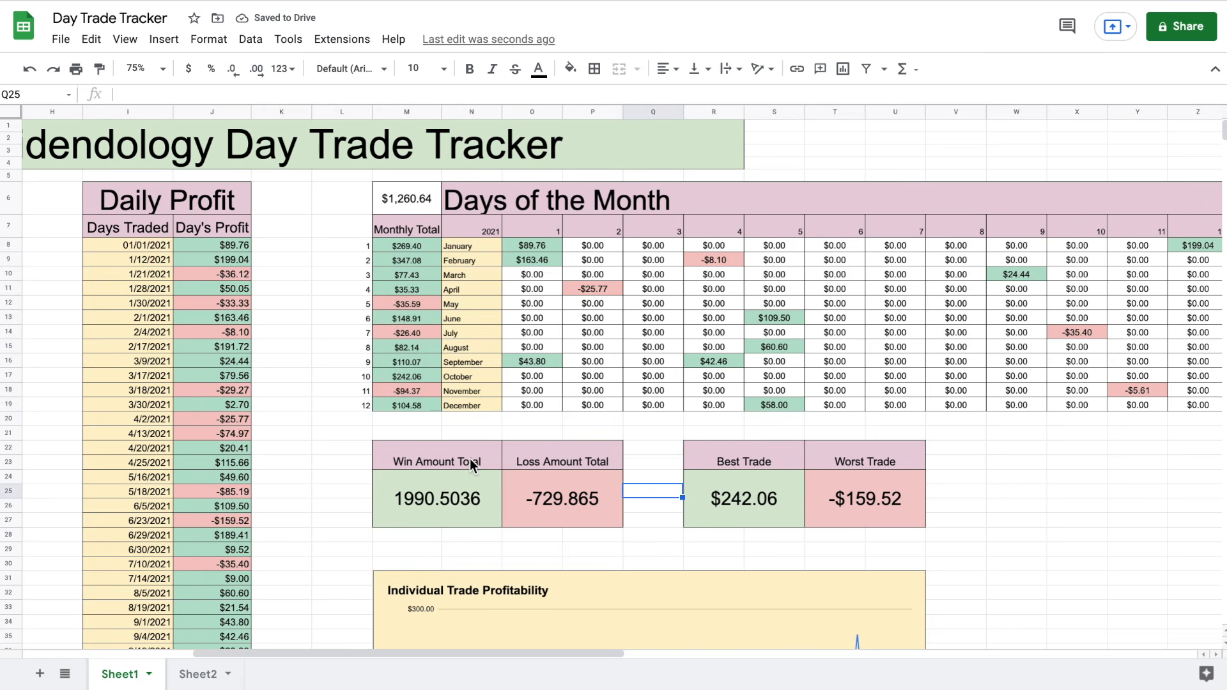
Insert a chart from Sheet1's Win Amount Total and Loss Amount Total boxes and make it a stacked column chart
drag(470, 458, 474, 502)
drag(578, 455, 581, 500)
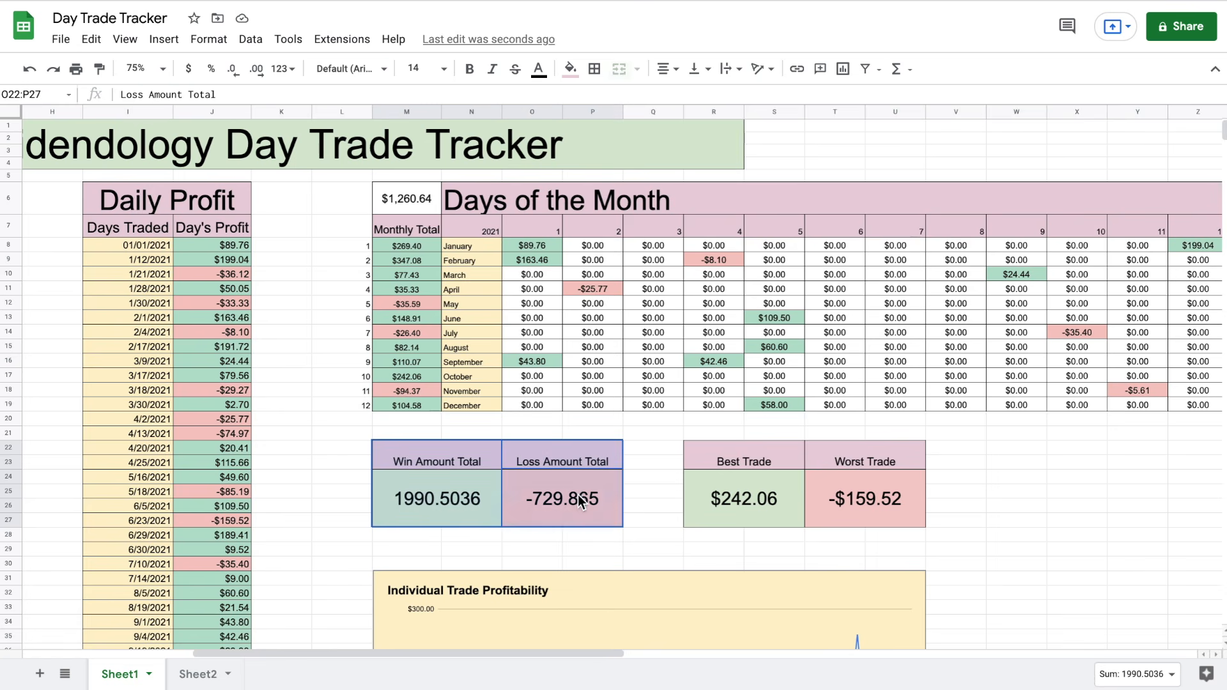
click(166, 40)
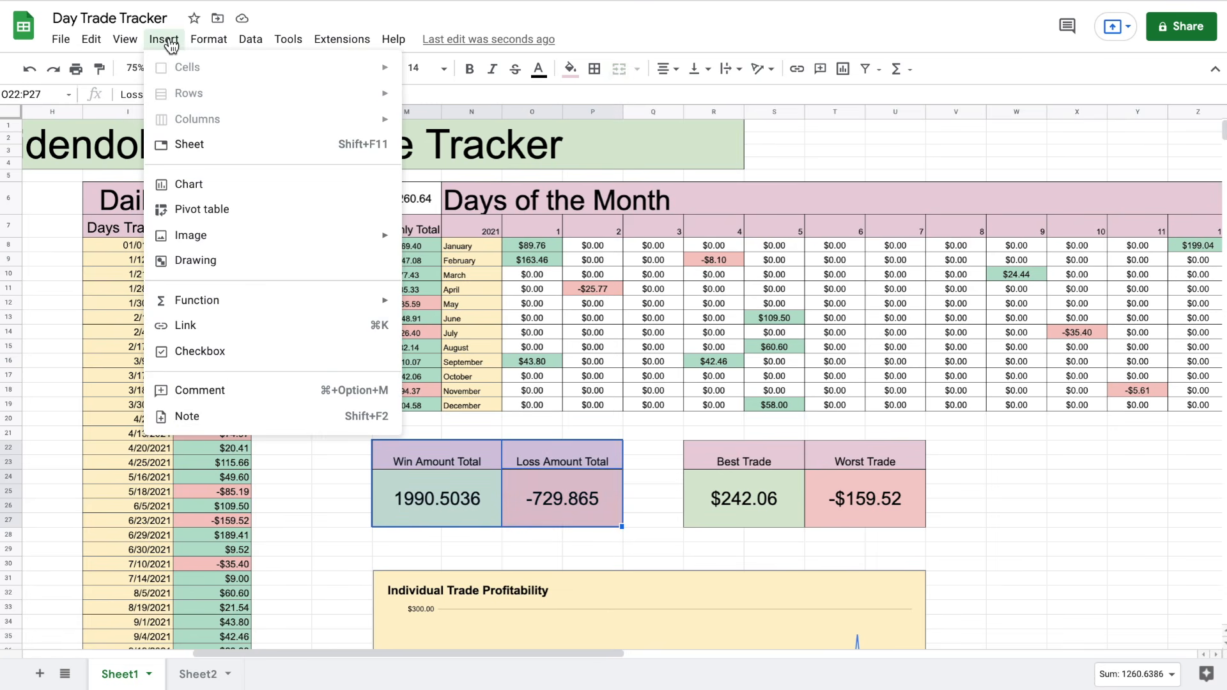
click(231, 188)
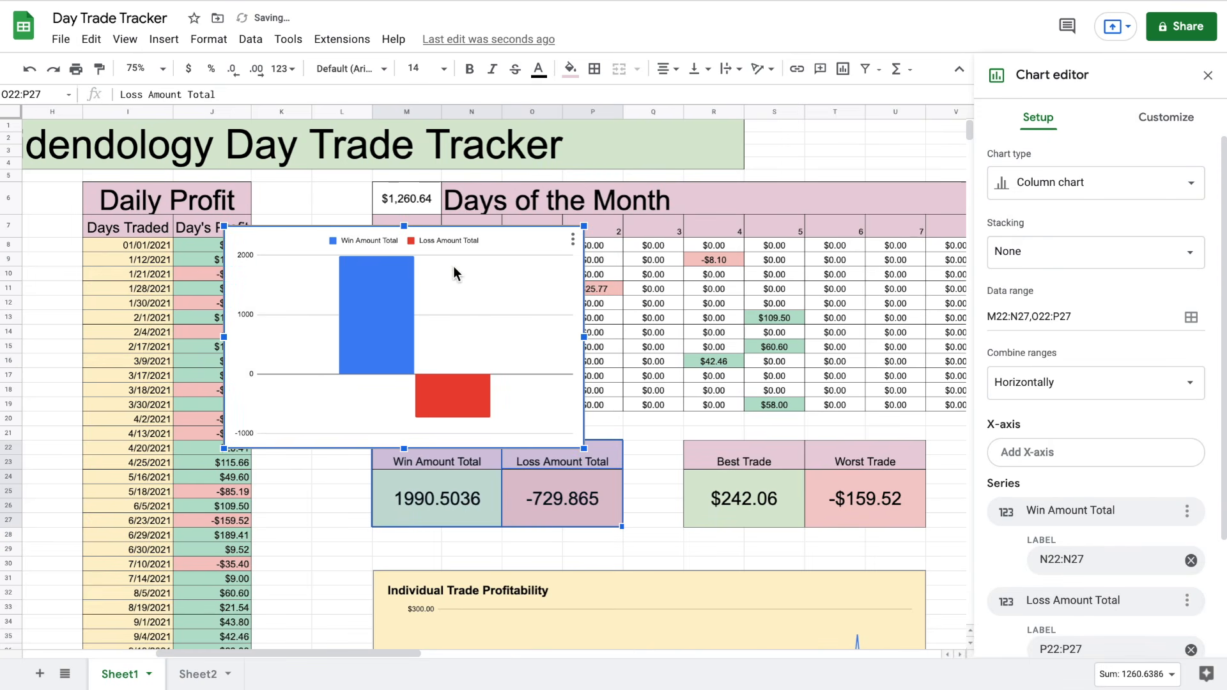
click(1087, 191)
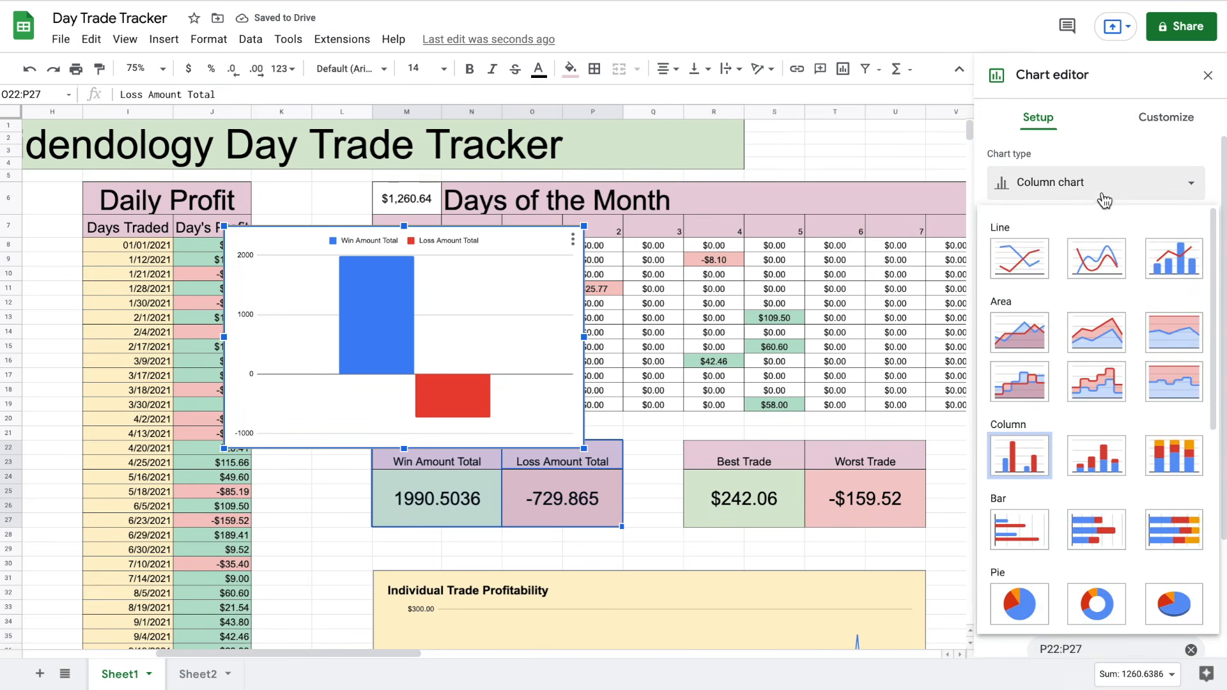
click(1112, 473)
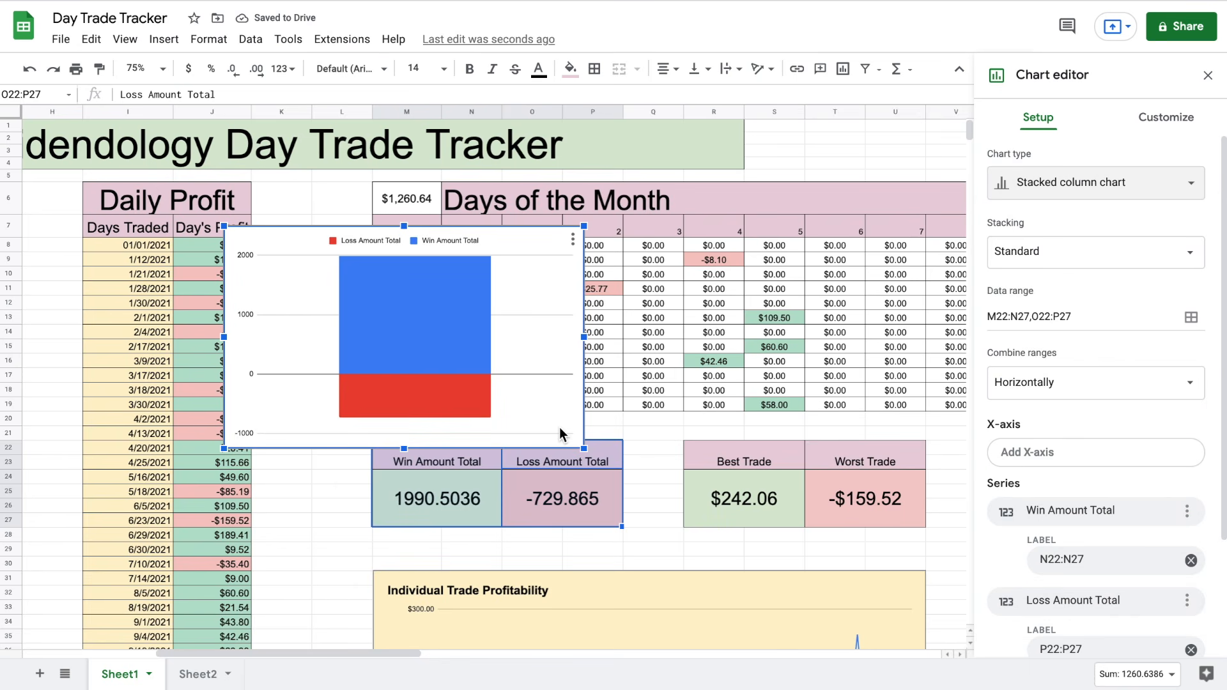
Copy the win/loss chart to Sheet2, place it at N6 beside Average Profit per Day, and narrow it to end at column R
click(208, 676)
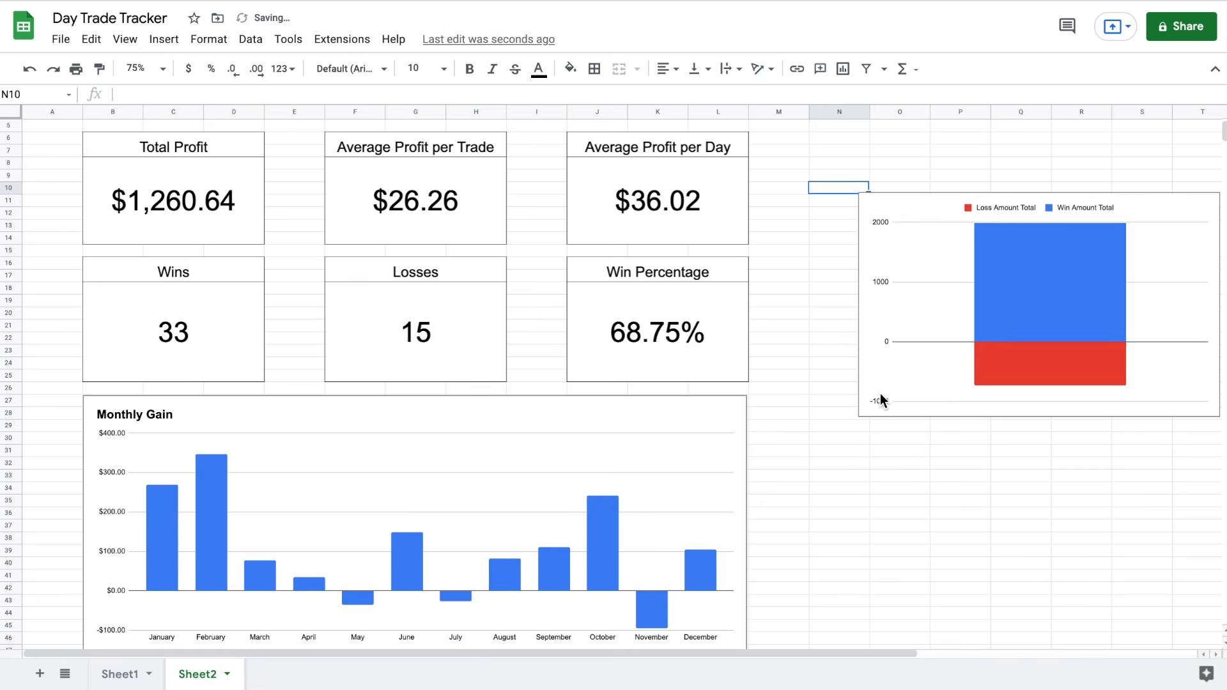
scroll(873, 489, up, 2)
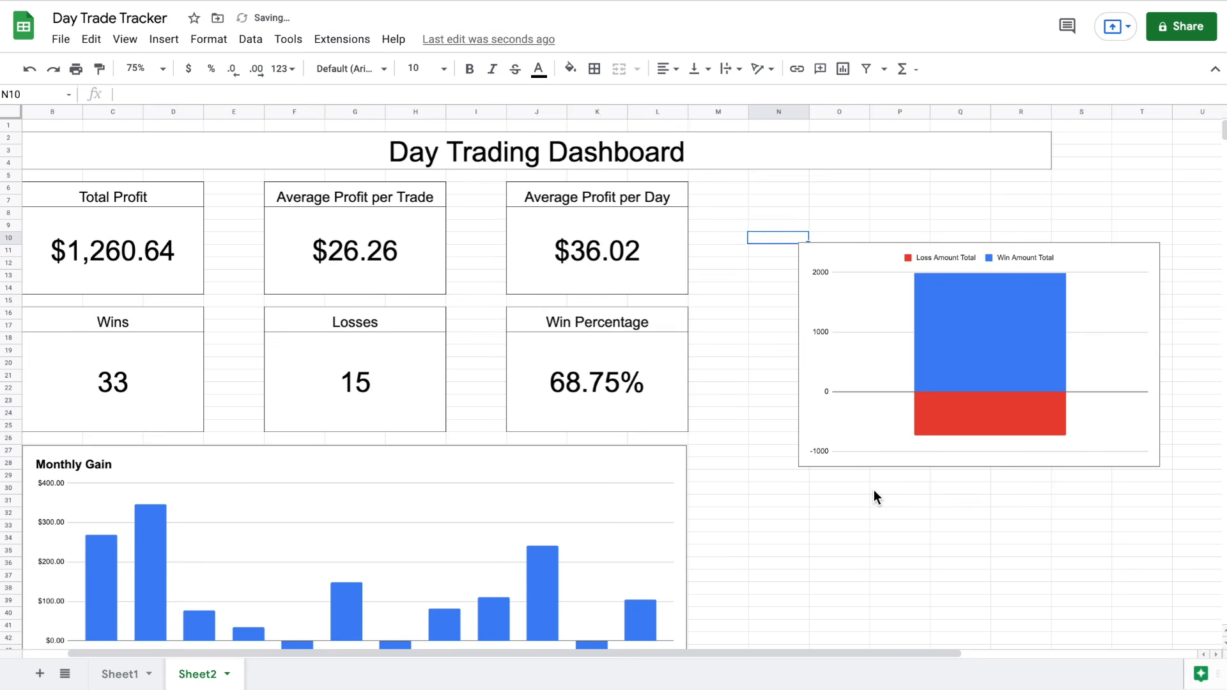
click(866, 404)
drag(889, 379, 829, 319)
drag(1107, 292, 1053, 291)
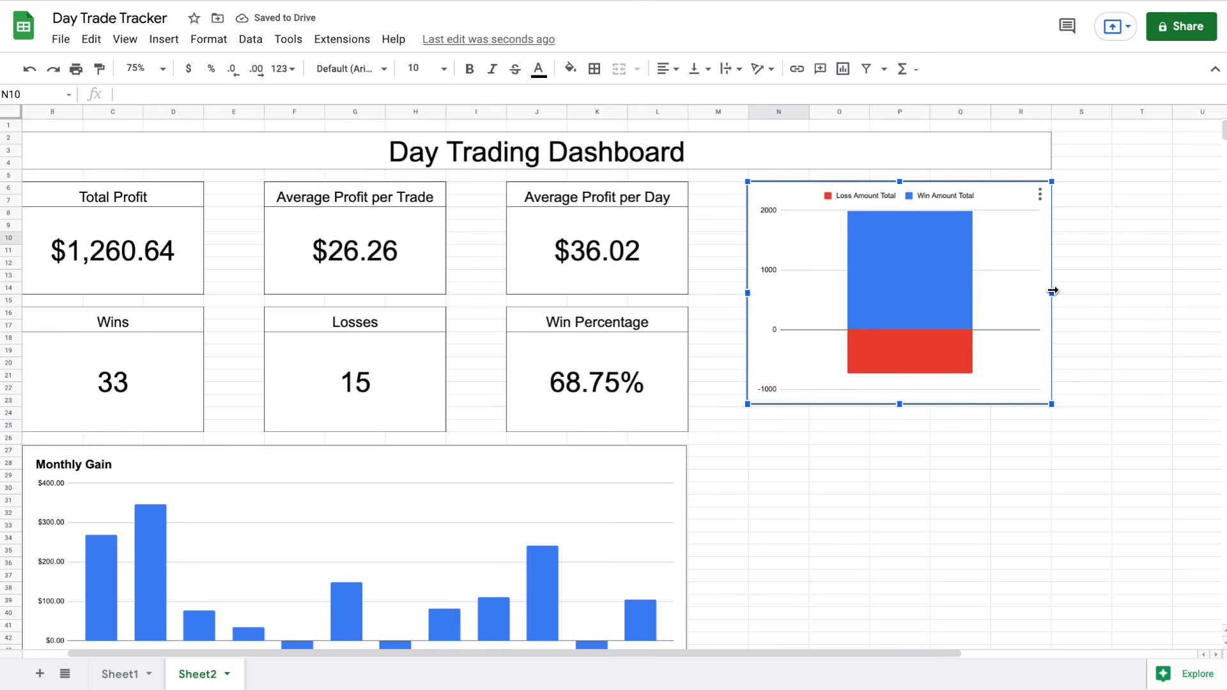
Extend the win/loss chart's height down to row 47, level with the lower edge of the Monthly Gain chart
drag(900, 405, 904, 661)
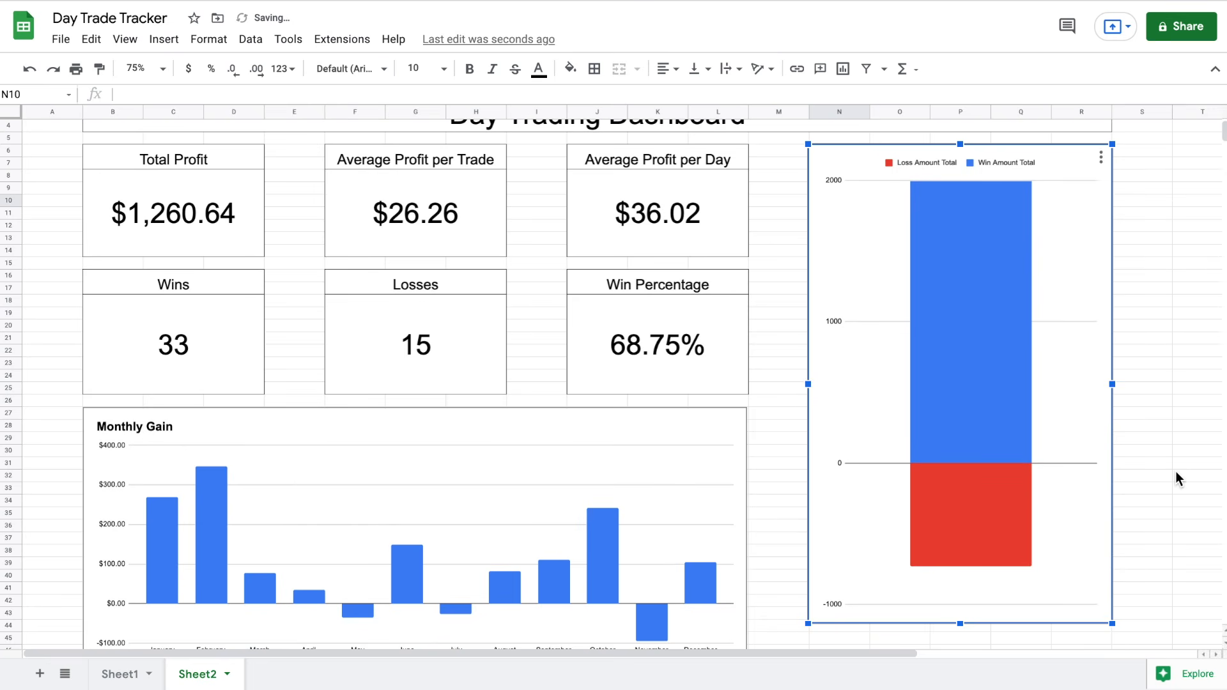
scroll(1176, 470, down, 2)
drag(960, 551, 960, 592)
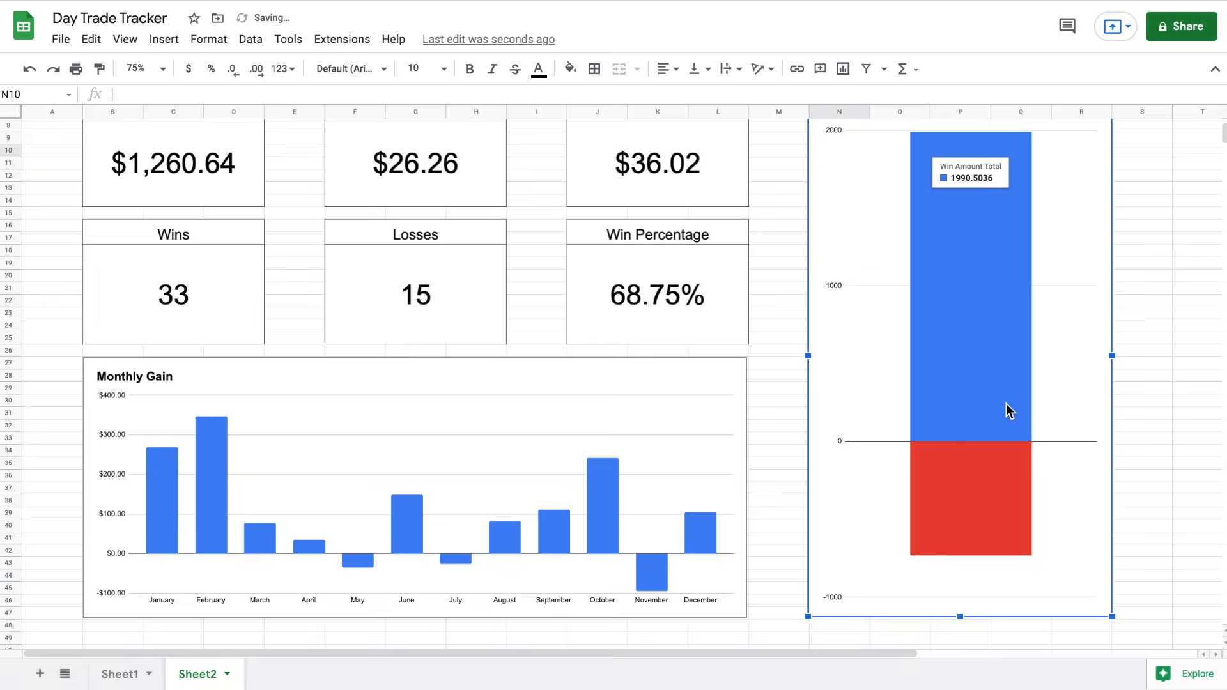
Narrow the spacer columns E, I and M on the dashboard to about half their width
scroll(1005, 411, up, 3)
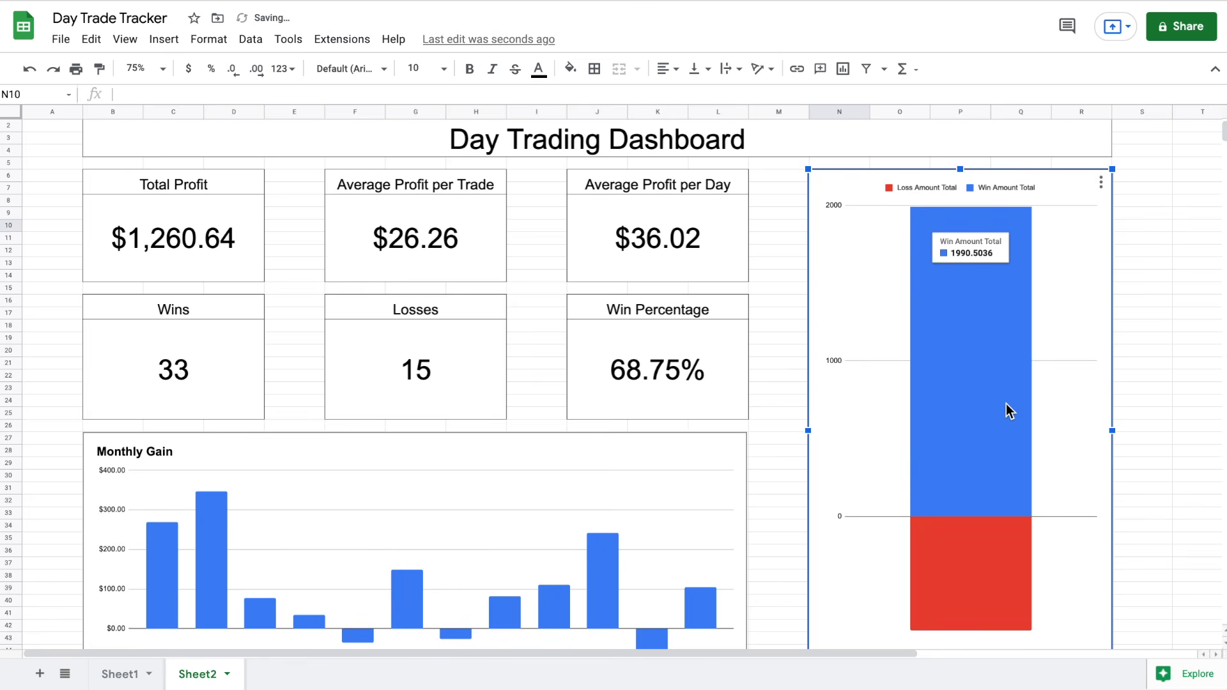
click(1137, 292)
scroll(1139, 309, down, 5)
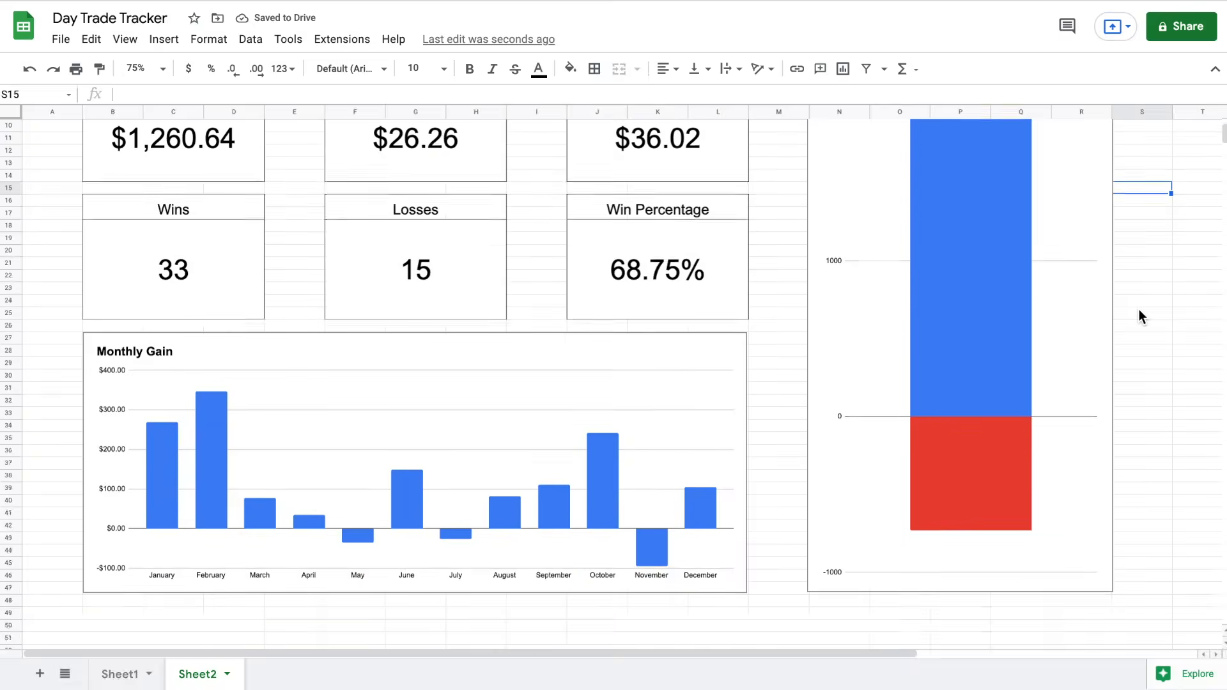
scroll(1139, 309, up, 5)
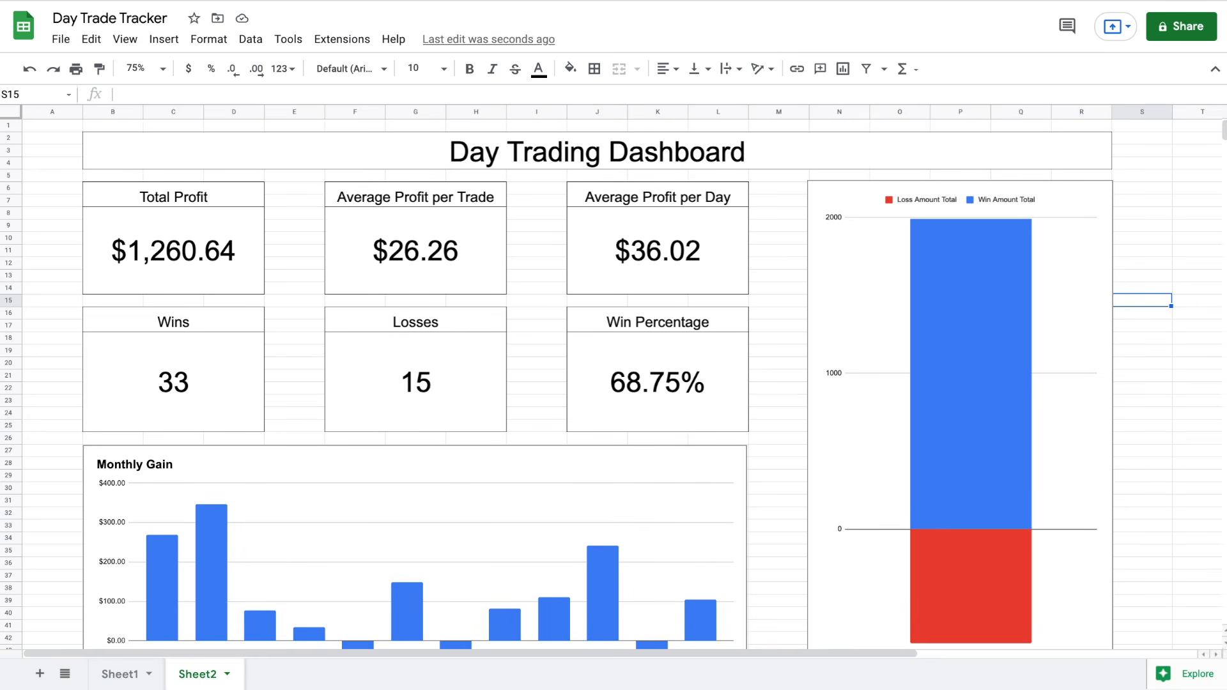
drag(326, 111, 294, 113)
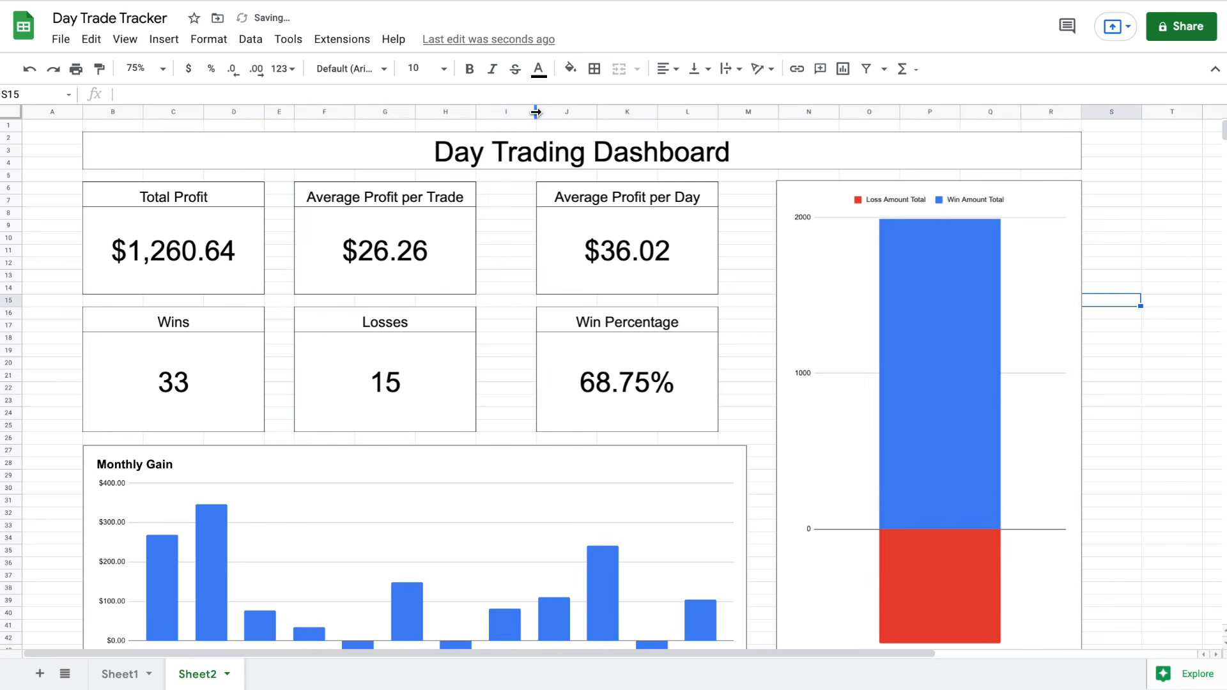
drag(535, 112, 506, 113)
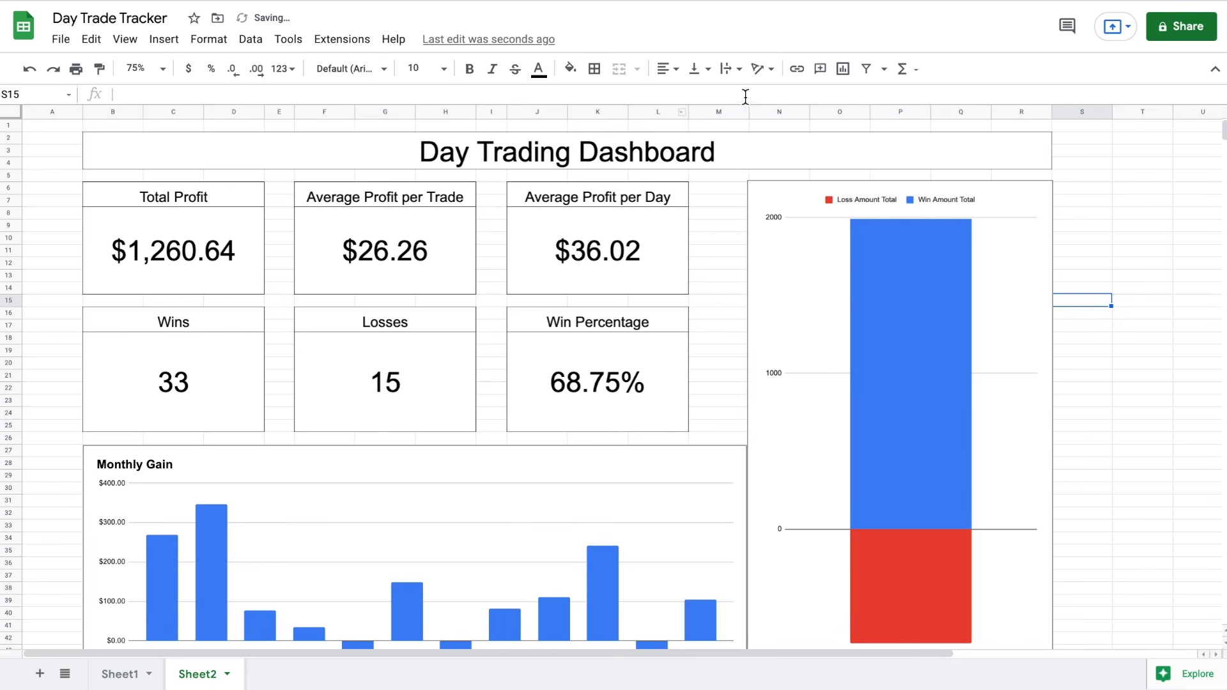
drag(748, 110, 719, 110)
Narrow the Monthly Gain chart so it ends at column L, flush with the Win Percentage box
scroll(741, 336, down, 3)
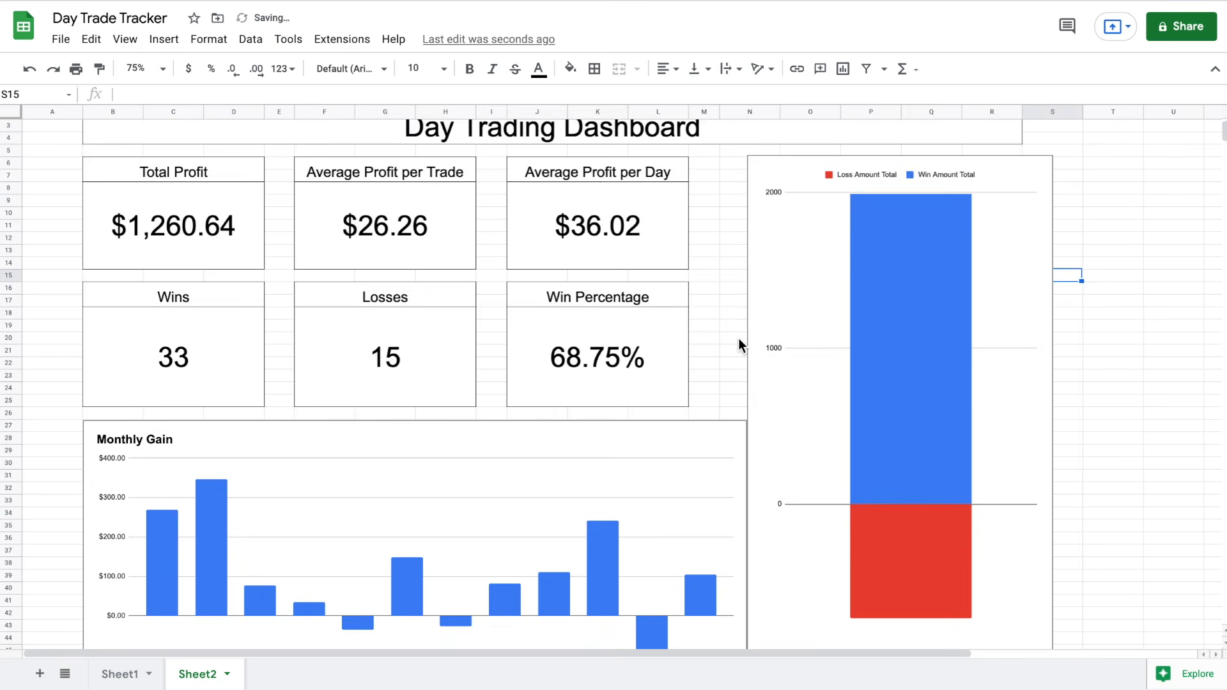
click(723, 384)
drag(747, 476, 689, 473)
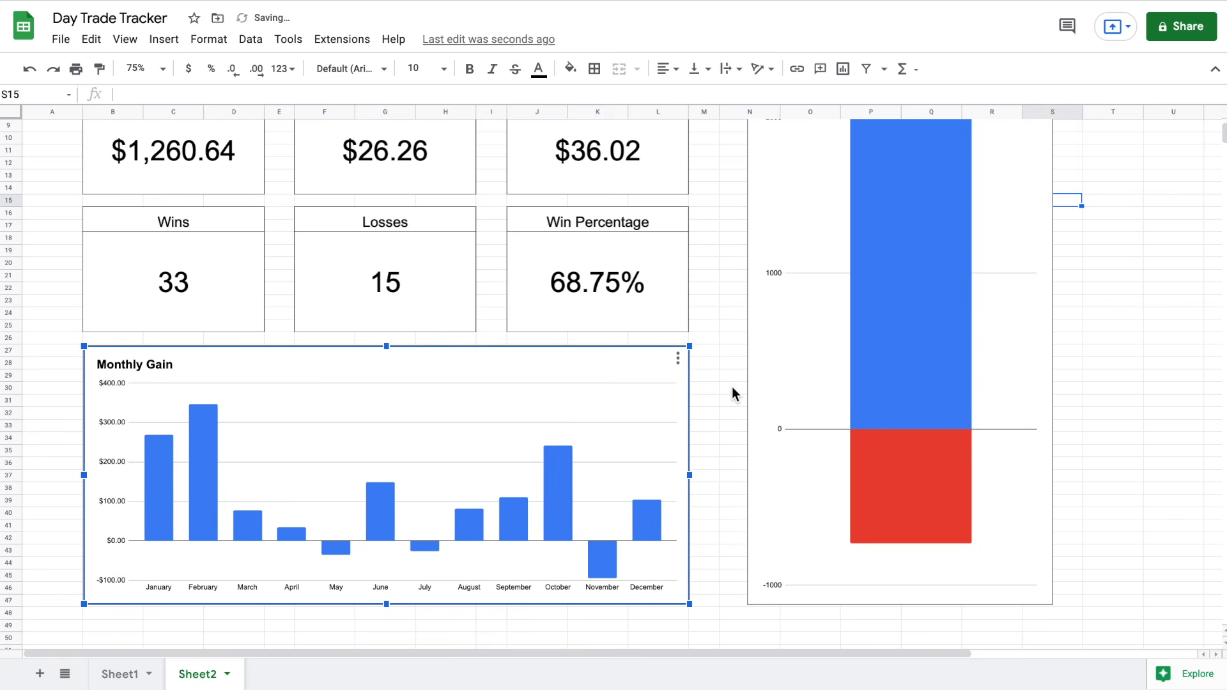
Move the stacked win/loss chart so it starts at the left edge of column N, keeping its top at row 6
scroll(732, 390, up, 3)
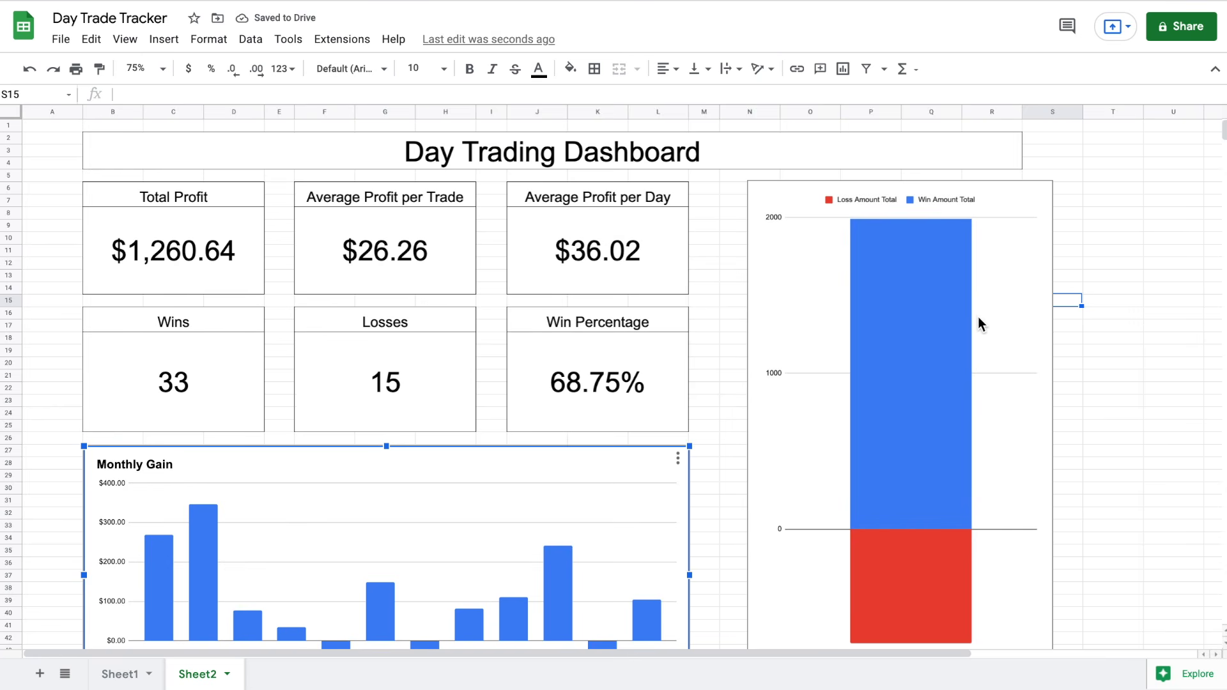
click(978, 317)
scroll(977, 317, down, 2)
drag(978, 316, 944, 317)
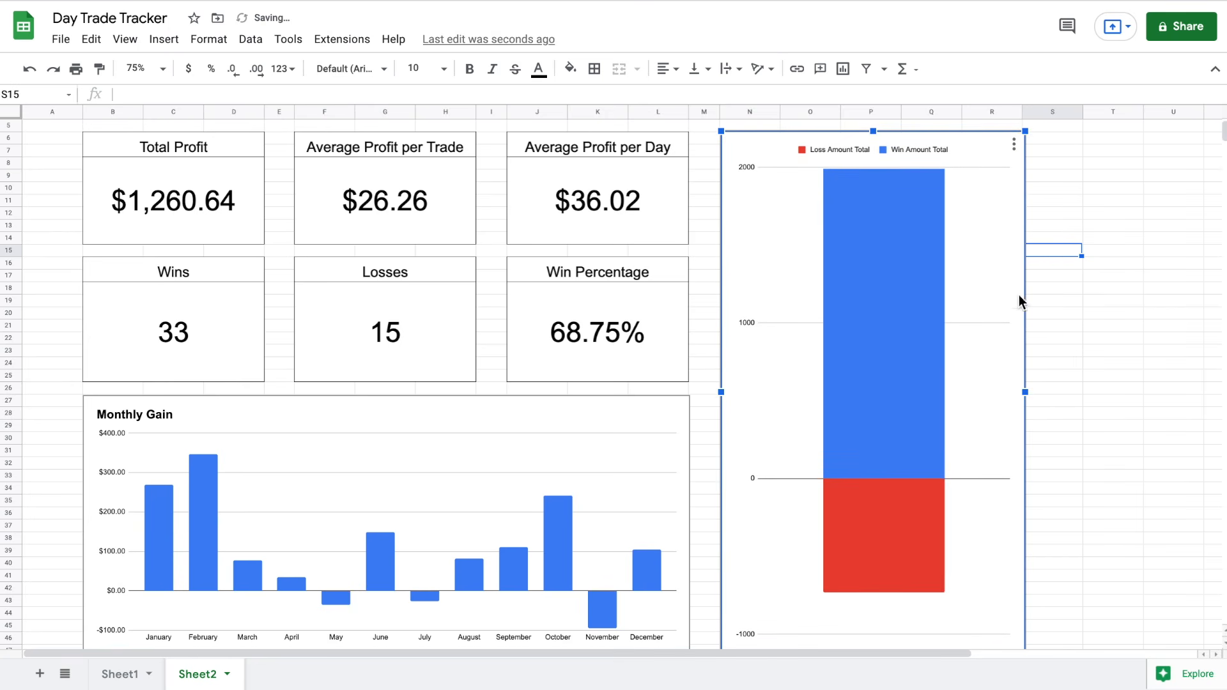
scroll(1029, 294, up, 2)
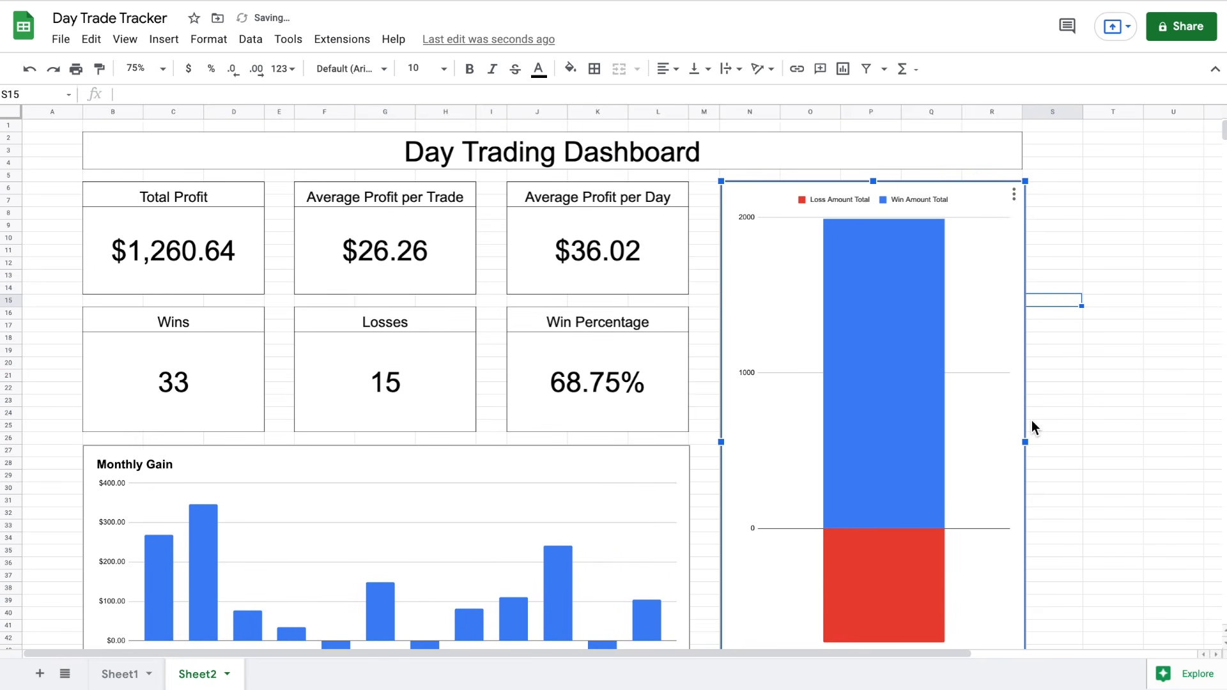
Trim the win/loss chart's width so it ends at column R, flush with the Day Trading Dashboard title box
click(1095, 405)
scroll(1048, 441, down, 2)
click(1027, 463)
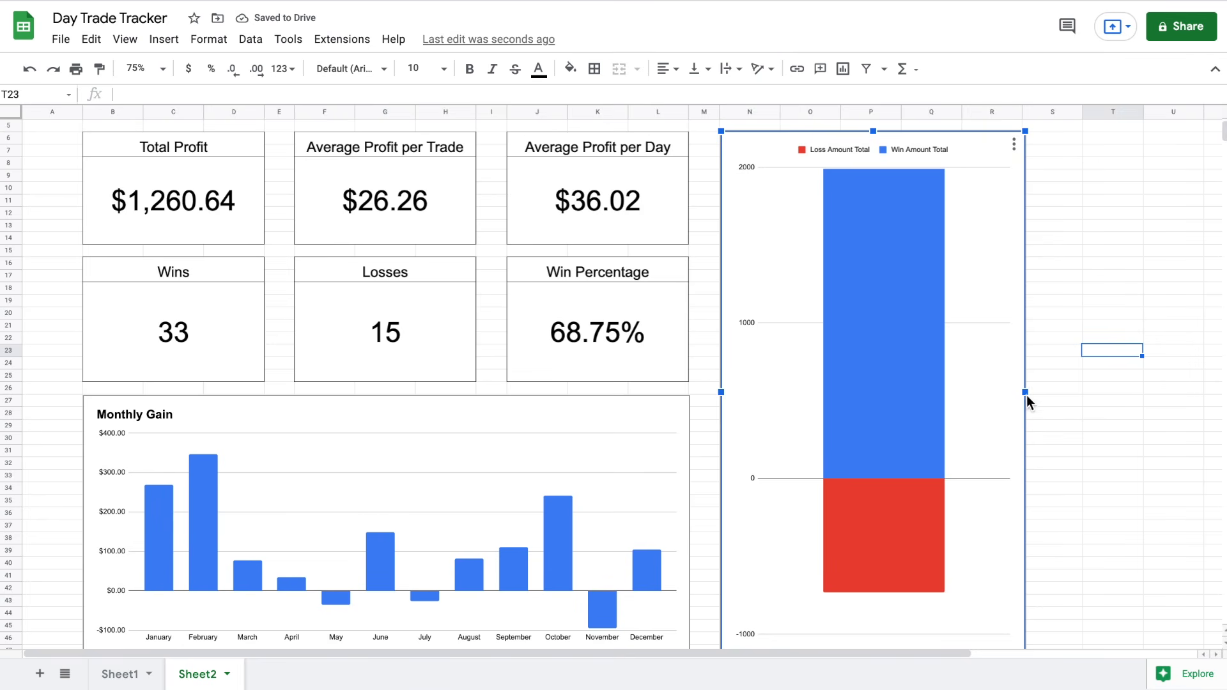
drag(1028, 392, 1025, 392)
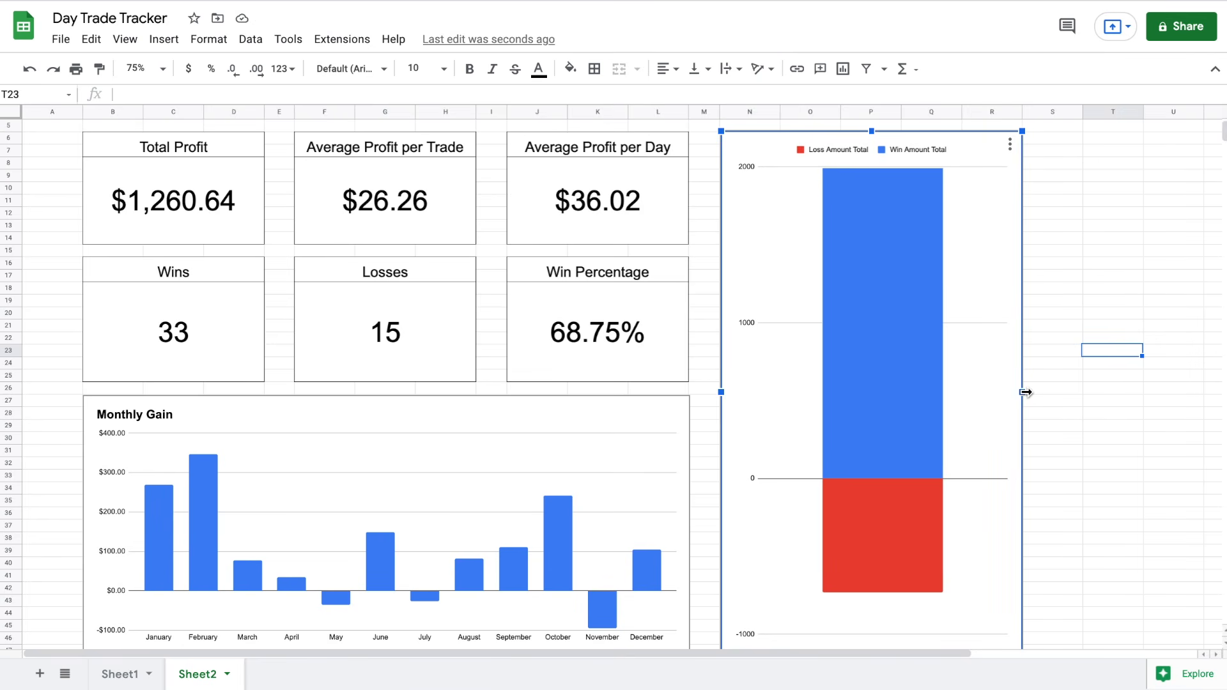
click(1079, 401)
scroll(1075, 283, up, 2)
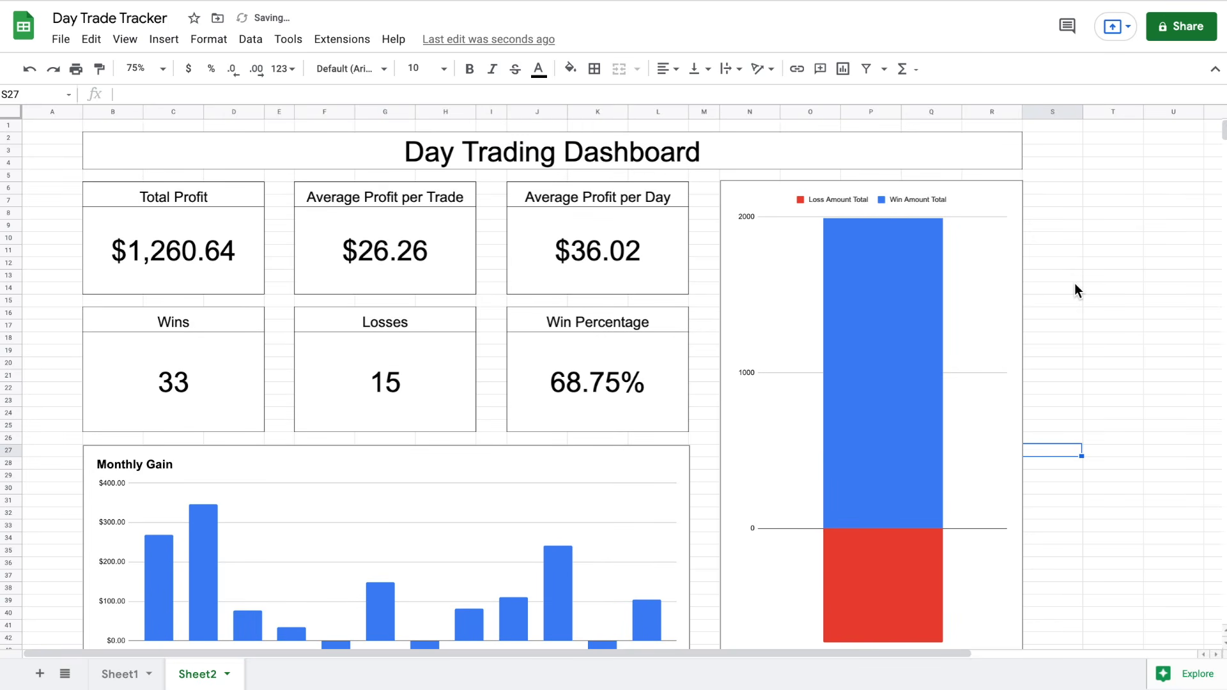
Insert a doughnut chart from the Wins and Losses boxes (B16:D25,F16:H25) with rows and columns switched
scroll(1075, 284, down, 5)
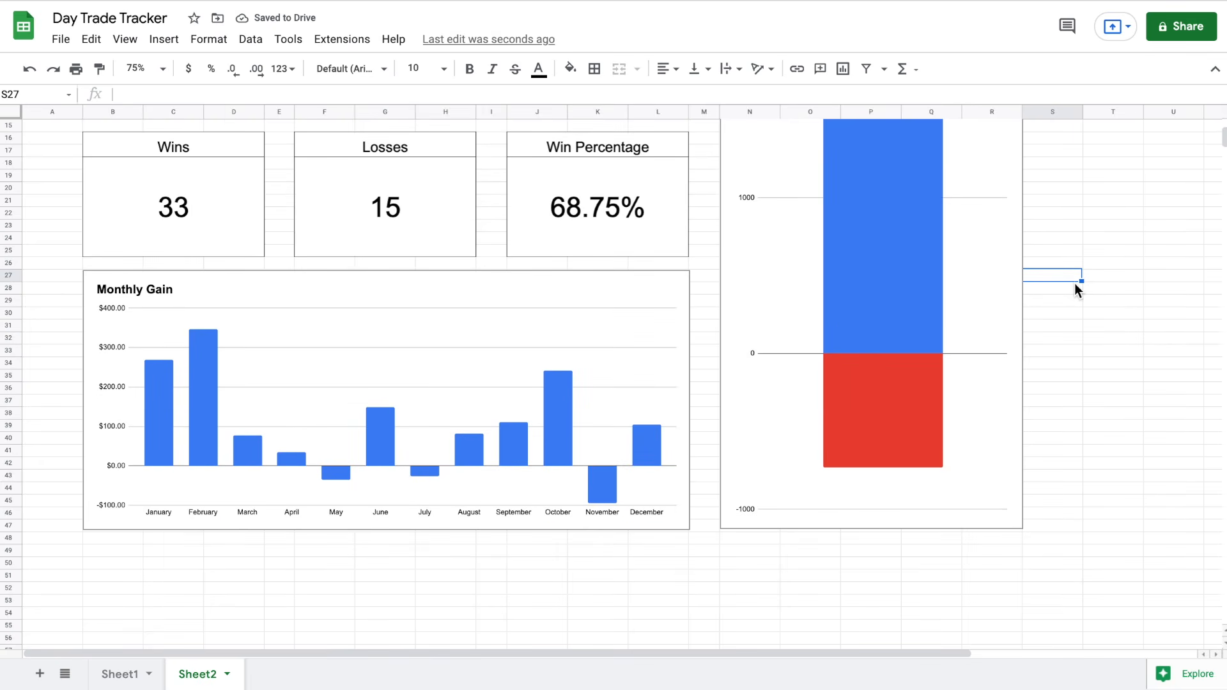
drag(241, 144, 239, 180)
drag(414, 148, 414, 174)
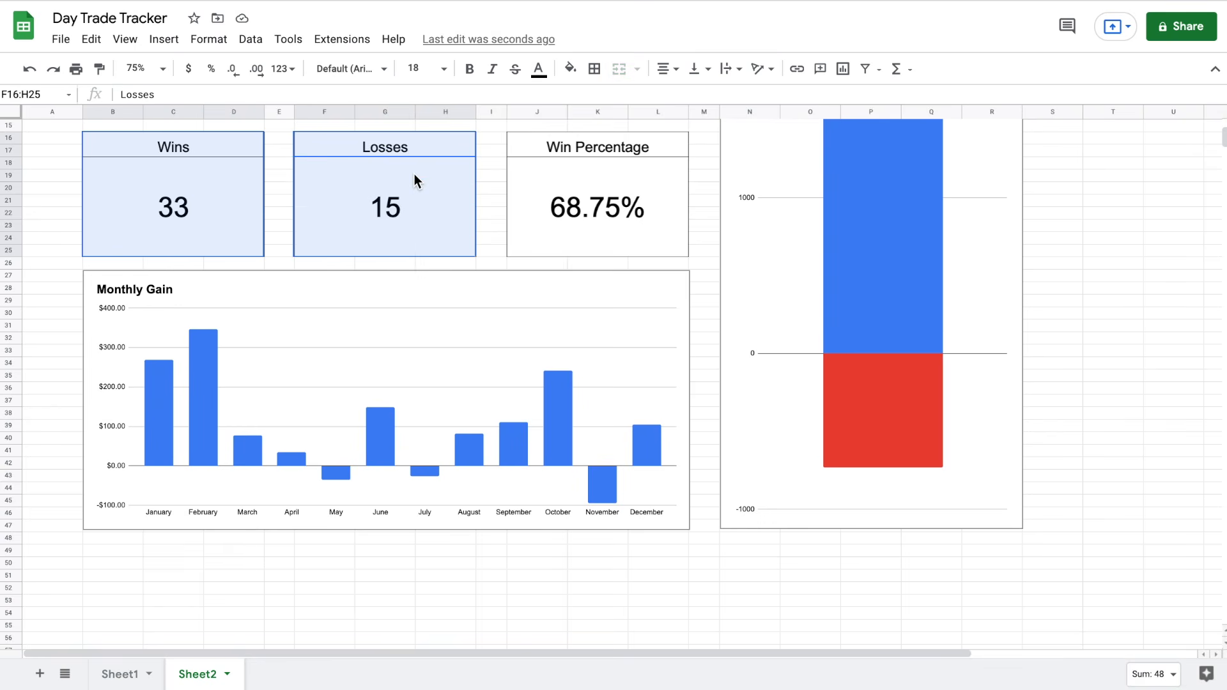
click(164, 40)
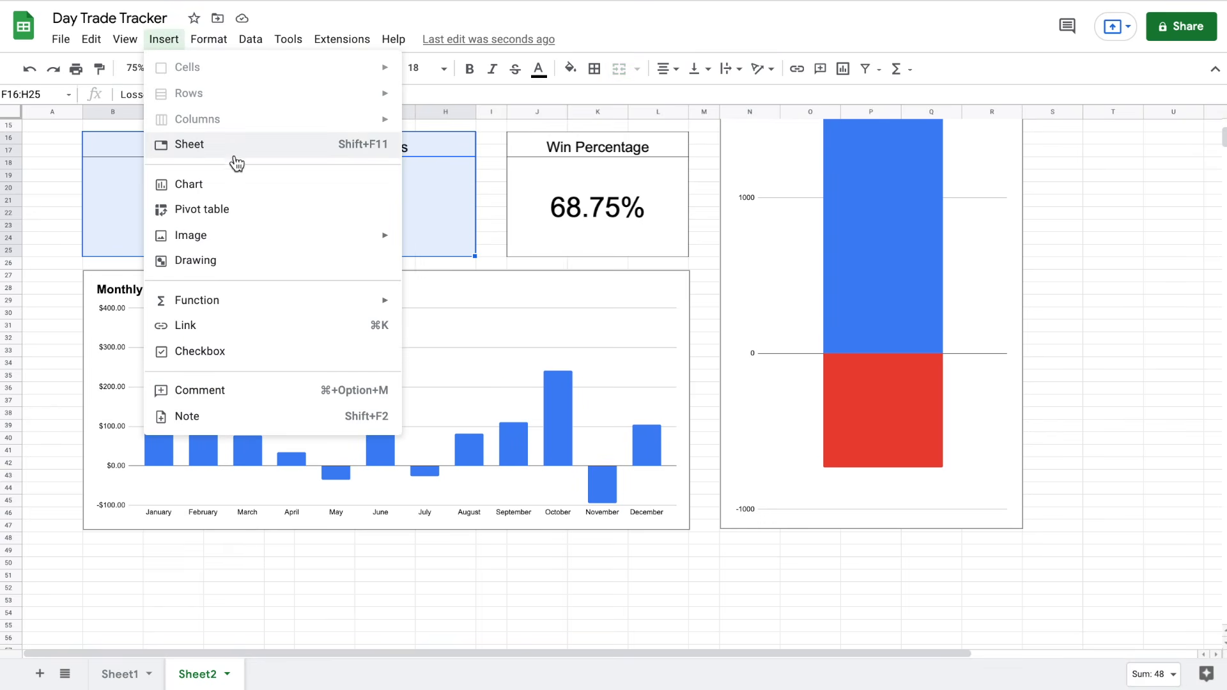
click(281, 185)
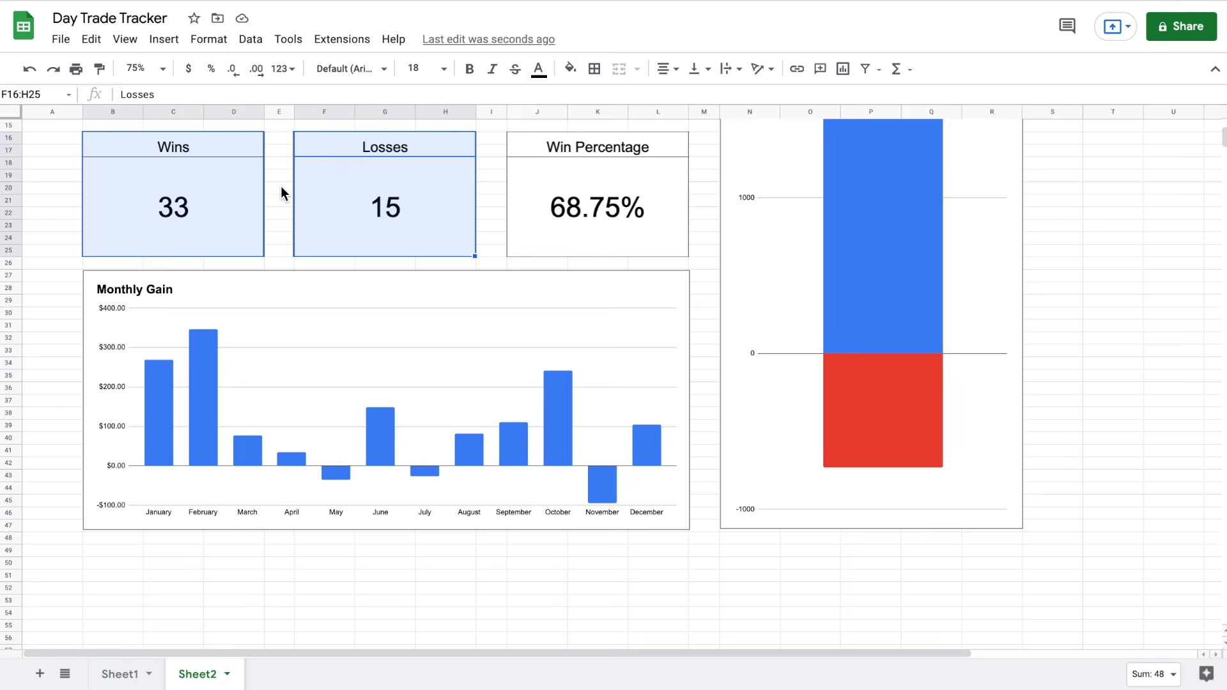
click(1122, 192)
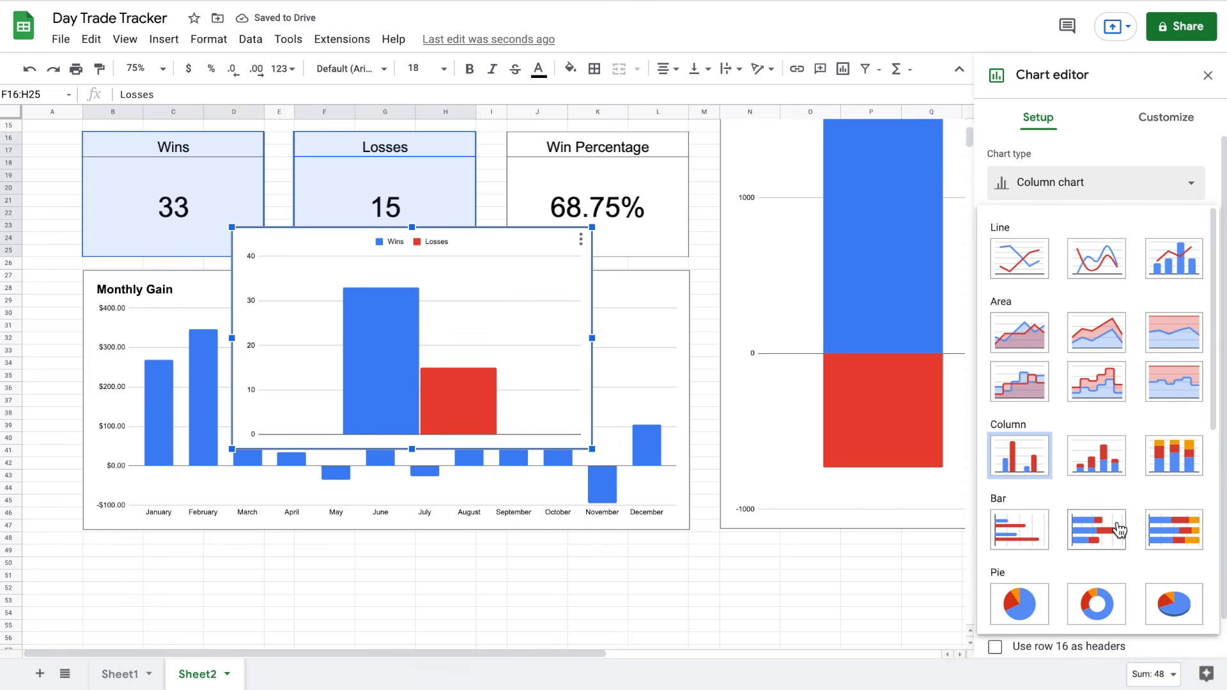
click(1112, 605)
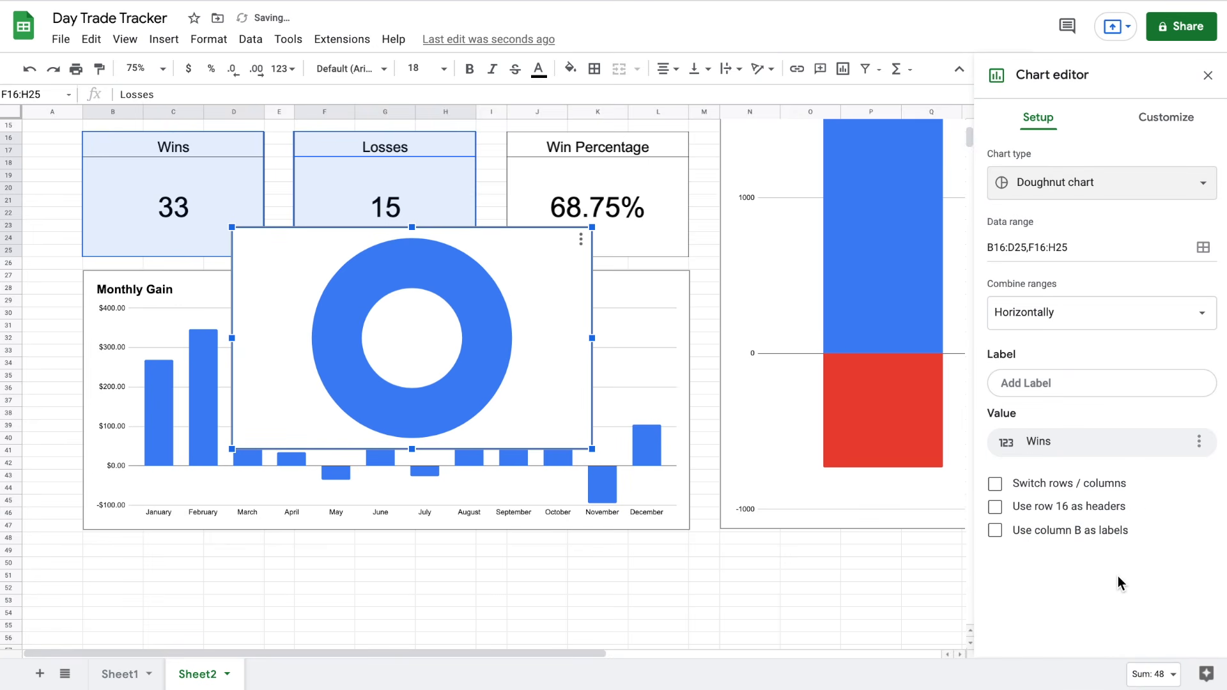
click(996, 485)
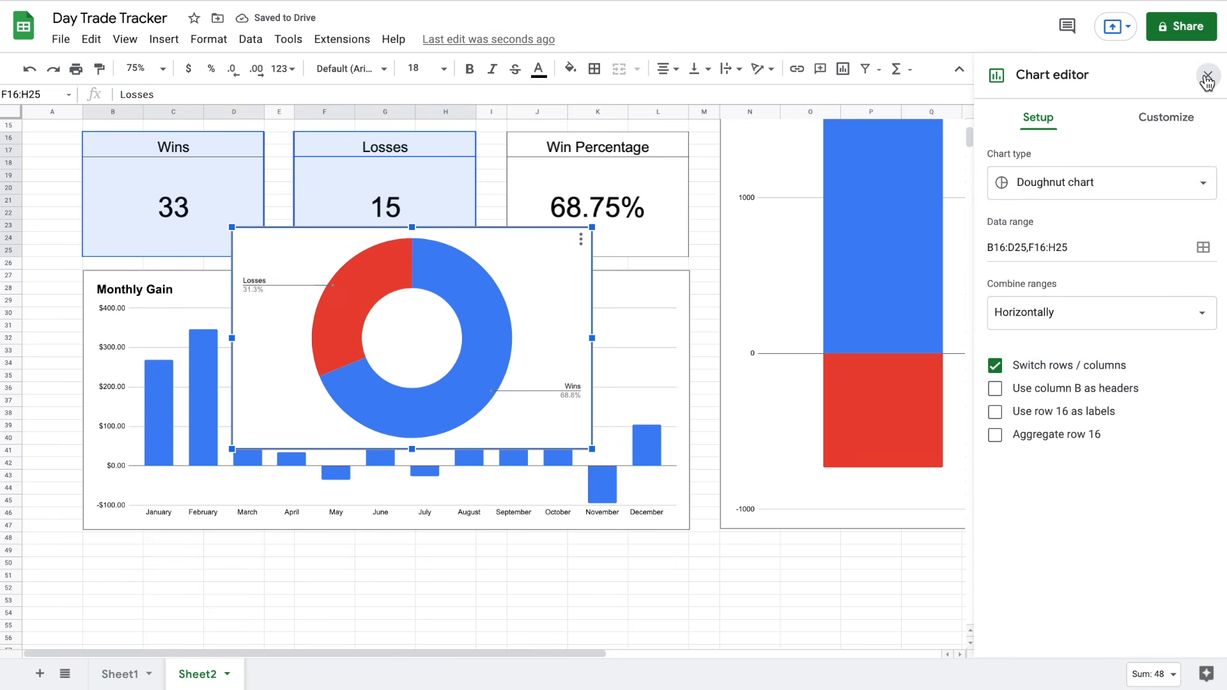
click(1208, 76)
Place the doughnut chart below the Monthly Gain chart, starting at cell B49, and narrow it to end at column G
scroll(652, 490, down, 1)
drag(537, 281, 358, 614)
scroll(539, 562, down, 5)
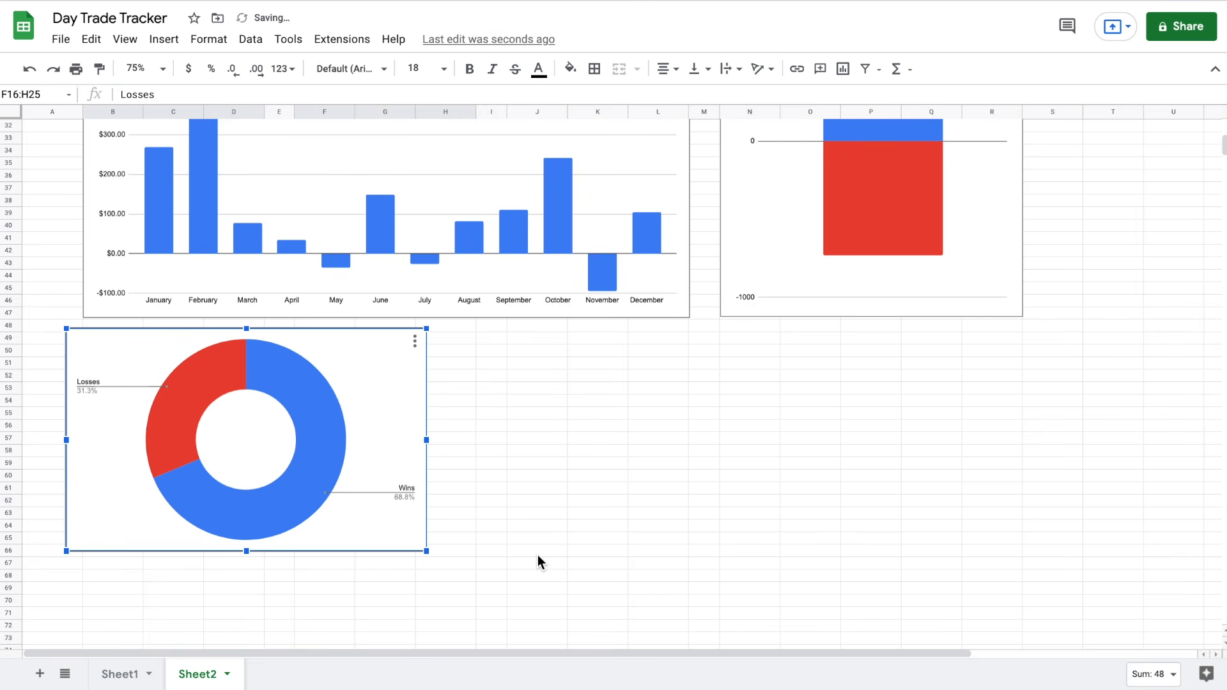
mouse_move(374, 390)
mouse_down()
mouse_move(403, 405)
mouse_move(393, 392)
mouse_up()
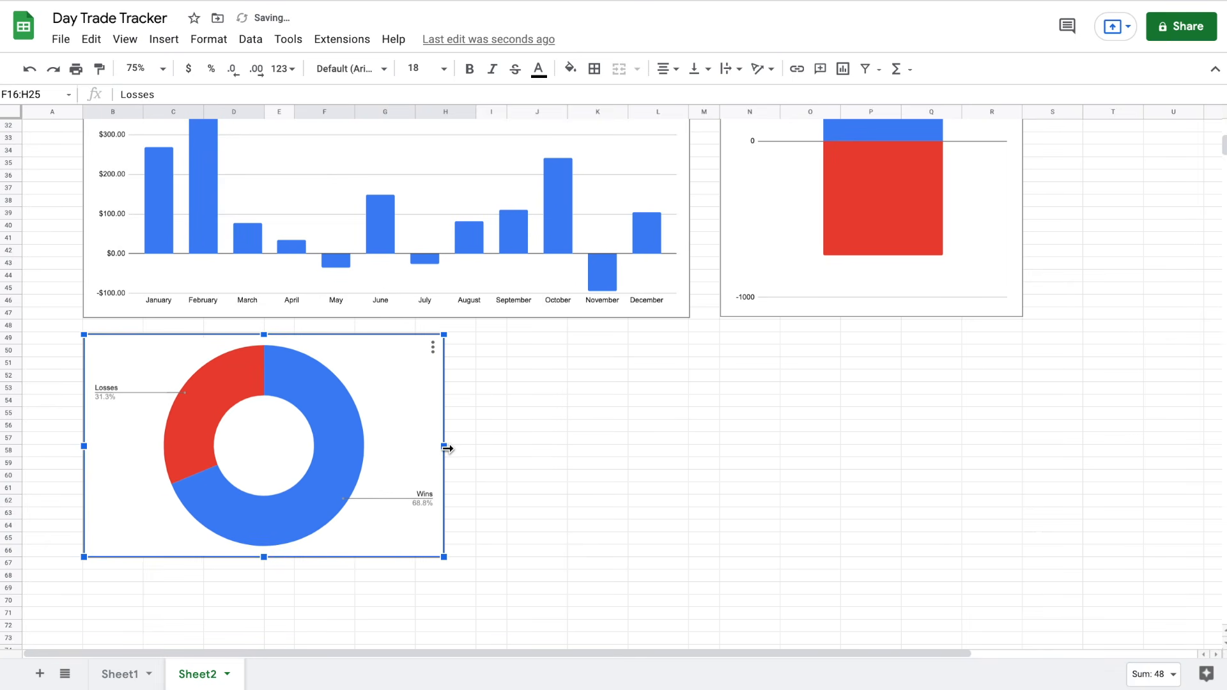
drag(446, 448, 416, 447)
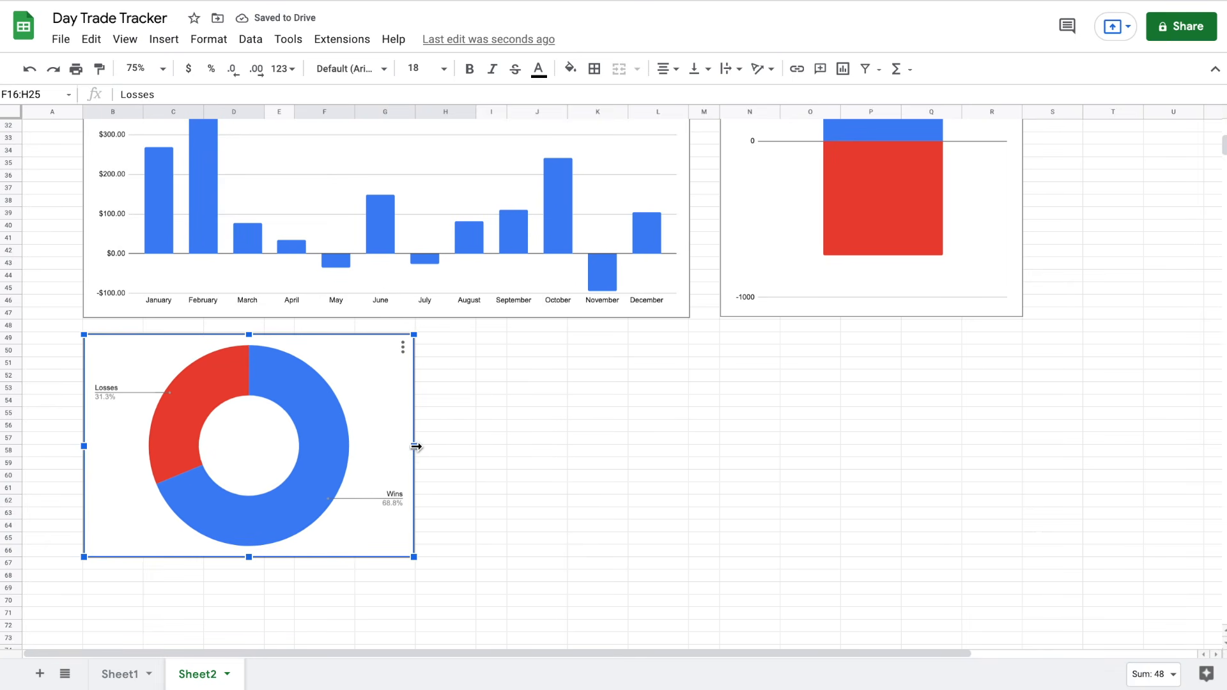
Give the doughnut chart the title Win Percentage
right_click(378, 413)
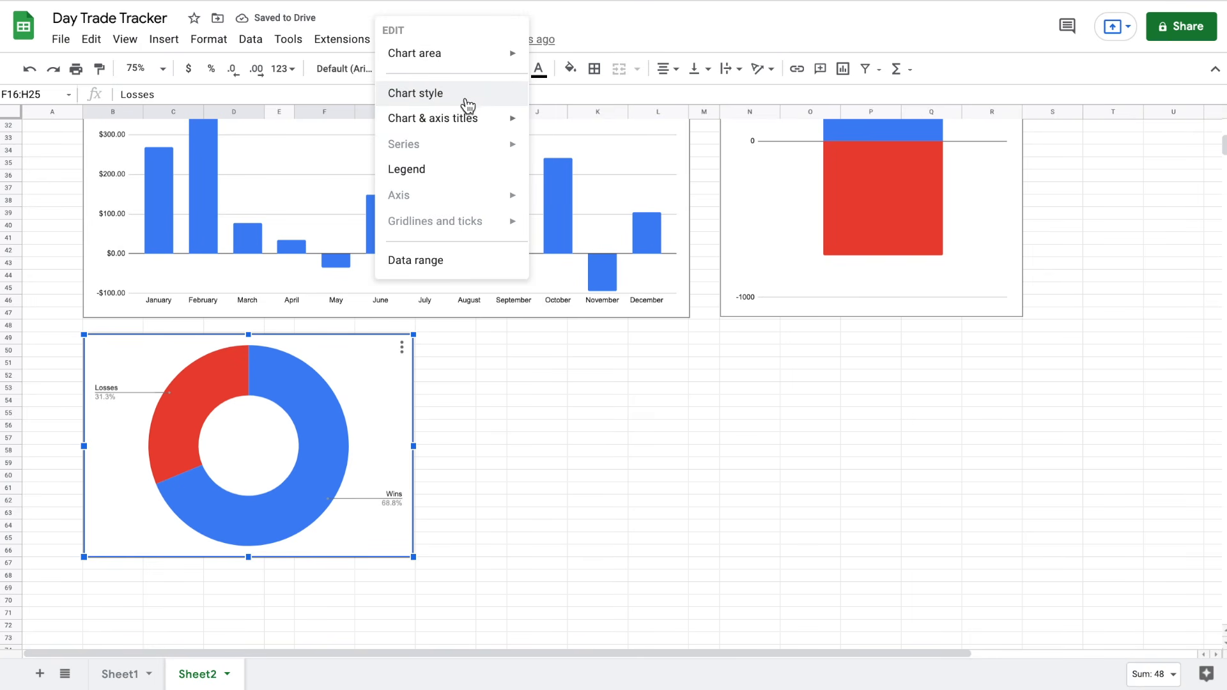
click(468, 103)
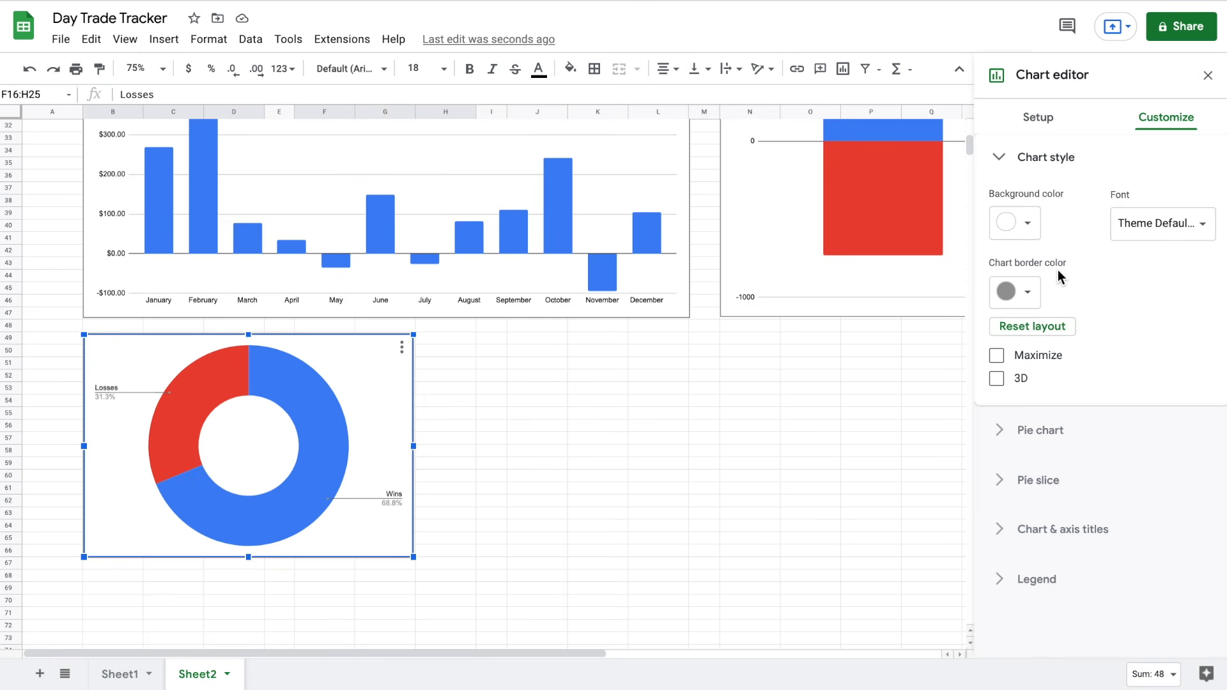
click(1036, 120)
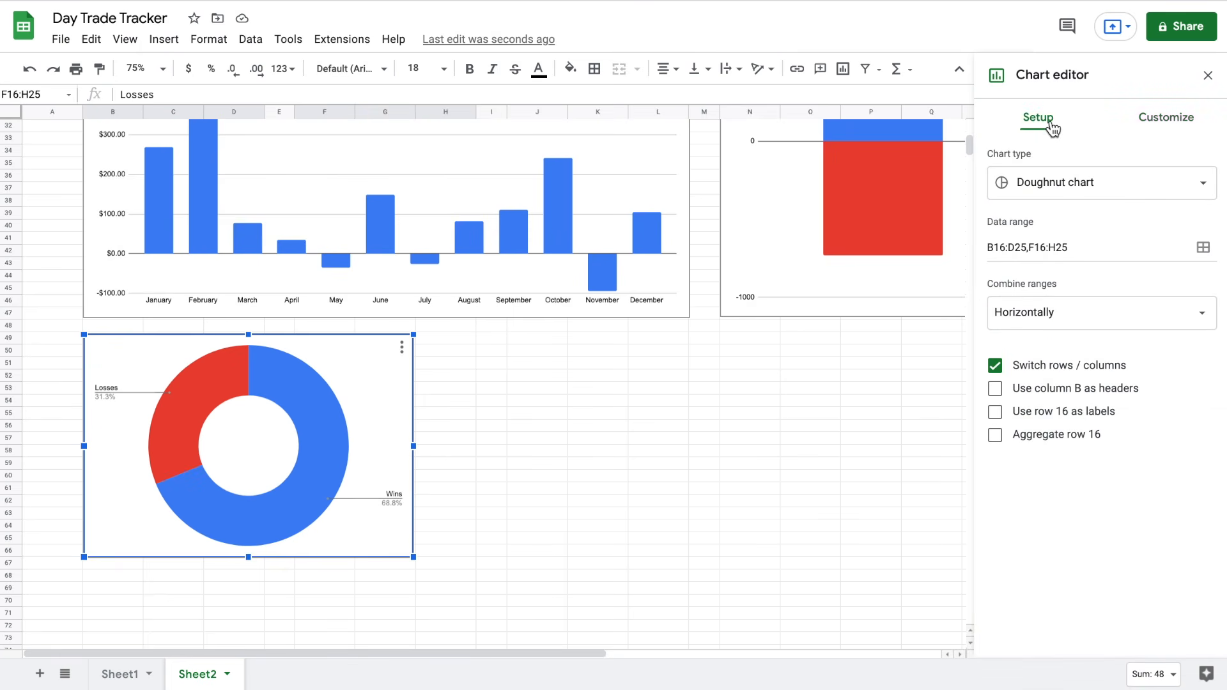
click(1150, 125)
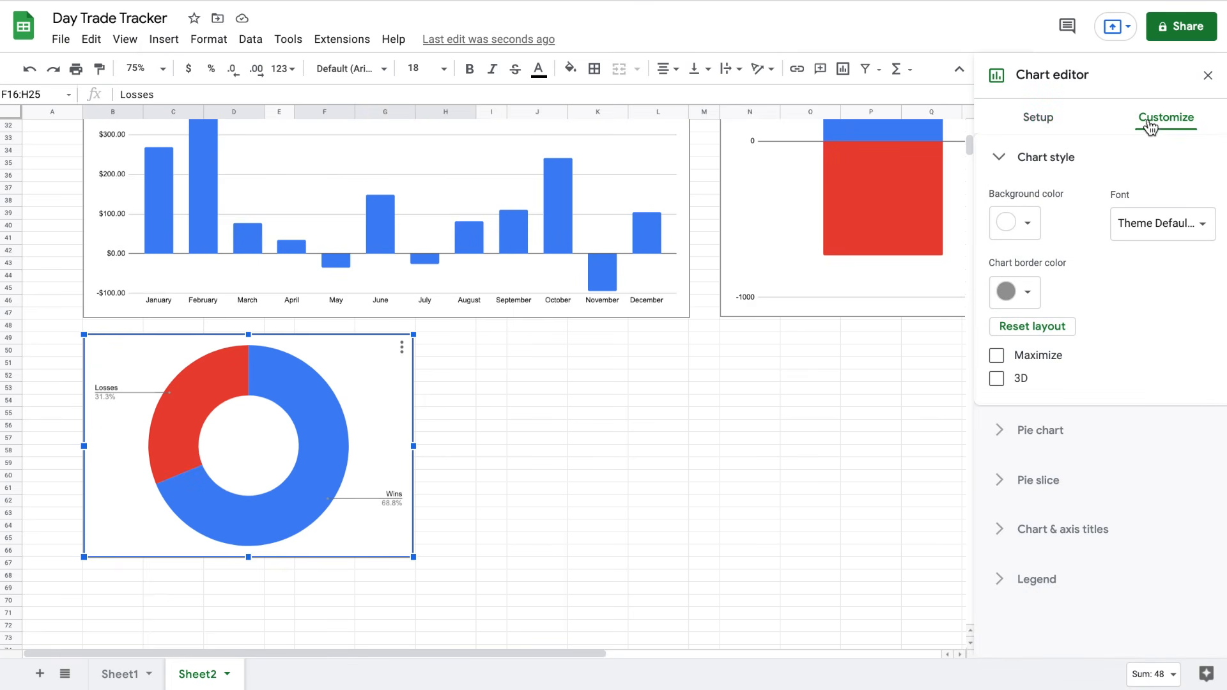
click(1064, 441)
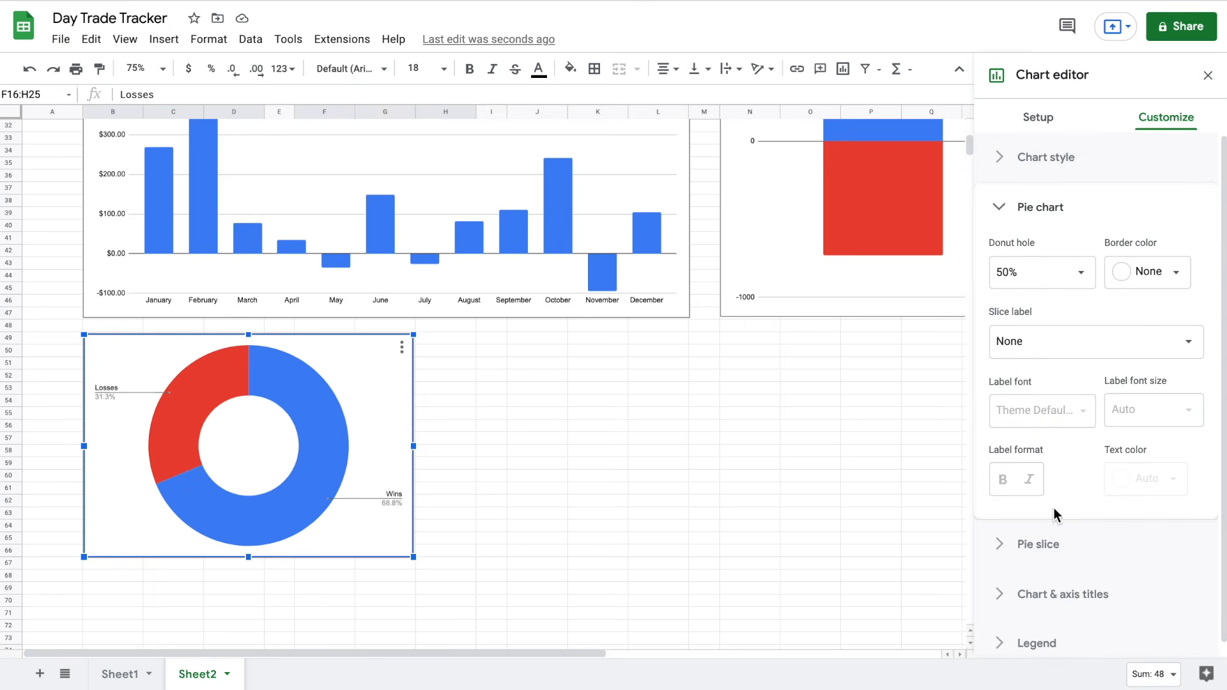
click(1059, 589)
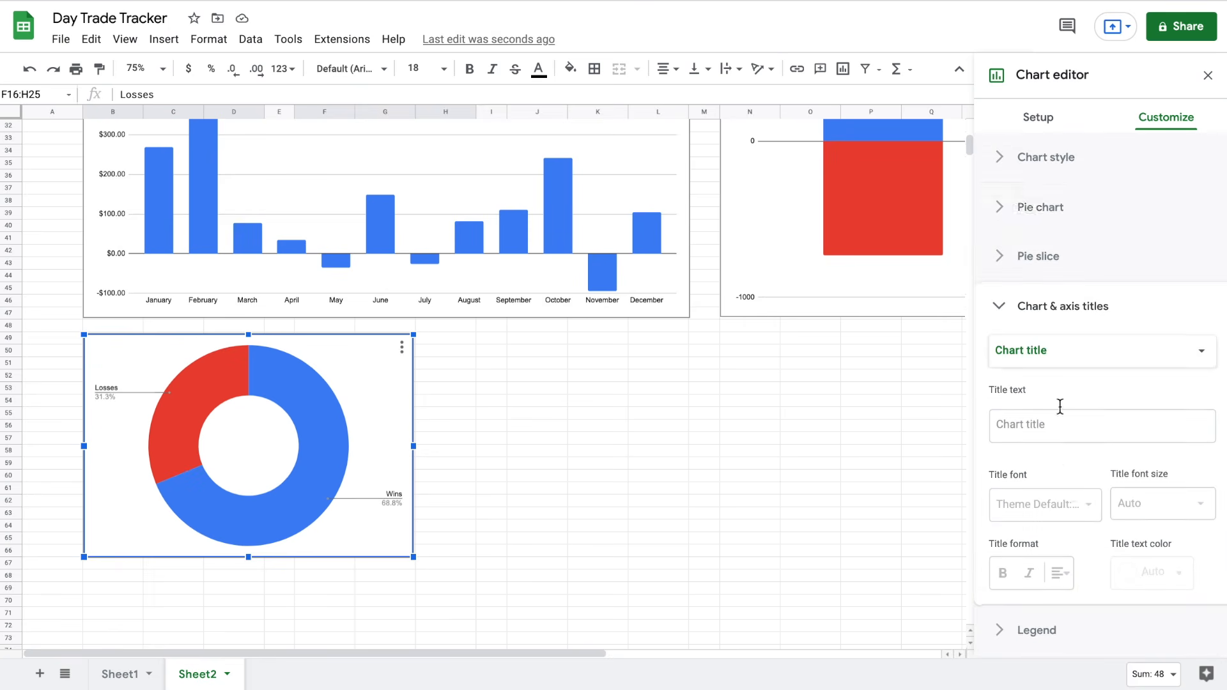
click(1059, 423)
text(Win Percentage)
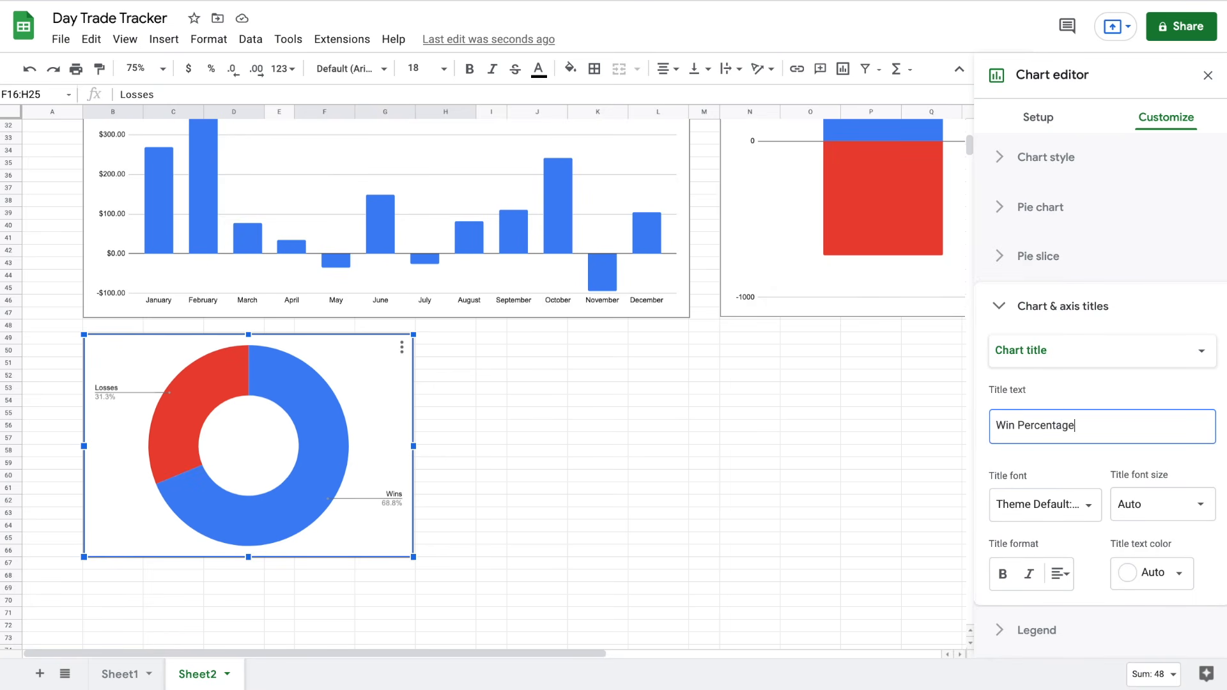
Make the doughnut chart's title bold and black
click(1003, 573)
click(1172, 571)
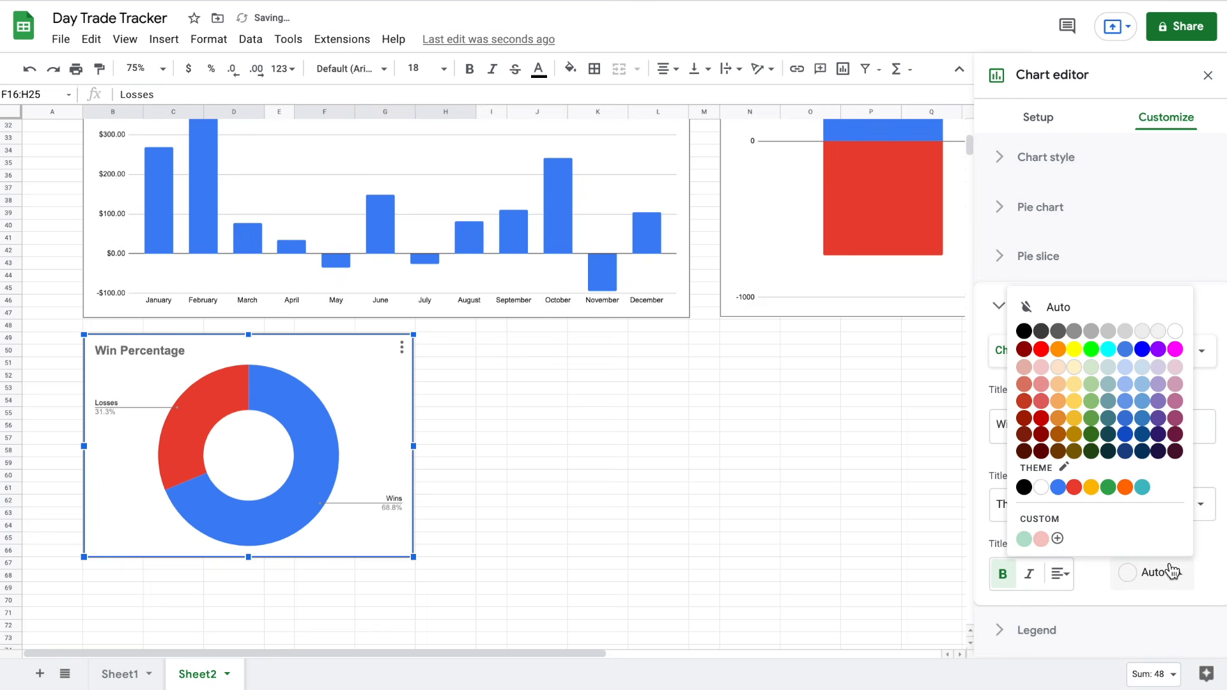
click(1024, 331)
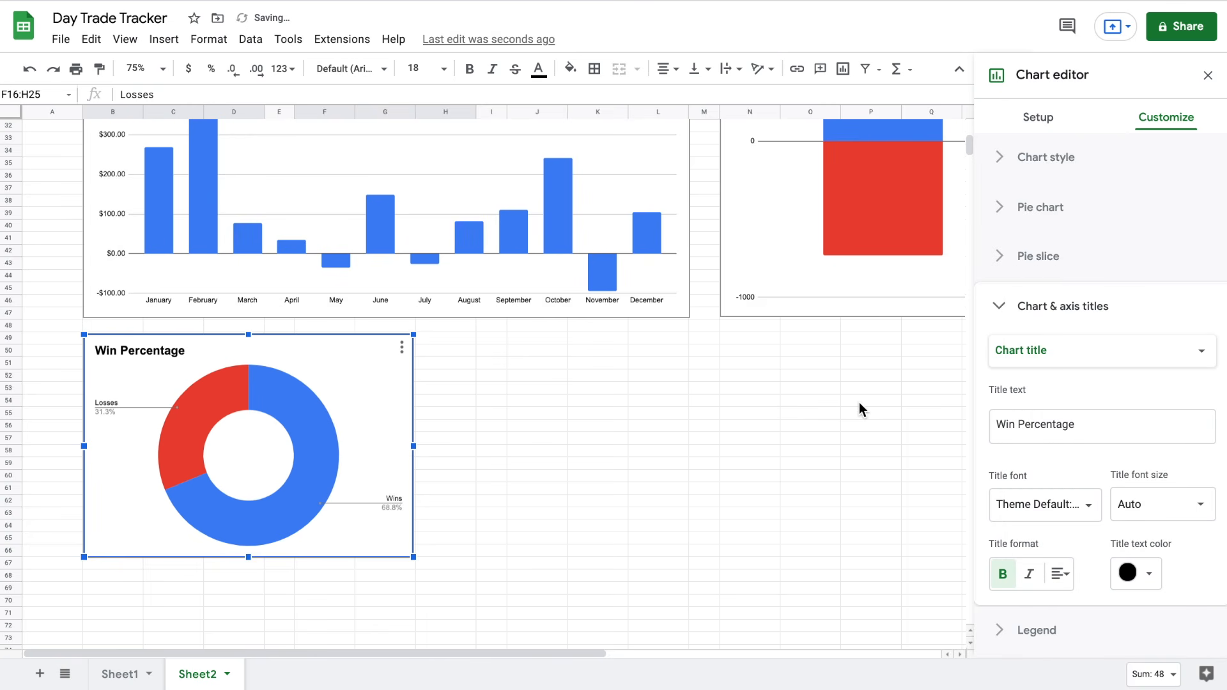
click(838, 392)
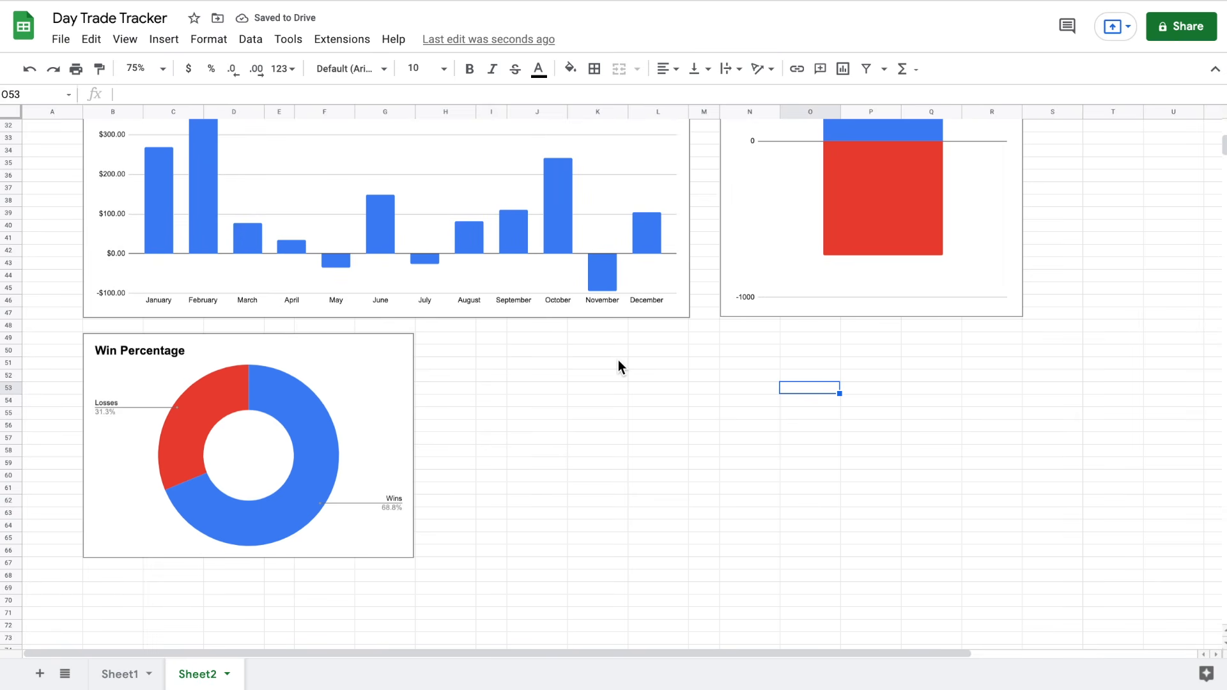
scroll(618, 359, up, 6)
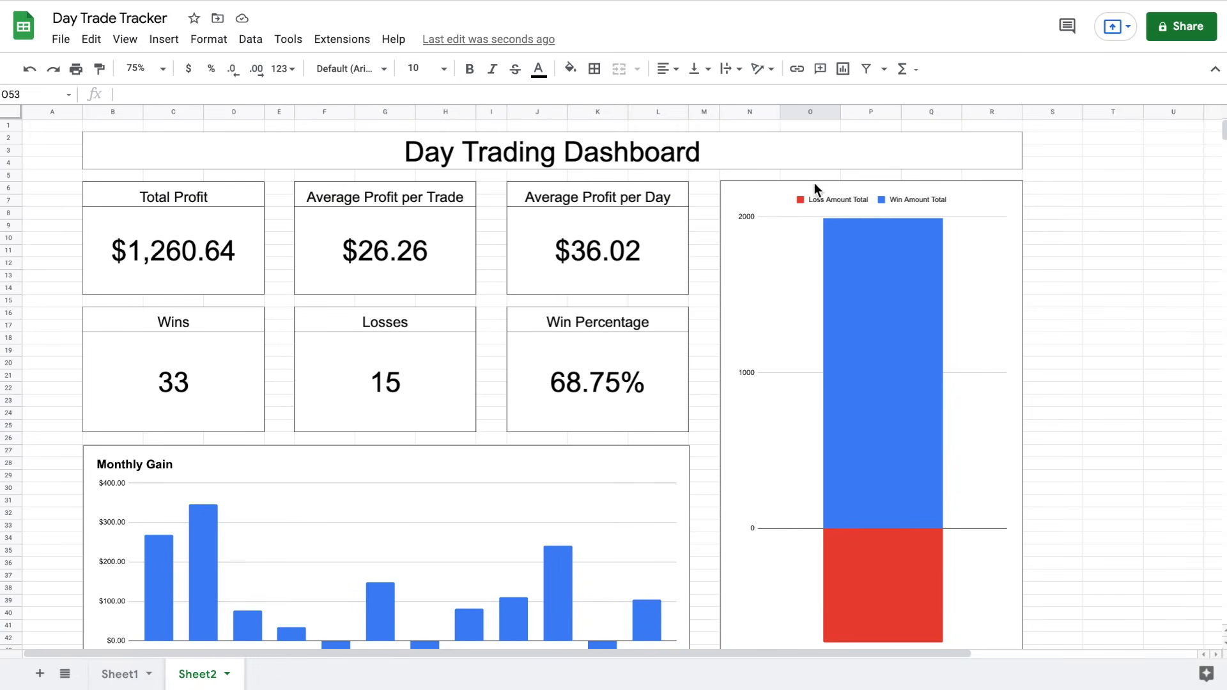
scroll(798, 231, down, 6)
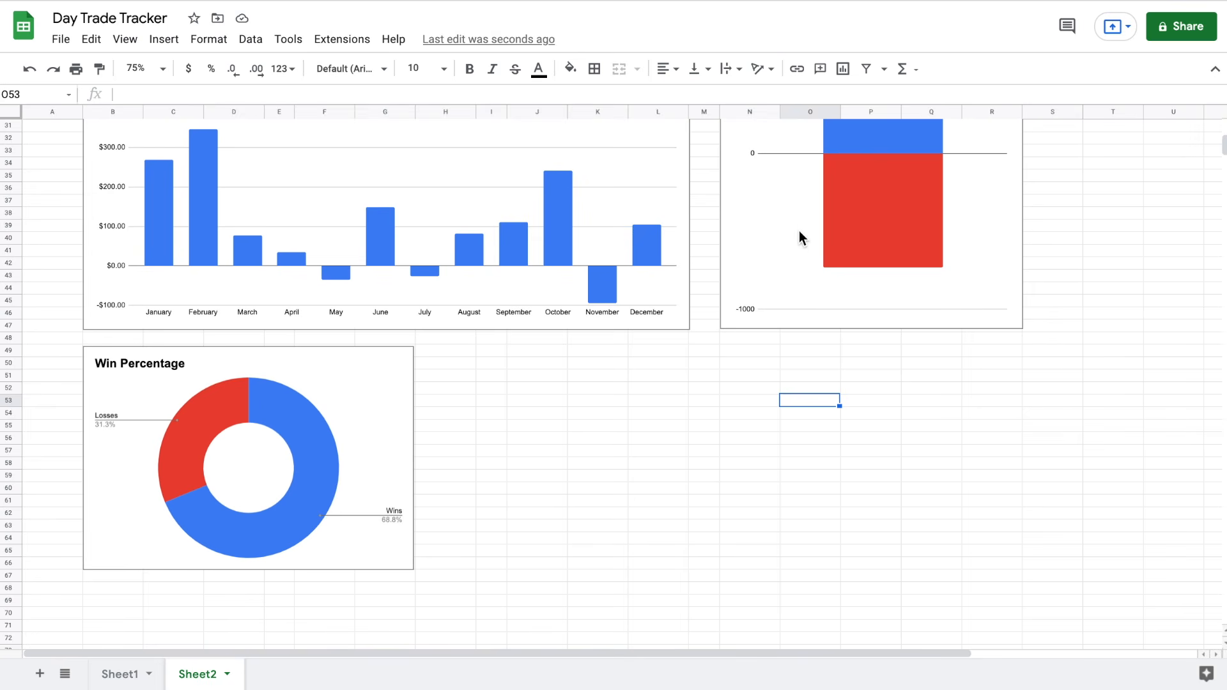
Delete the leftover chart from Sheet1
click(126, 676)
click(308, 432)
key(Delete)
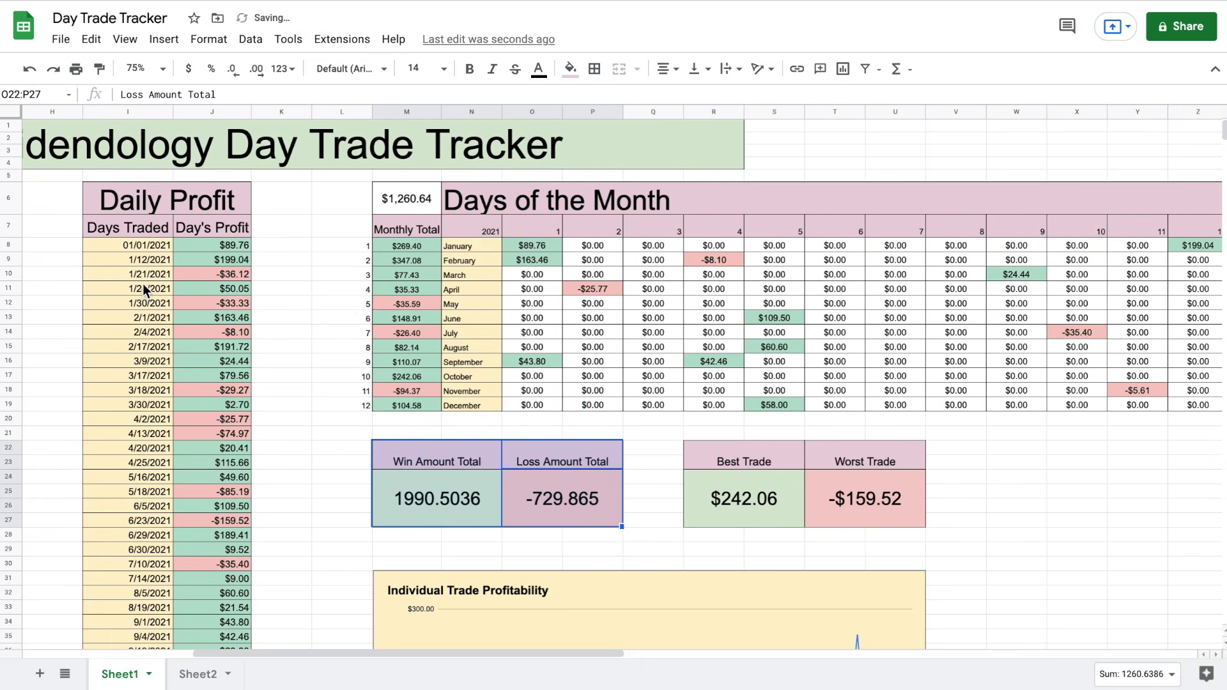
Insert a chart from the Daily Profit table's Days Traded and Day's Profit cells (I8:J53) on Sheet1
scroll(143, 284, left, 2)
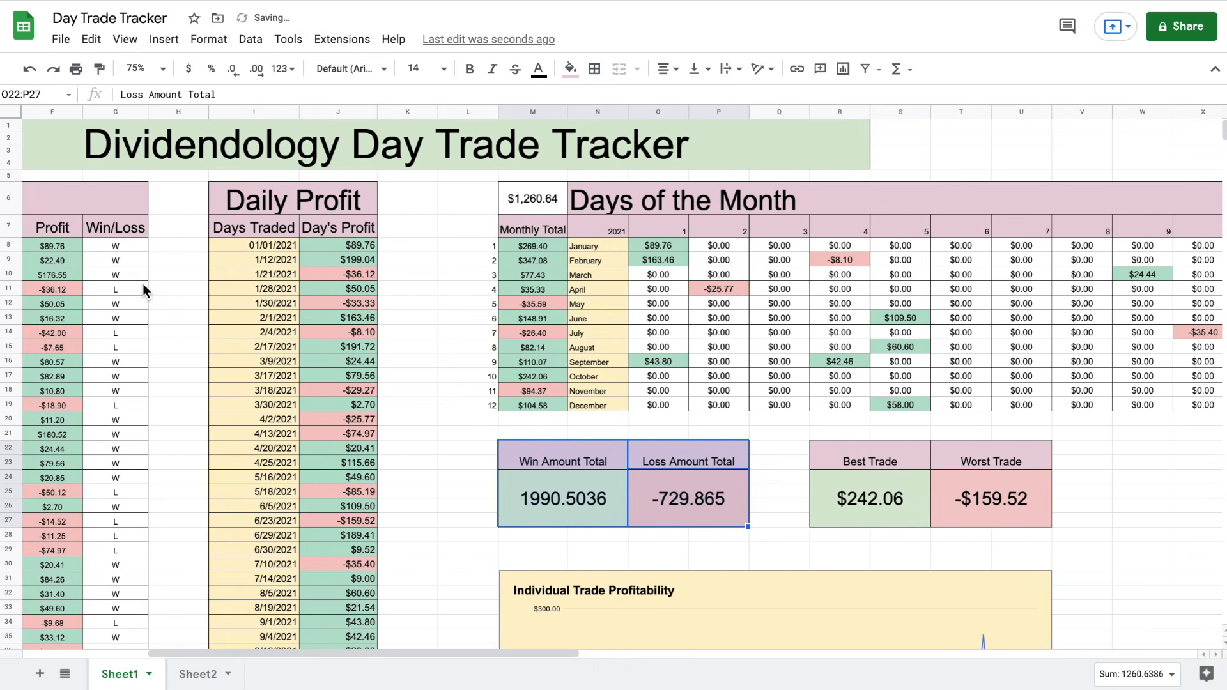
click(248, 244)
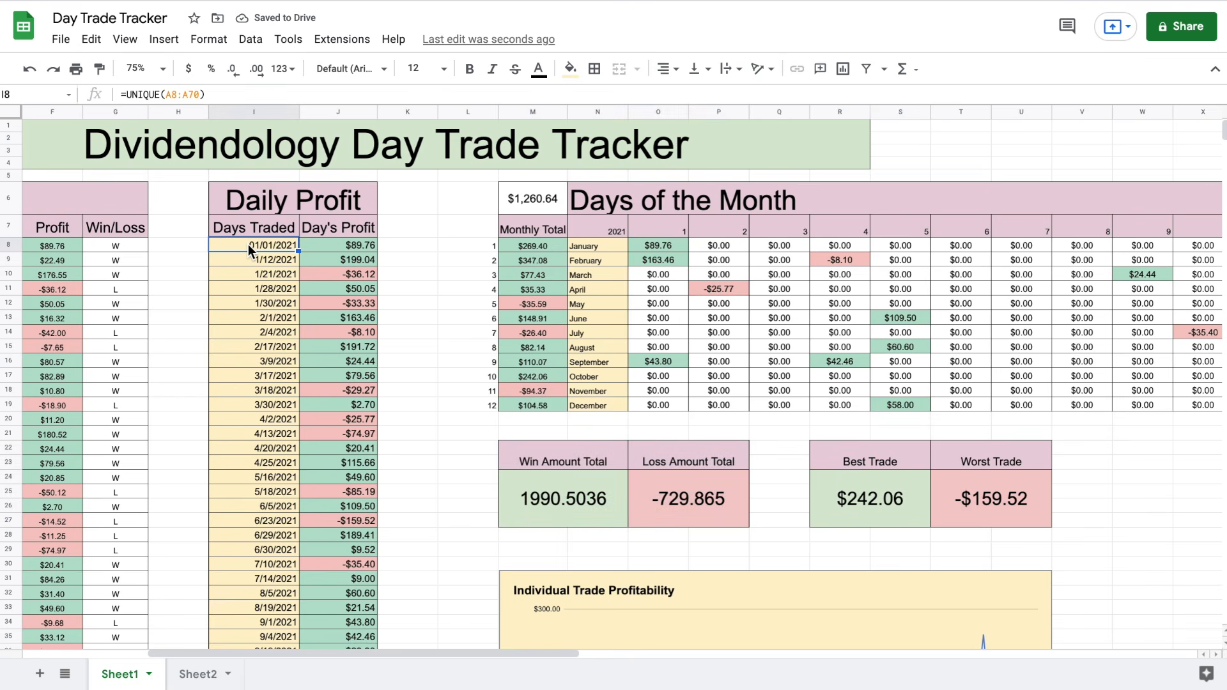
key(ctrl+shift+Down)
key(shift+Down)
key(shift+Down)
key(shift+Down)
key(shift+Down)
key(shift+Down)
key(shift+Down)
key(shift+Down)
key(shift+Down)
key(shift+Down)
key(shift+Down)
key(shift+Down)
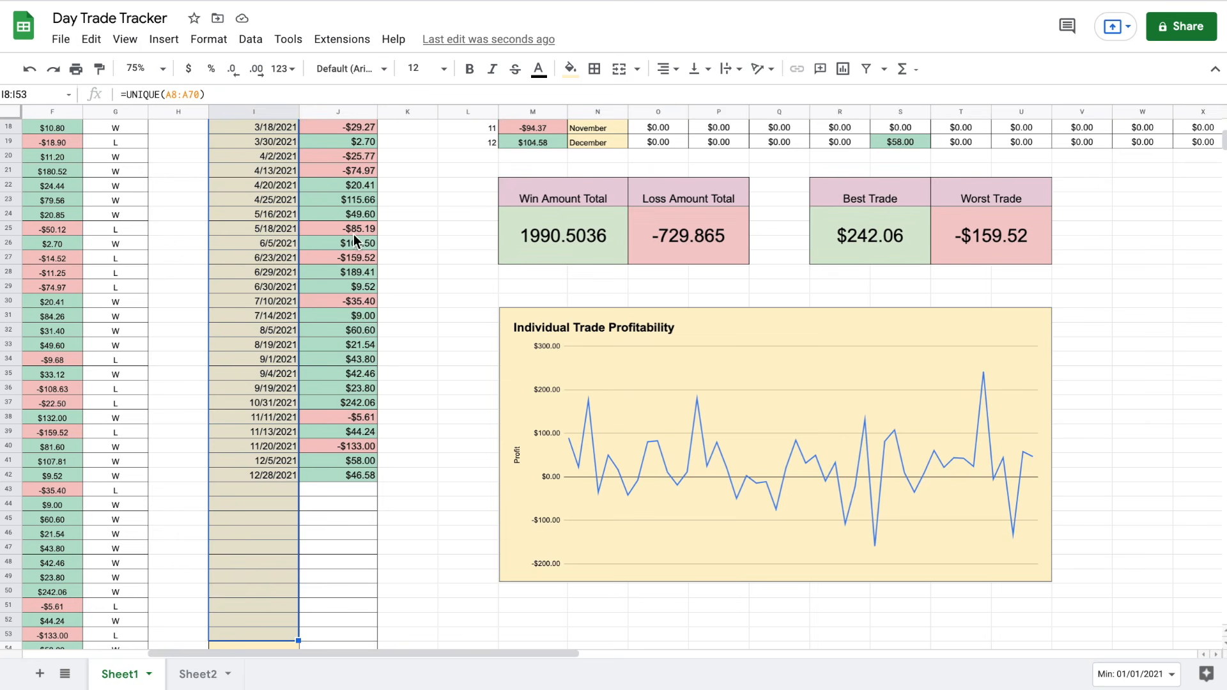
scroll(352, 237, up, 5)
drag(362, 245, 345, 480)
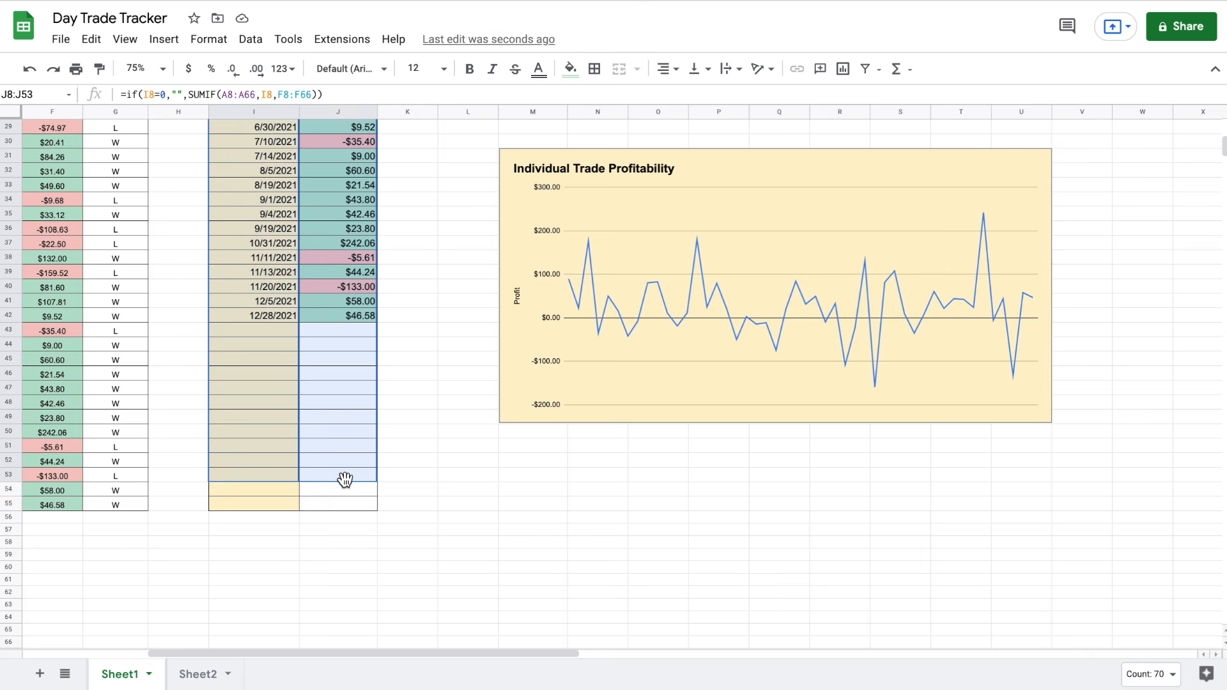
click(164, 39)
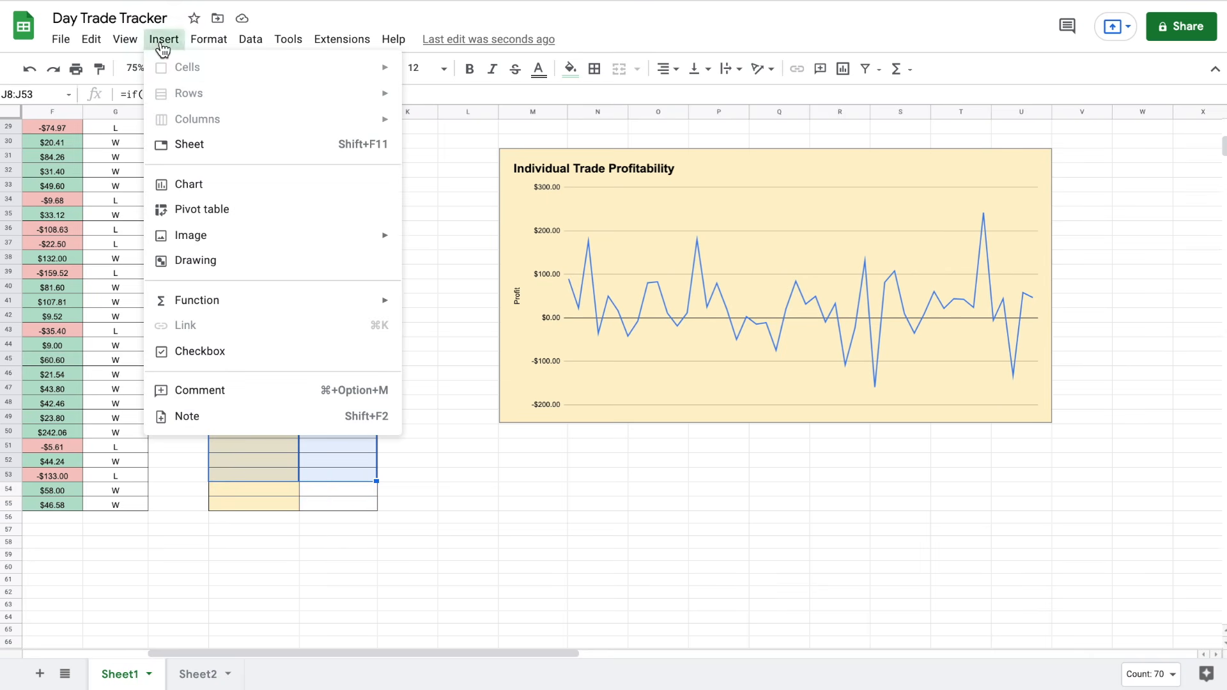
click(220, 179)
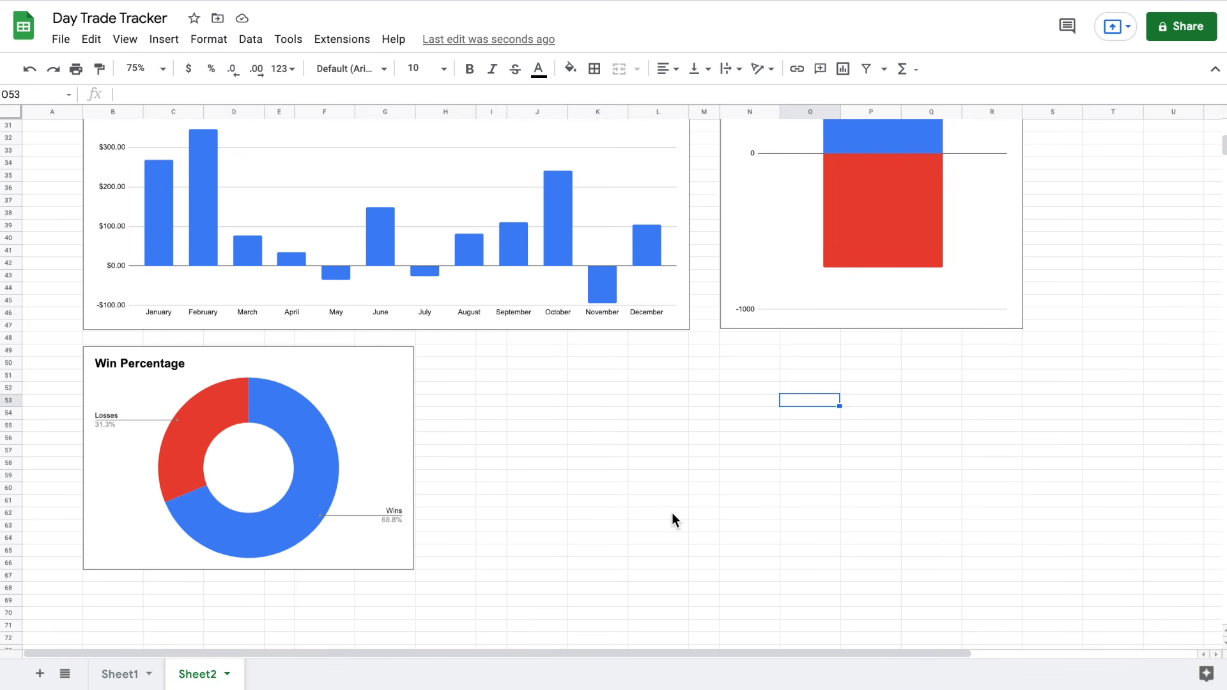
Paste the daily profit line chart onto Sheet2, place it beside the Win Percentage chart at row 49, and widen it to end at column R
key(super+v)
click(1024, 412)
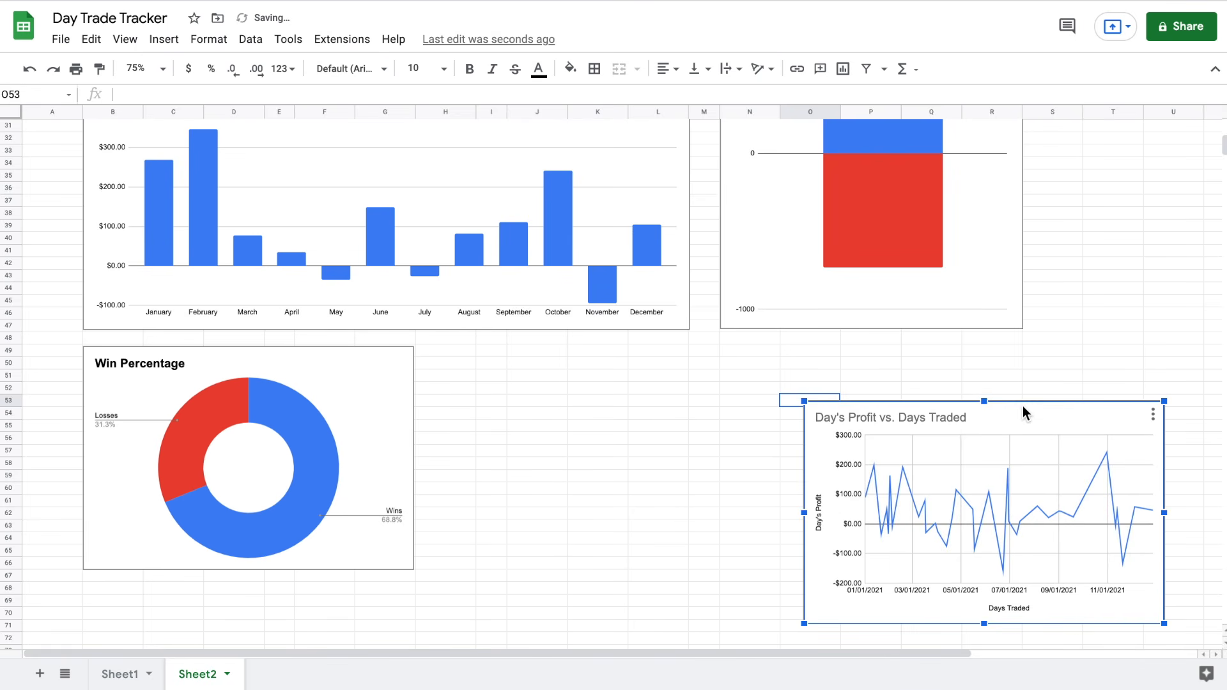
drag(1029, 416, 652, 357)
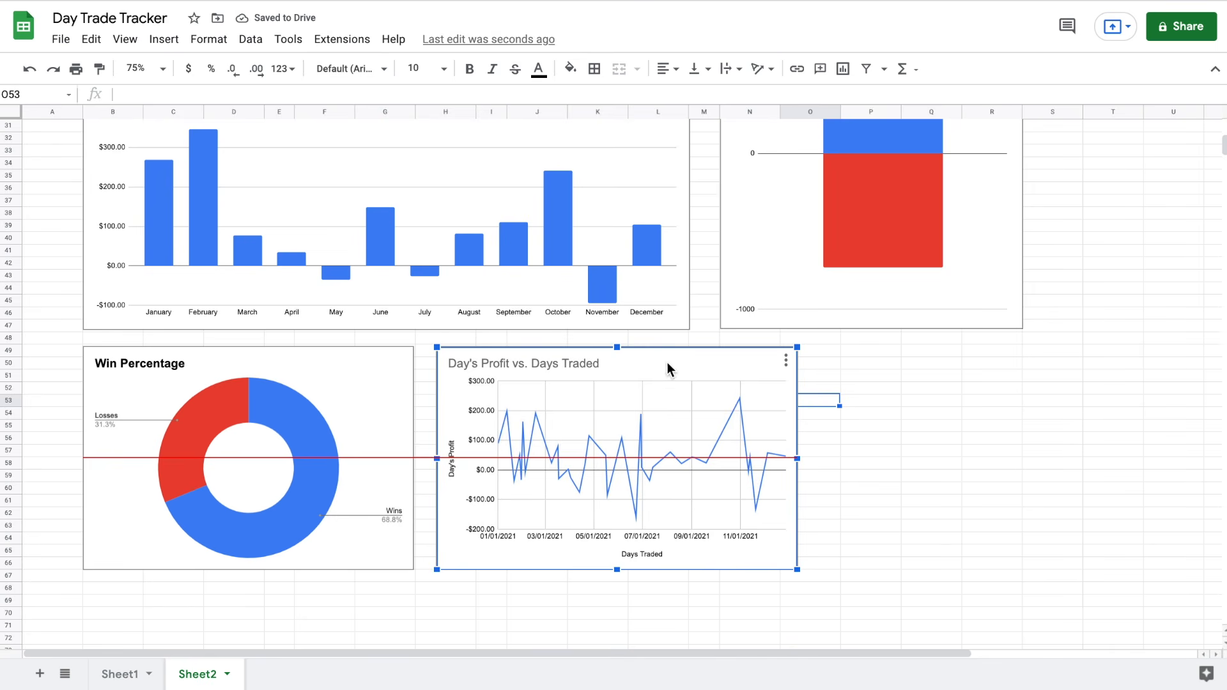
drag(800, 458, 1021, 452)
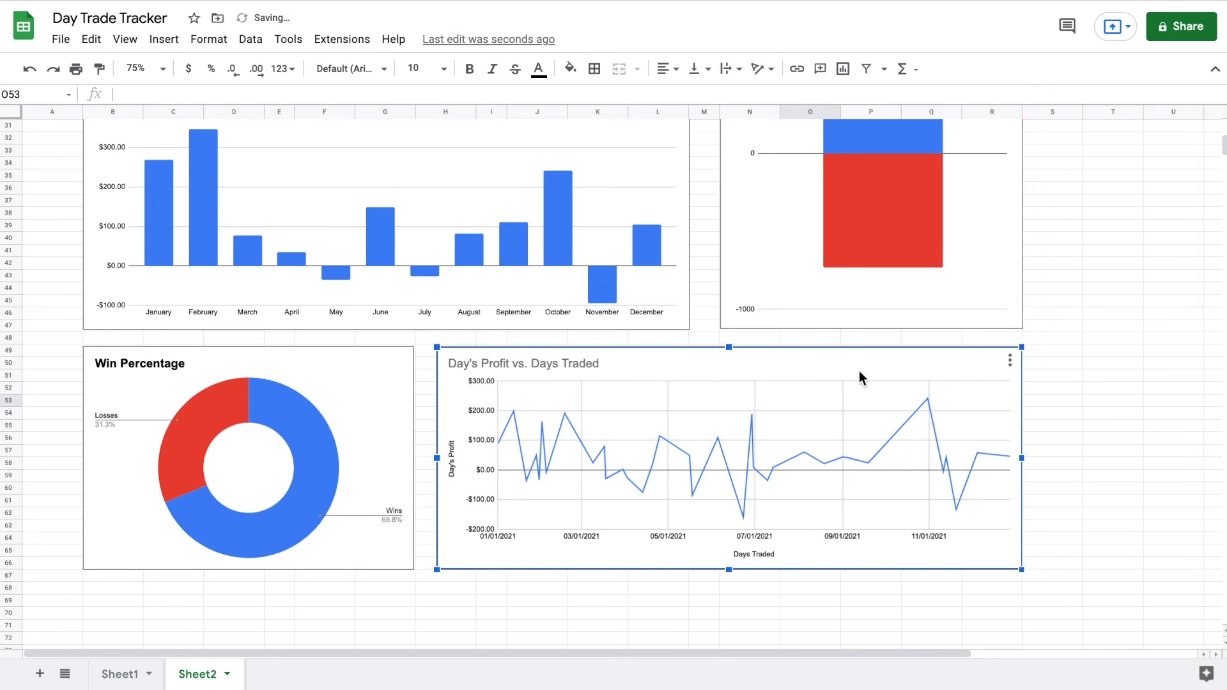
Change the daily profit line chart's title to Day's Traded Profit
right_click(811, 369)
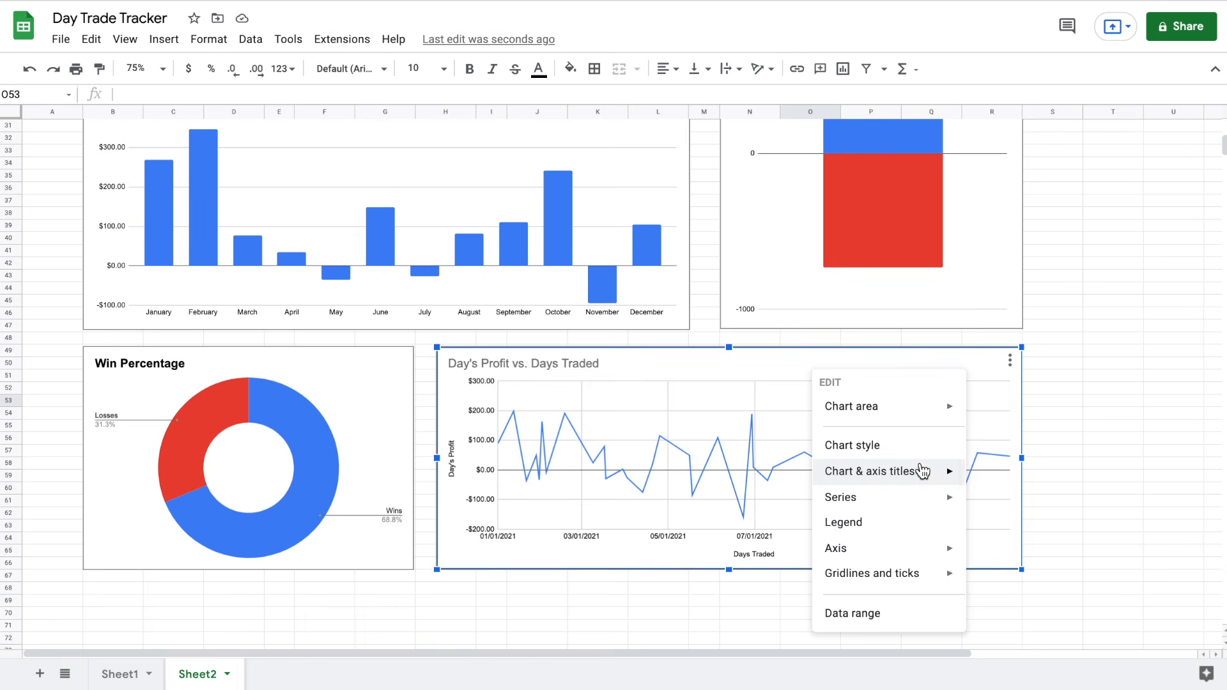
mouse_move(923, 471)
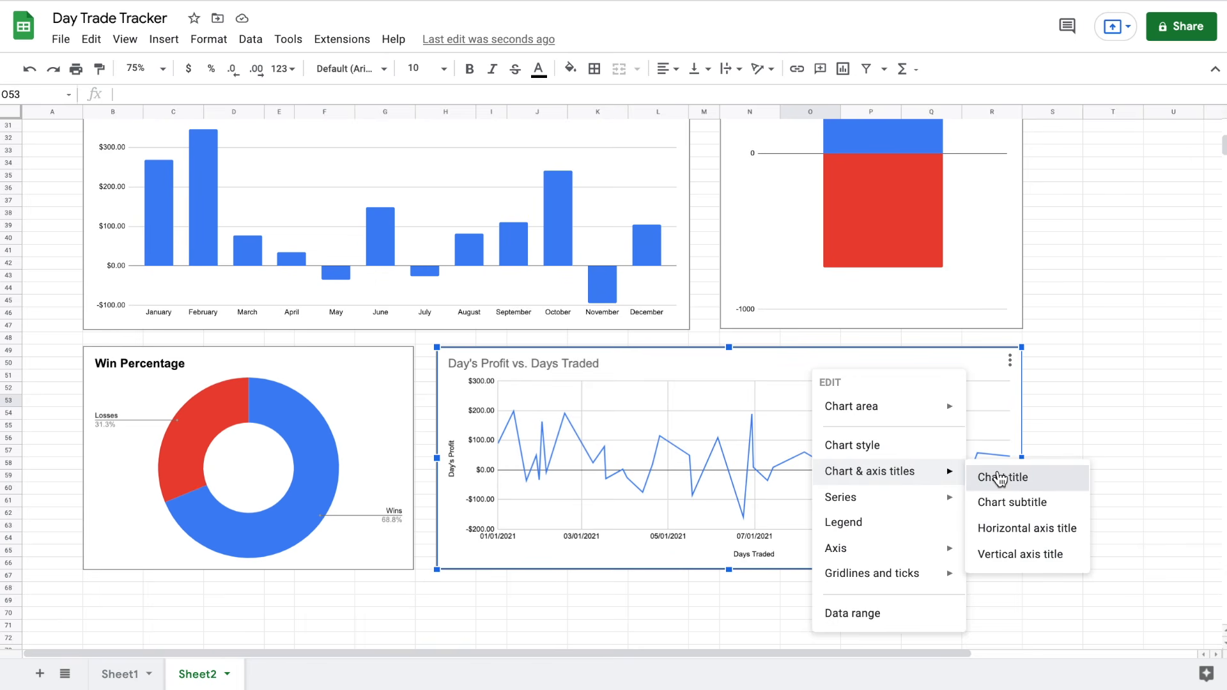
click(1001, 478)
drag(1131, 318, 939, 326)
key(BackSpace)
text(Day)
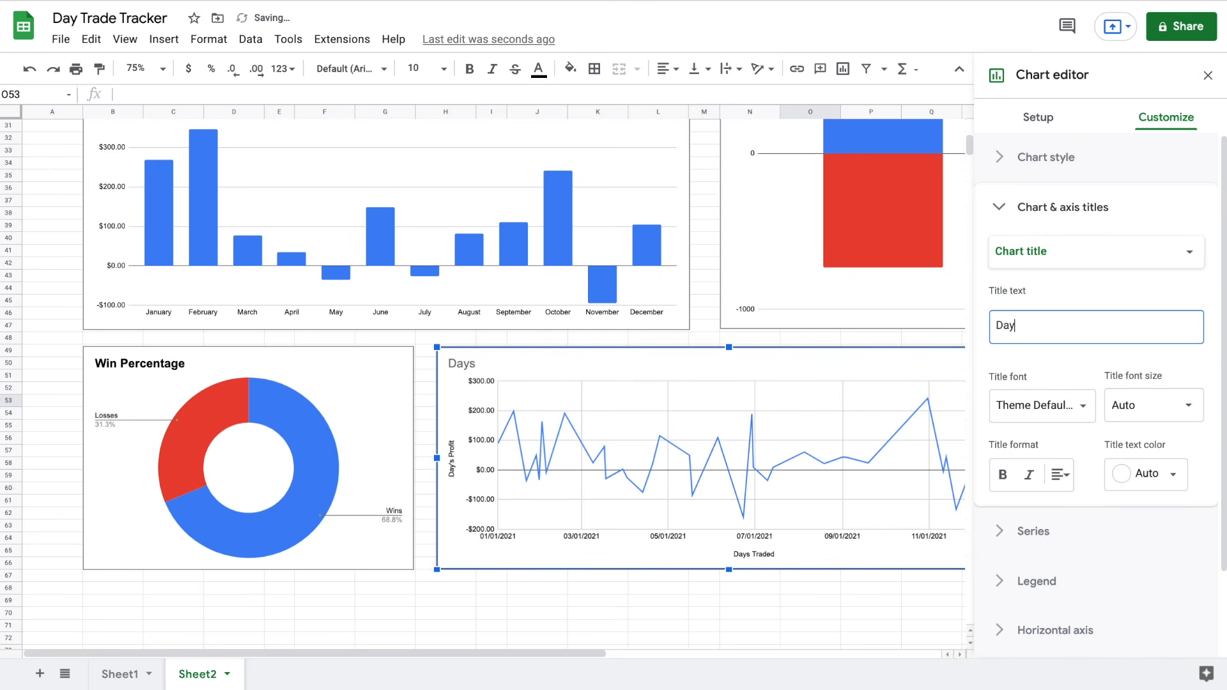
text('s Traded Profit)
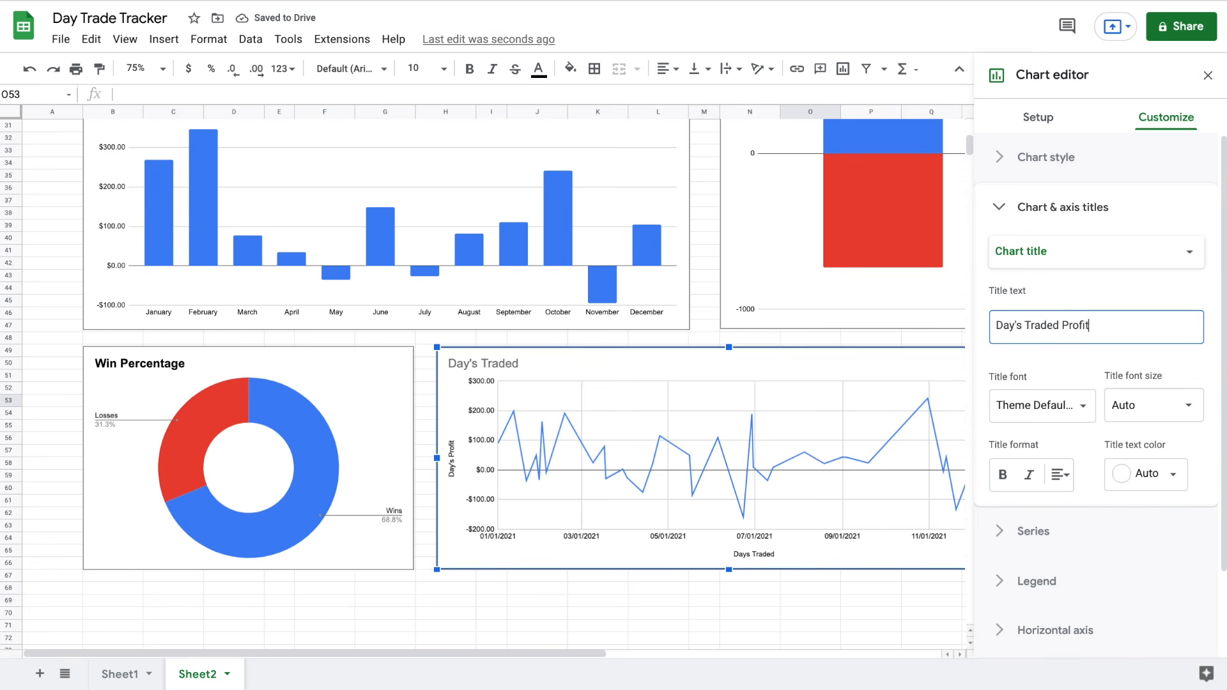
click(887, 337)
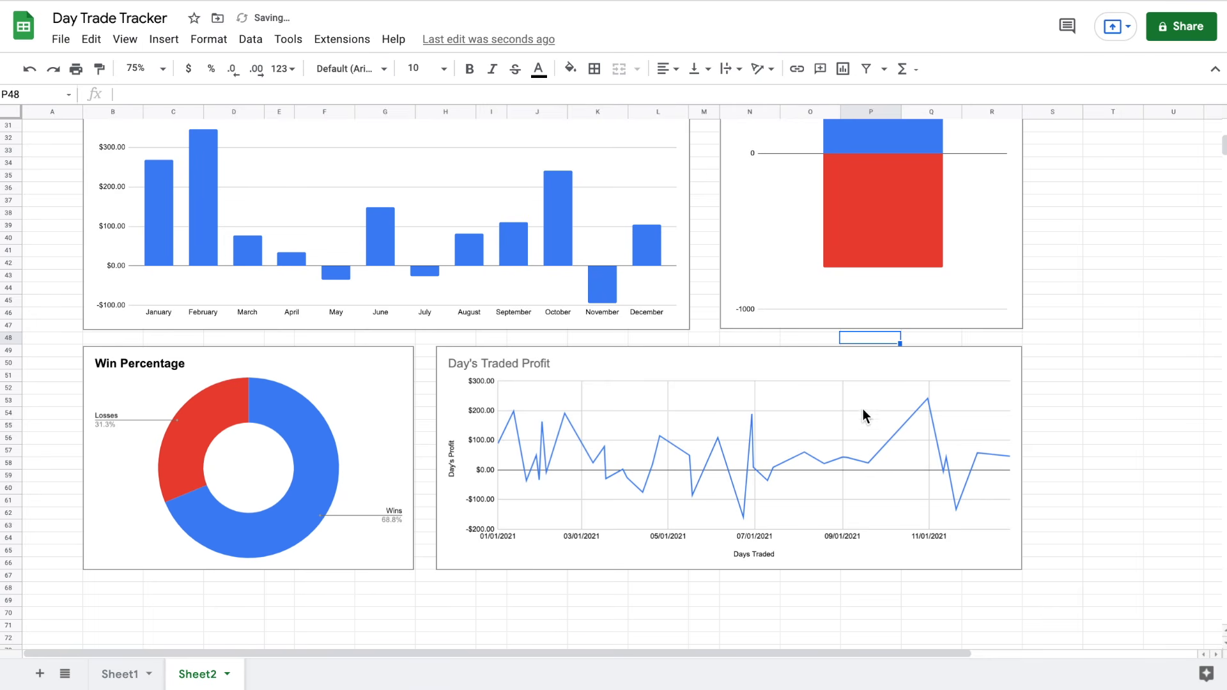
Make the Day's Traded Profit chart title bold and black
double_click(547, 365)
click(996, 474)
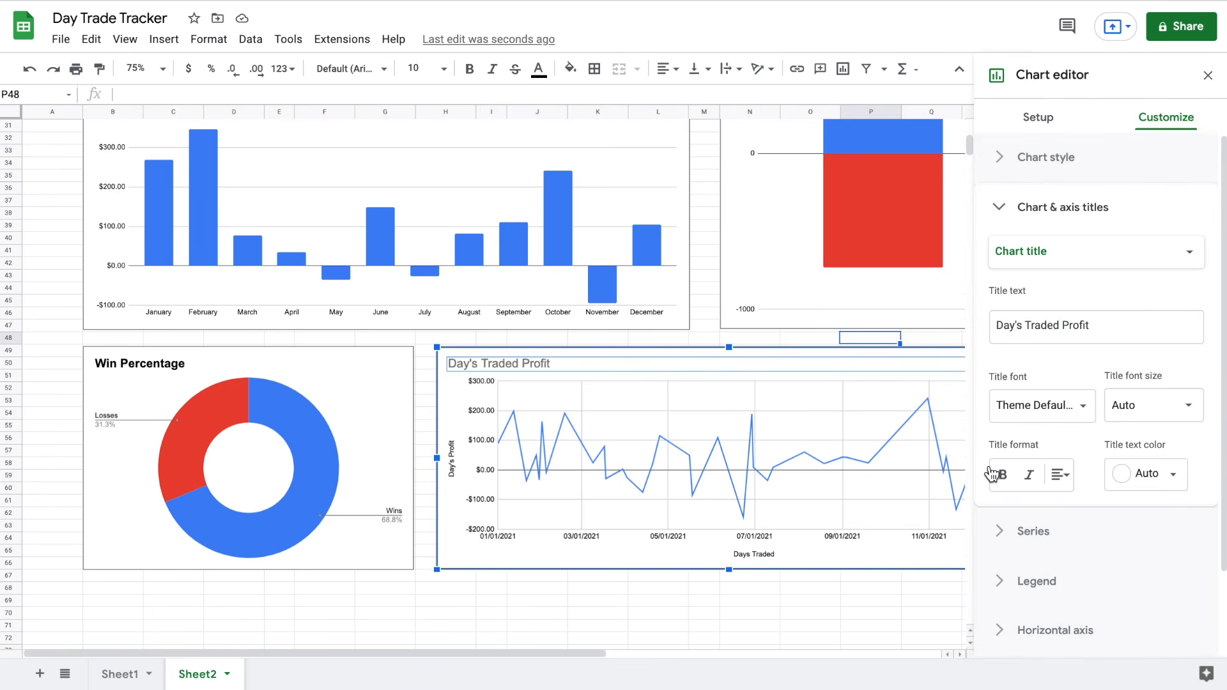
click(1002, 476)
click(1002, 475)
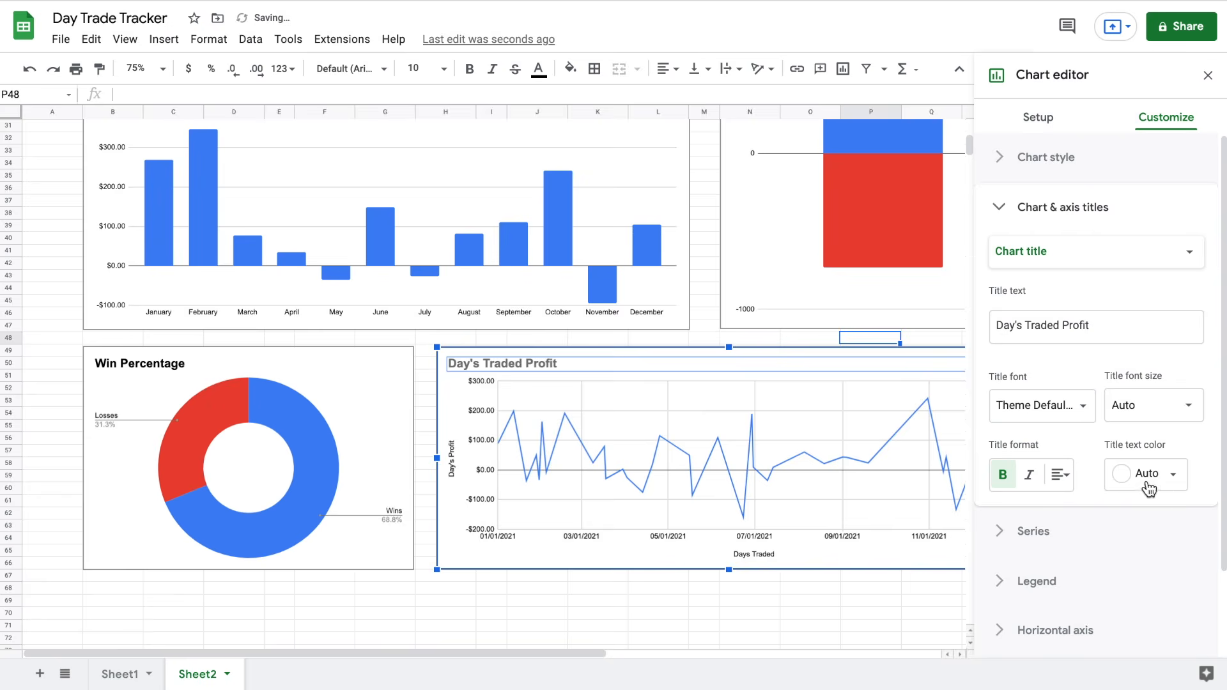
click(1147, 476)
click(1018, 232)
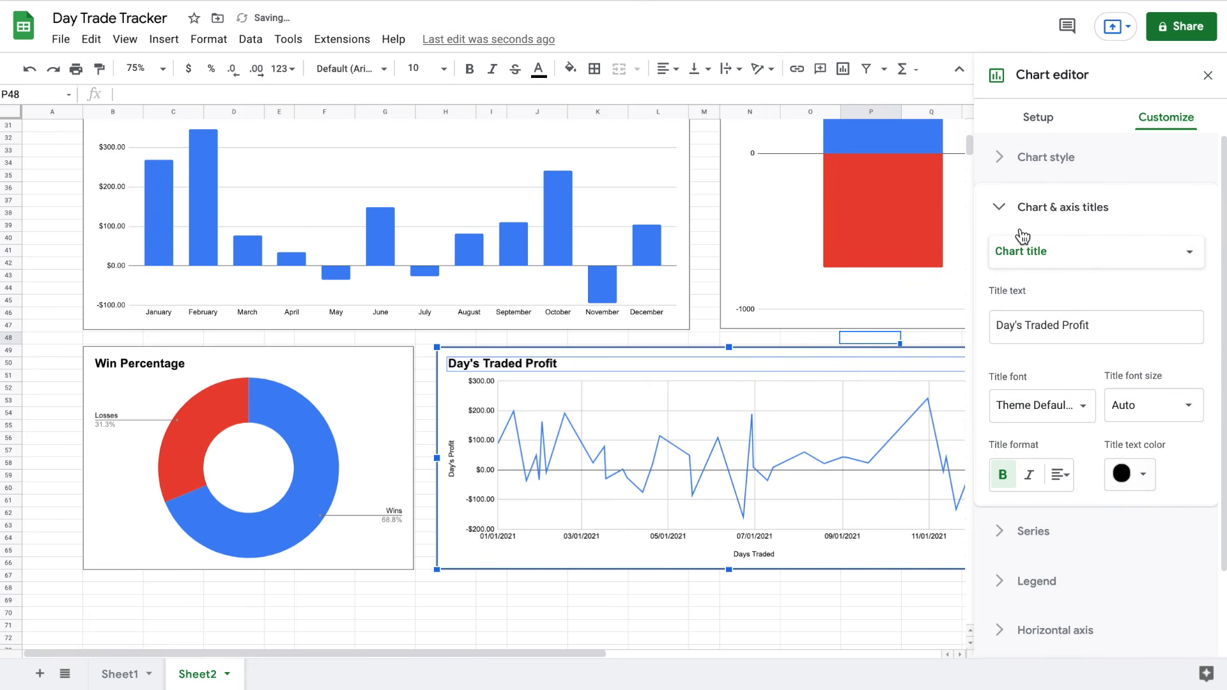
click(712, 331)
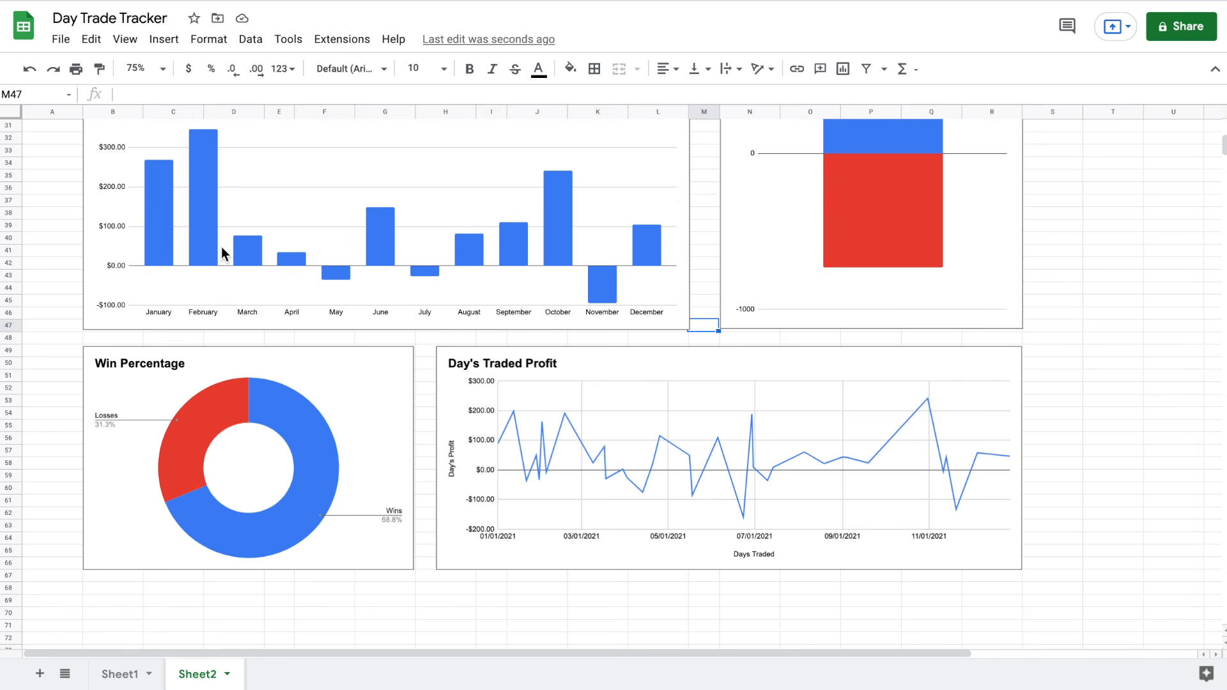
Set the sheet zoom to 50% and look over the whole dashboard
click(162, 69)
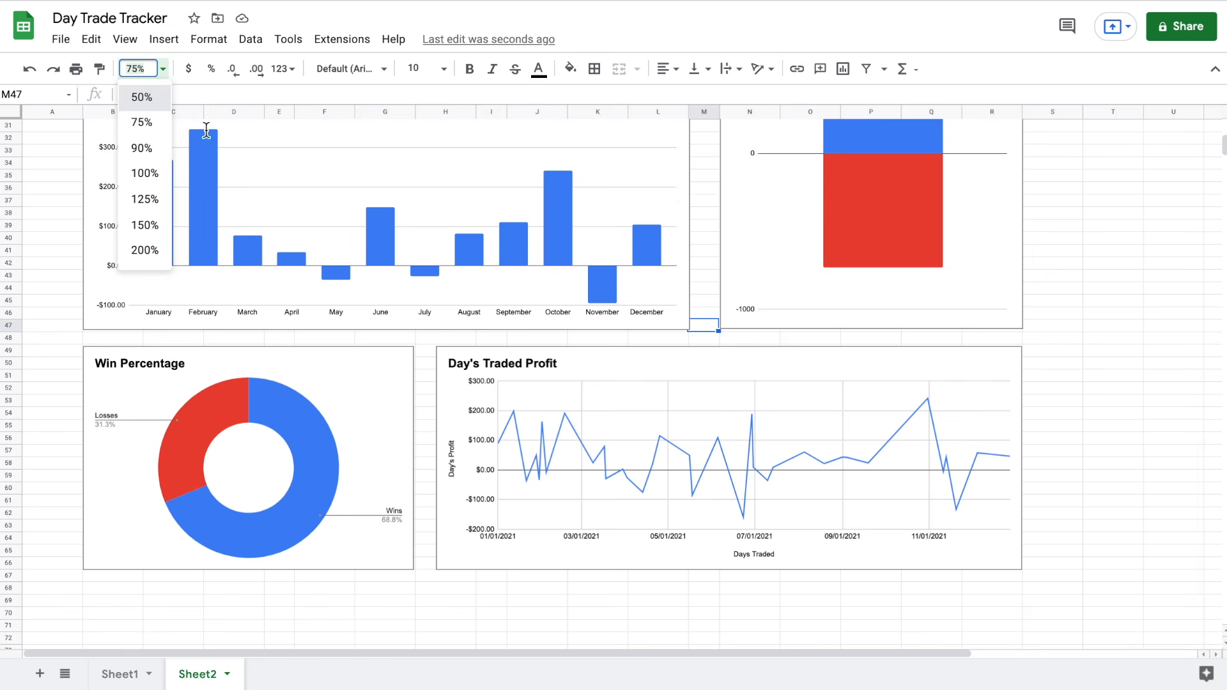
click(144, 97)
scroll(642, 238, up, 6)
click(722, 298)
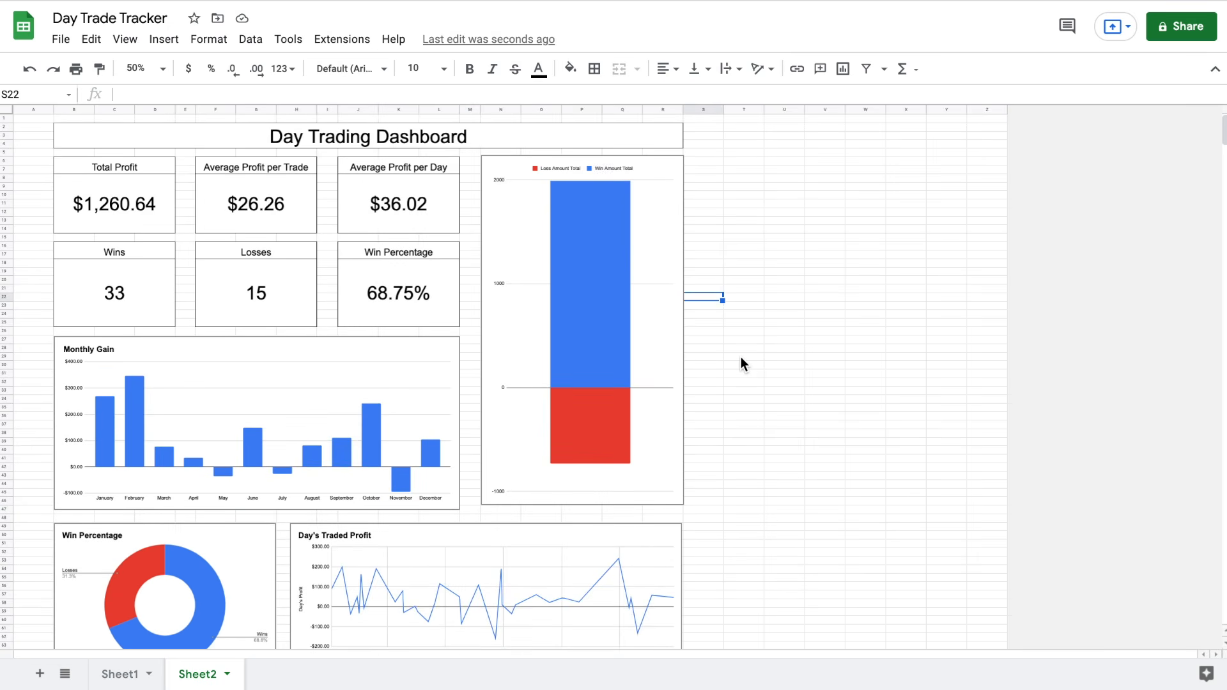
scroll(740, 375, down, 3)
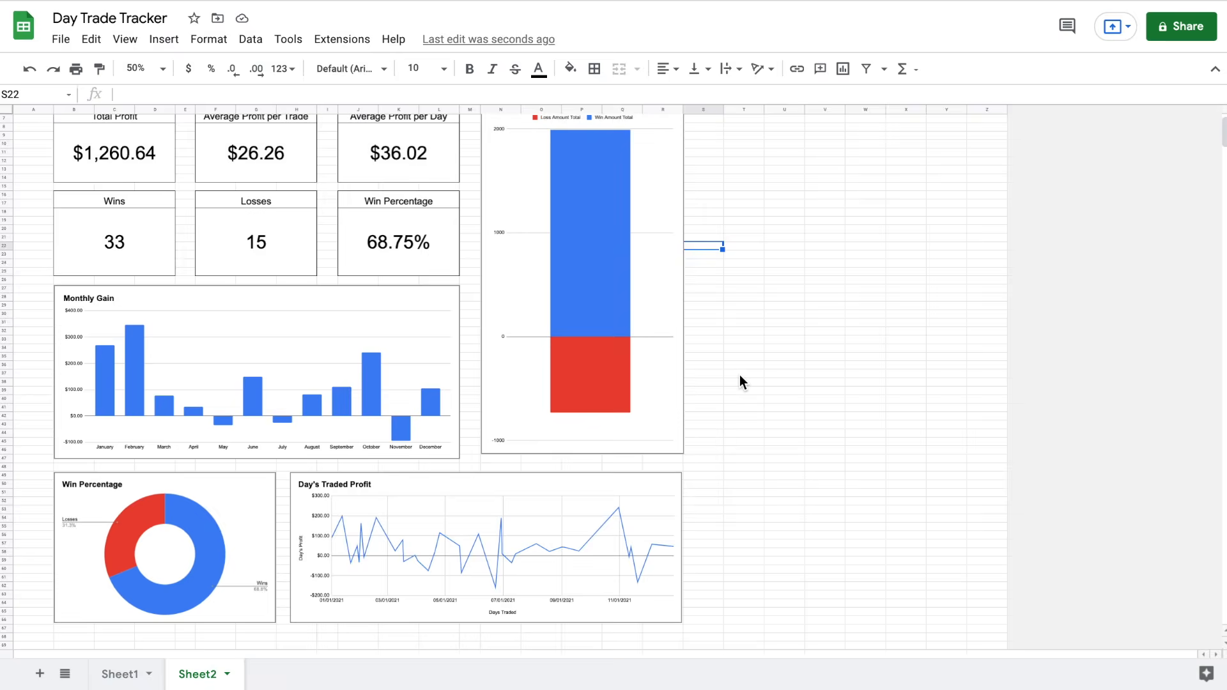
scroll(739, 375, up, 3)
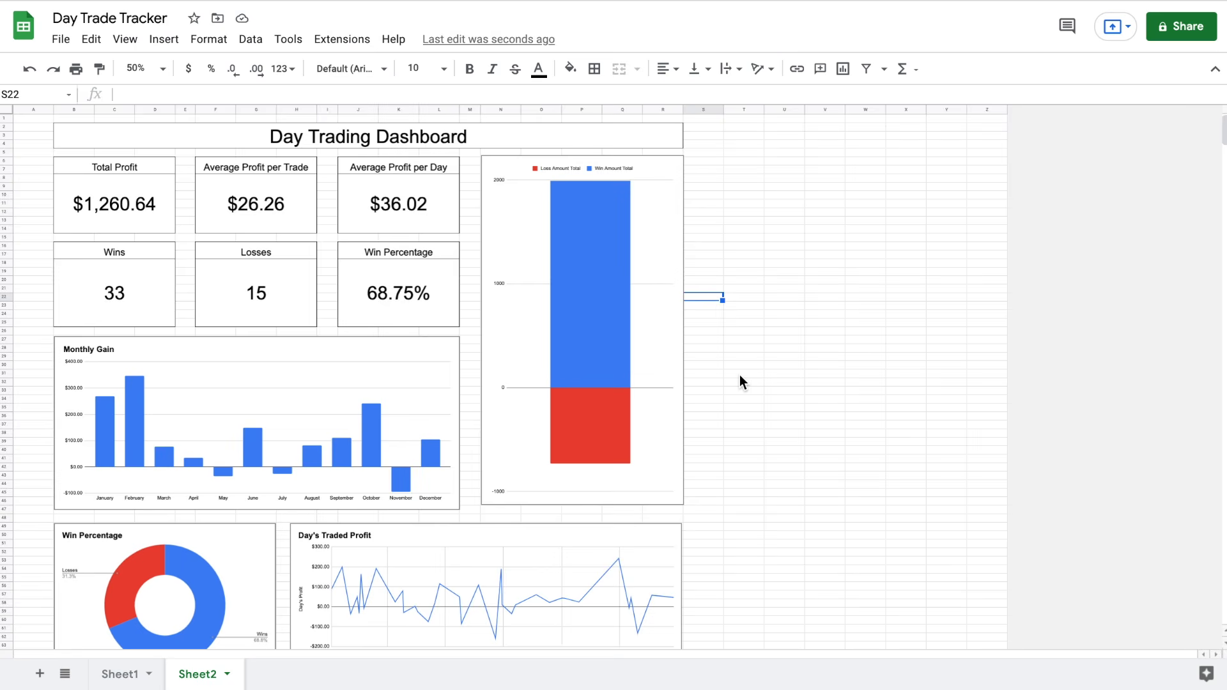
Fill the Day Trading Dashboard title box with light yellow
click(561, 133)
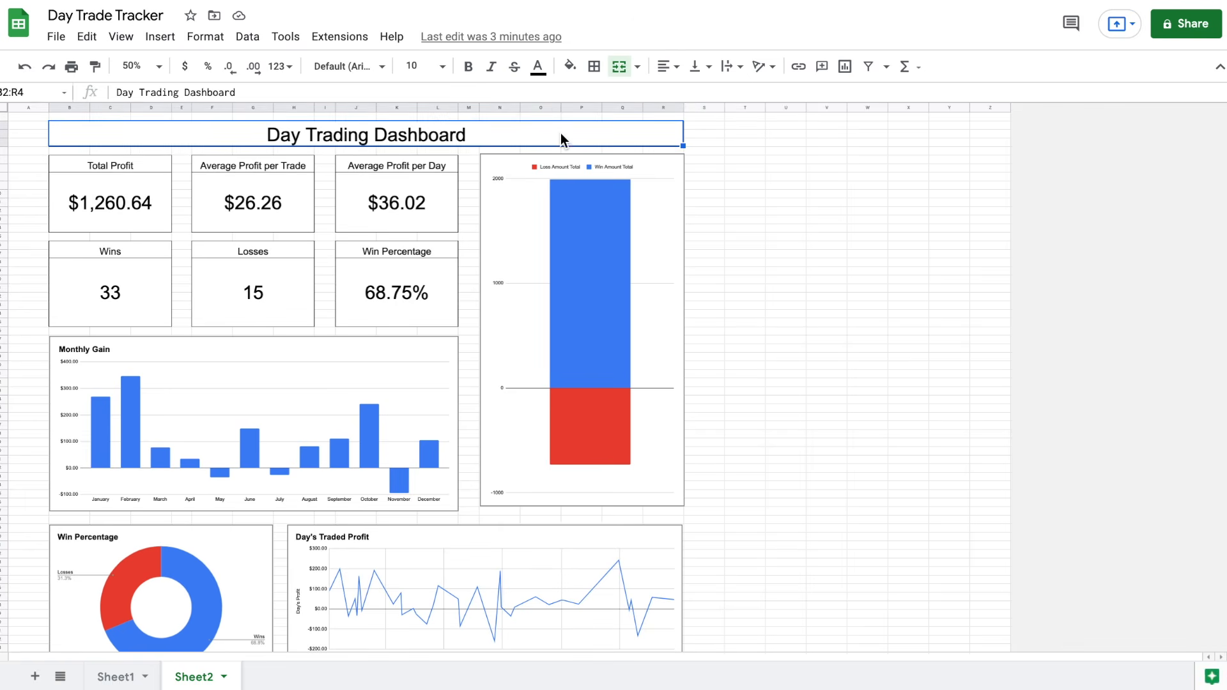
click(592, 71)
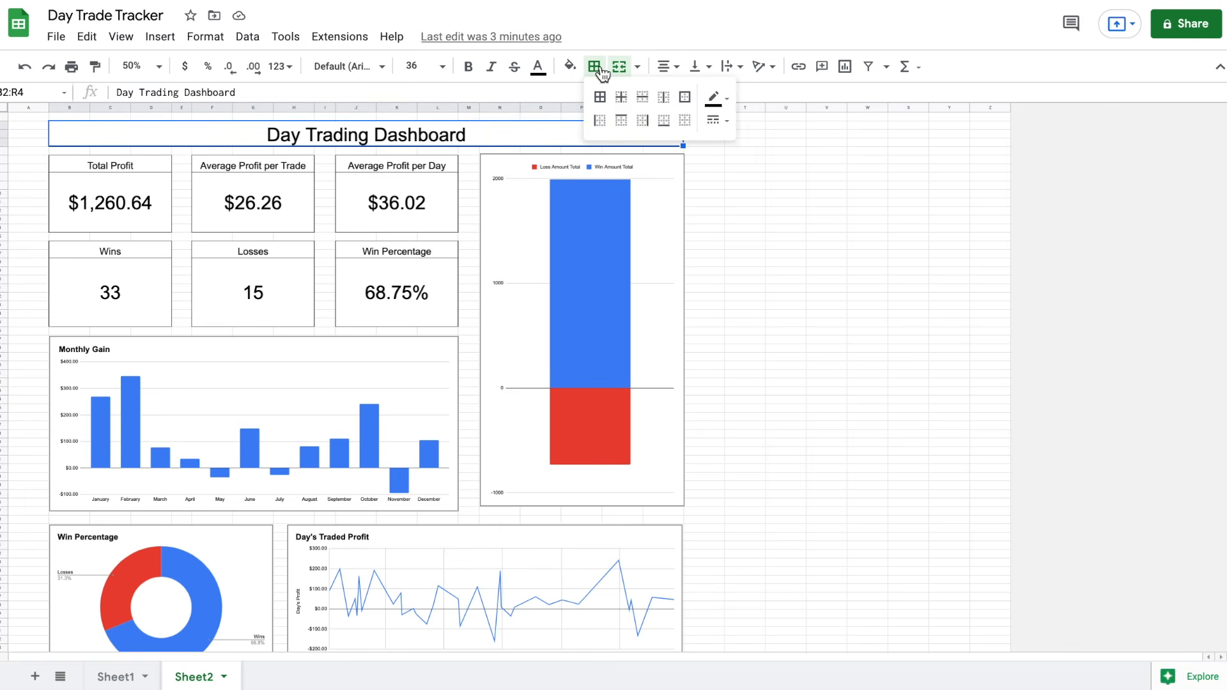
click(572, 68)
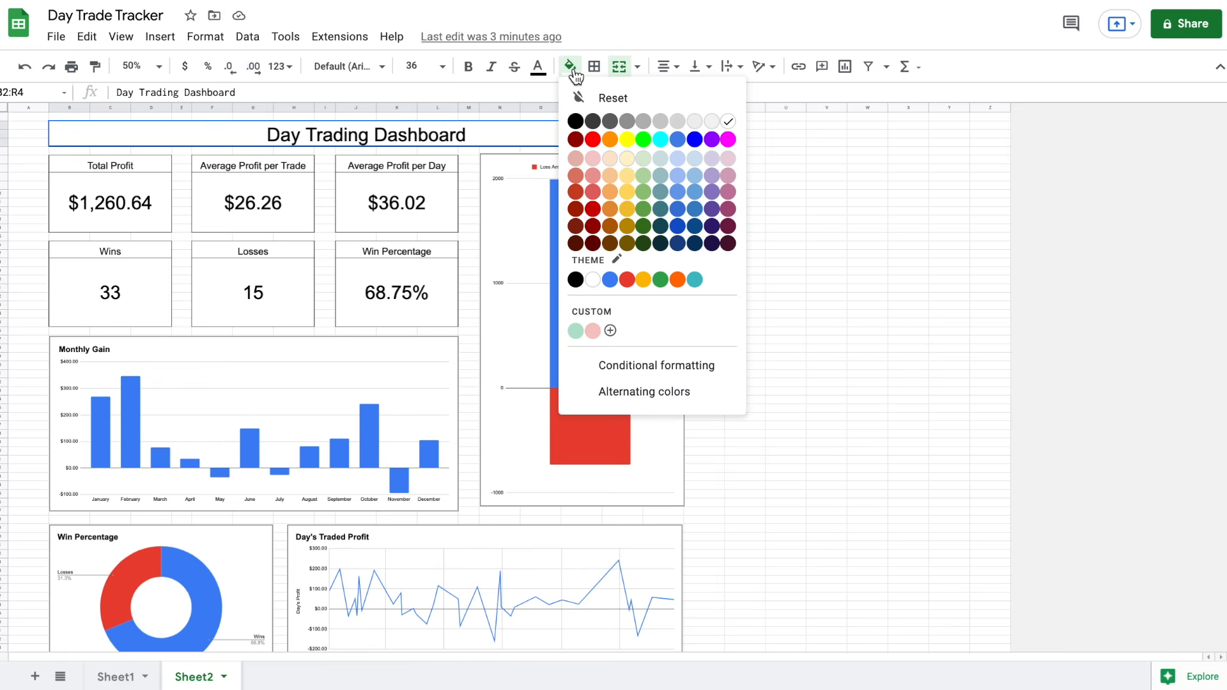
click(628, 160)
click(745, 152)
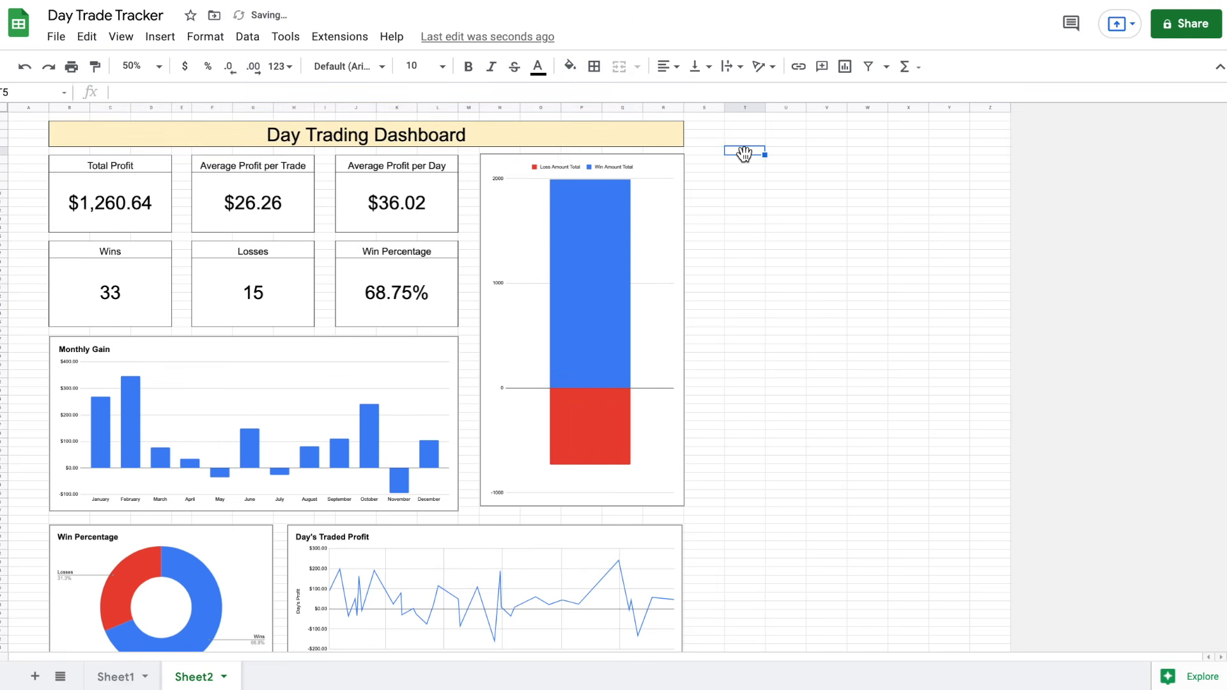
Add a conditional formatting rule to the three profit value boxes (B8:D14,F8:H14,J8:L14) with the default green style for values greater than 0
click(148, 208)
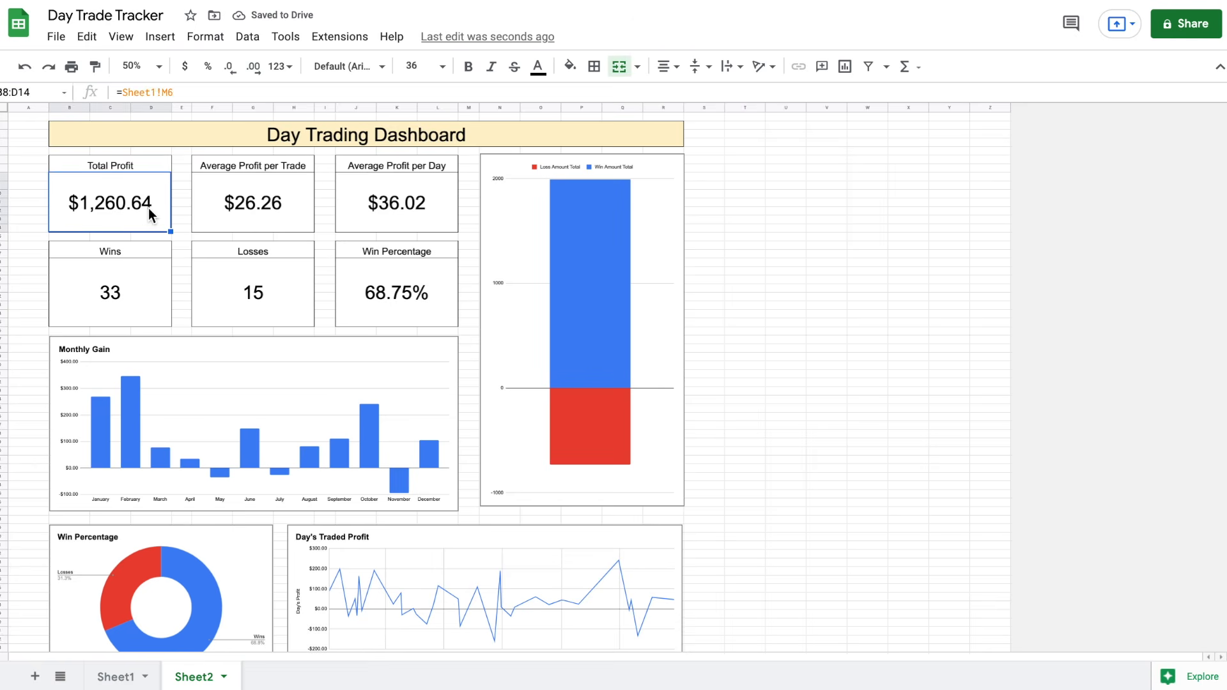
ctrl+click(244, 201)
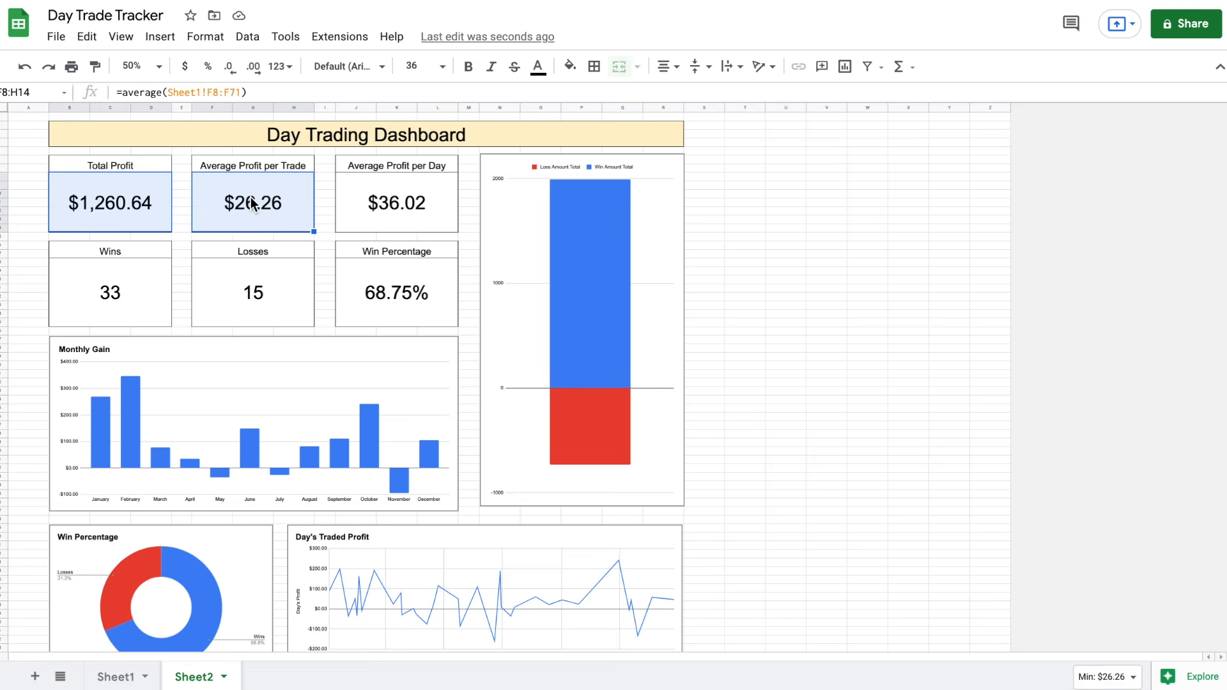
ctrl+click(373, 201)
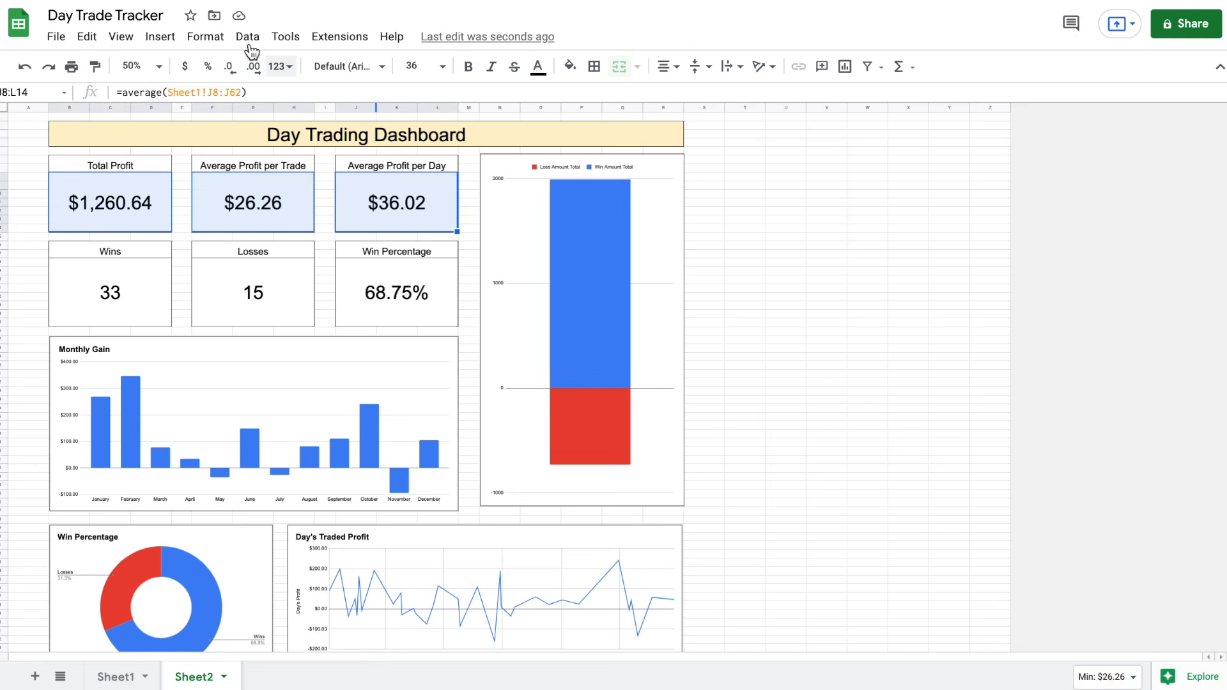
click(214, 39)
mouse_move(283, 199)
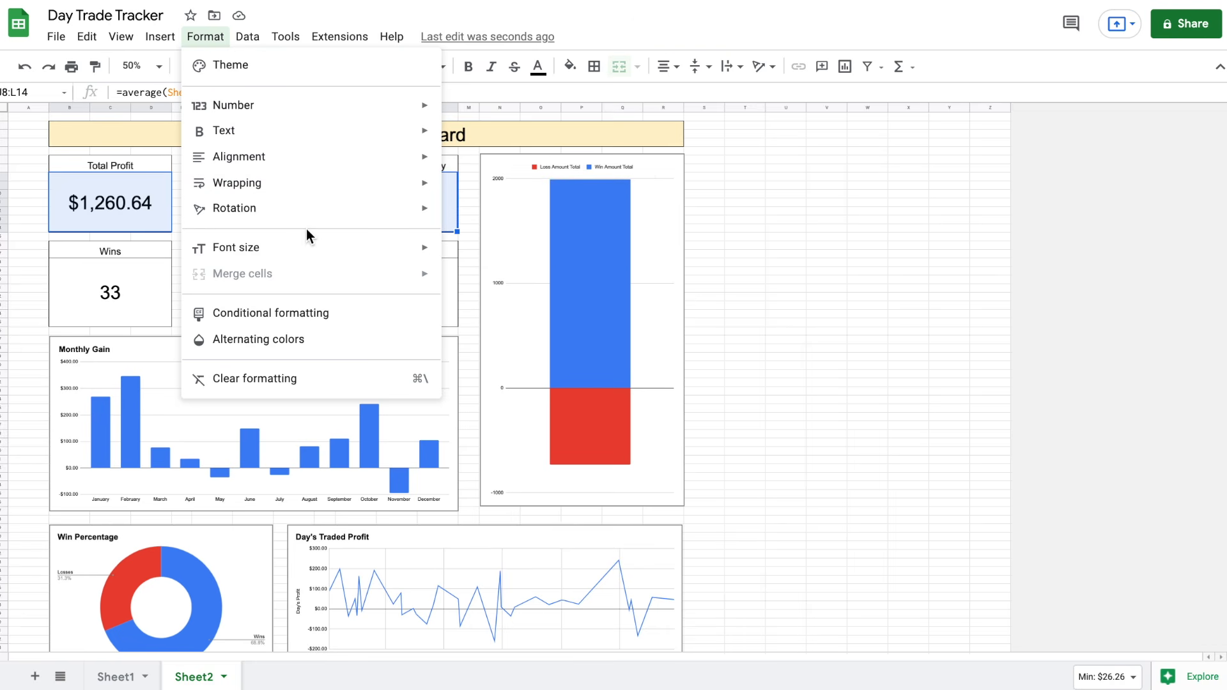
click(335, 313)
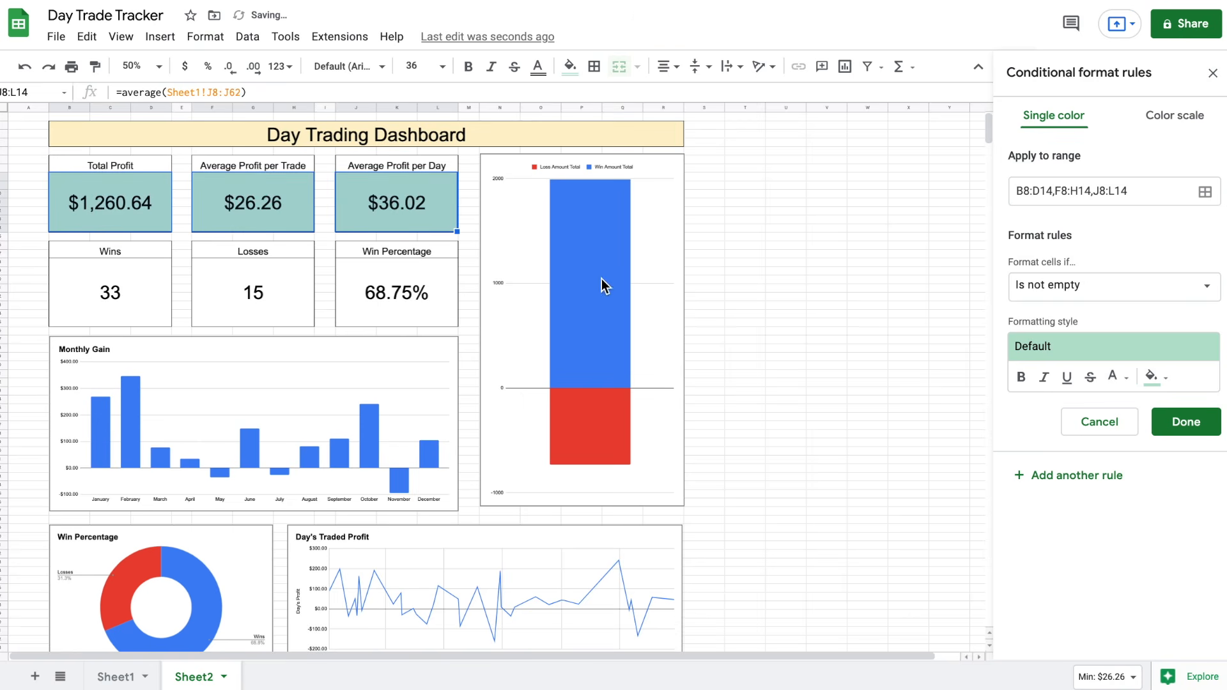
click(1134, 294)
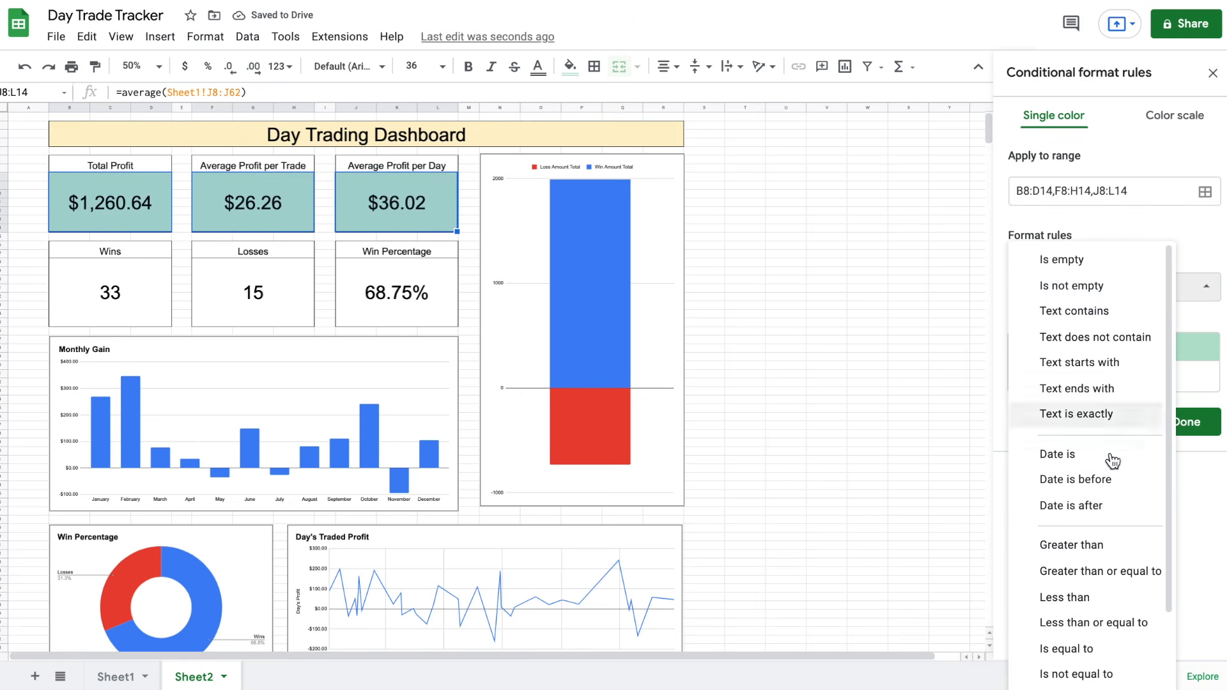
click(1094, 545)
click(1089, 323)
text(0)
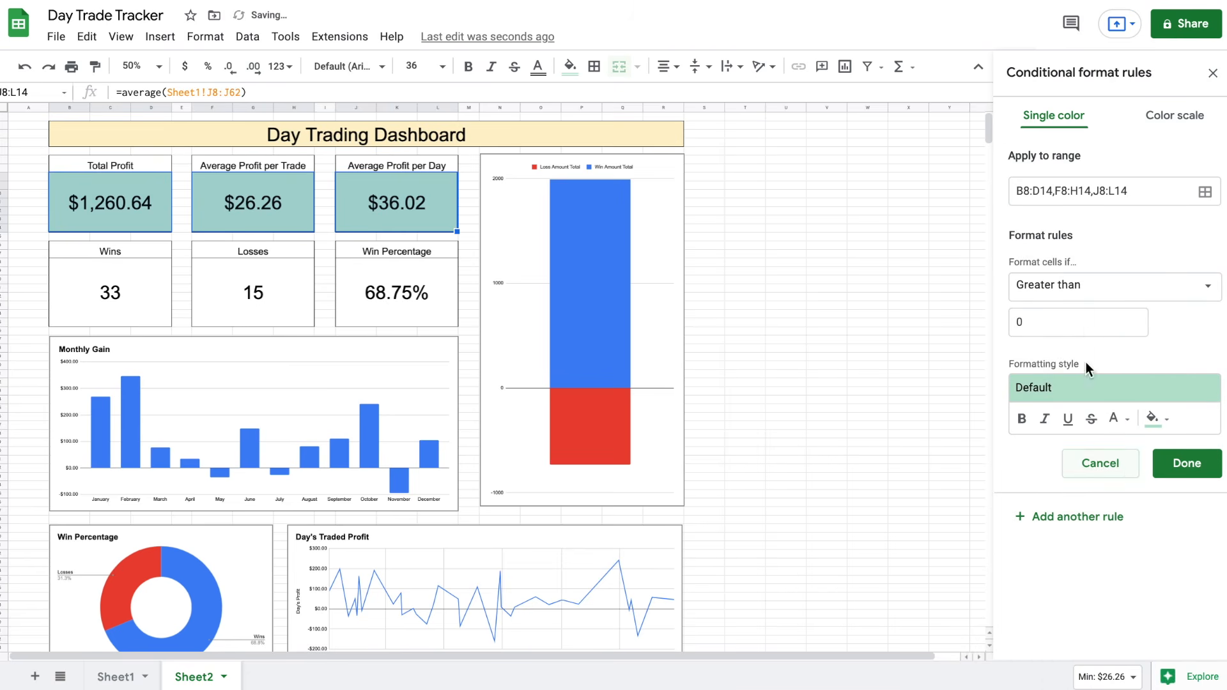
Add a second conditional formatting rule to the three profit value boxes with a light red style for values less than 0
click(1095, 291)
click(1112, 355)
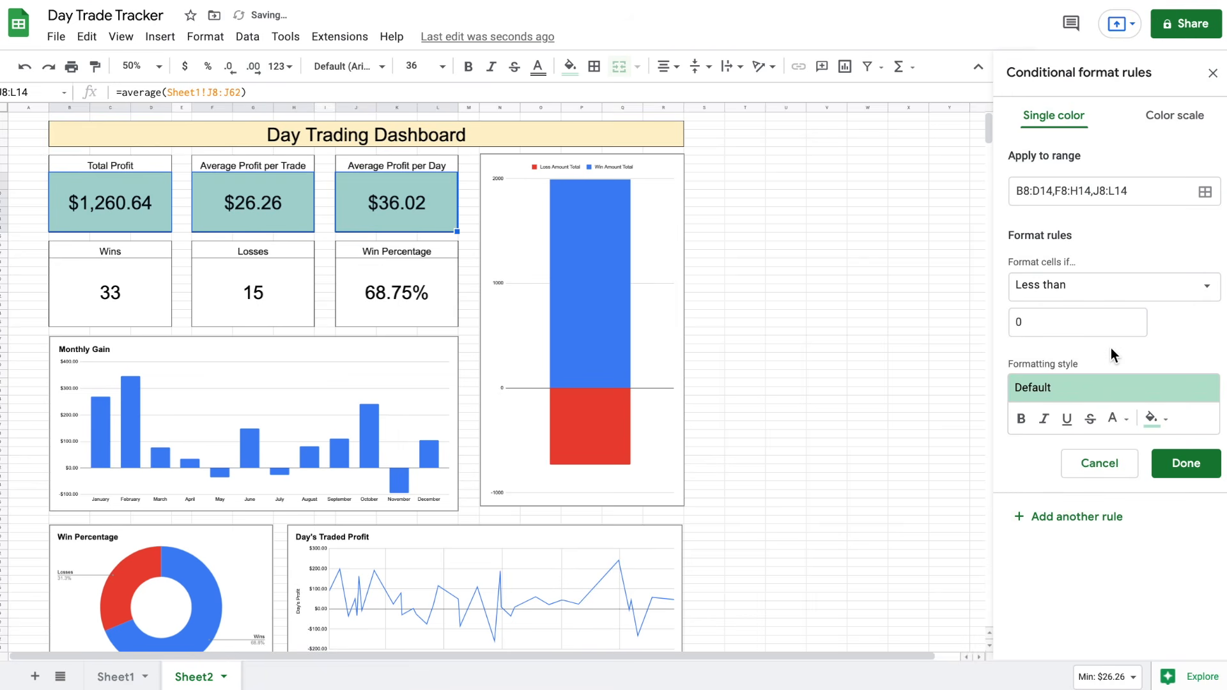
click(1106, 387)
click(1172, 437)
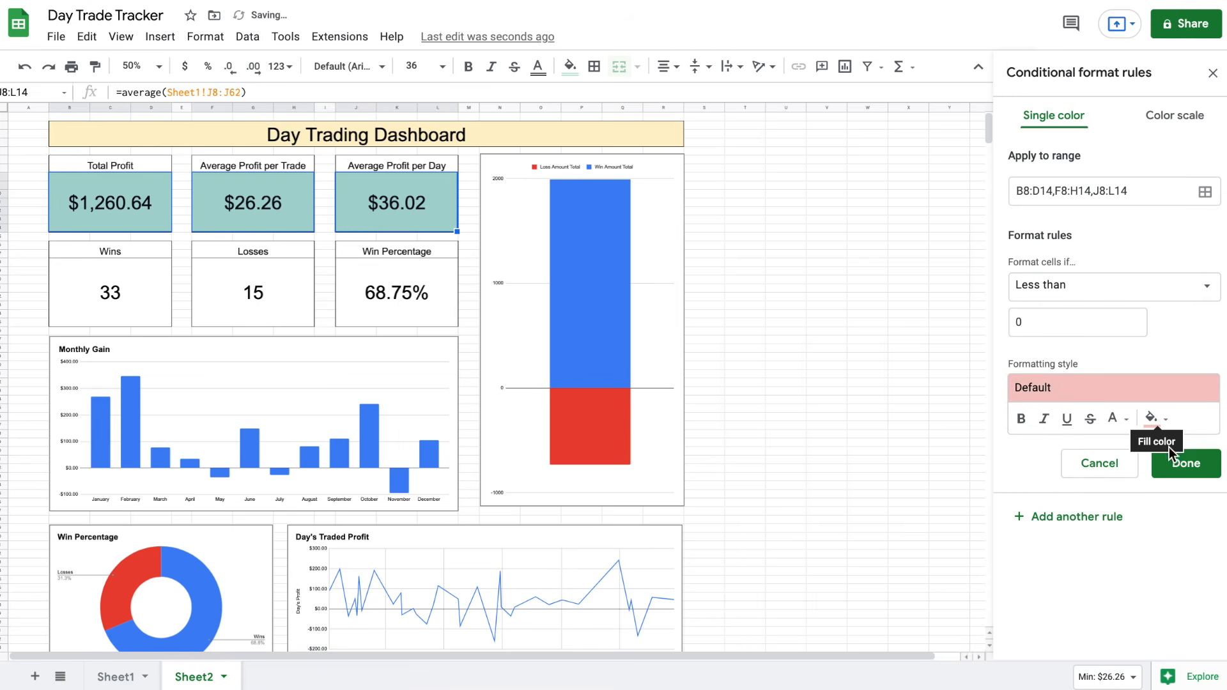
click(1186, 467)
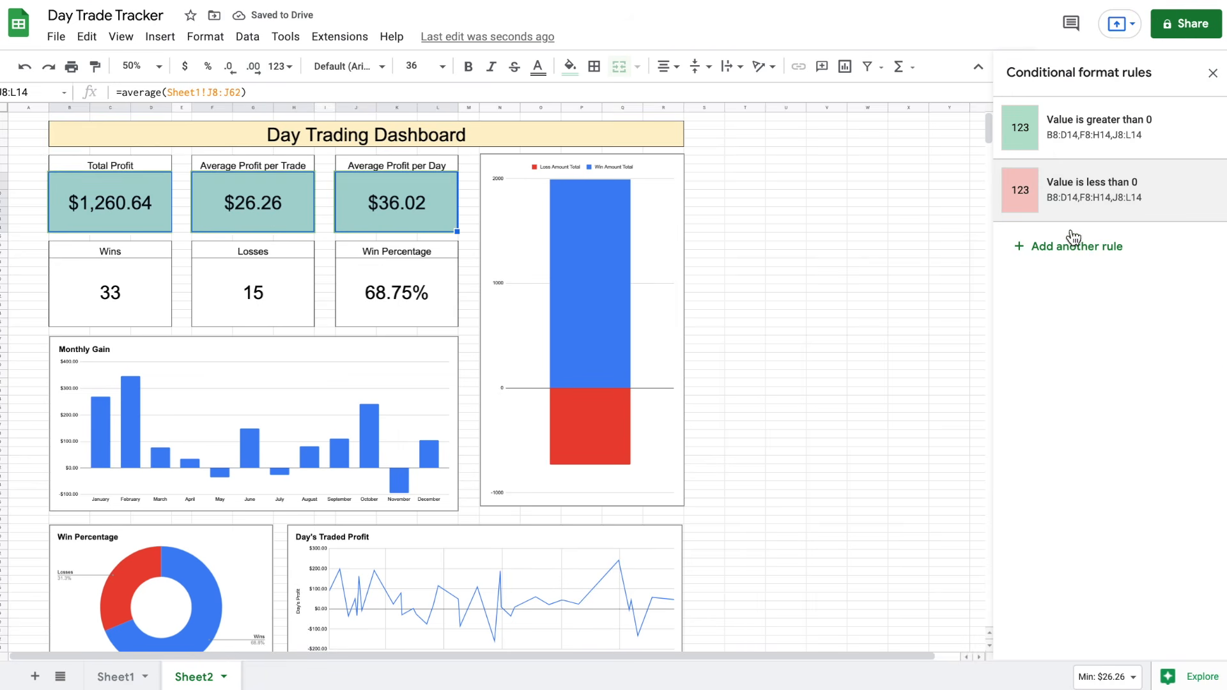
click(1213, 72)
click(896, 219)
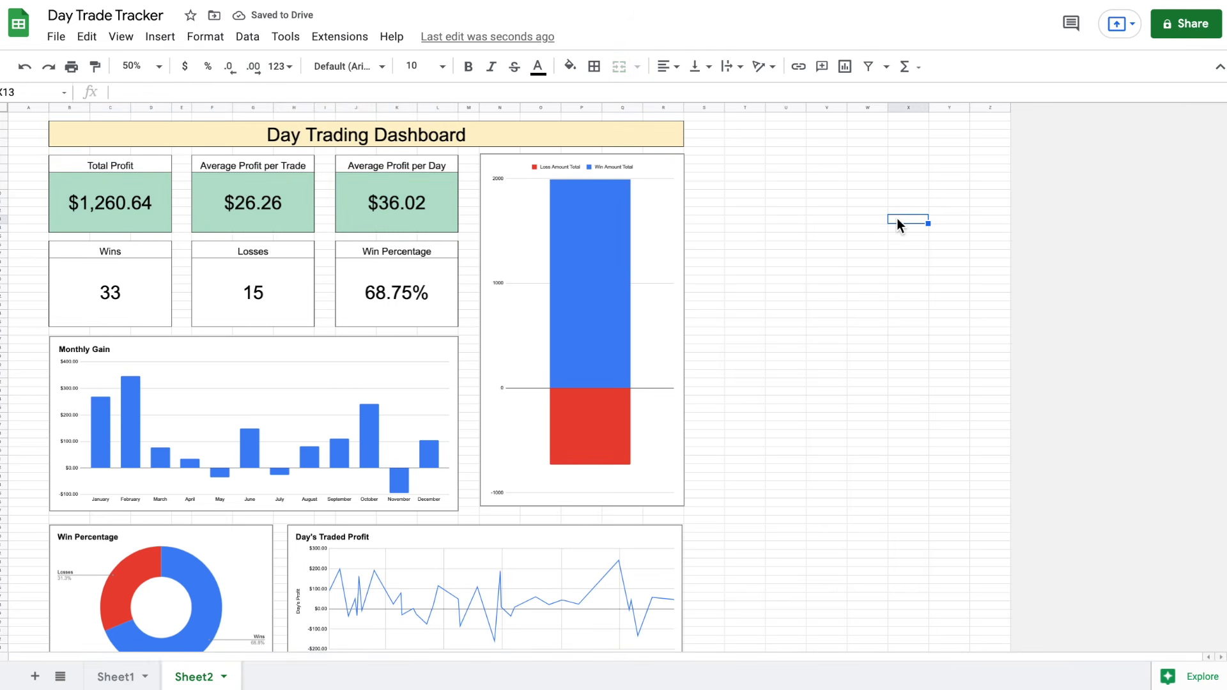
Fill the Wins value box with light green
click(116, 289)
click(569, 66)
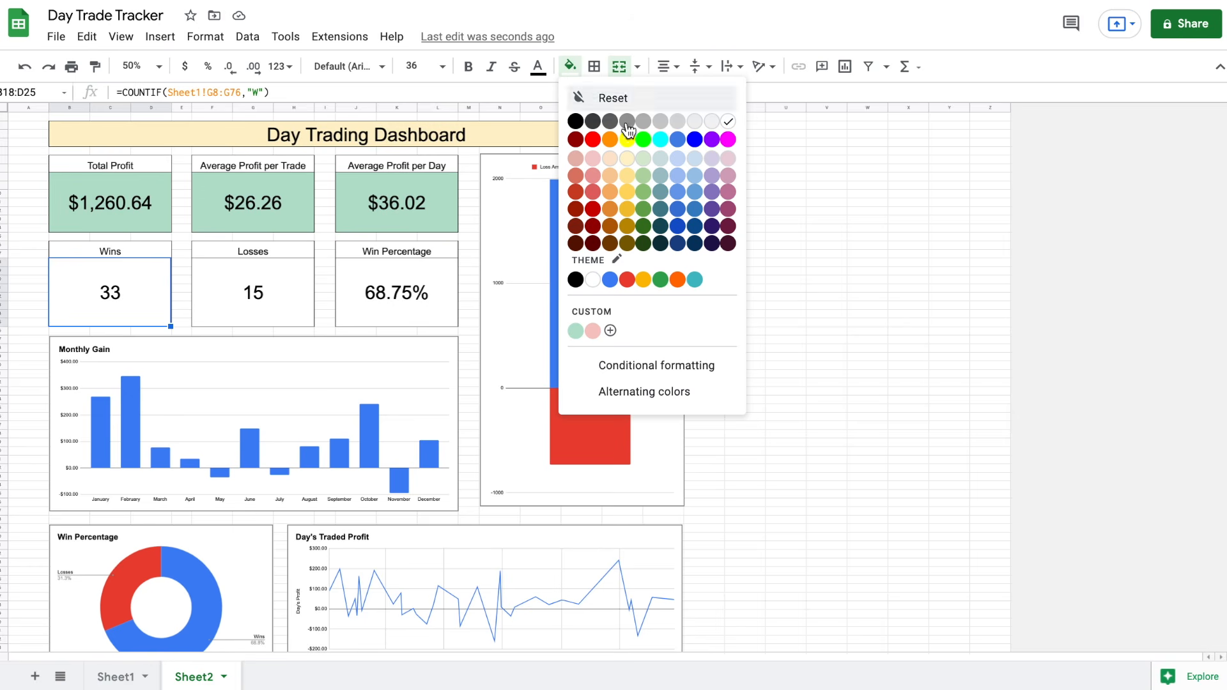
click(647, 158)
Fill the Losses value box with light red
click(305, 273)
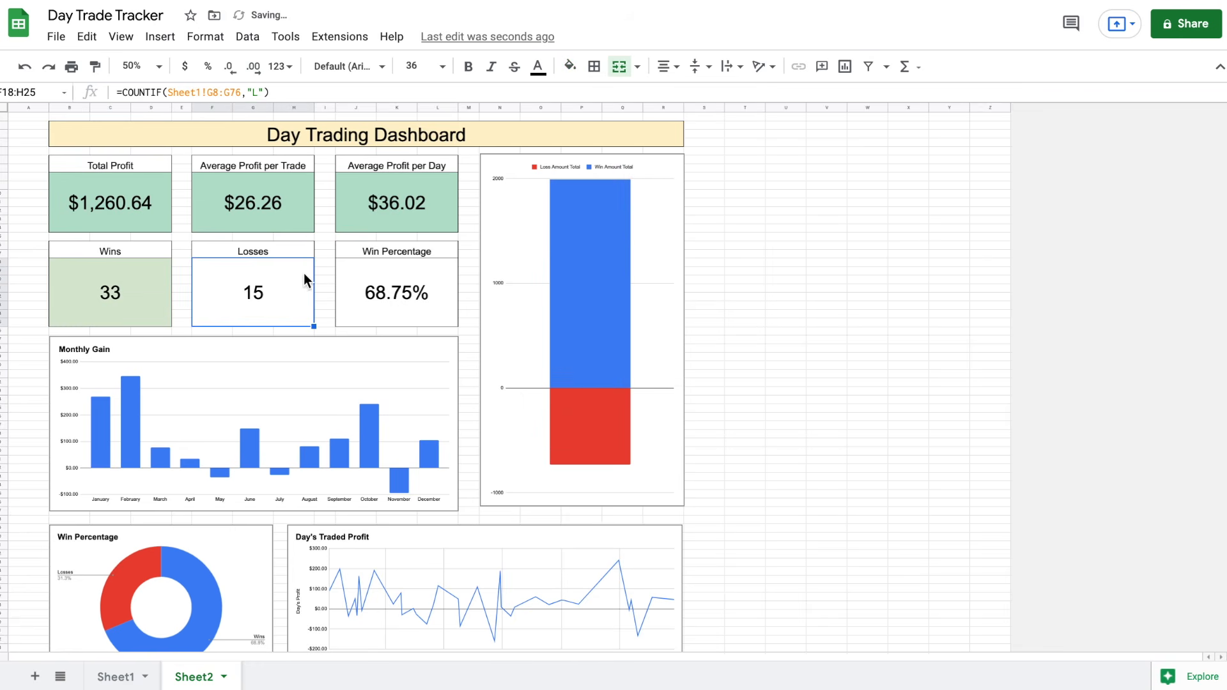
click(569, 67)
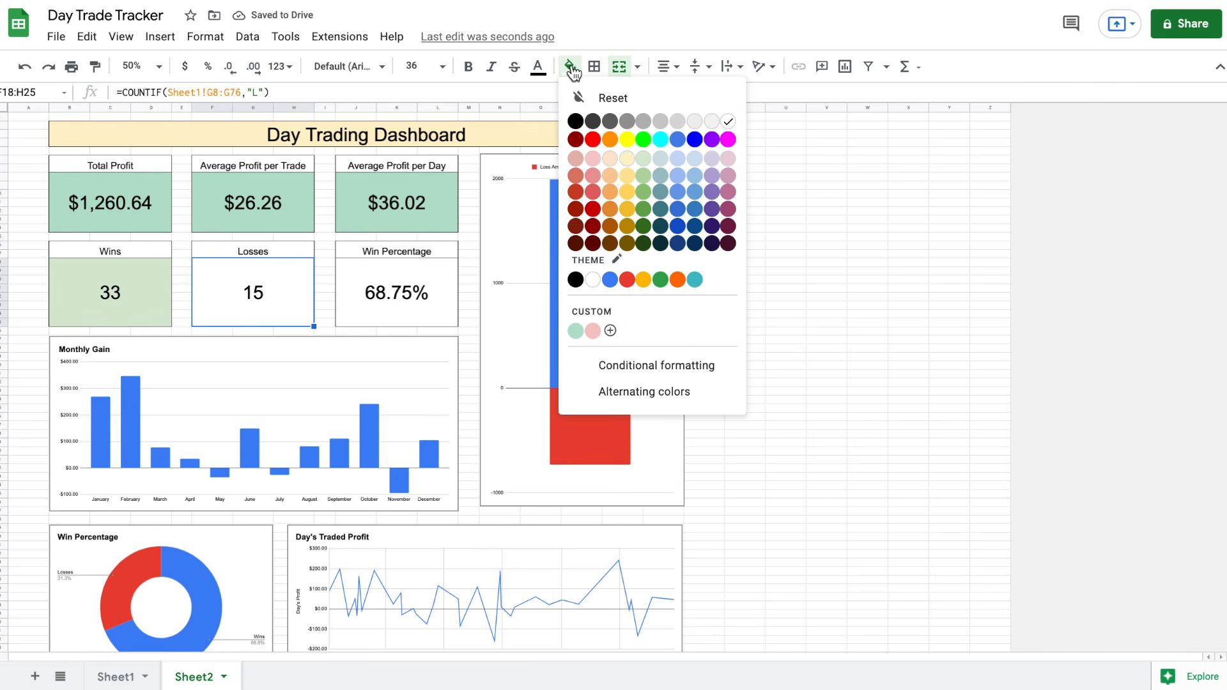
click(594, 160)
click(706, 204)
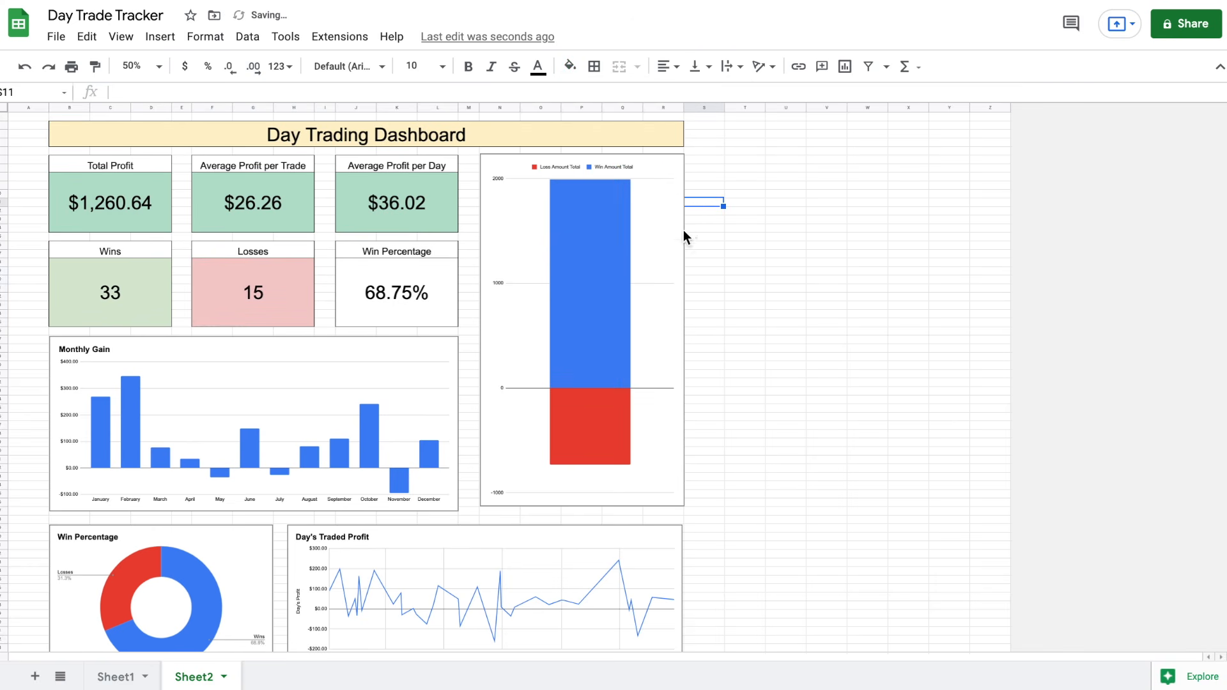
Fill the Win Percentage value box with light green
click(409, 300)
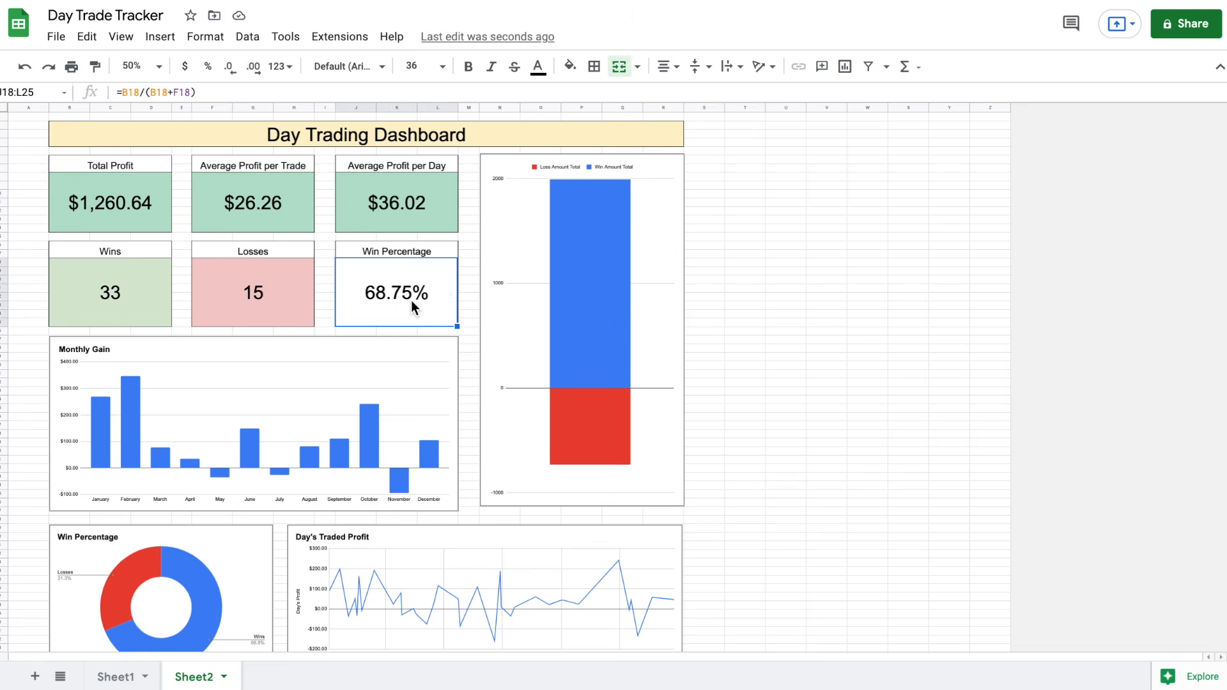
click(573, 70)
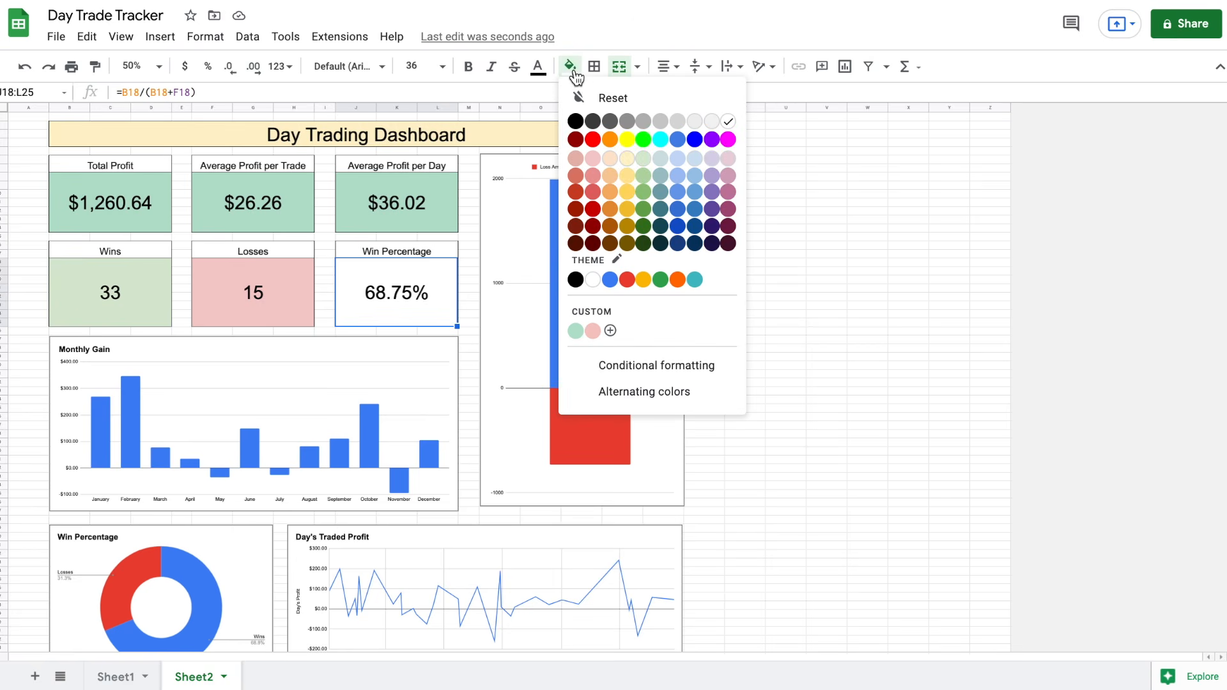
click(646, 162)
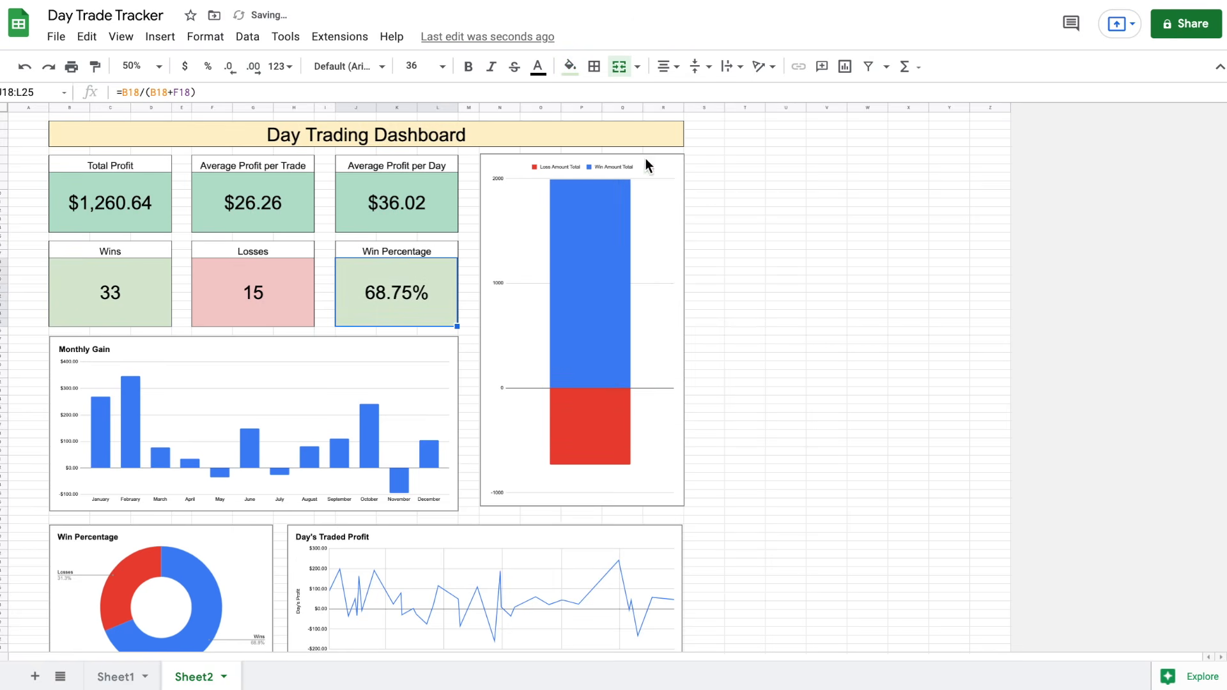
click(773, 202)
Try a light yellow background on the Day's Traded Profit chart, and settle on light magenta as its background color
scroll(706, 423, down, 1)
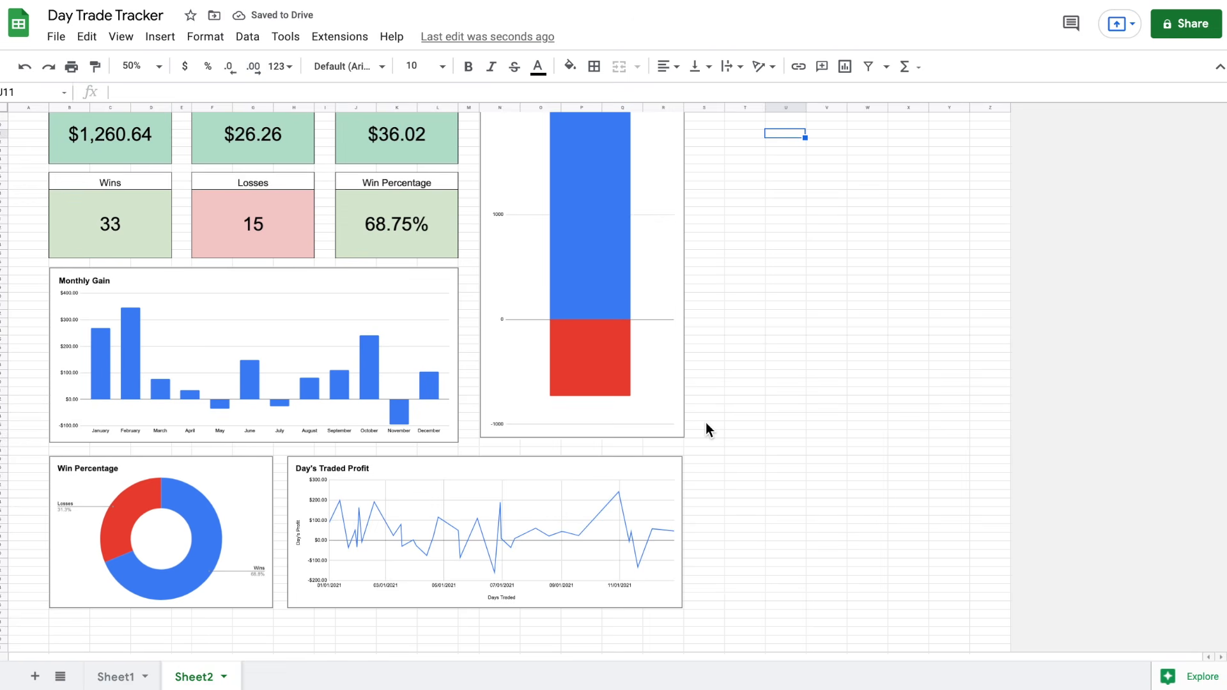
click(658, 478)
right_click(658, 473)
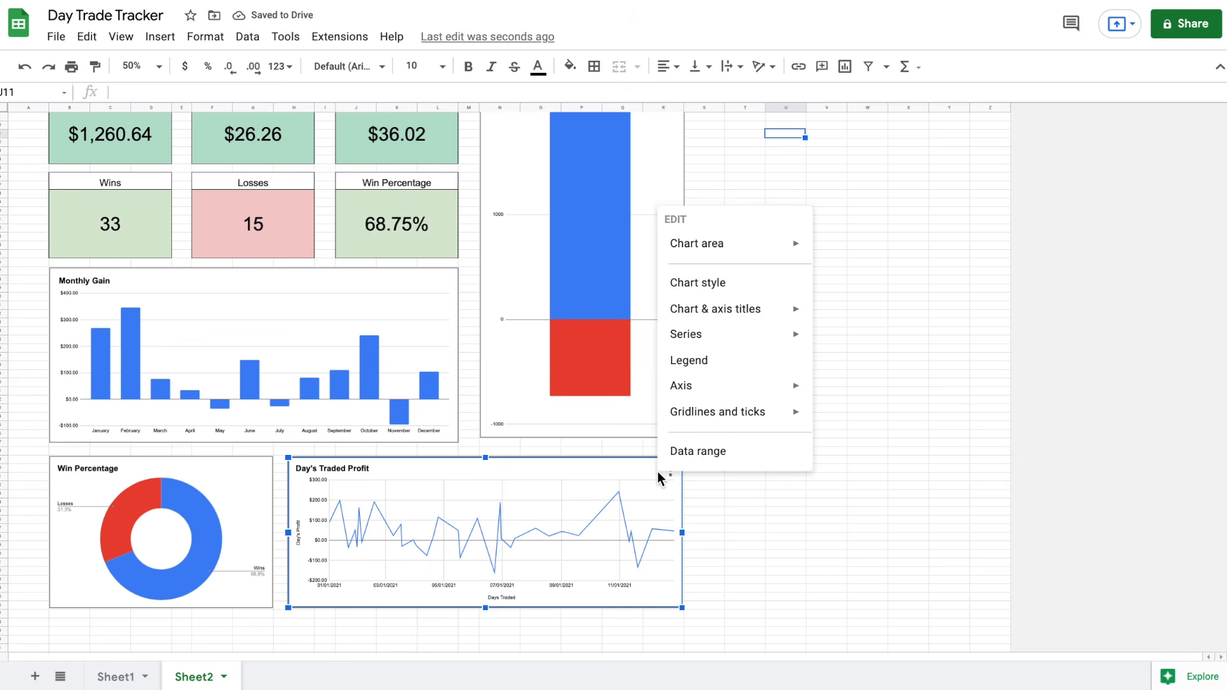
click(765, 292)
click(1040, 229)
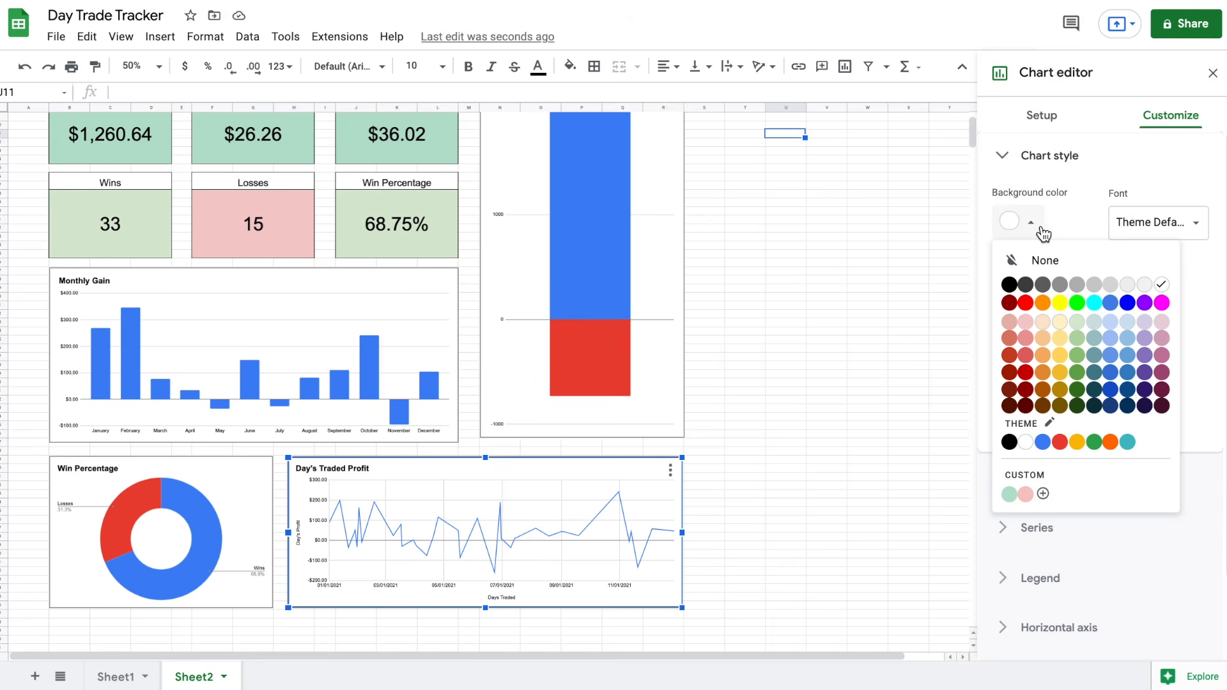
click(1060, 322)
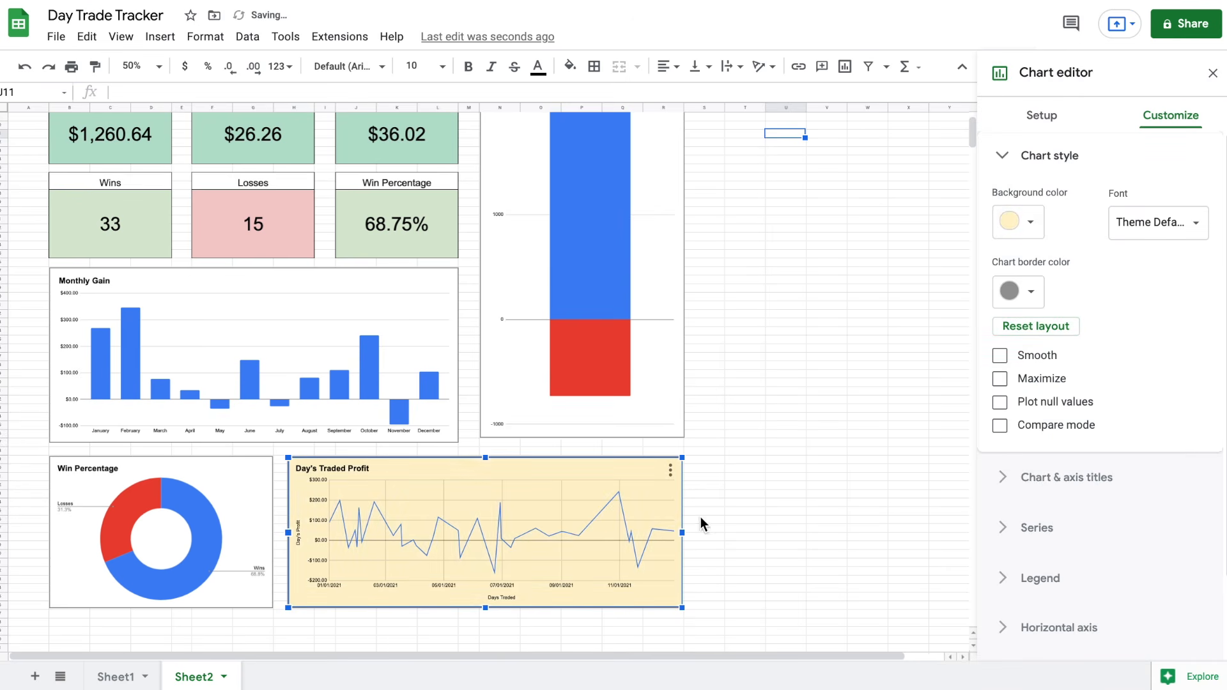
click(1031, 235)
click(1163, 322)
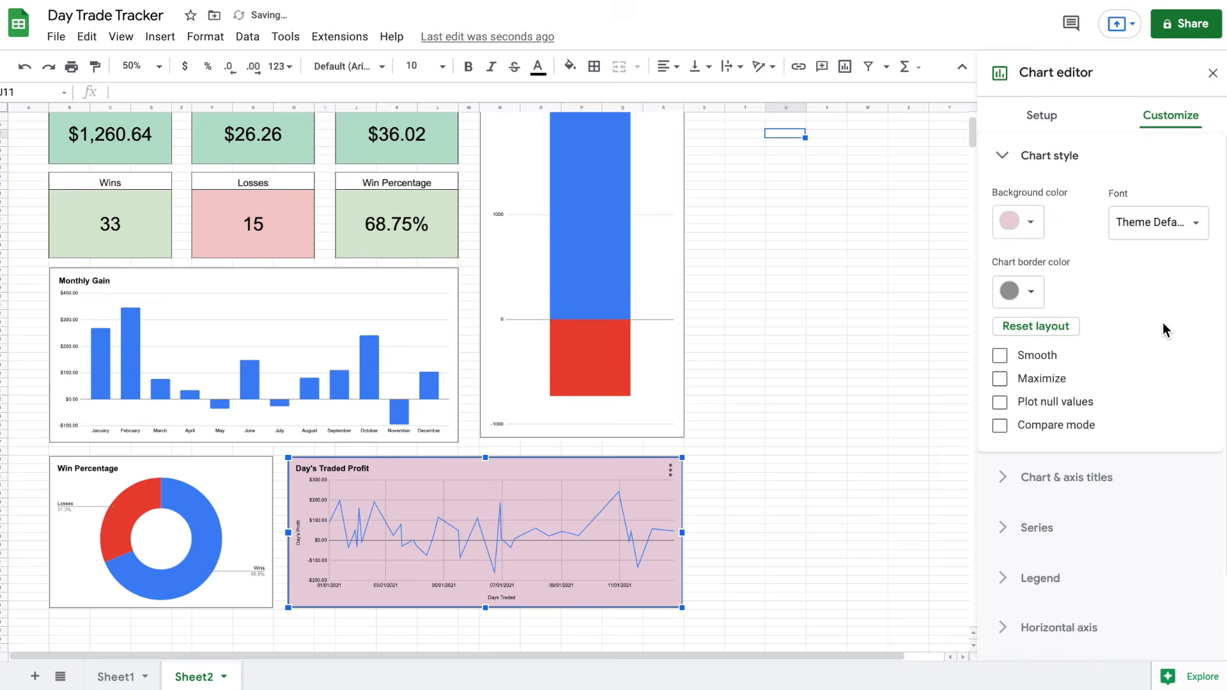
click(1030, 223)
click(855, 255)
scroll(716, 289, up, 2)
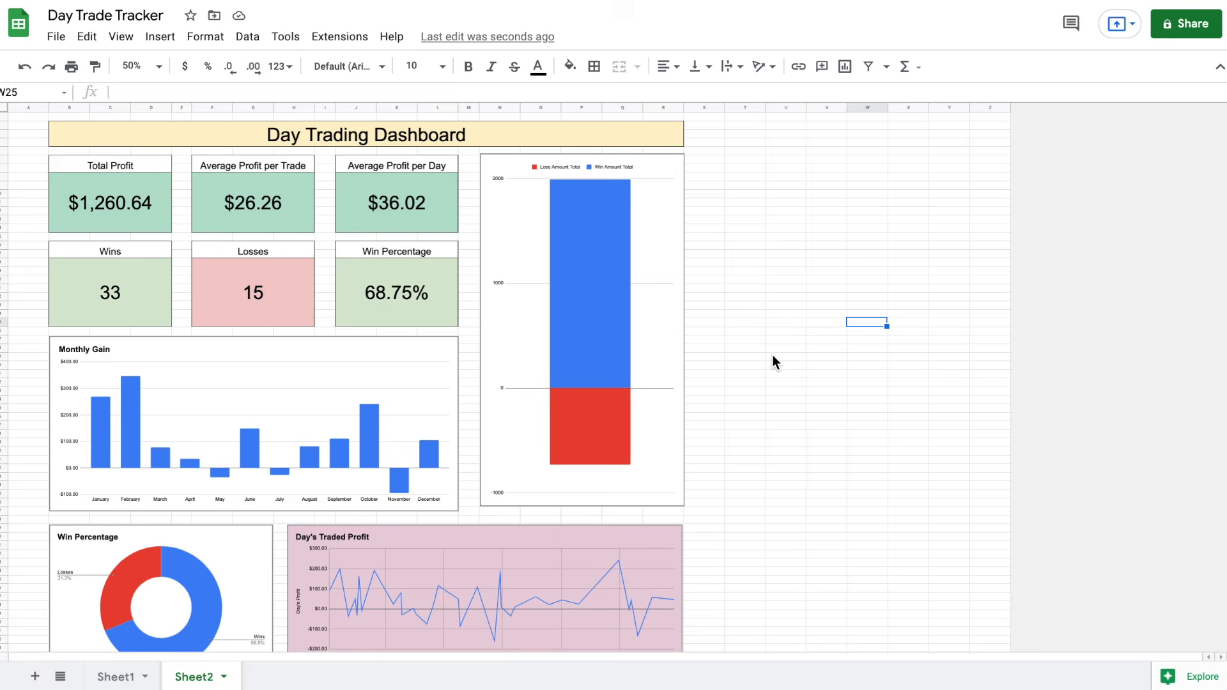
scroll(772, 355, down, 2)
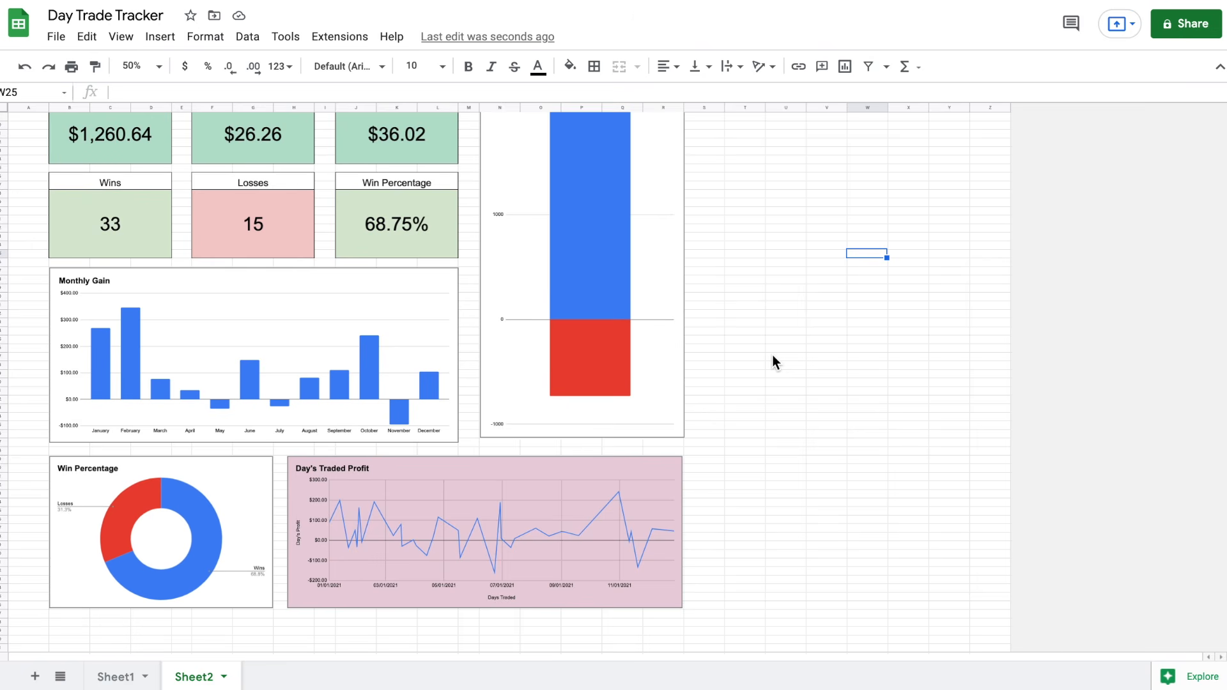
scroll(773, 356, up, 2)
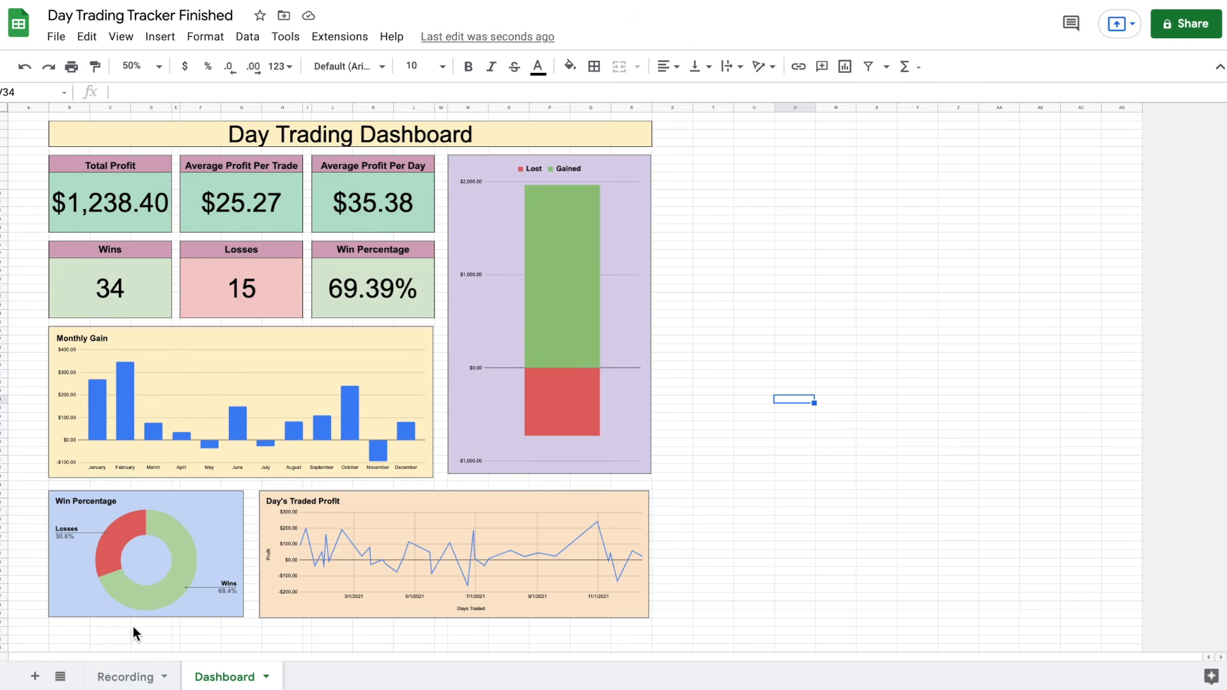
Open the Recording sheet of the Day Trading Tracker Finished file and set its zoom to 90%
click(132, 677)
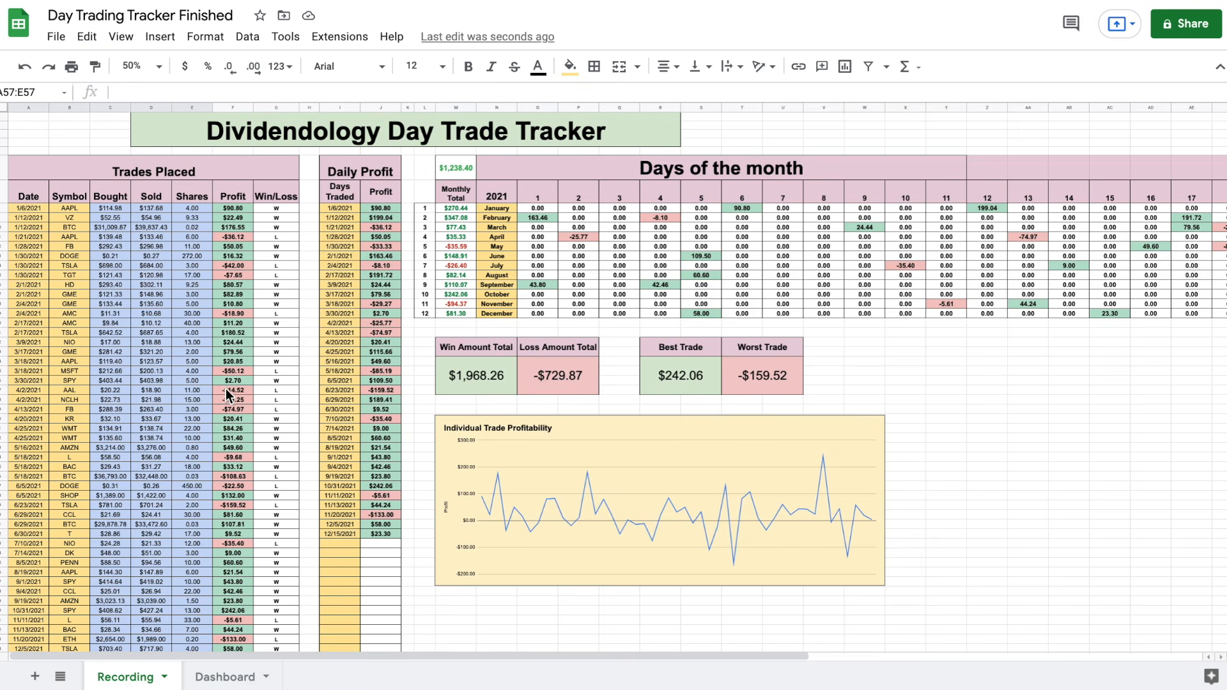
click(156, 66)
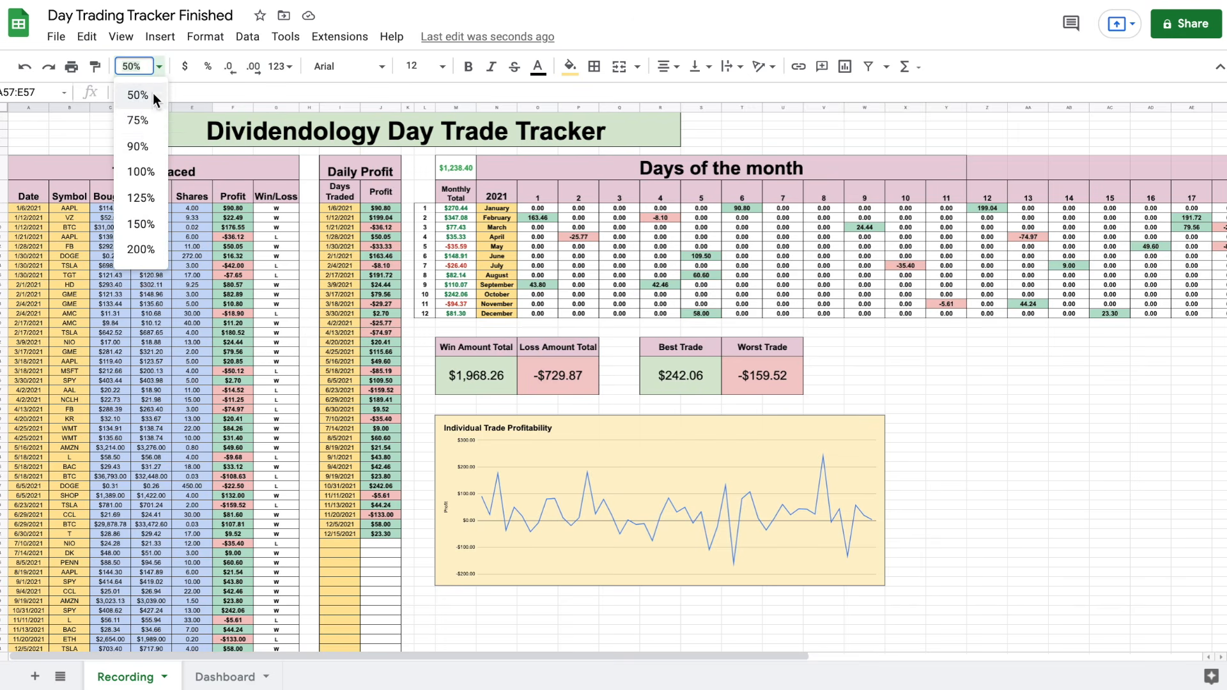
click(152, 148)
Start a new trade in row 57, the first empty row of Trades Placed, with date 12/20/2021 and symbol AAPL
scroll(266, 408, down, 7)
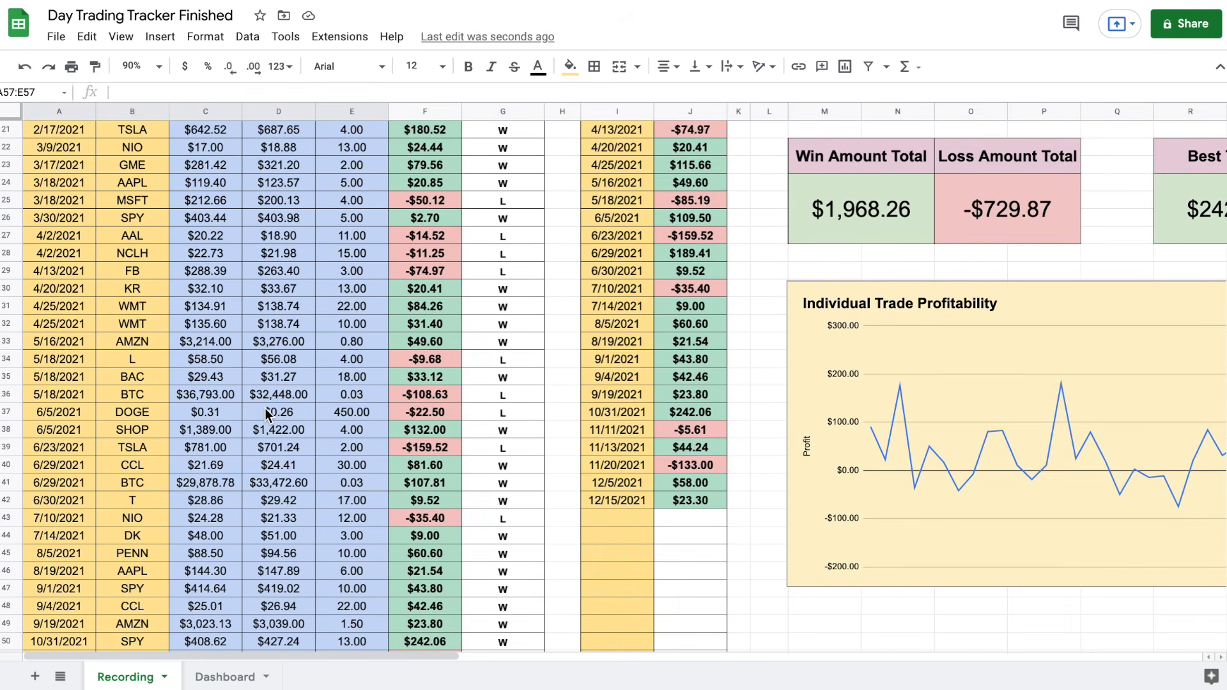
scroll(266, 408, down, 3)
click(70, 610)
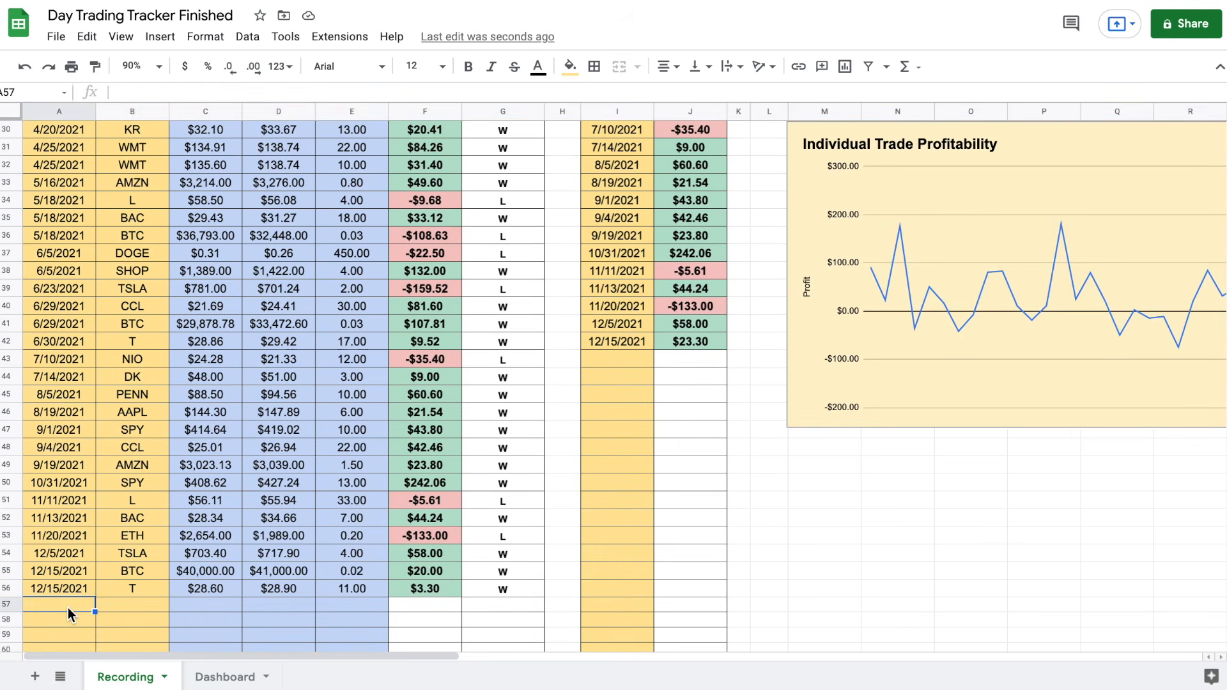
text(12/20)
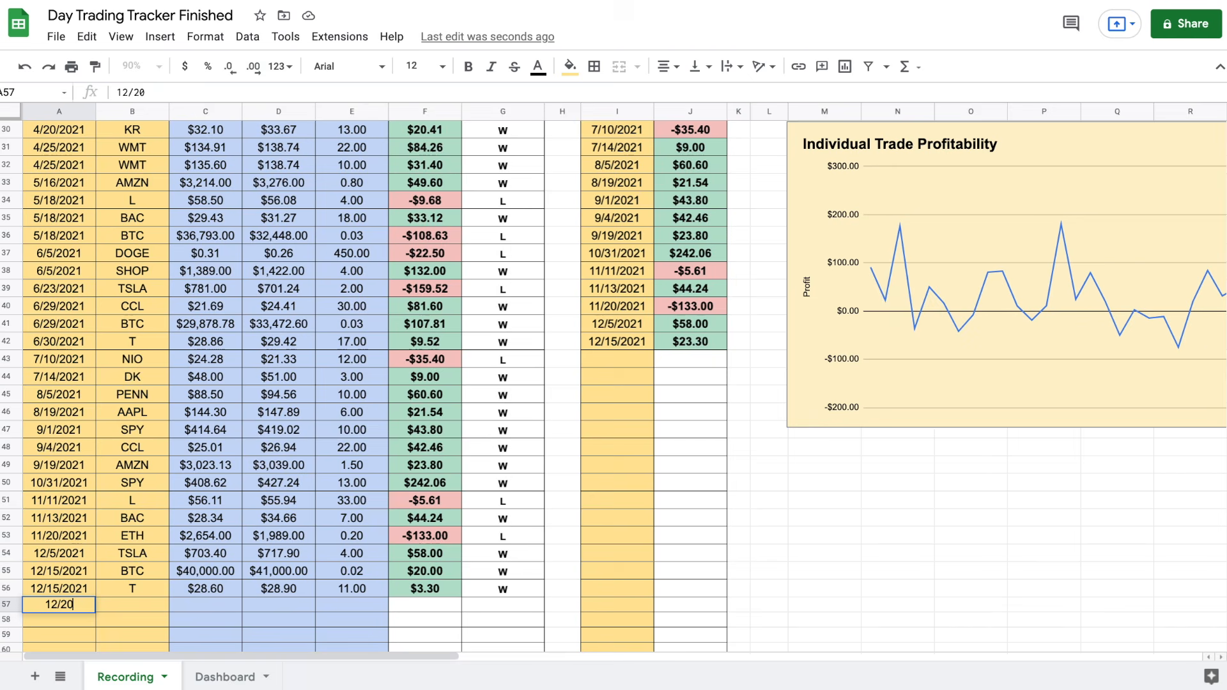
text(/2021)
key(Tab)
text(AAPL)
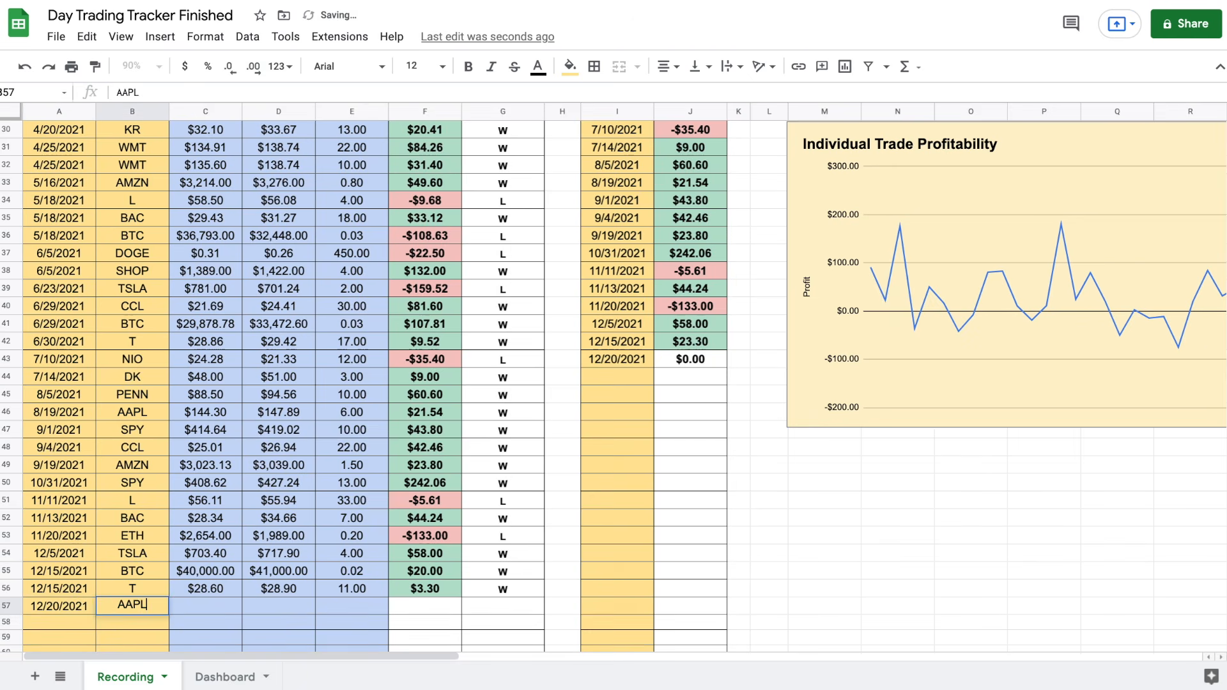
Complete the AAPL trade in row 57 with a bought price of 120, a sold price of 142 and 13 shares
key(Tab)
text(120)
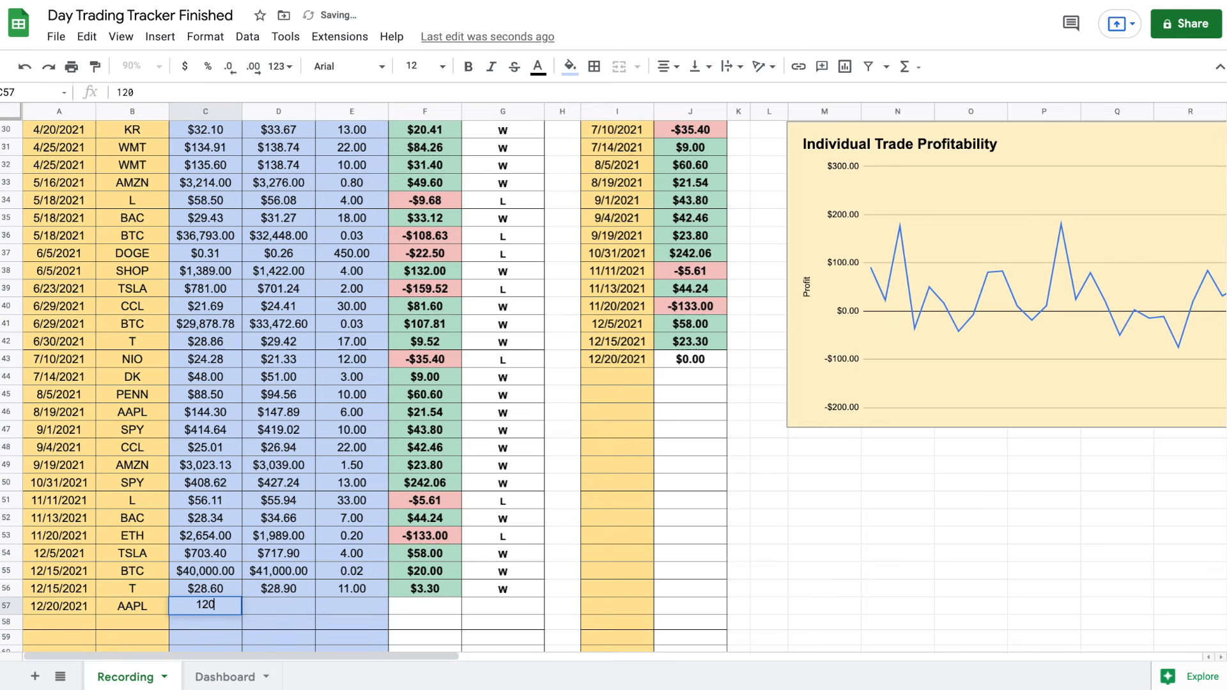
key(Tab)
text(142)
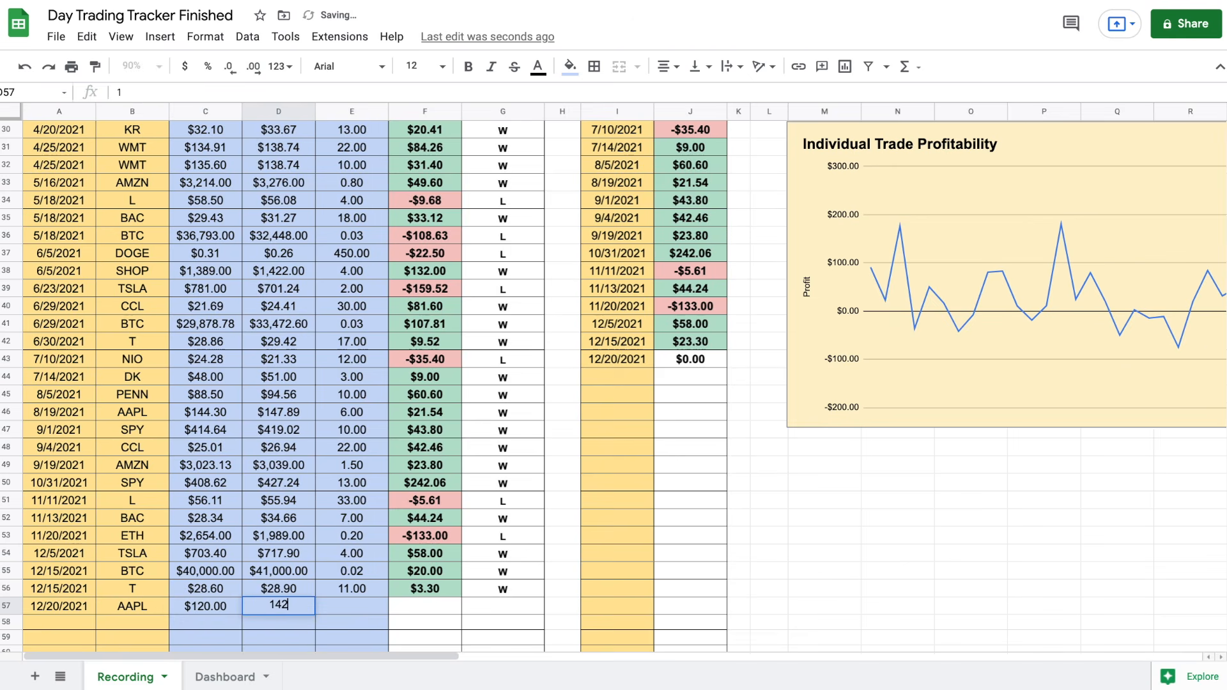
key(Tab)
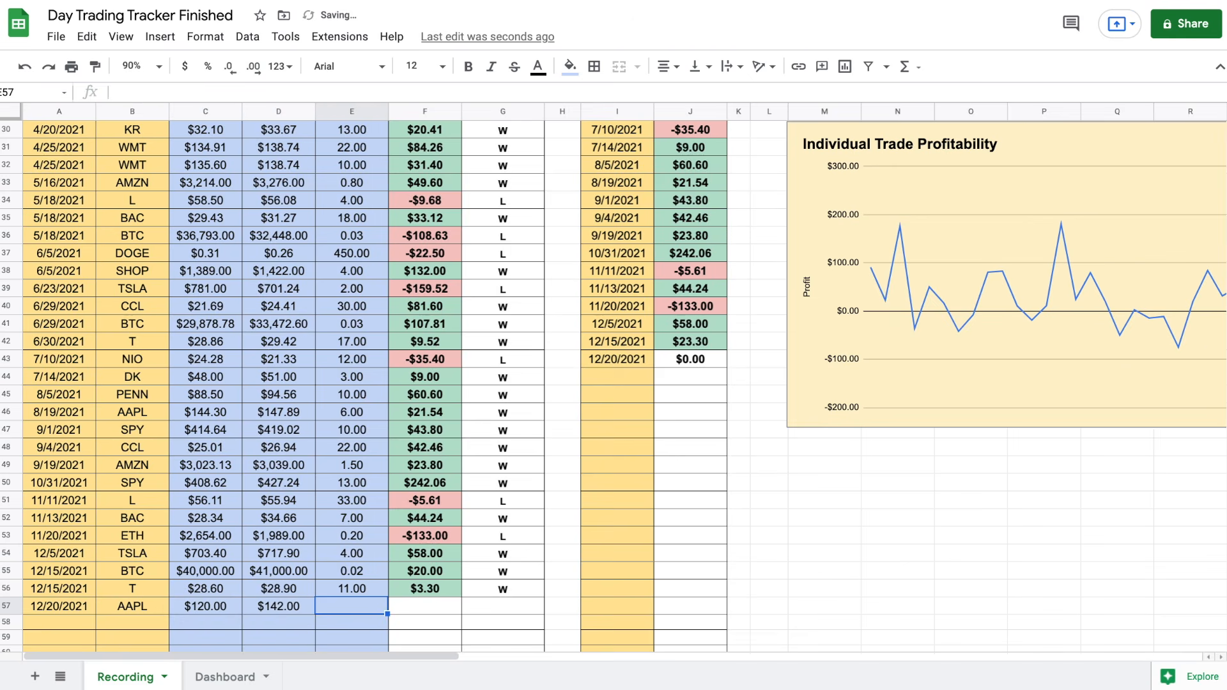
text(13)
key(Return)
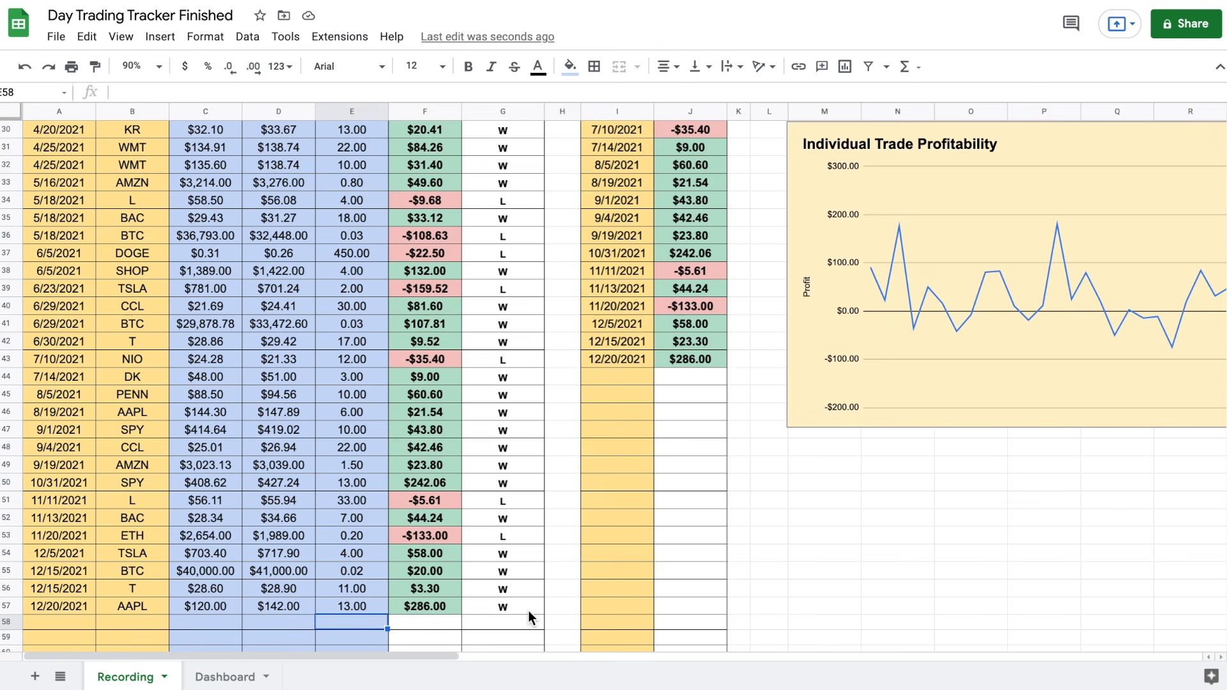
Set the zoom to 75% and examine the Daily Profit list, win/loss totals, best and worst trade, and Days of the month table
click(155, 68)
click(159, 121)
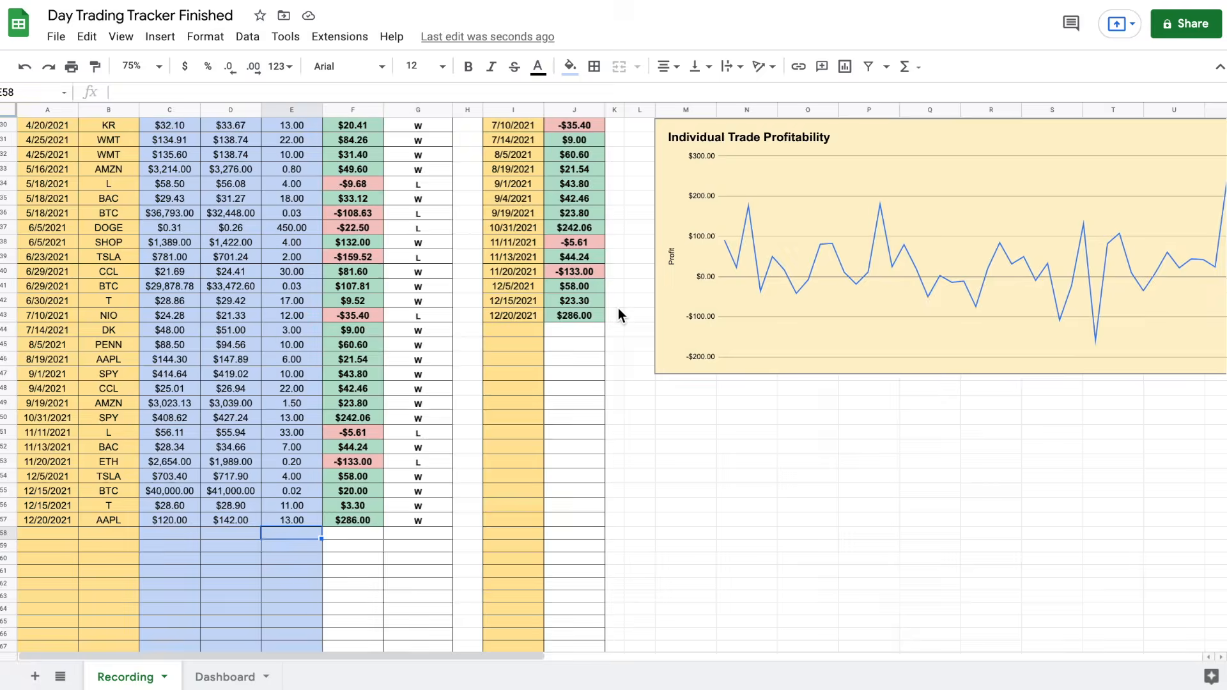
scroll(623, 290, up, 10)
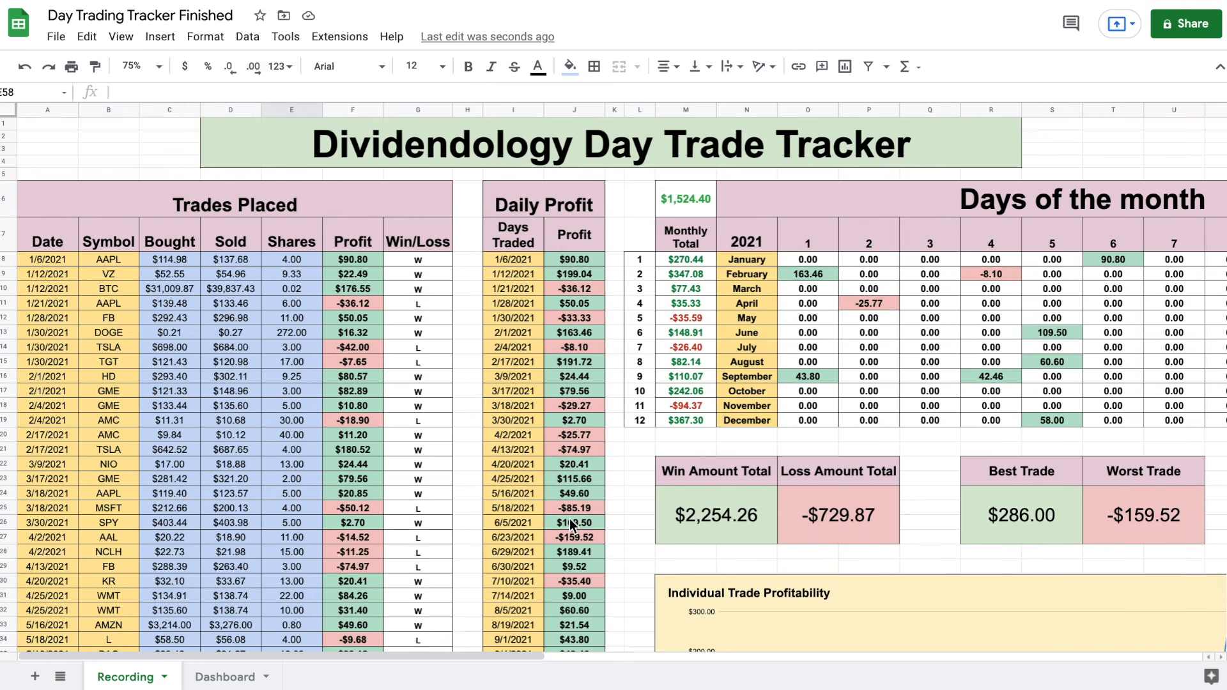
scroll(570, 519, down, 5)
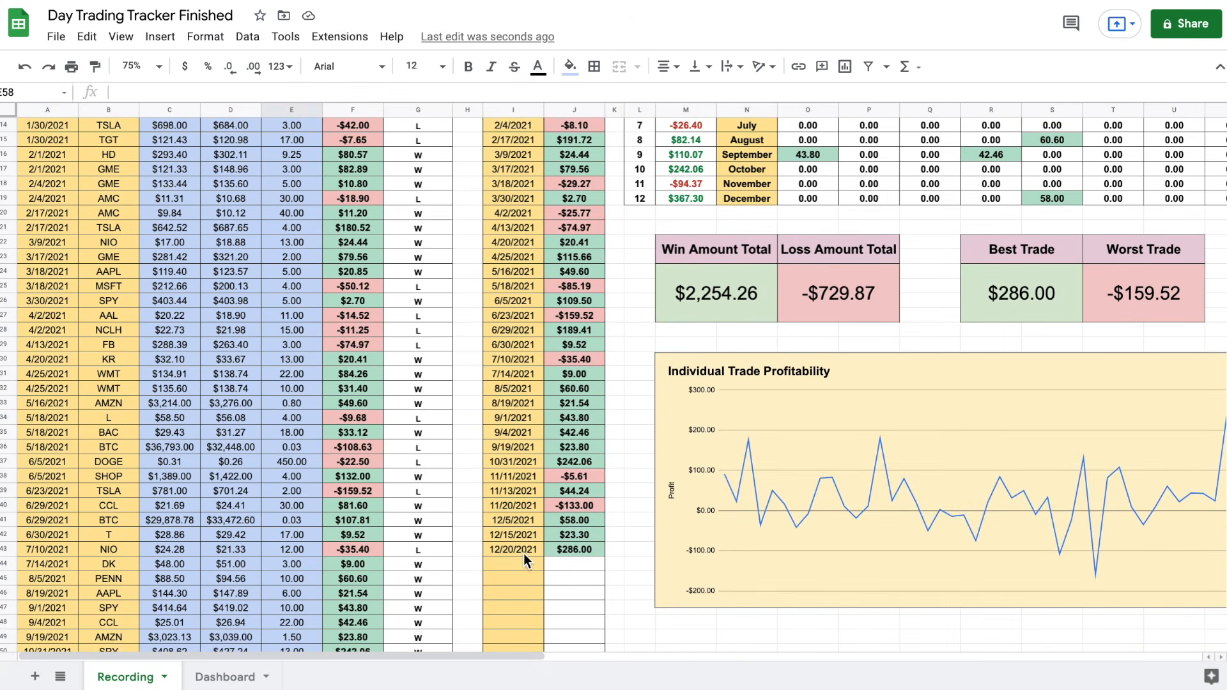
click(523, 550)
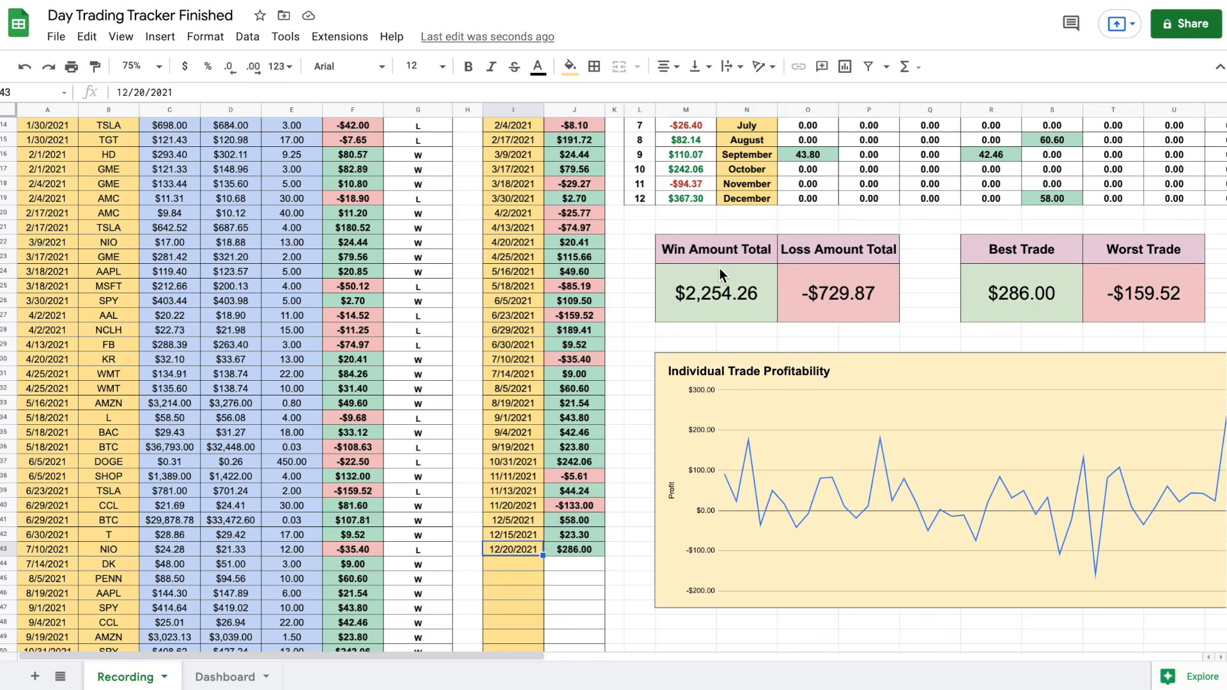
scroll(720, 268, up, 3)
scroll(720, 269, right, 4)
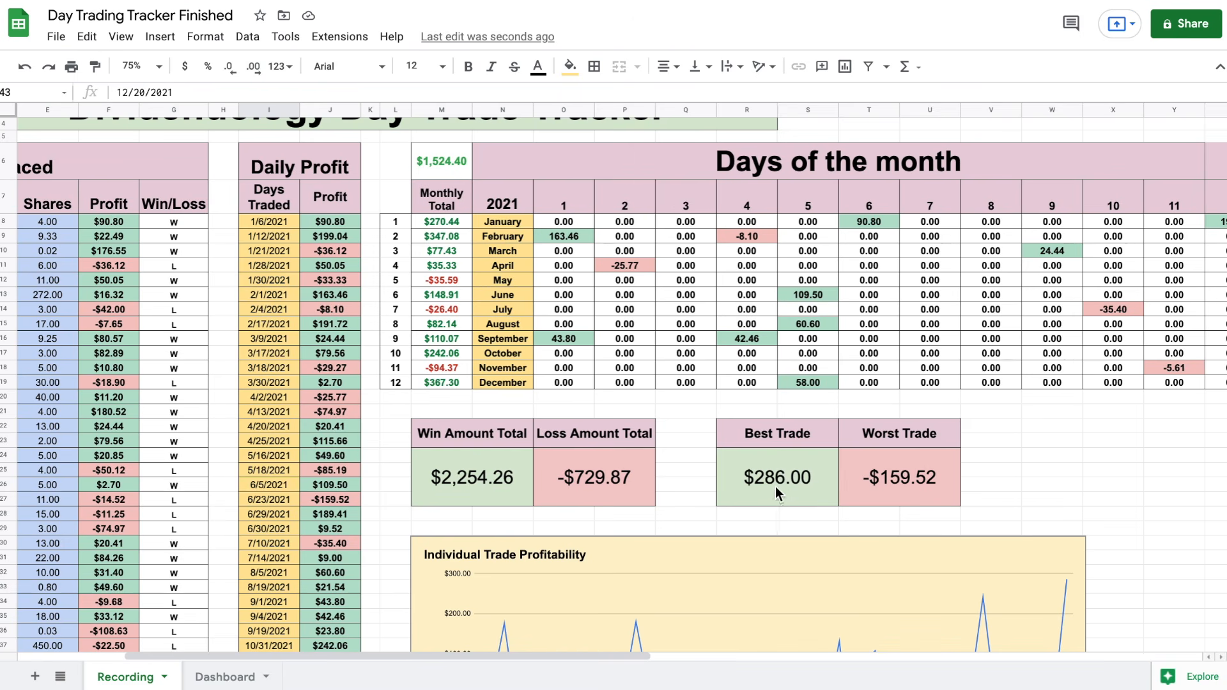
scroll(936, 368, right, 10)
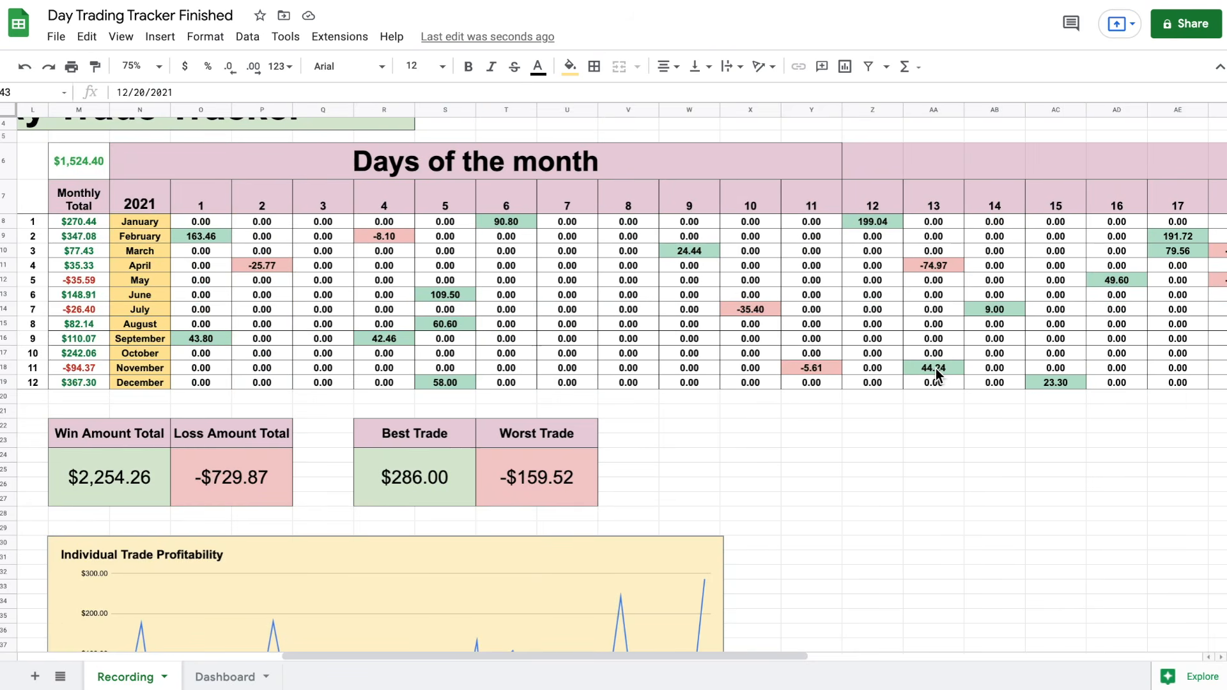
Check the December 20 cell of the Days of the month table for the new AAPL trade's profit and its SUMIF formula
scroll(935, 368, right, 3)
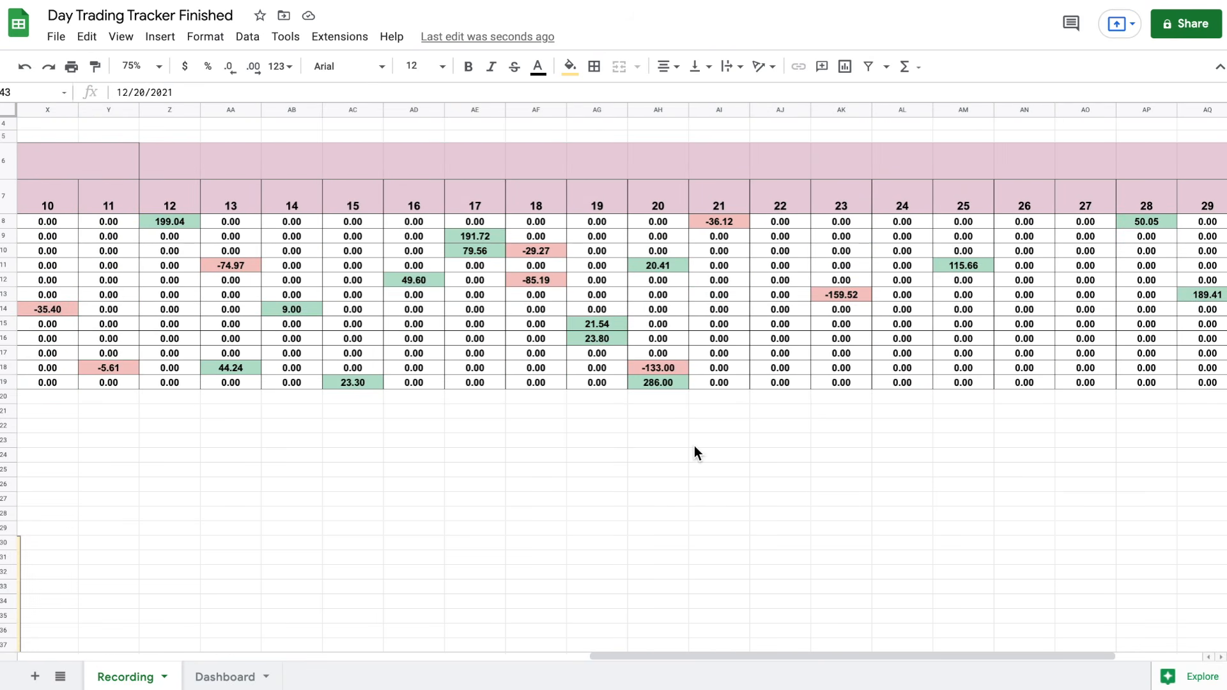
click(679, 382)
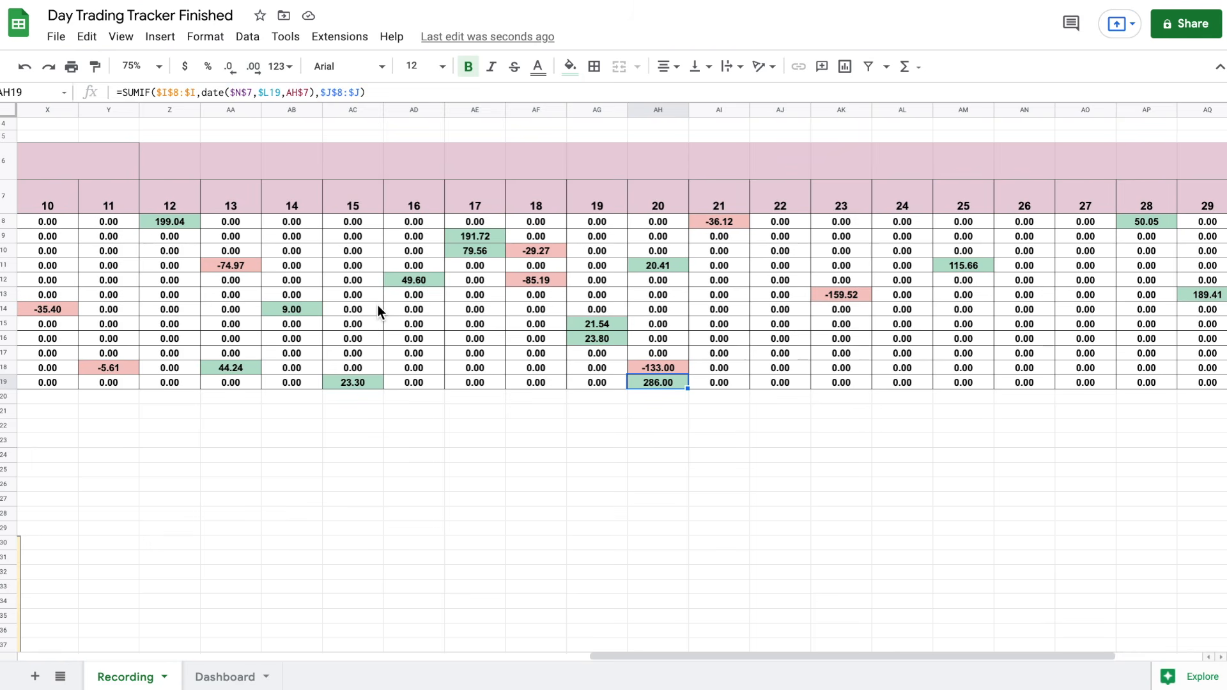
scroll(189, 351, left, 8)
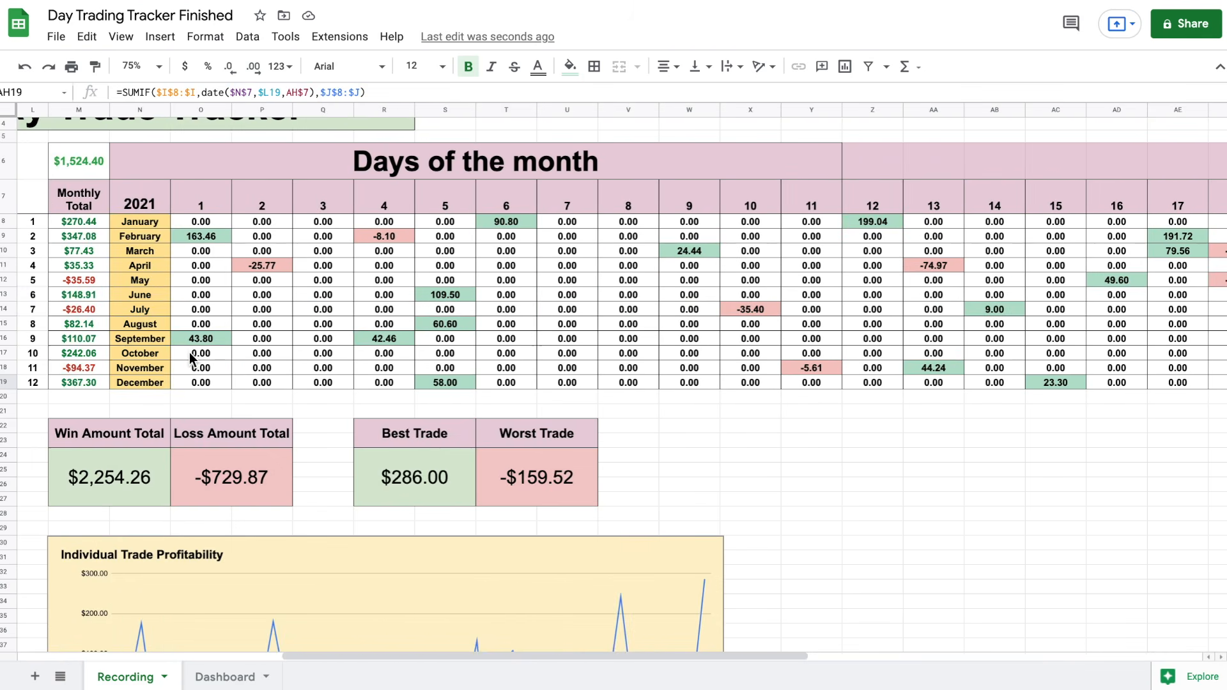
Examine the win/loss totals, best and worst trade, and Individual Trade Profitability chart, setting the zoom to 50%
scroll(189, 352, down, 3)
scroll(190, 352, down, 1)
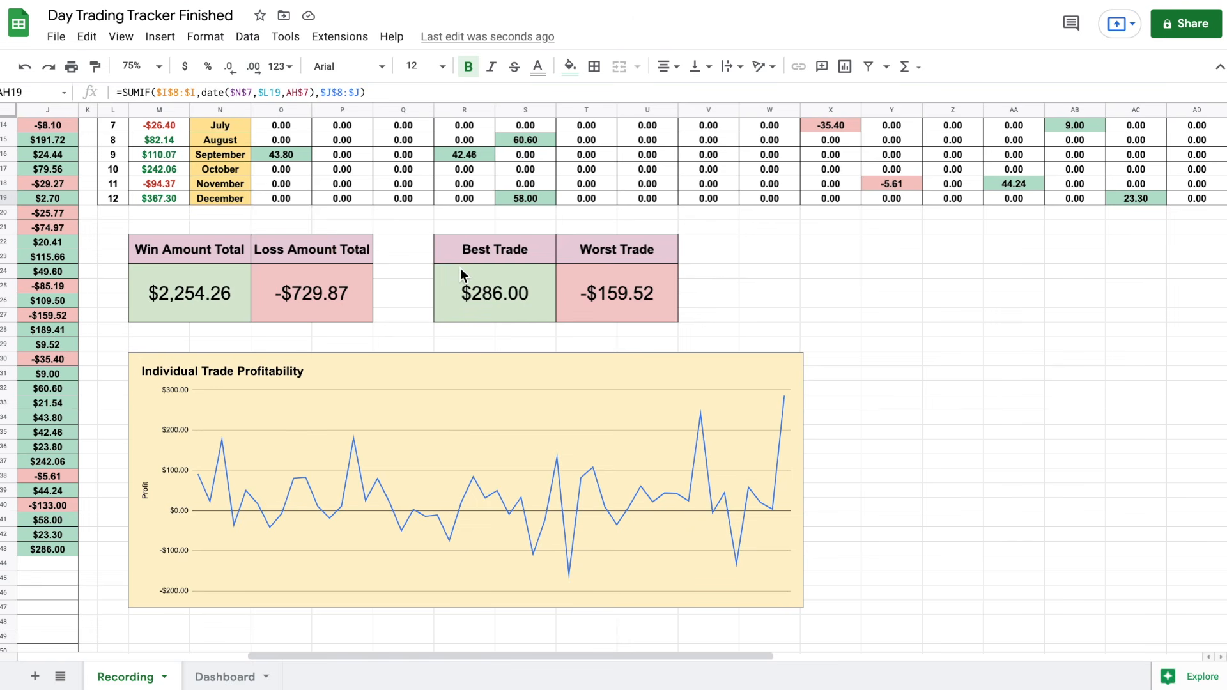
click(156, 66)
click(138, 95)
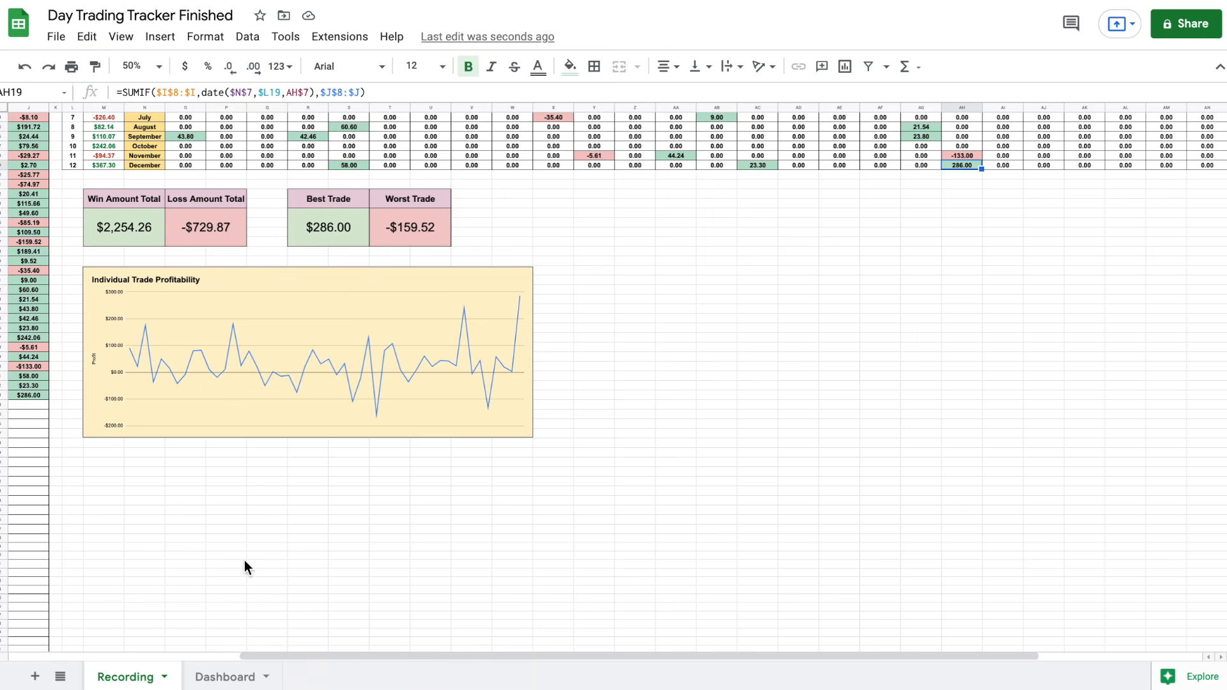
Review the Dashboard sheet's boxes and charts with the new trade included, and return to the Recording sheet's full tracker overview
click(224, 678)
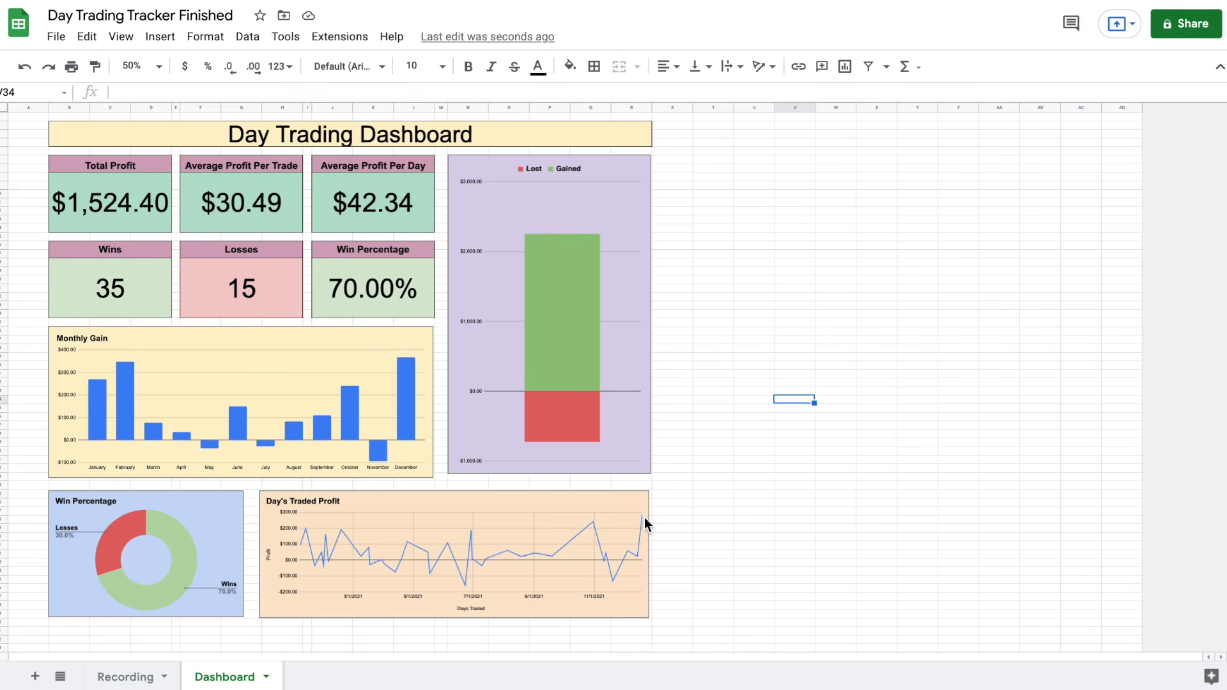
click(129, 678)
scroll(542, 331, up, 3)
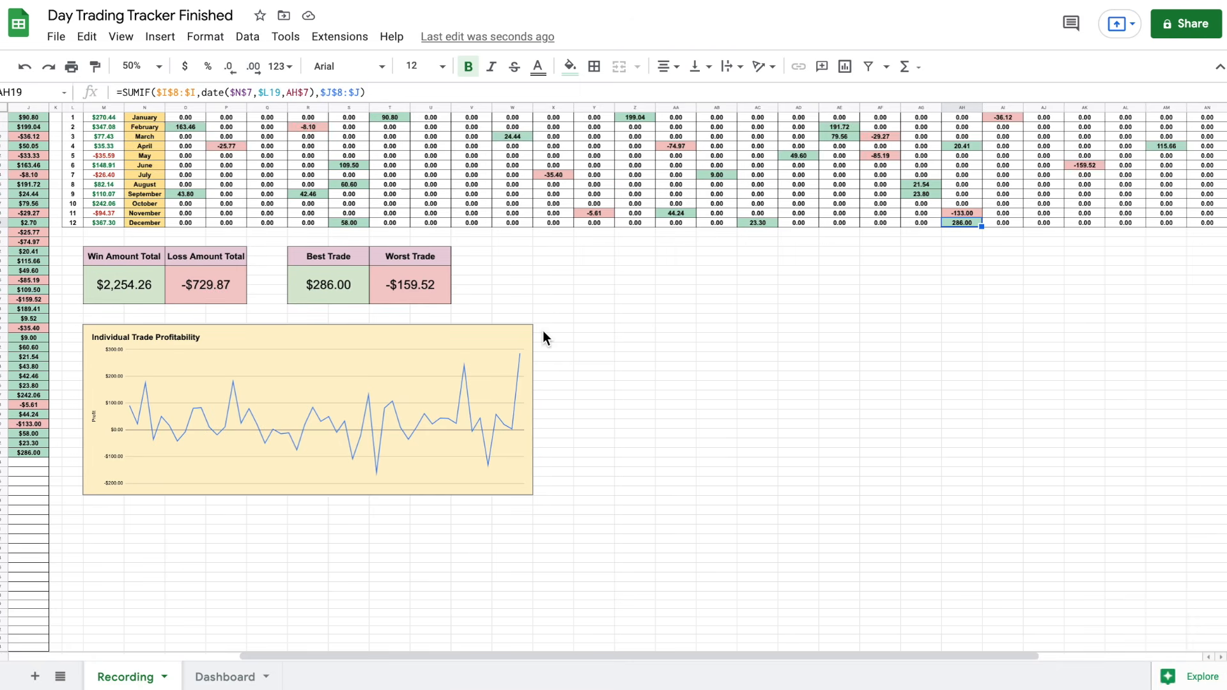
scroll(281, 273, left, 5)
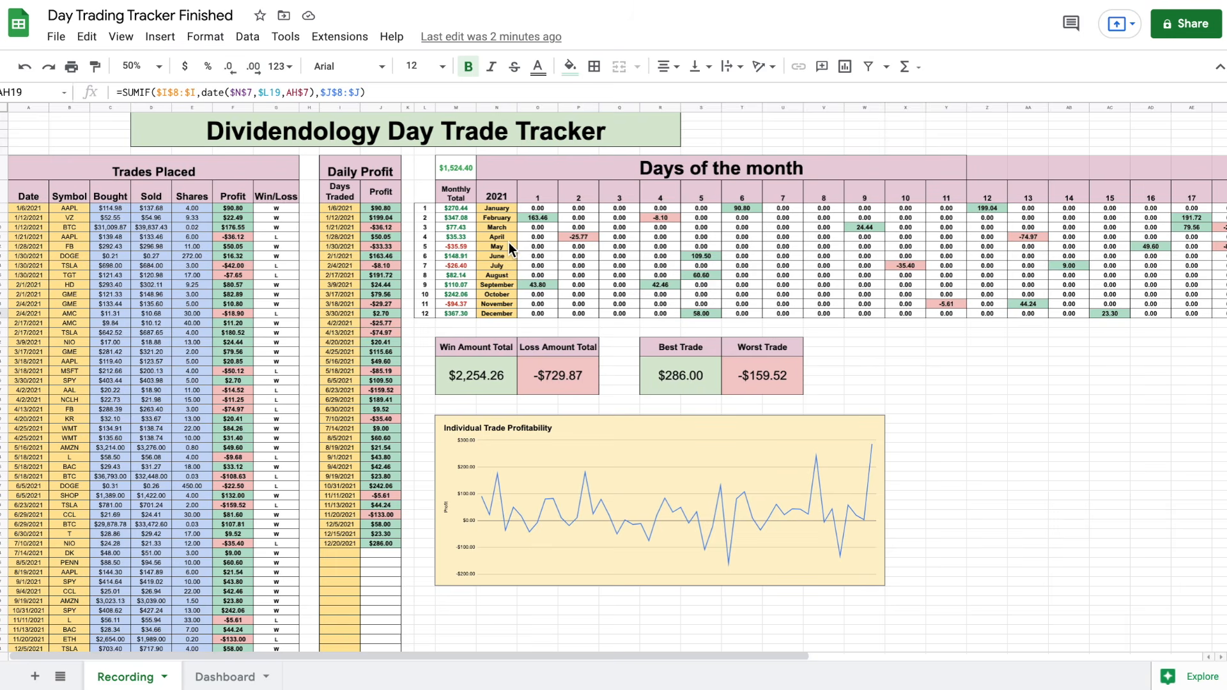